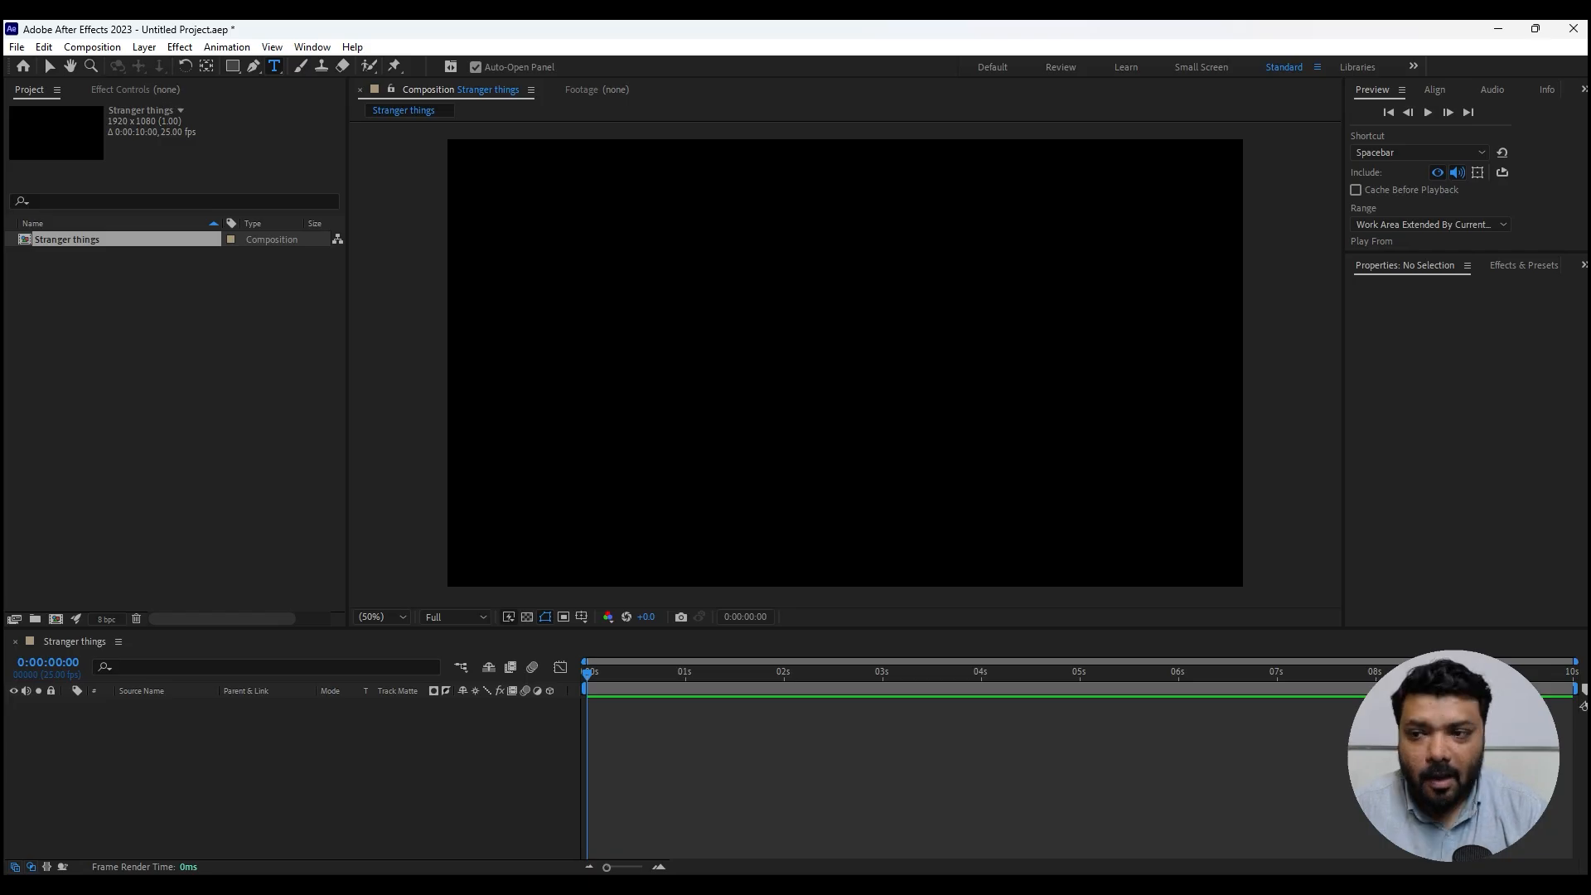
- Create a text layer containing a capital S and position it left of the composition's centre, at about 552, 534
click(803, 343)
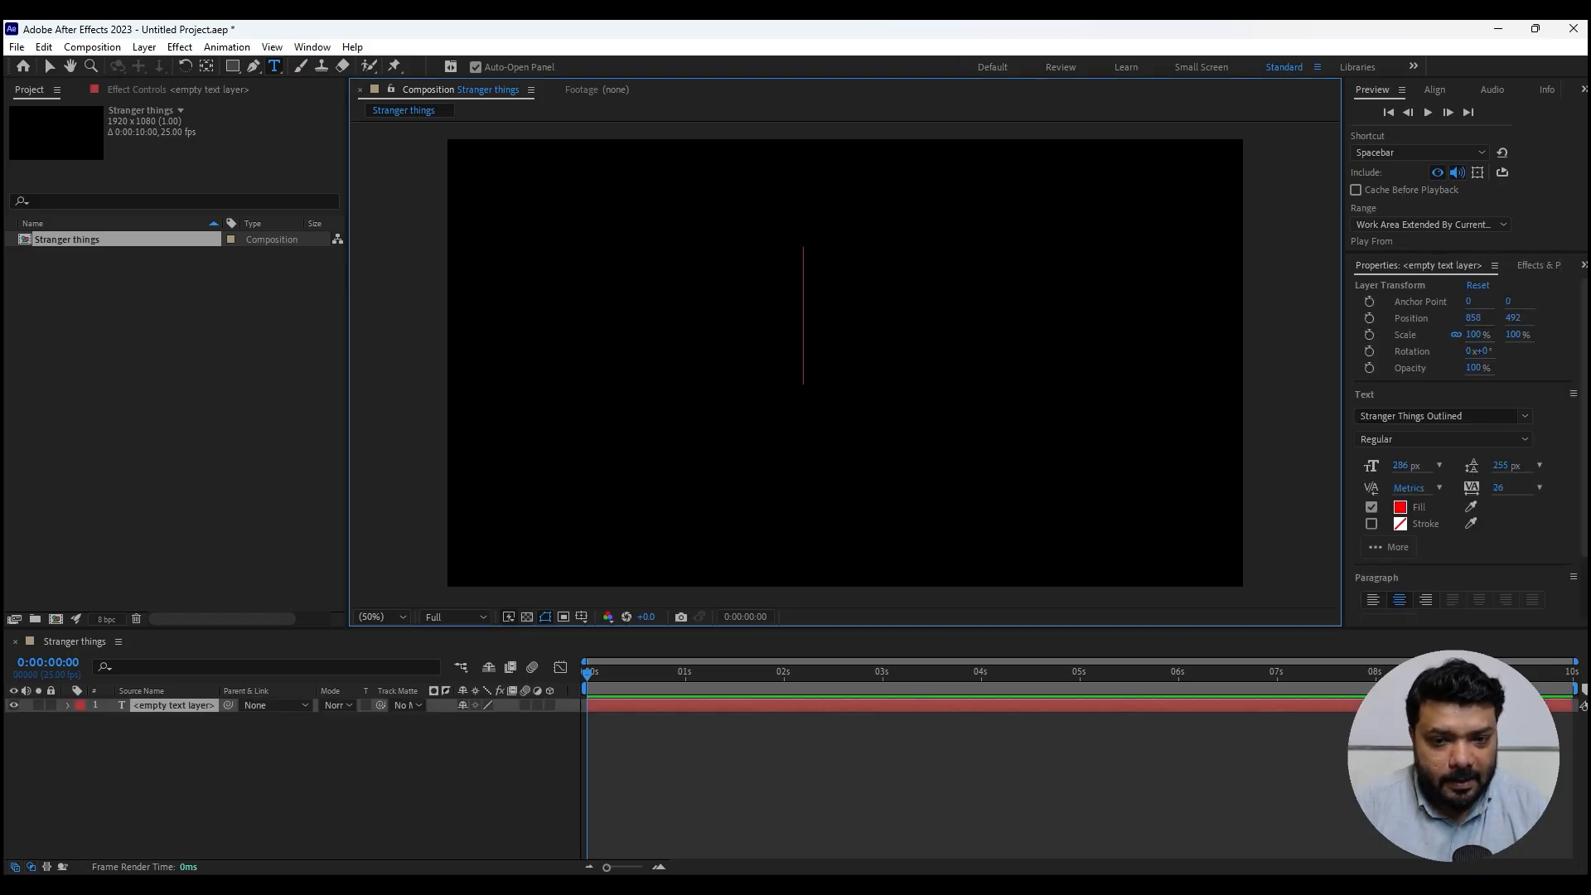
text(S)
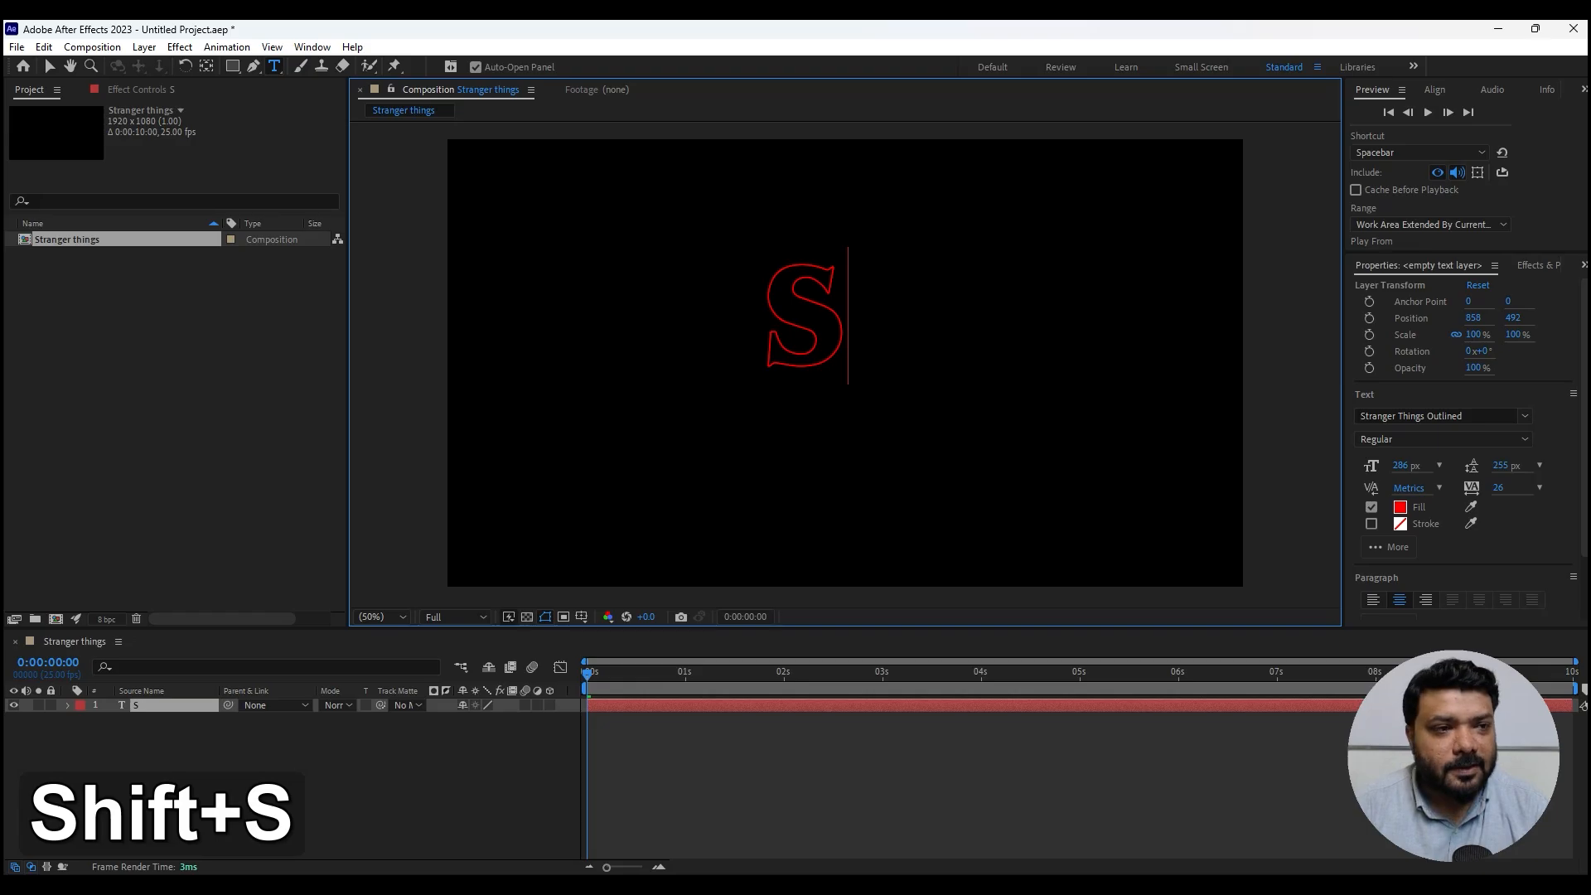
key(Escape)
drag(802, 343, 713, 362)
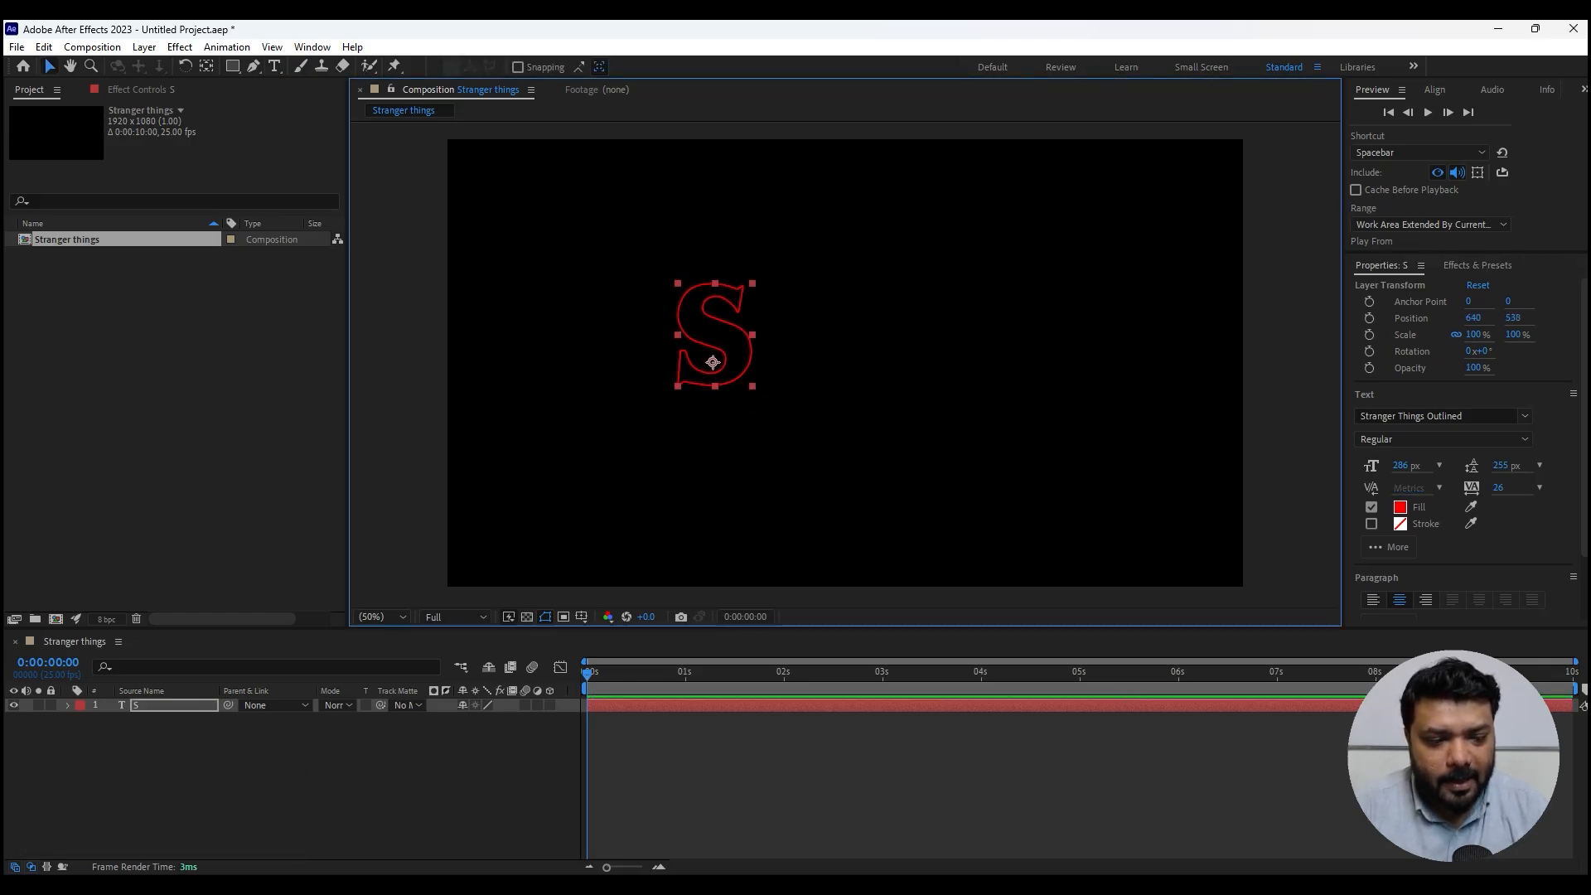
click(172, 705)
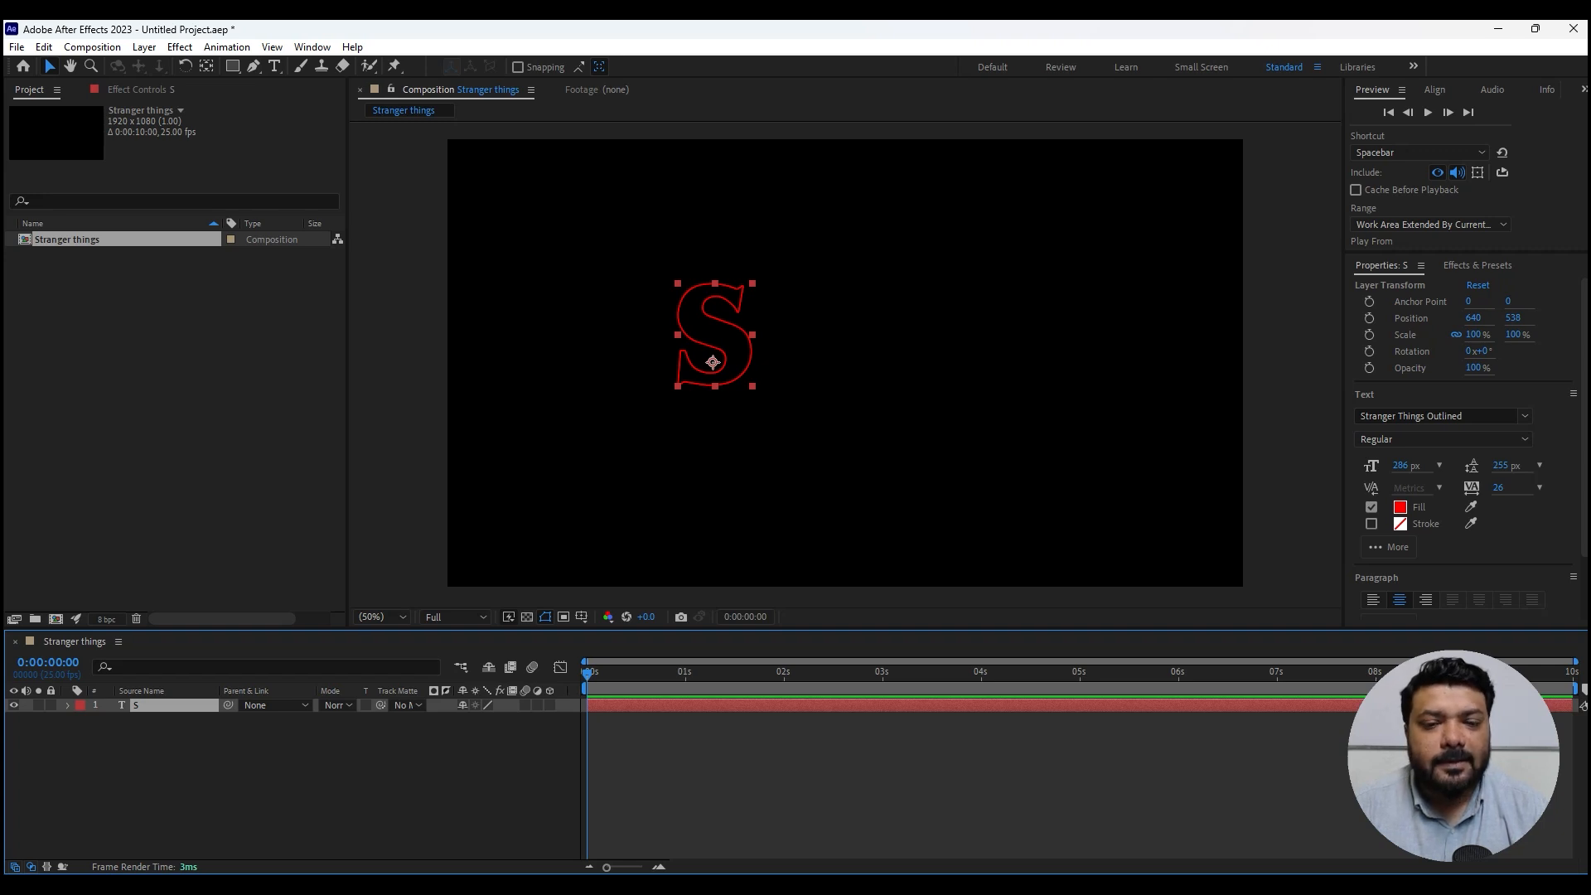
drag(712, 362, 676, 360)
- Duplicate the S layer, shift the copy sideways, and replace its text with "tranger"
key(ctrl+d)
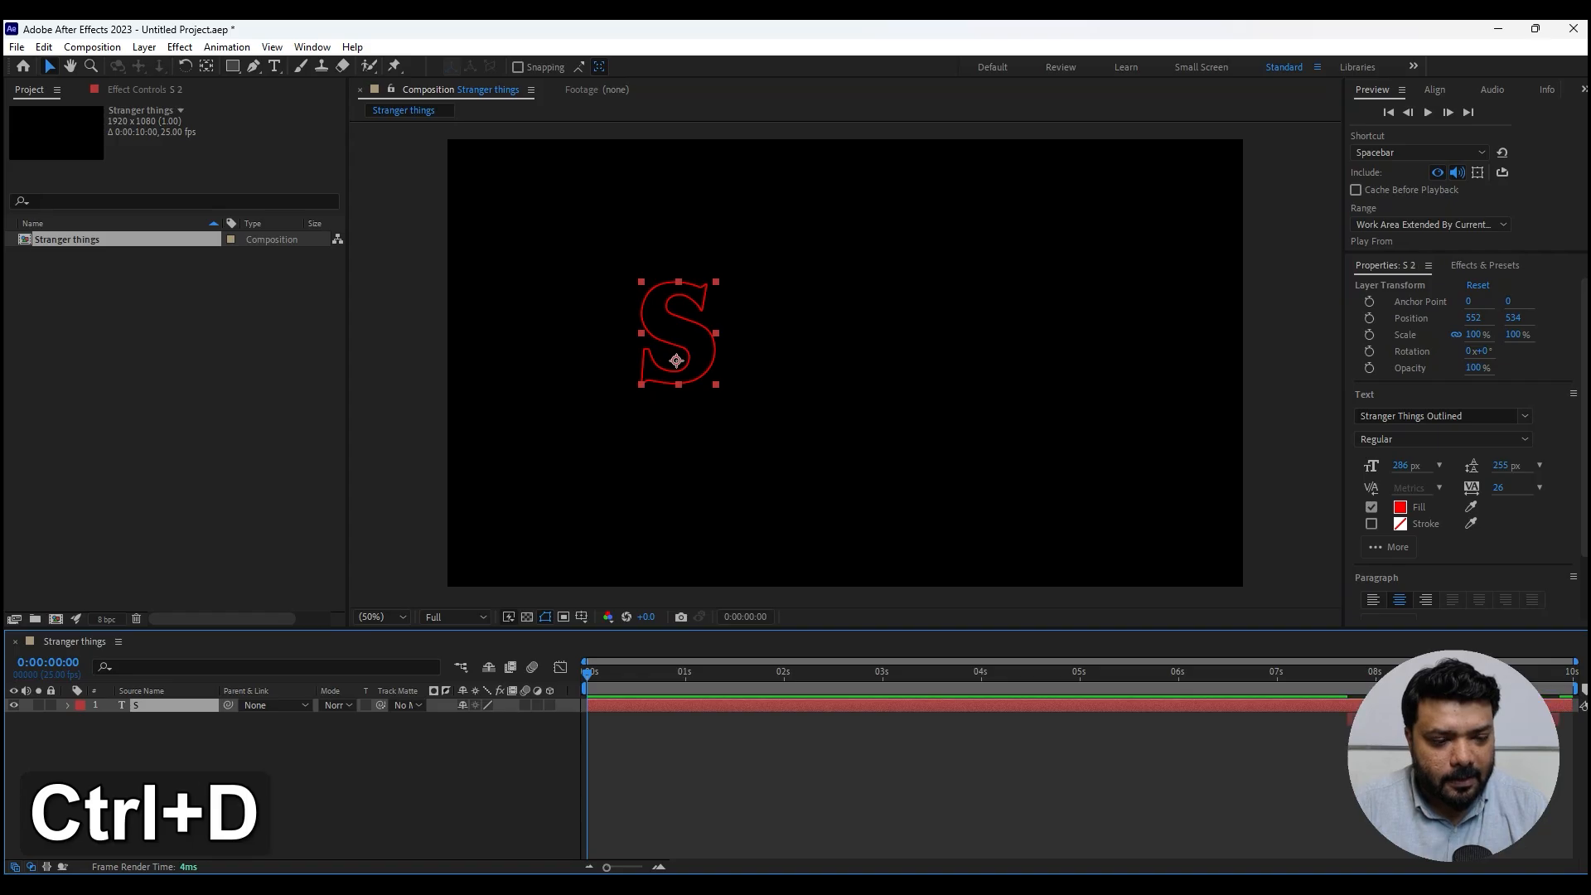
drag(676, 360, 744, 360)
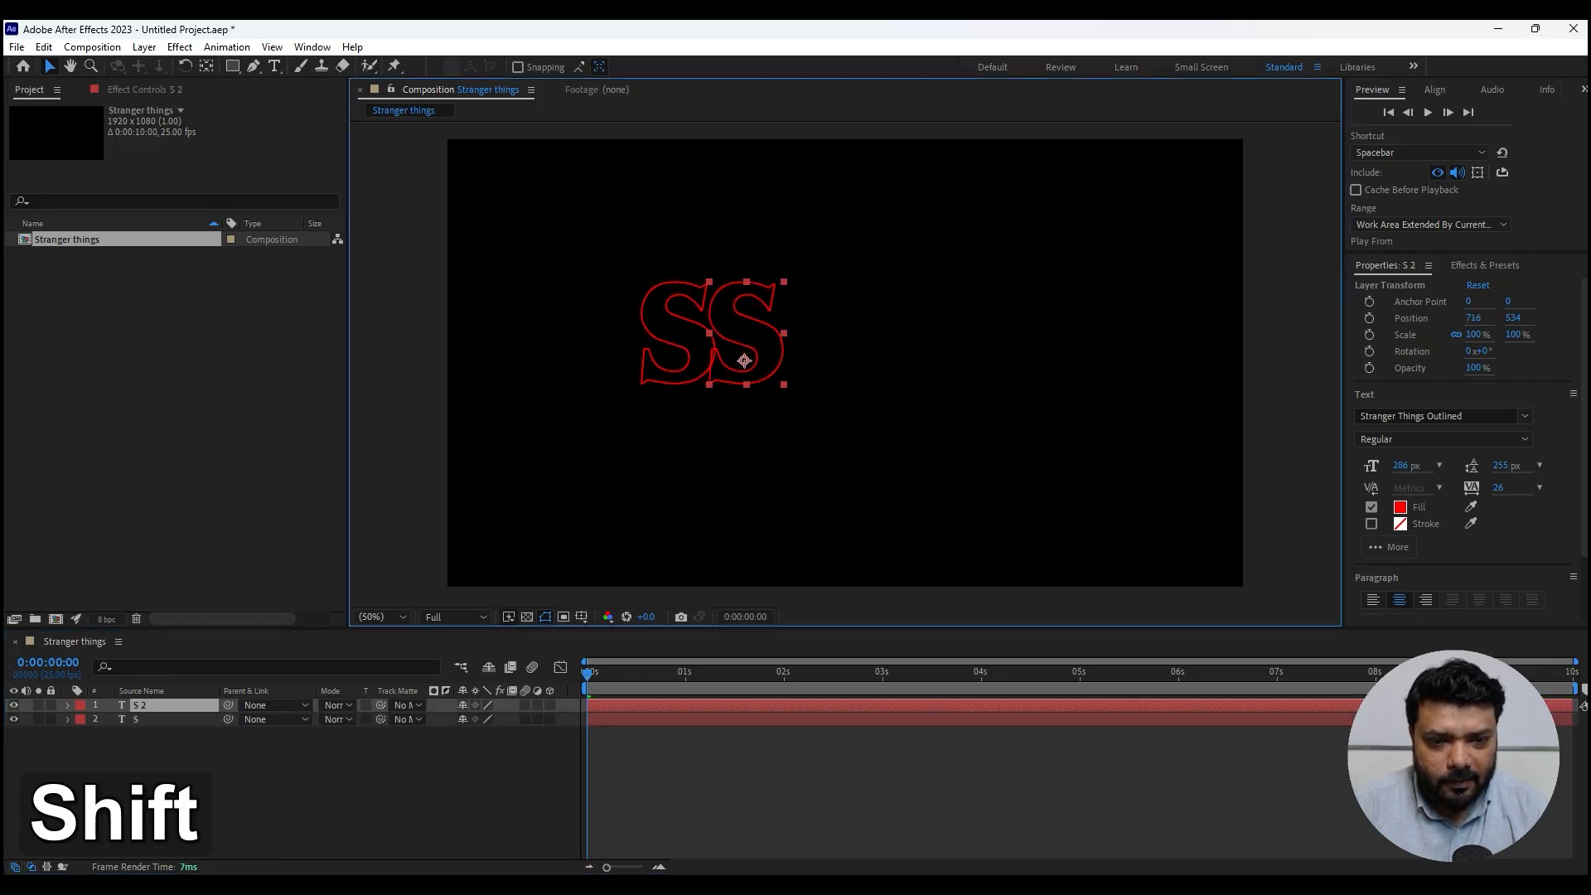
double_click(744, 361)
text(tra)
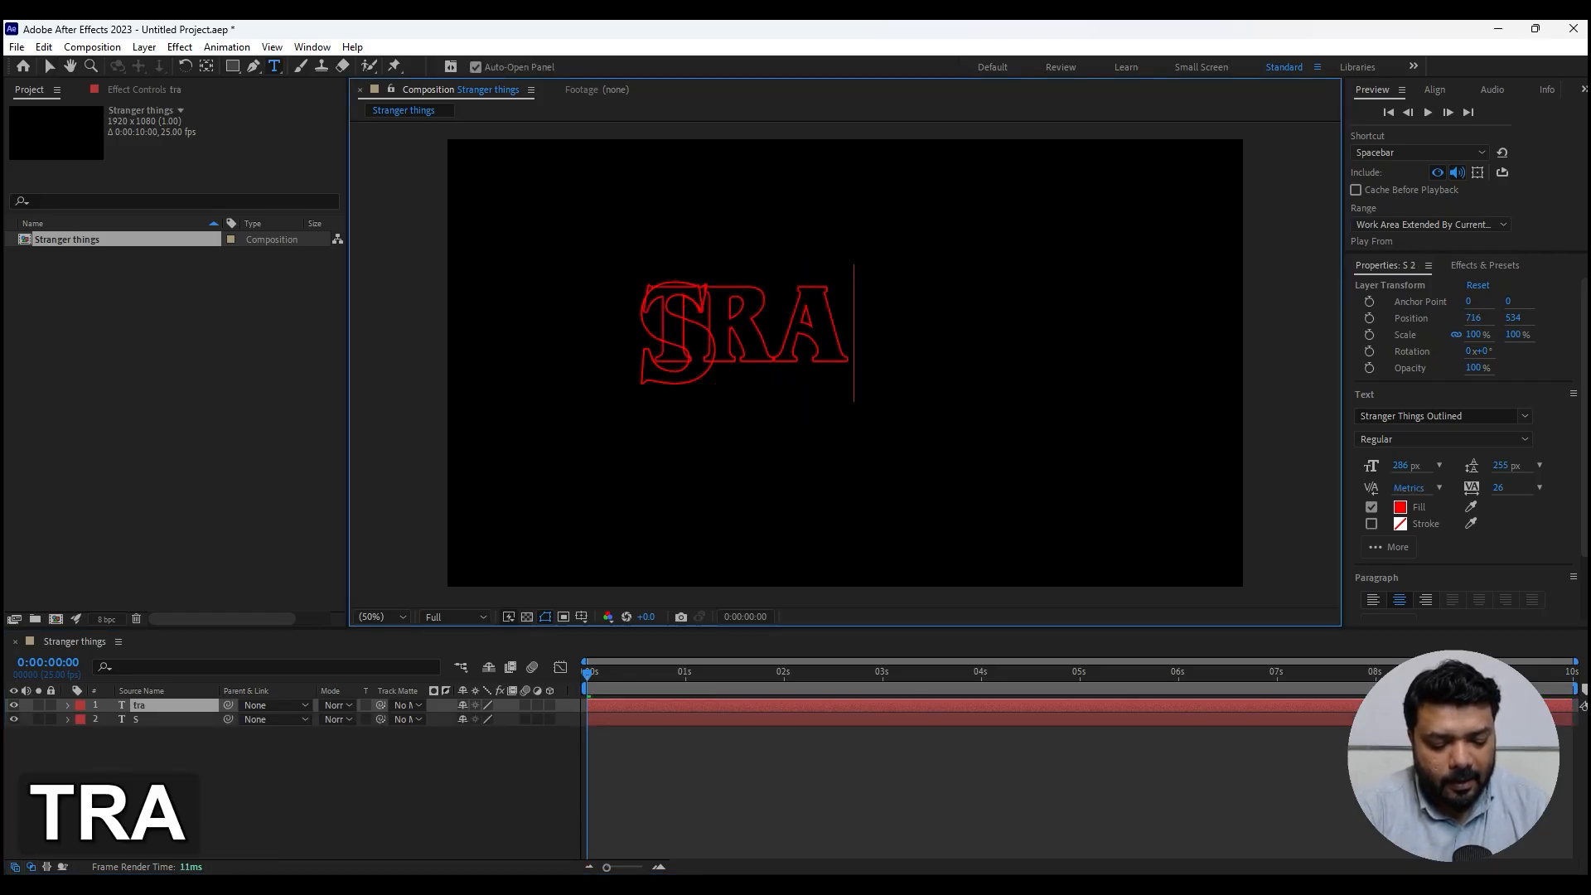
text(nger)
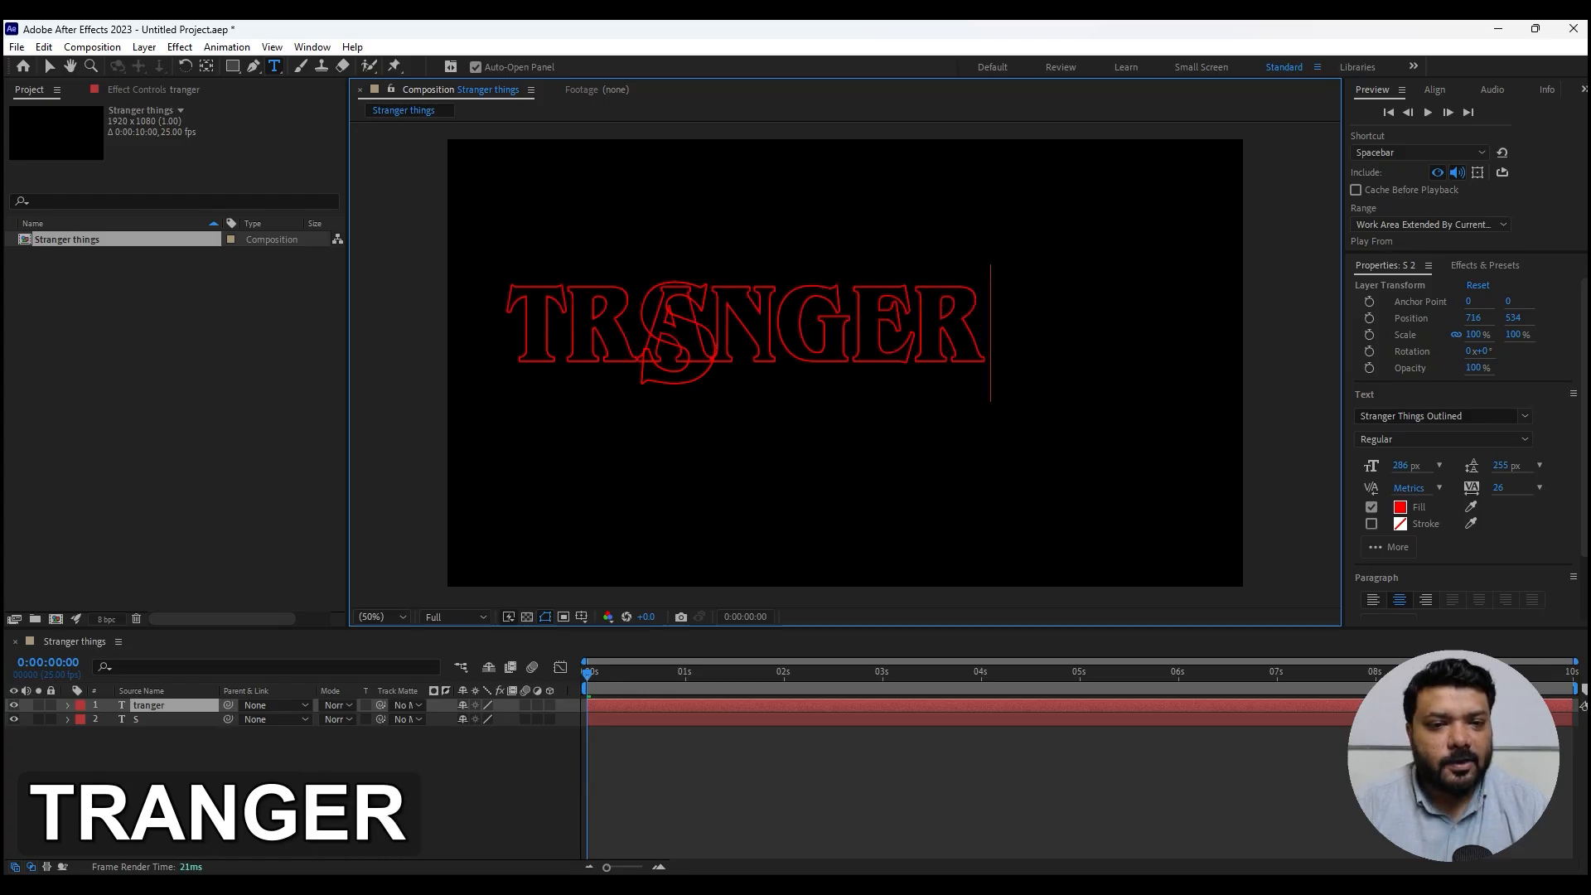
- Place "tranger" right after the S with their bases aligned, and shift both layers left to centre the word
click(49, 66)
drag(746, 361, 959, 362)
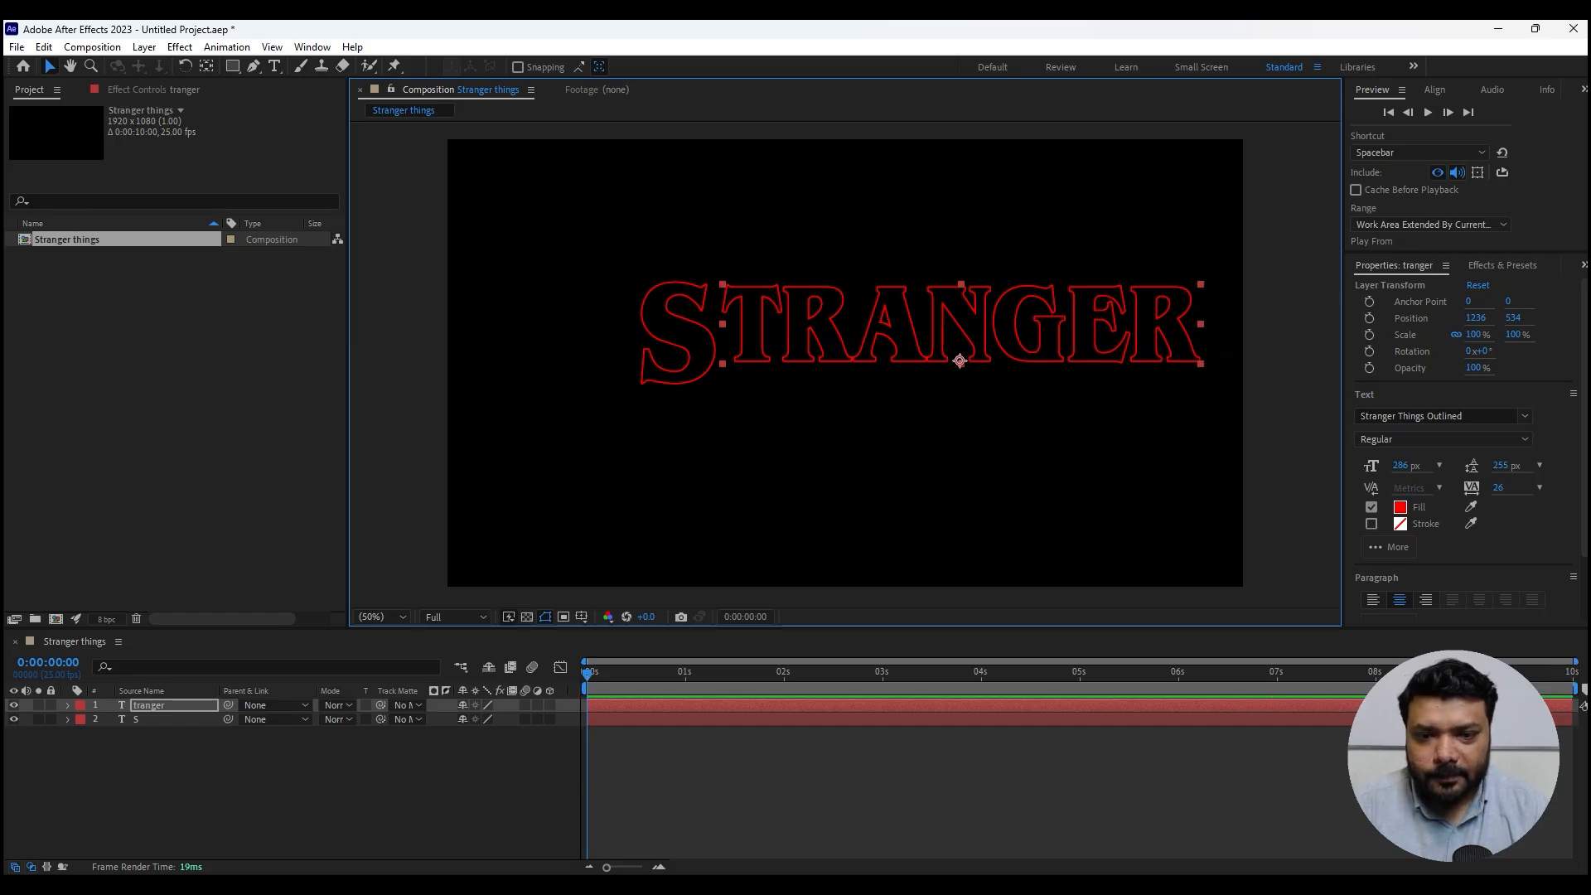
drag(960, 361, 959, 379)
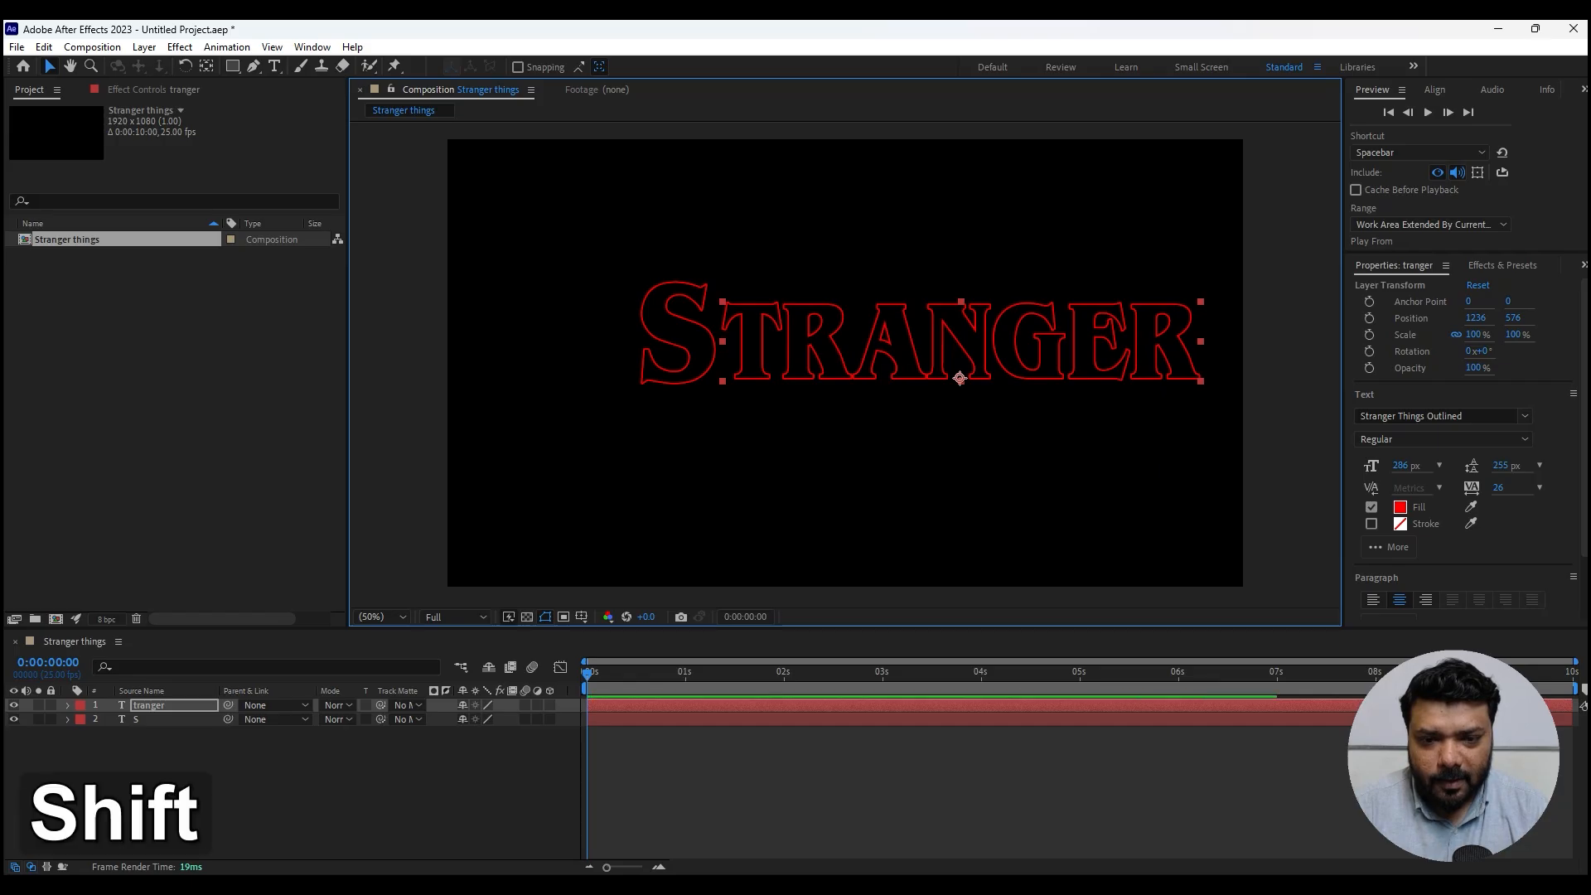
shift+click(676, 333)
drag(676, 333, 618, 333)
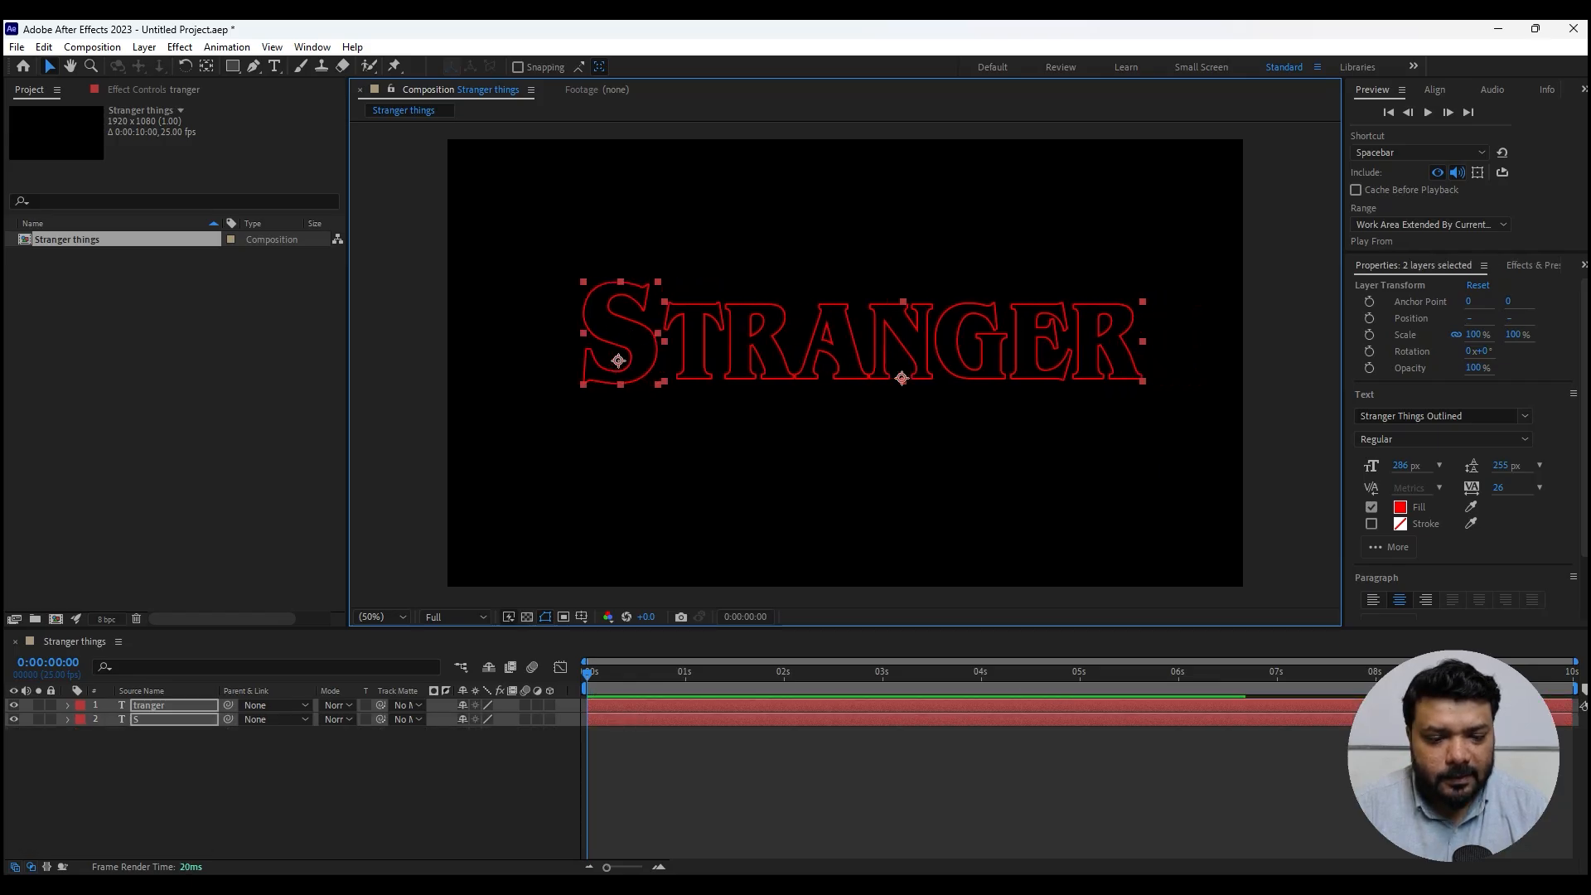
- Set the font size of the S layer to 330 px
click(170, 779)
click(169, 719)
click(1402, 466)
text(330)
key(Return)
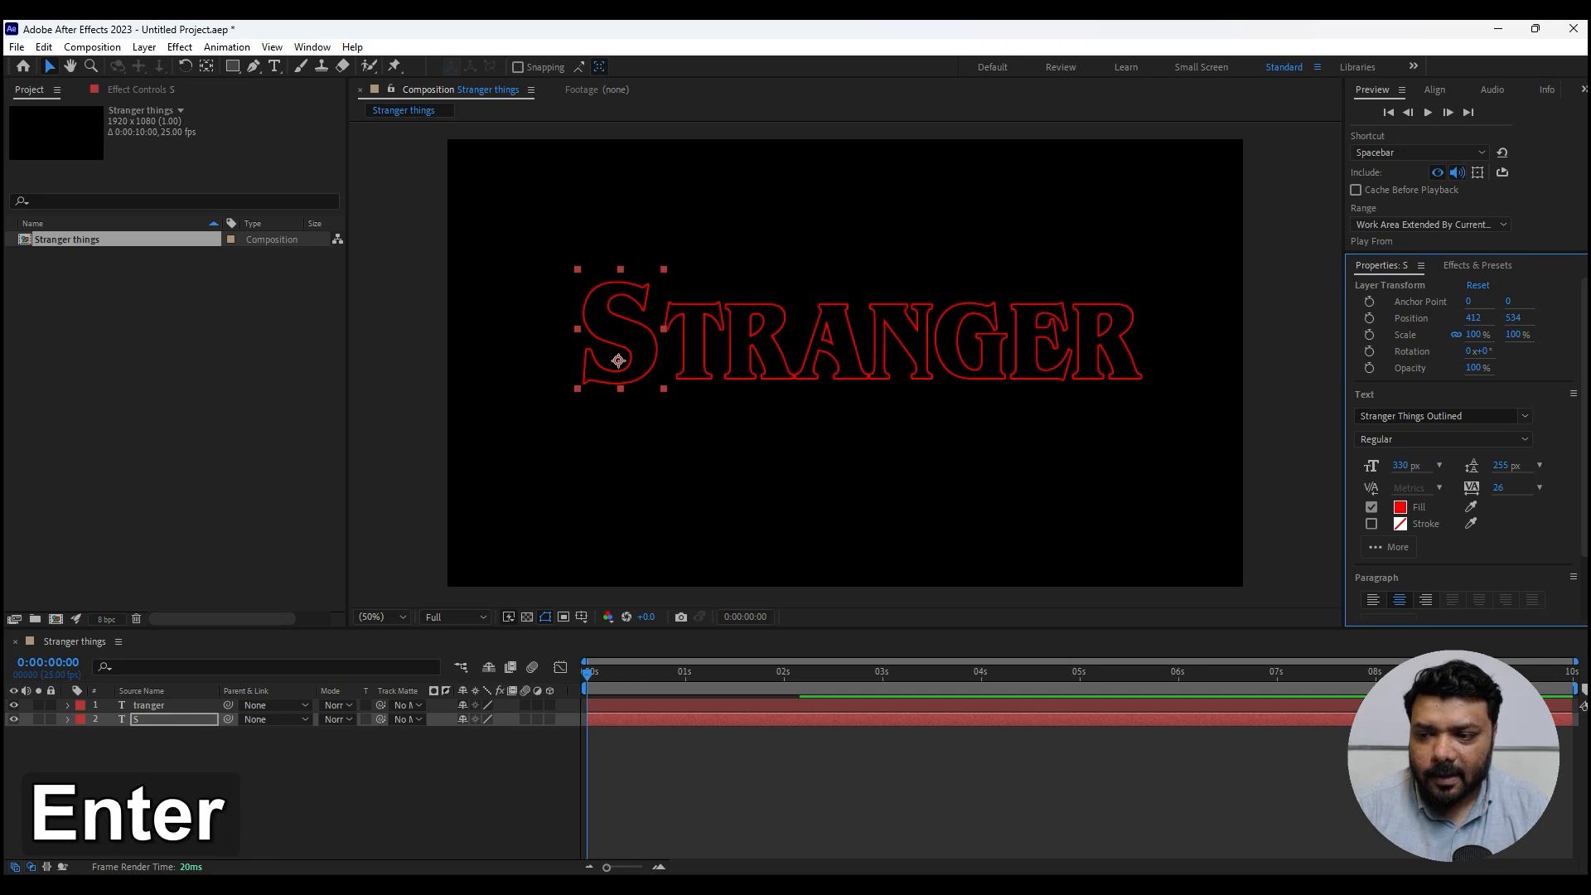
- Make the final r of "tranger" a capital R at 330 px, and move the layer beside the S at about 1160, 532
double_click(1069, 344)
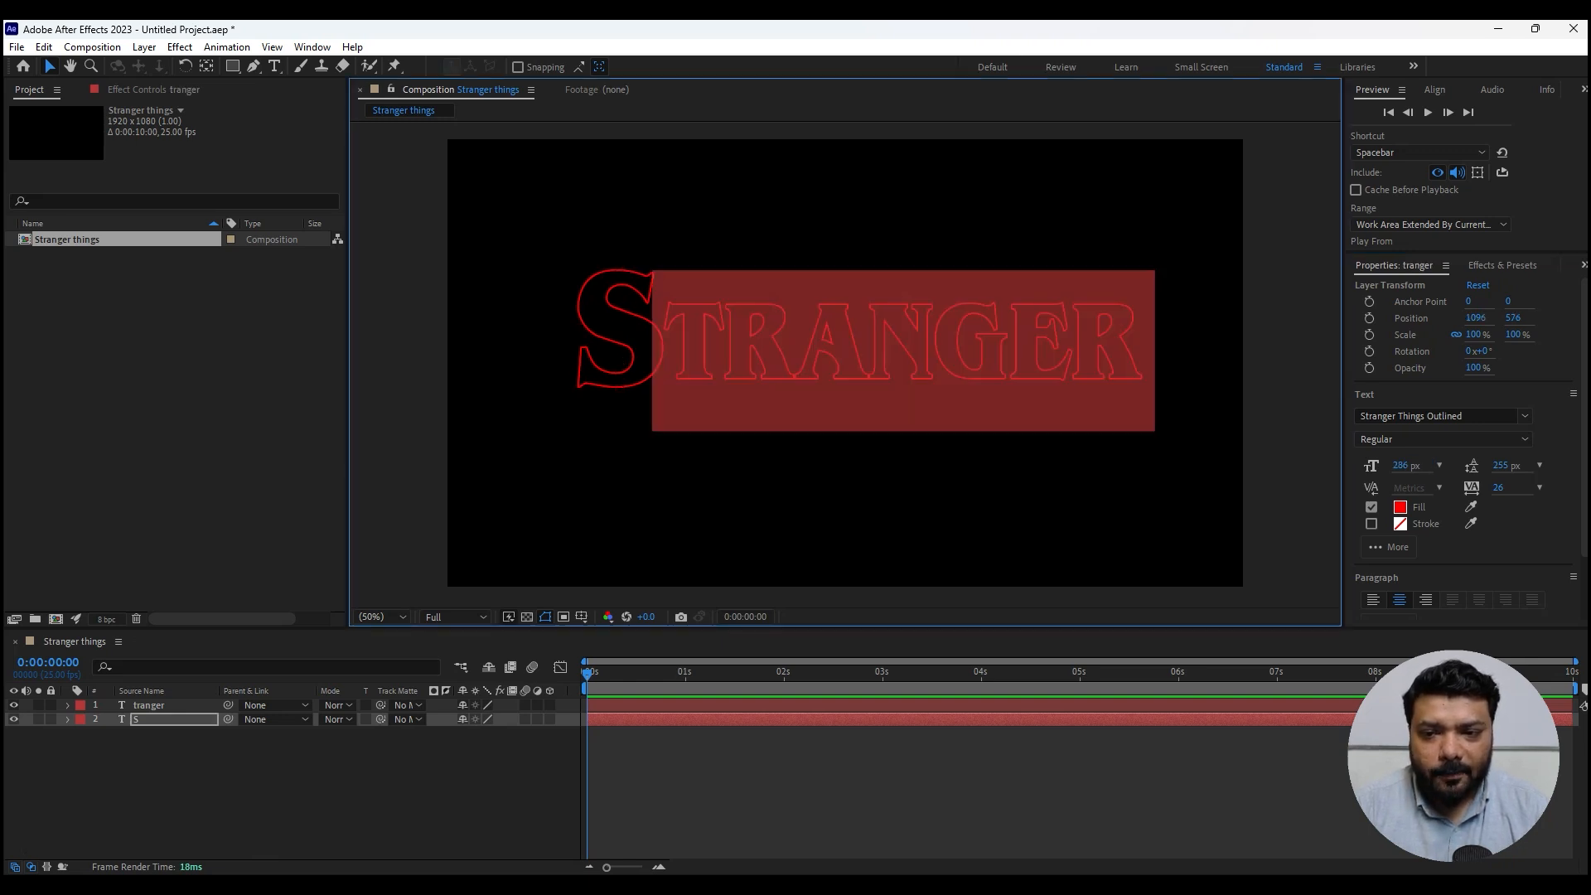
click(1072, 343)
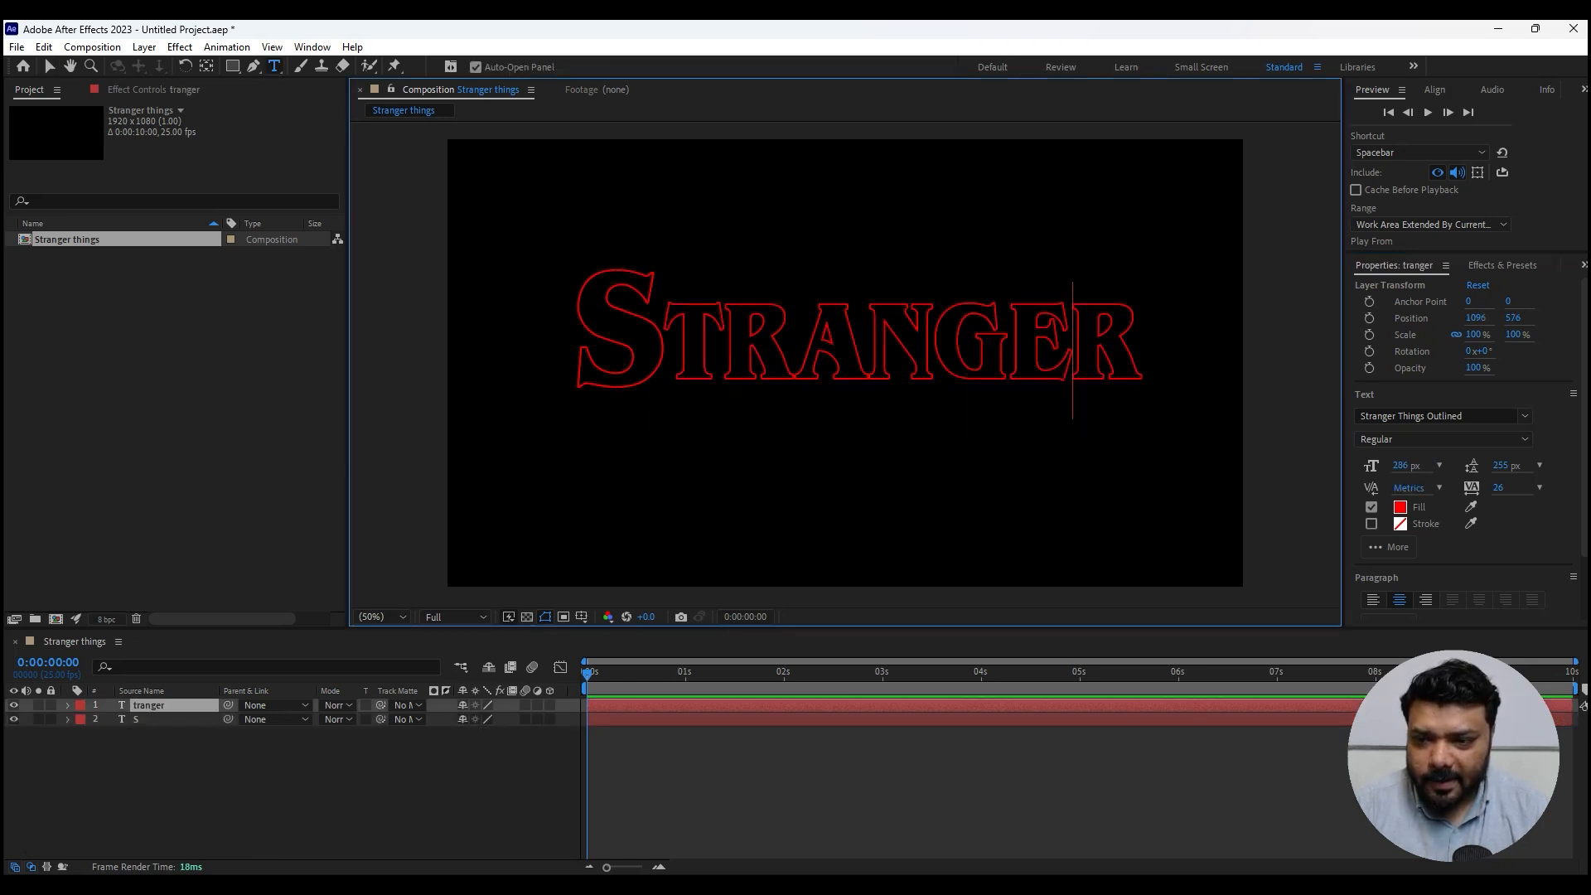
key(shift+Right)
click(1406, 466)
text(330)
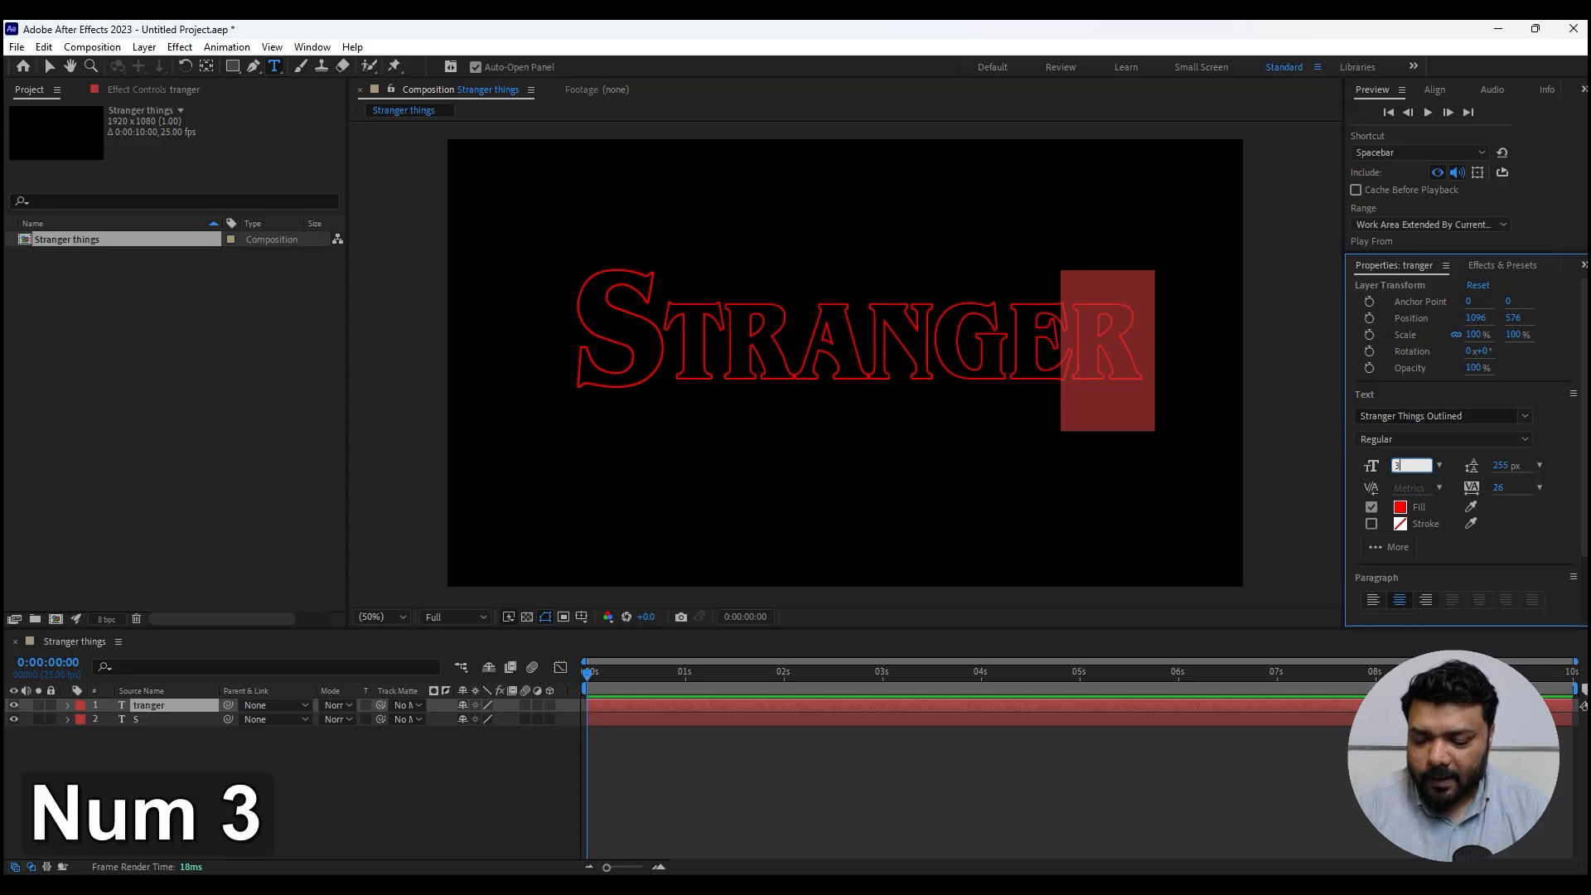
key(Return)
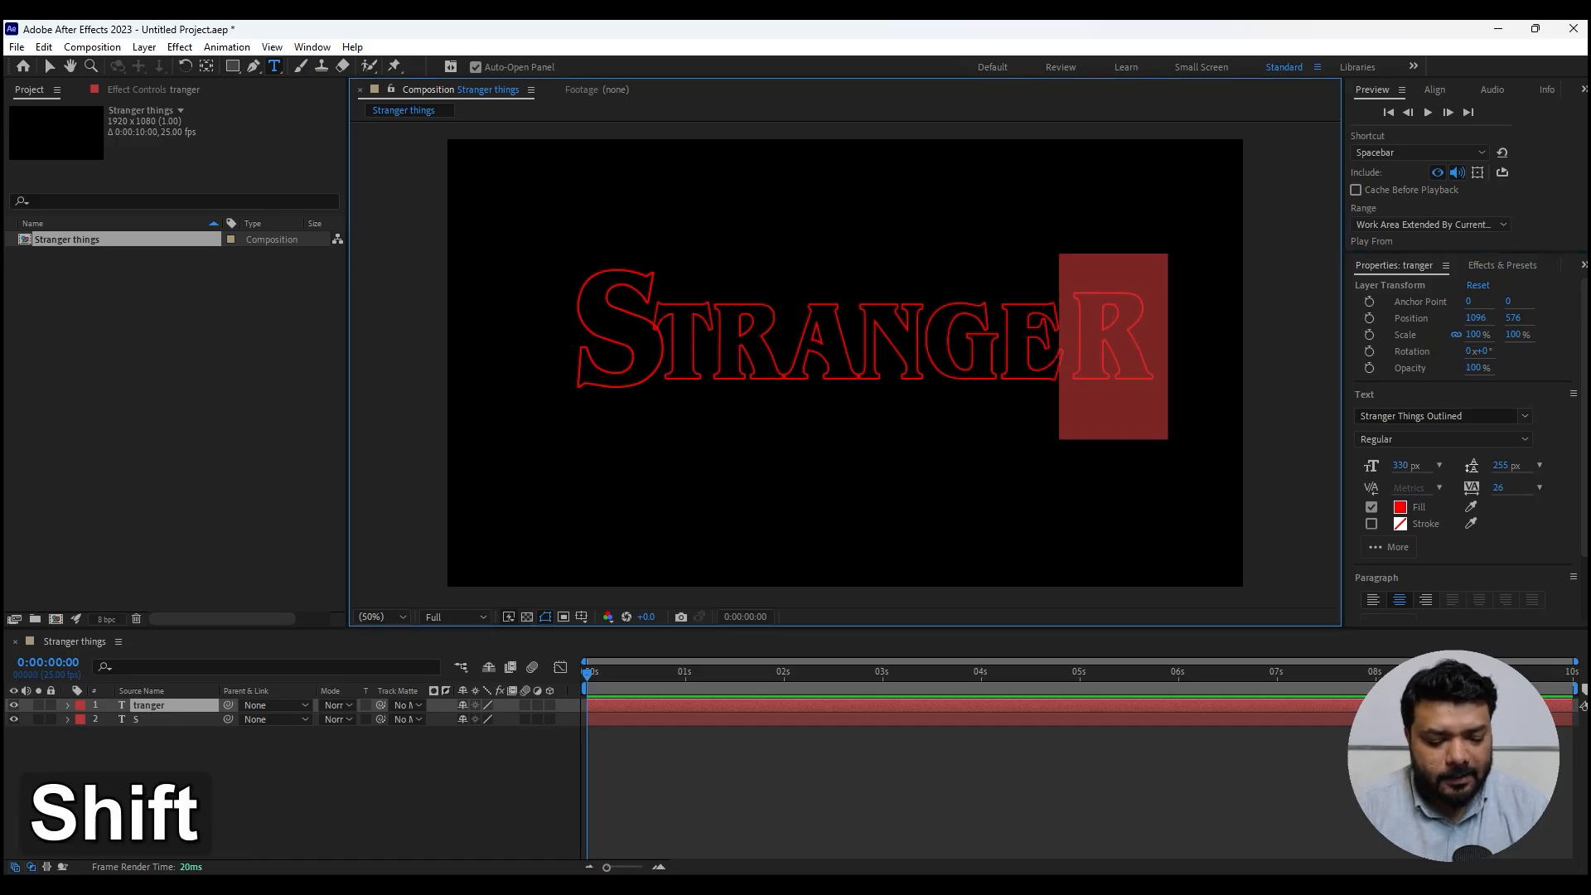
text(R)
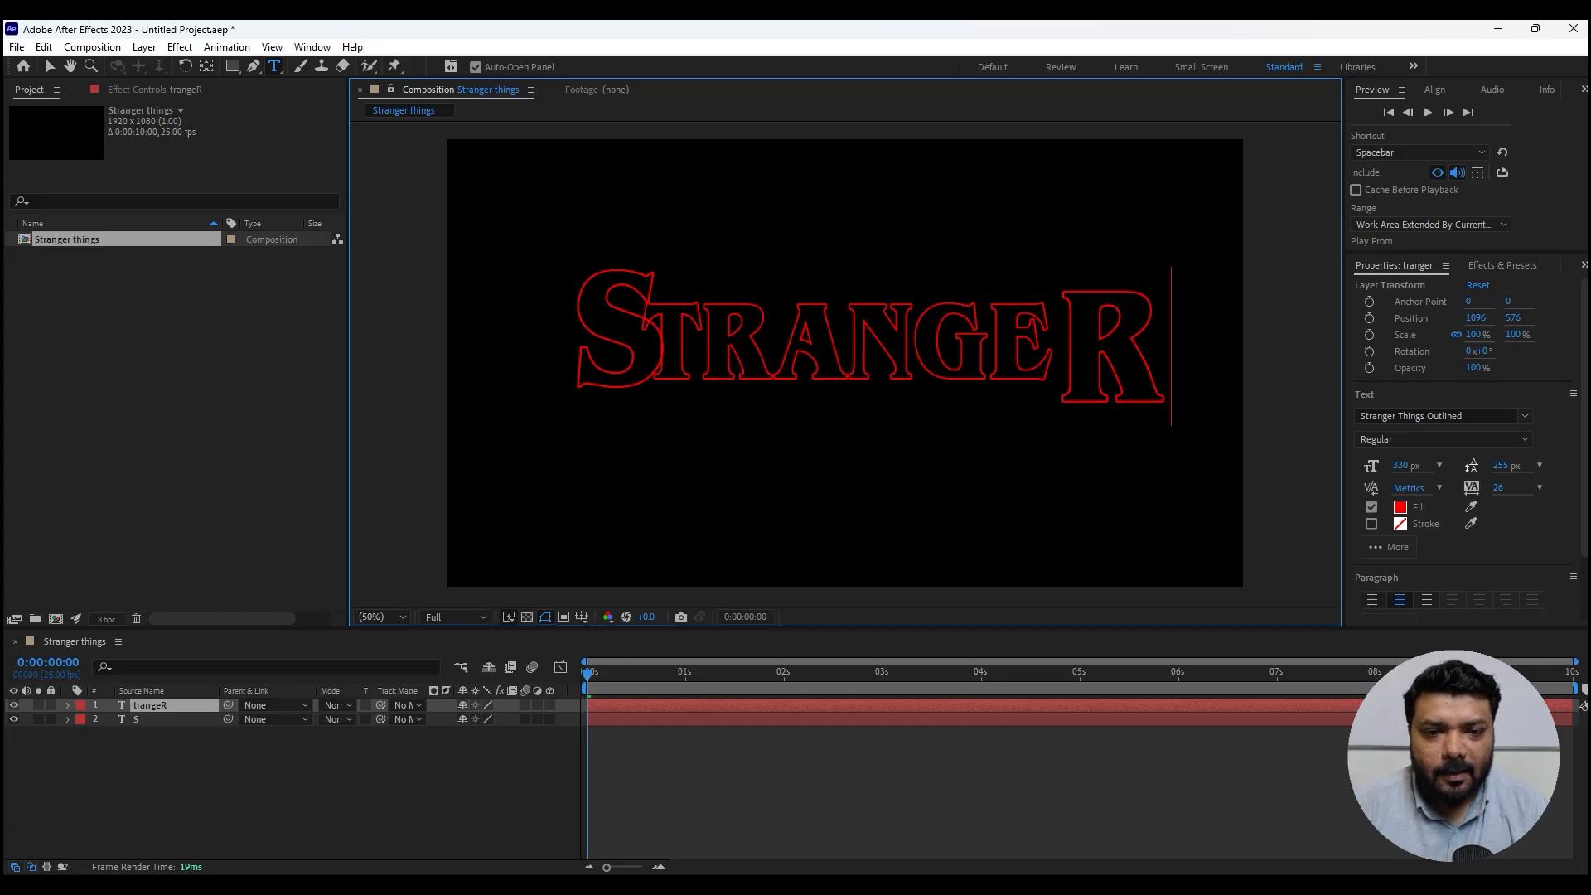
click(50, 66)
drag(901, 378, 928, 358)
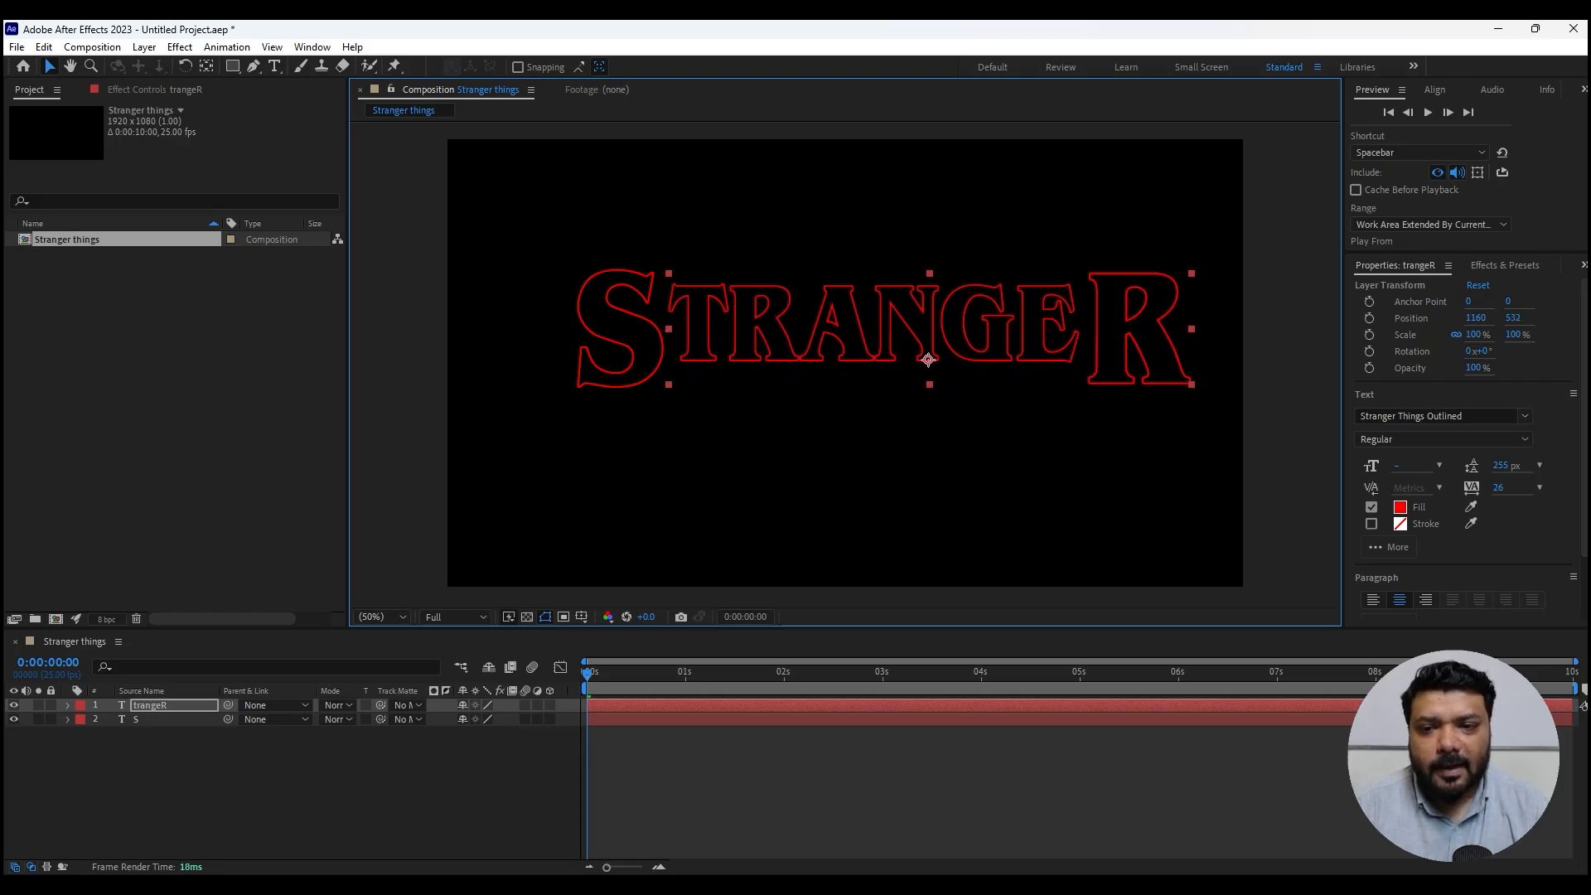
- Remove the letter e from the "trangeR" layer and leave a blank gap before the R
double_click(927, 359)
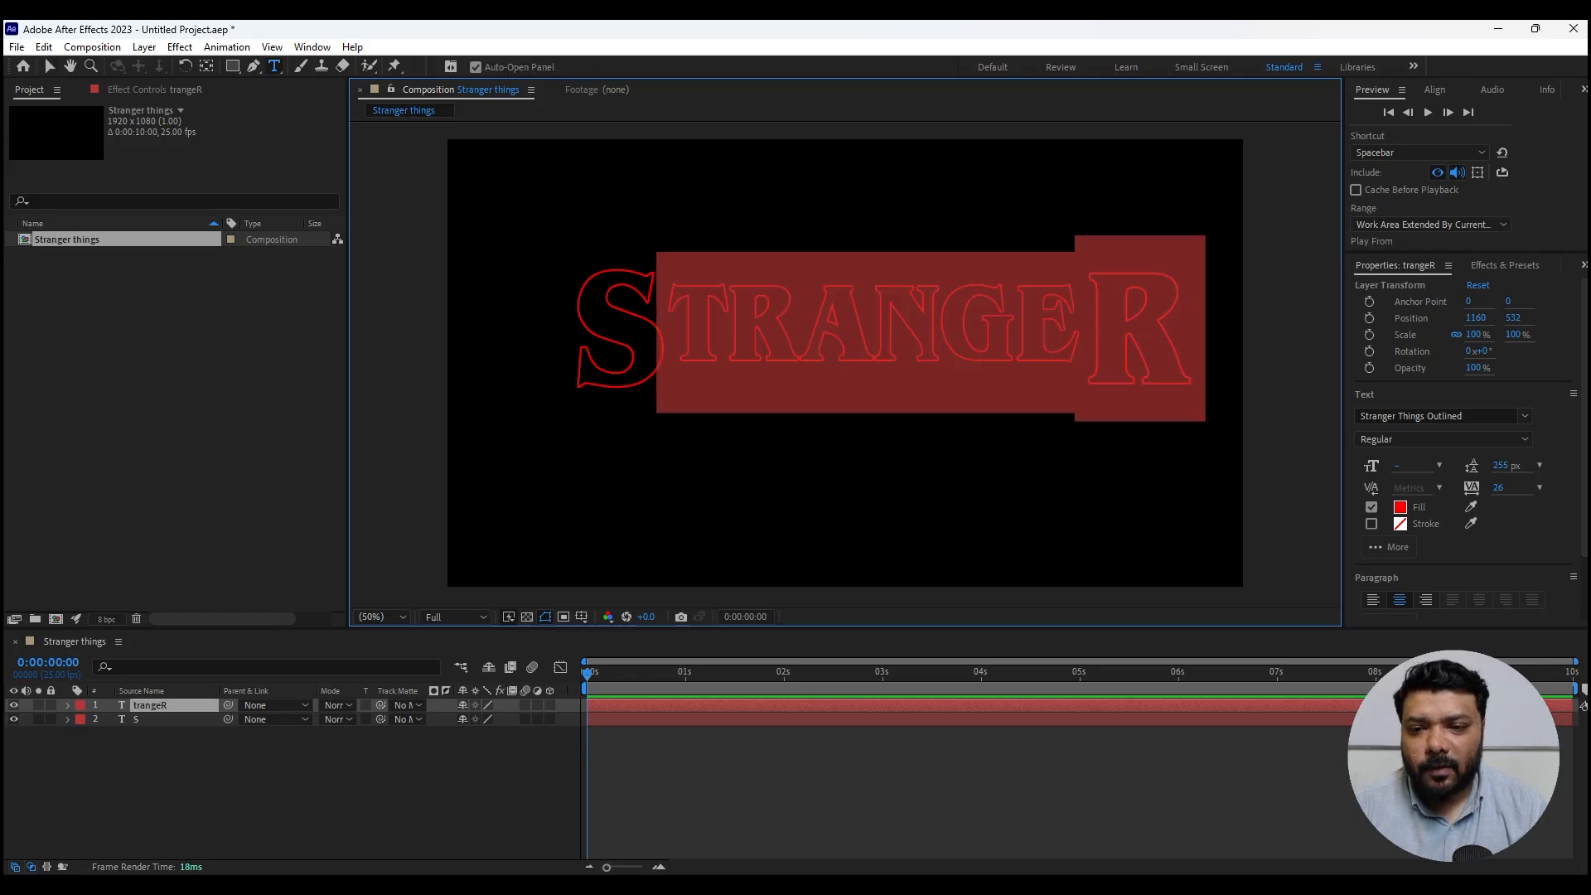
drag(1005, 331, 1092, 331)
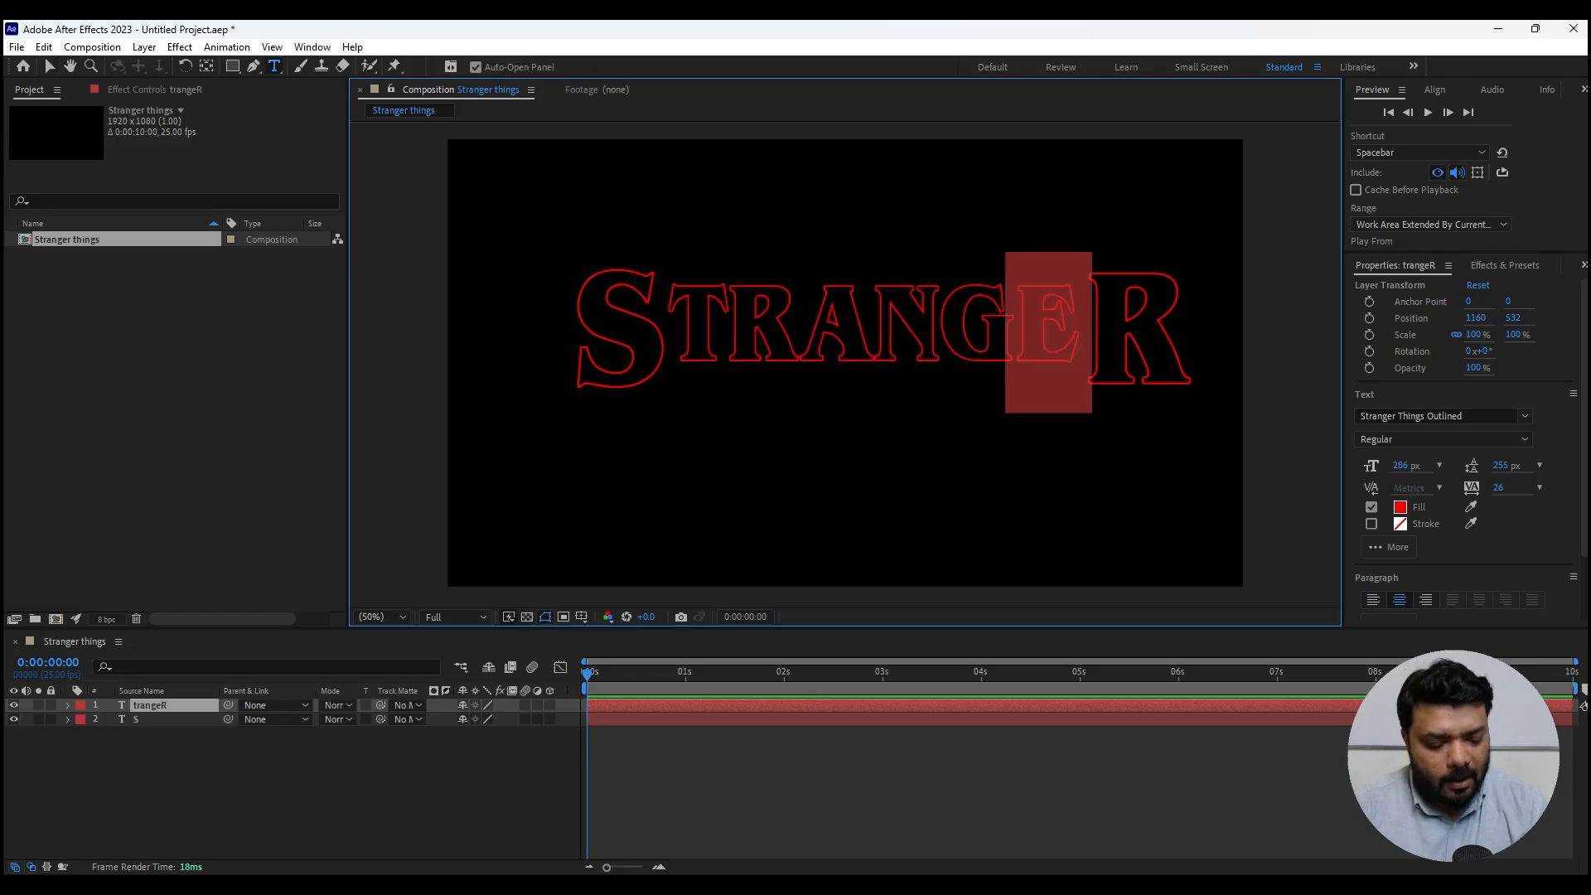
key(ctrl+x)
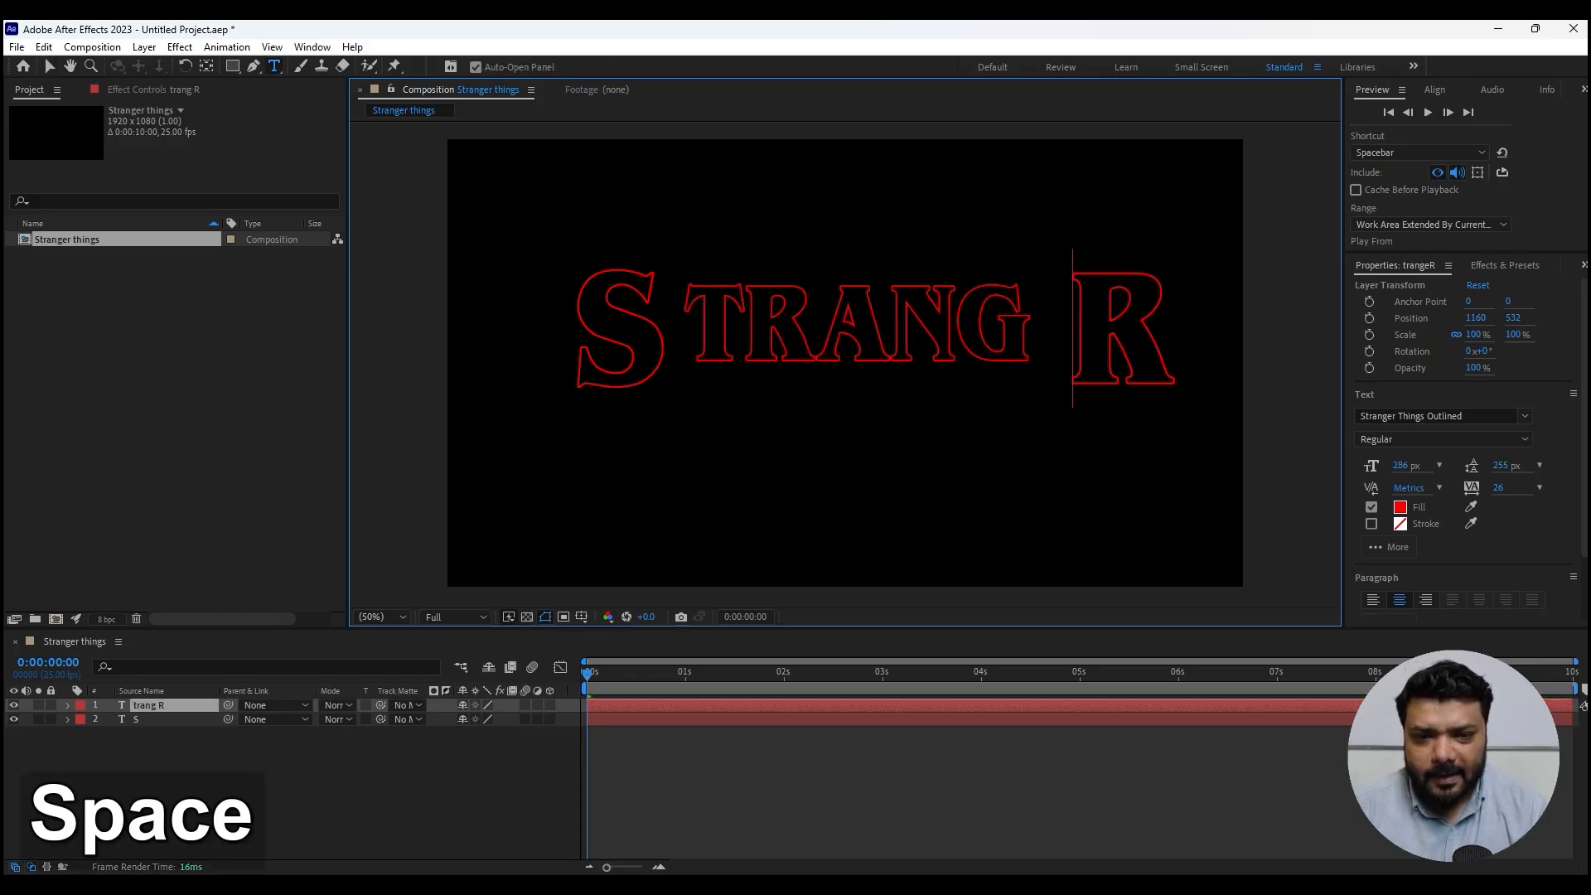
click(50, 67)
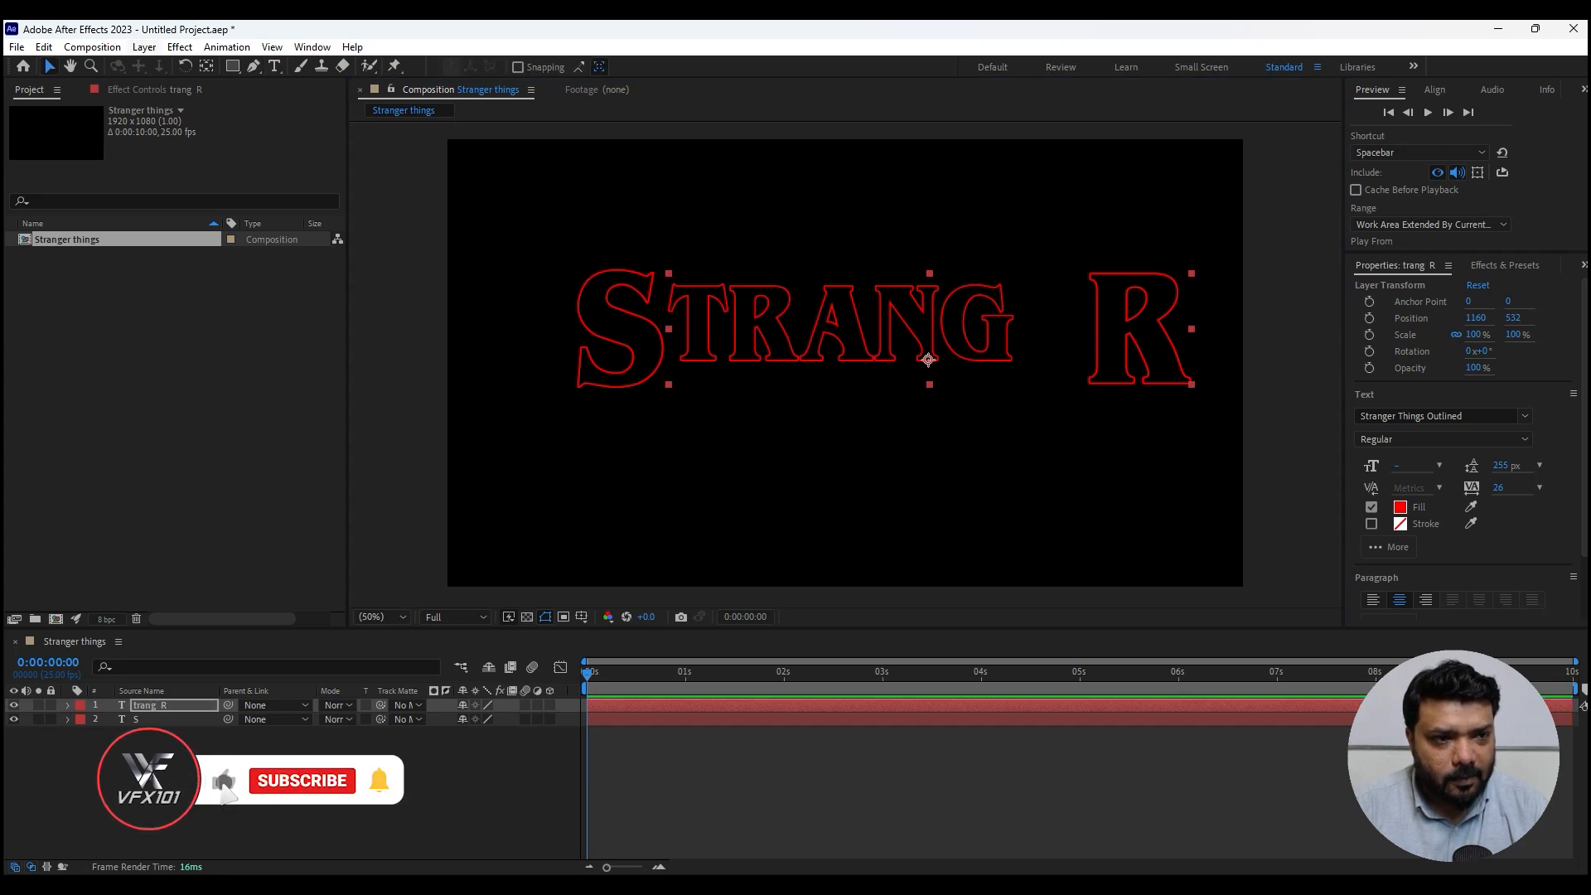
- Create a separate text layer containing "e" and place it in the gap between the G and R
click(274, 66)
click(667, 437)
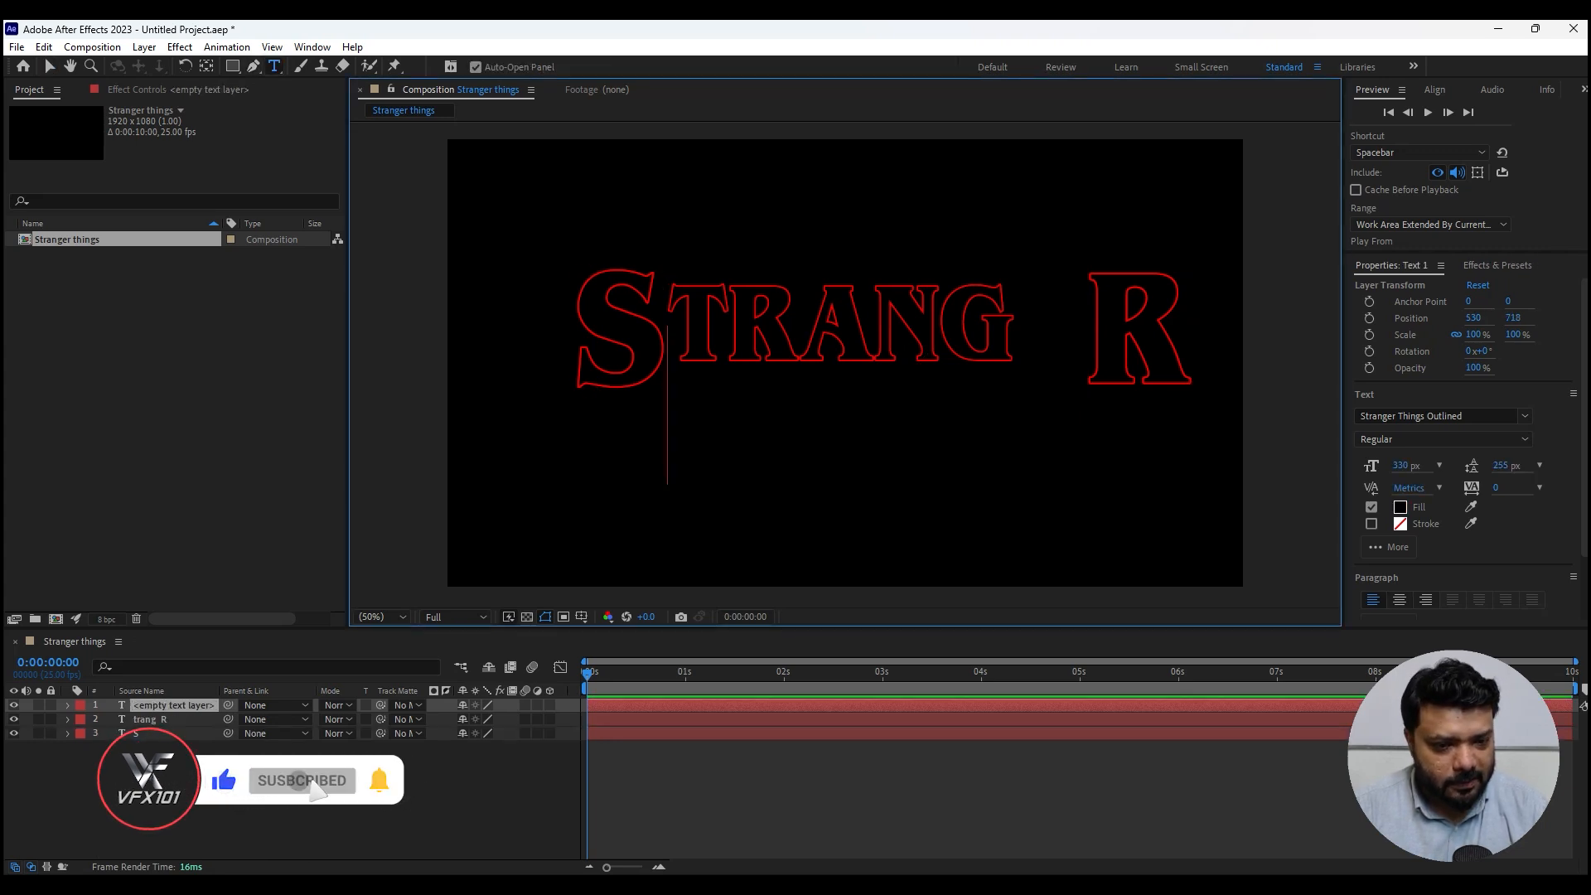
text(e)
click(50, 67)
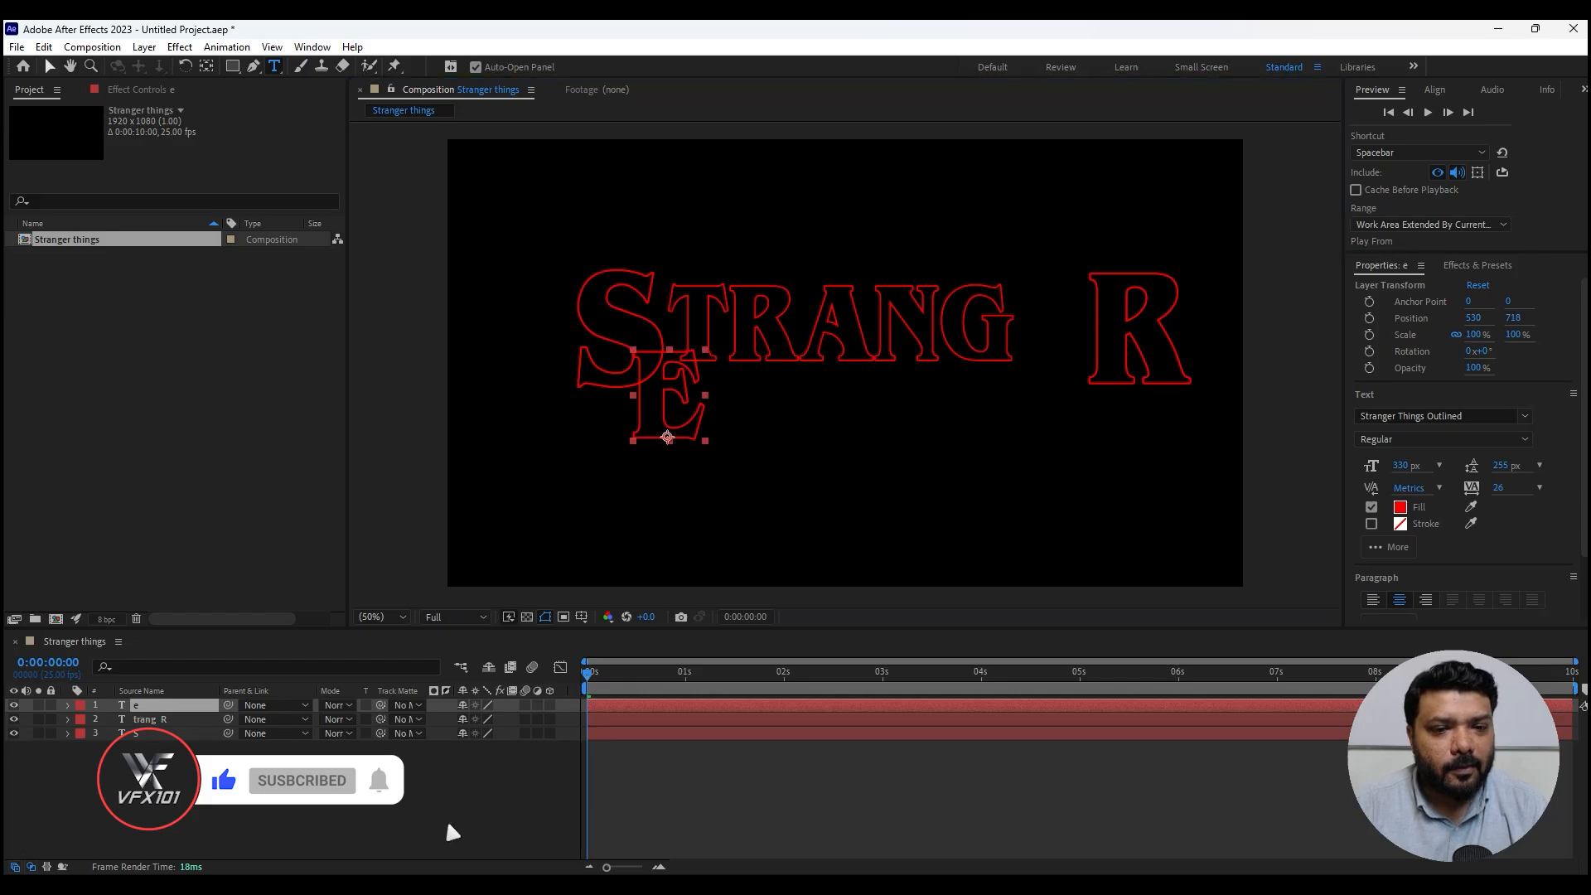
drag(673, 398, 1053, 361)
click(1053, 361)
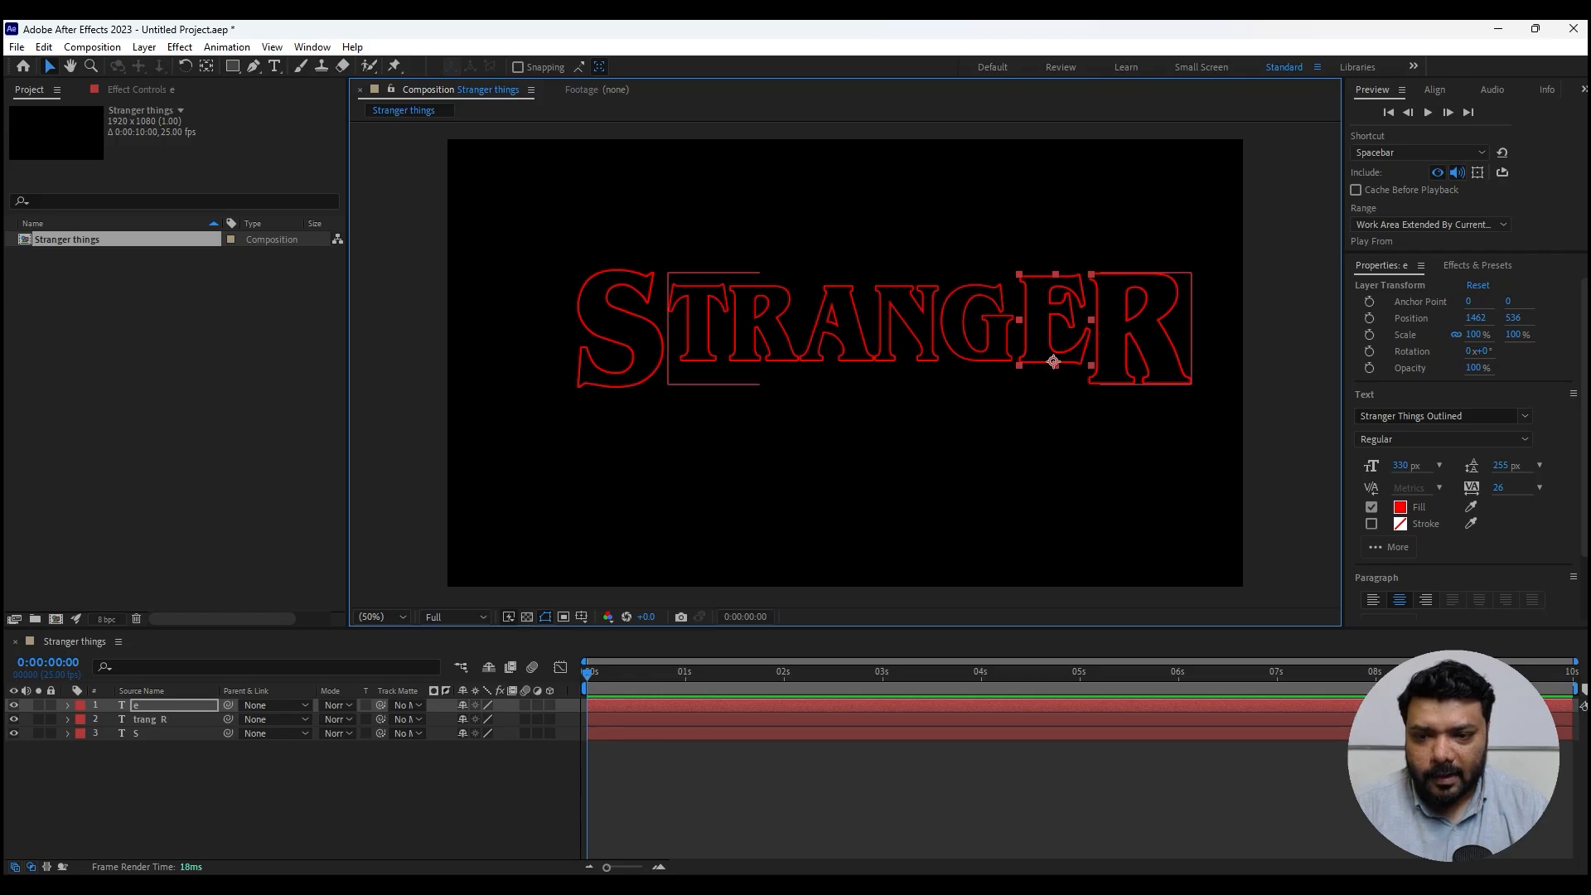
- Match the separate E to the font size of the letter A by setting it to 286 px
double_click(876, 338)
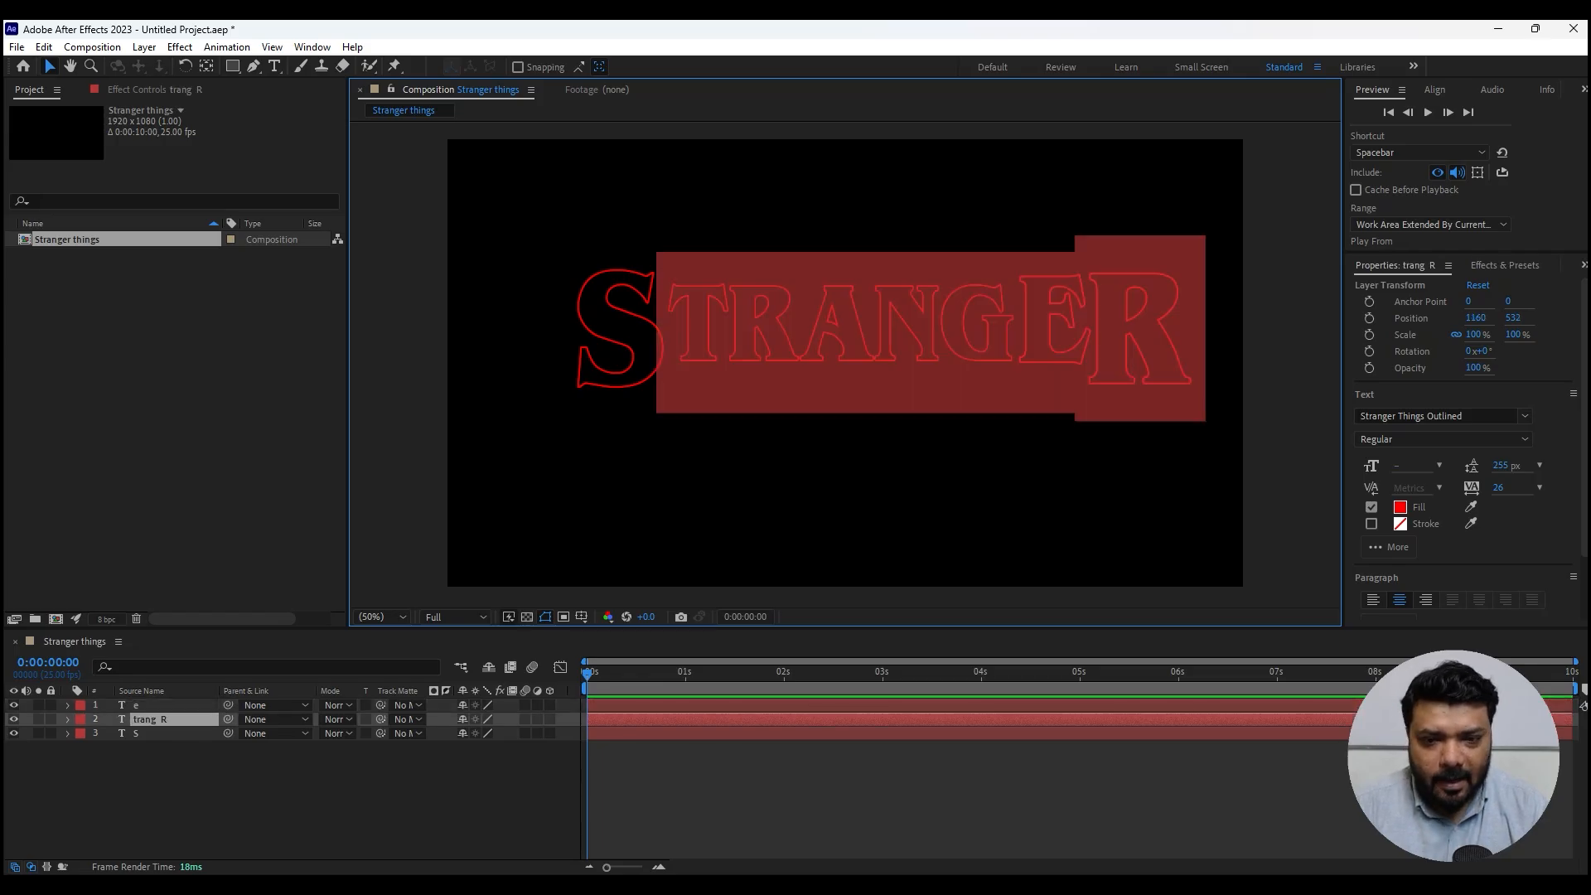
drag(883, 335, 799, 336)
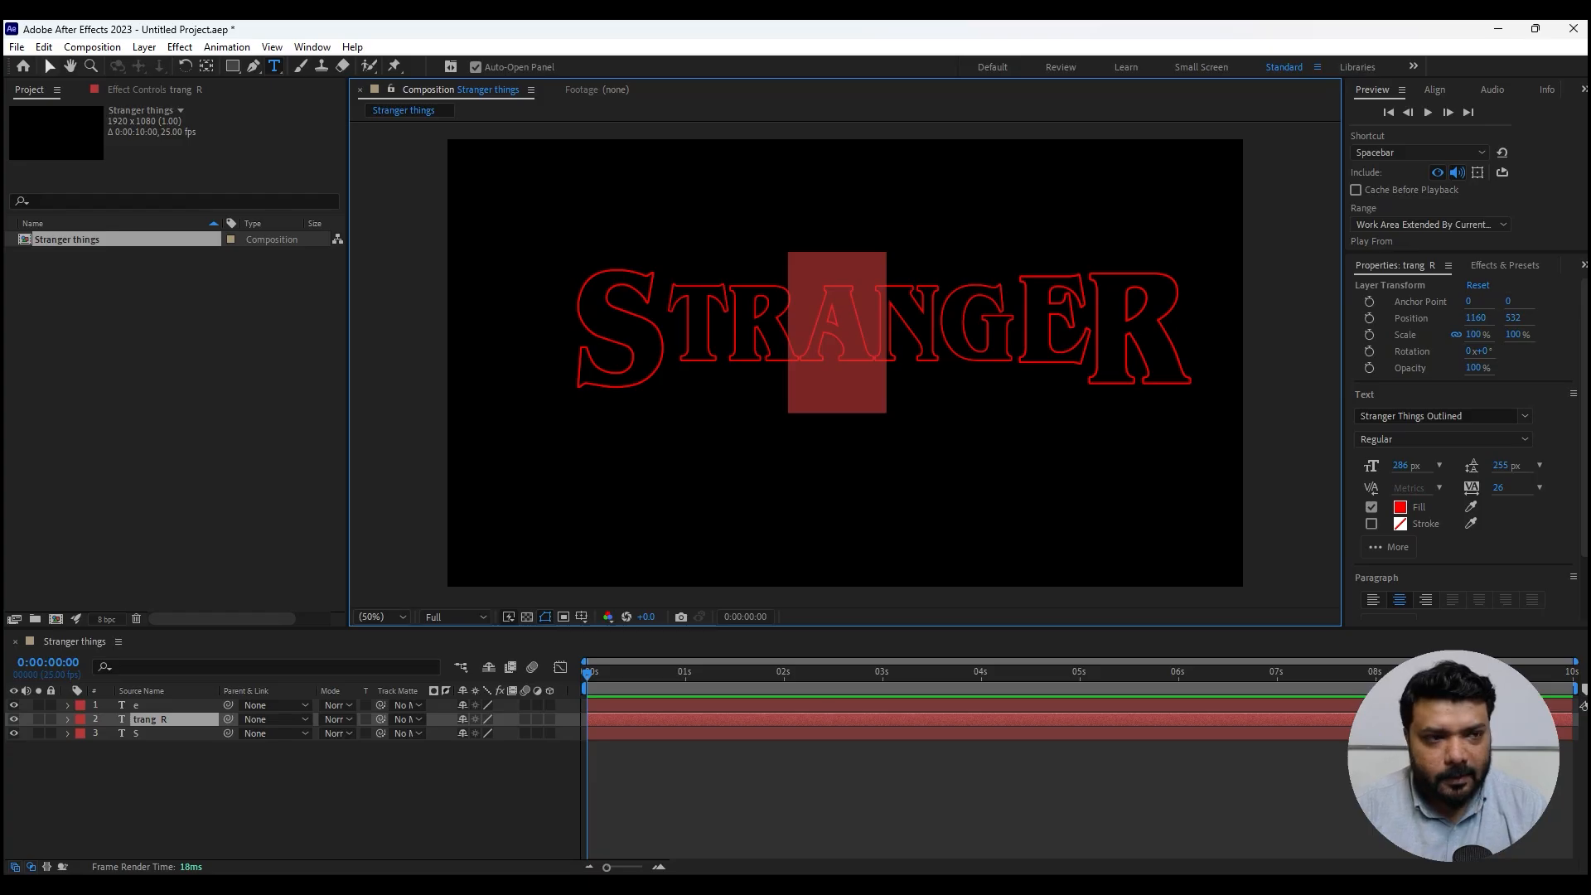
key(Escape)
click(1053, 361)
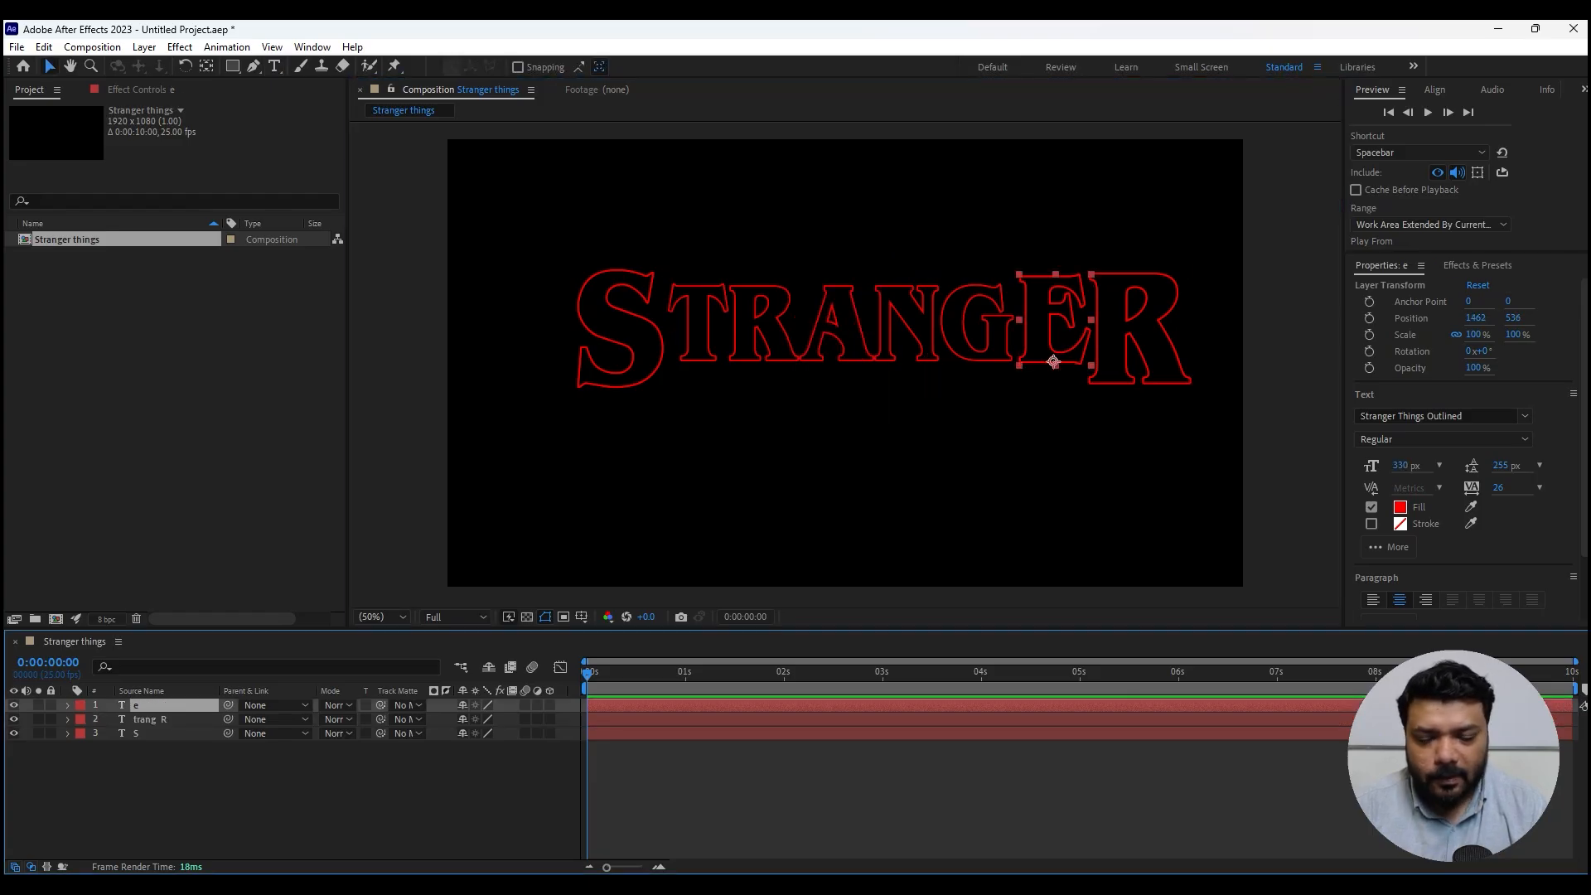
text(286)
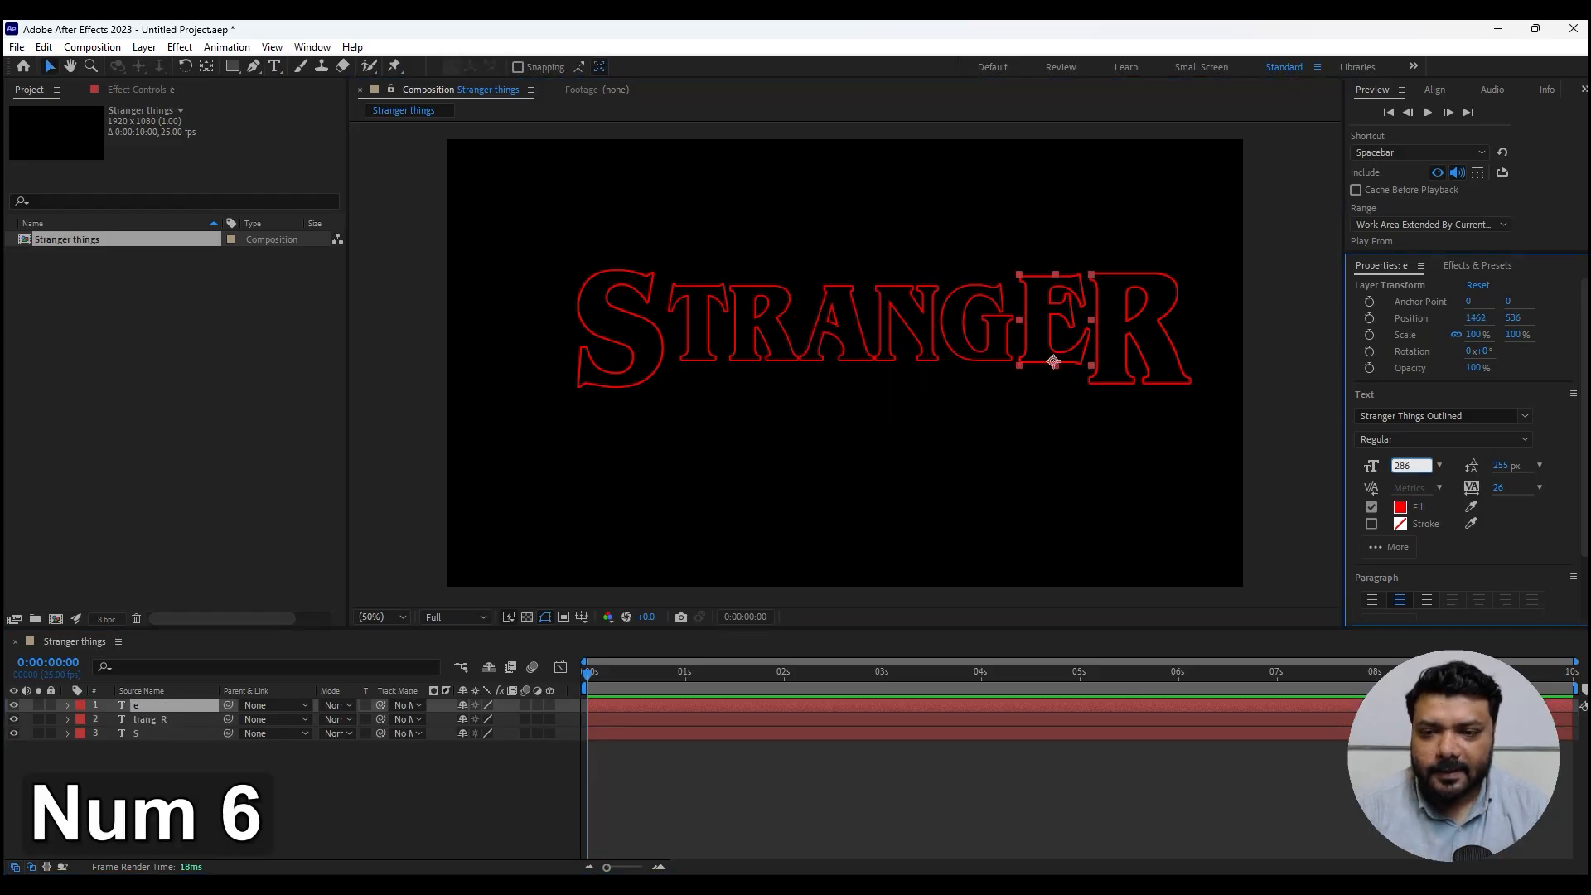
key(Return)
- Align the E's baseline with the neighbouring small letters and return it to the gap before the R, at about 1458, 532
drag(1053, 361, 991, 362)
key(Up)
key(Up)
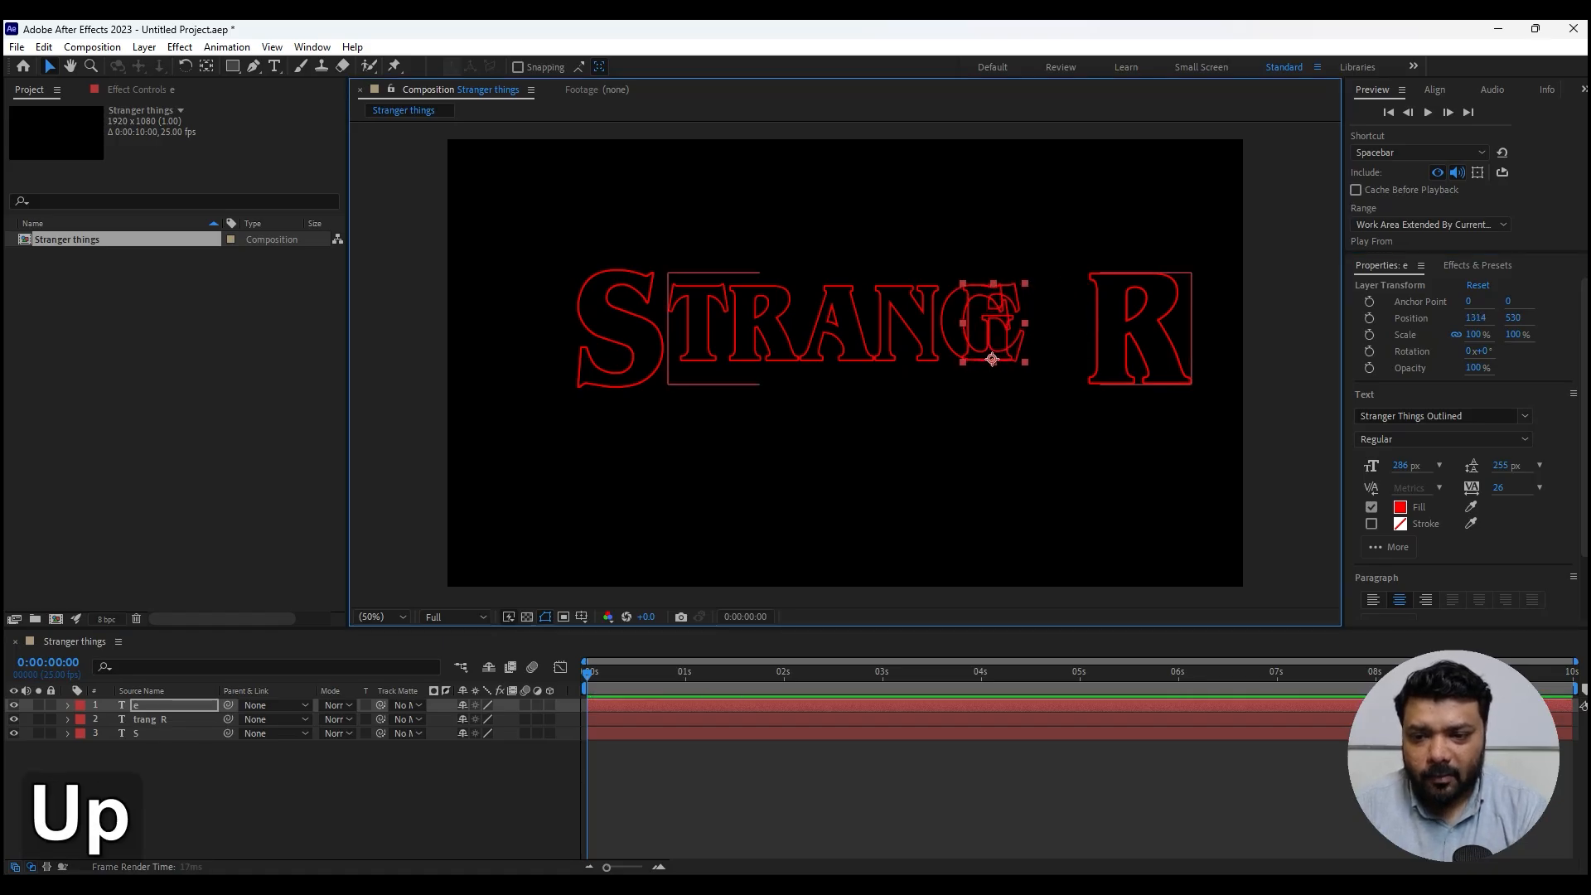
key(Down)
drag(991, 359, 1052, 360)
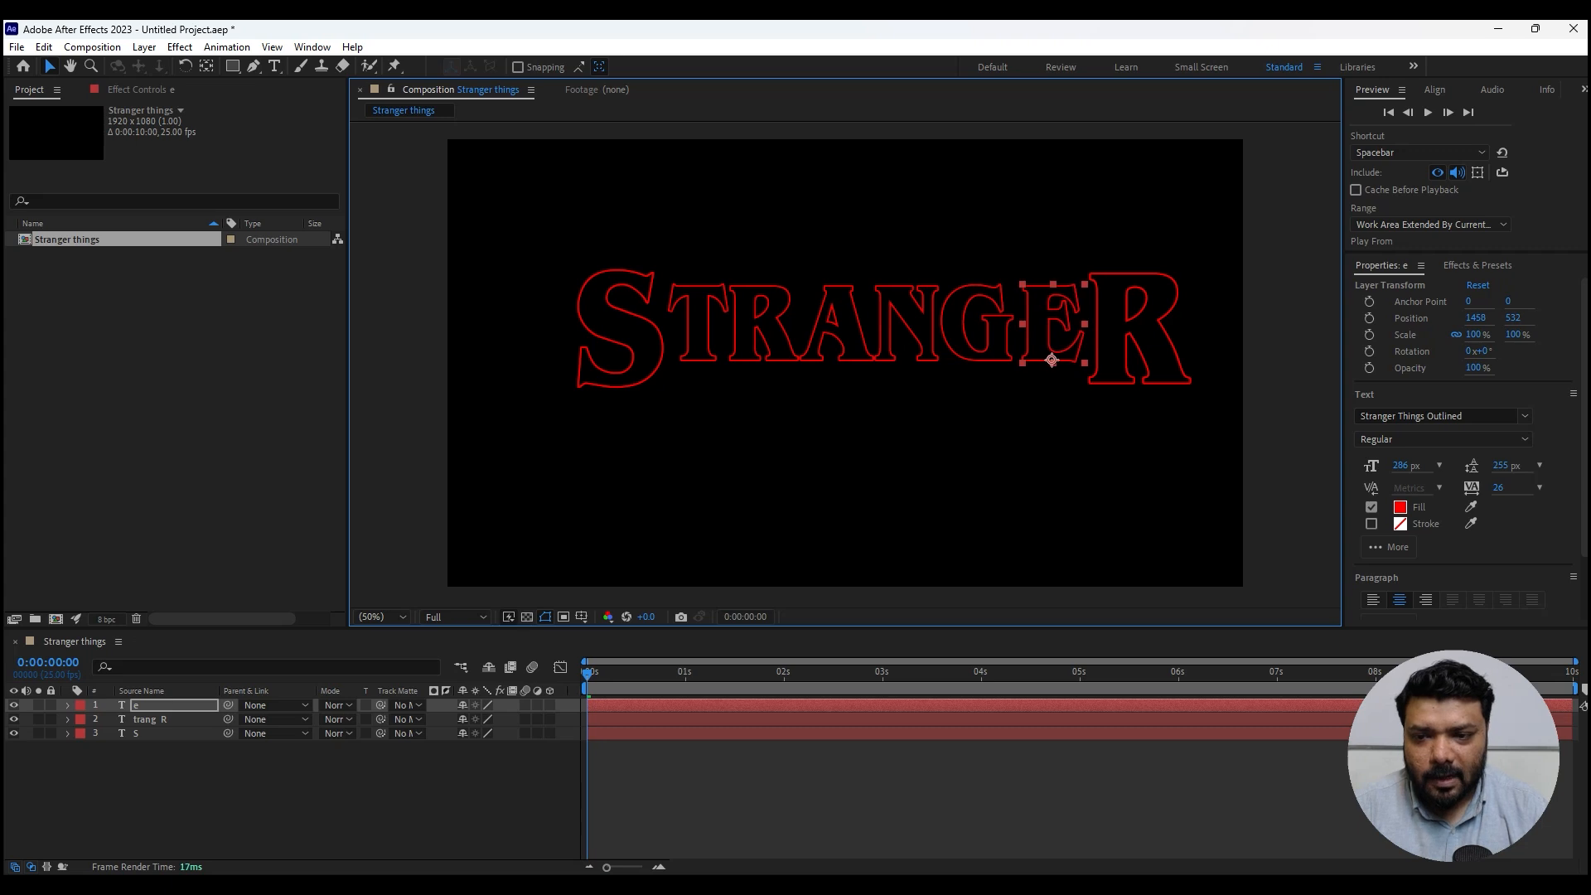
- Select all three text layers and move the whole word slightly left to centre it in the composition
shift+click(149, 733)
mouse_move(928, 359)
mouse_down()
mouse_move(894, 359)
mouse_move(909, 359)
mouse_up()
key(F2)
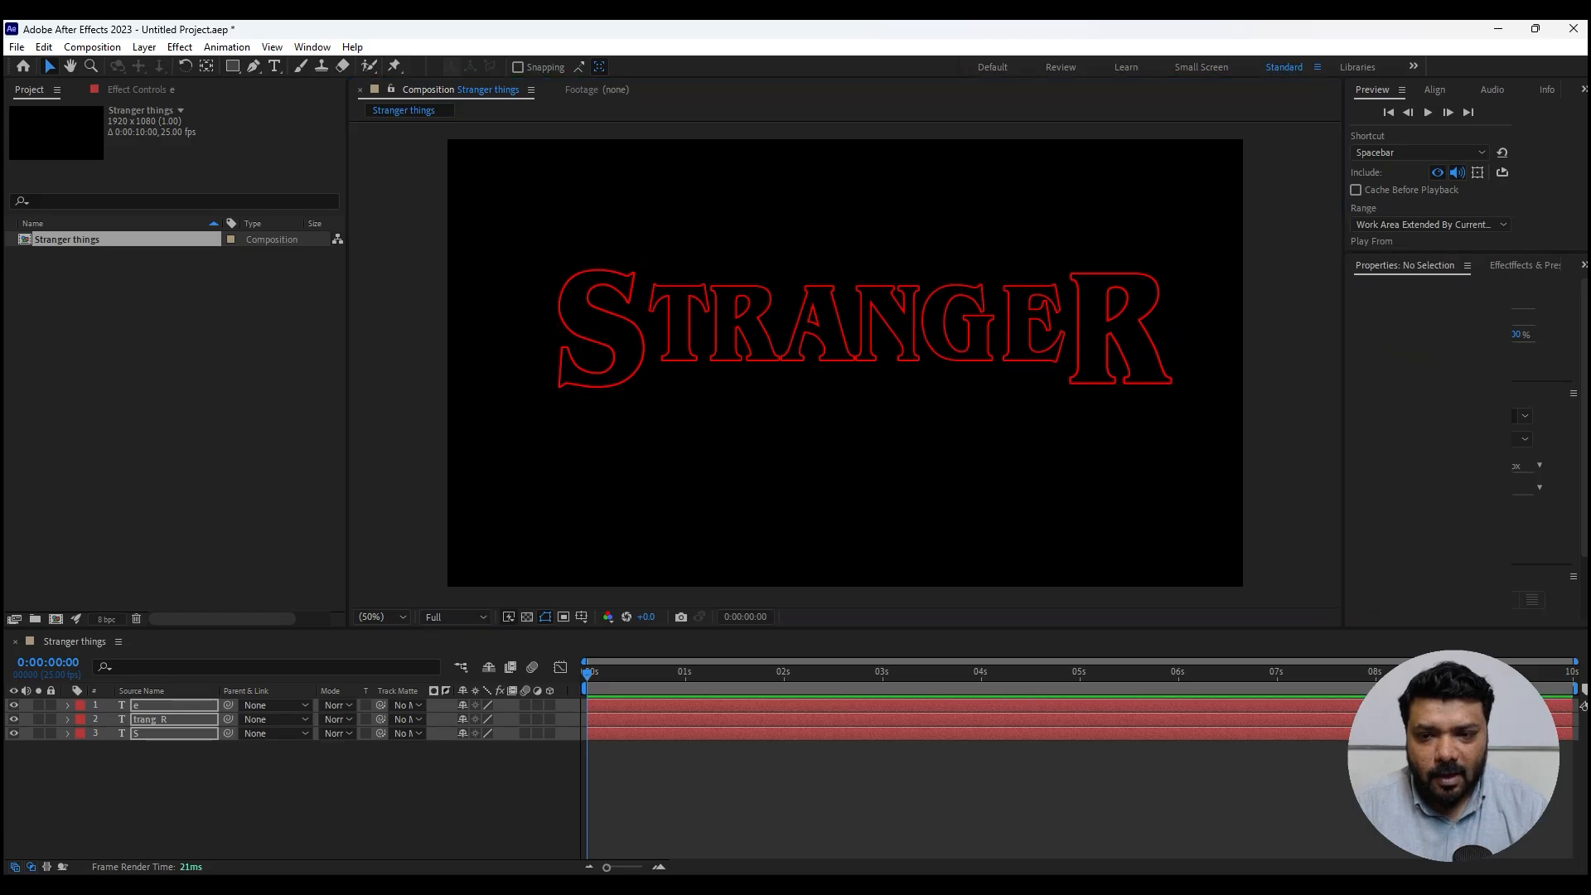
- Nudge the "e" and "trang R" layers together slightly left to tighten the spacing after the S
click(1031, 331)
shift+click(965, 332)
key(Left)
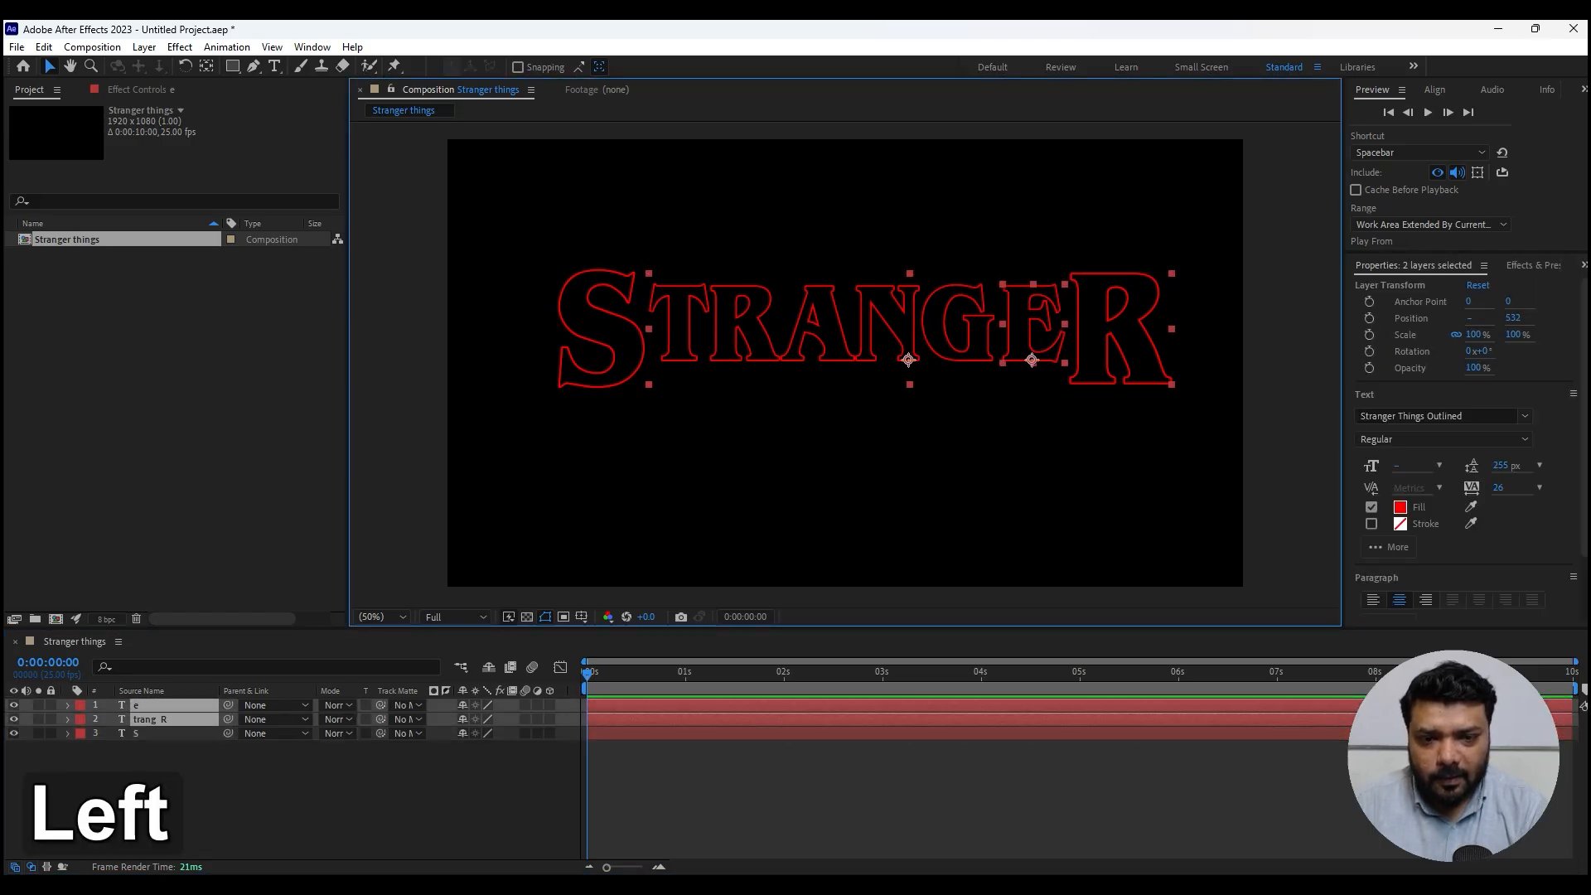
key(Right)
key(Left)
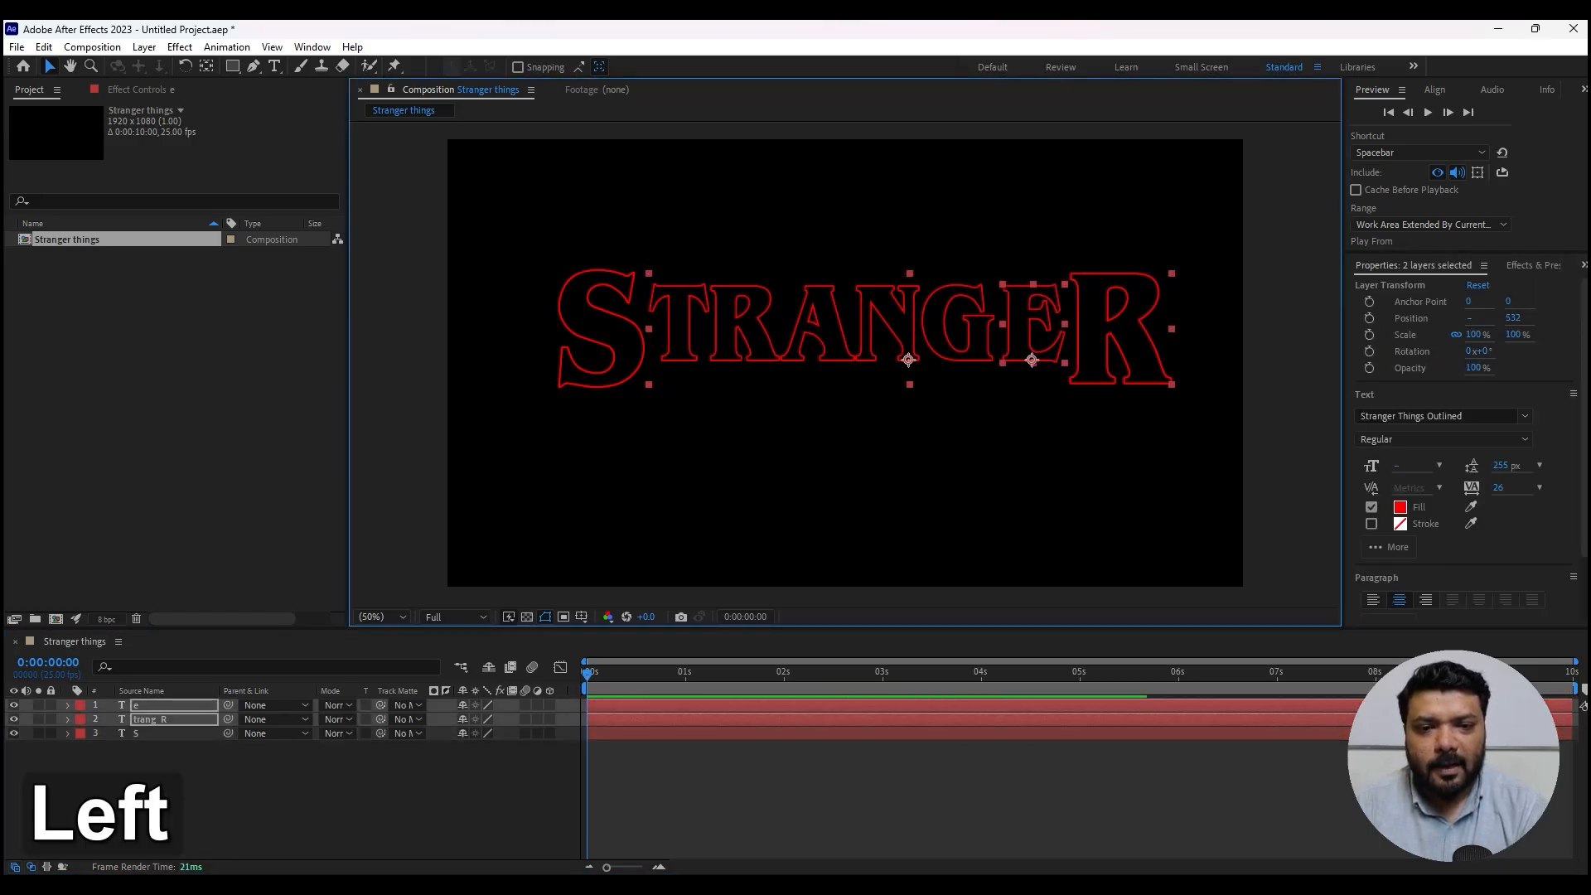
key(Left)
key(F2)
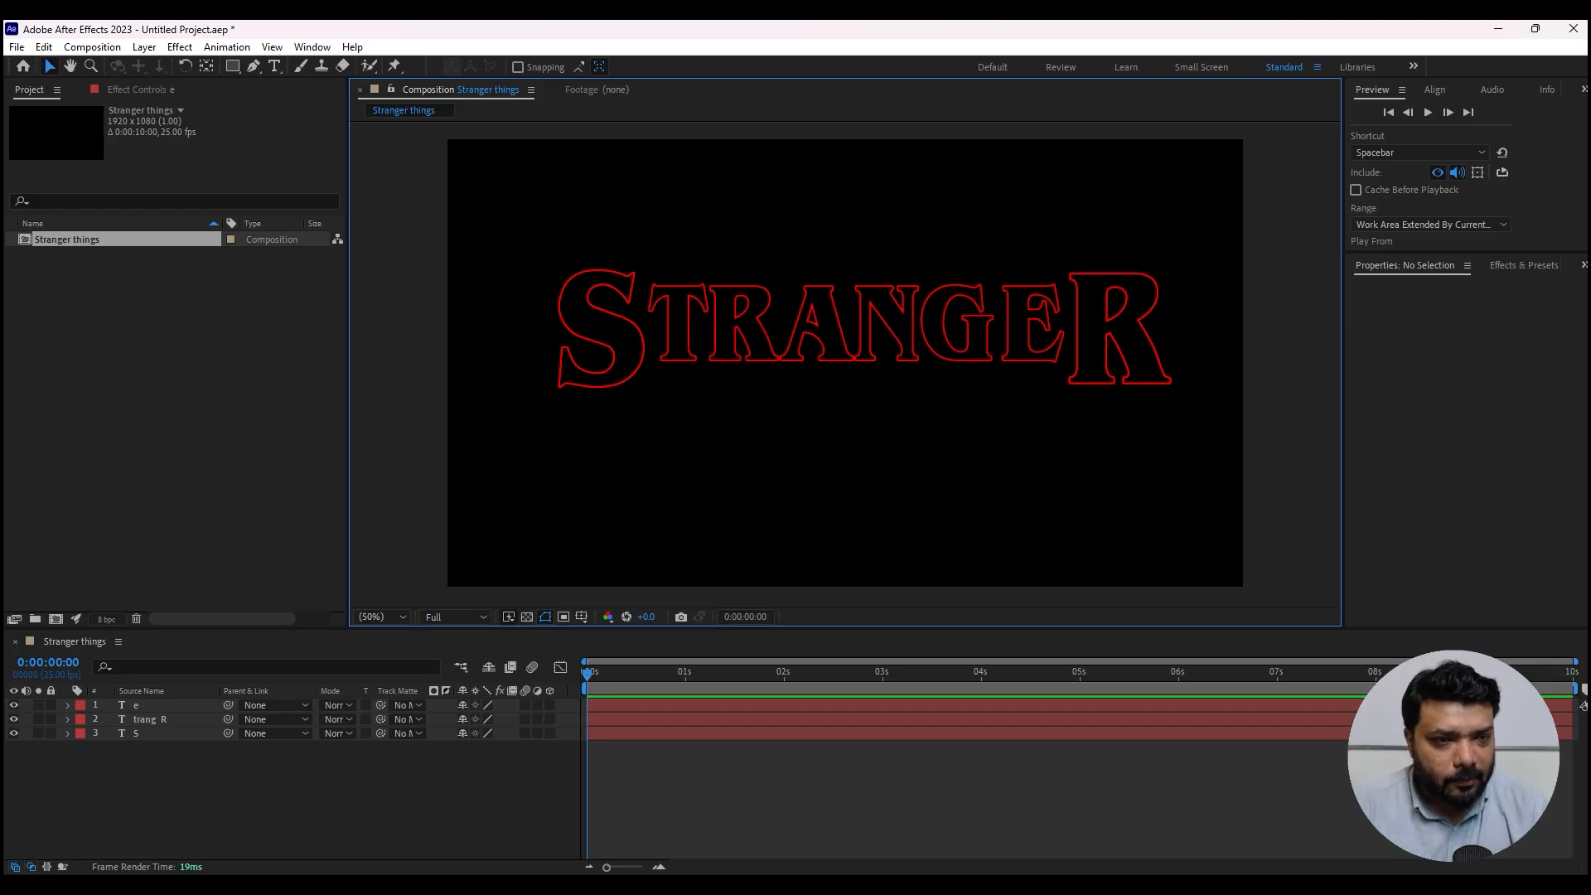
- Add a text layer reading THINGS below STRANGER and cut off its last letter S
click(274, 66)
click(787, 456)
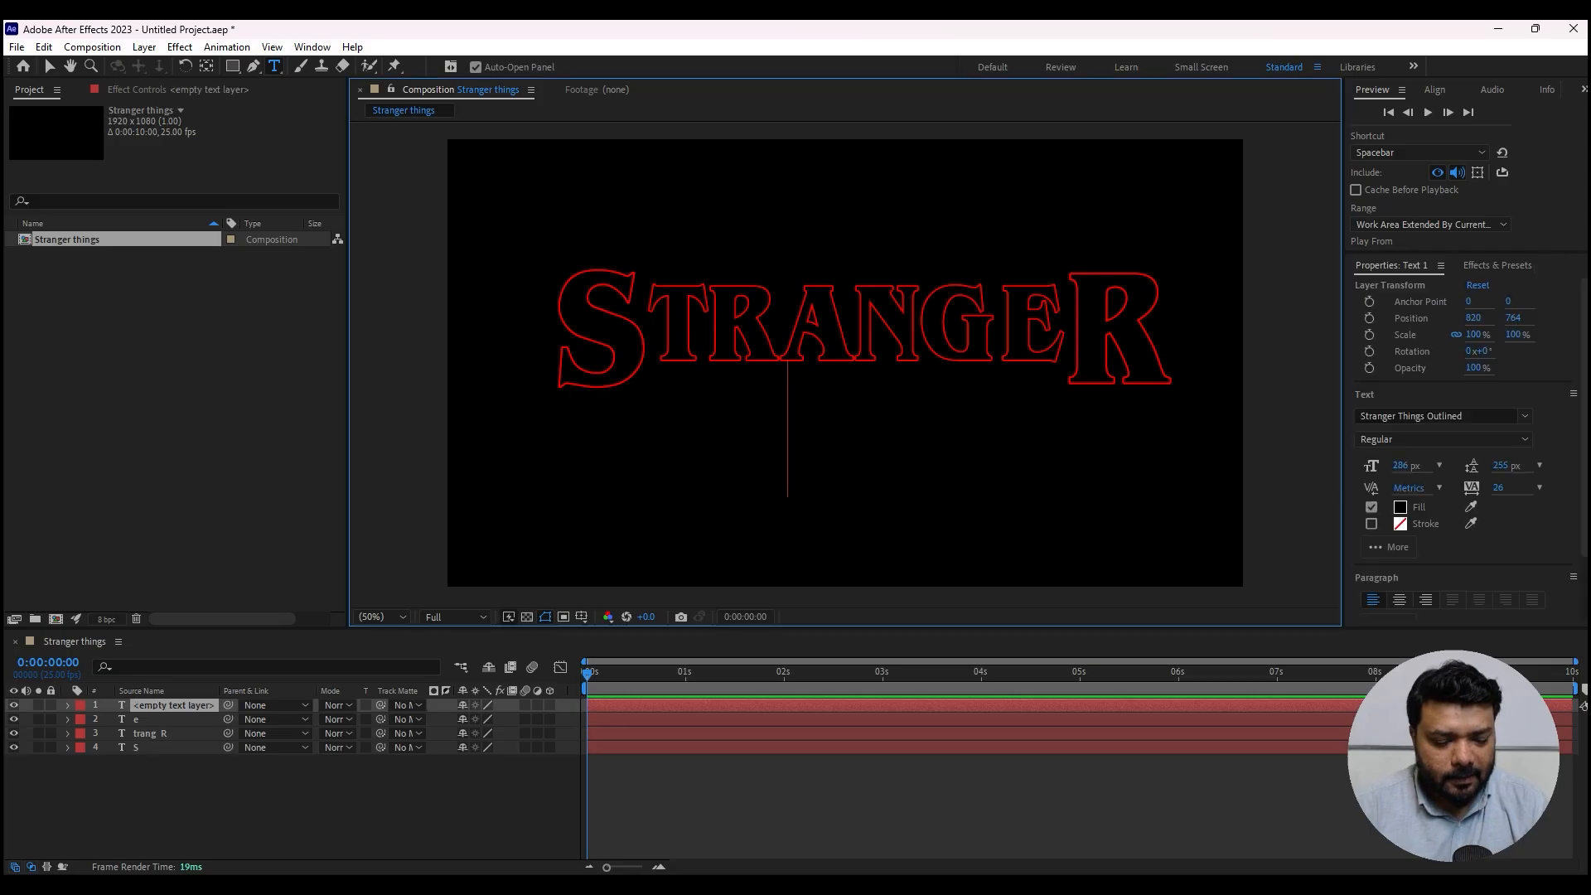
text(THINGS)
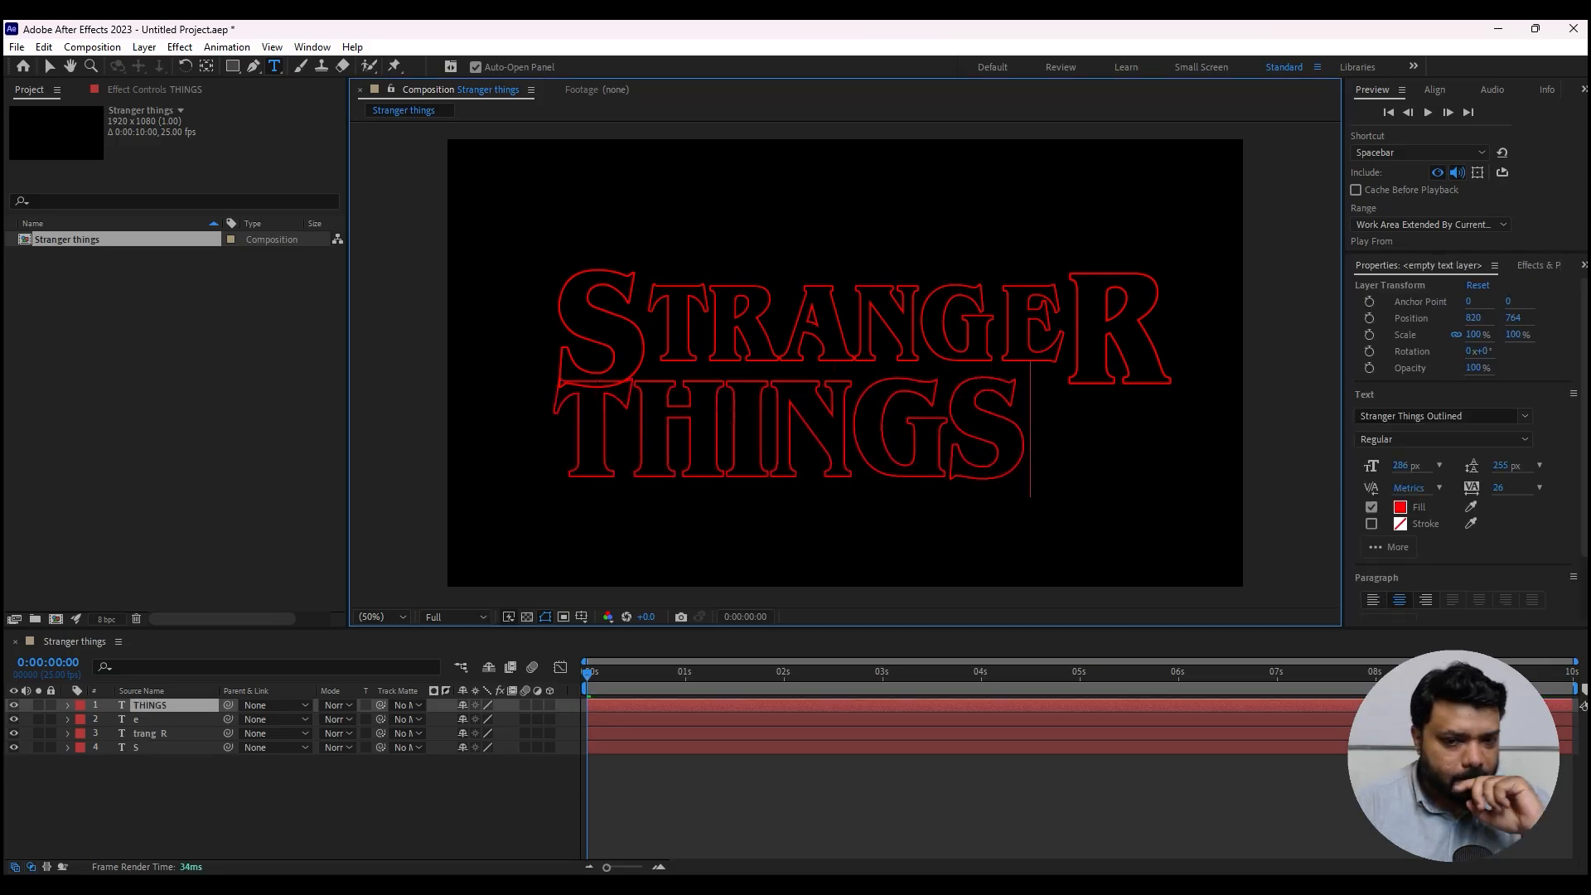
key(shift+Left)
key(ctrl+x)
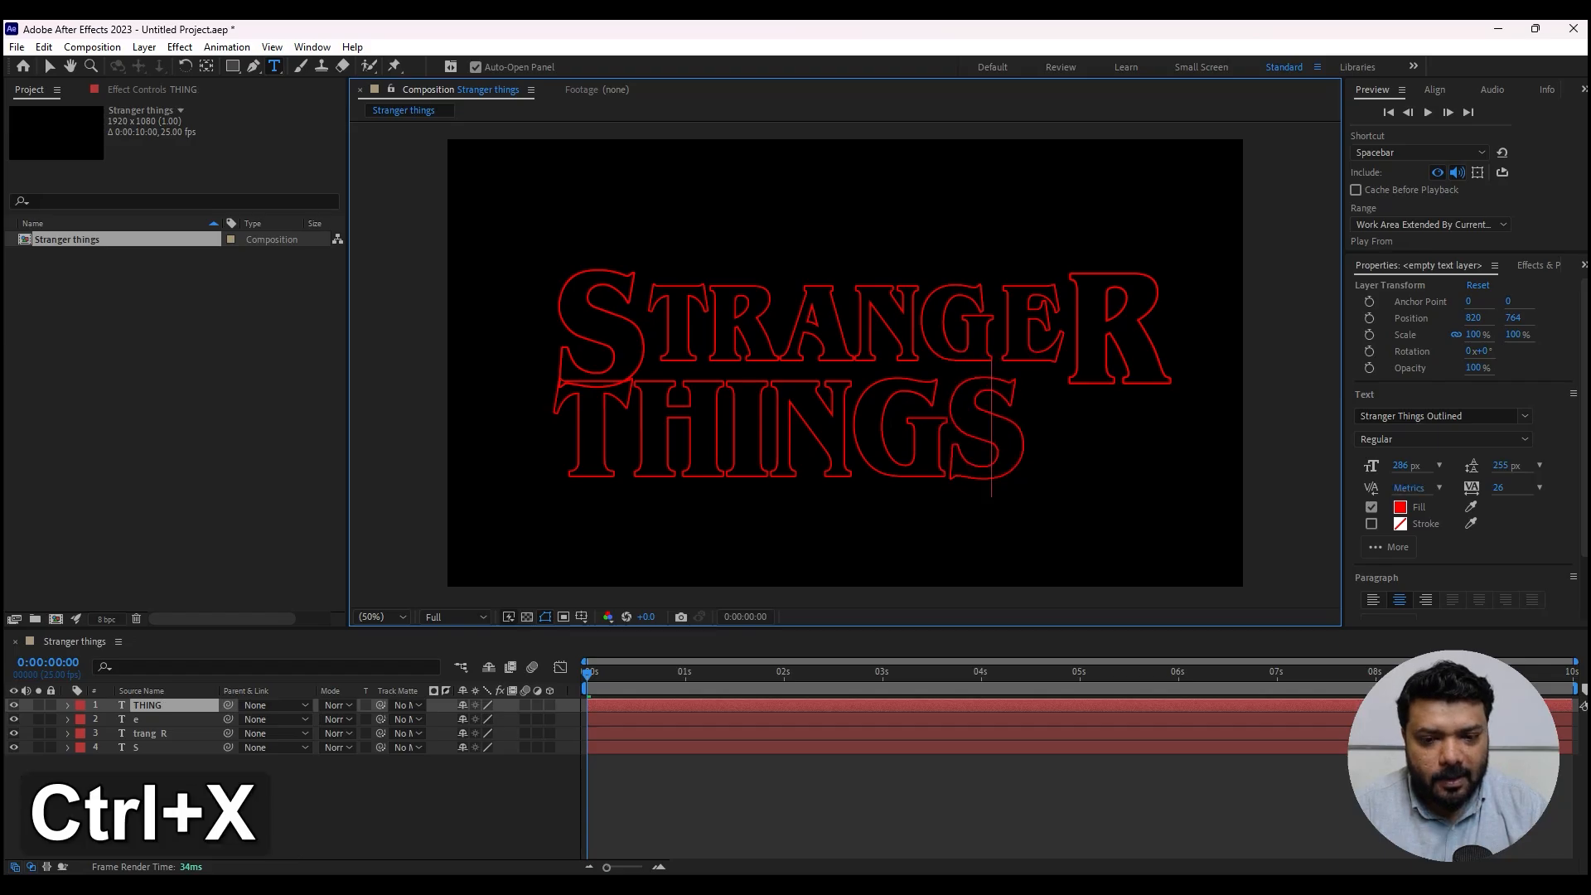
- Set the THING text to 240 px and place it beneath STRANGER at about 928, 768, checking against the reference image
click(49, 66)
drag(787, 456, 838, 463)
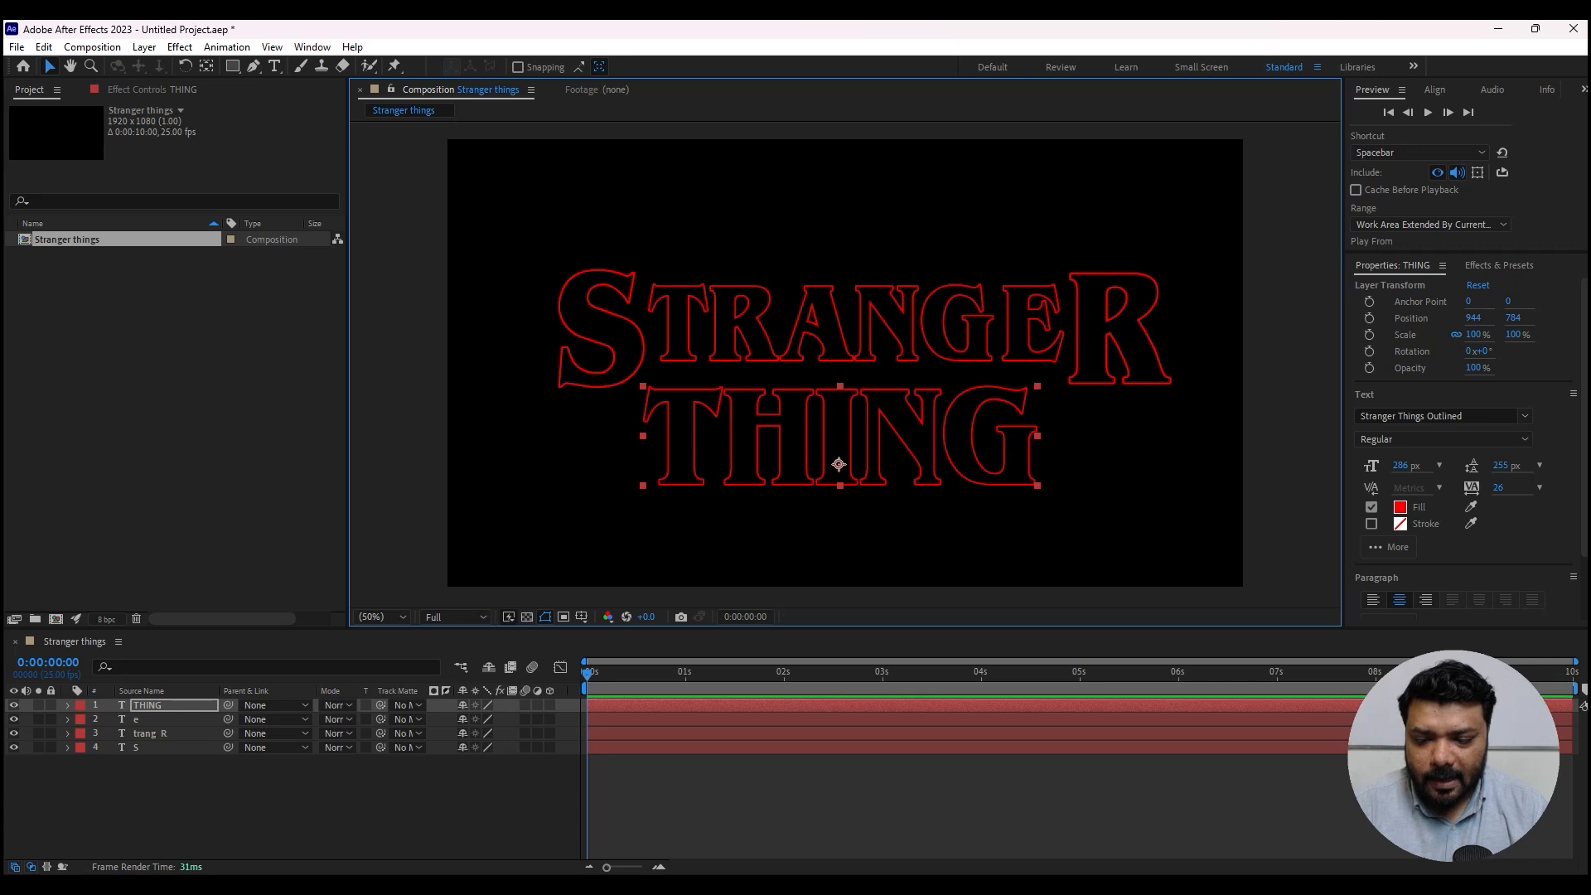
key(alt+Tab)
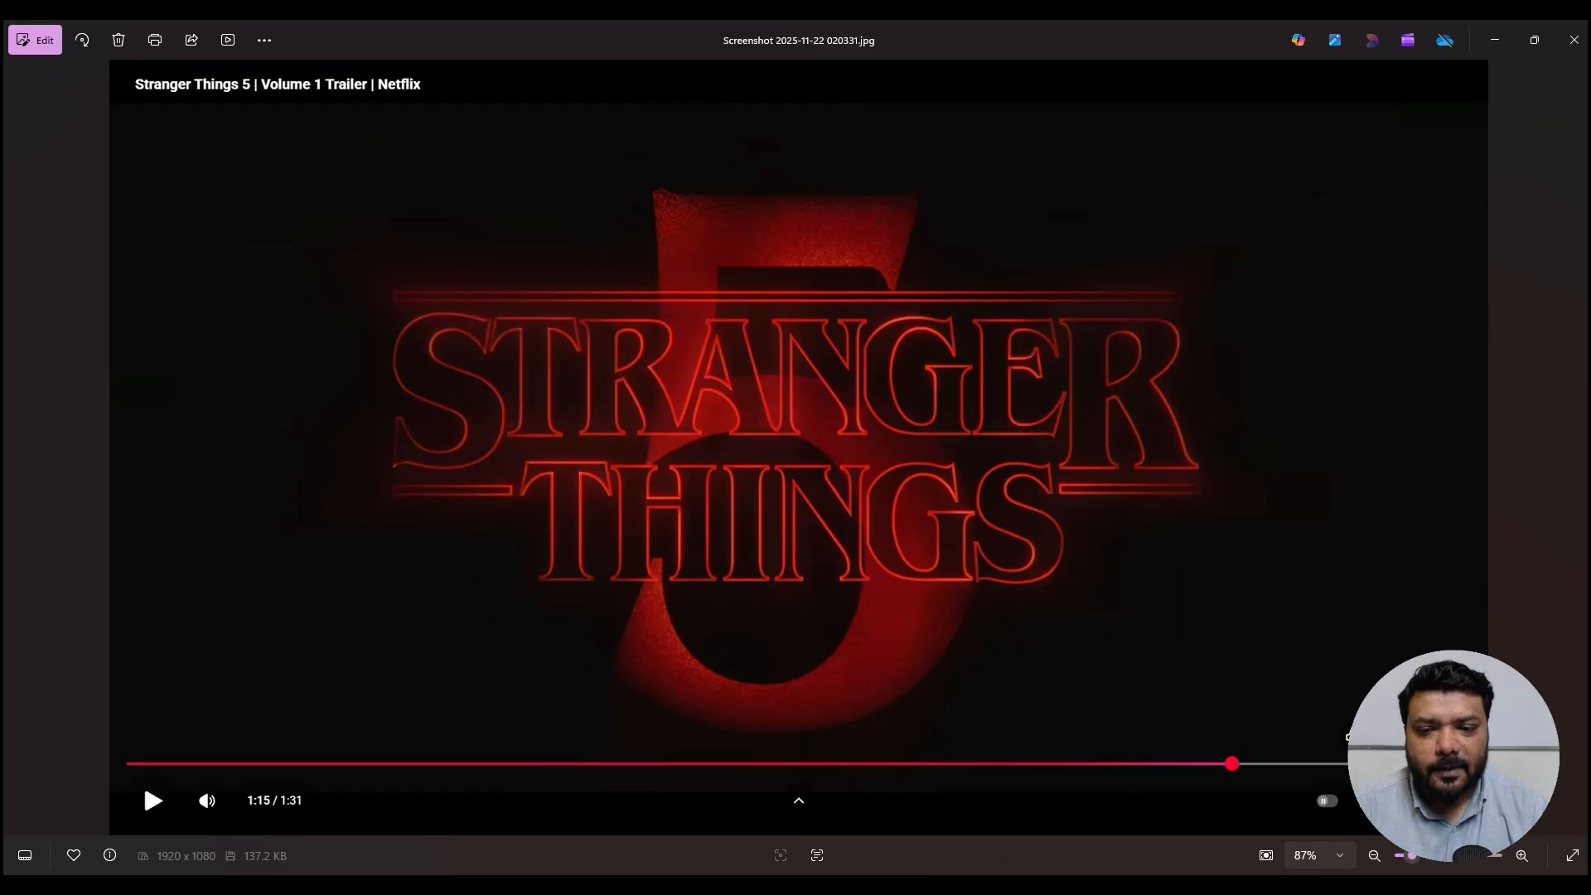
key(alt+Tab)
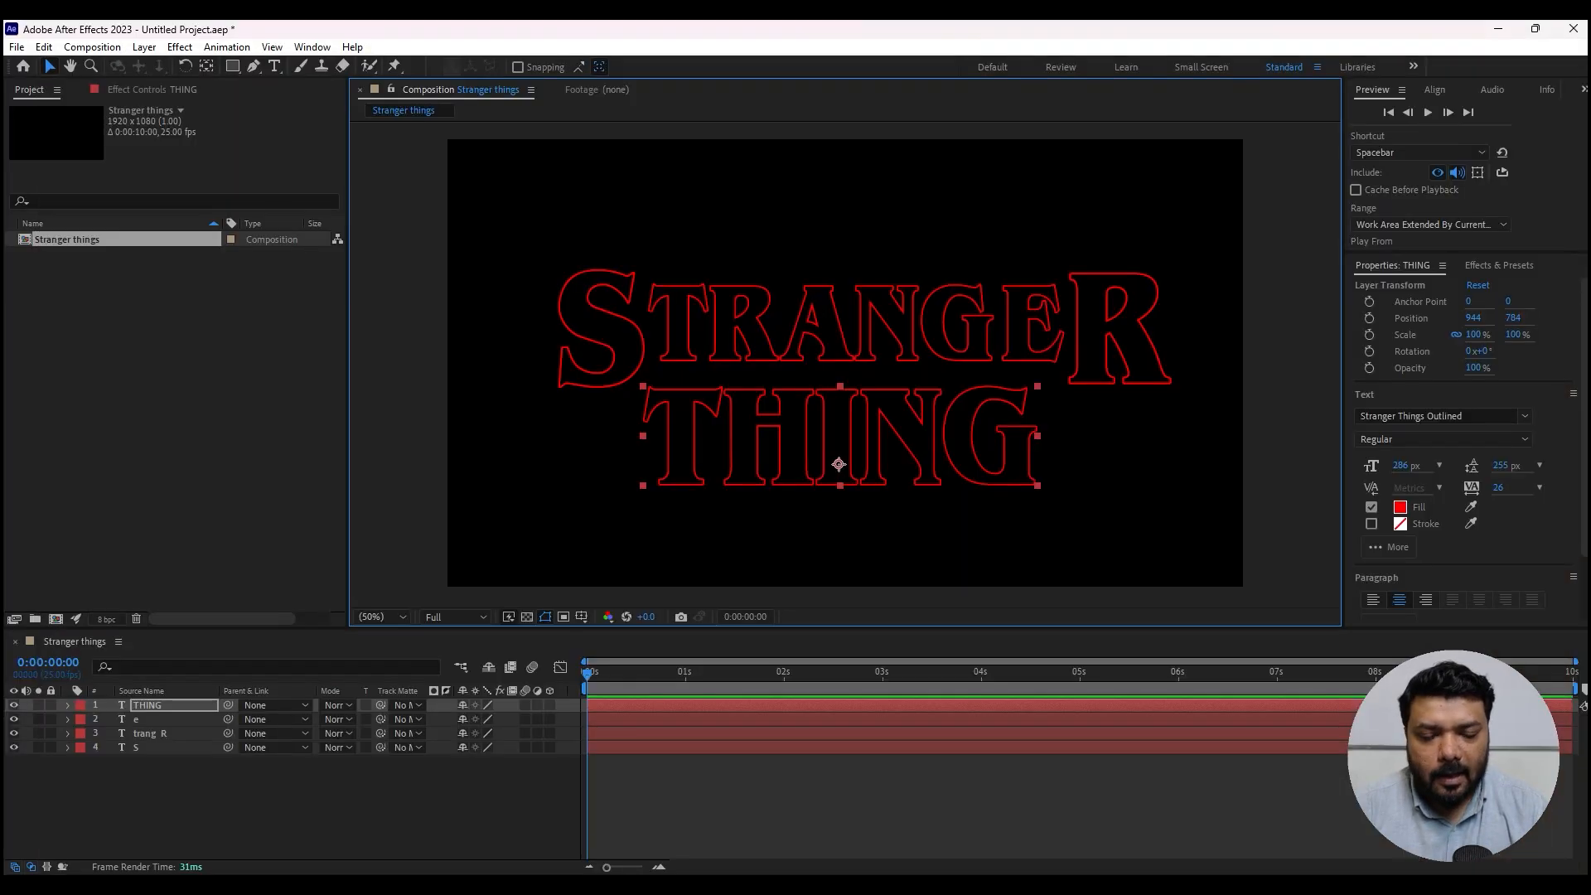
drag(838, 438, 853, 435)
drag(1400, 465, 1362, 466)
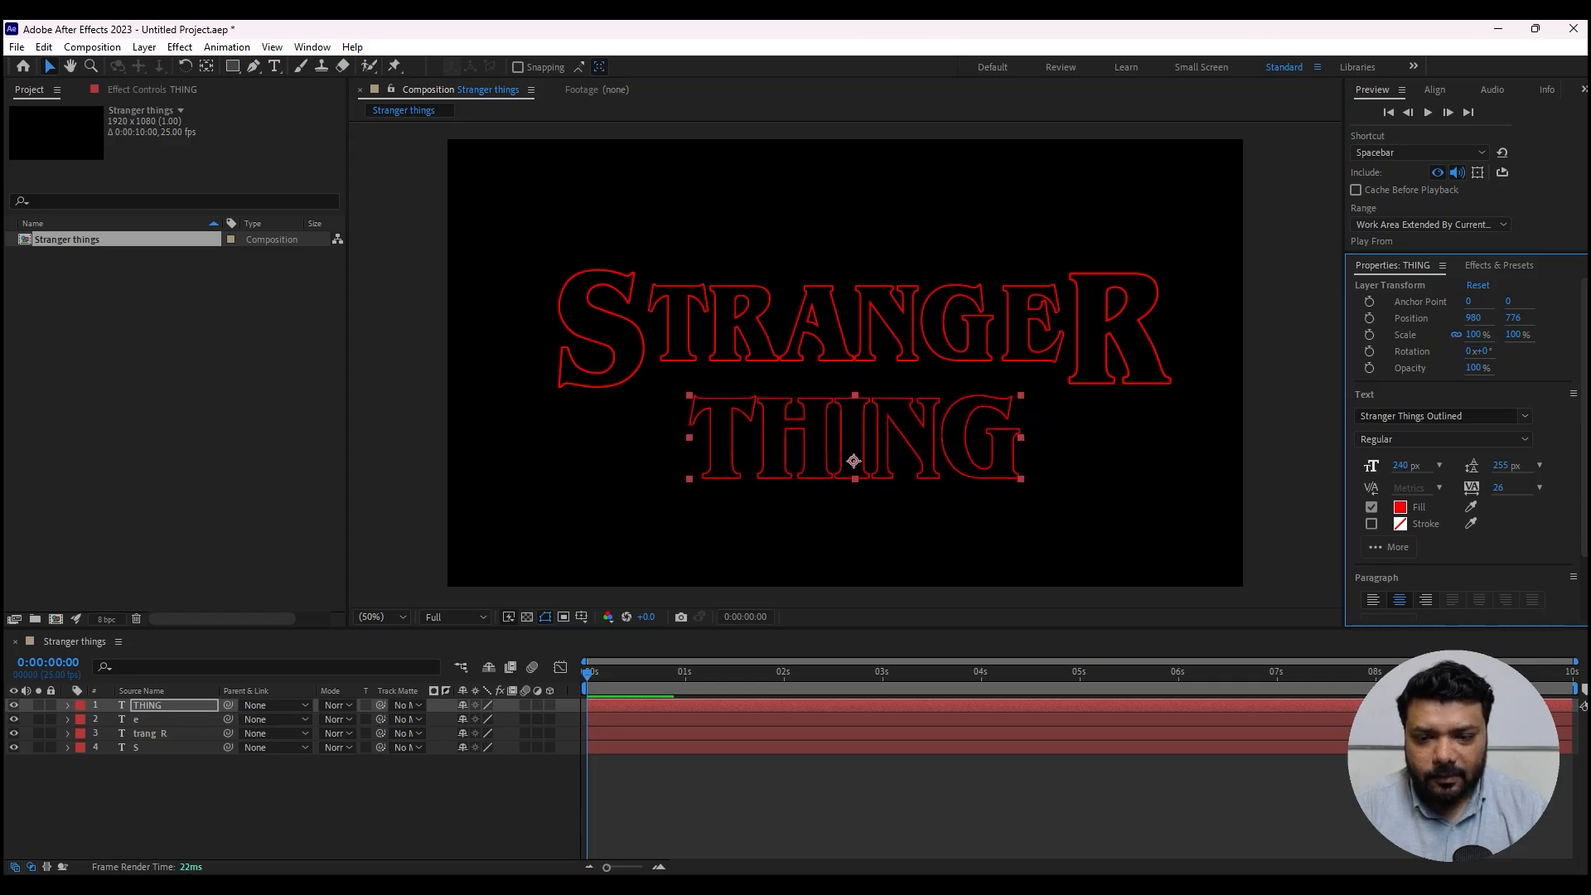
mouse_move(853, 436)
mouse_down()
mouse_move(840, 430)
mouse_move(831, 457)
mouse_up()
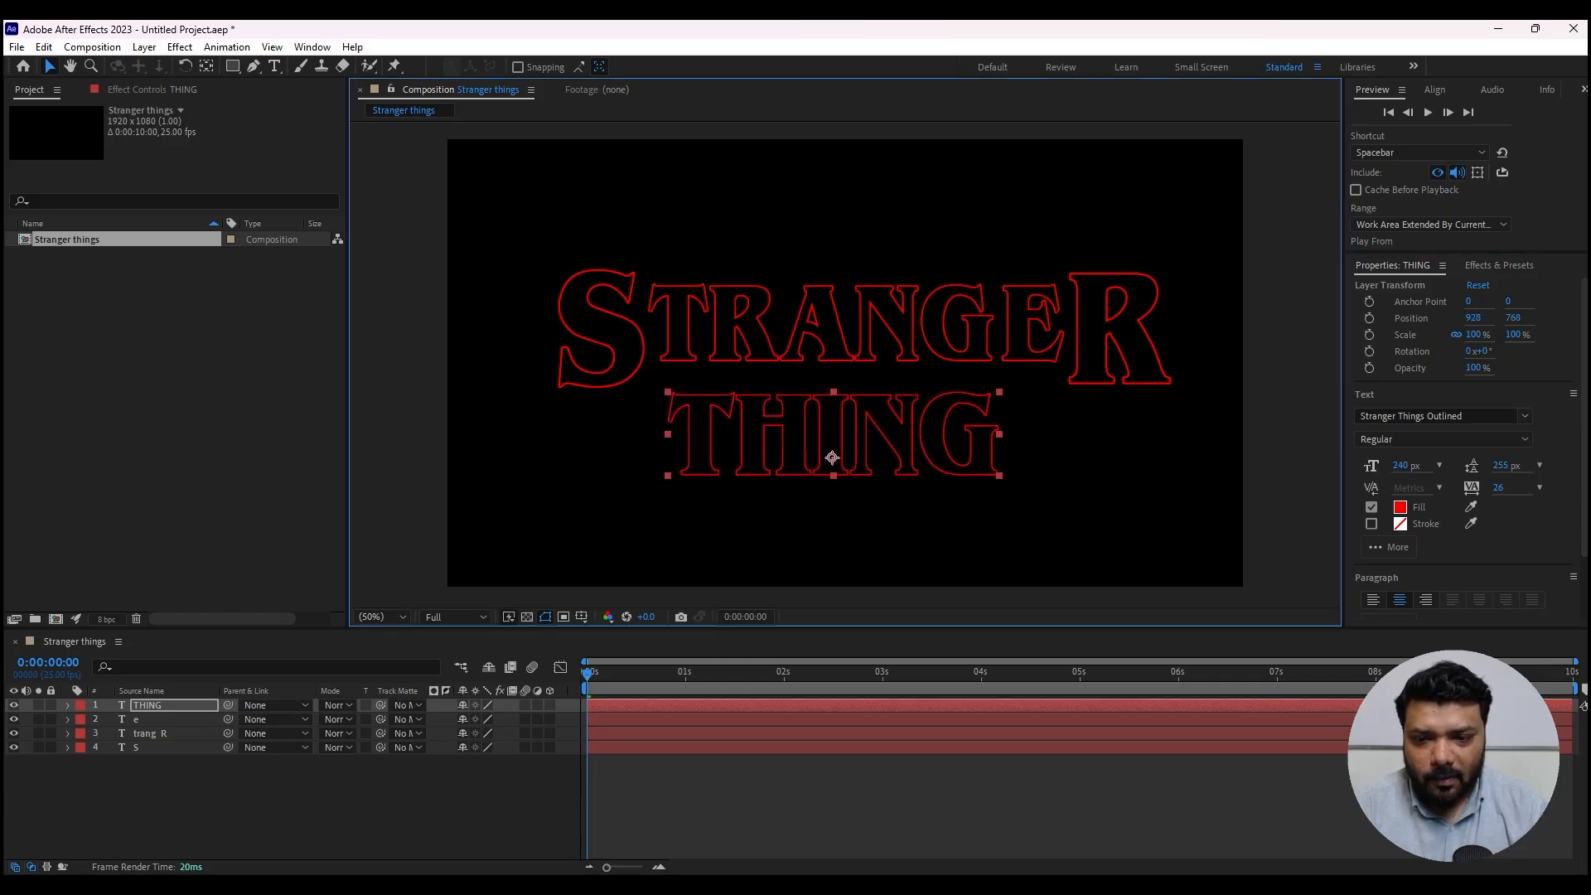
- Duplicate the THING layer, replace the copy's text with a capital S, and place it after the G at about 1430, 768
key(ctrl+d)
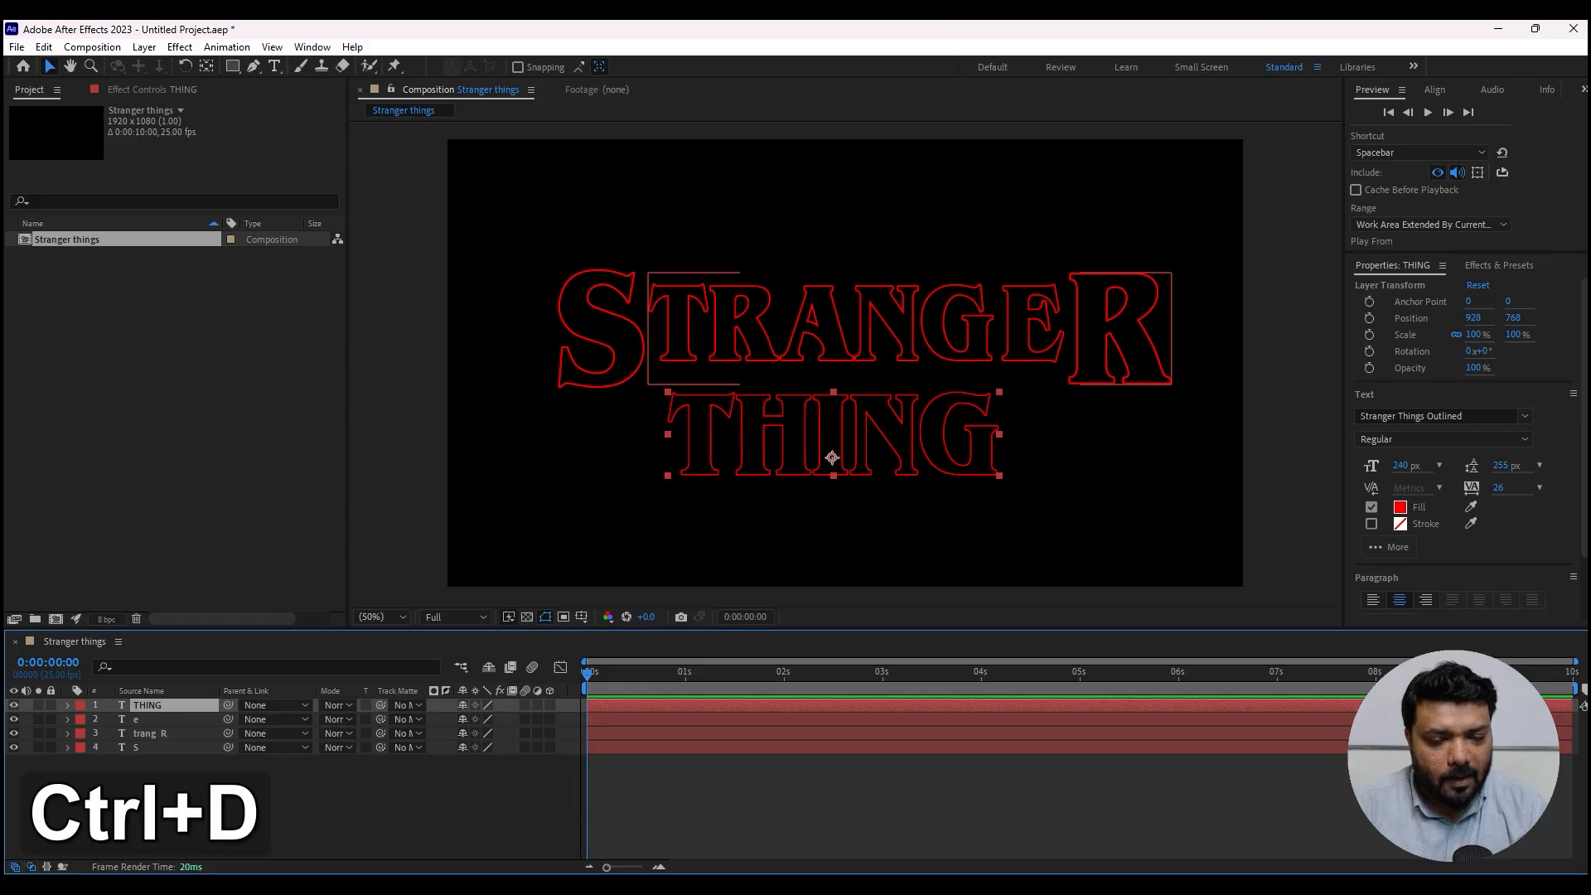
double_click(832, 457)
text(s)
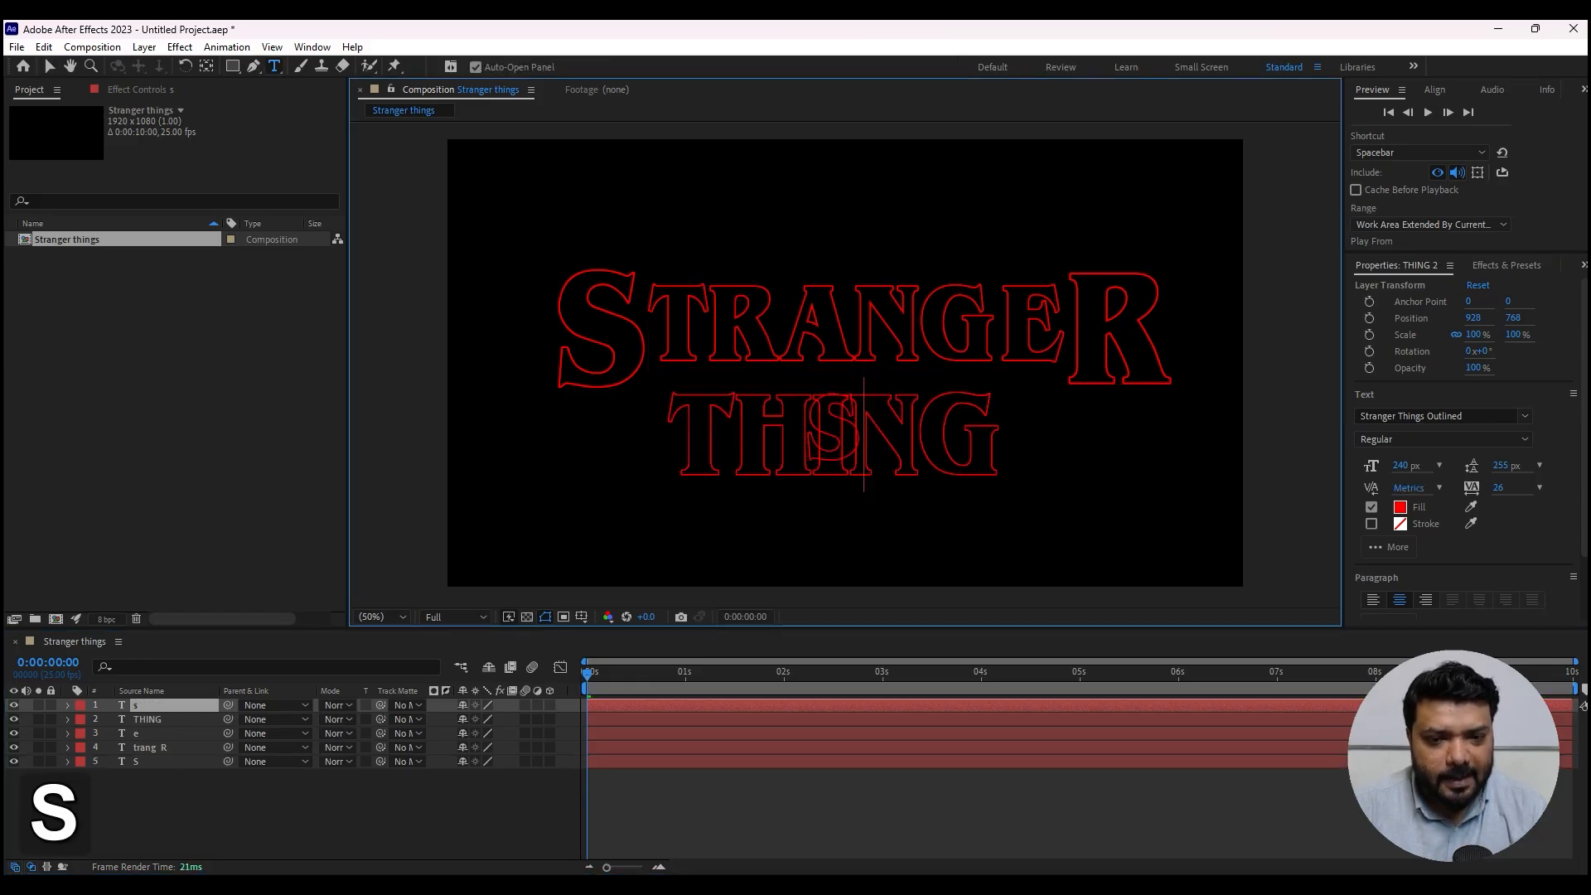
text(S 2)
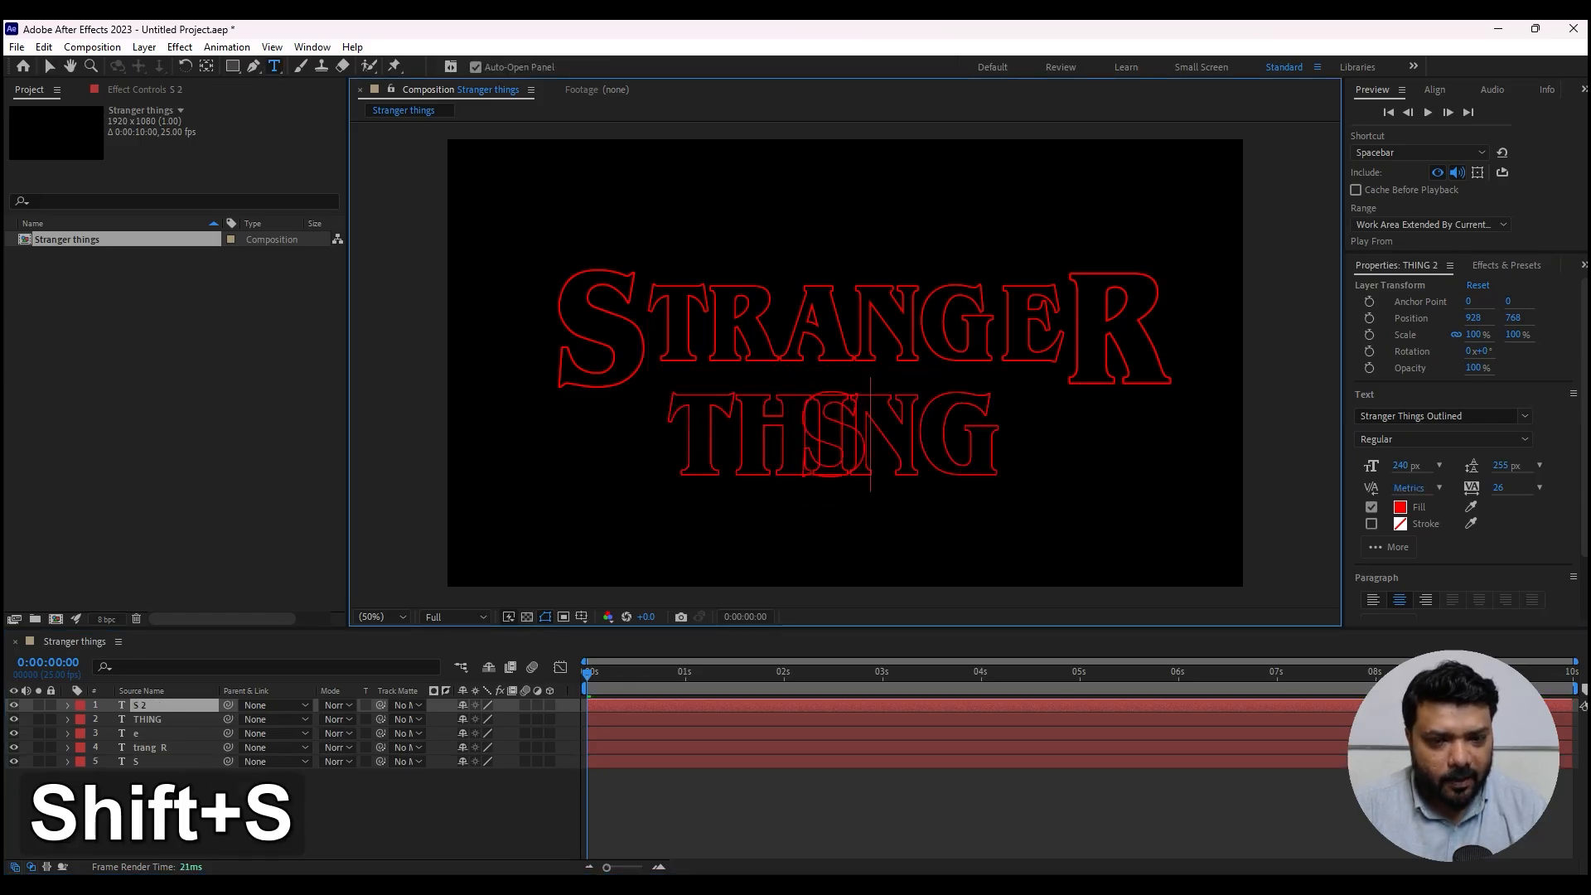
key(Escape)
key(v)
drag(832, 457, 1041, 457)
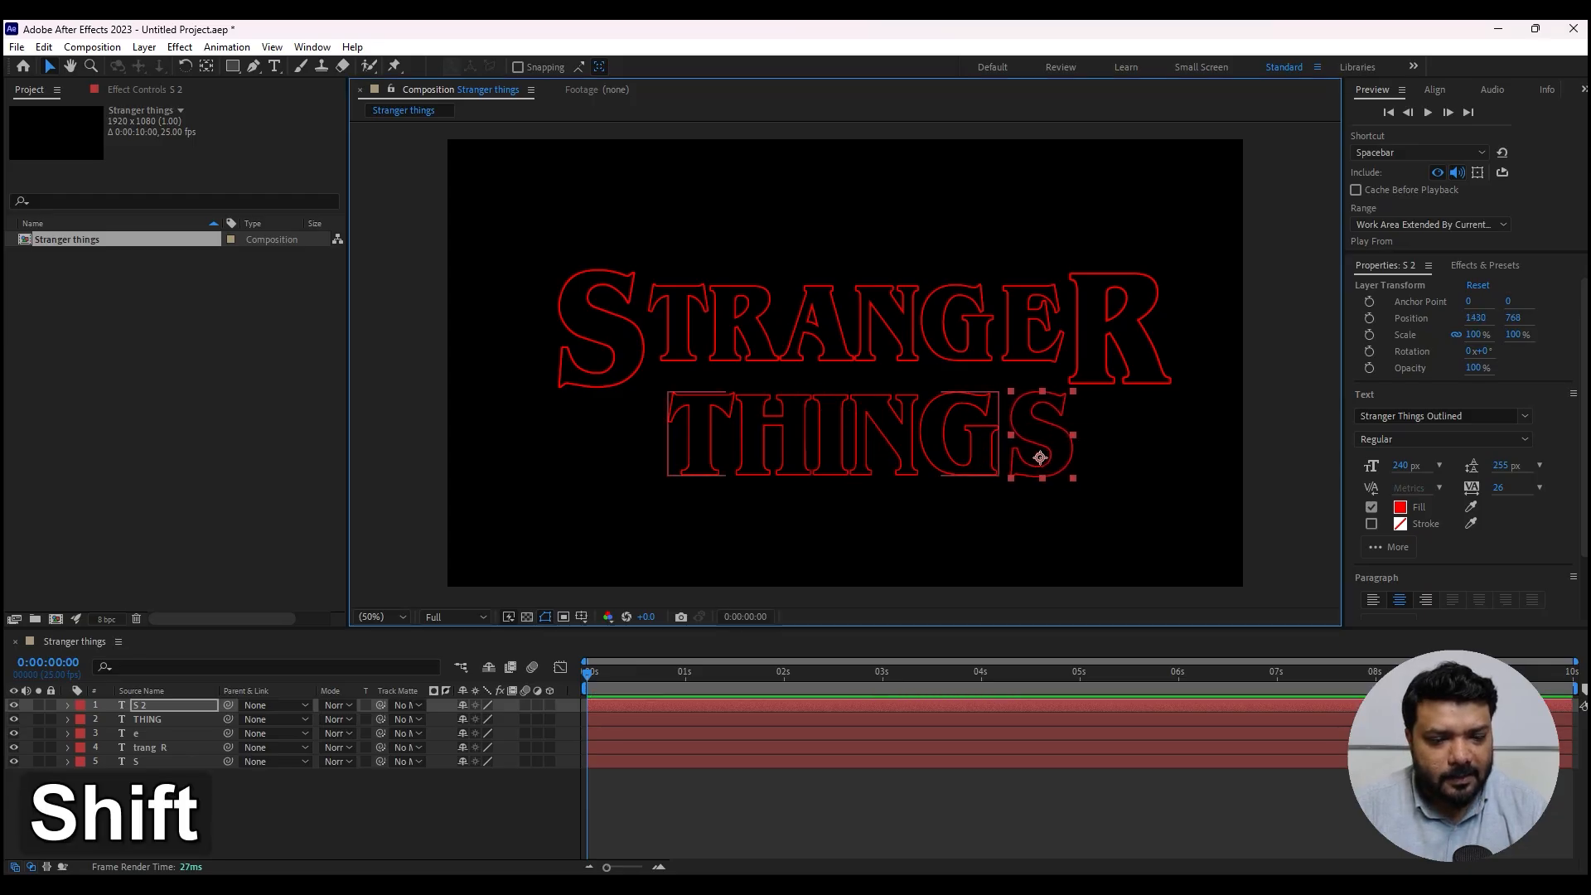
- Select the THING and S layers together, shift them slightly left, and raise them to a vertical position of 744
shift+click(147, 719)
drag(831, 458, 817, 458)
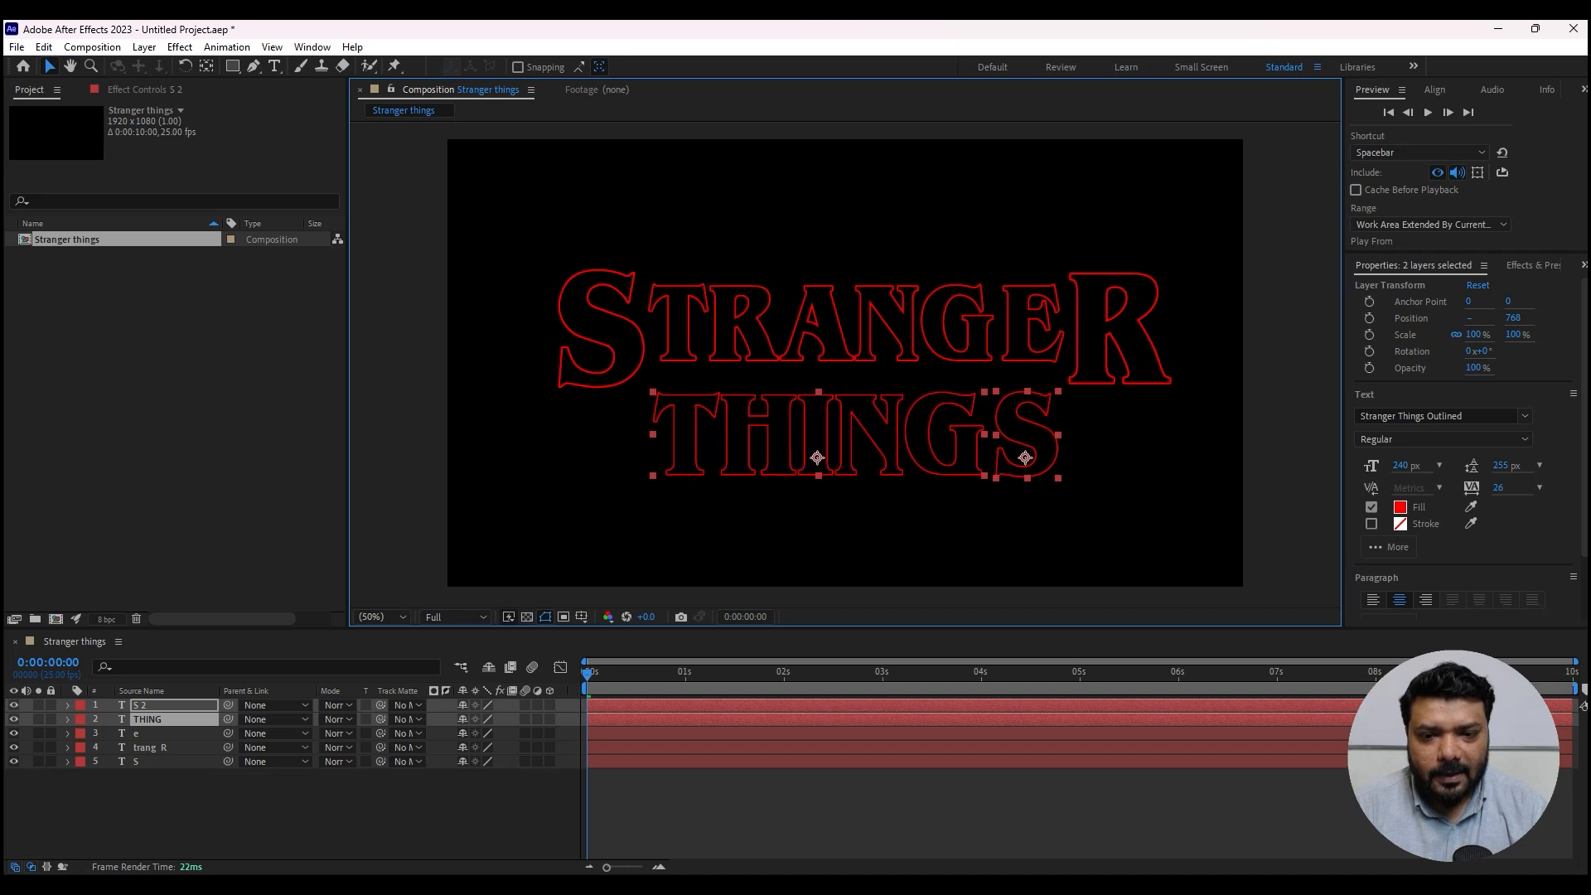
key(Up)
key(Up)
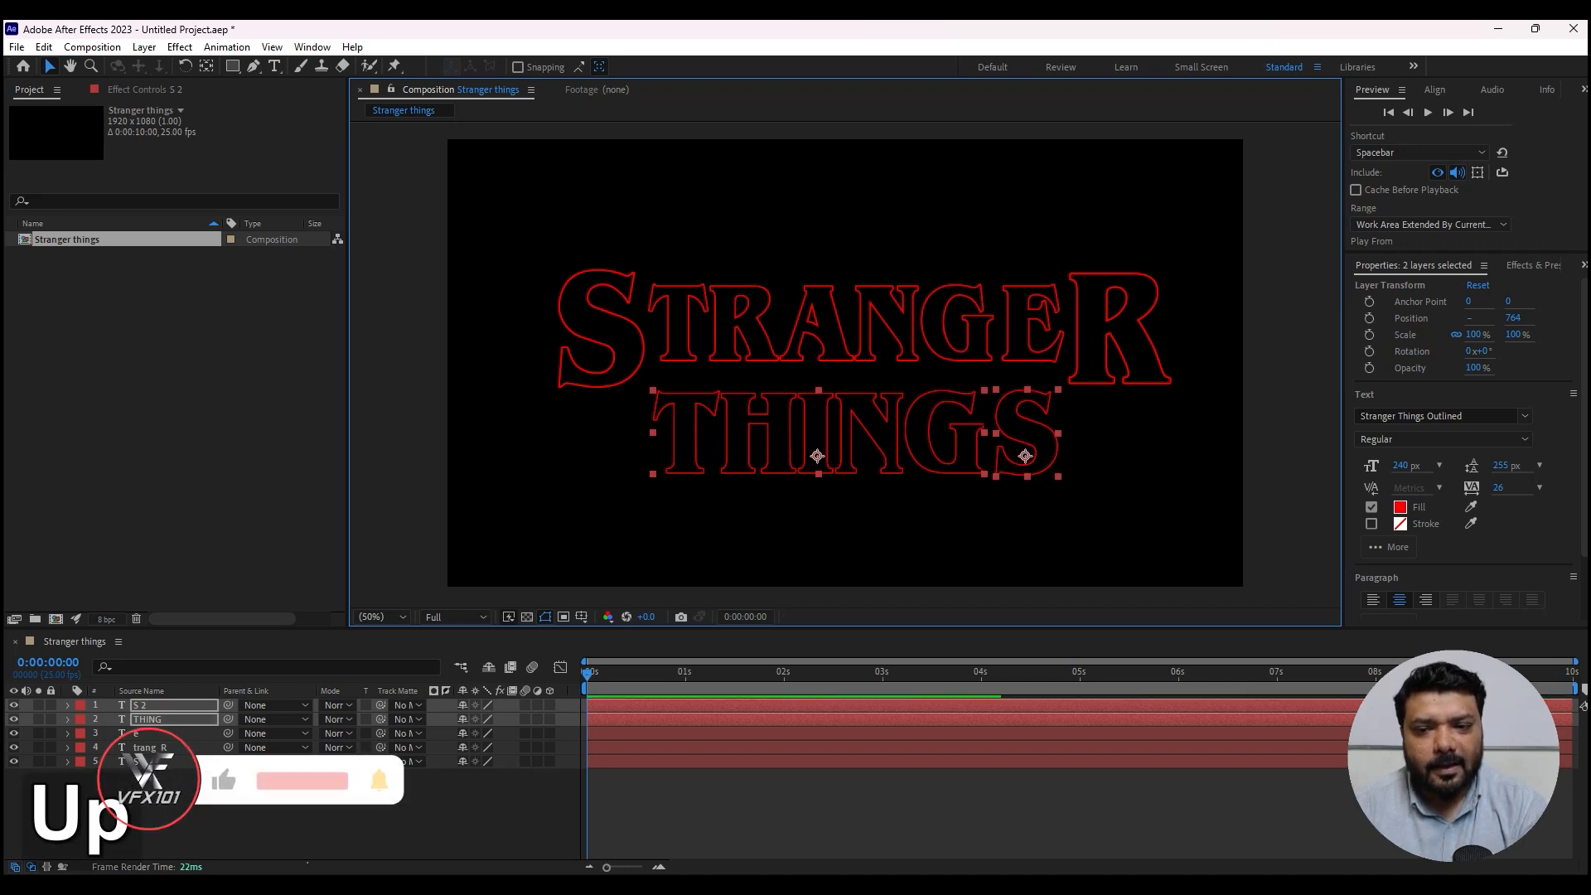
key(shift+Down)
key(shift+Up)
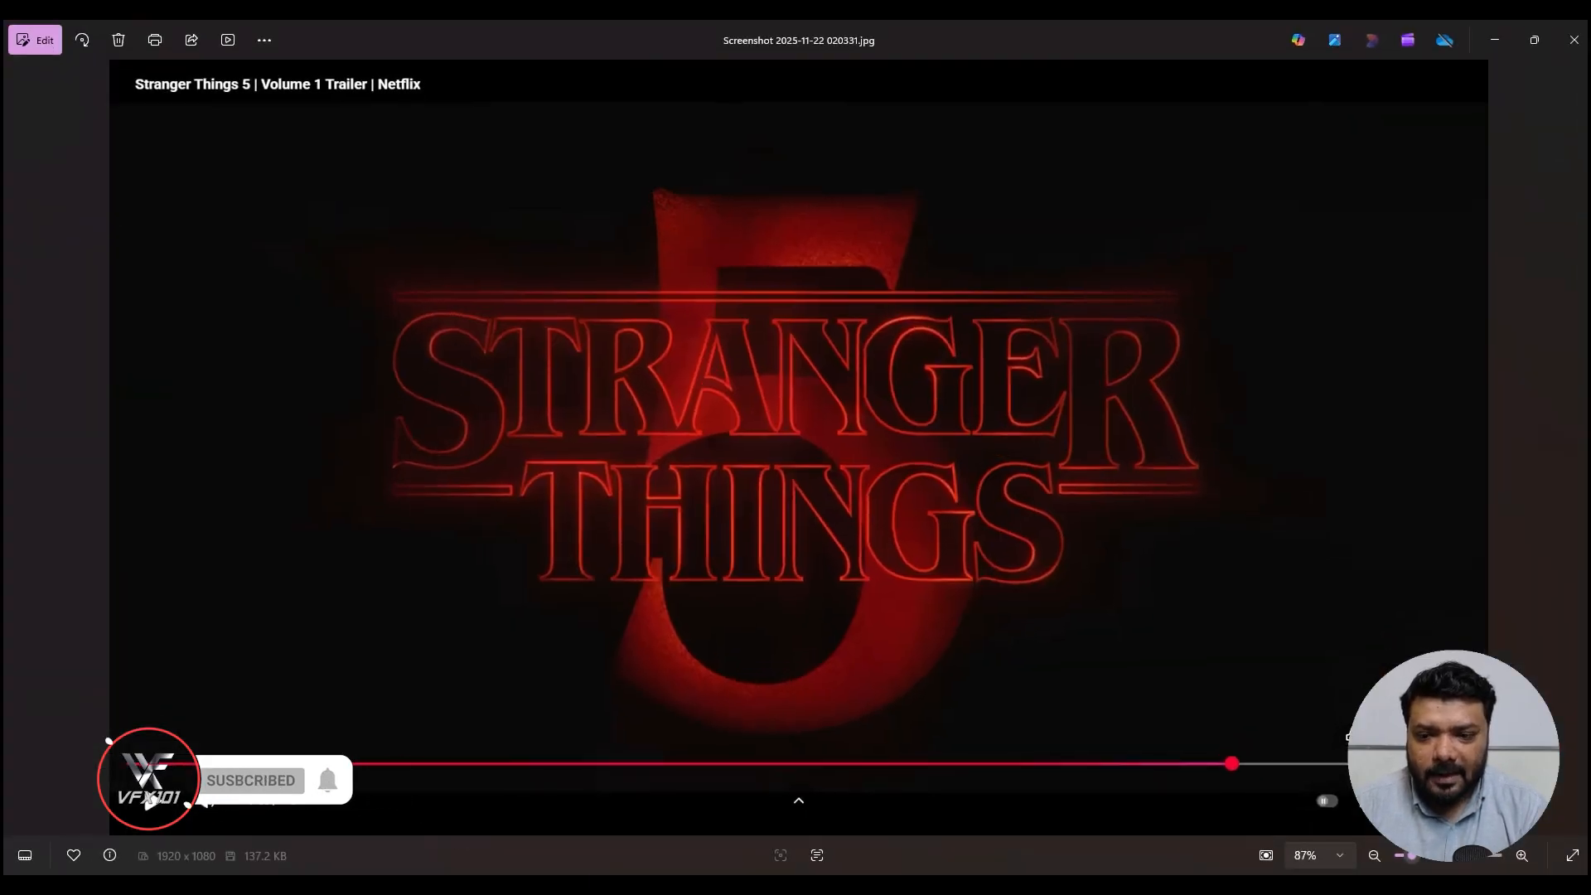
key(Up)
key(Up)
key(shift+Up)
key(shift+Up)
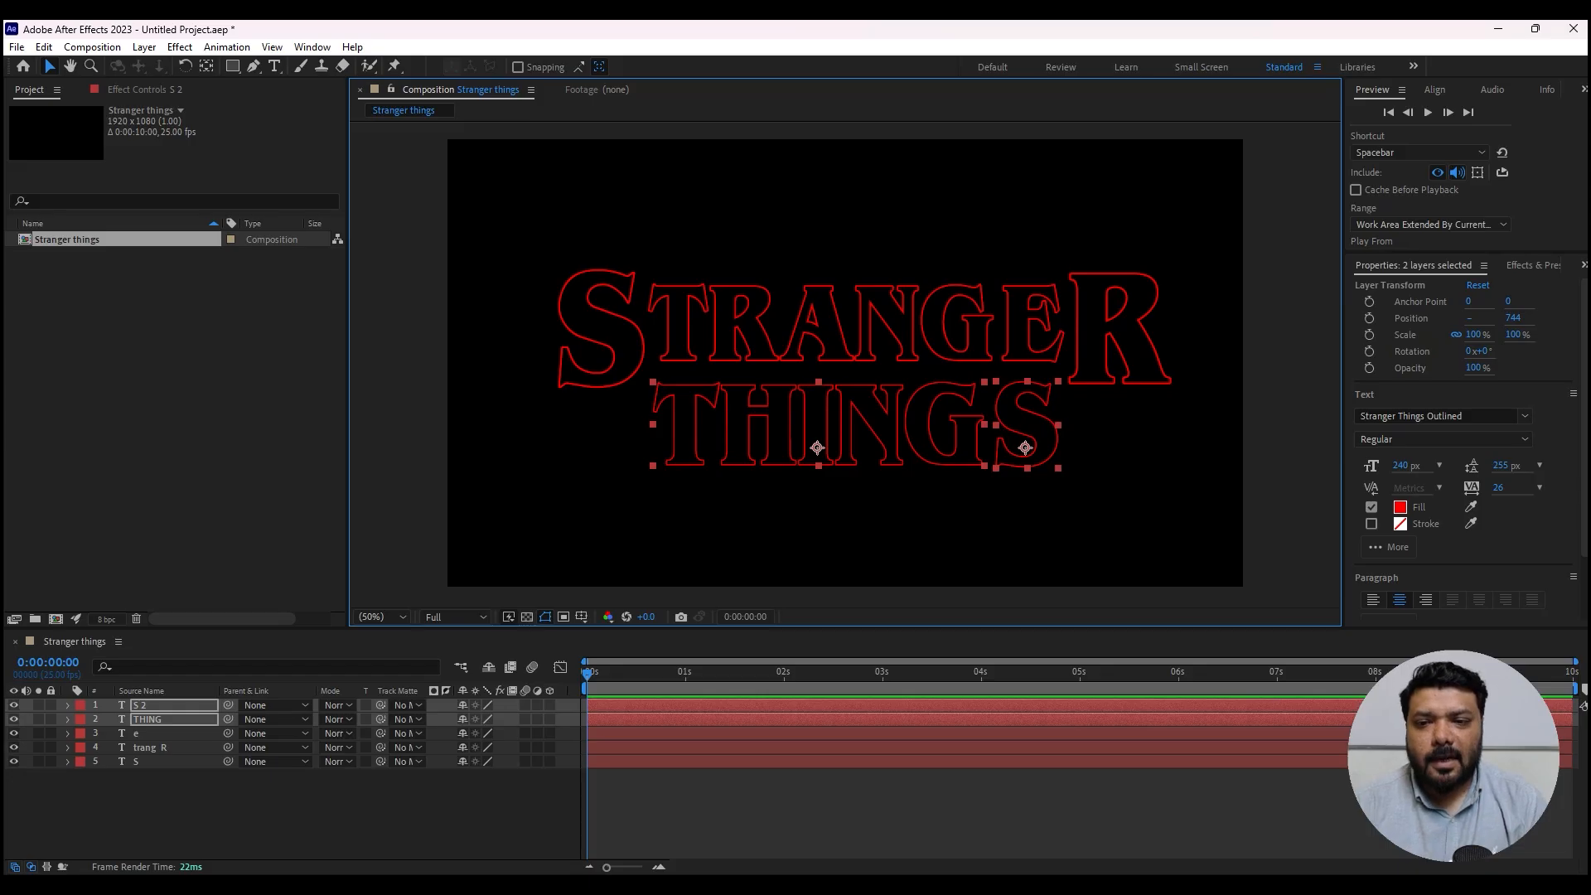
- Save the project as "stranger title animtion" in the folder D:\VFX101\Strangerthing 5
click(1005, 219)
key(ctrl+s)
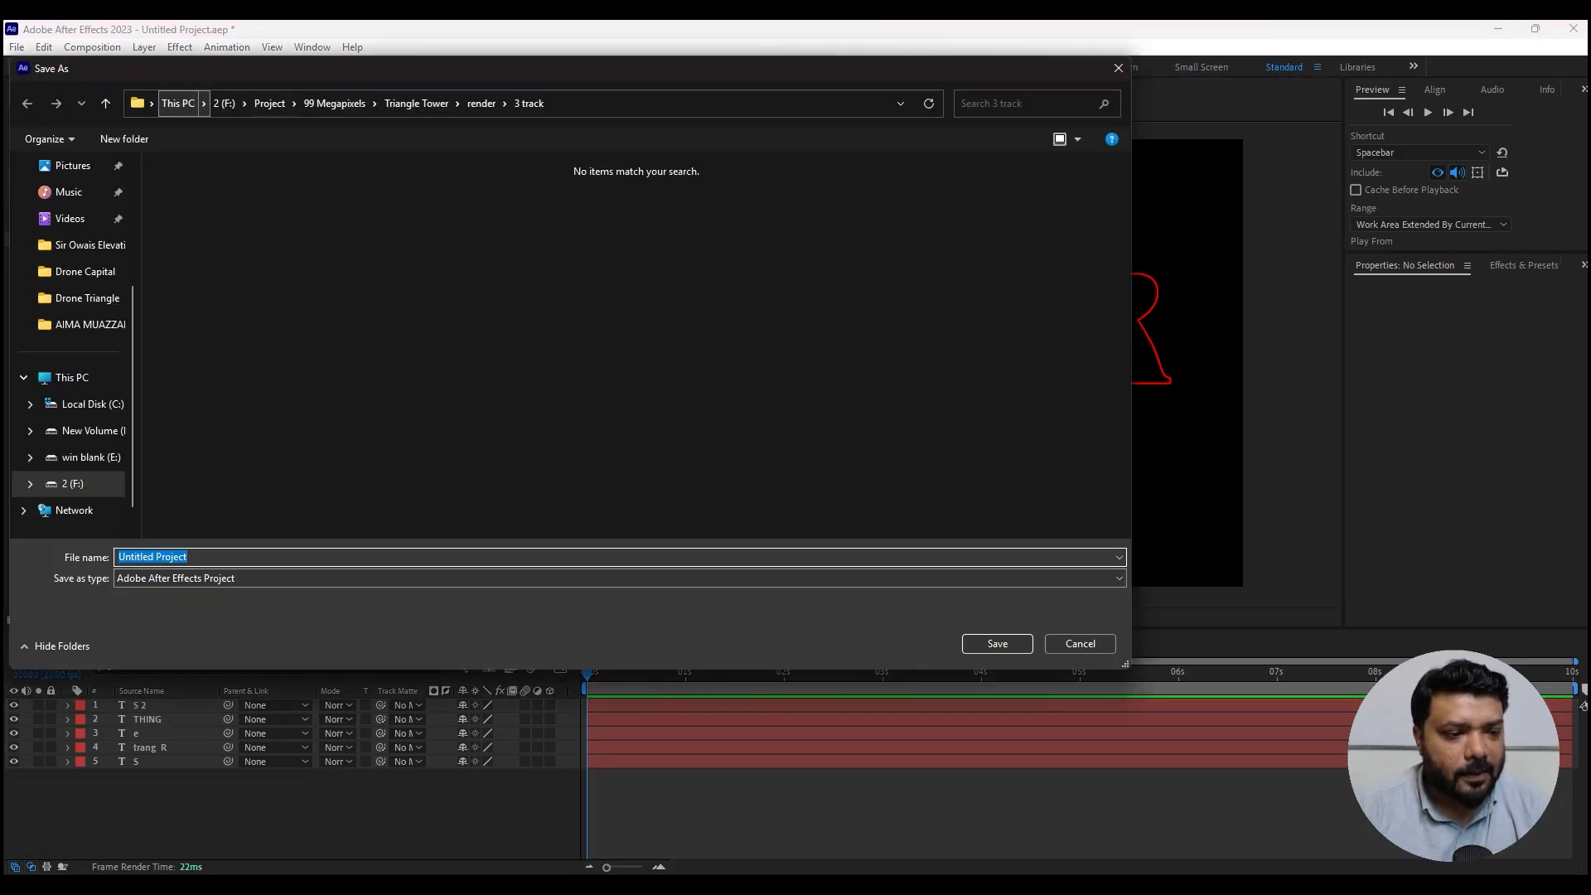
click(91, 431)
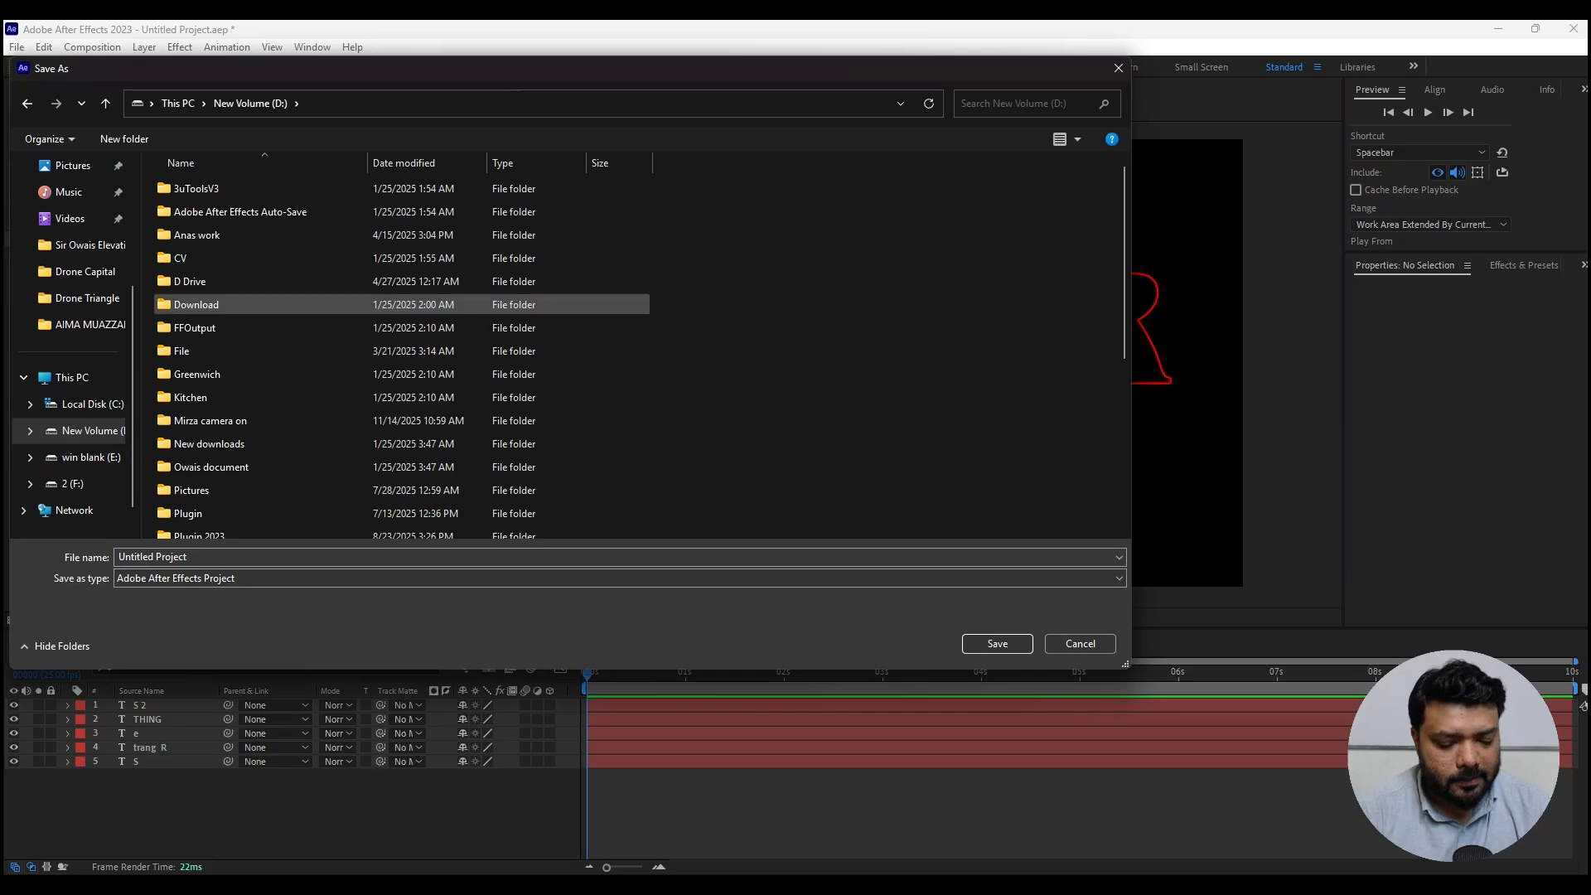
text(sir)
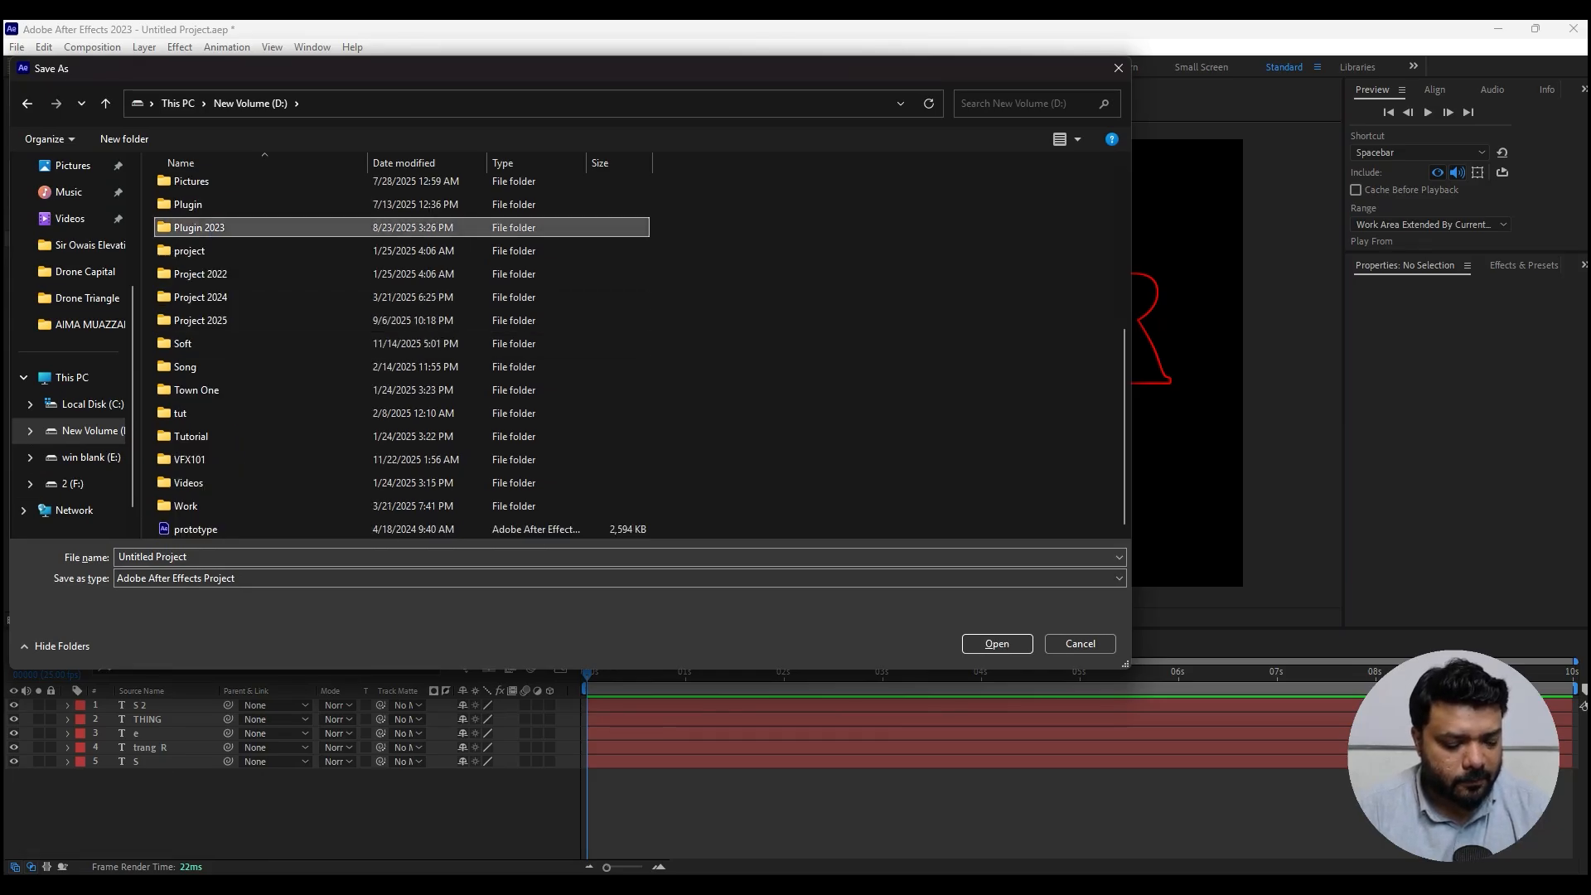
text(vf)
key(Return)
text(st)
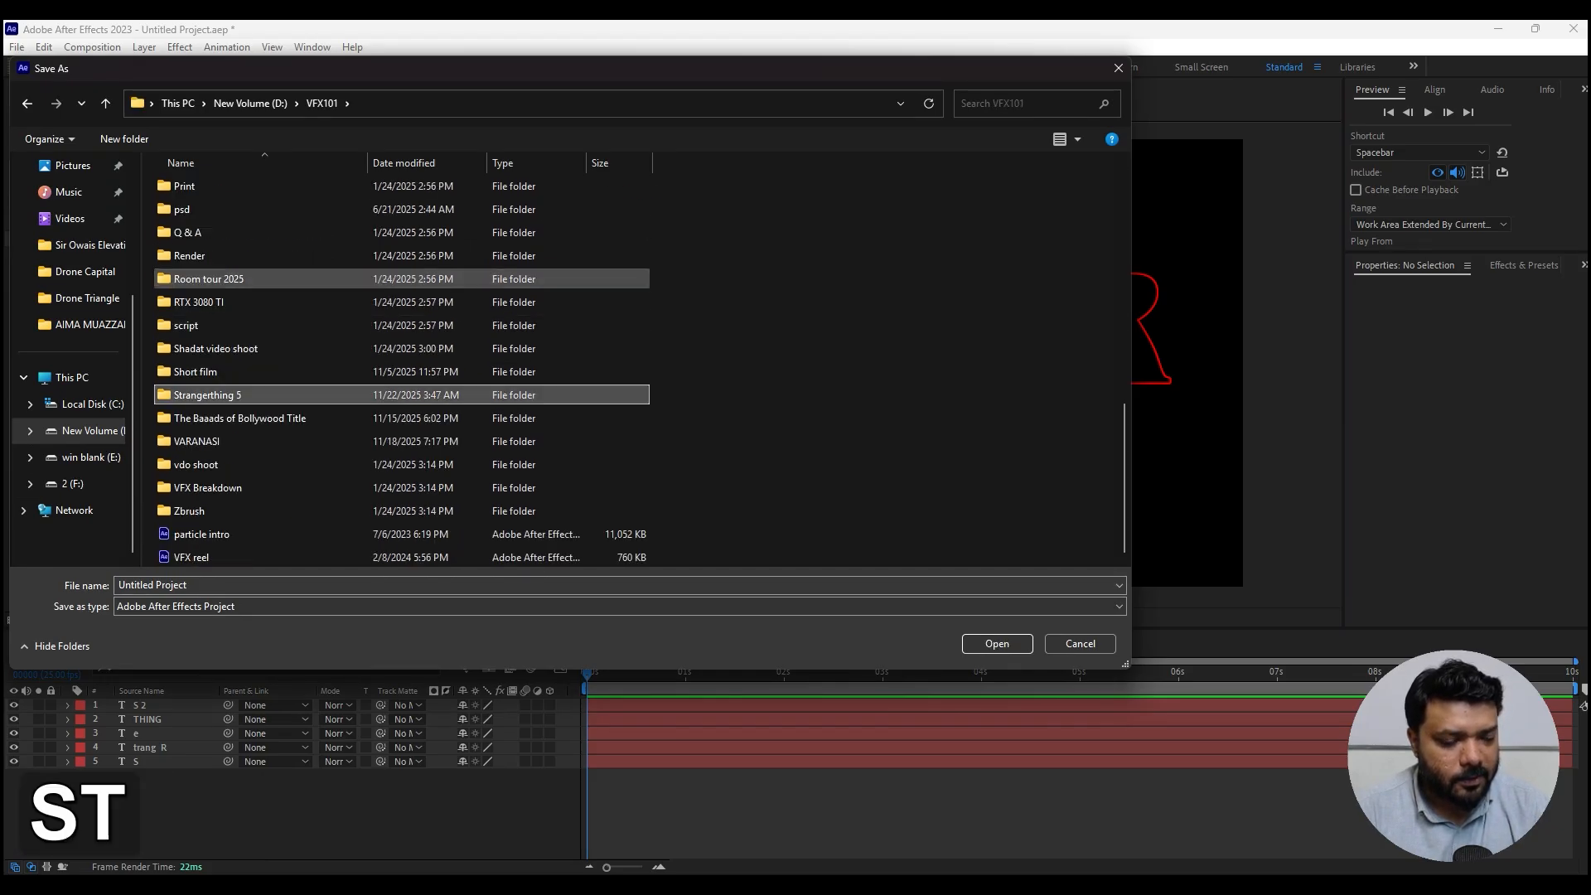
key(Return)
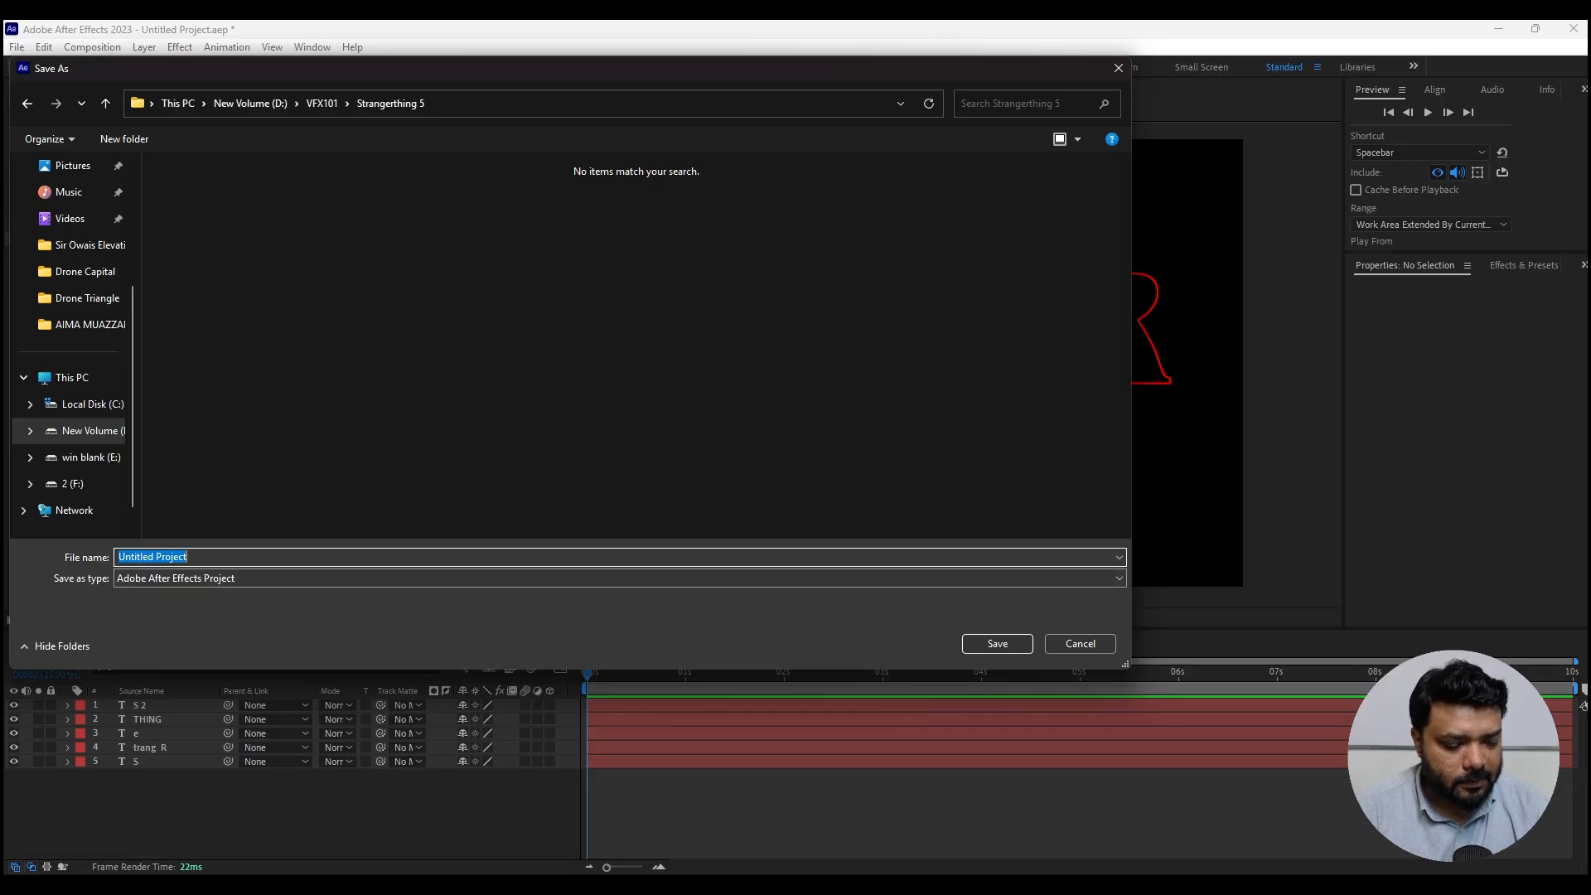
text(strang)
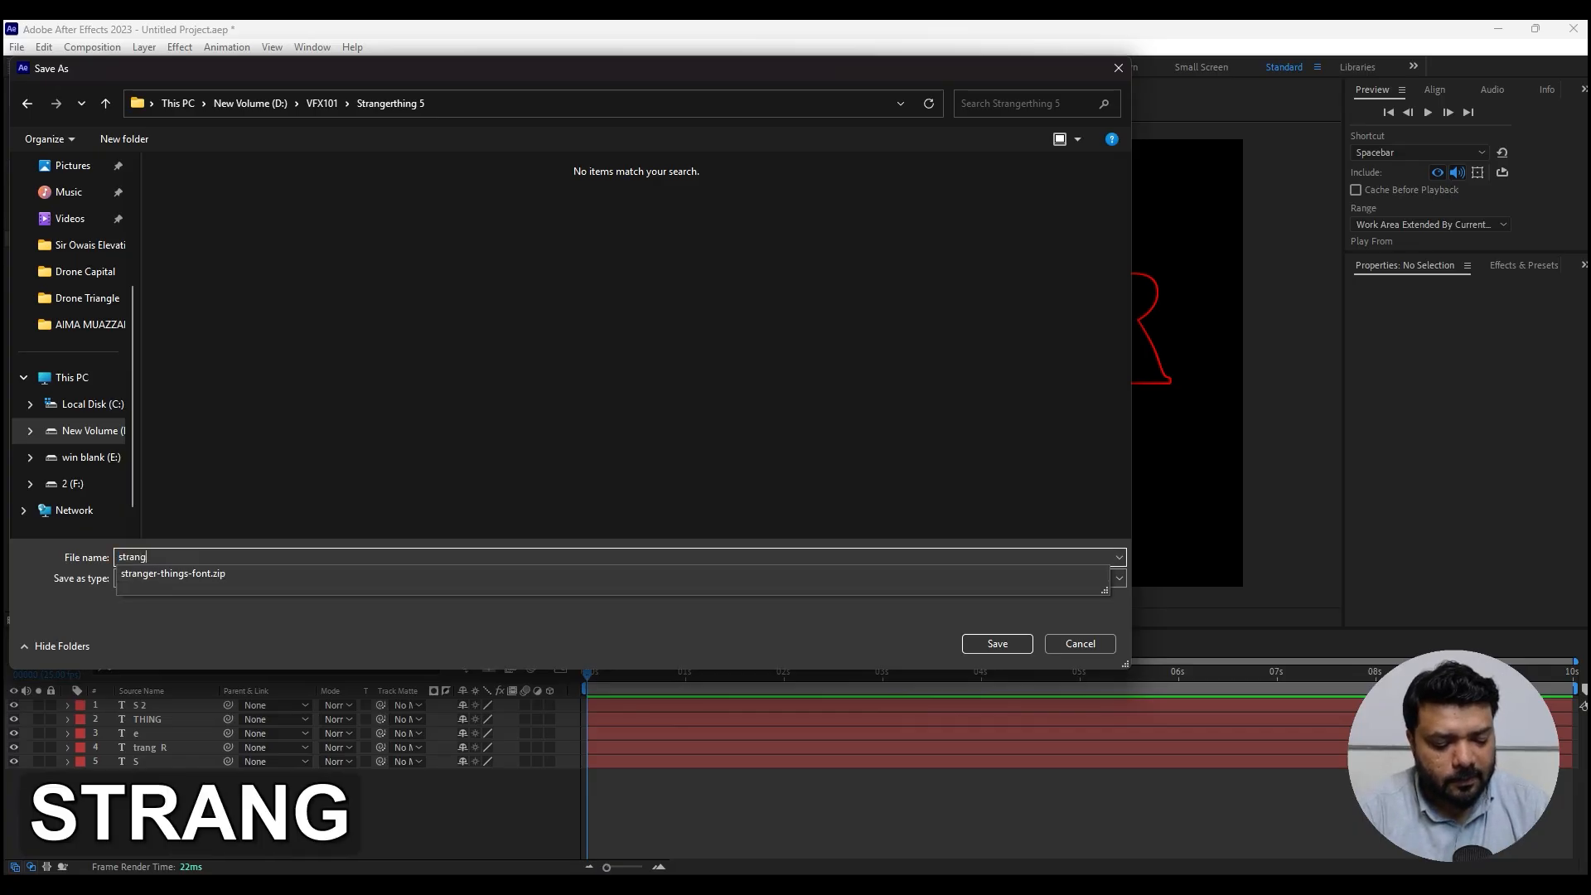
text(er title animtion)
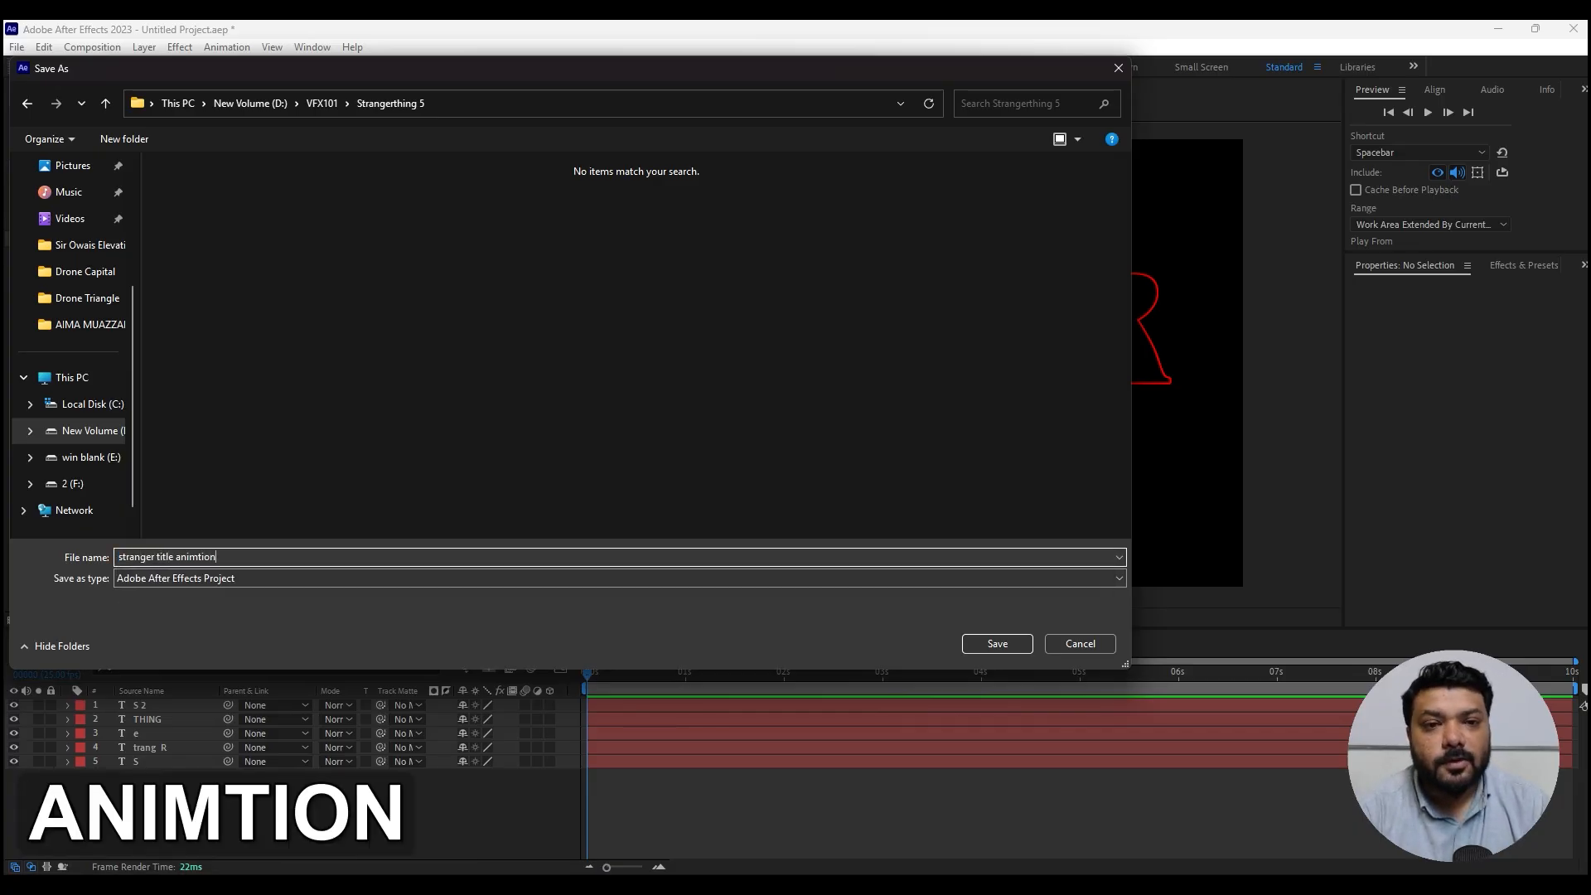
key(Return)
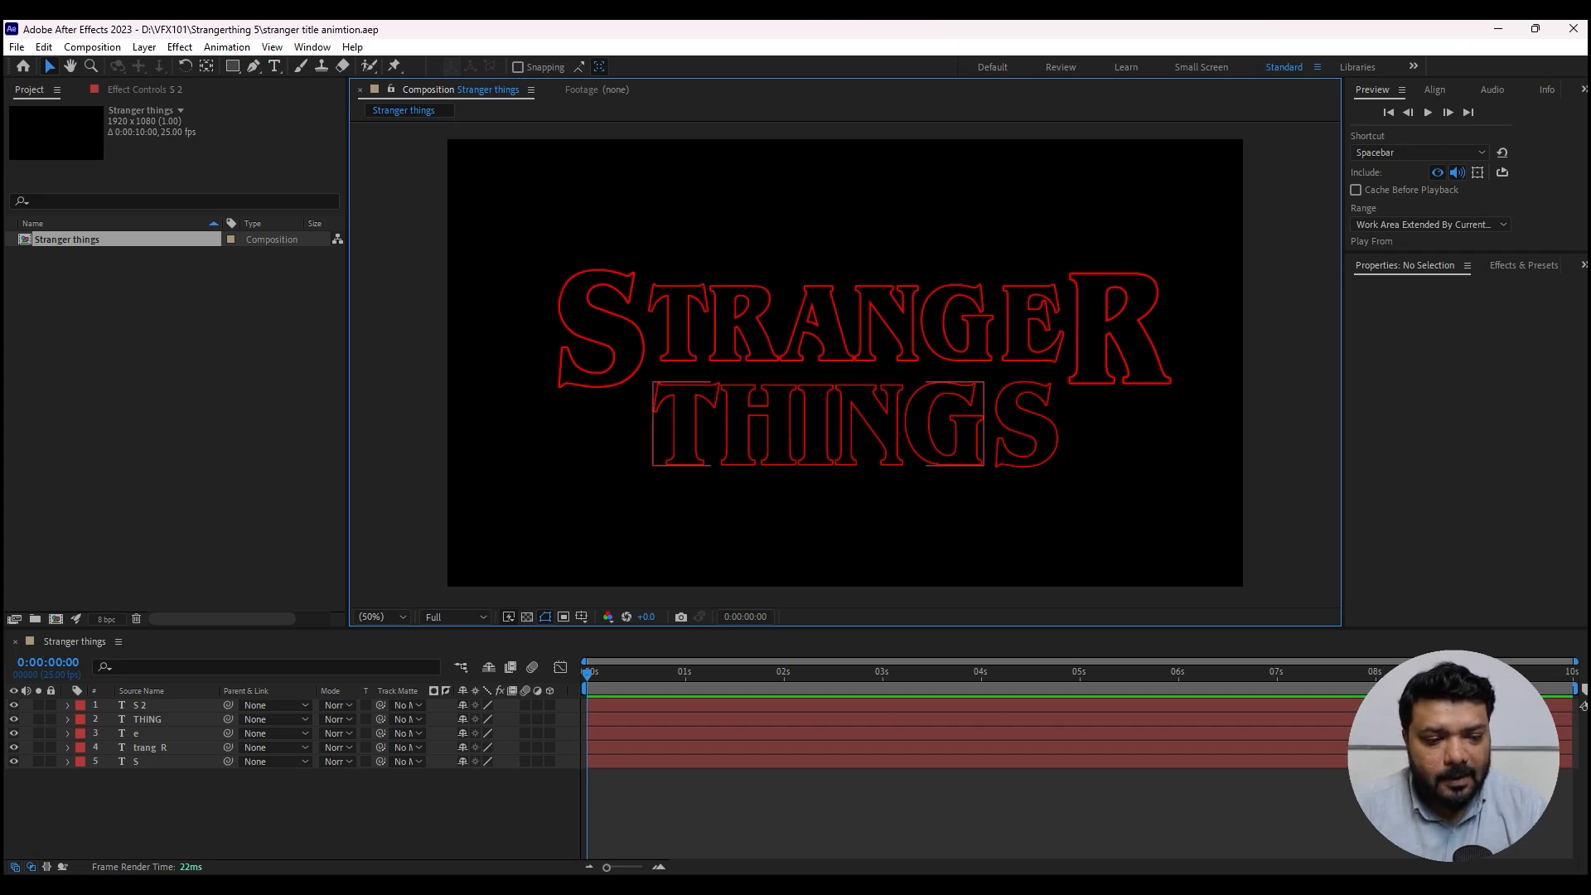
- Check the reference title, and draw a thin red rectangle about 1388 by 42 px across the space just above STRANGER
key(alt+Tab)
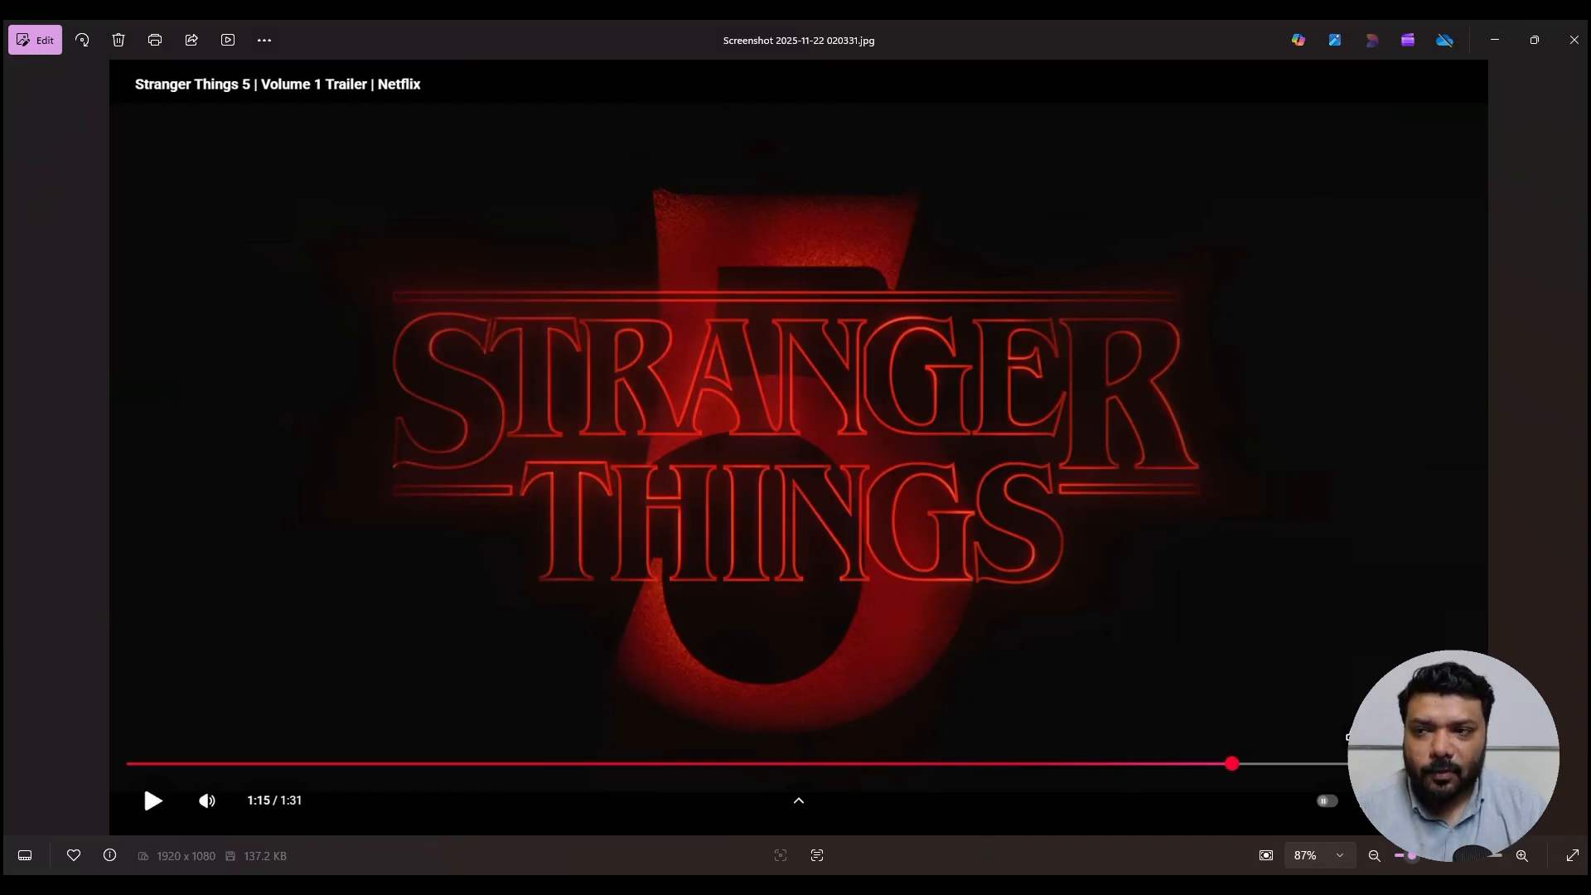
key(alt+Tab)
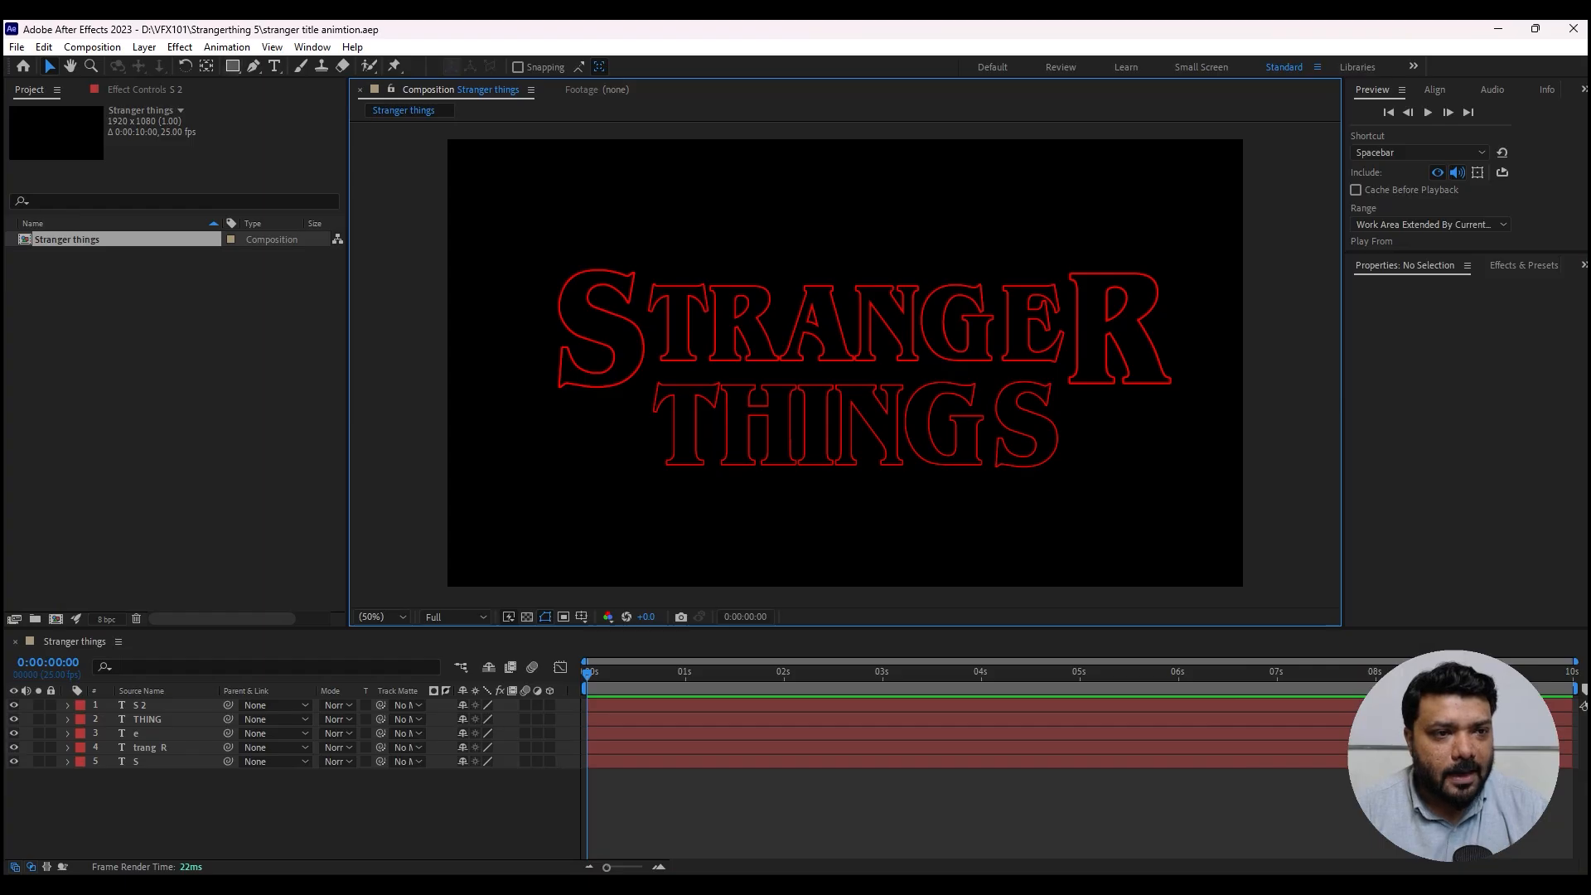
click(266, 810)
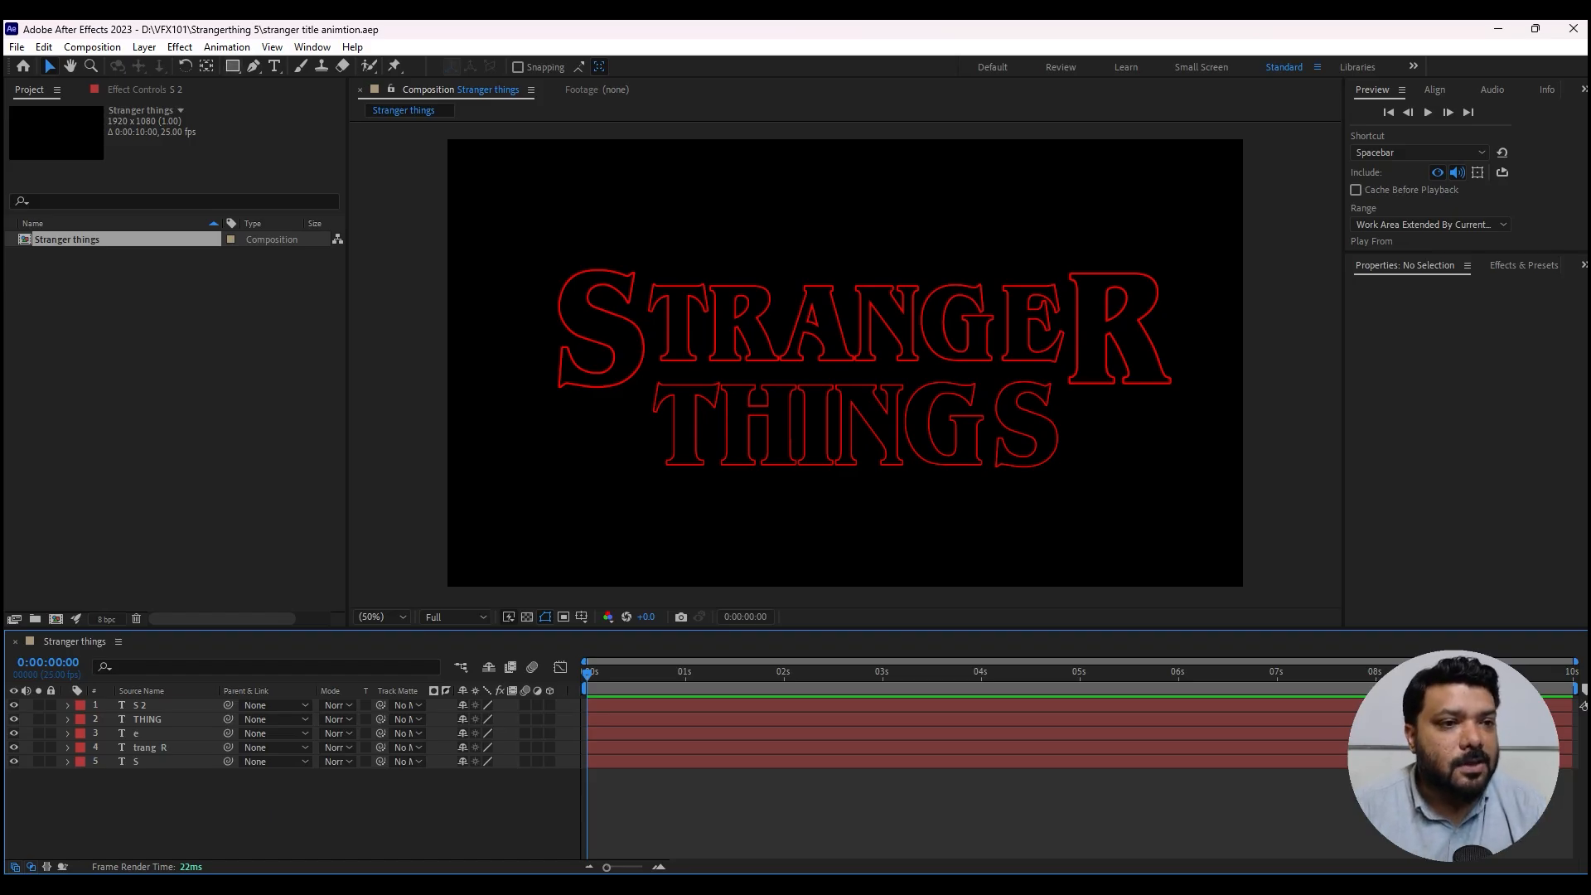
key(q)
drag(561, 240, 1135, 258)
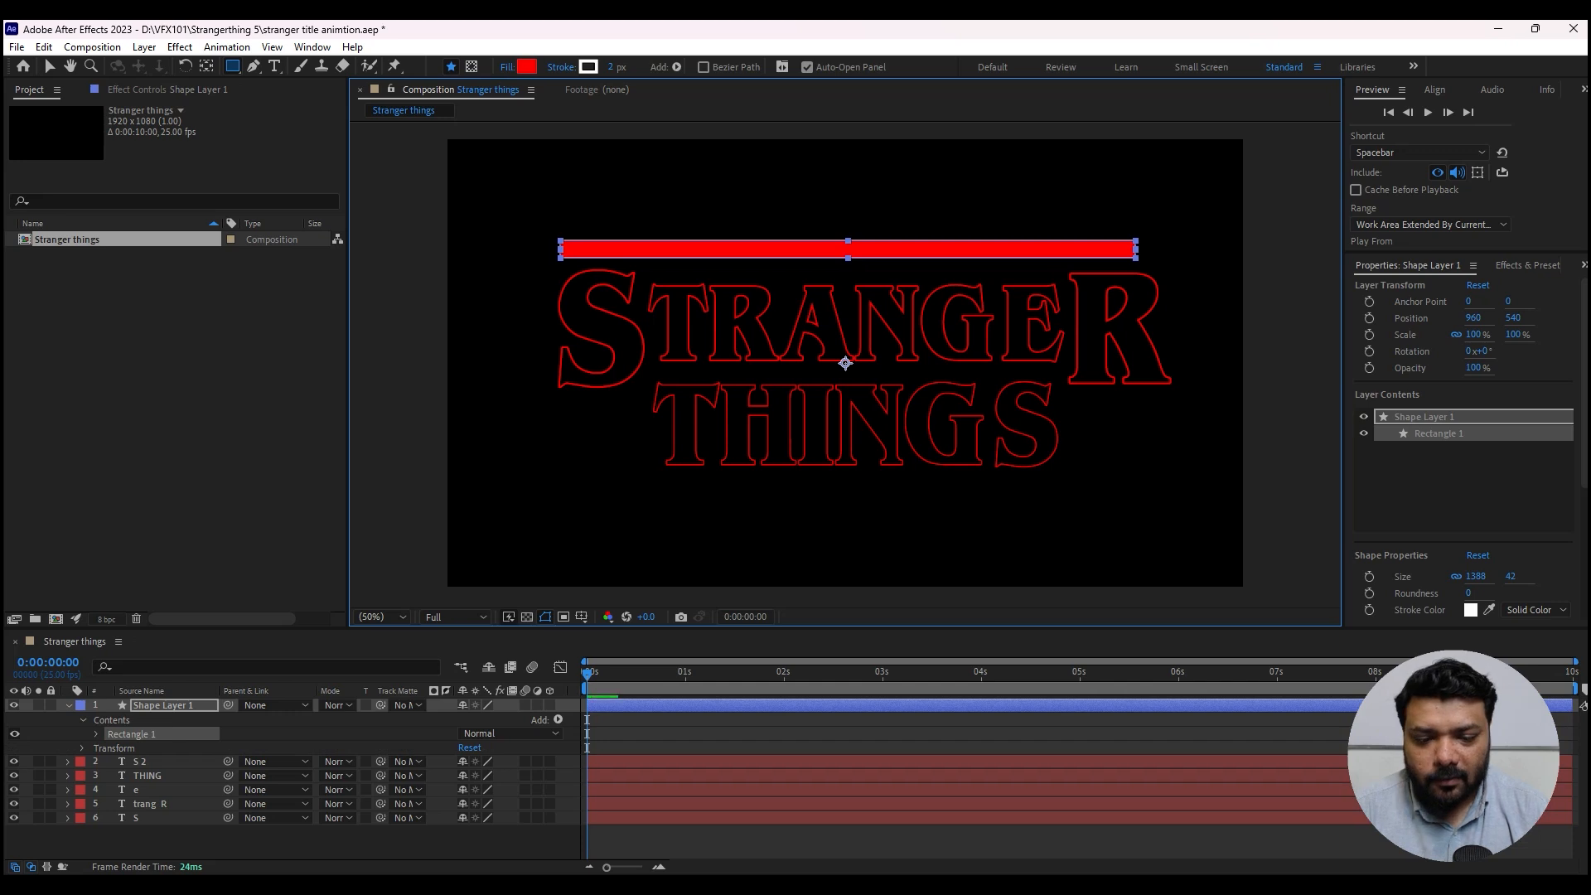
key(v)
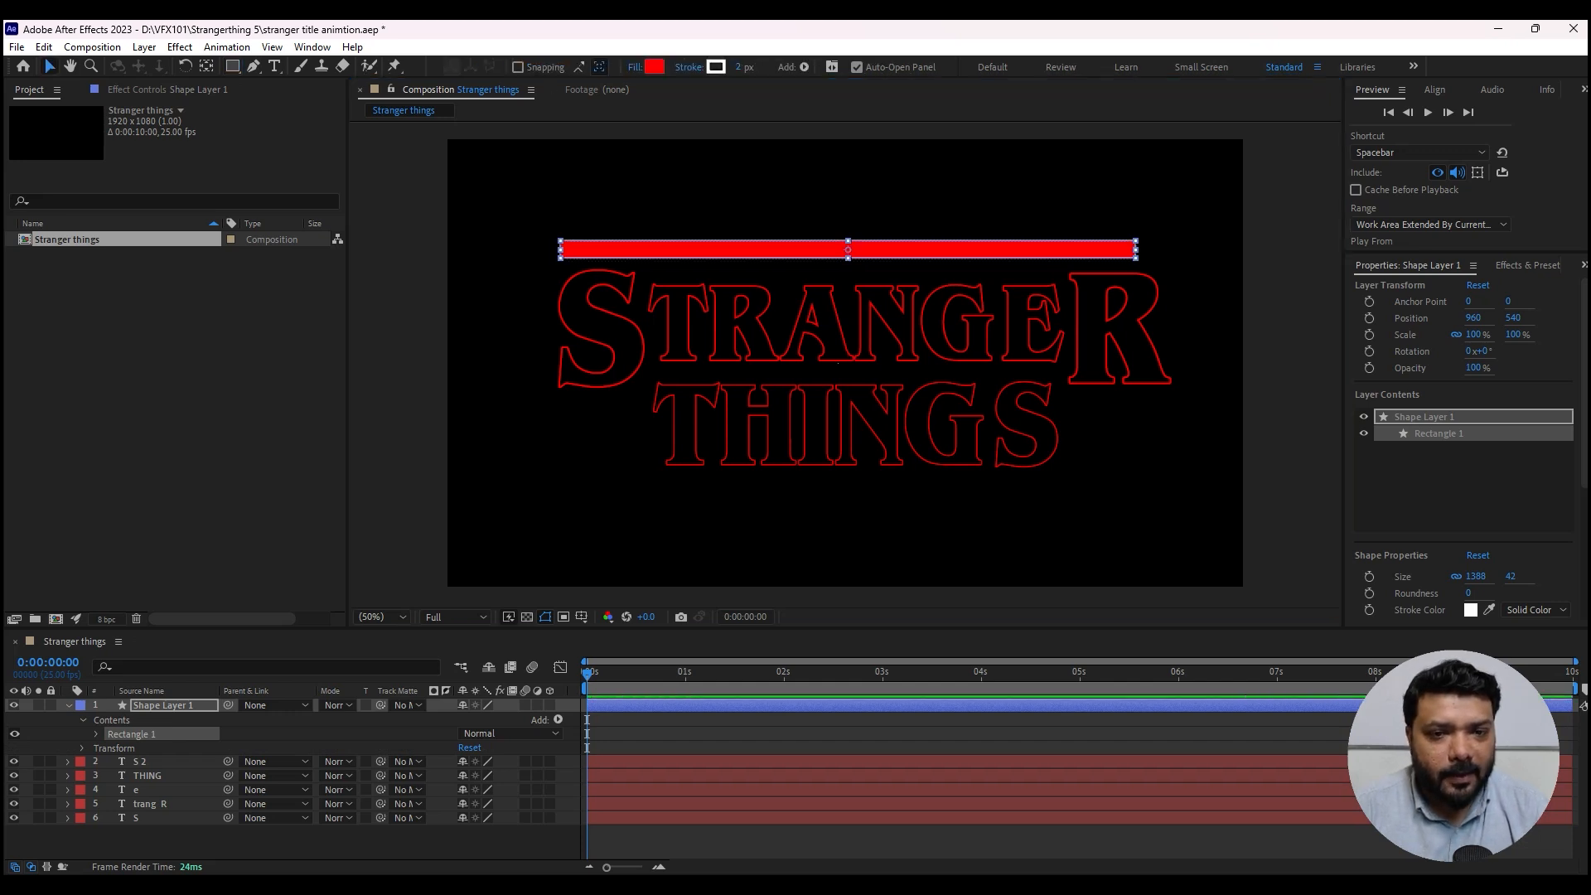
- Set the rectangle's stroke width to 11 and its stroke colour to red D40000
scroll(1463, 436, down, 1)
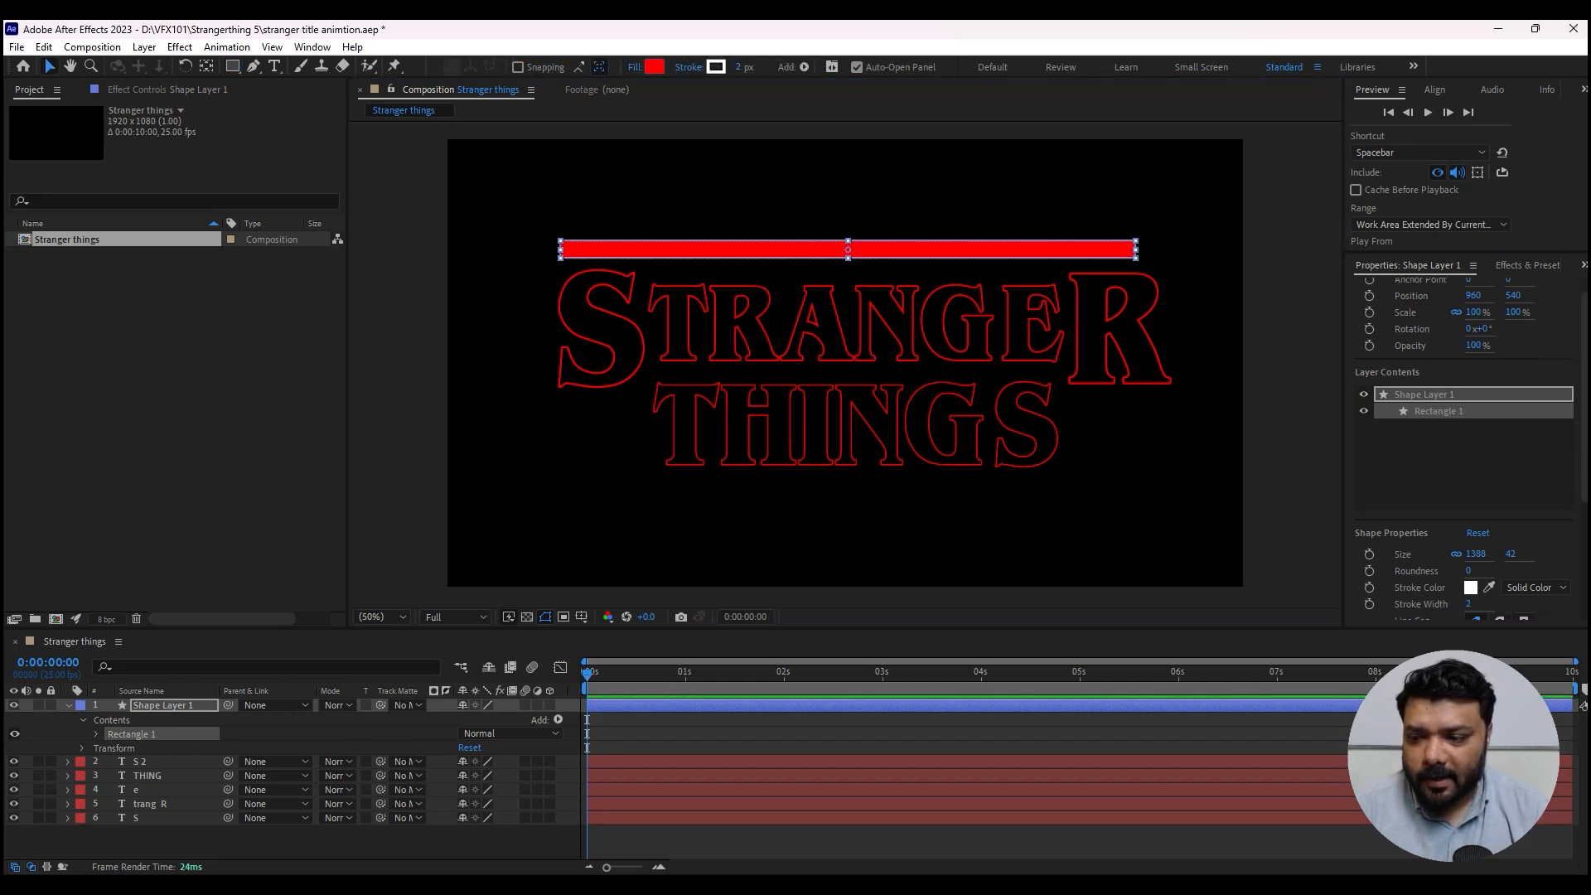
mouse_move(1467, 604)
mouse_down()
mouse_move(1508, 604)
mouse_move(1476, 604)
mouse_up()
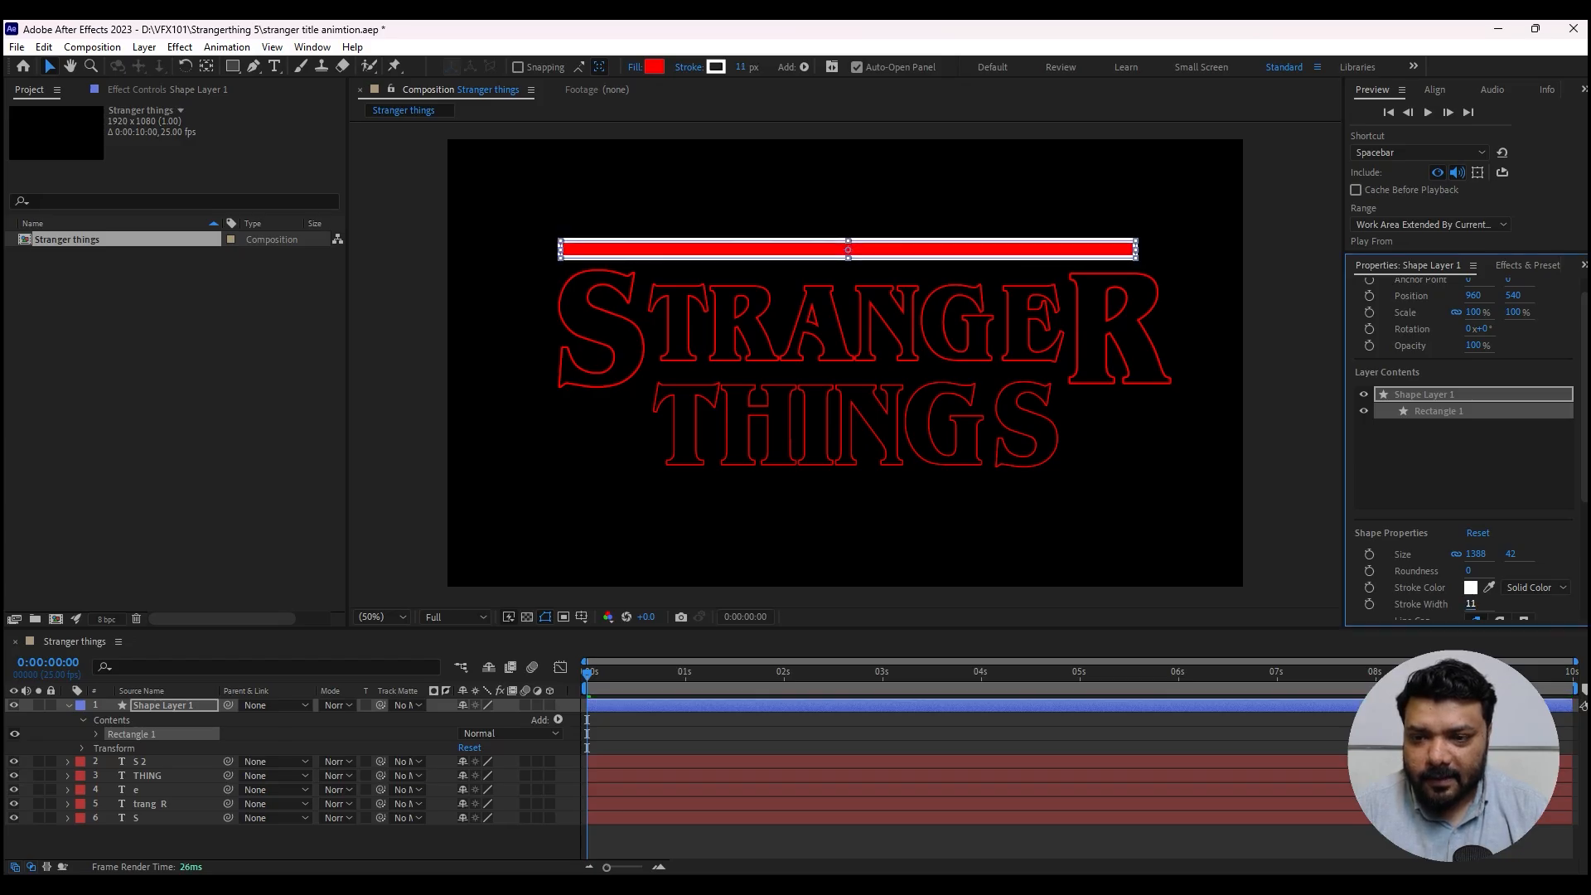
scroll(1463, 436, down, 3)
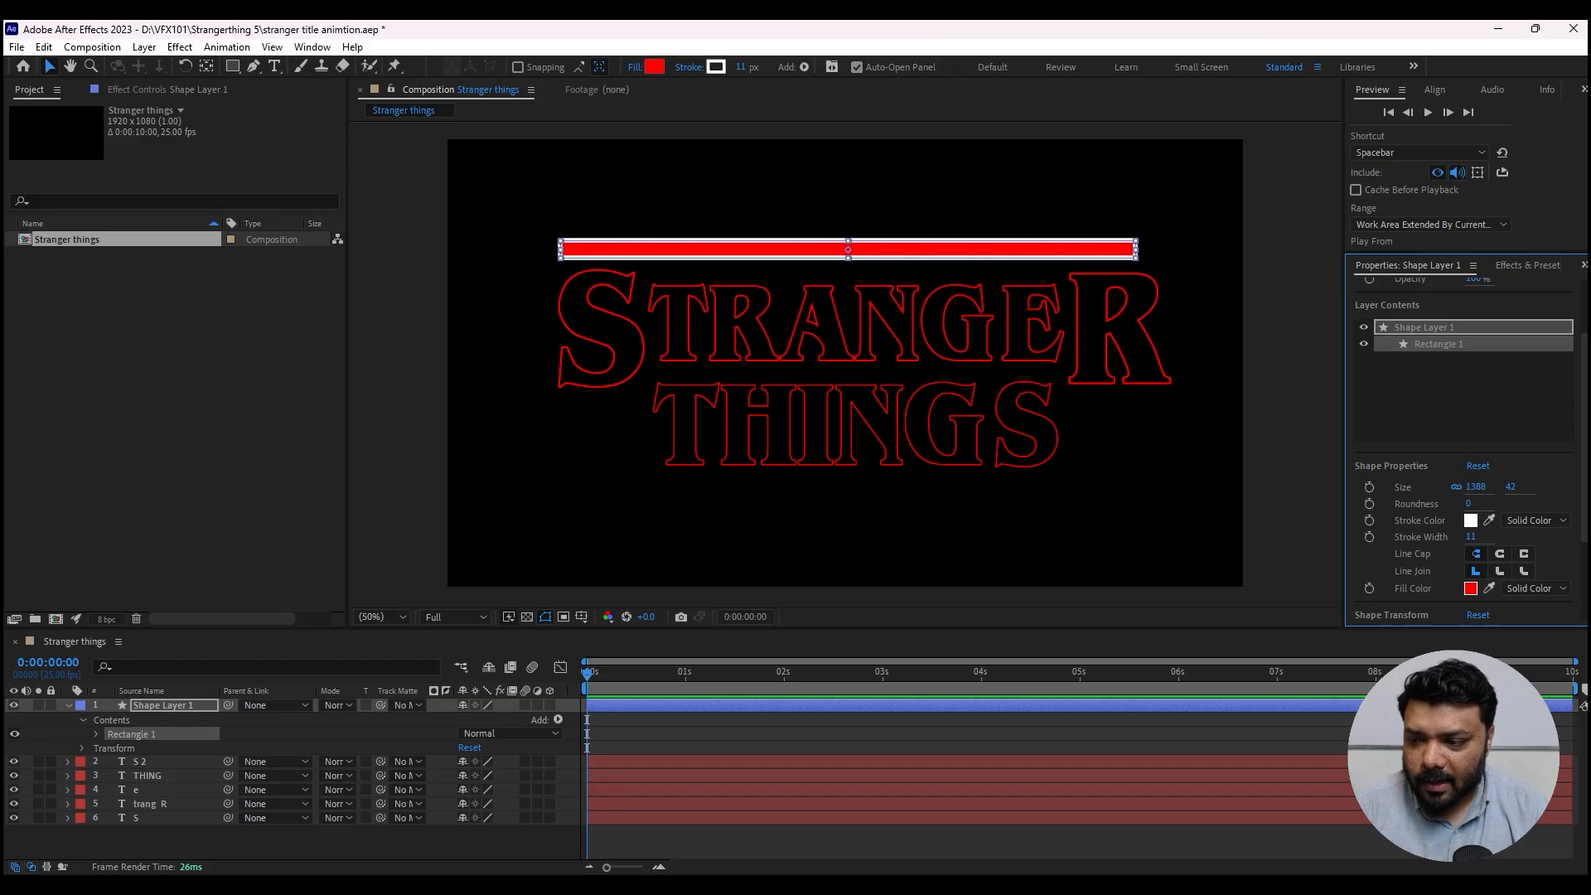
click(1470, 520)
click(796, 705)
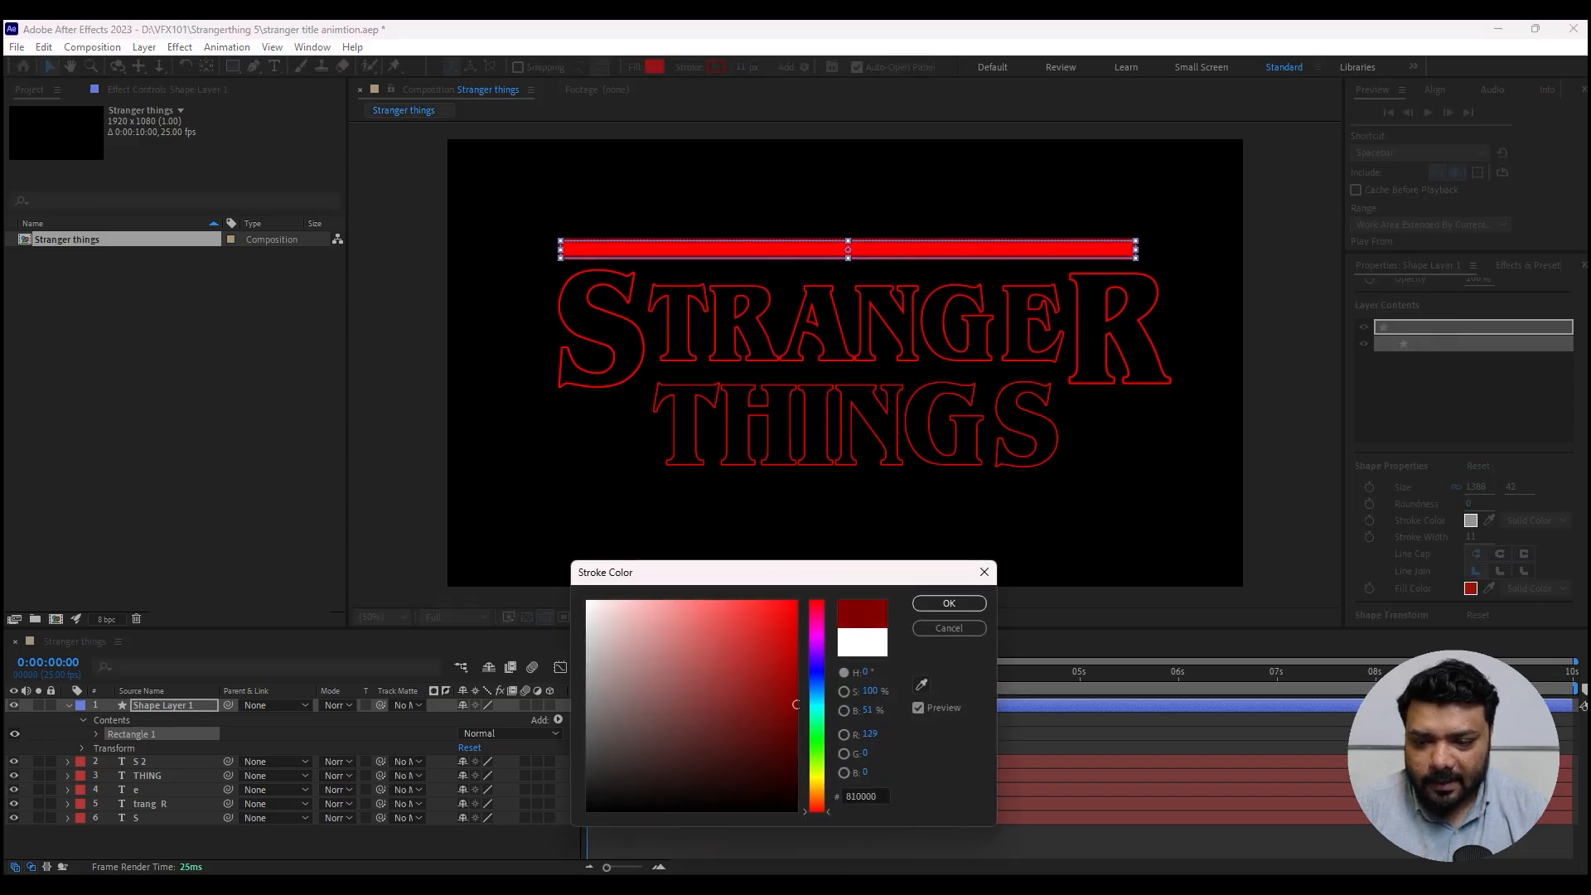
drag(795, 705, 795, 636)
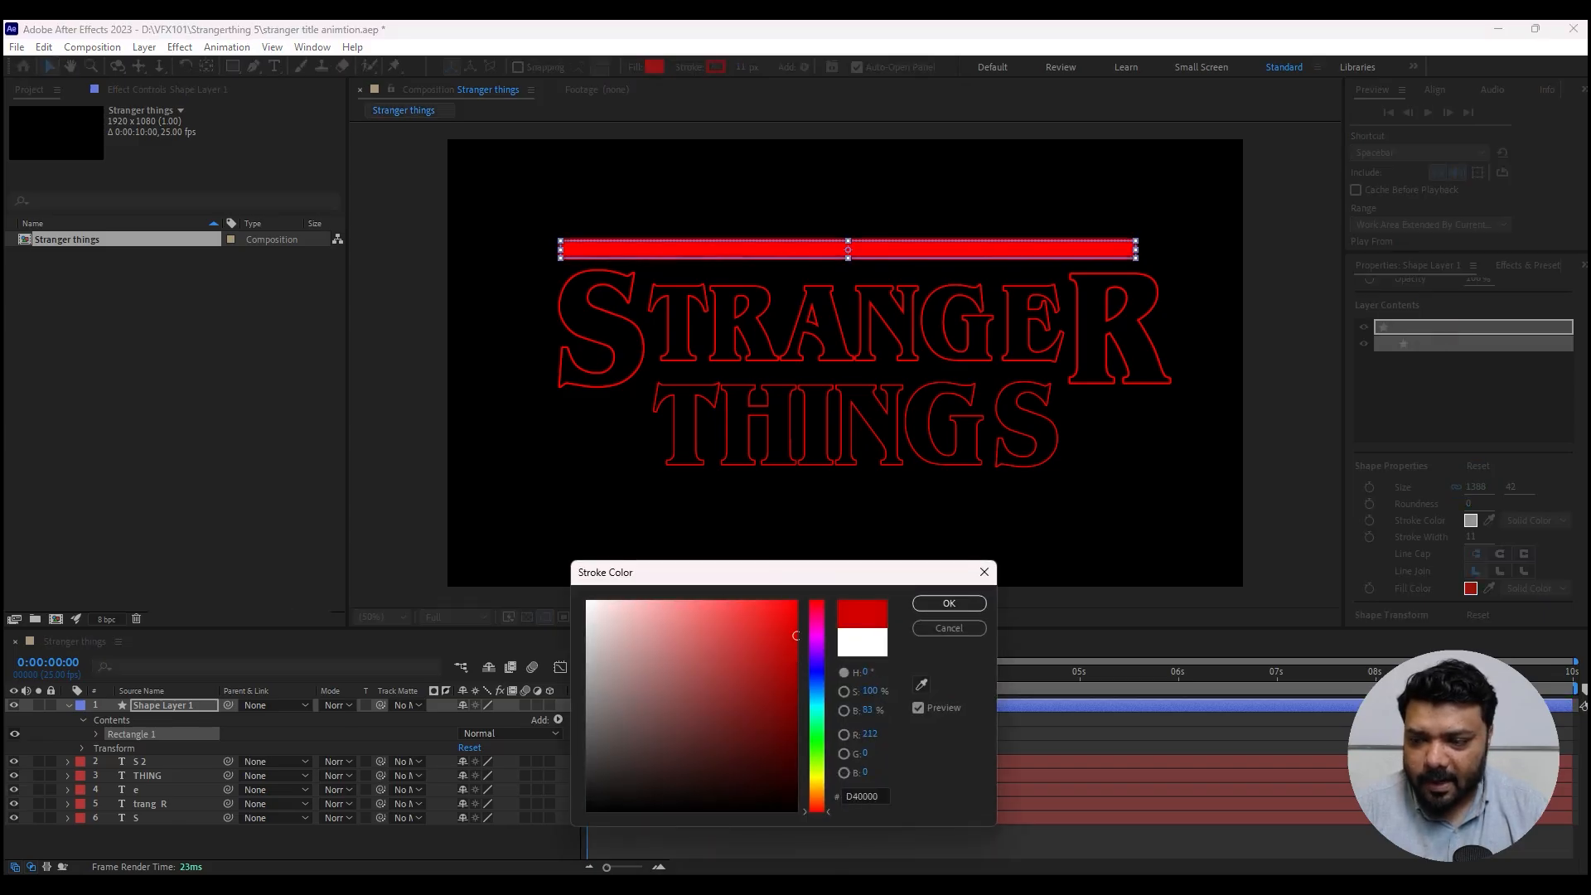
click(949, 603)
- Set the rectangle's fill colour to black 000000
click(1470, 588)
click(720, 650)
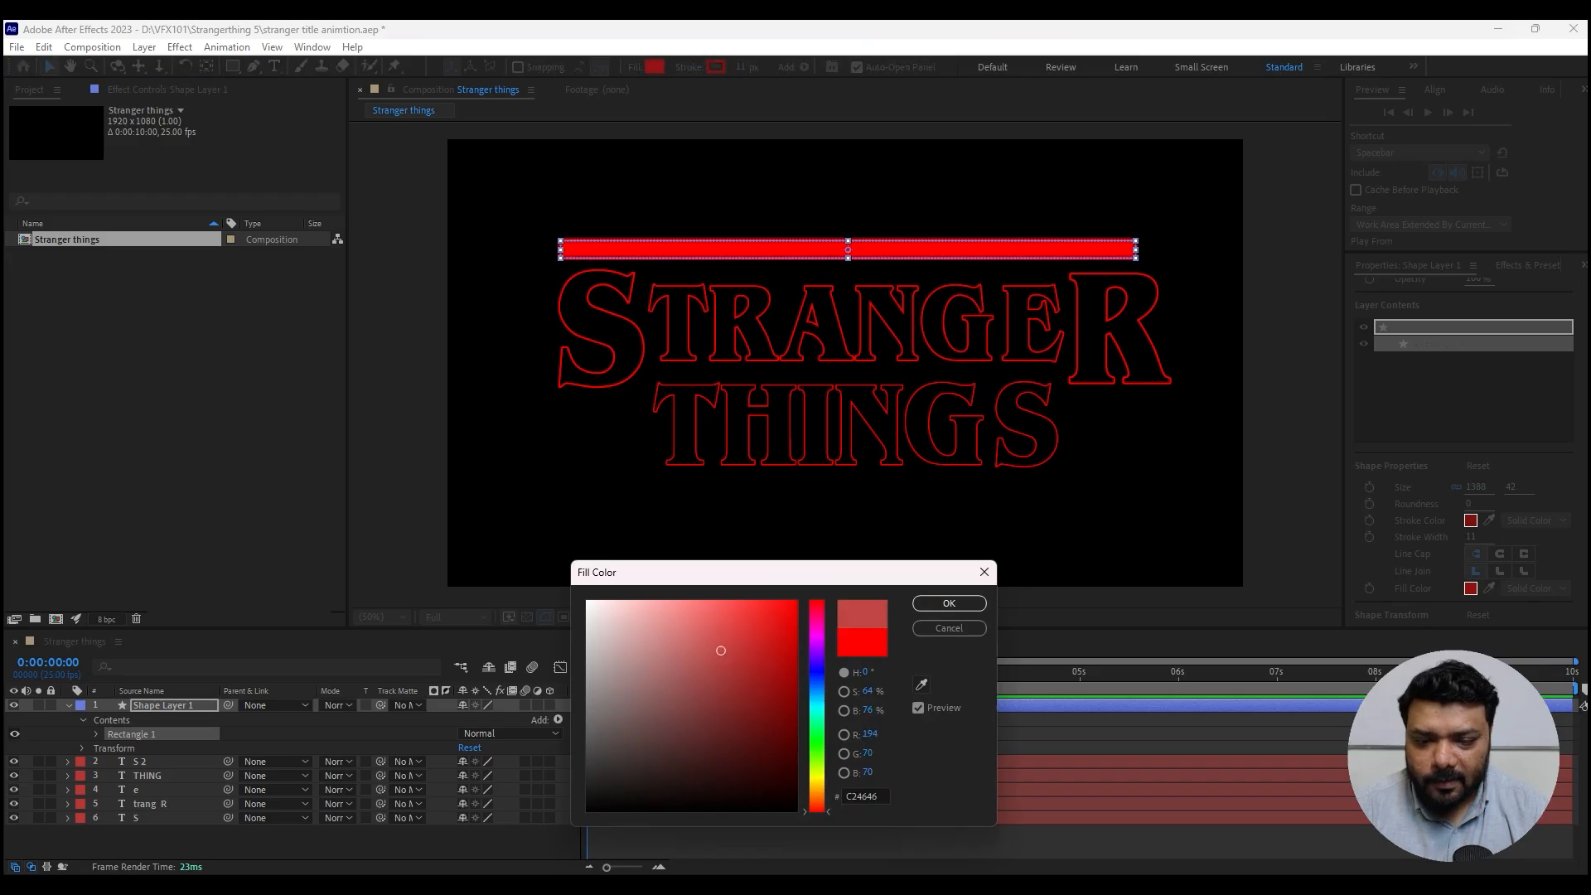
drag(721, 651, 794, 810)
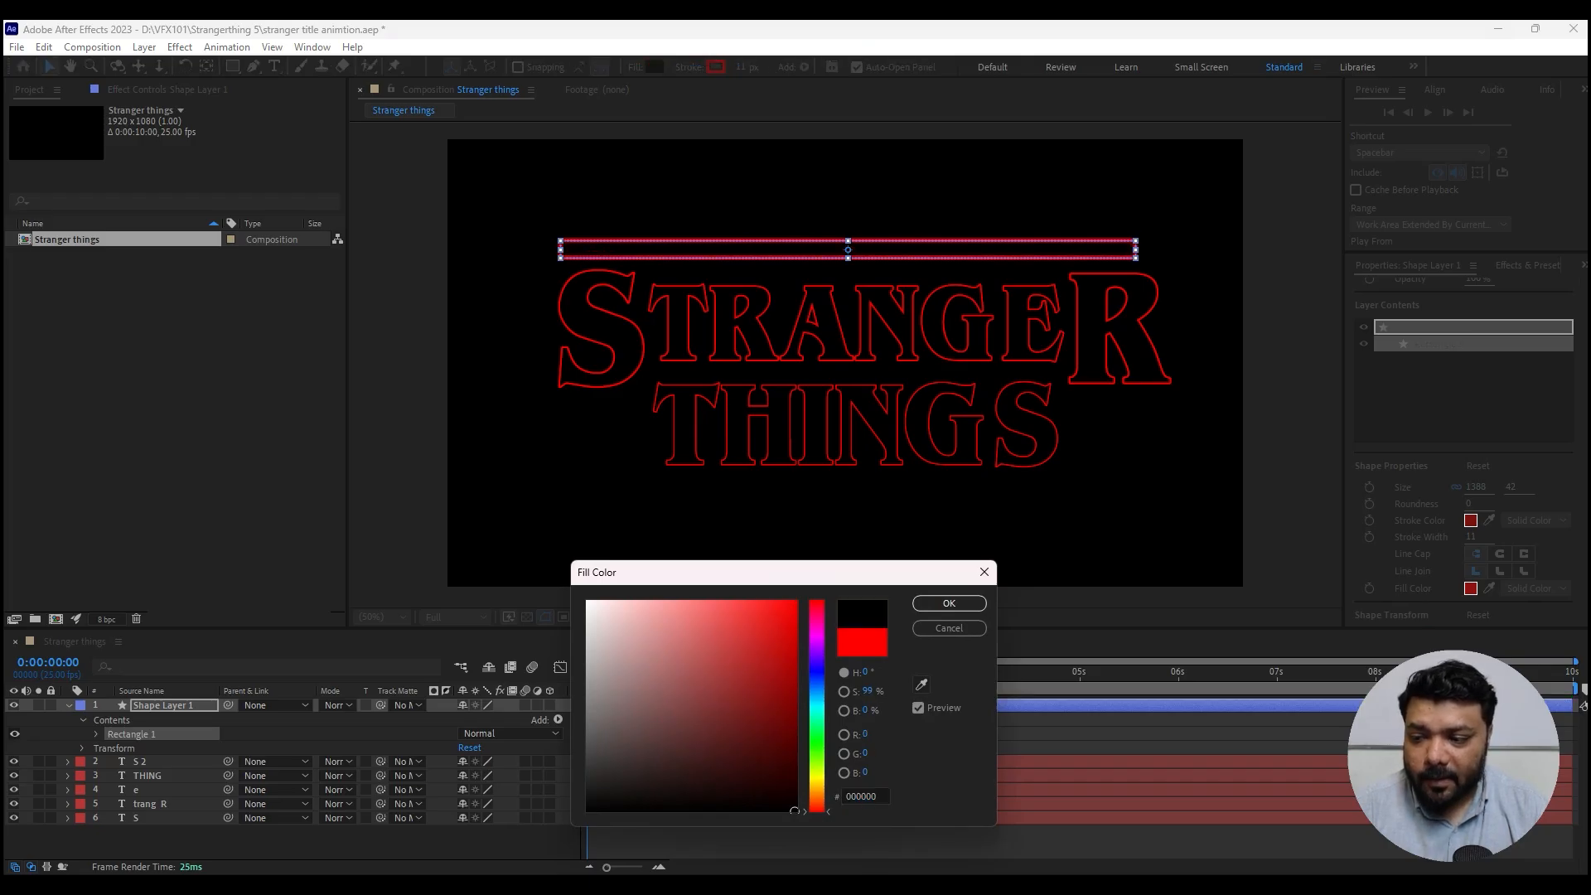
click(949, 603)
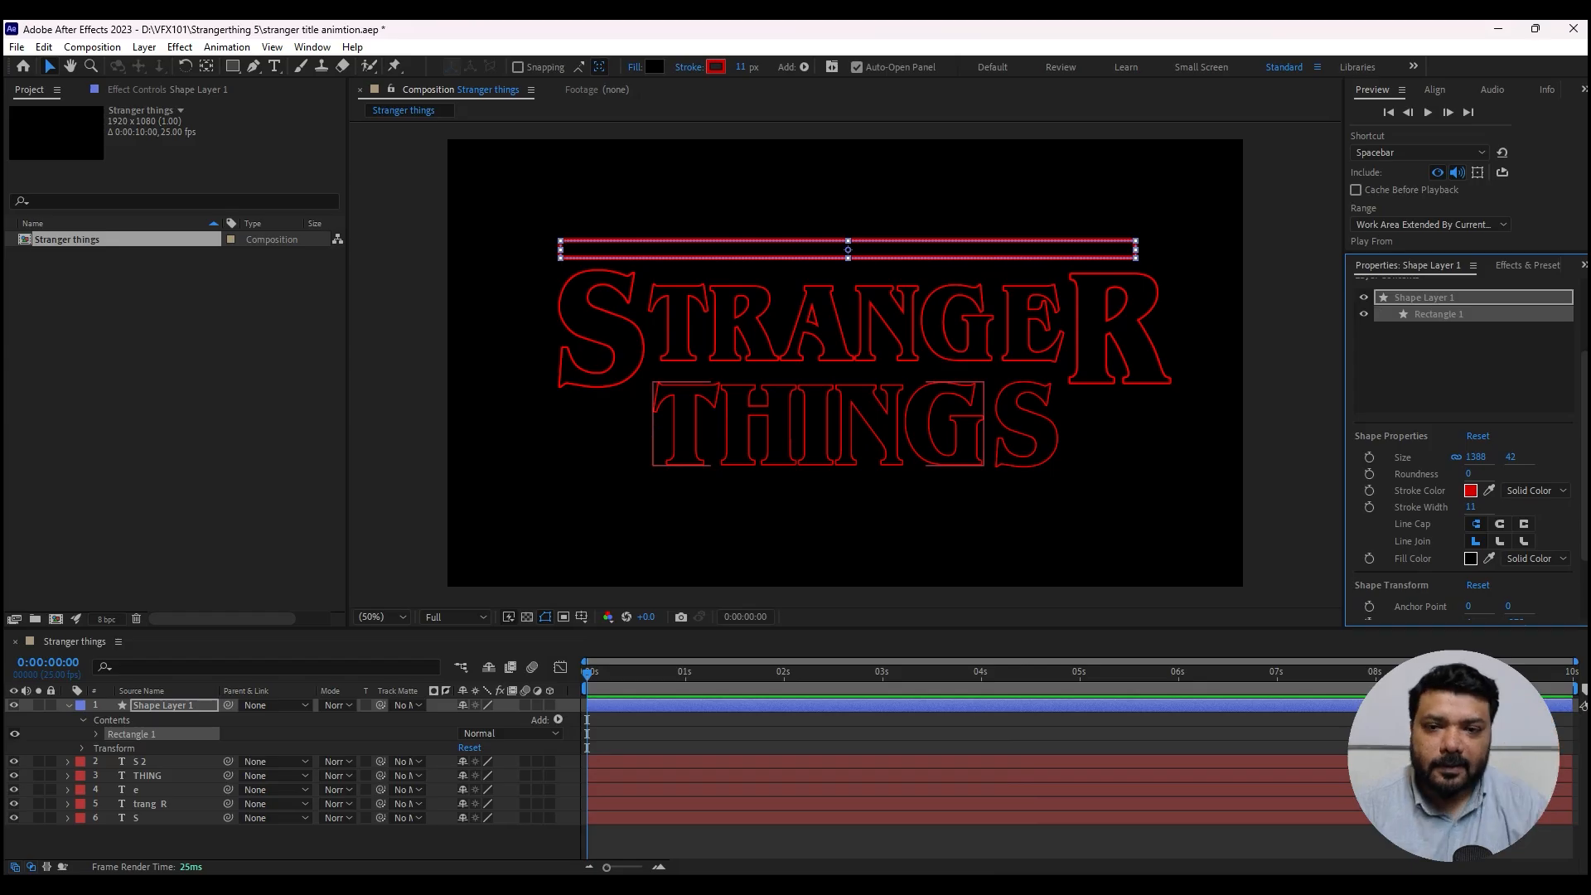
- Nudge the rectangle slightly right so it sits more centrally above STRANGER, and check its placement against the reference title
key(shift+Right)
key(shift+Right)
key(shift+Right)
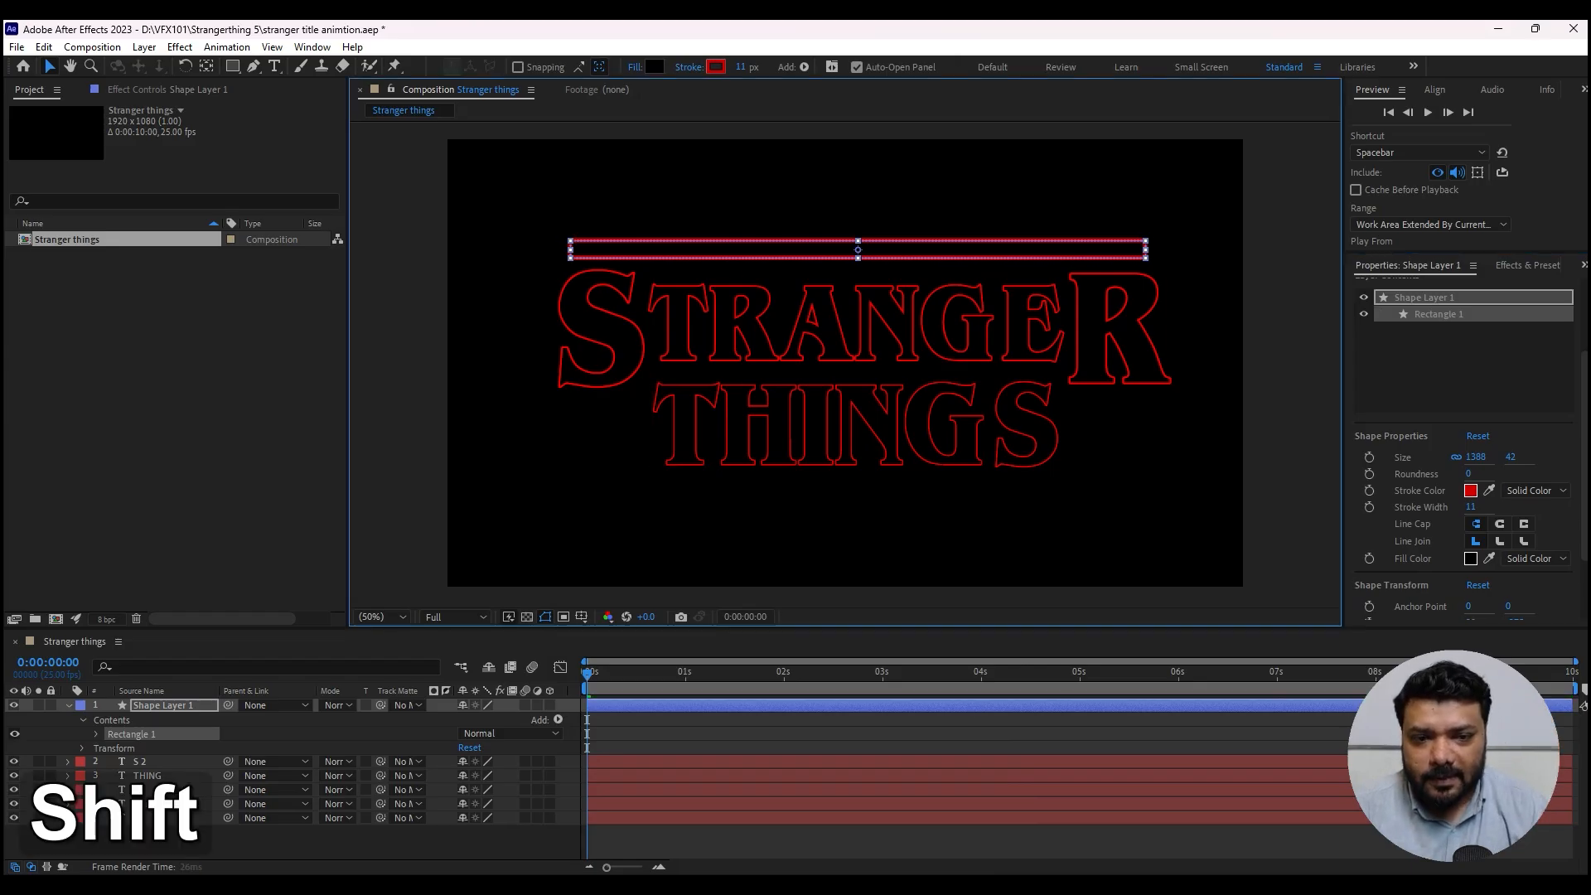
key(alt+Tab)
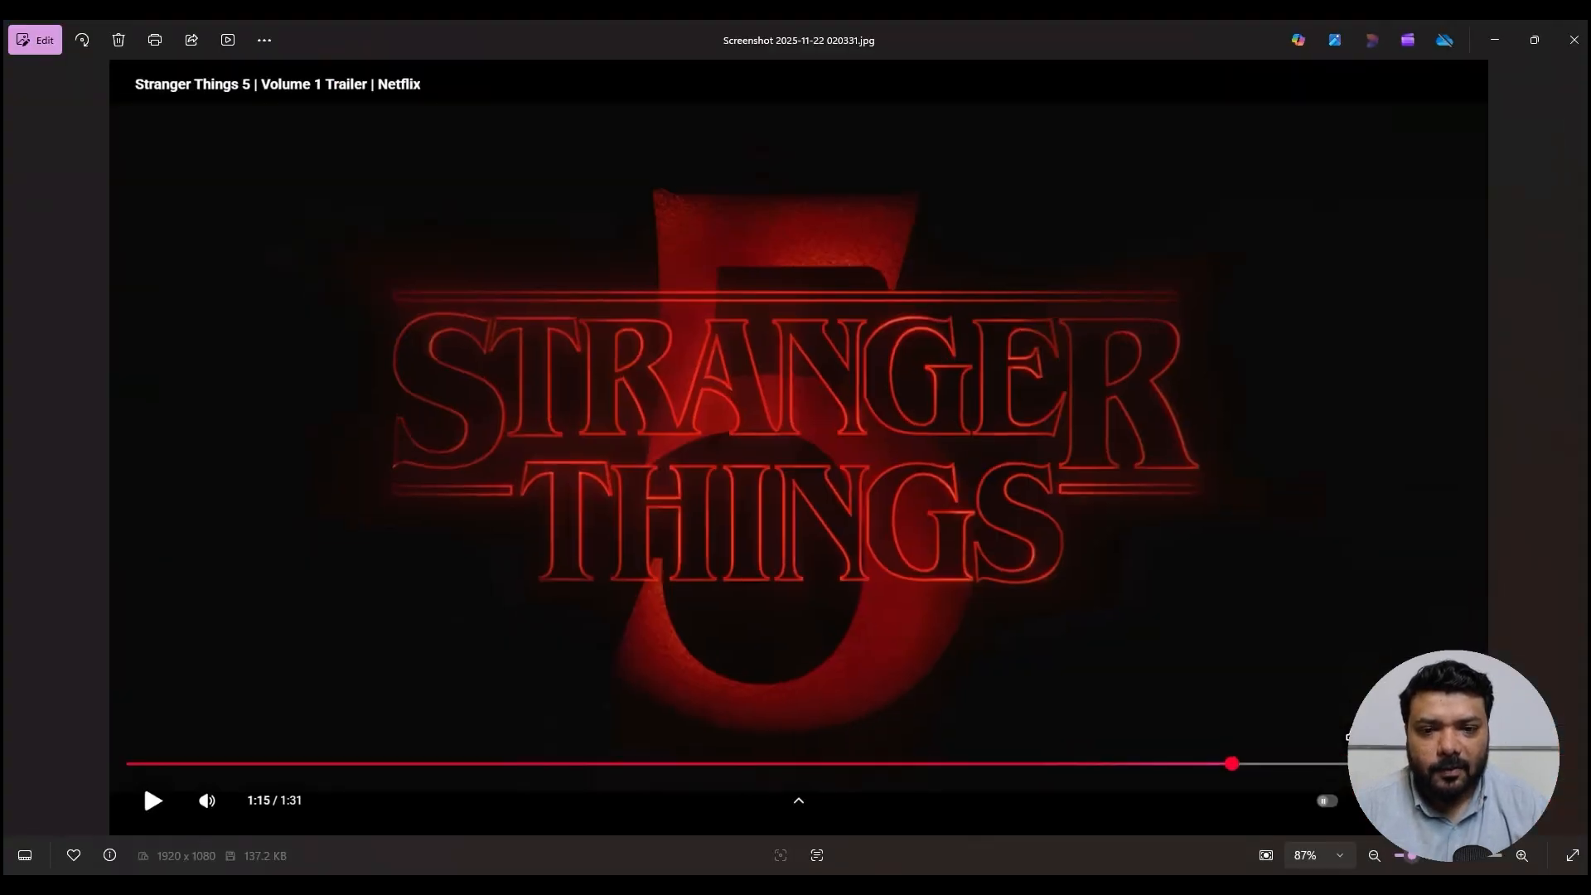
key(alt+Tab)
- Match the rectangle's stroke colour to the lettering by sampling the red outline of the N in STRANGER
key(slash)
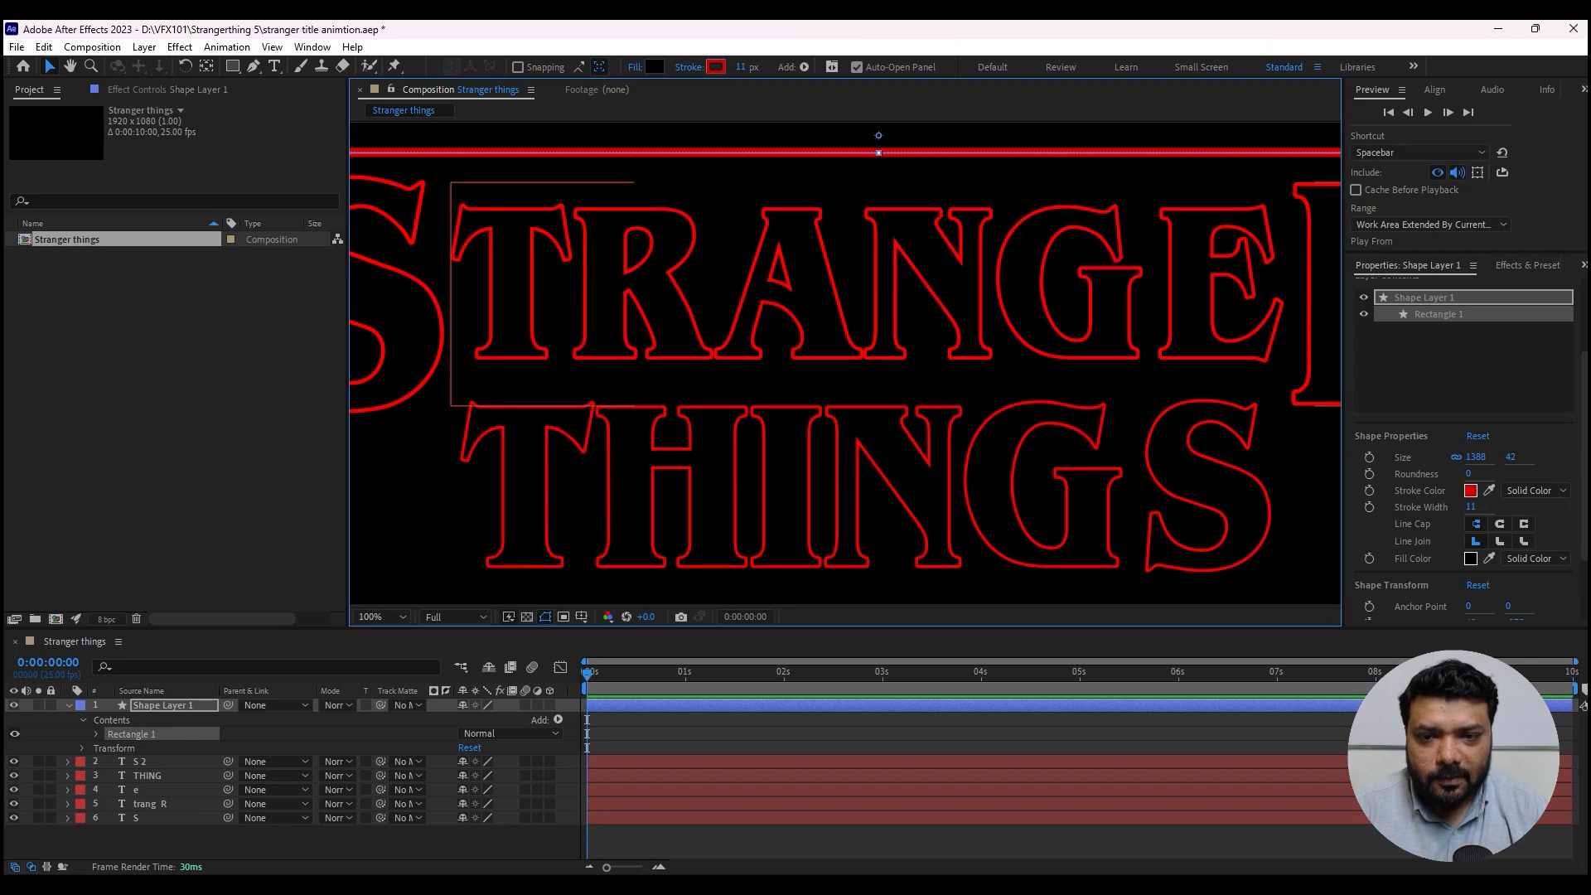
drag(853, 257, 861, 441)
drag(887, 337, 887, 329)
scroll(845, 363, down, 3)
scroll(845, 363, up, 4)
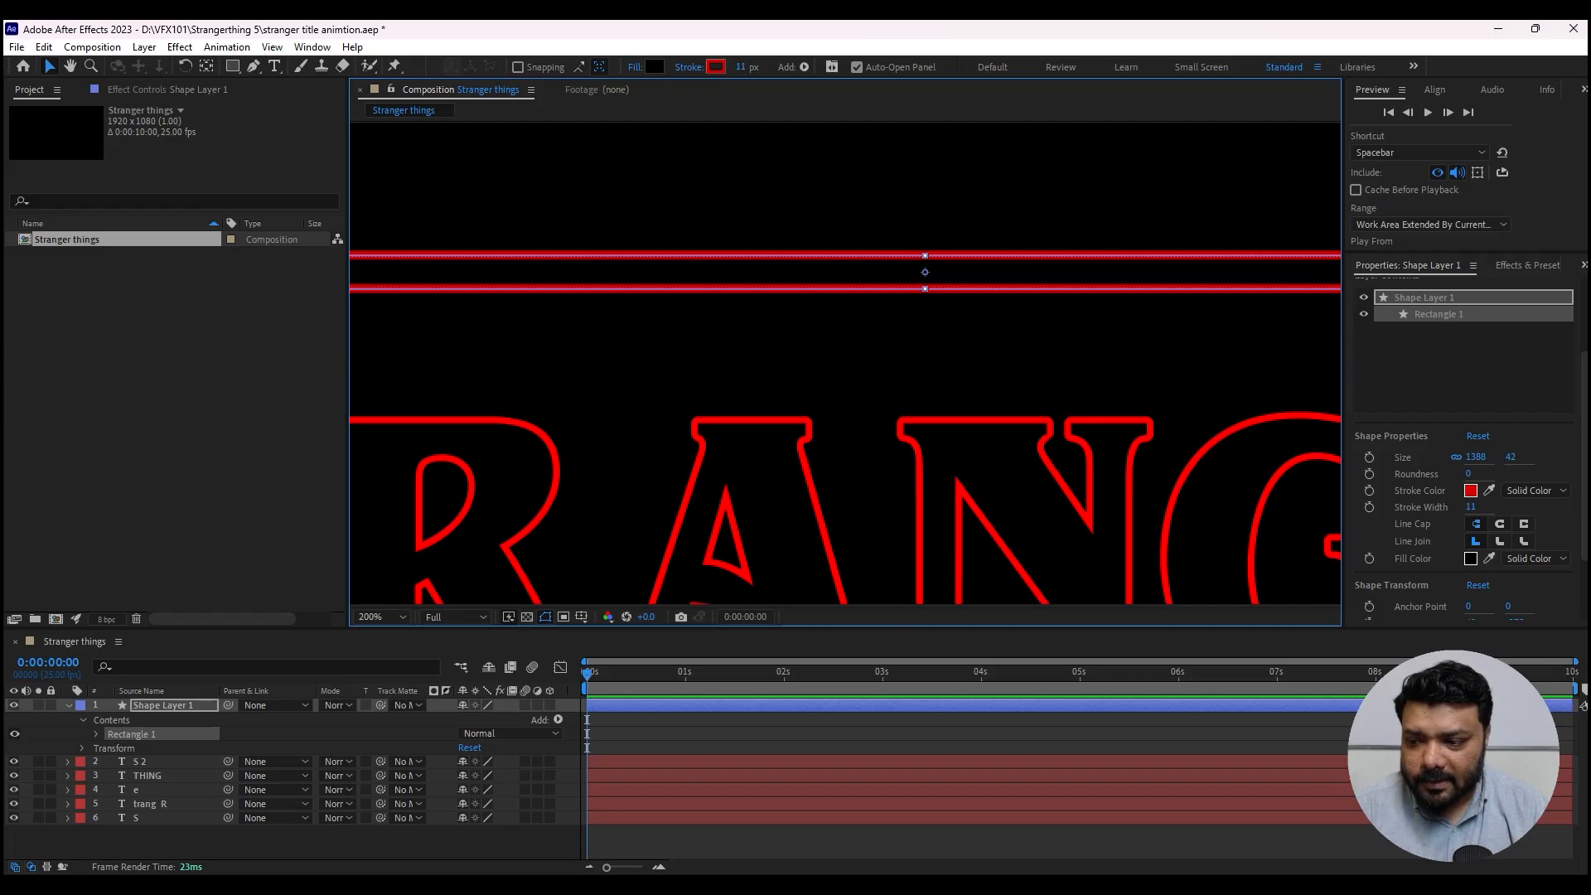
click(1470, 491)
key(Escape)
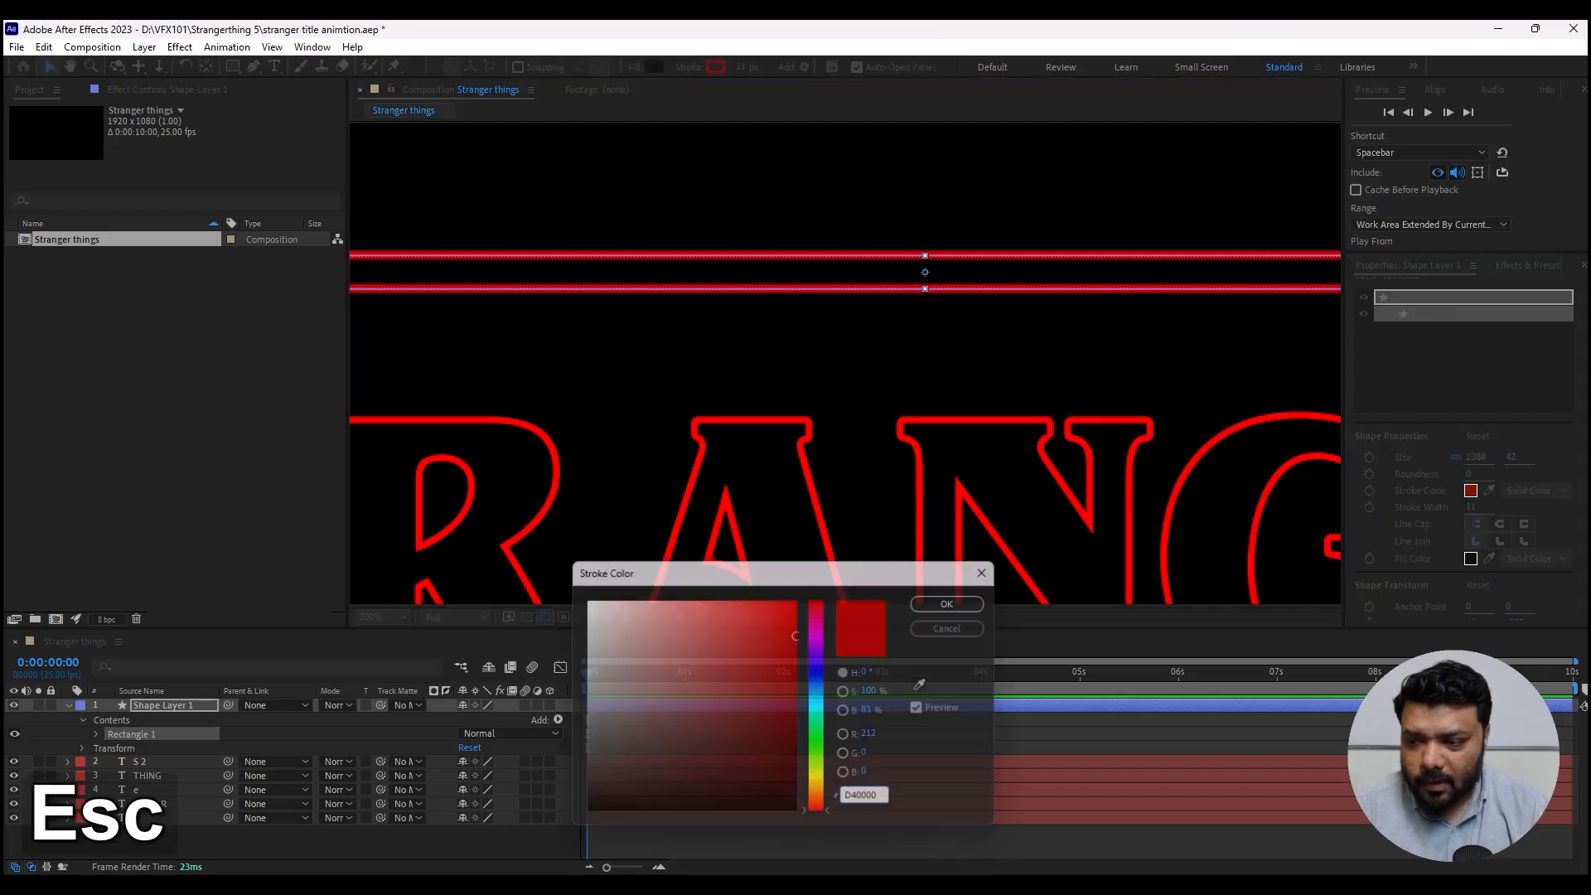
click(1489, 491)
click(1027, 420)
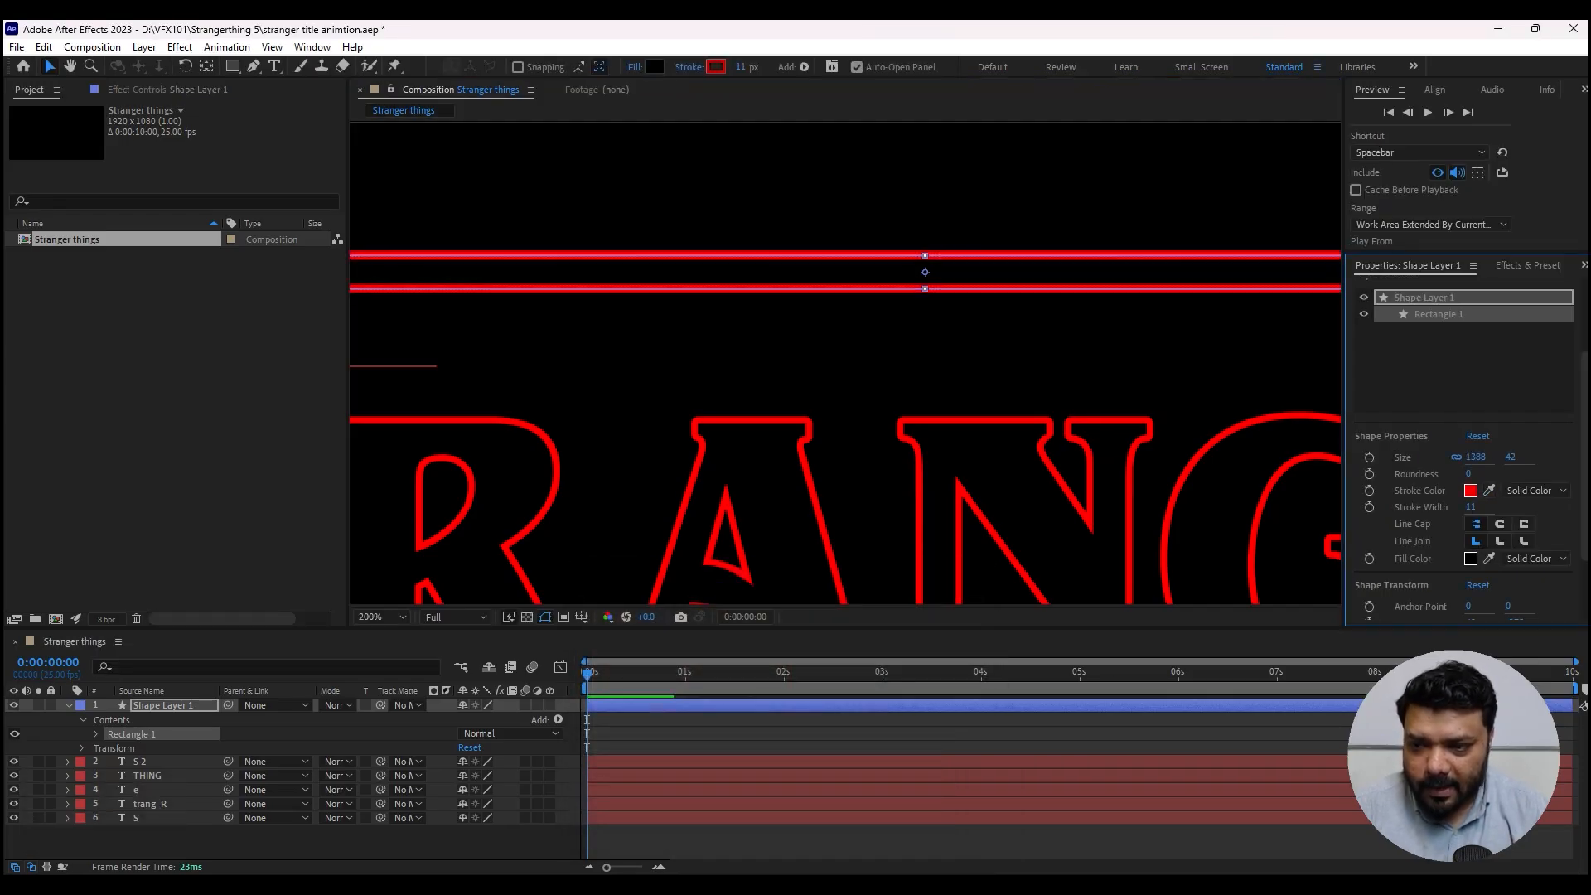
- Rename the rectangle's shape layer as "top bar"
scroll(845, 363, down, 2)
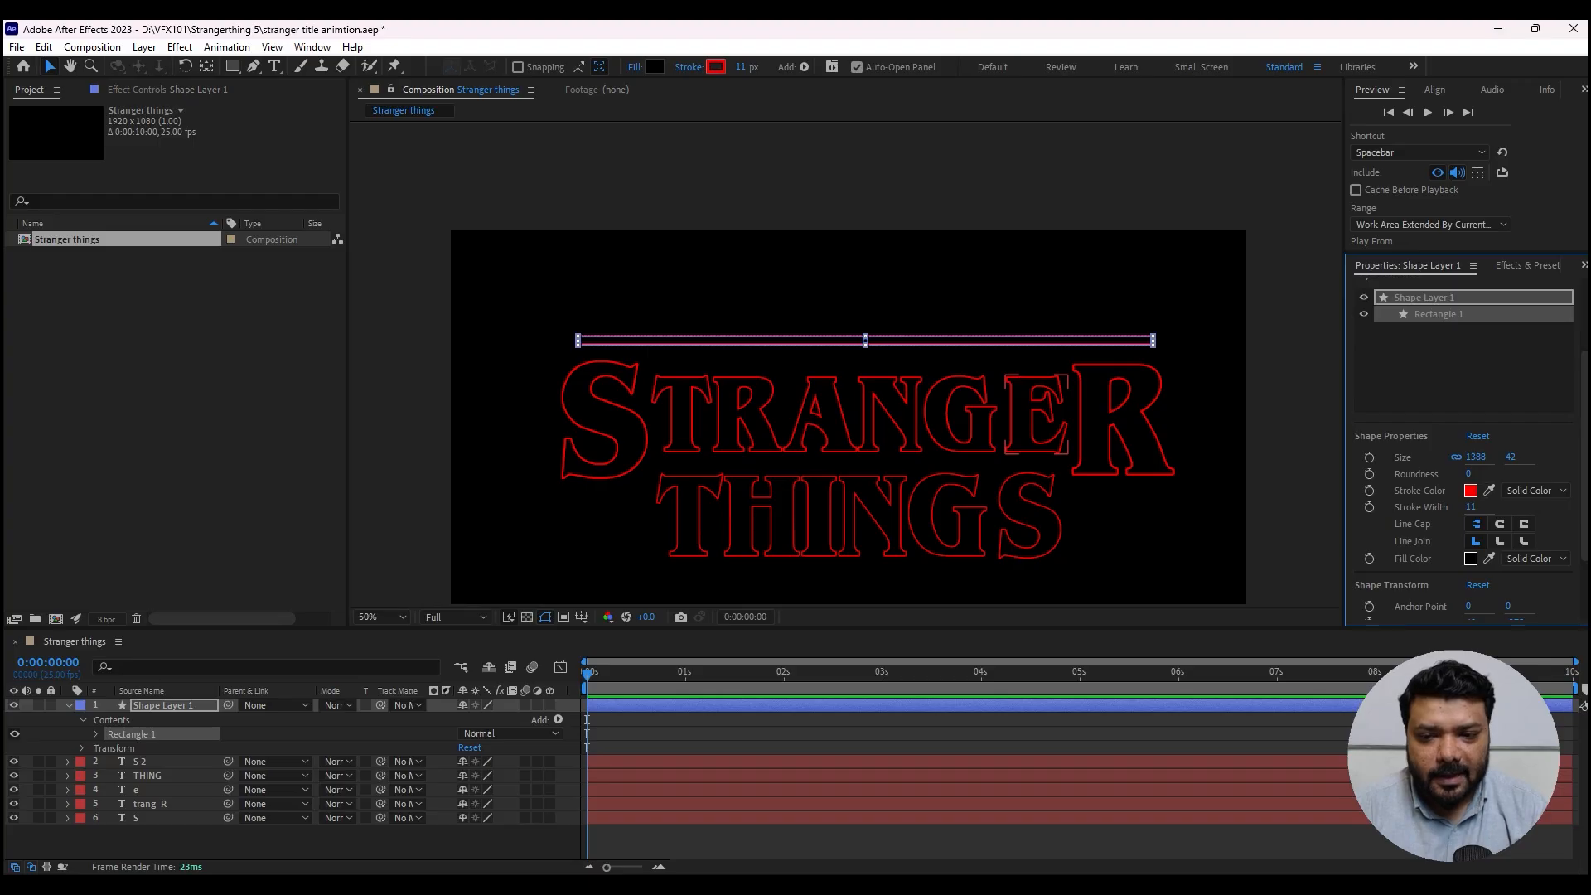
click(163, 705)
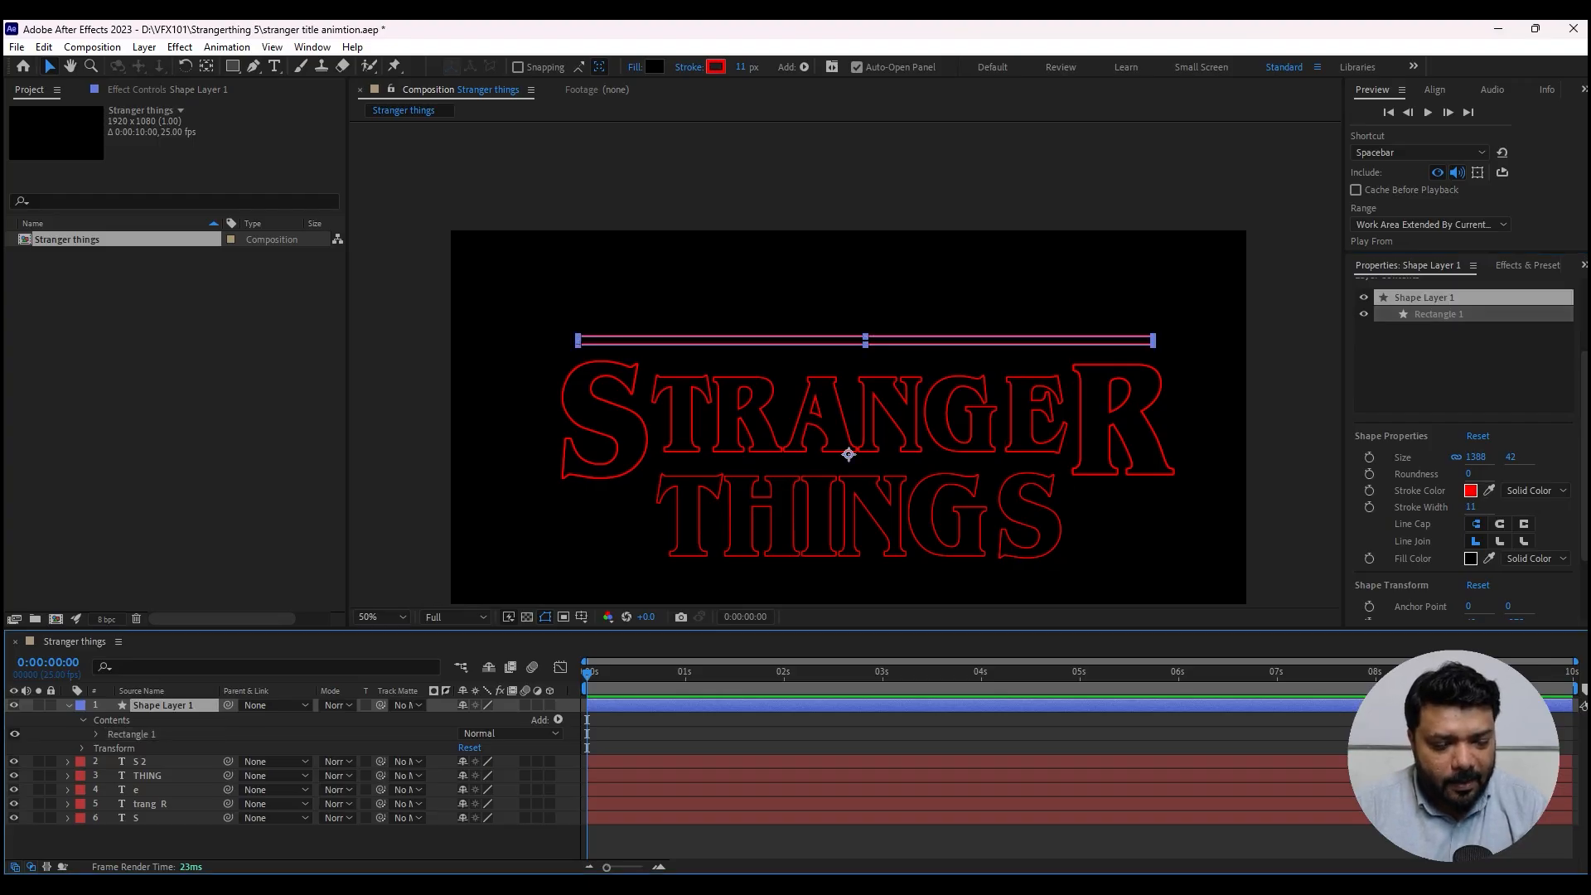
key(Return)
text(top )
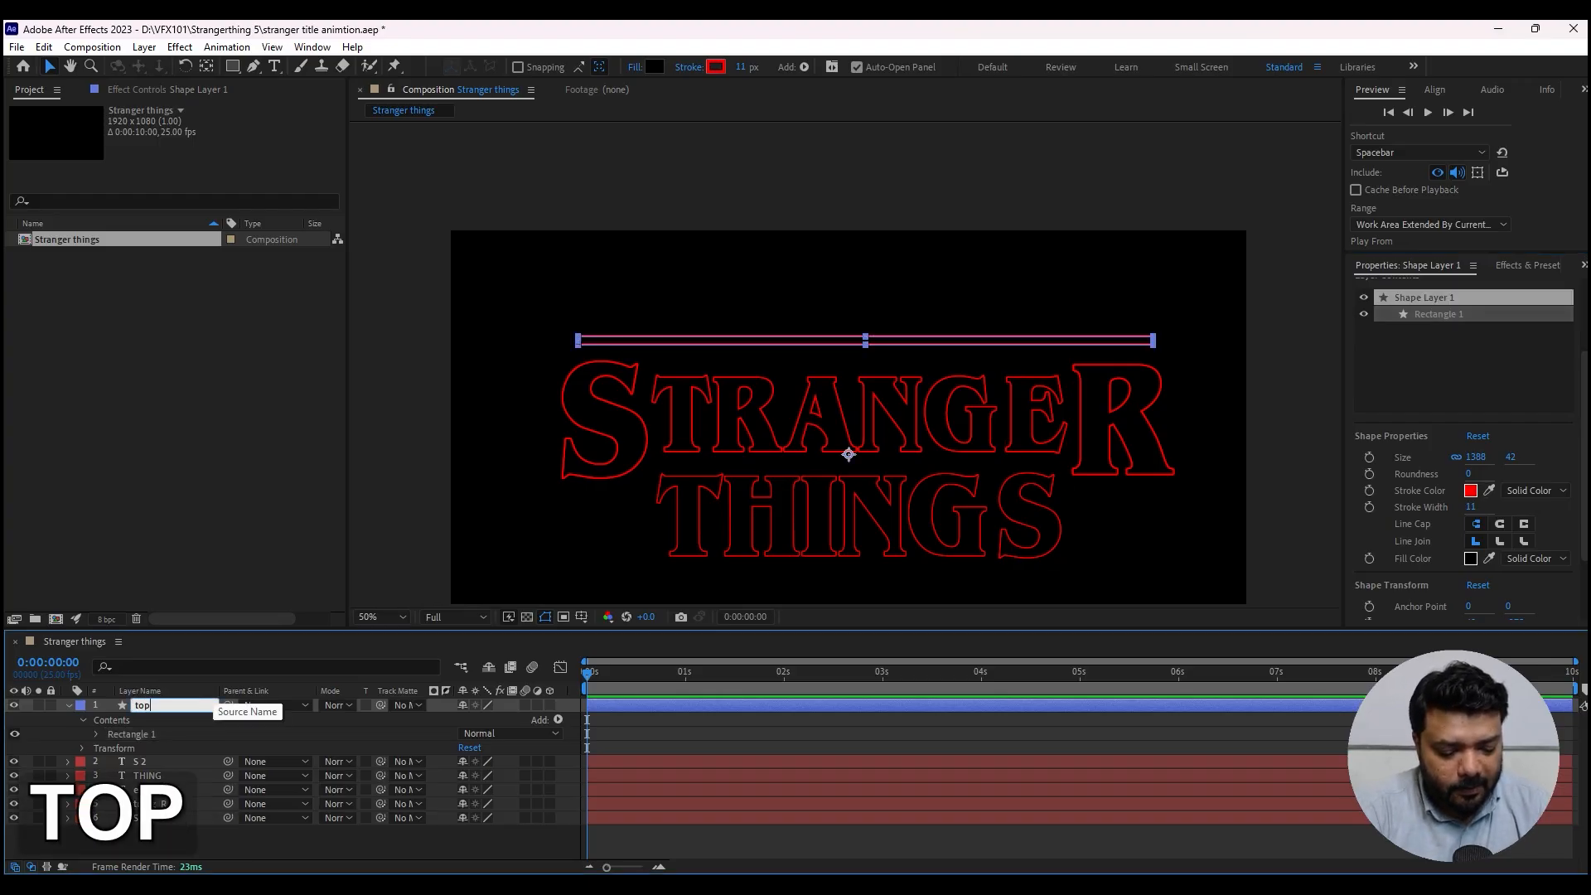
text(bar)
key(Return)
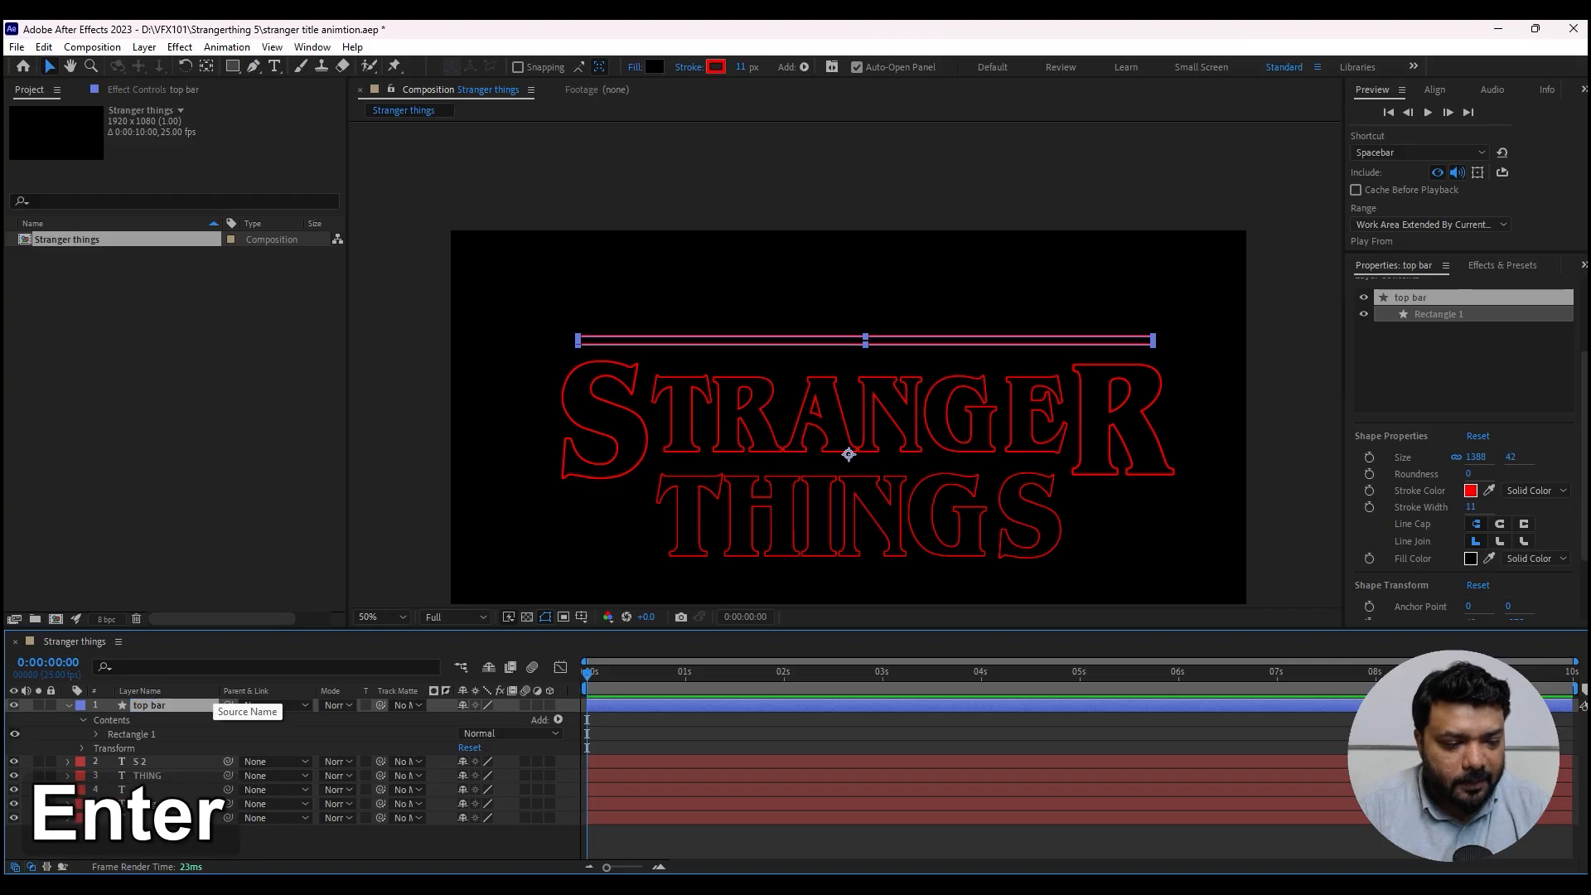
- Duplicate the top bar layer and move the copy down to just below STRANGER, with its left end under the large S
key(ctrl+d)
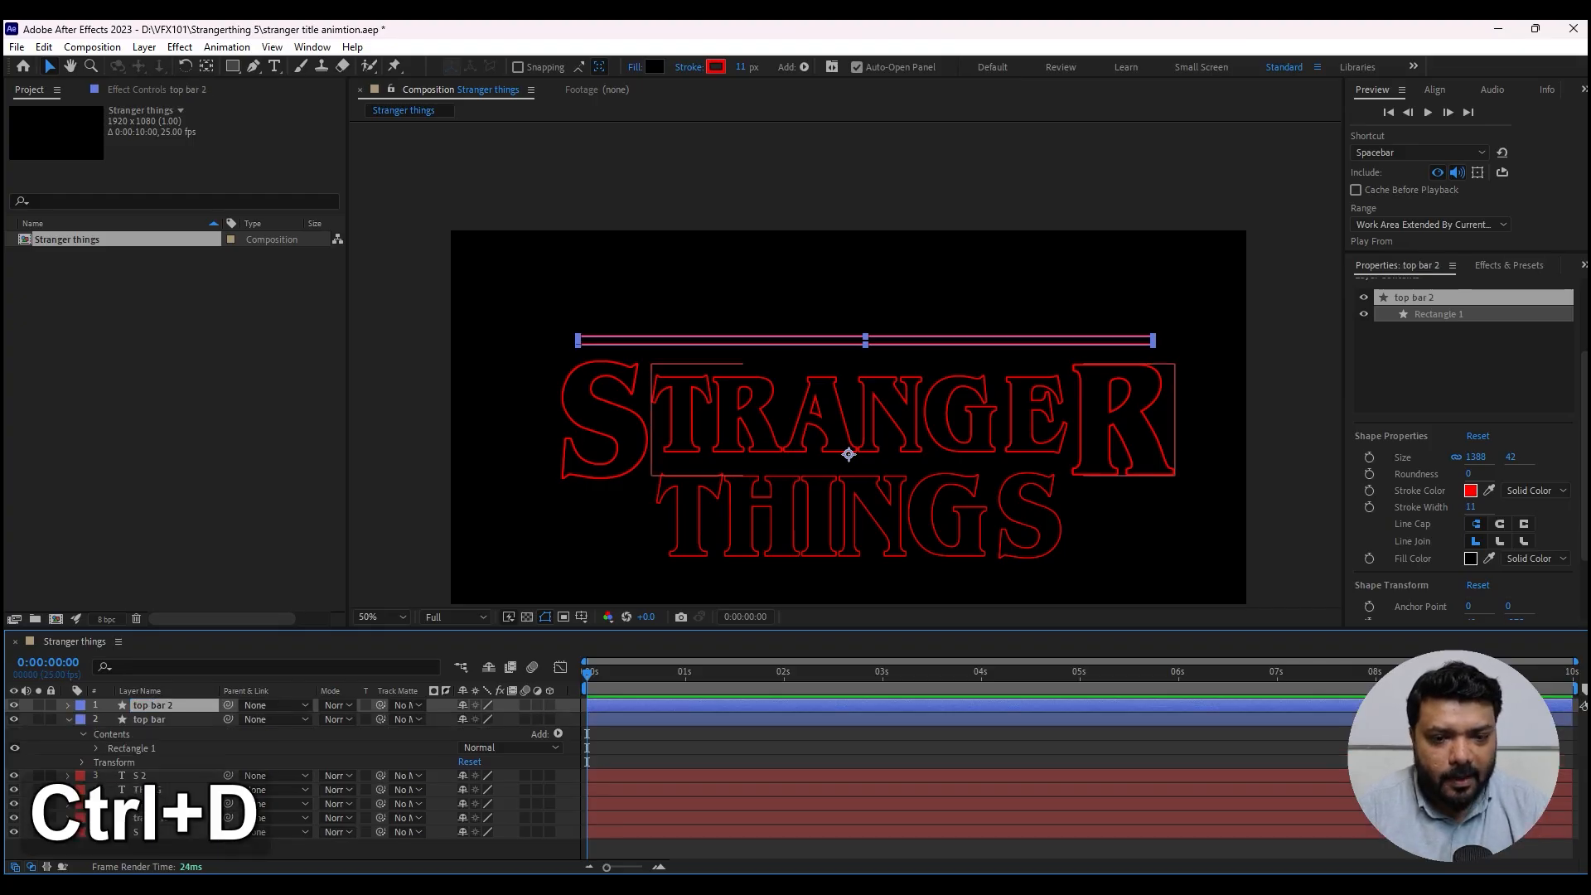
key(shift+Down)
key(shift+Down)
key(shift+Down)
key(shift+Down)
key(shift+Down)
key(shift+Down)
key(shift+Down)
key(shift+Down)
key(shift+Down)
key(shift+Down)
key(shift+Down)
key(shift+Down)
key(shift+Down)
key(shift+Down)
key(shift+Down)
key(shift+Down)
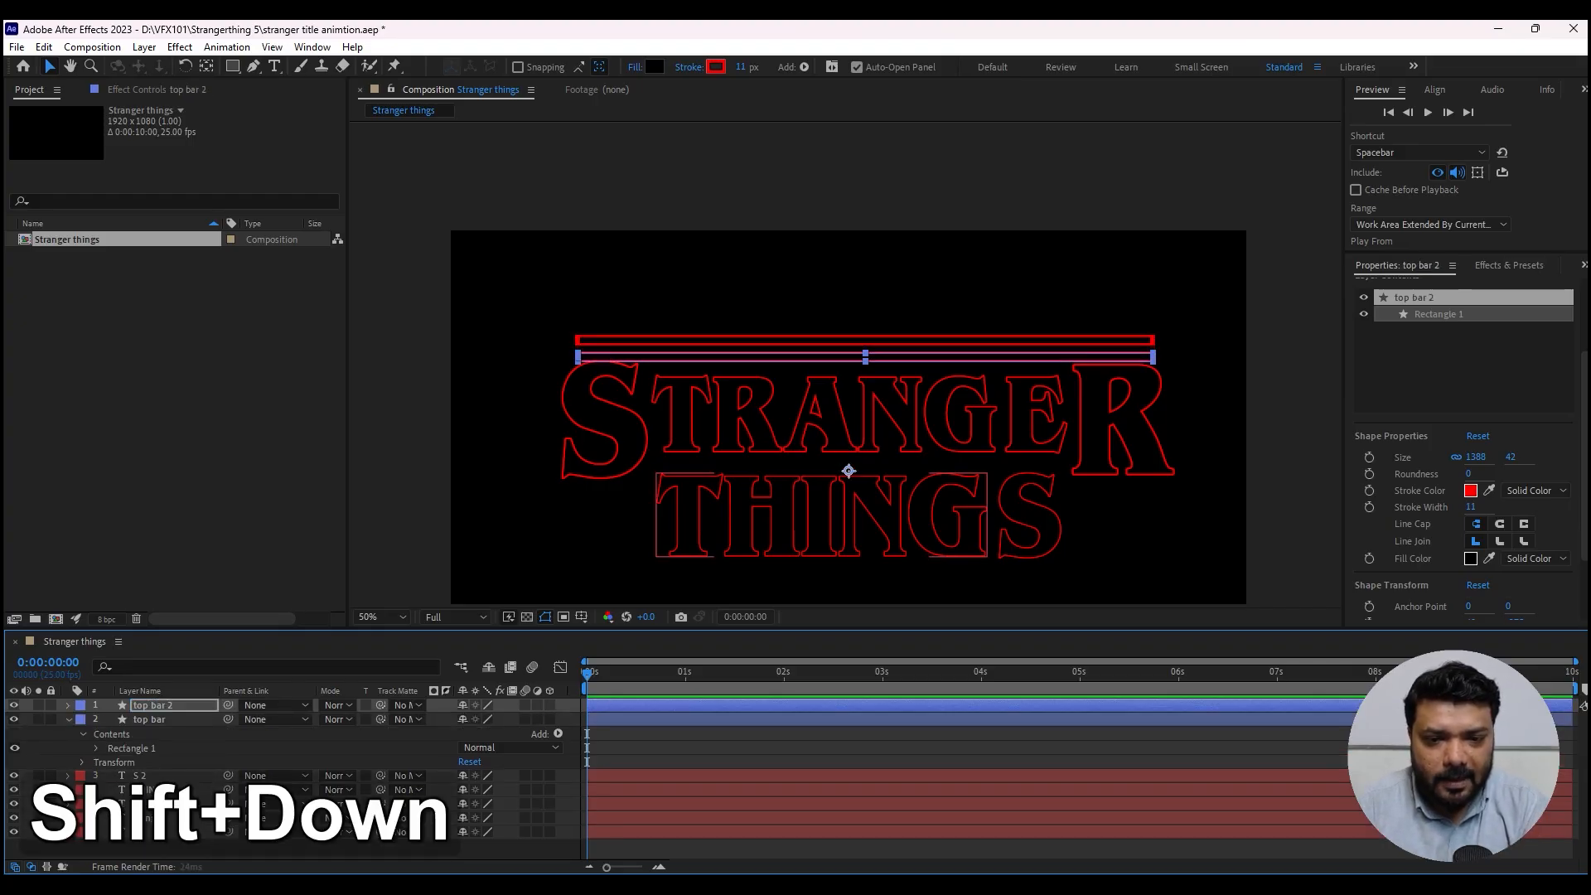
key(shift+Down)
key(shift+Down)
key(shift+Down)
key(shift+Down)
key(shift+Down)
key(shift+Down)
key(shift+Down)
key(shift+Down)
key(shift+Down)
key(shift+Down)
key(shift+Down)
key(shift+Down)
key(shift+Down)
key(shift+Down)
key(shift+Down)
key(shift+Down)
key(shift+Down)
key(shift+Down)
key(shift+Down)
key(shift+Down)
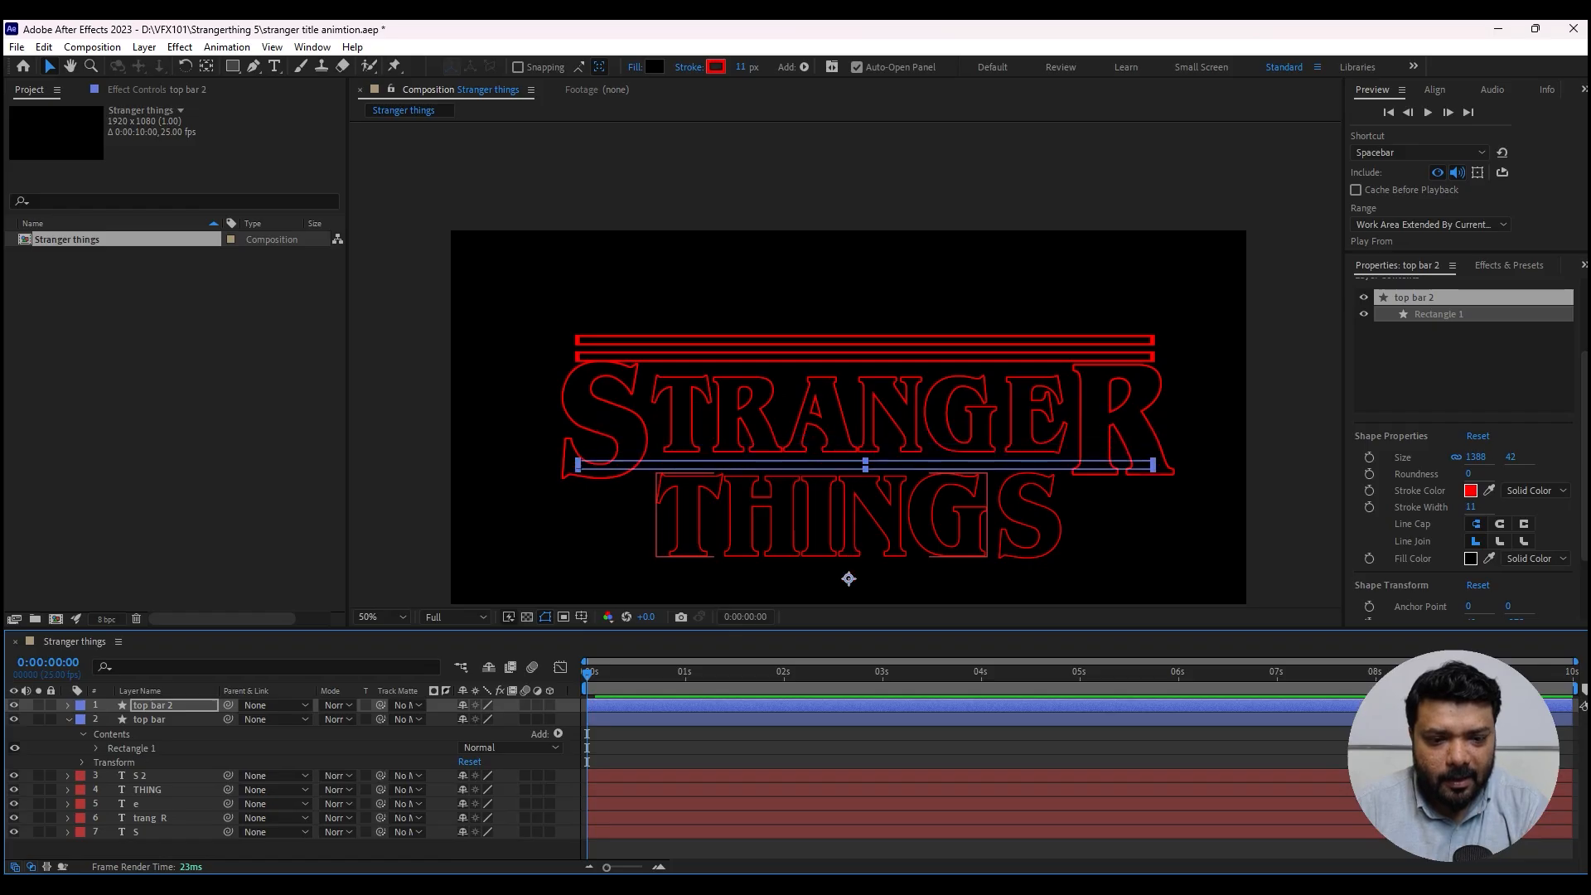
key(shift+Left)
key(shift+Left)
key(shift+Left)
key(shift+Left)
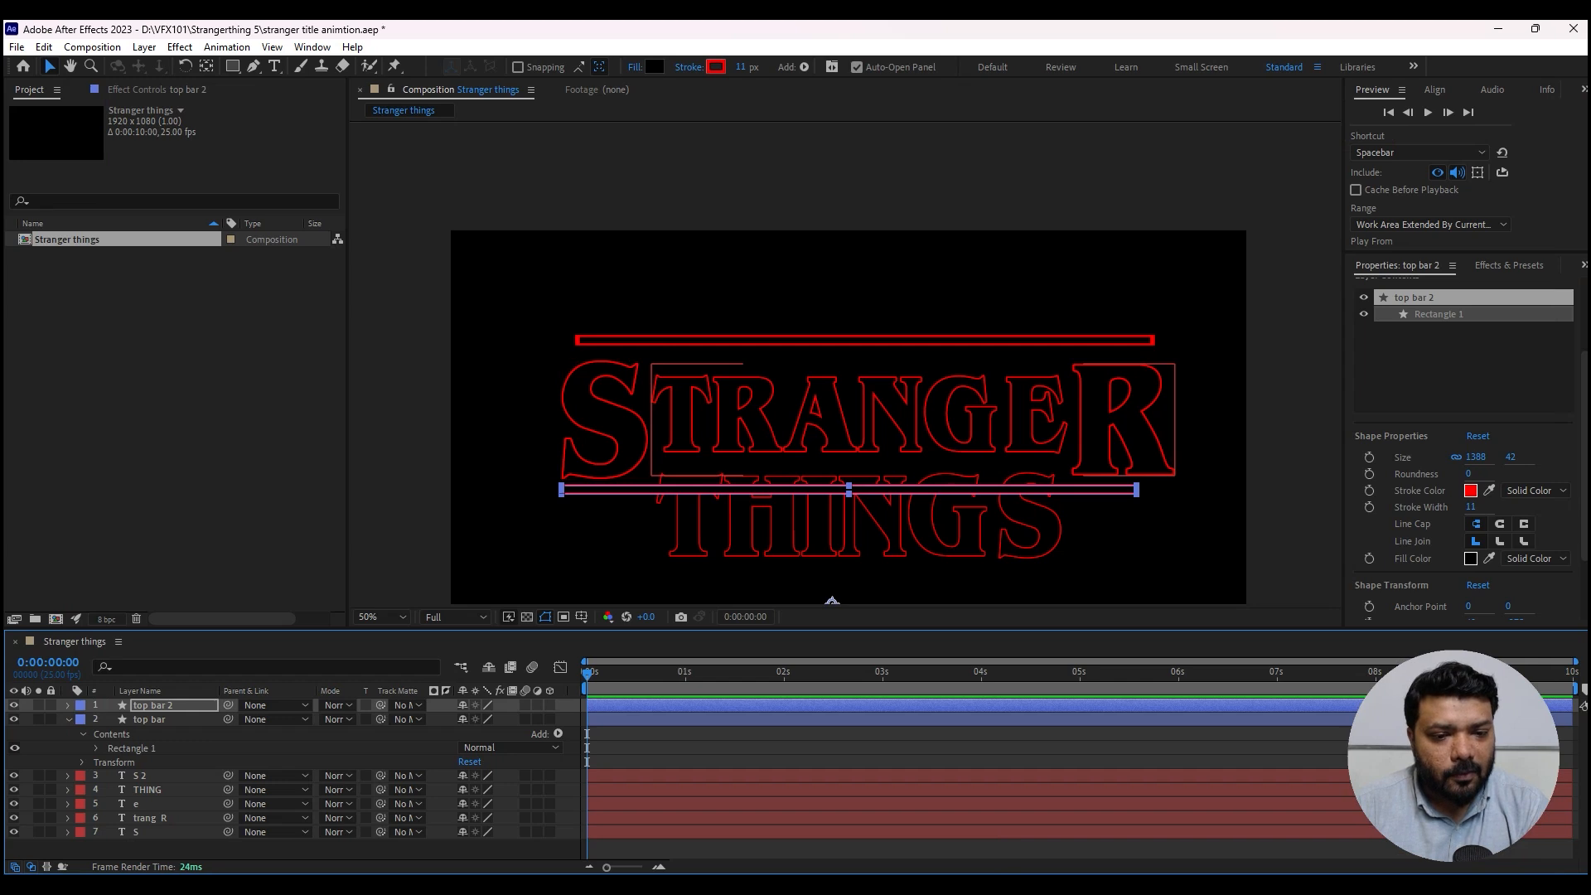
- Shorten the copied bar from its right end so it spans only the large S, stopping before the T of THINGS
drag(1137, 490, 620, 491)
scroll(595, 600, up, 4)
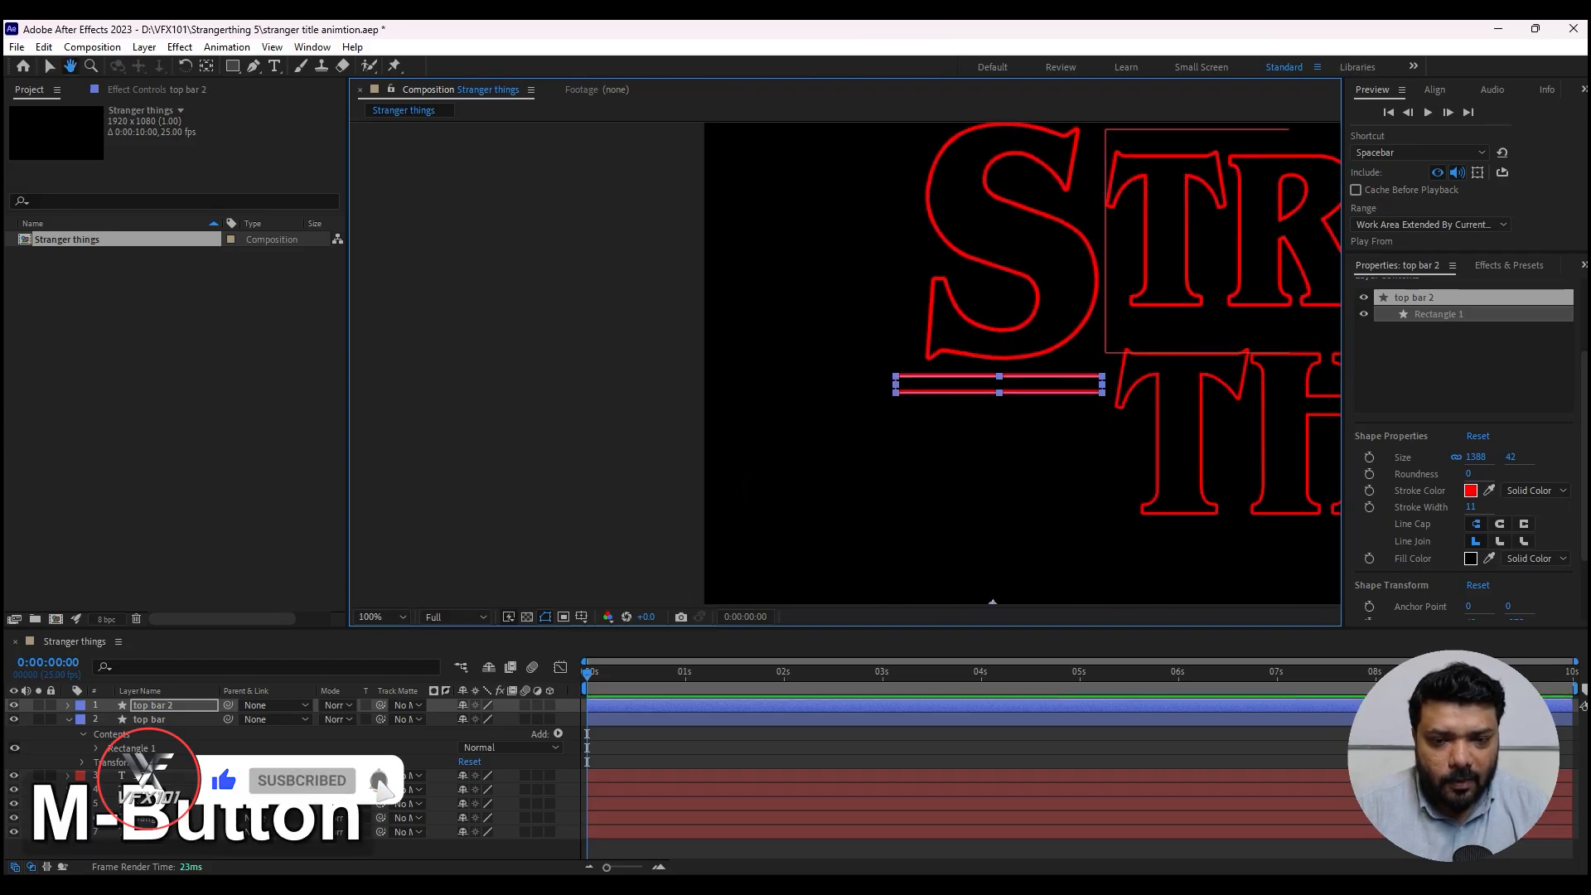
mouse_move(863, 483)
mouse_down()
mouse_move(839, 481)
mouse_move(864, 468)
mouse_up()
scroll(802, 497, down, 5)
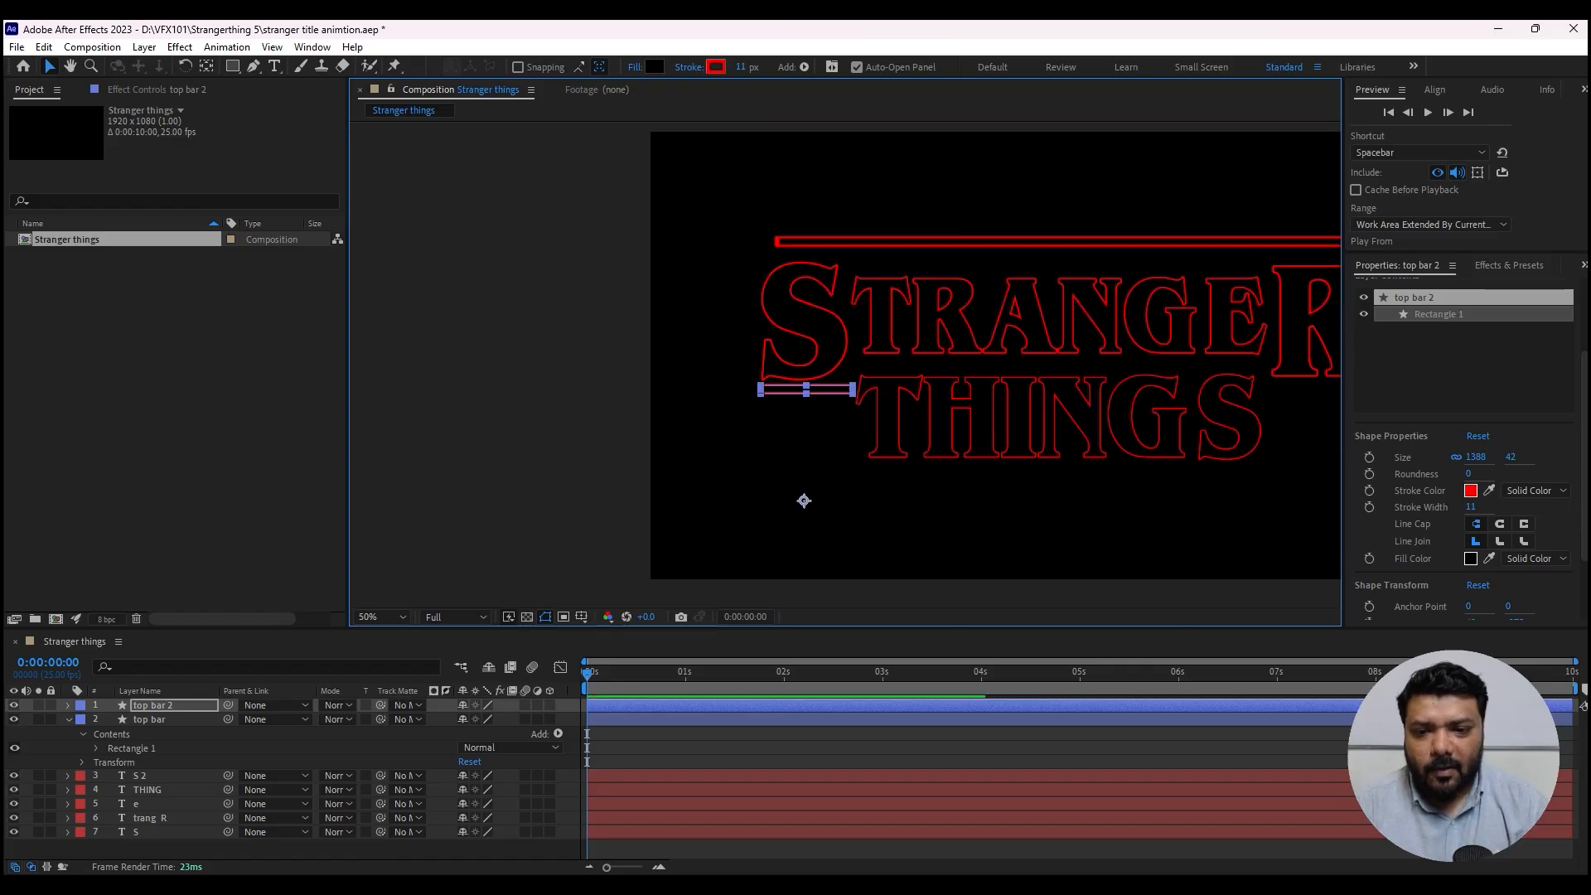
- Check the reference title, and lower the short bar slightly to widen the gap beneath the large S
key(alt+Tab)
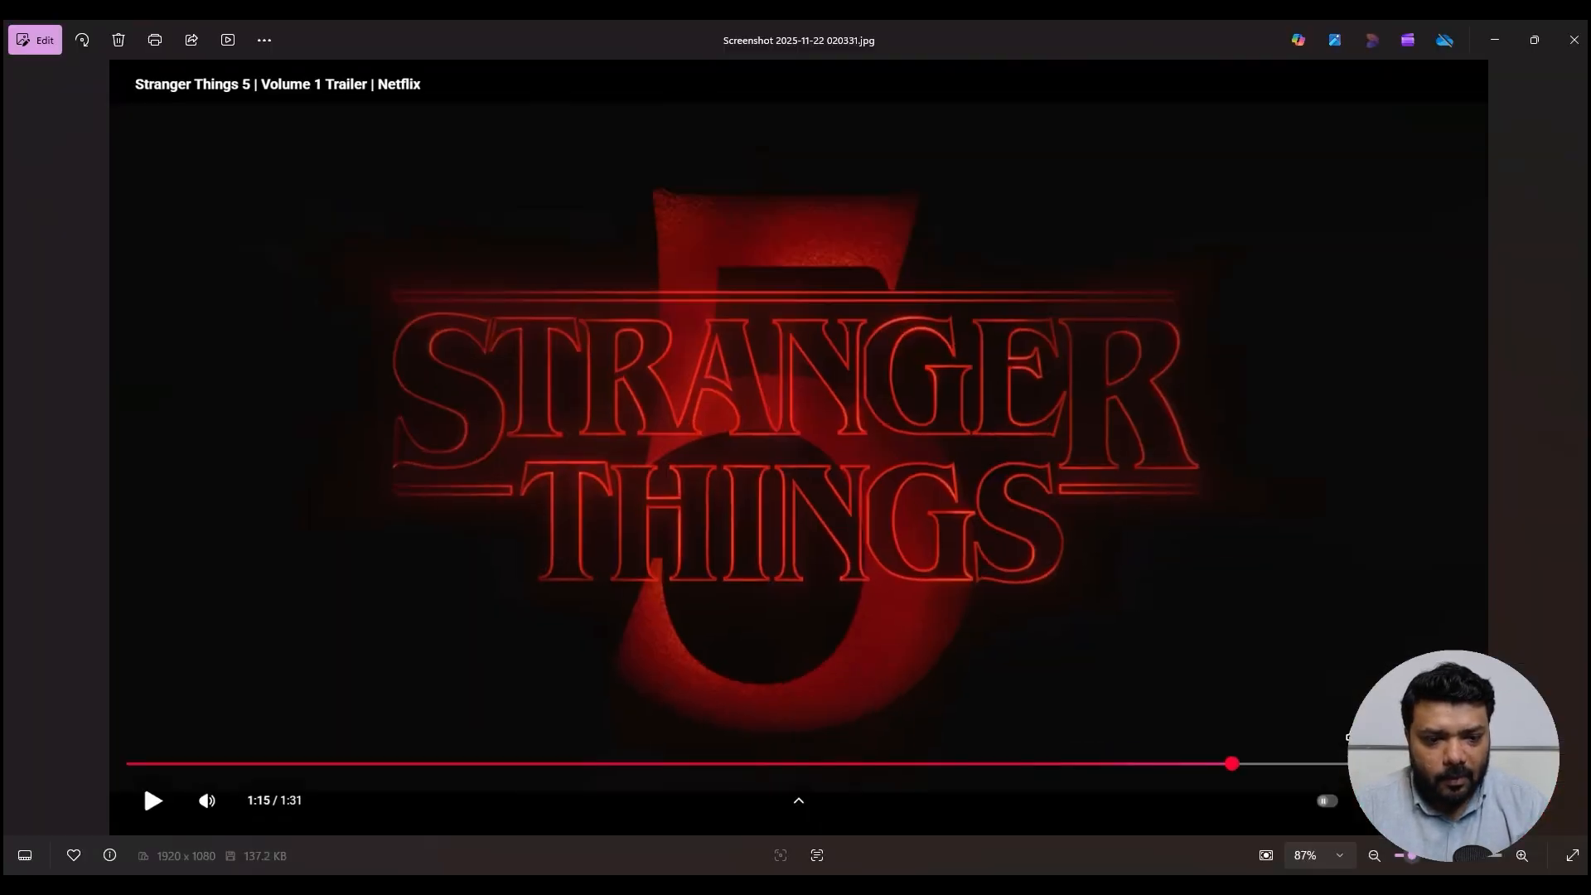
key(alt+Tab)
scroll(635, 525, up, 3)
scroll(530, 483, up, 4)
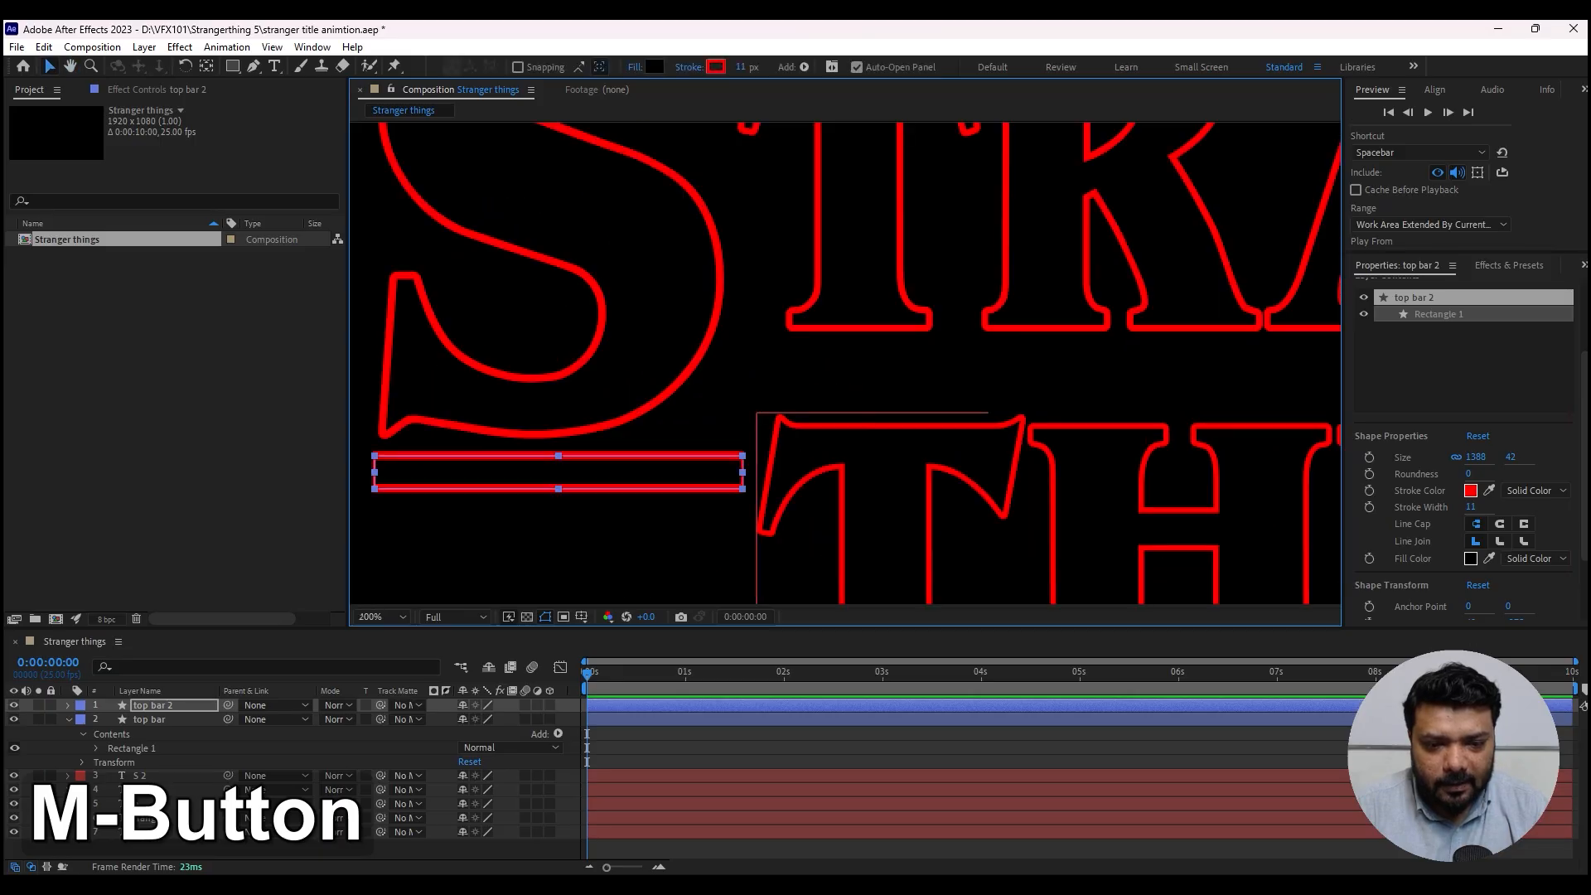
drag(613, 370, 621, 424)
scroll(798, 475, down, 6)
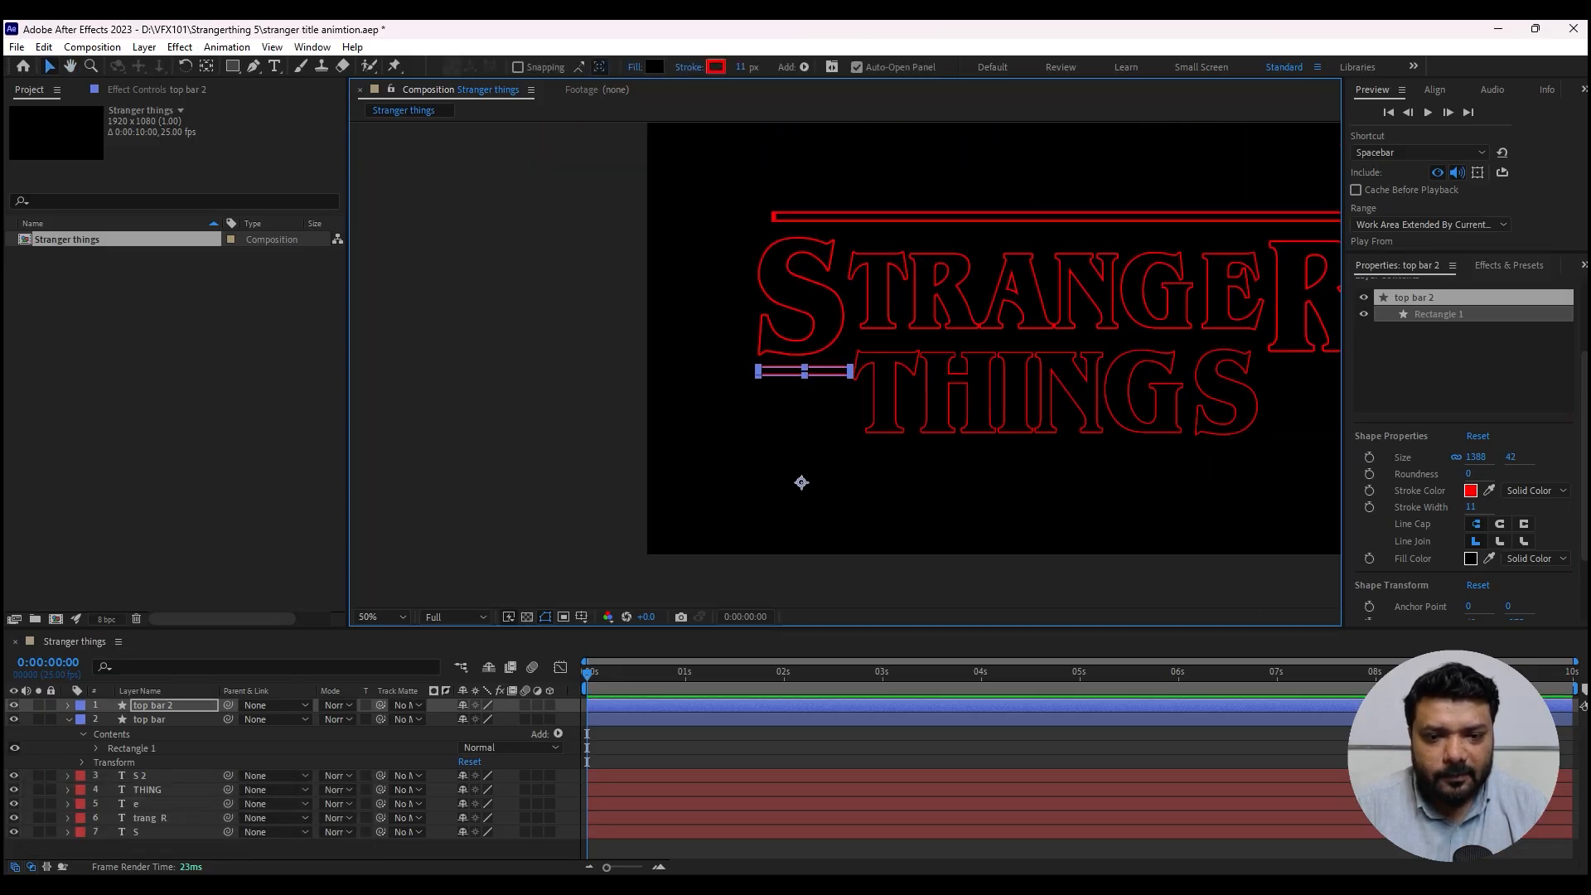
- Rename the short bar's layer as "left bar"
drag(799, 475, 586, 536)
key(Return)
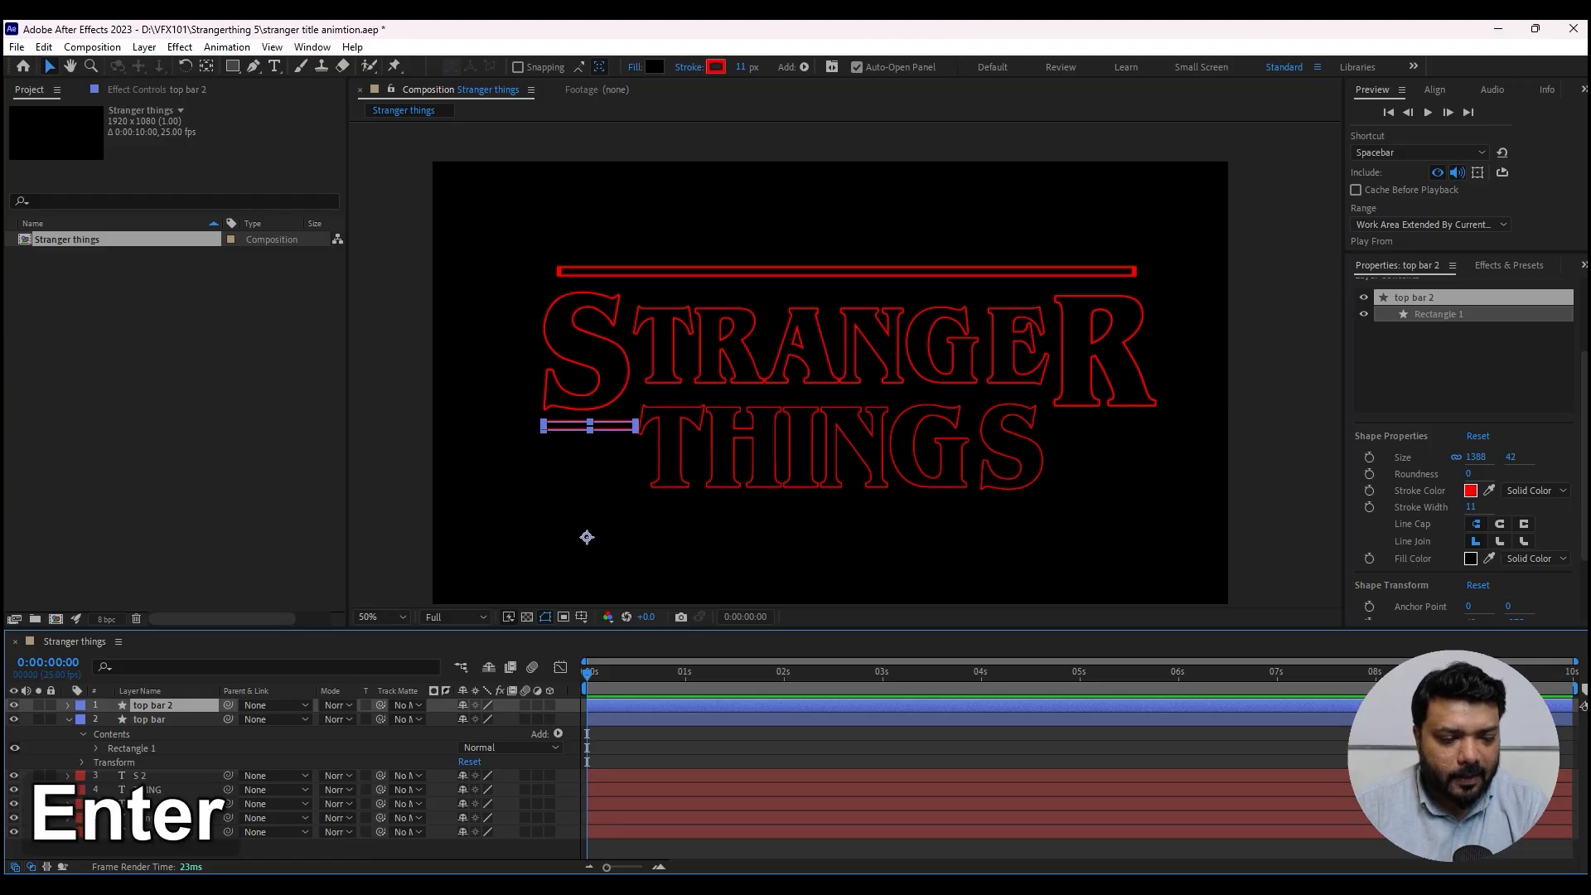
text(left bar)
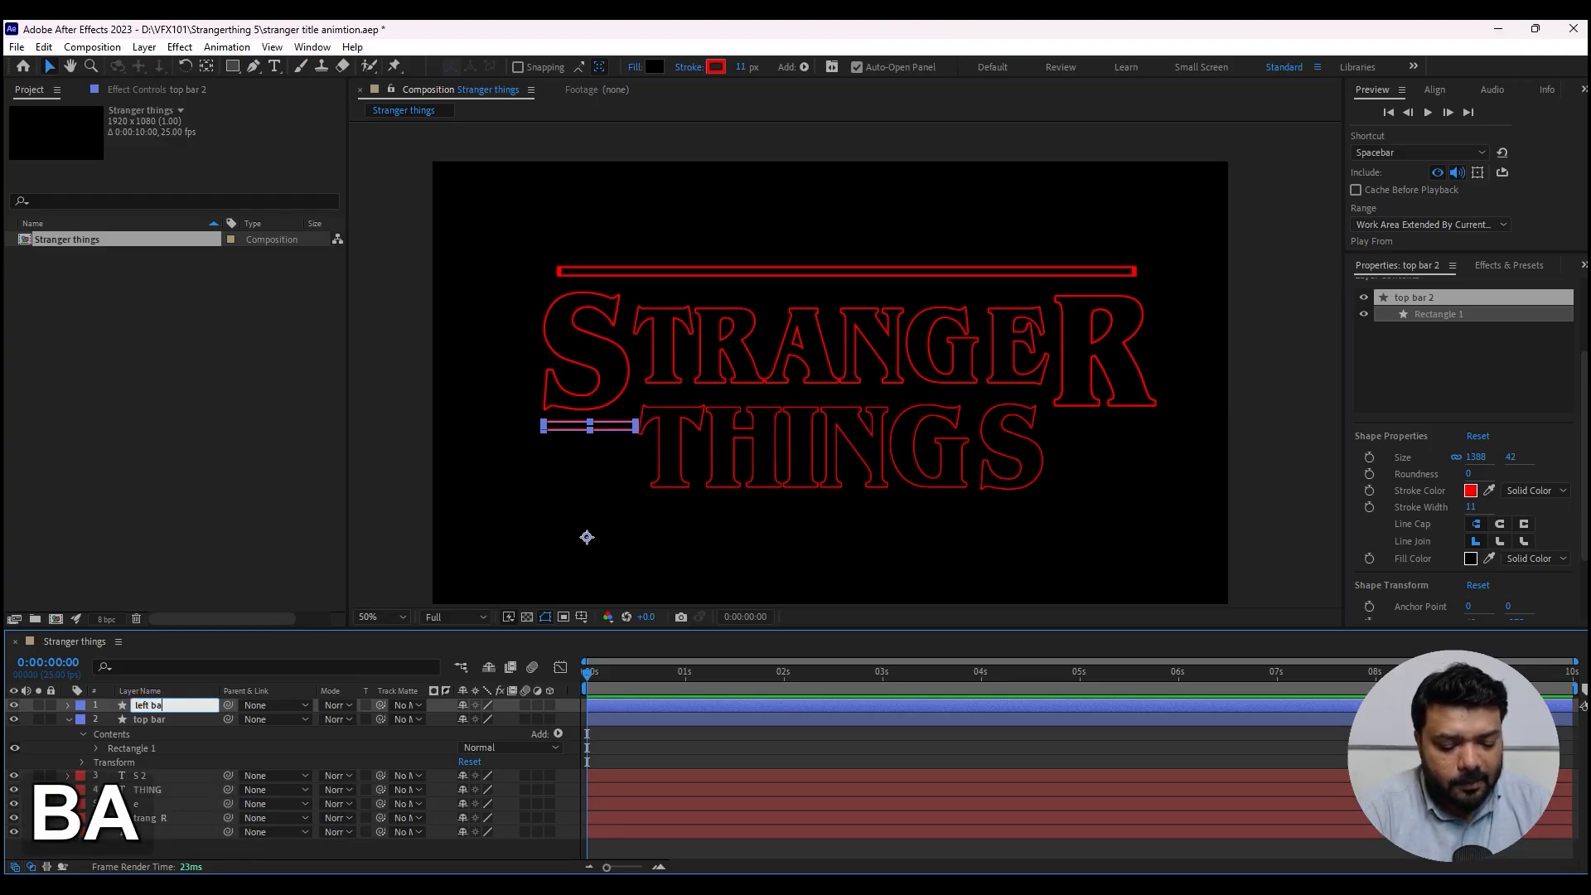
key(Return)
- Duplicate the left bar layer and rename the copy as "right bar"
key(ctrl+d)
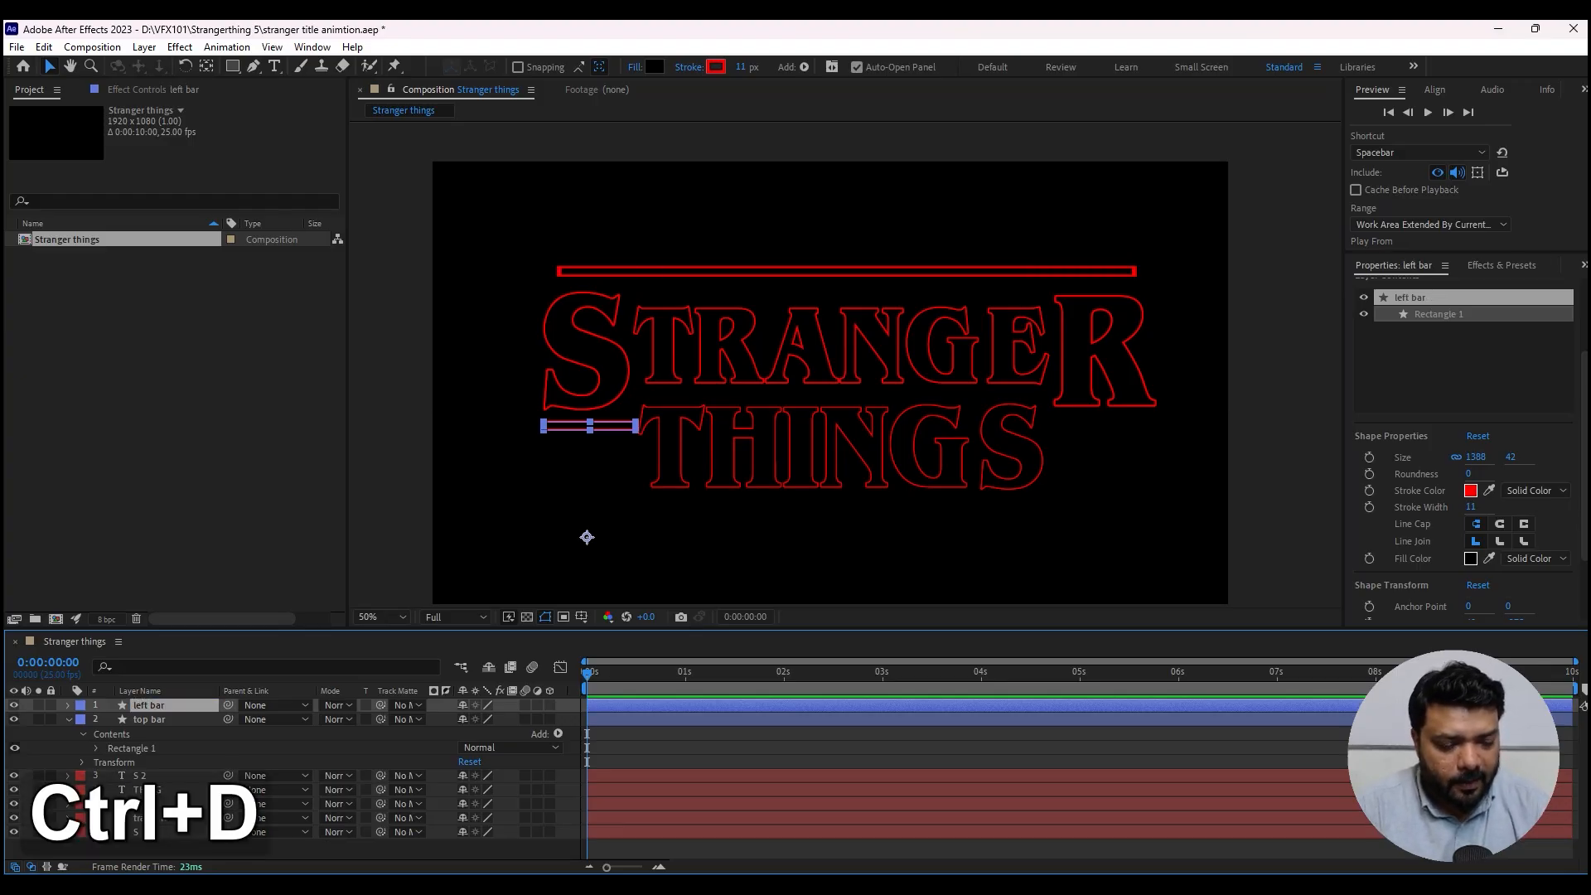
key(Return)
text(r)
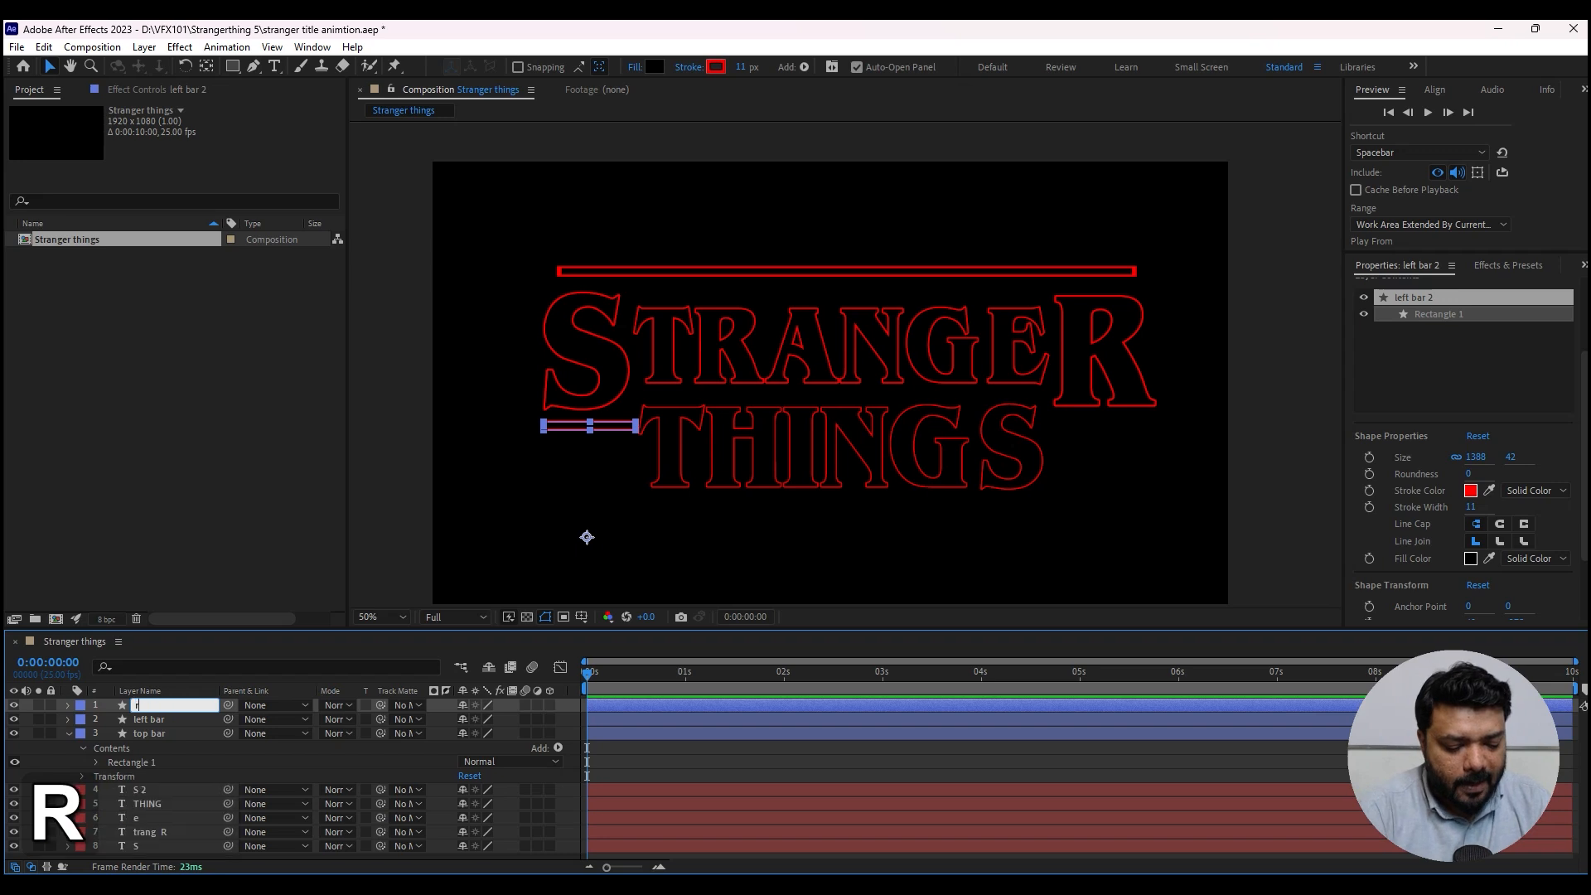
text(ight bar)
key(Return)
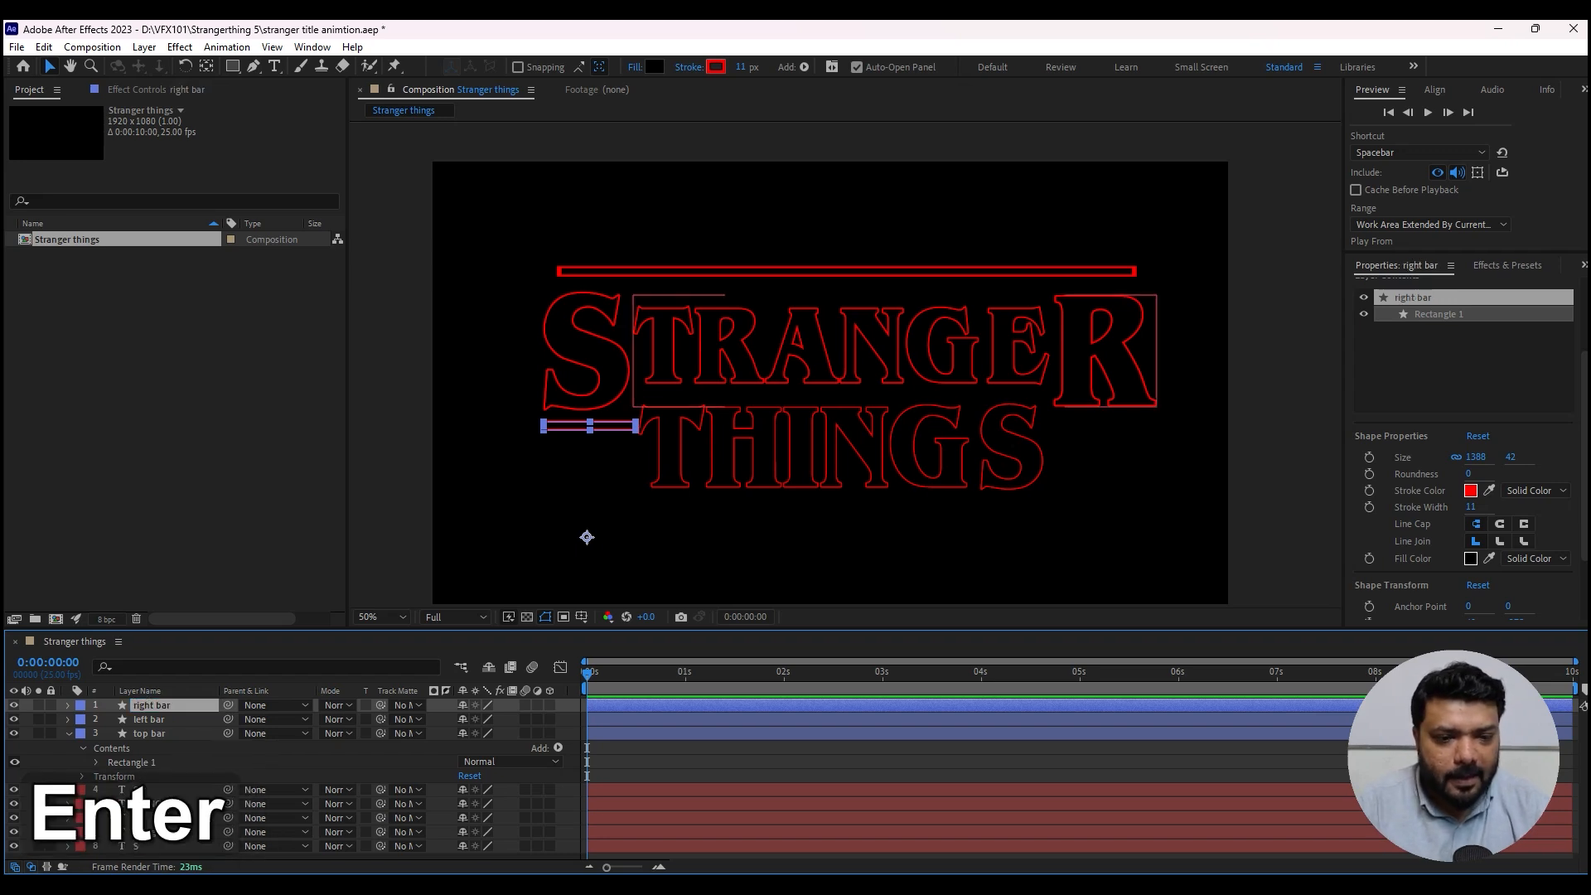
- Move the right bar across and line it up in height against the left bar's end, undoing any accidental move of THING
drag(587, 537, 1096, 536)
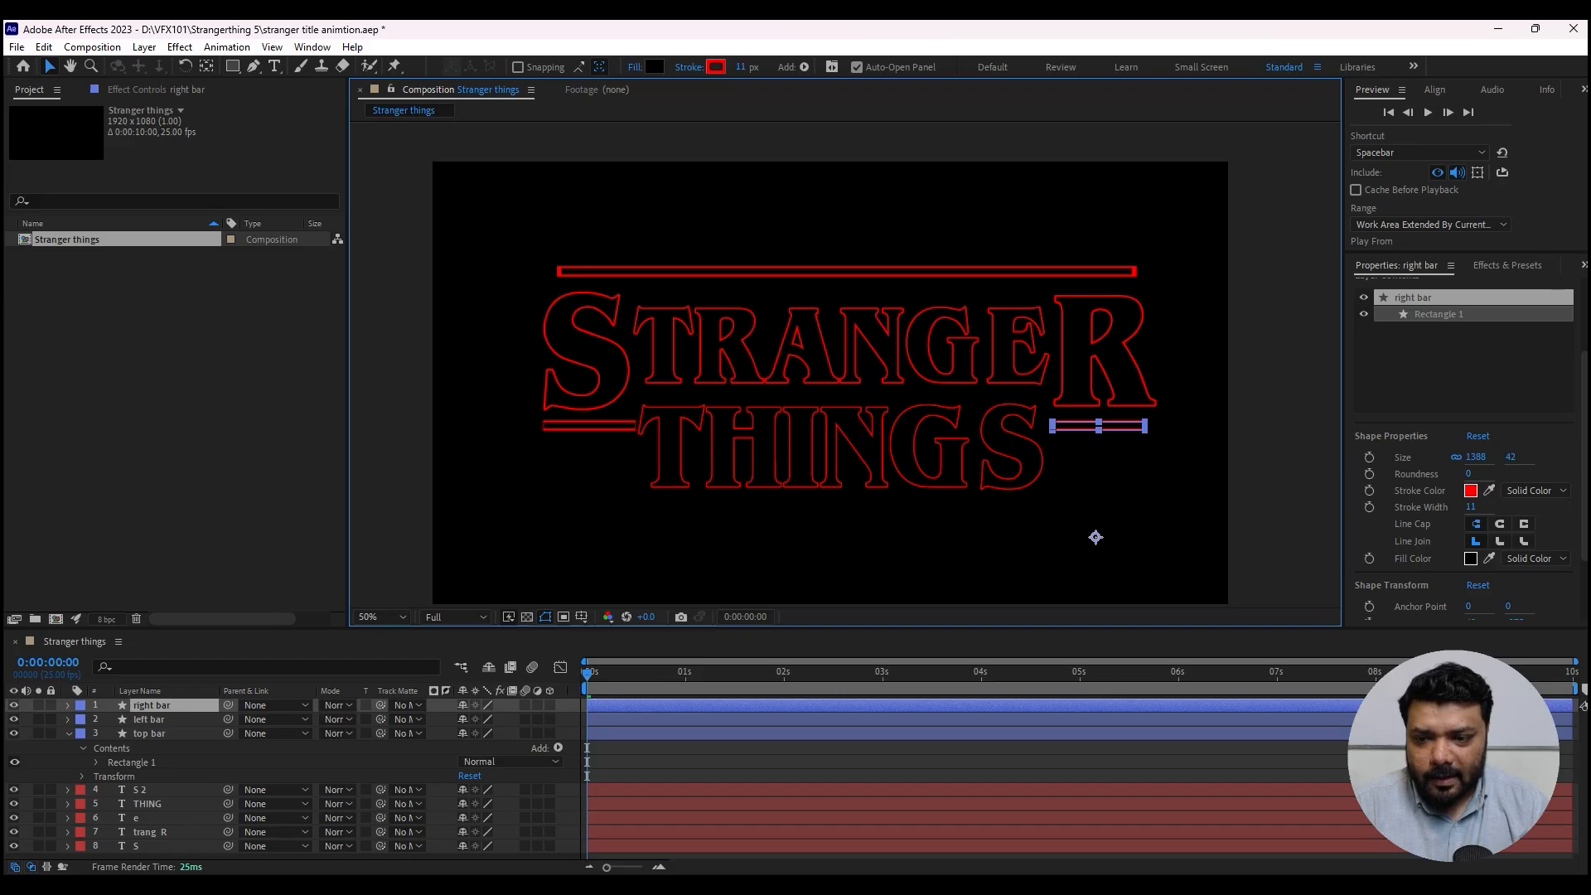
key(period)
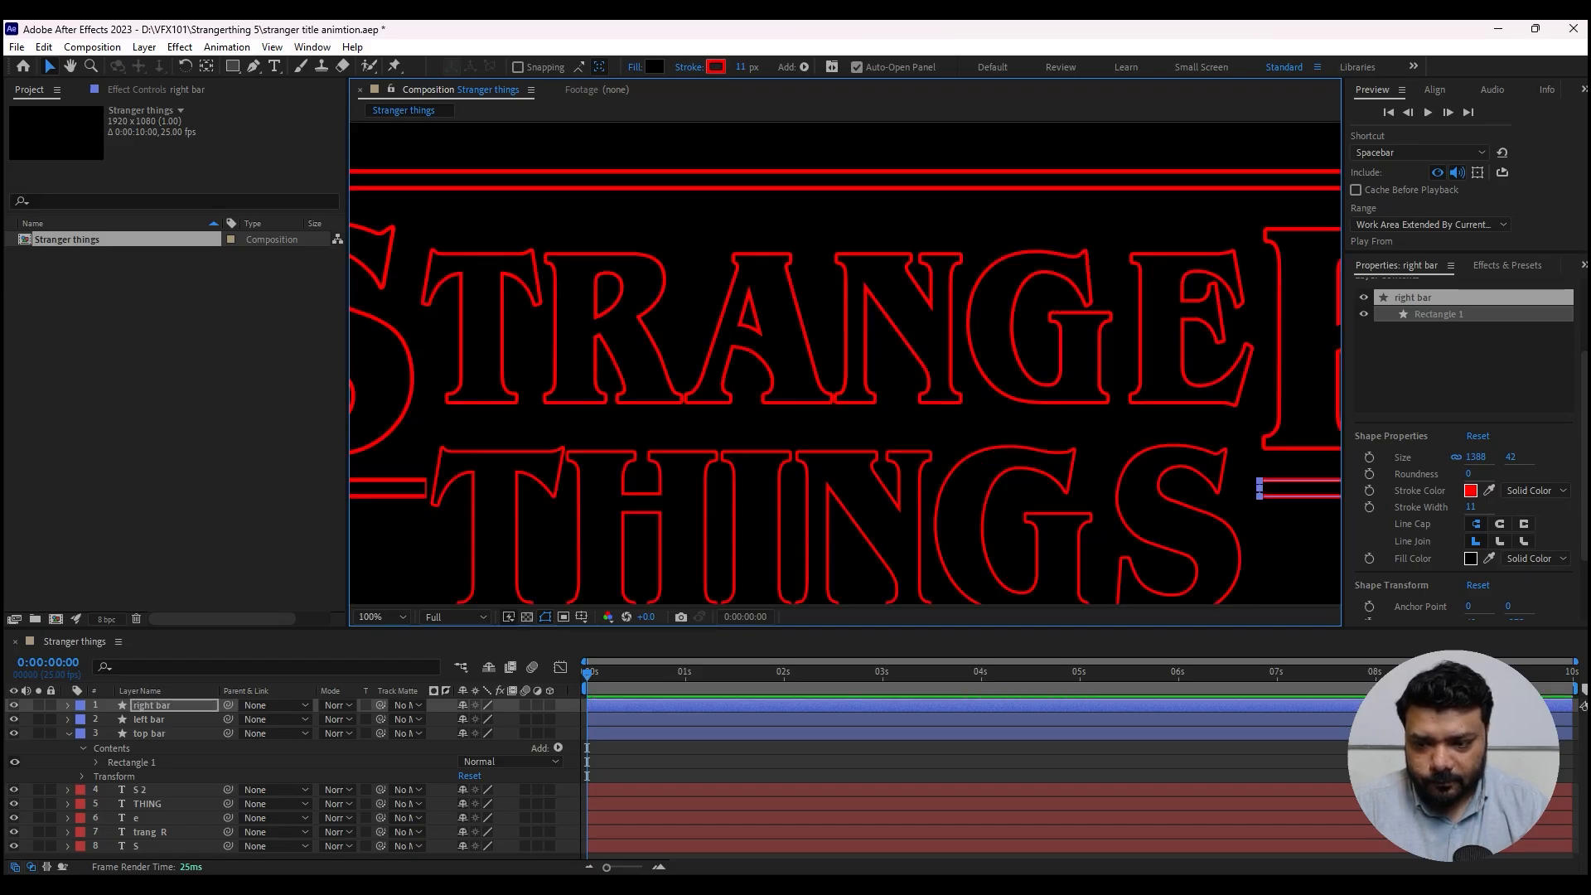
drag(1300, 488, 450, 488)
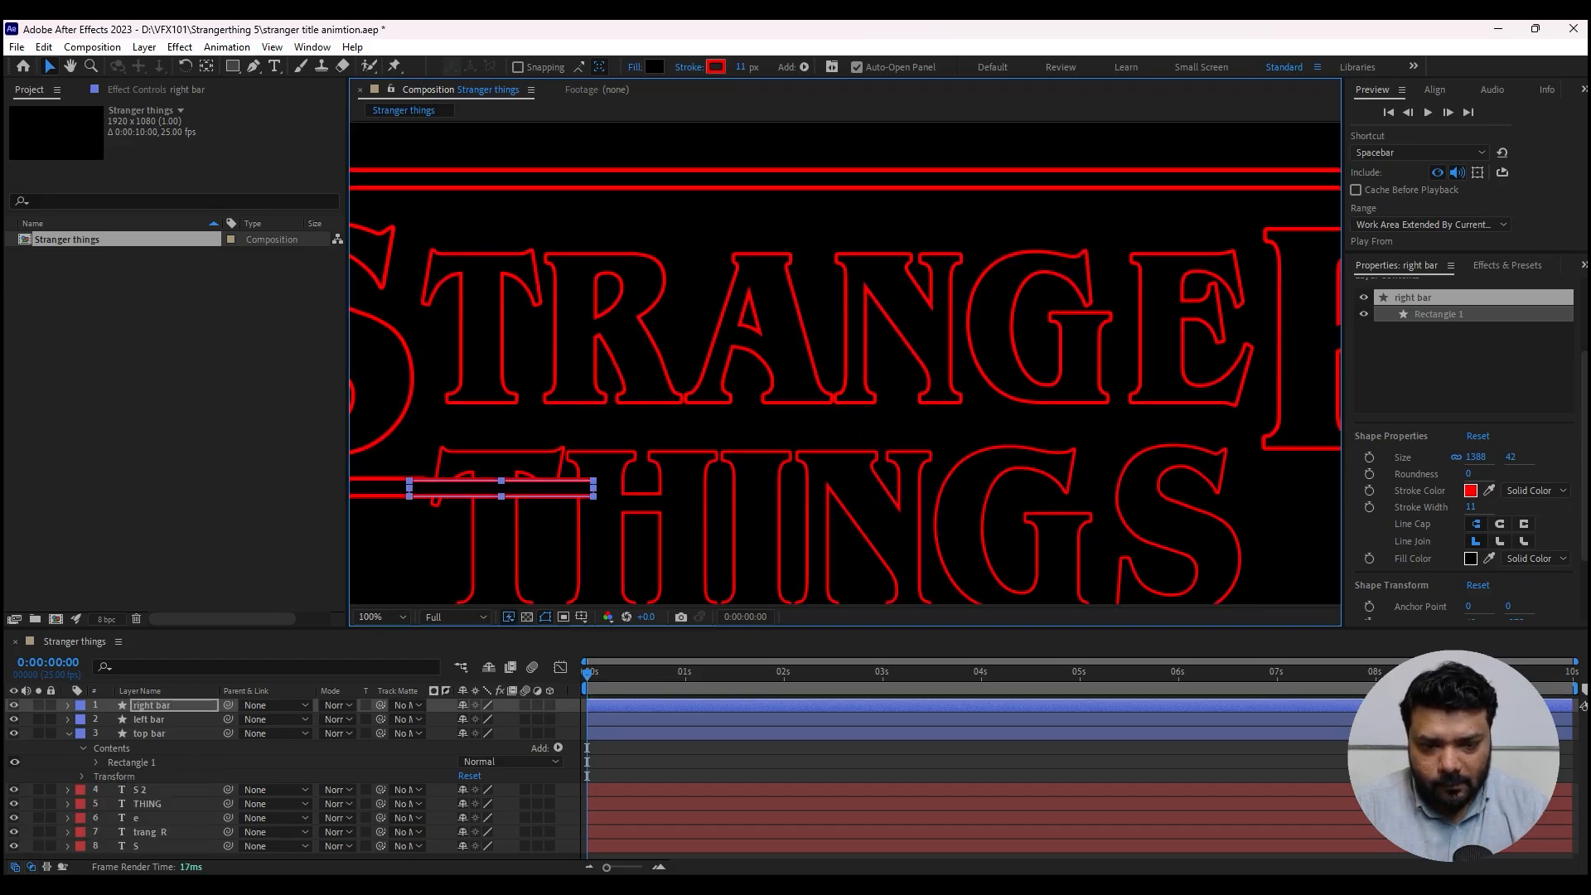
key(Up)
key(Up)
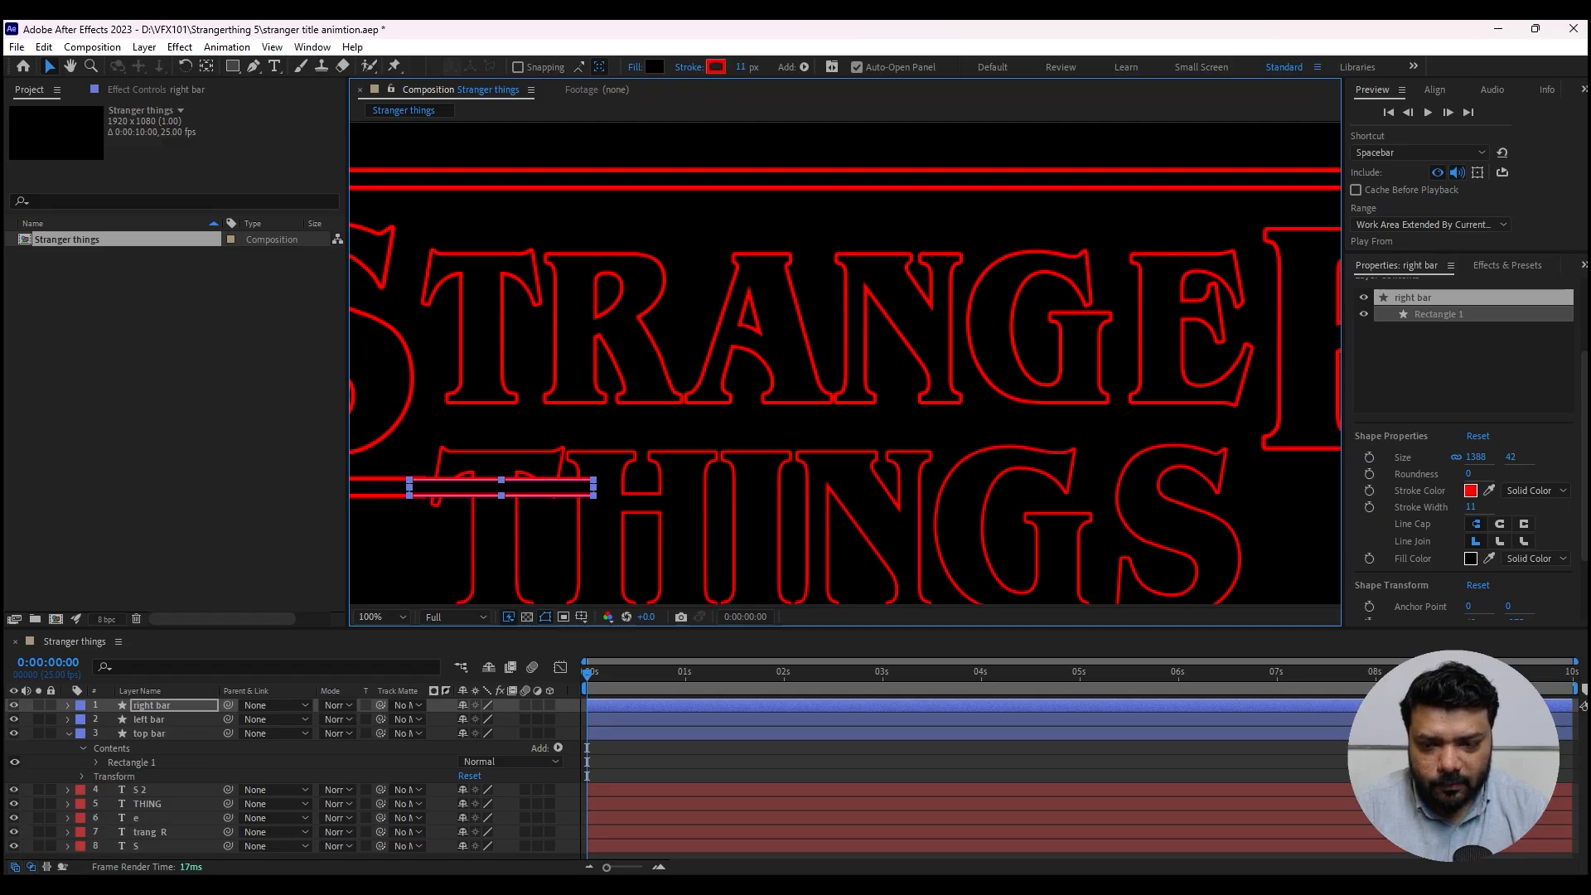
drag(496, 488, 1270, 488)
key(ctrl+z)
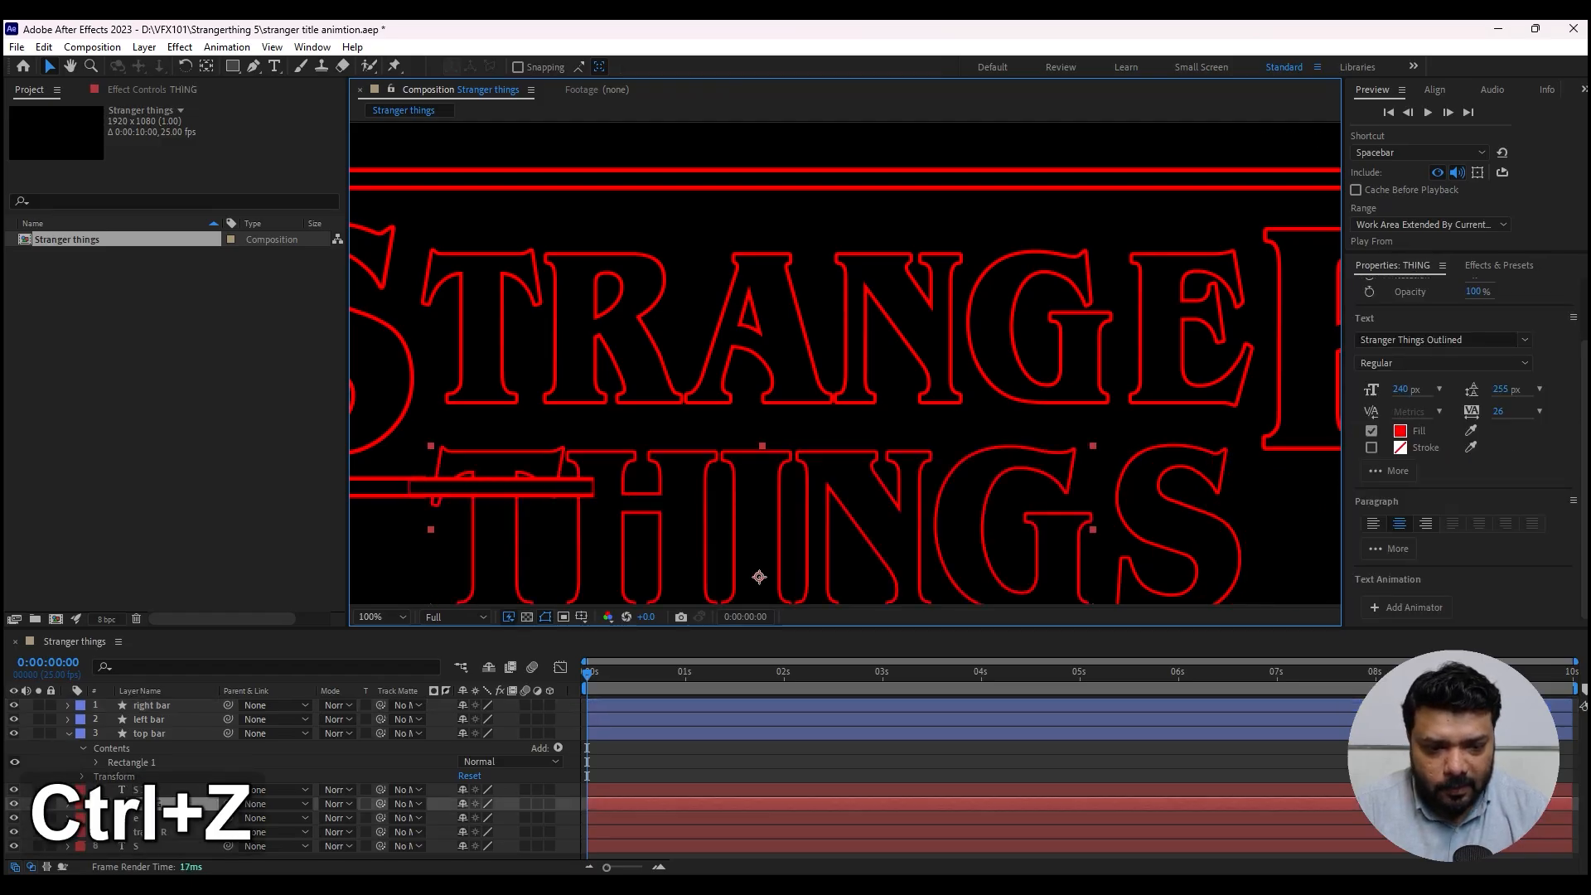
- Shift the right bar horizontally to a position of 1611.5 beneath the large R, checking its placement against the reference title
click(426, 489)
key(p)
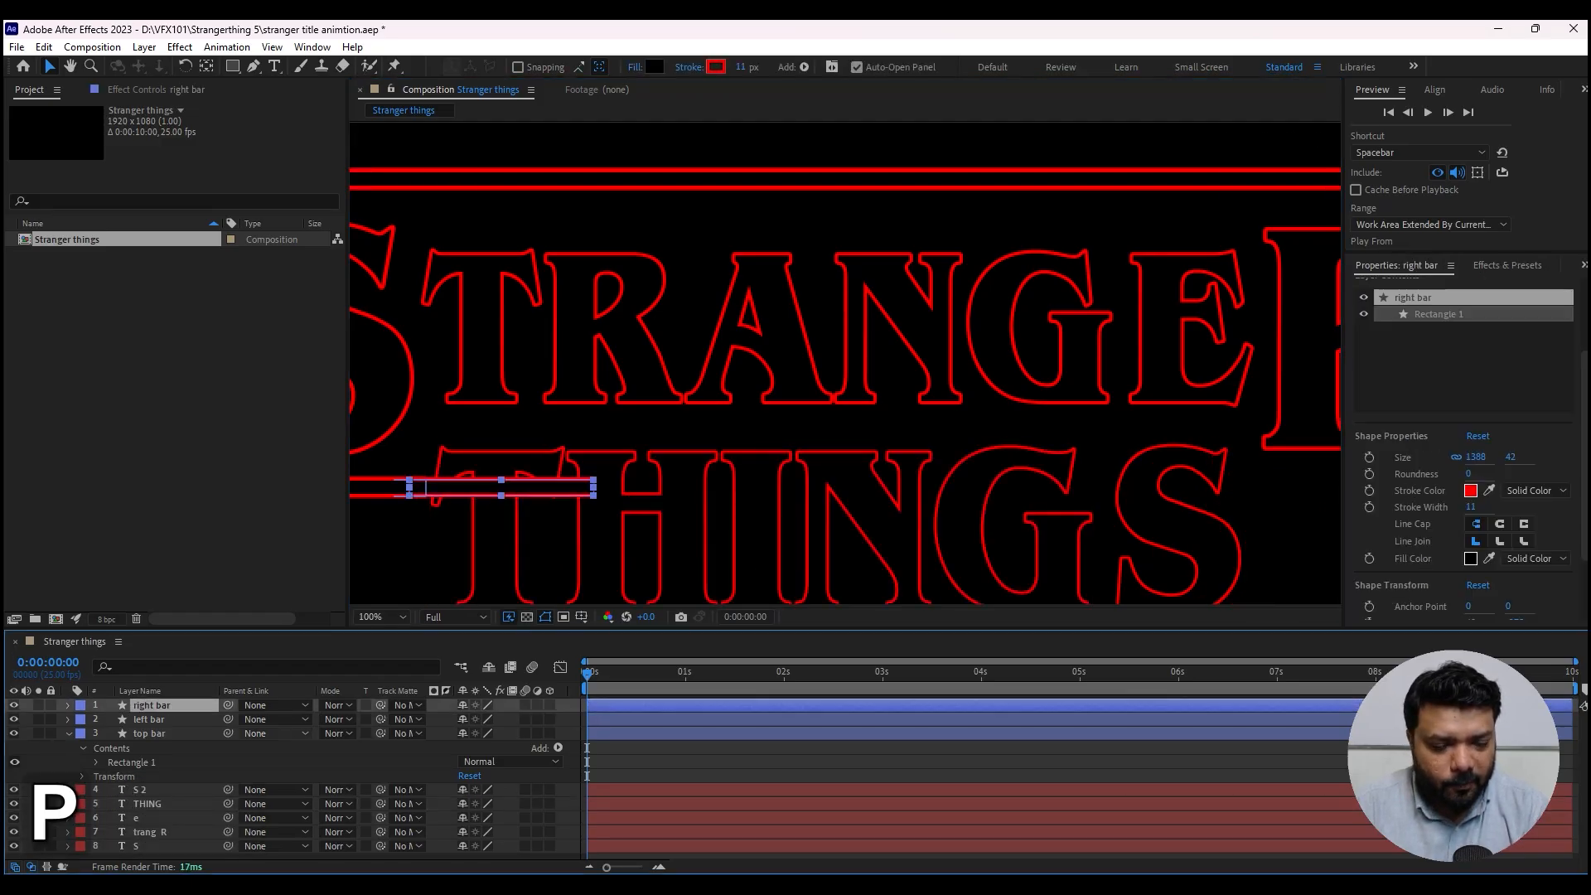
drag(468, 718, 547, 718)
key(space)
drag(1226, 489, 915, 443)
key(alt+Tab)
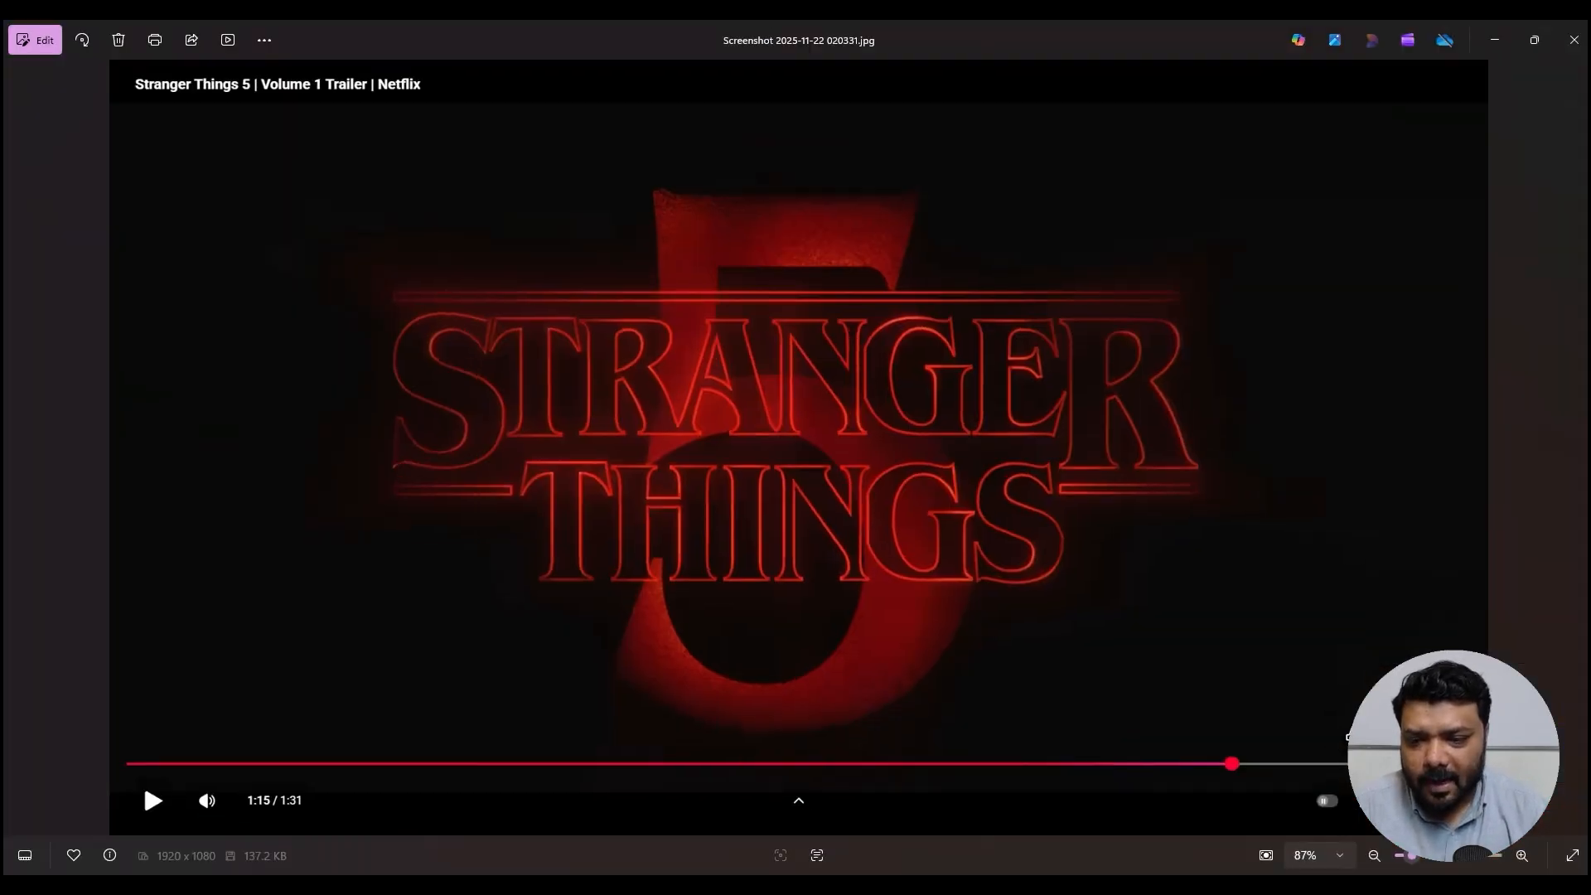
key(alt+Tab)
drag(916, 443, 938, 443)
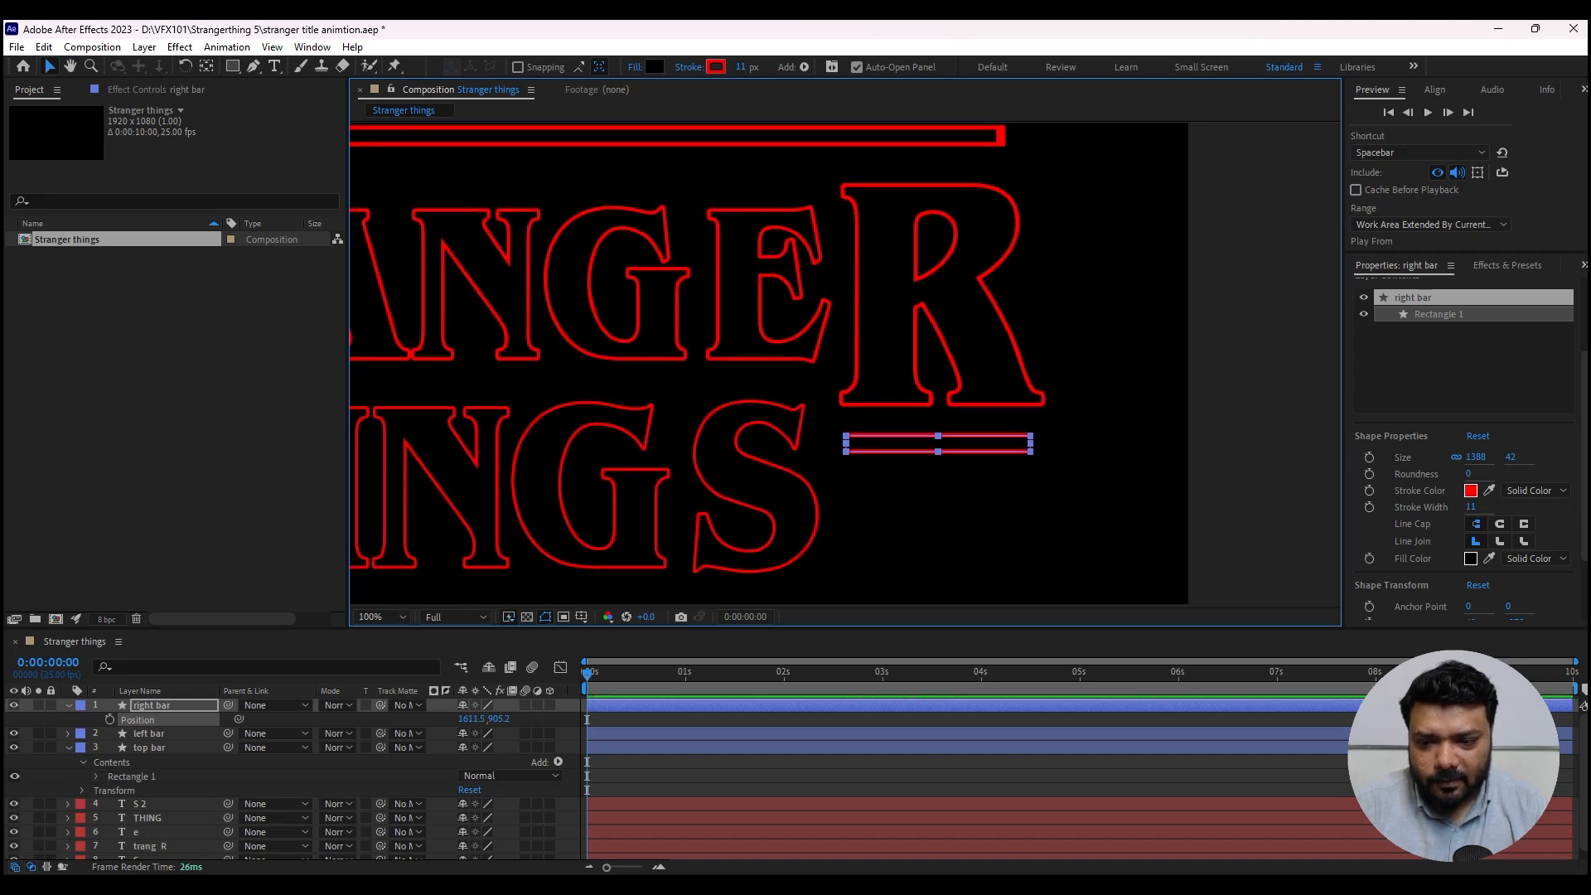
- Widen the right bar beneath the large R so it extends slightly past the letter, with a horizontal position of 1628.5
mouse_move(1030, 443)
mouse_down()
mouse_move(1052, 443)
mouse_move(1008, 443)
mouse_up()
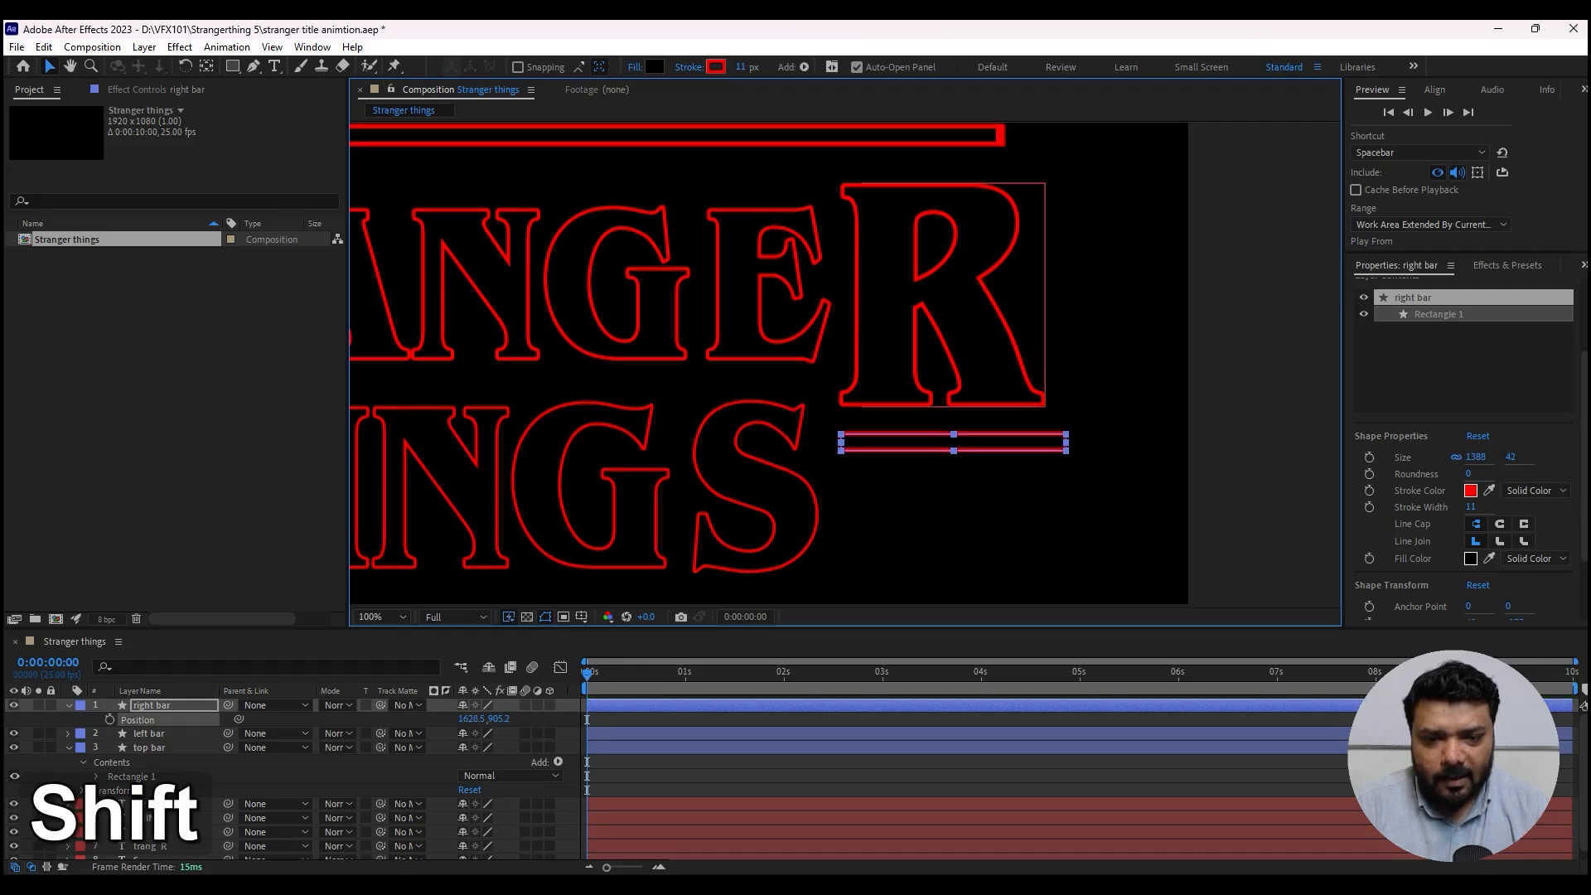
drag(758, 484, 1060, 439)
scroll(1060, 439, down, 1)
- Nudge the THING and S 2 text layers together to the right until the word sits evenly between the left and right bars
click(950, 404)
shift+click(862, 404)
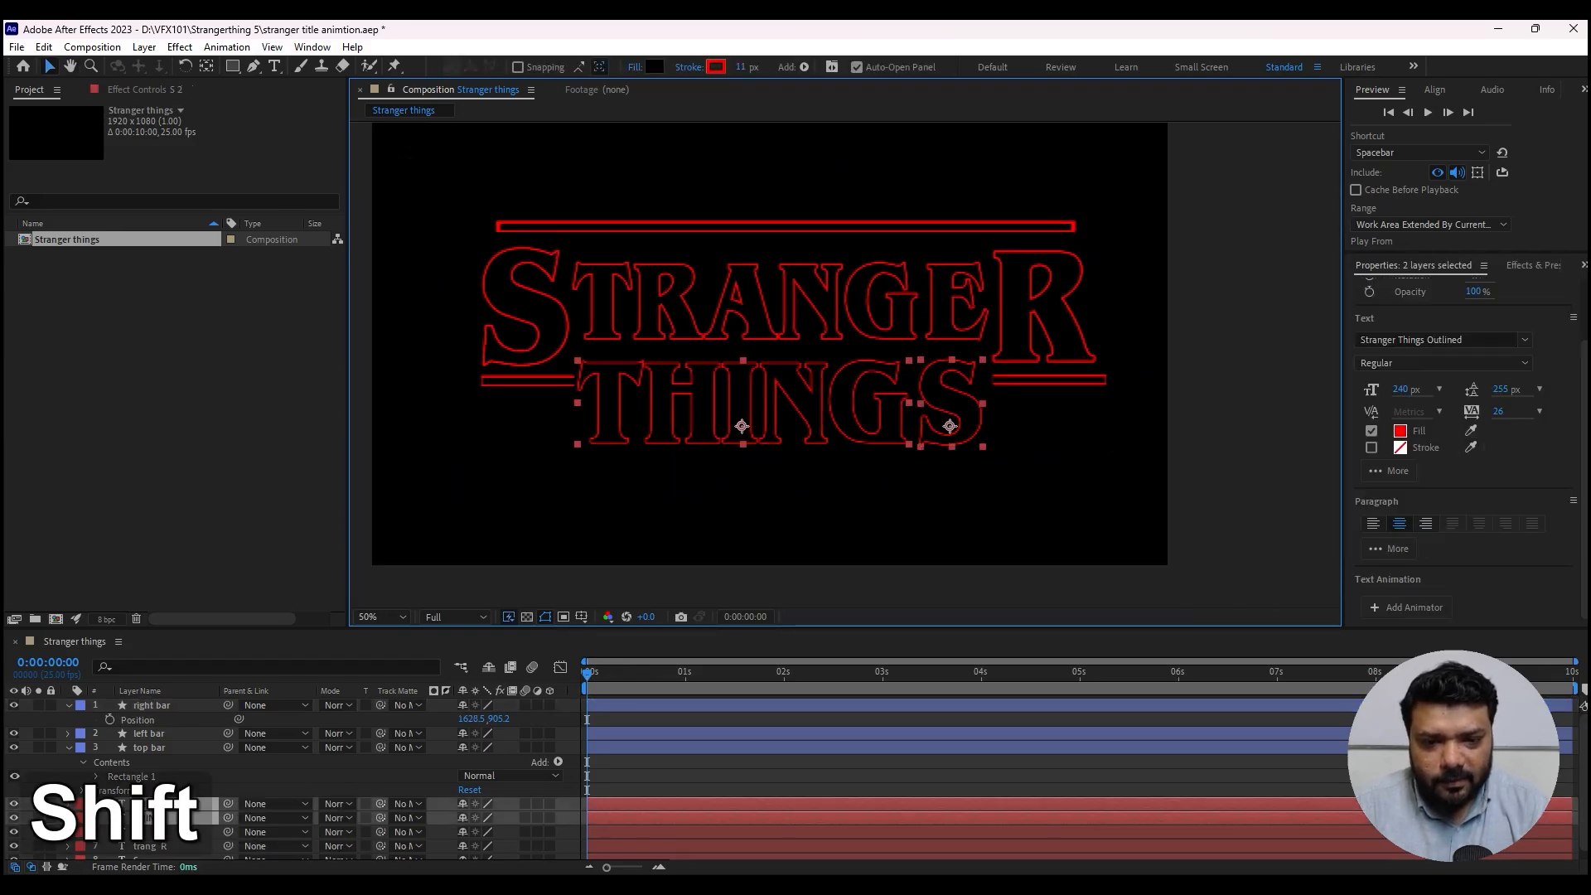
key(Right)
key(Right)
key(Right)
key(Right)
key(Right)
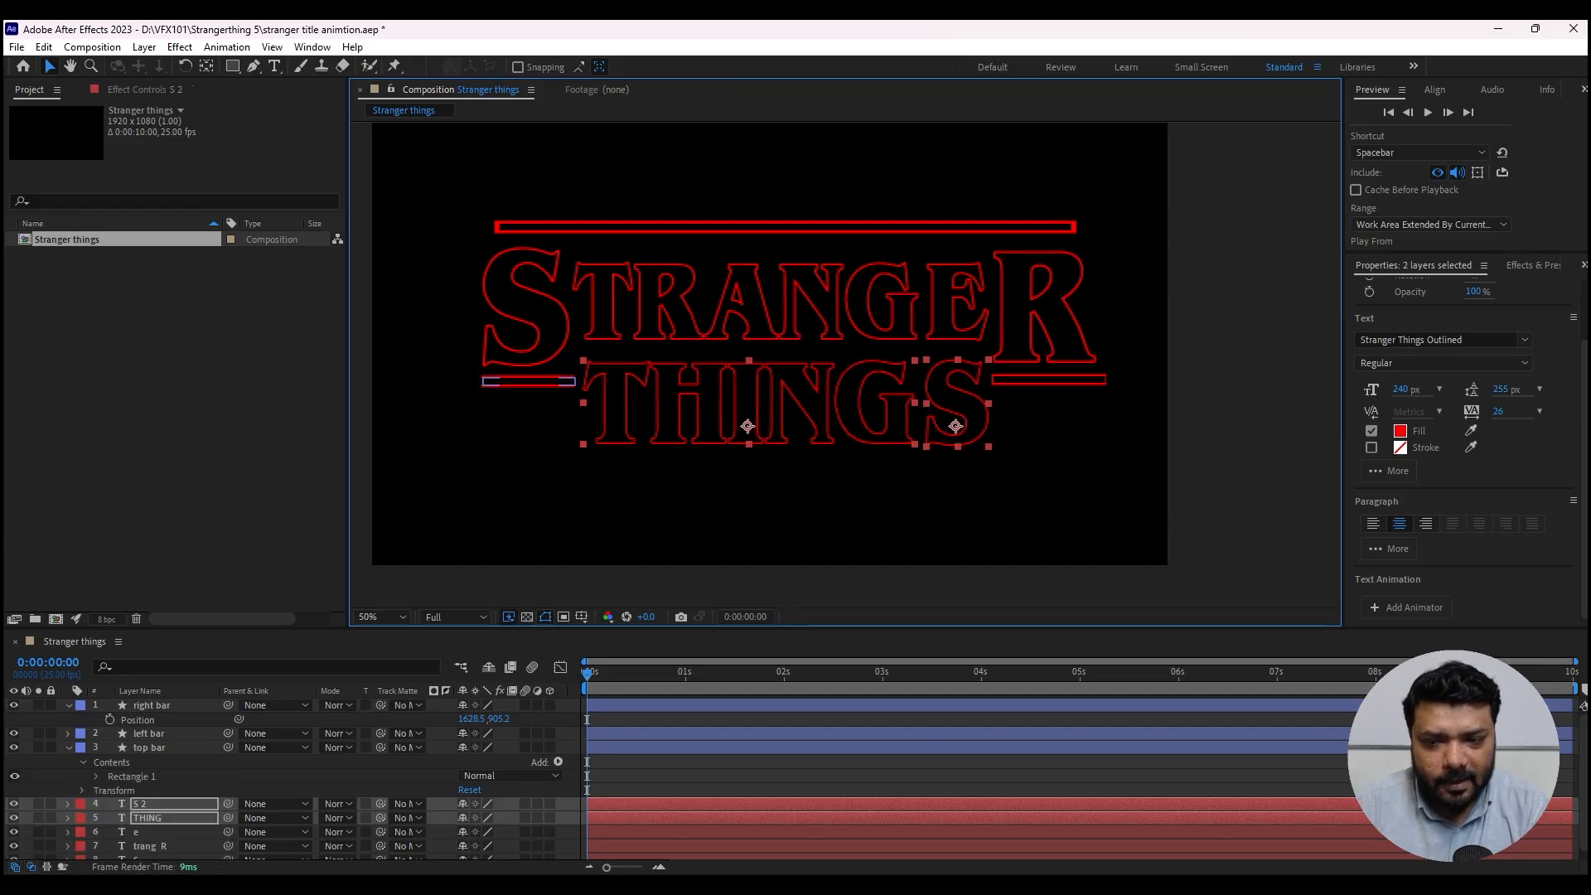
key(Left)
key(Left)
key(Left)
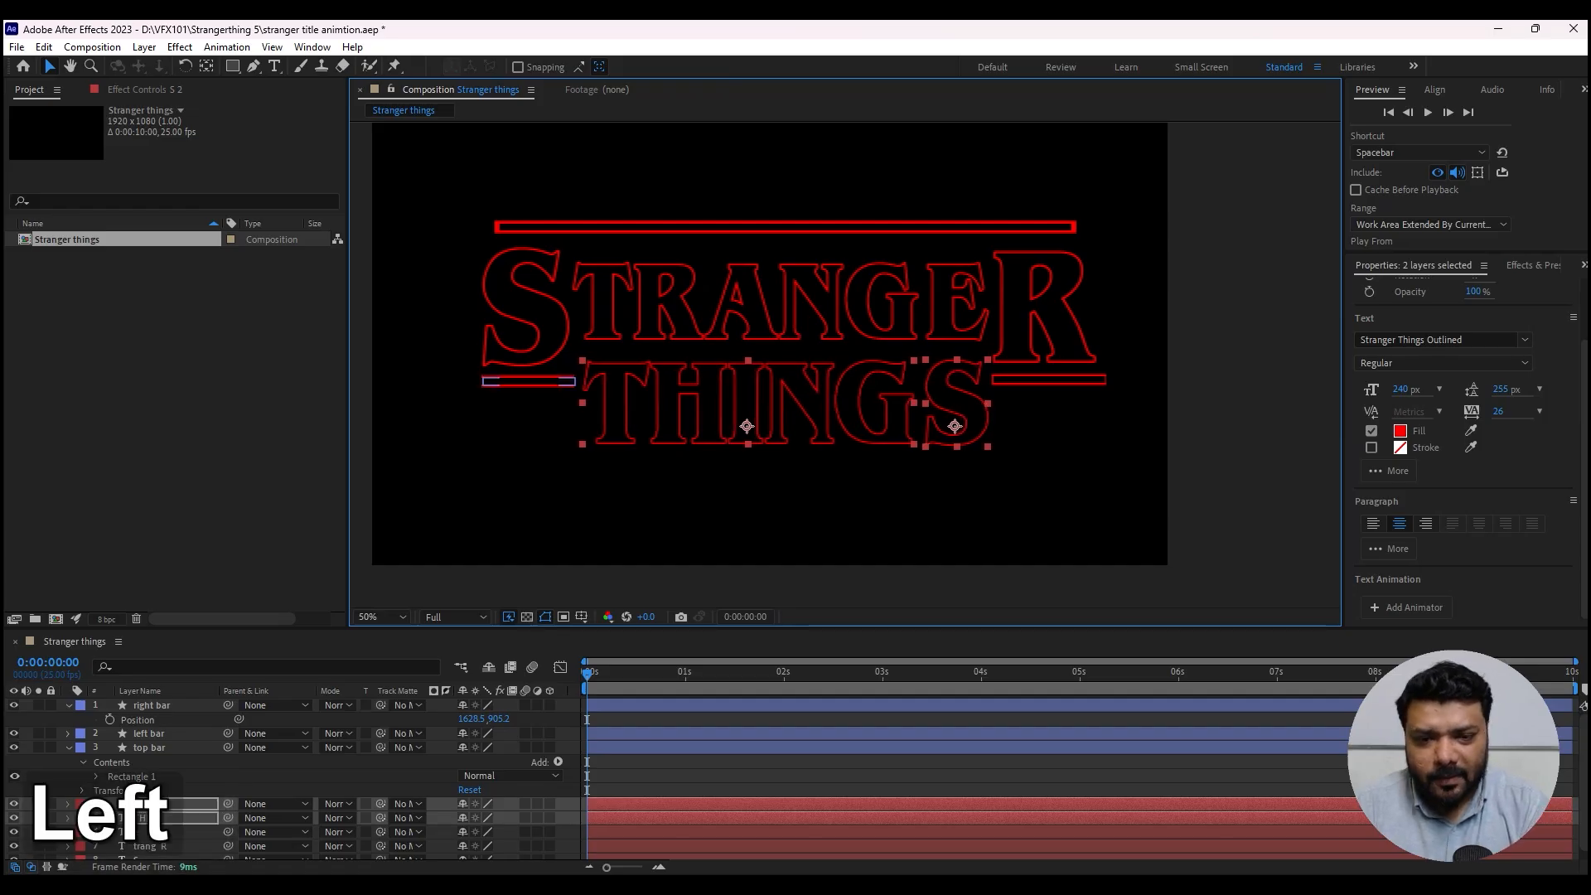
key(Right)
key(Right)
click(580, 488)
- Save the project and collapse the expanded layer properties in the timeline
drag(629, 331, 716, 388)
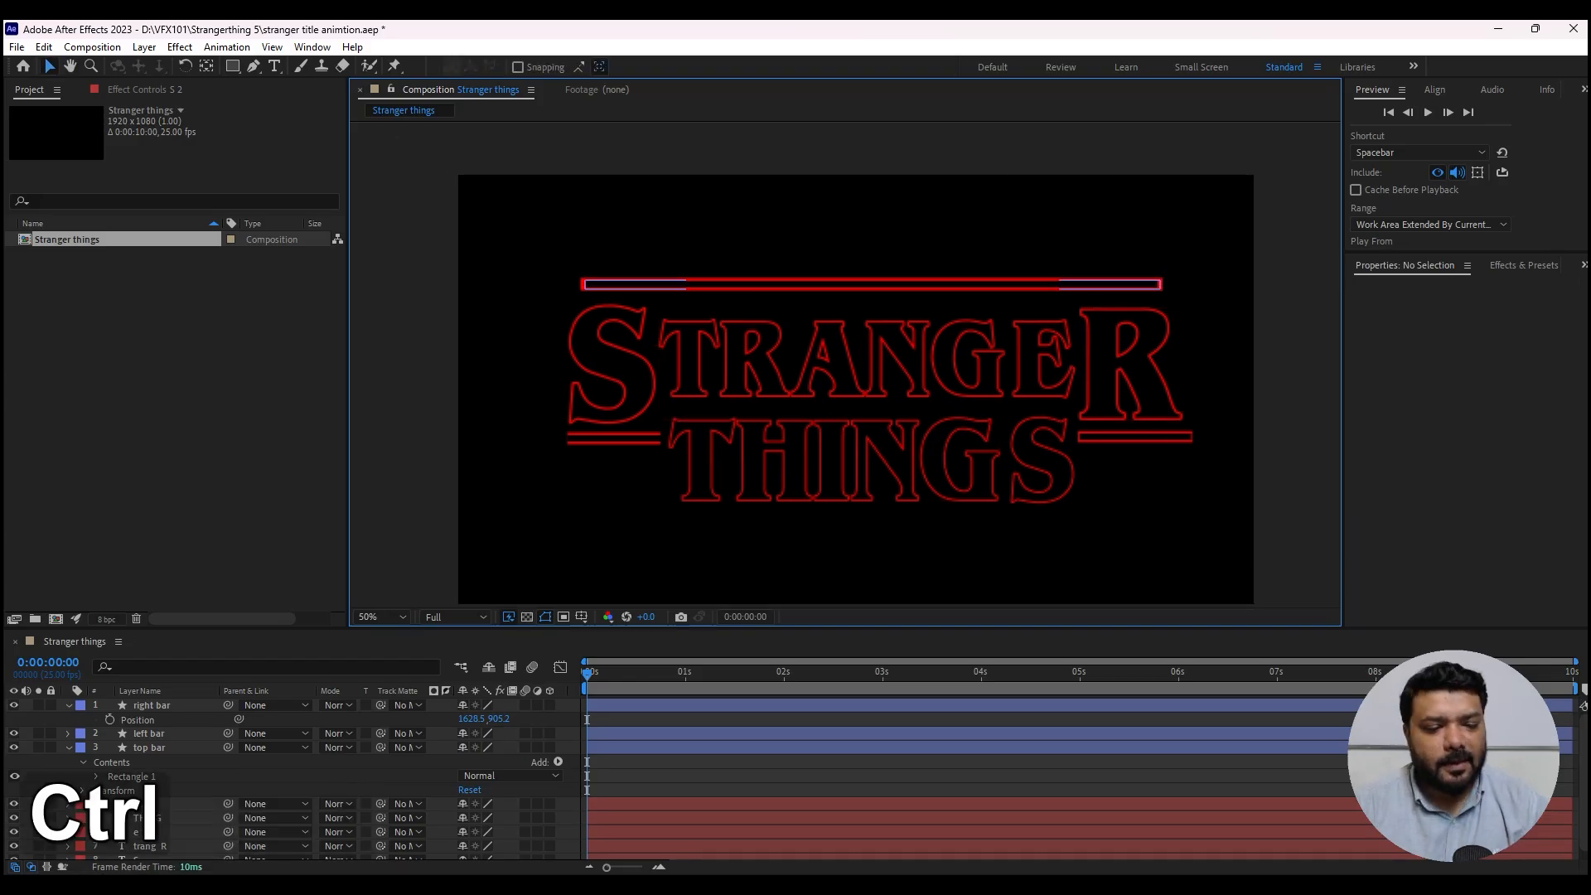
key(ctrl+s)
click(68, 733)
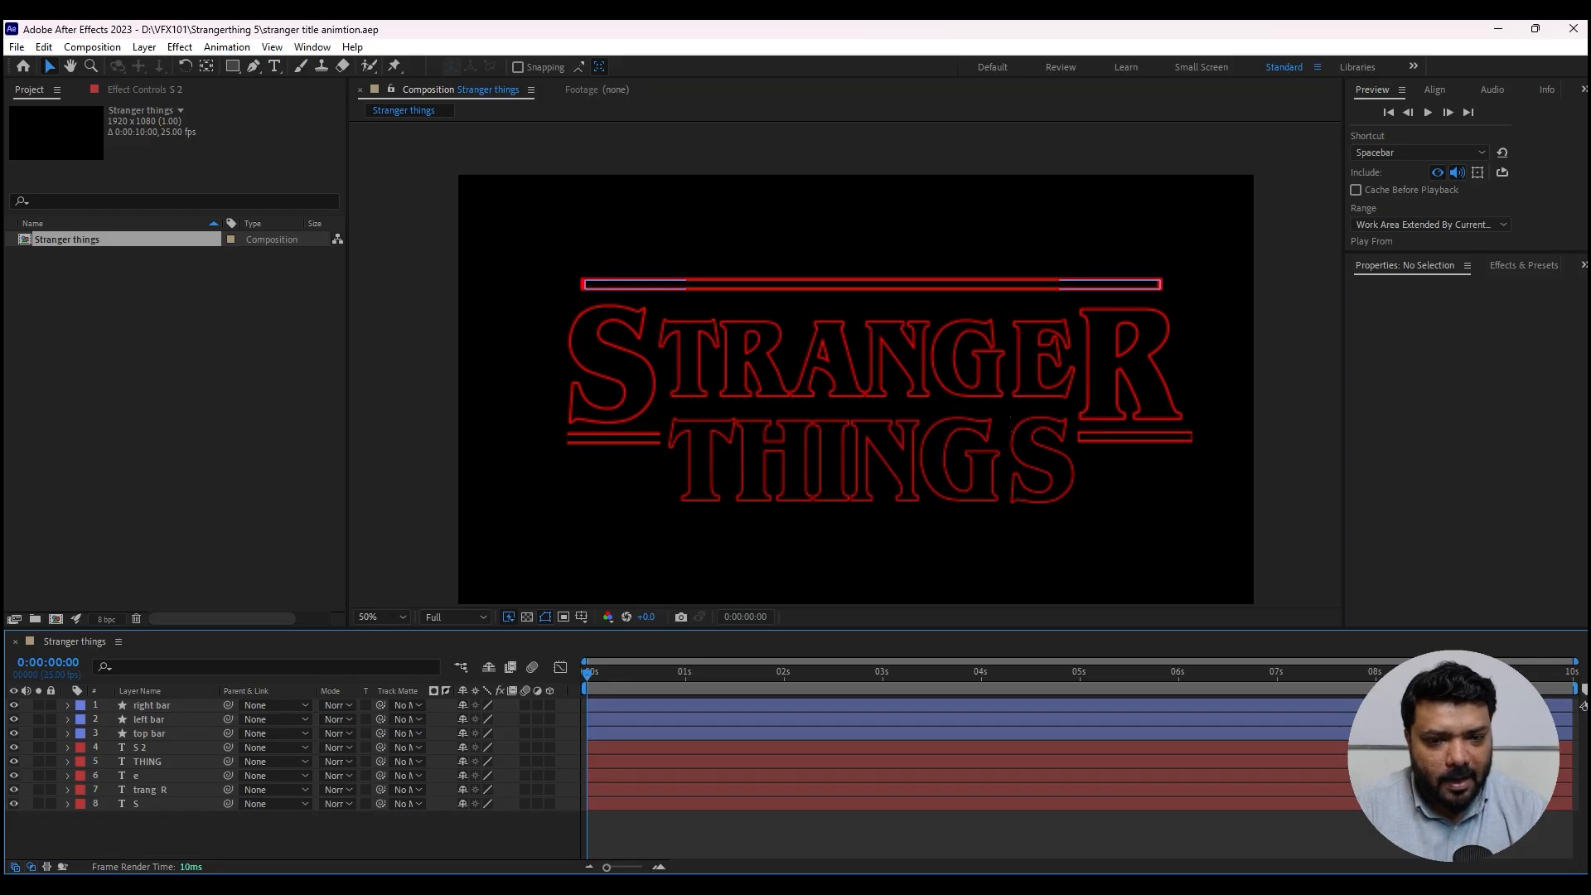
- Unlink the top bar's scale dimensions and keyframe its horizontal scale at 0% at the start of the timeline
click(977, 284)
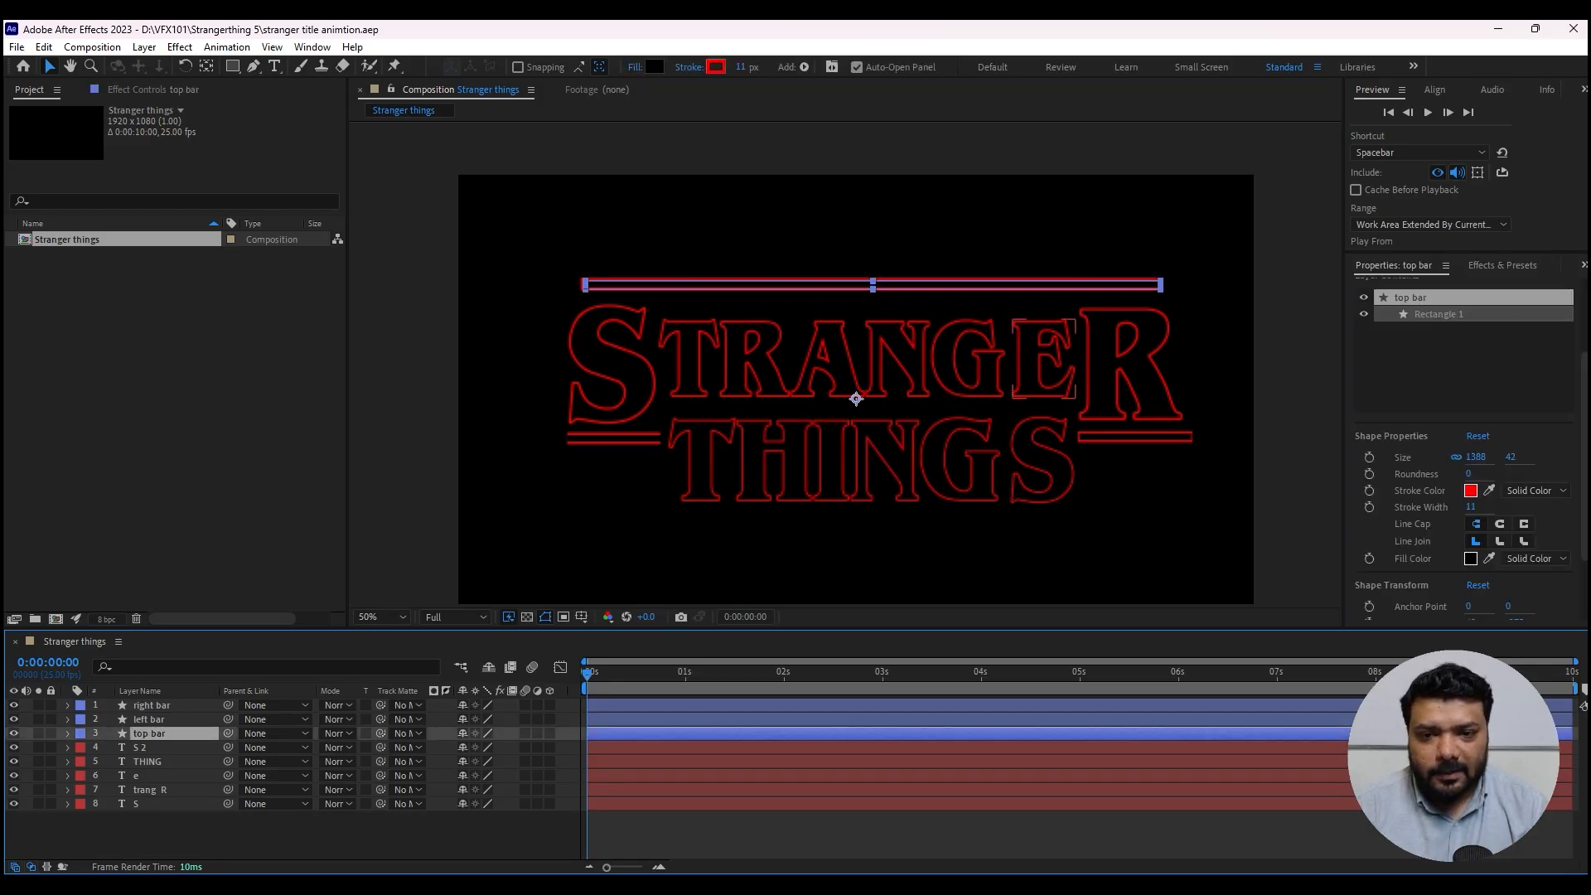
key(s)
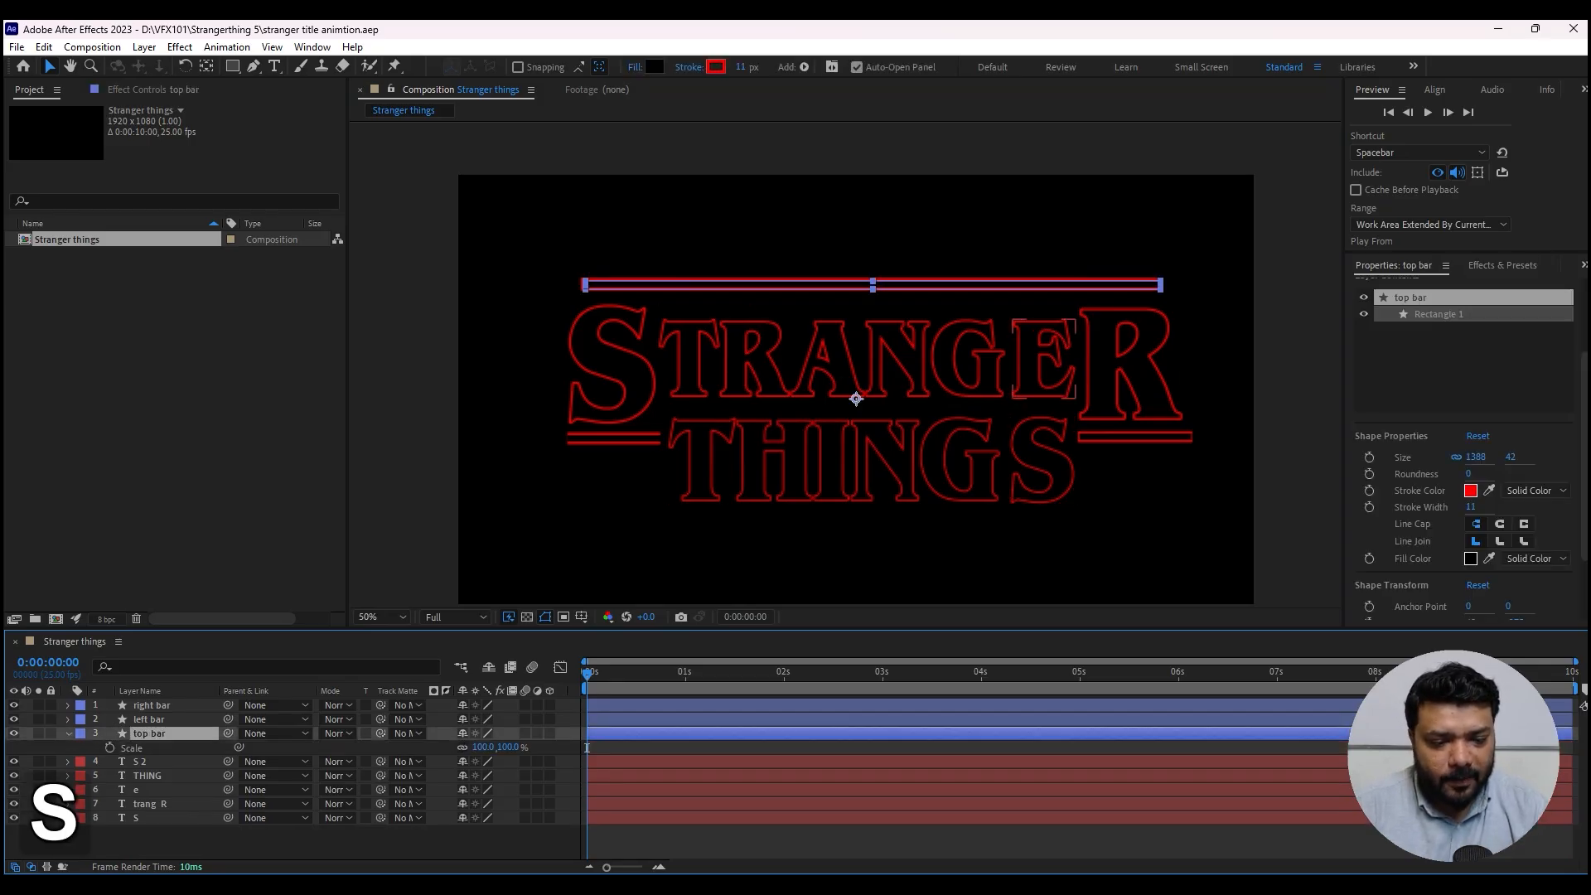
mouse_move(481, 747)
mouse_down()
mouse_move(396, 747)
mouse_move(478, 748)
mouse_up()
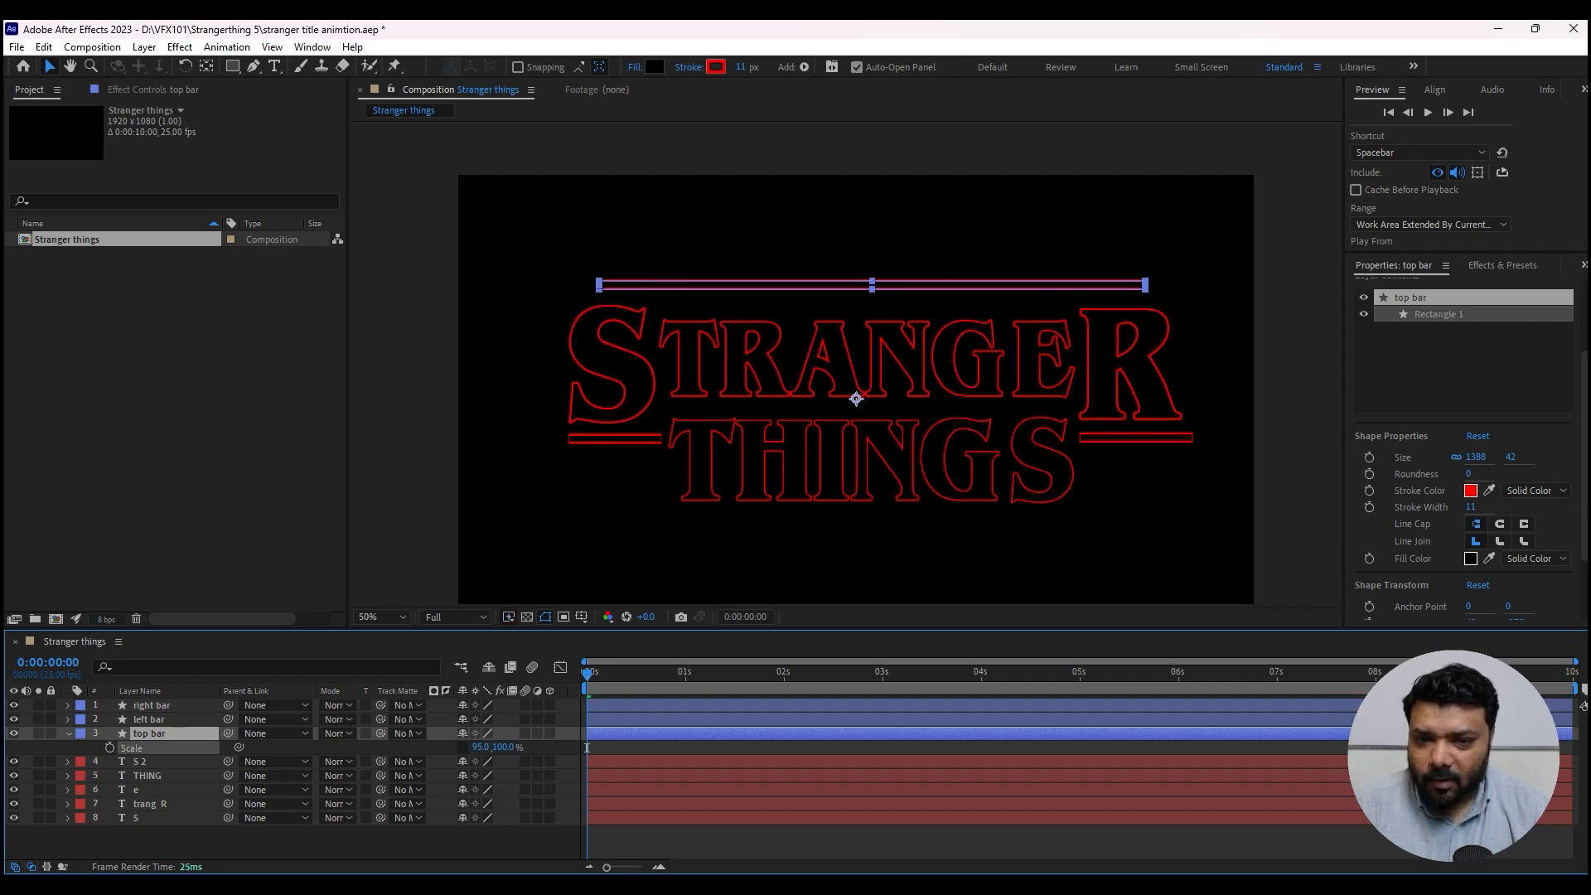
key(ctrl+z)
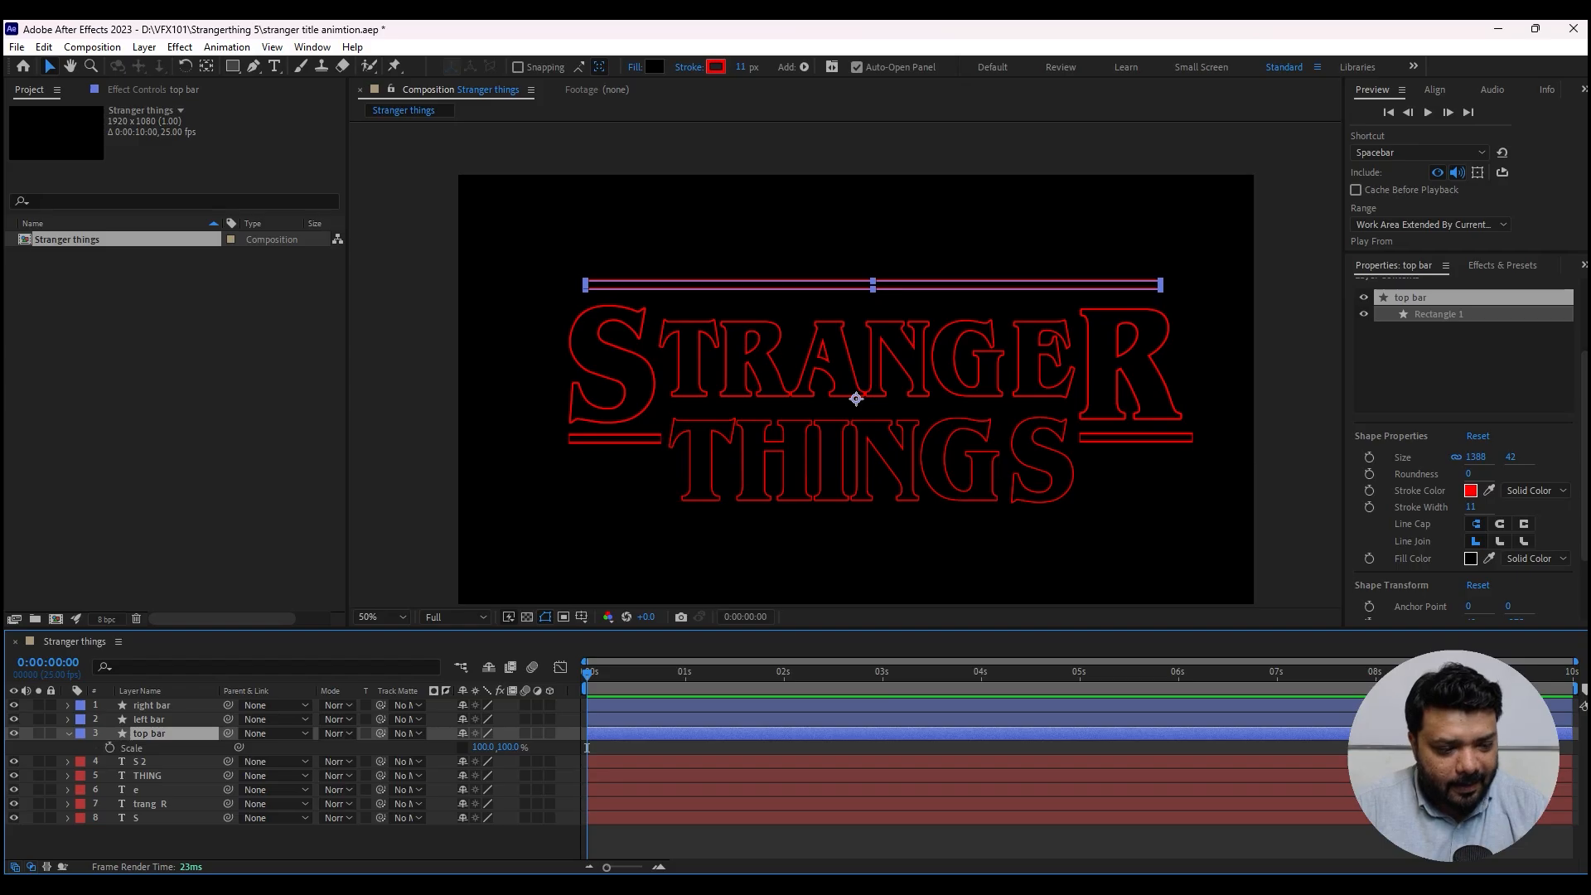
click(109, 747)
text(0)
key(Return)
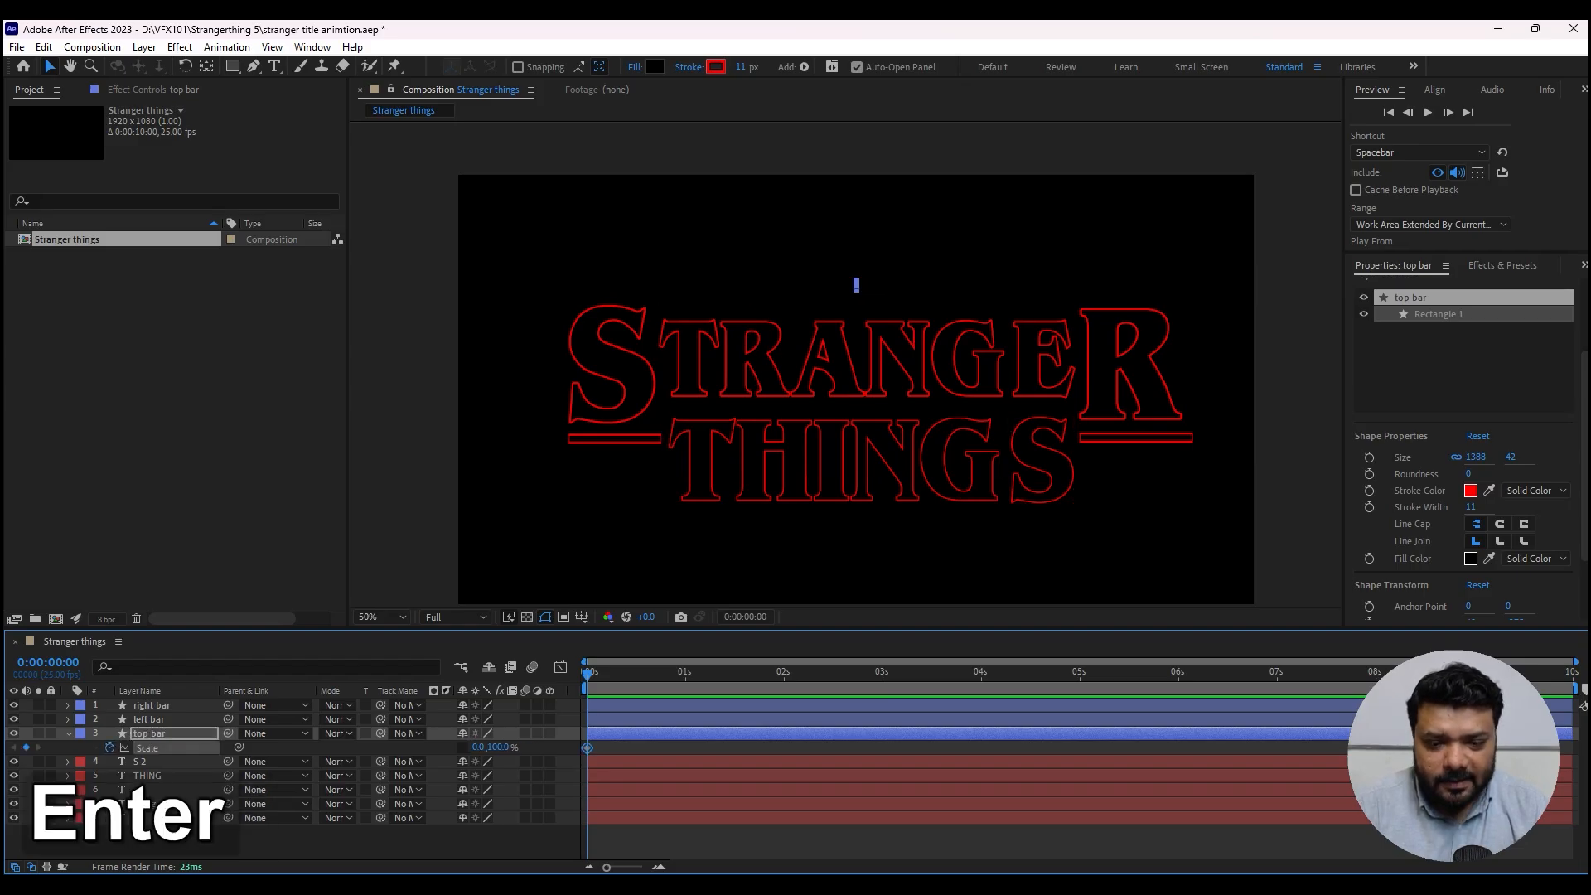
- Keyframe the top bar's horizontal scale at 100% at 0:00:01:01 and preview the growing bar
click(689, 673)
key(ctrl+shift+a)
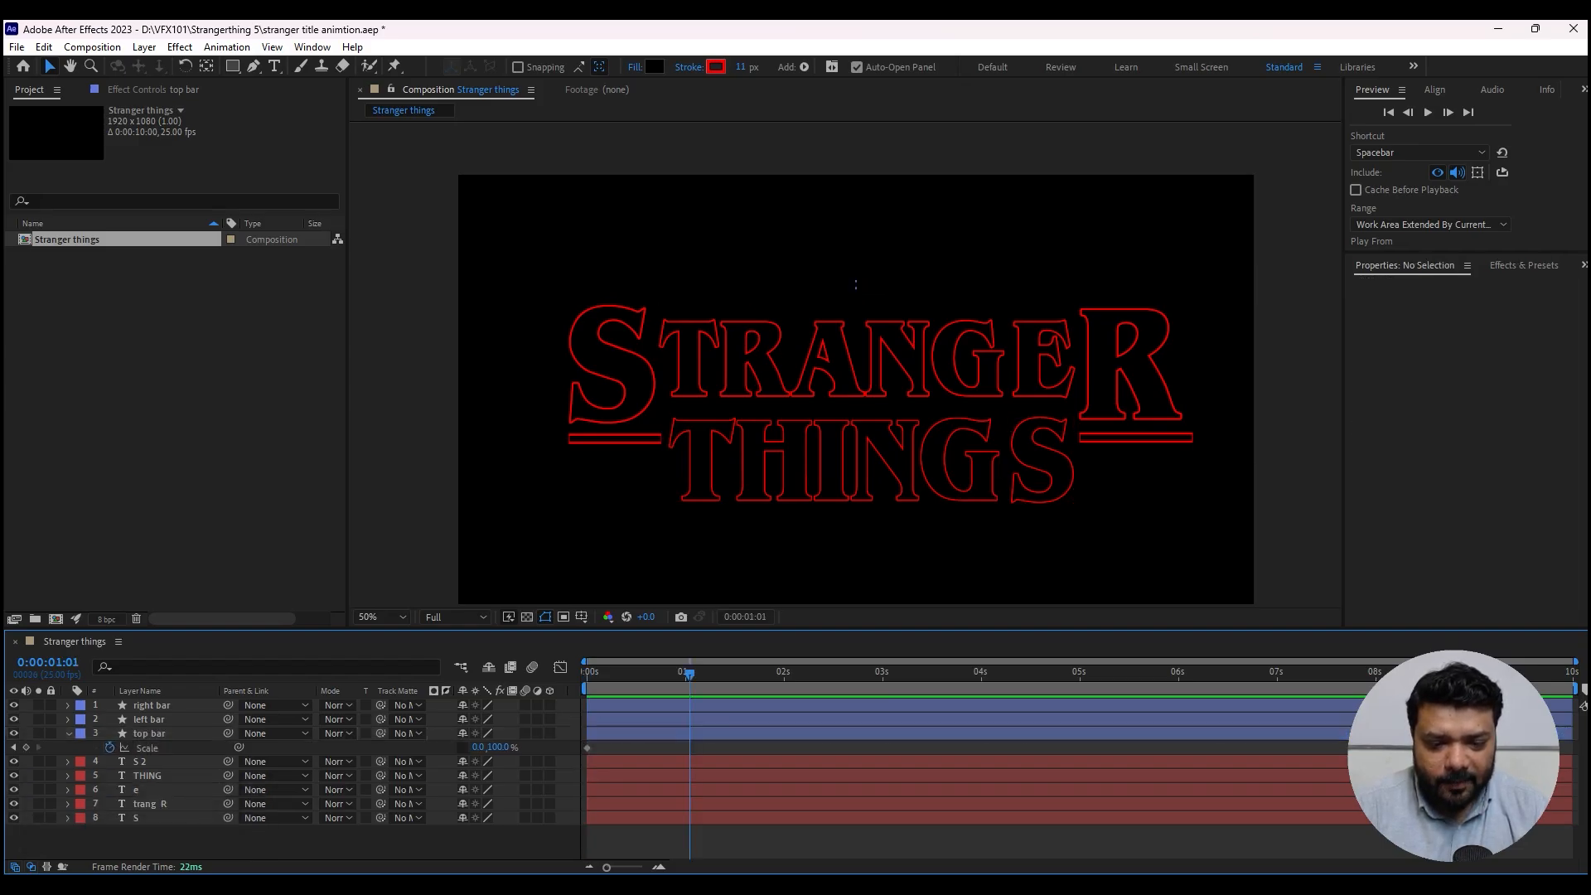
text(100)
key(Return)
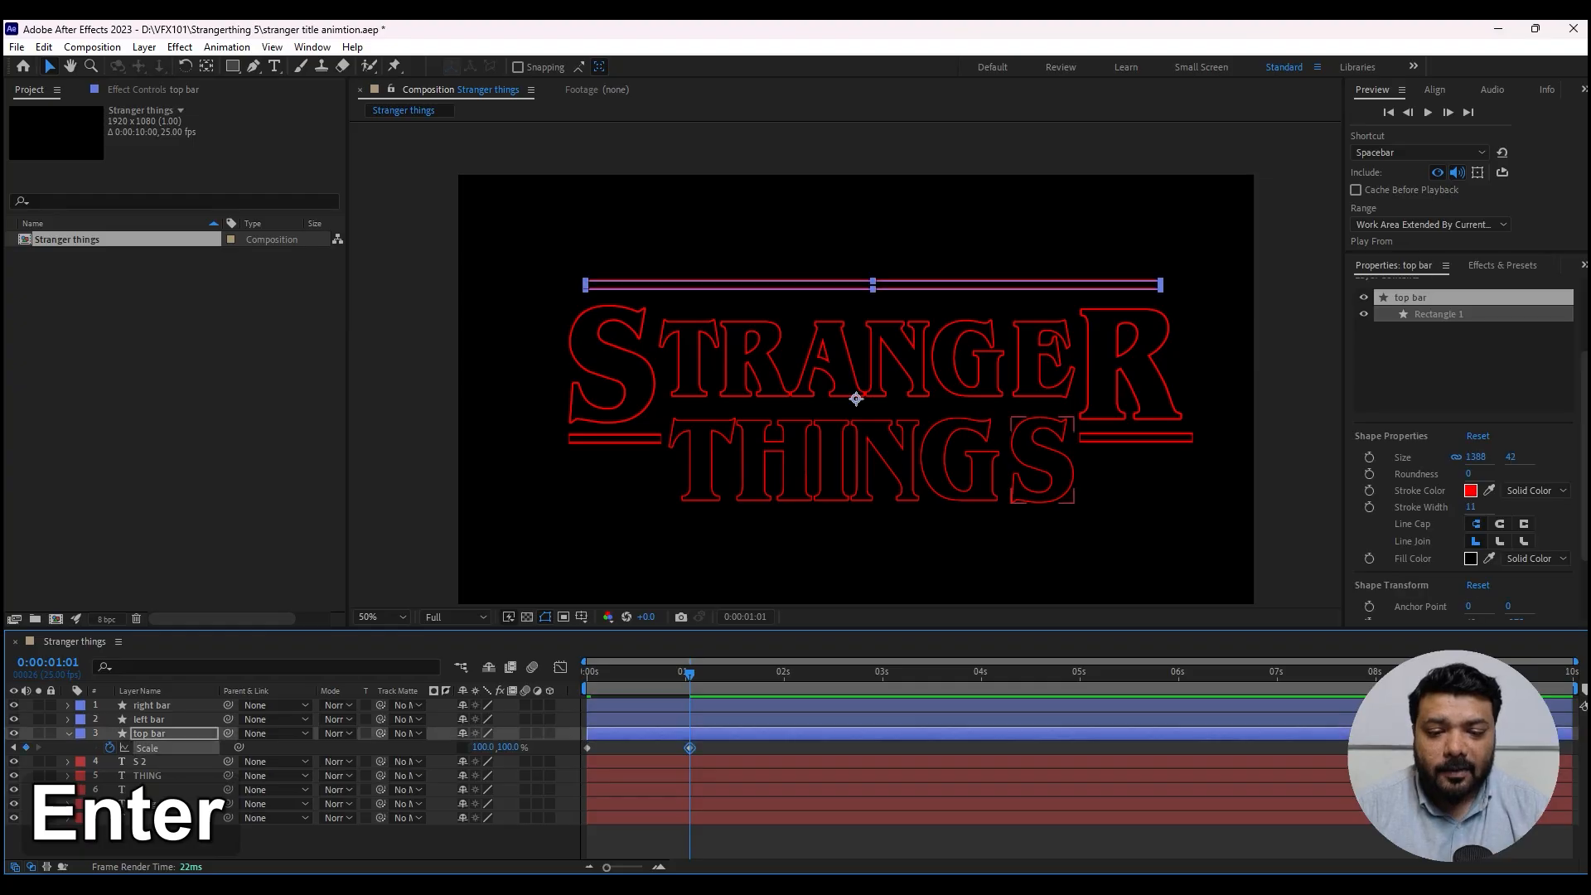
key(space)
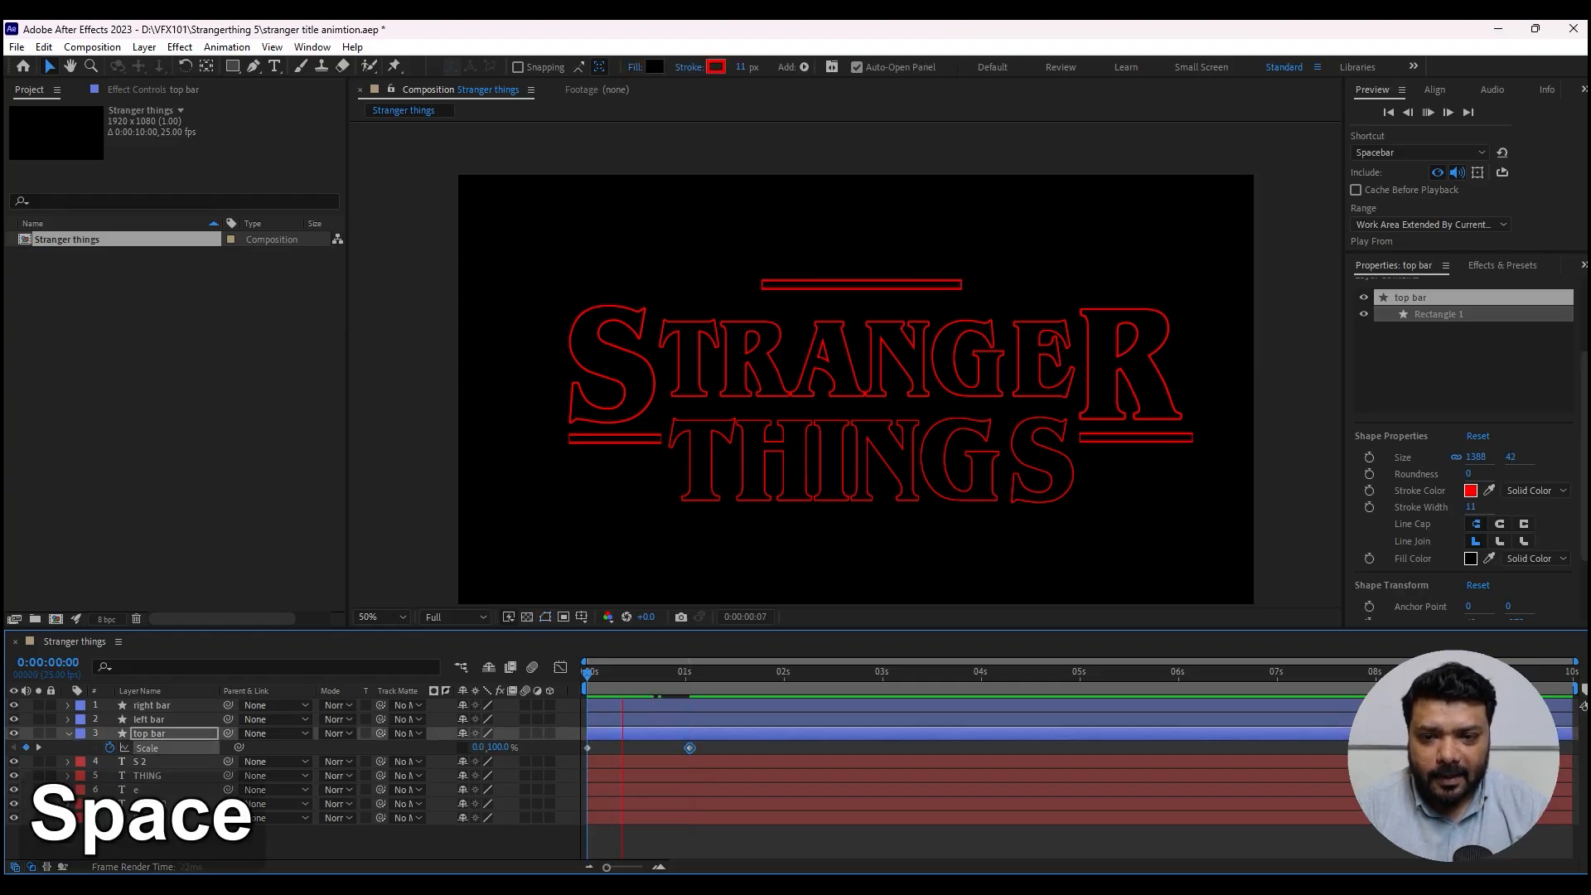
key(space)
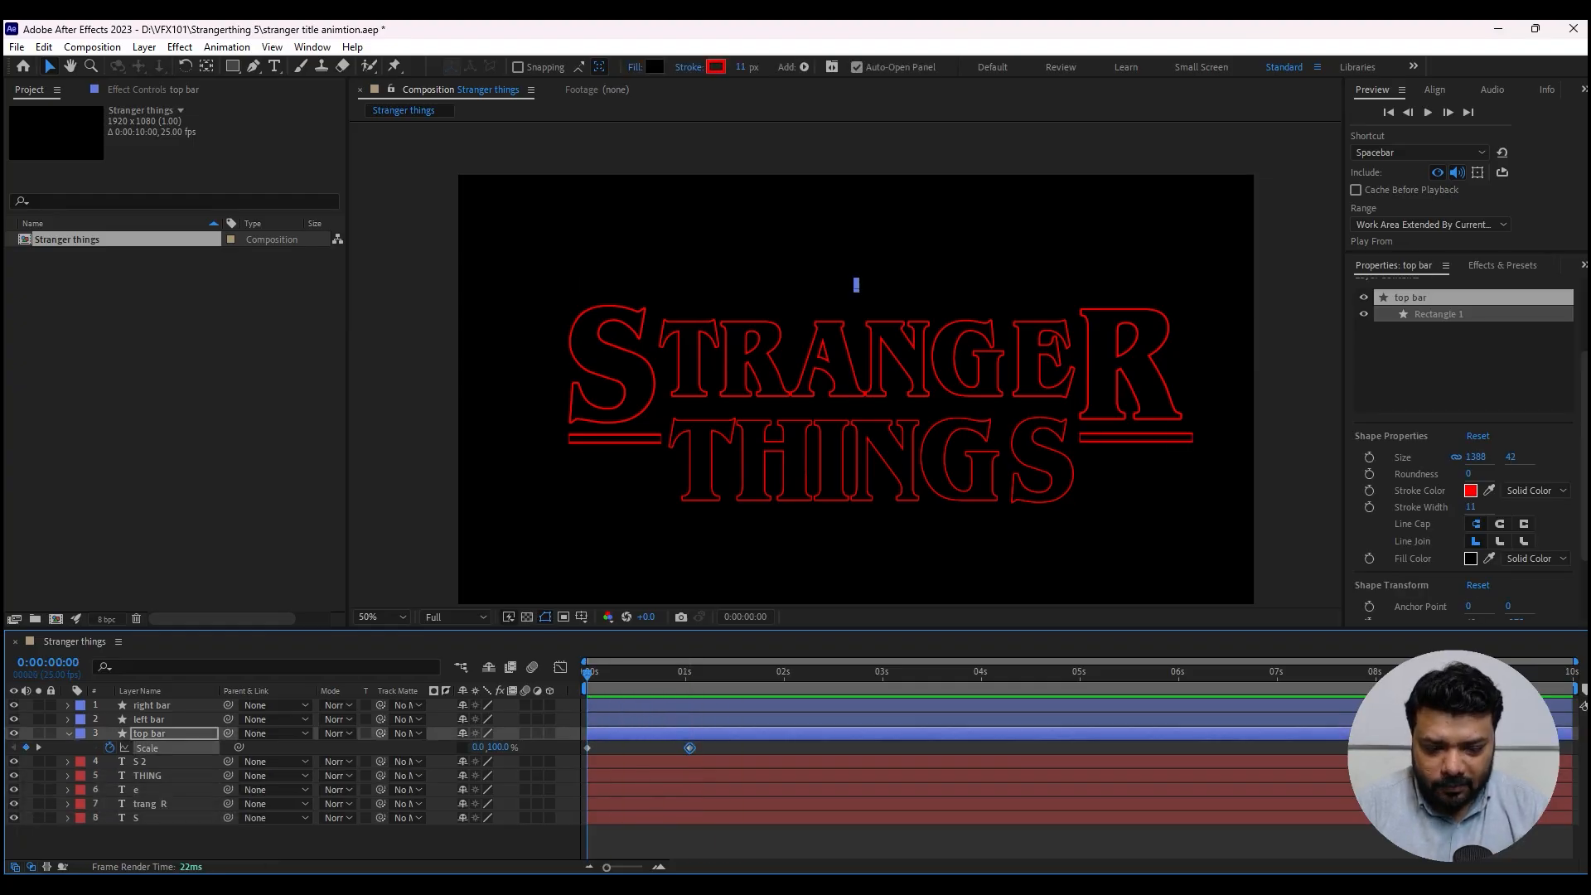
- Apply Easy Ease to both top bar scale keyframes and delay the ending one to about 2 seconds, previewing the timing
drag(689, 747, 732, 747)
drag(578, 746, 759, 787)
key(F9)
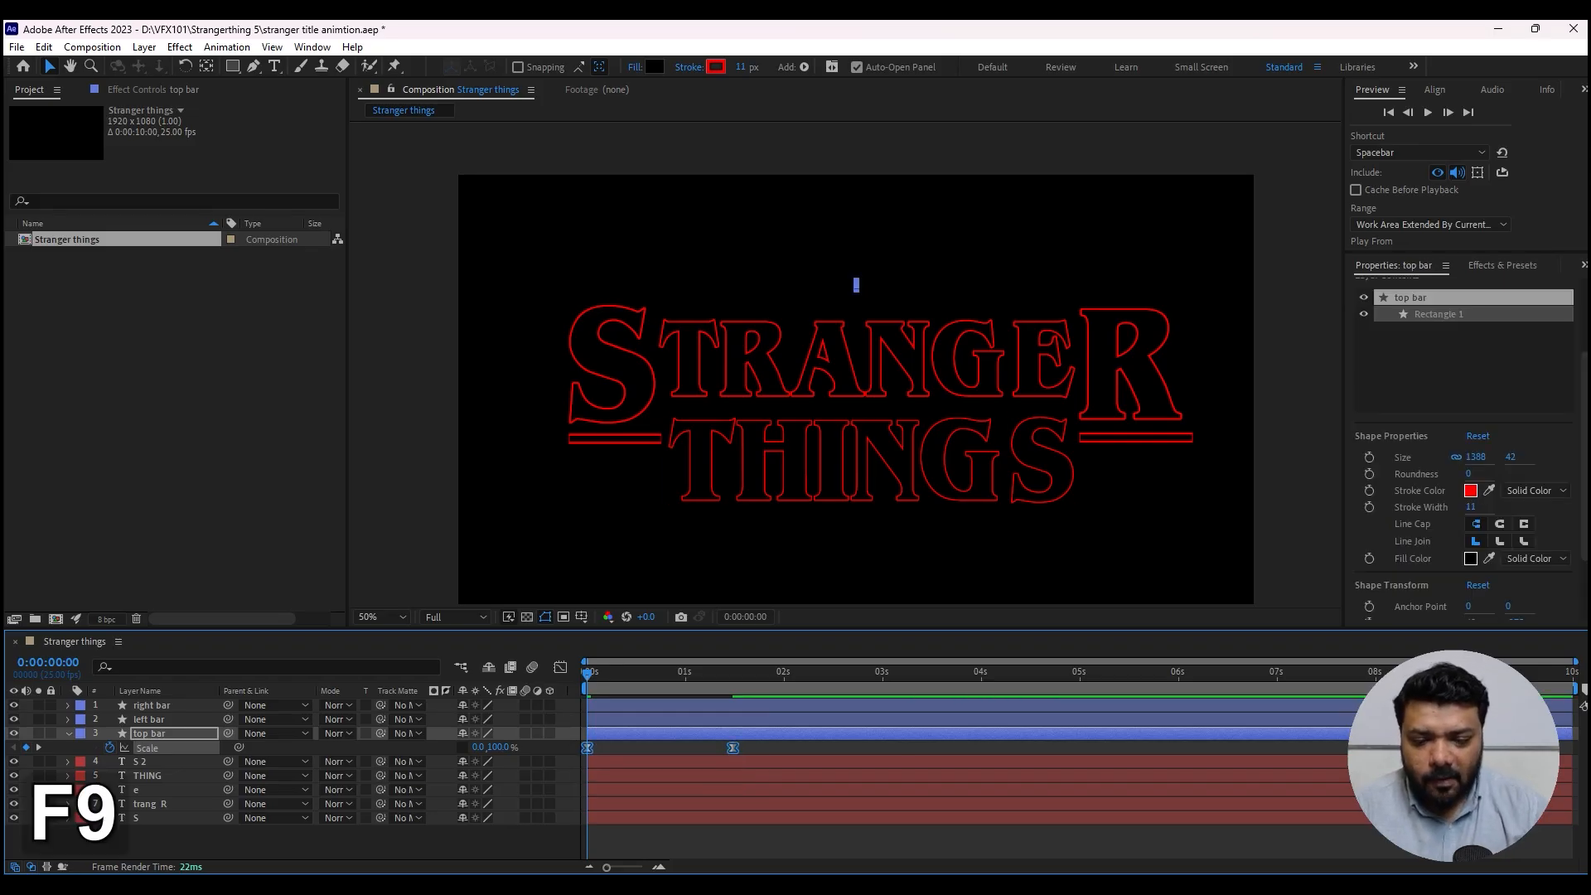
key(space)
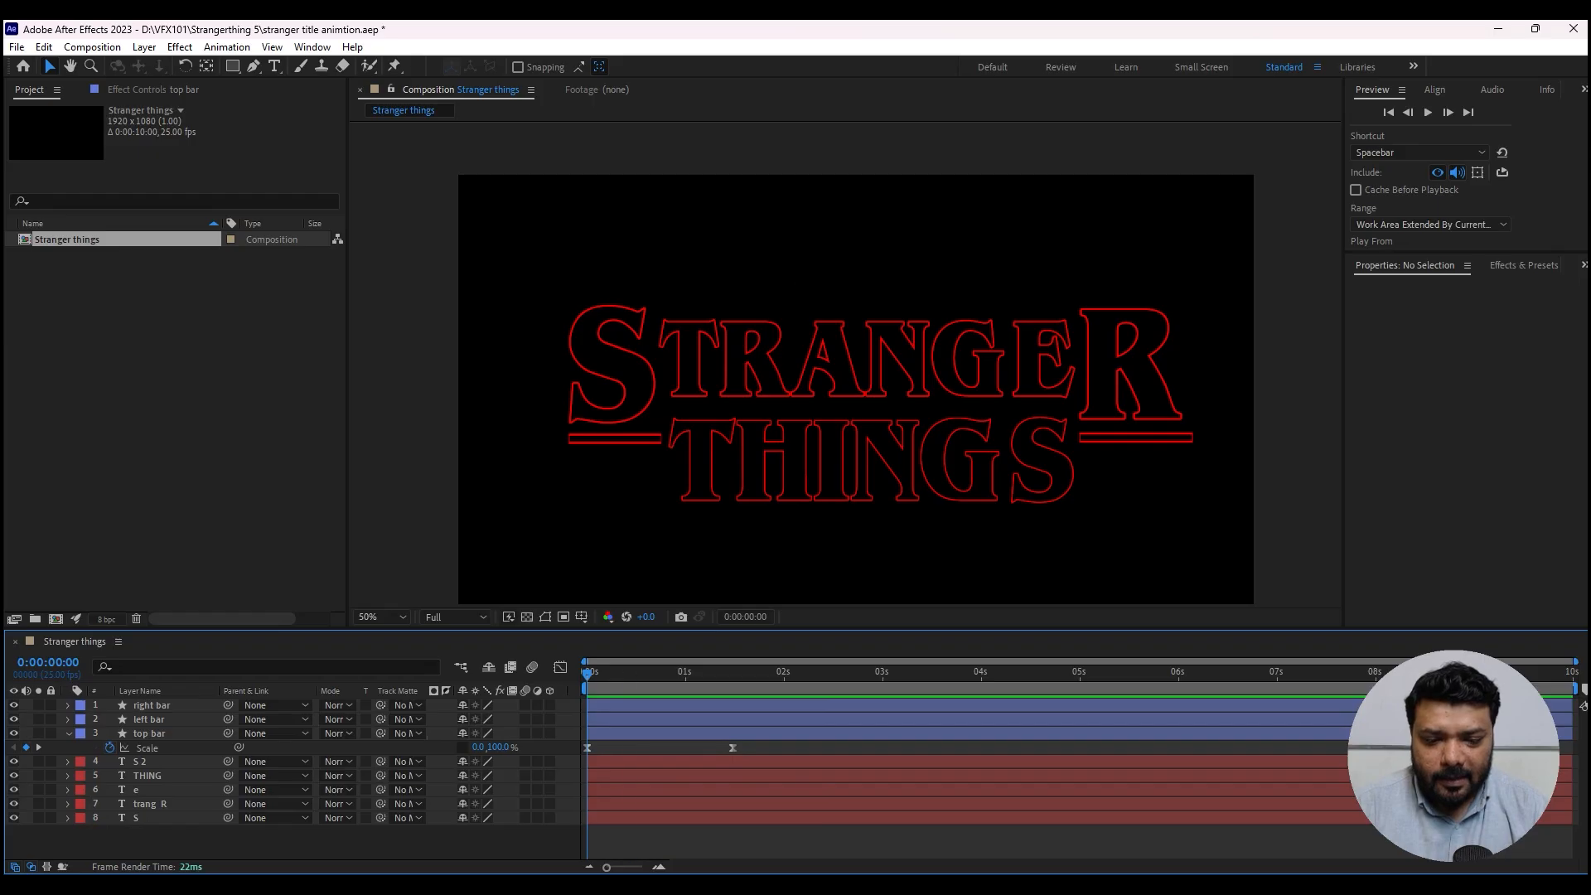
drag(732, 748, 780, 747)
key(space)
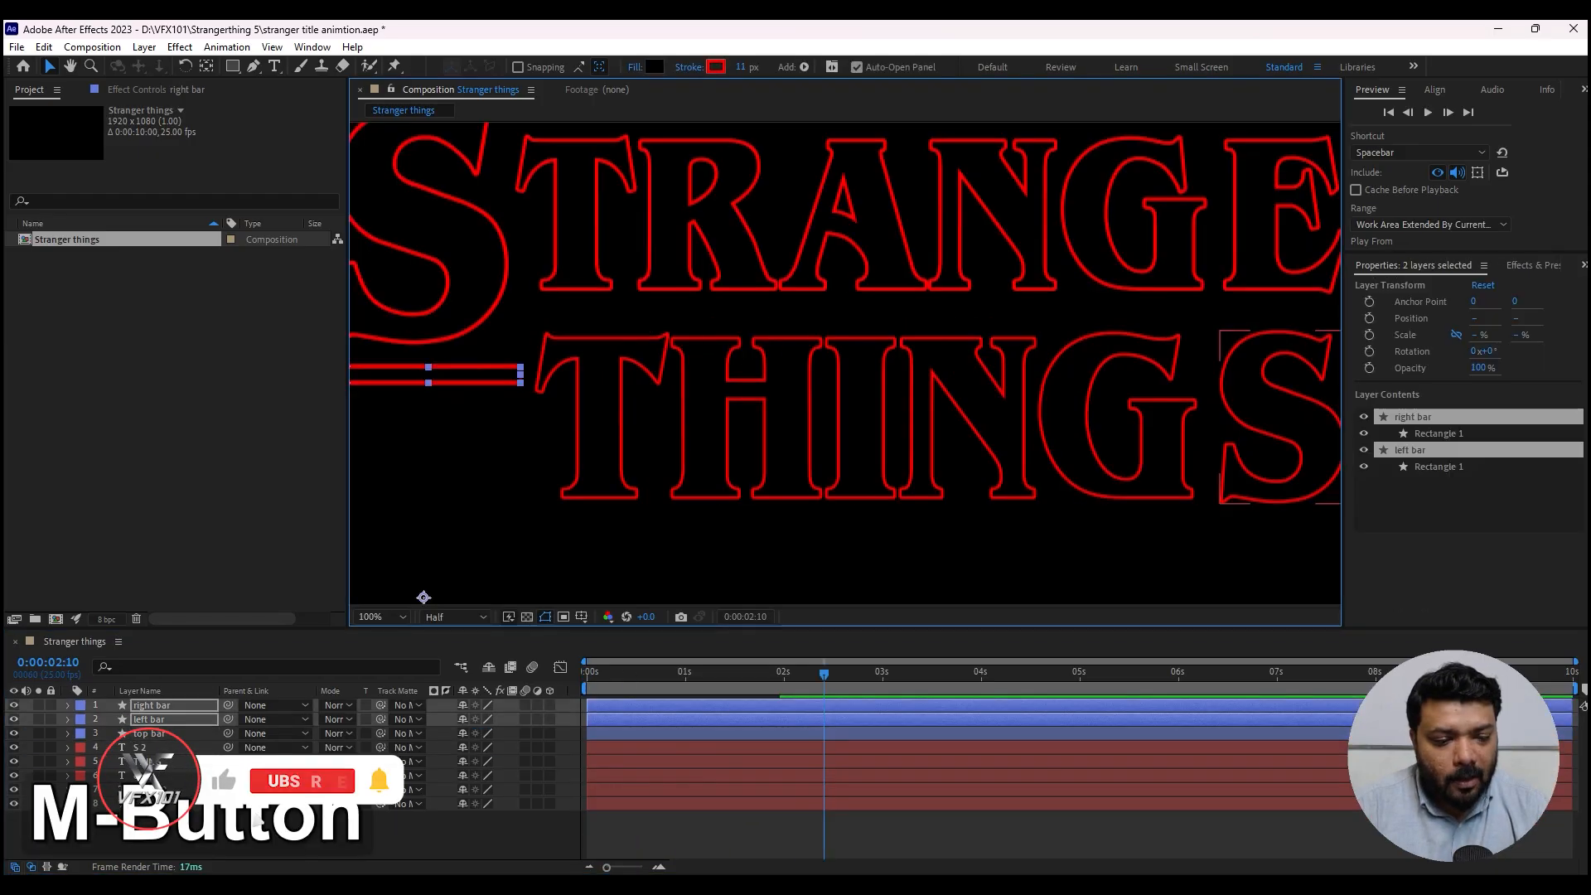
- Apply the Linear Wipe transition effect to the left bar layer
click(149, 733)
click(150, 720)
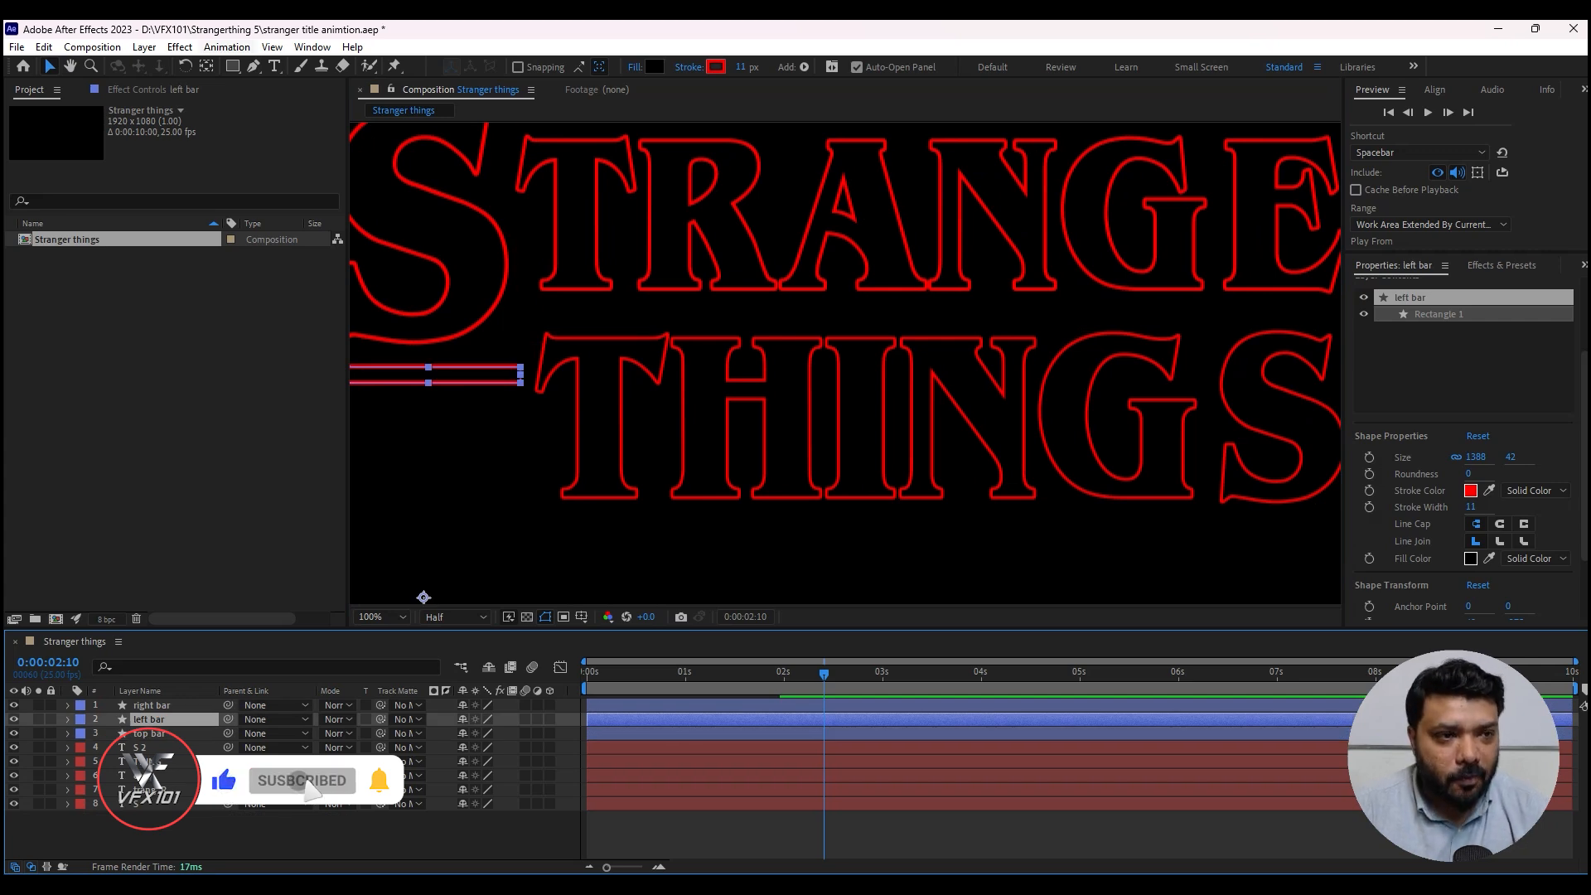
click(180, 48)
mouse_move(464, 331)
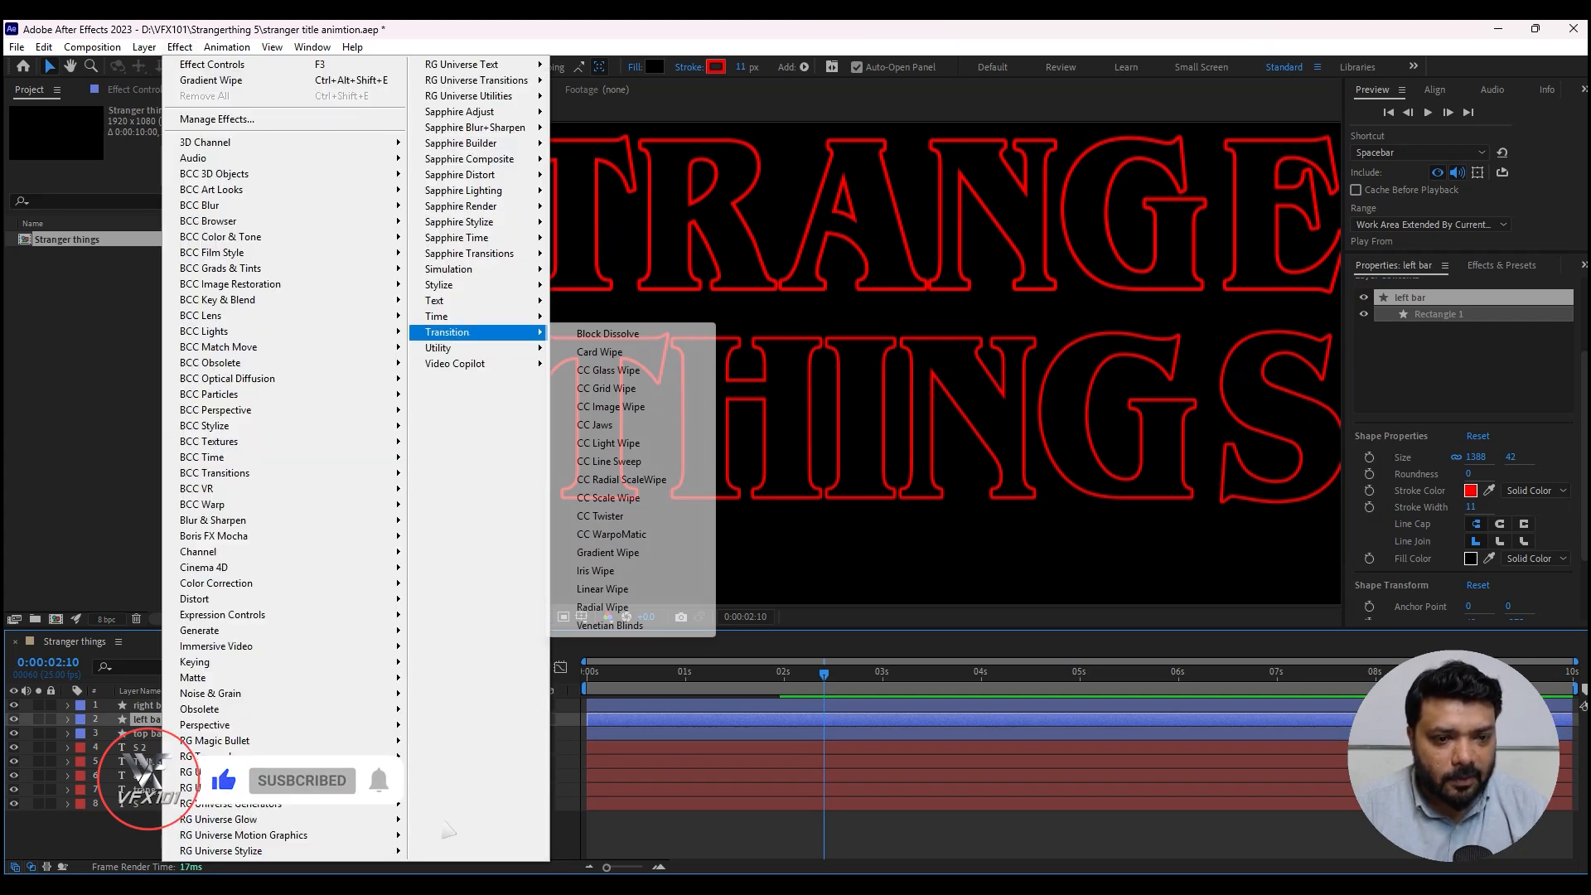
click(602, 589)
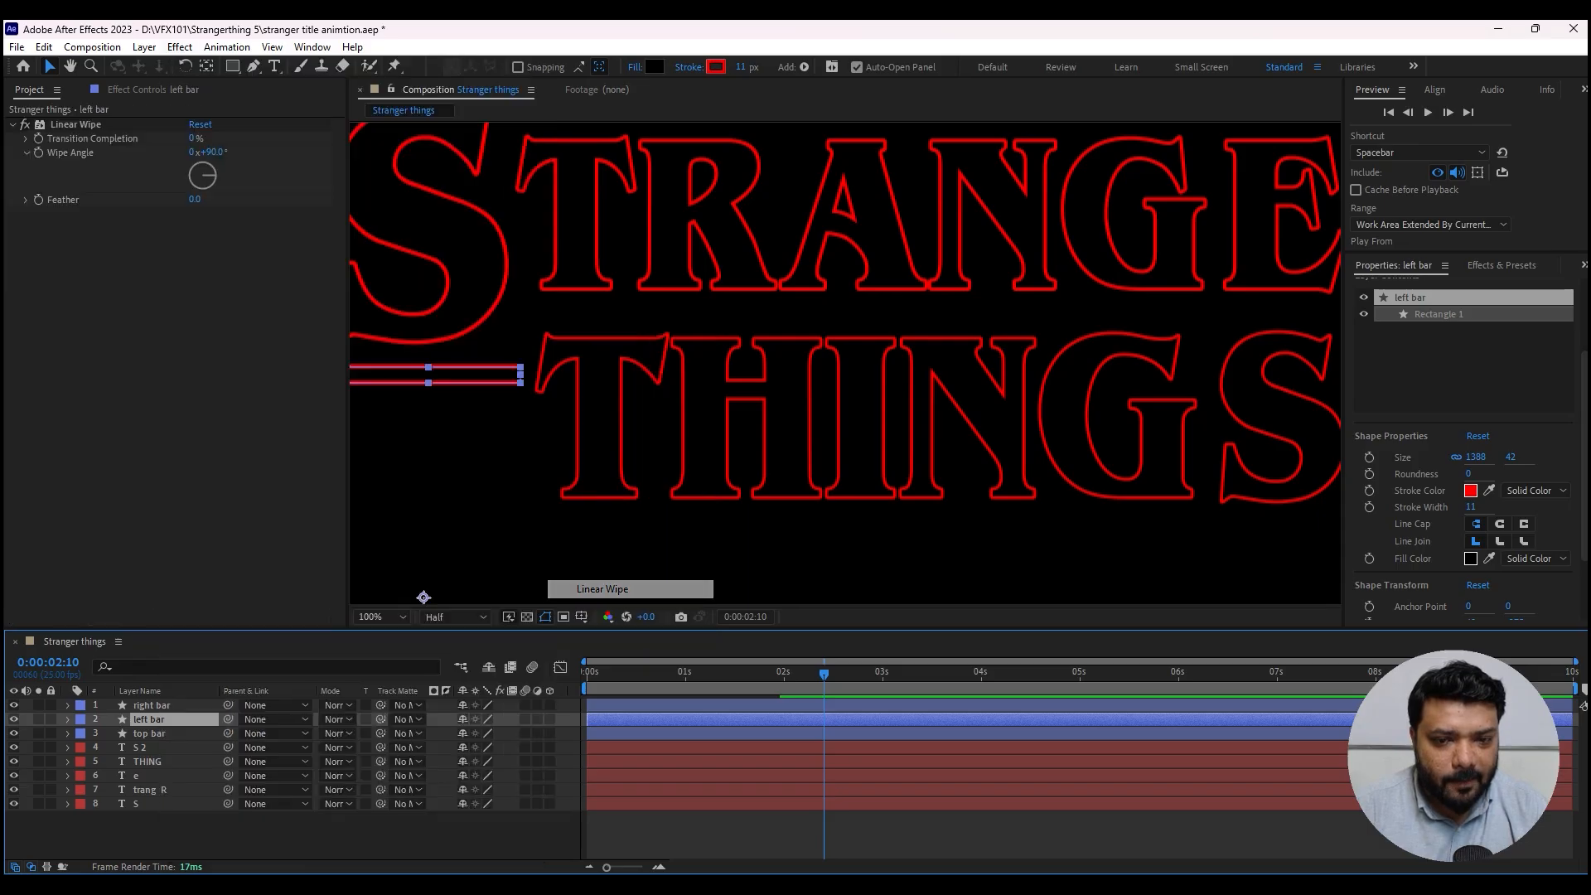
drag(423, 597, 647, 589)
- Keyframe the left bar's Transition Completion from 29% at the start to 7% at 2 seconds and preview the wipe
drag(193, 138, 216, 138)
key(space)
click(38, 139)
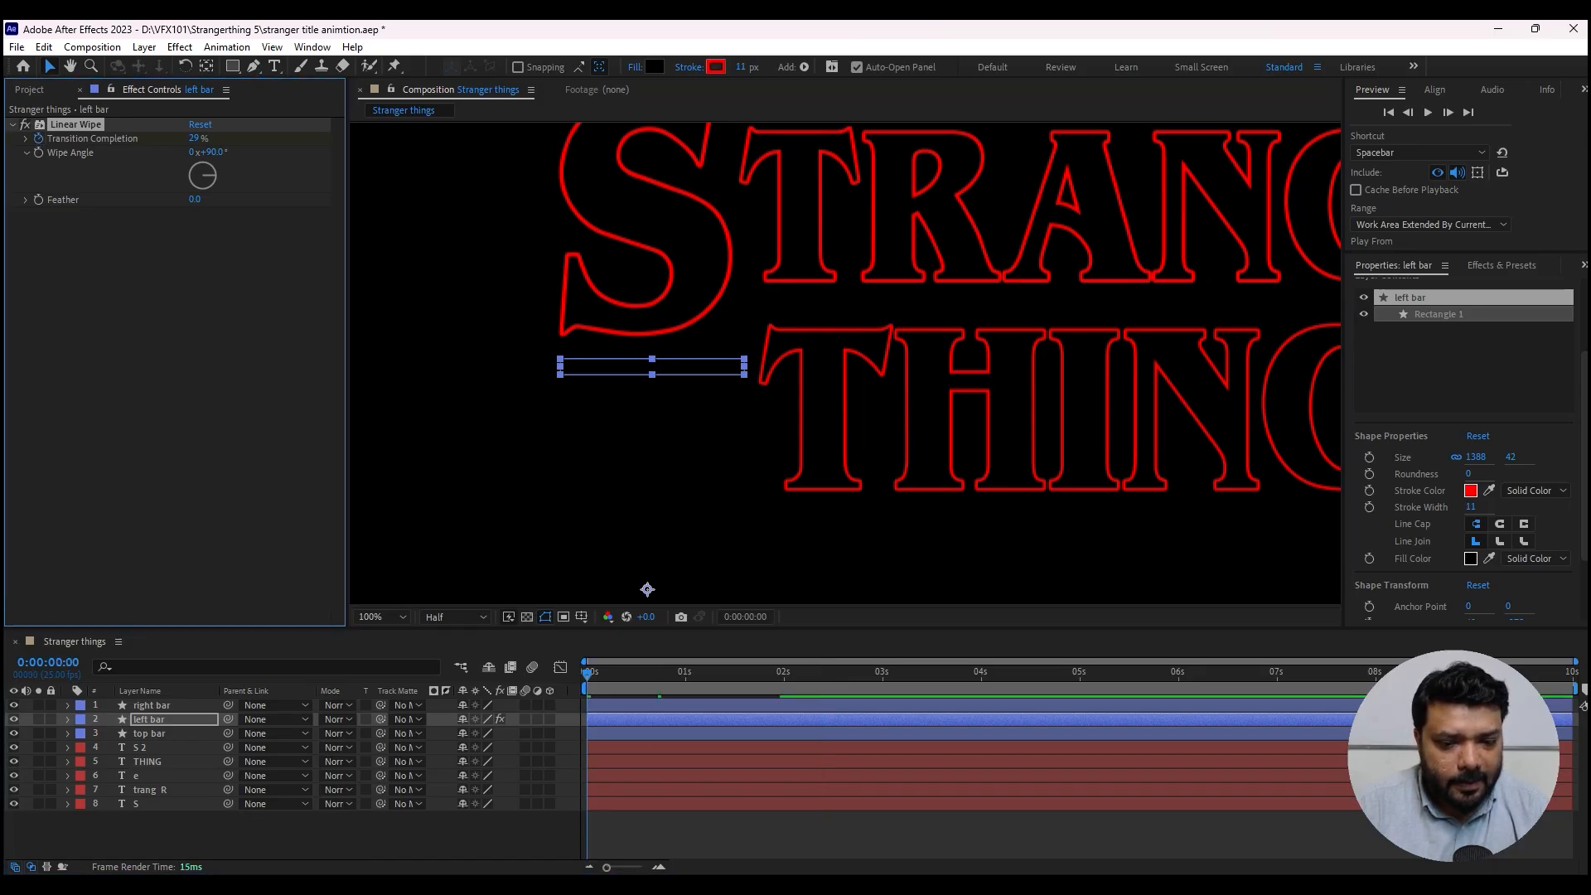
drag(779, 672, 784, 673)
drag(193, 138, 175, 138)
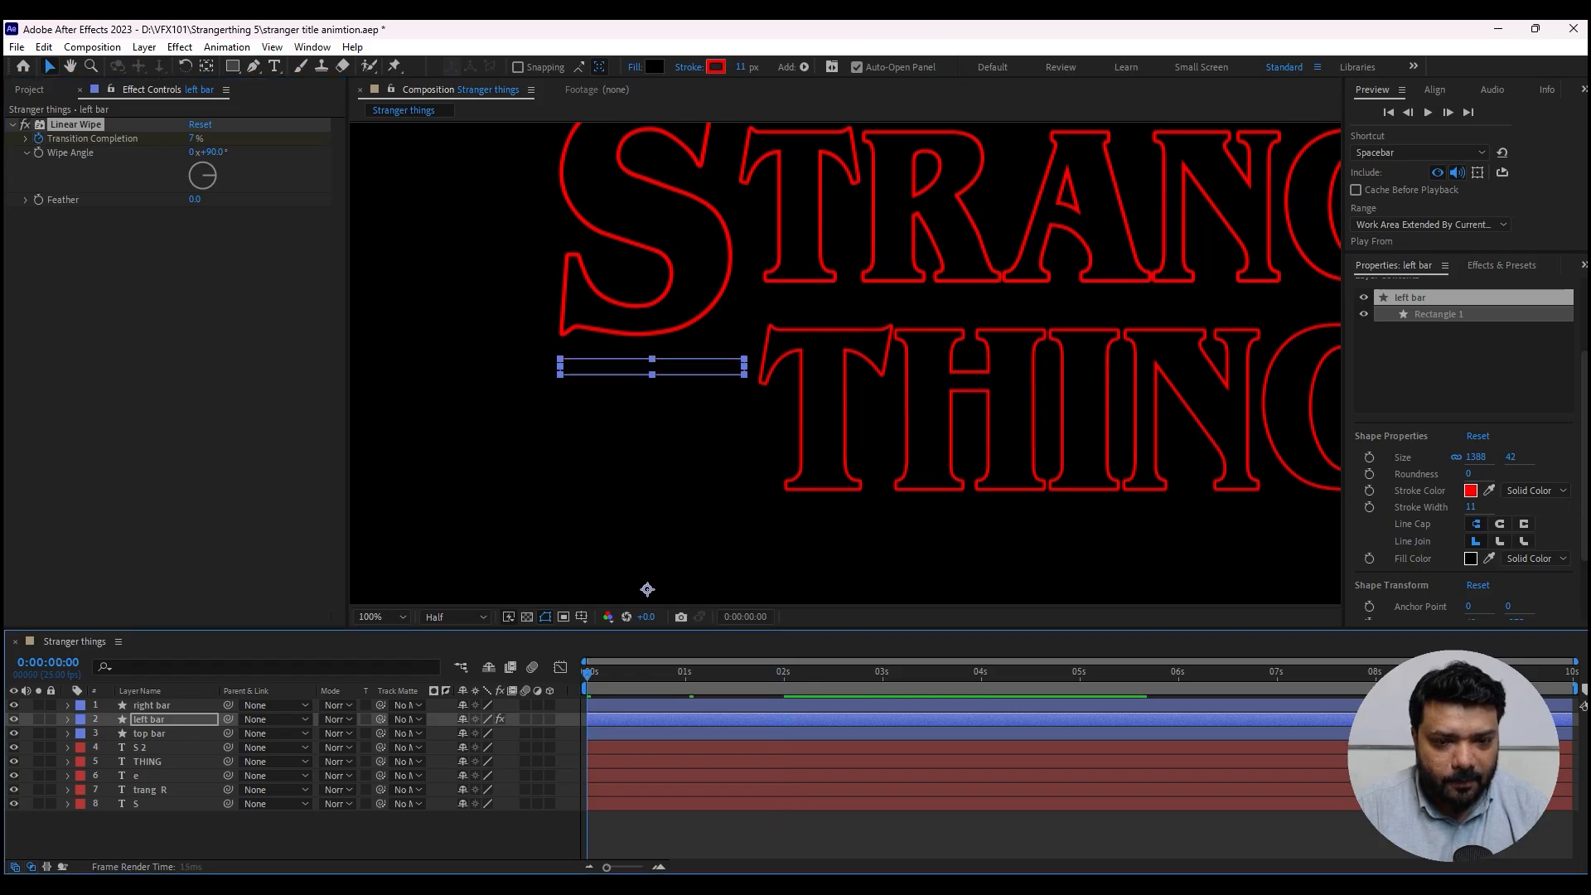
key(space)
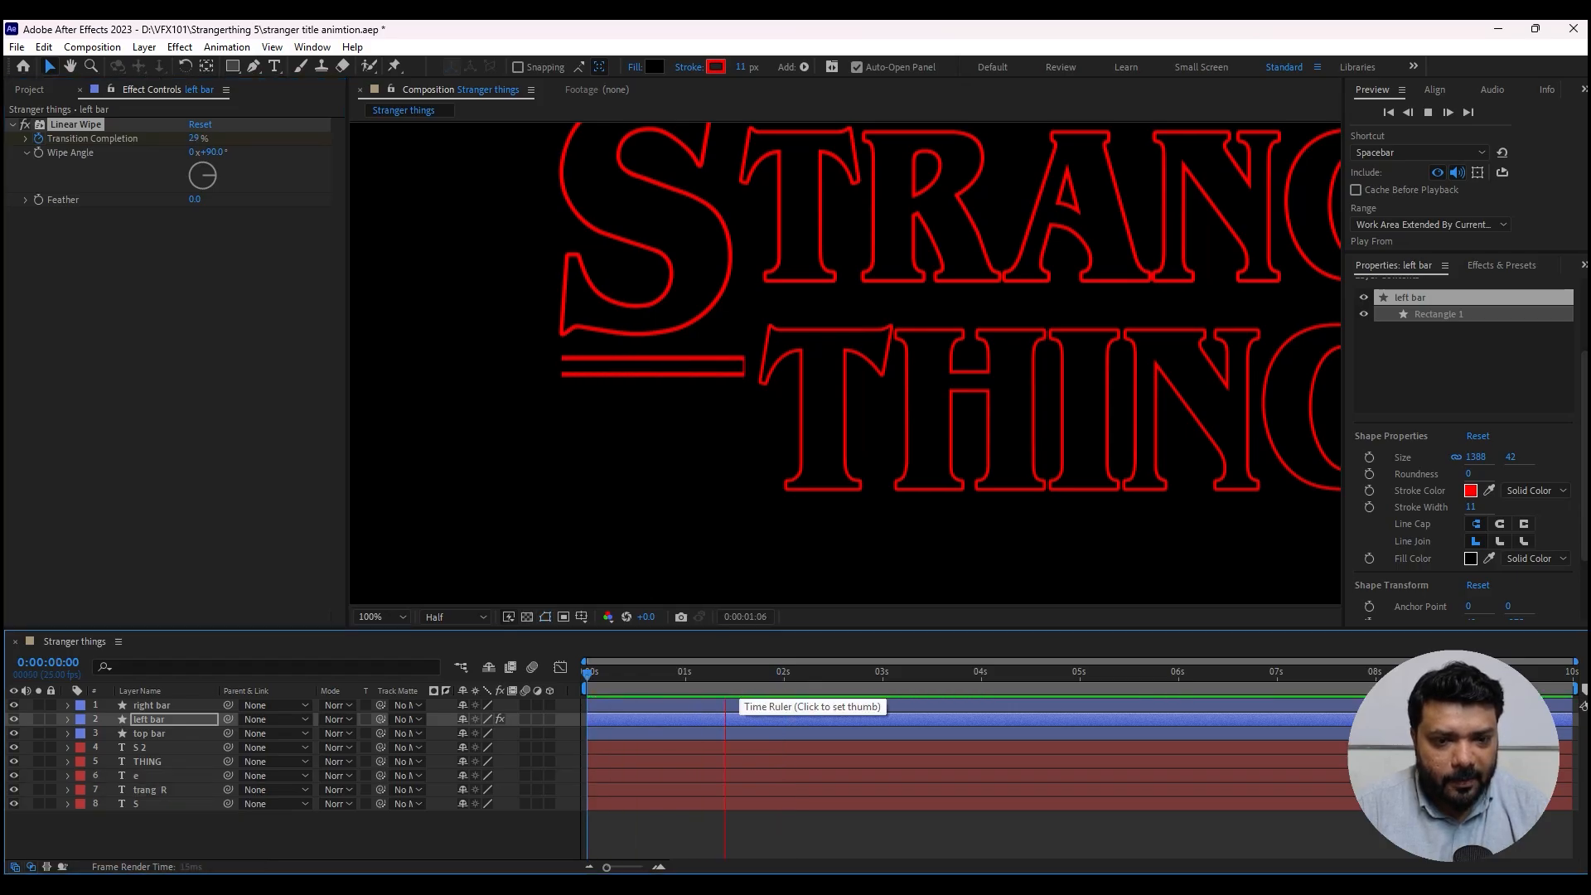
key(space)
- Copy the left bar's Linear Wipe effect onto the right bar layer
click(75, 124)
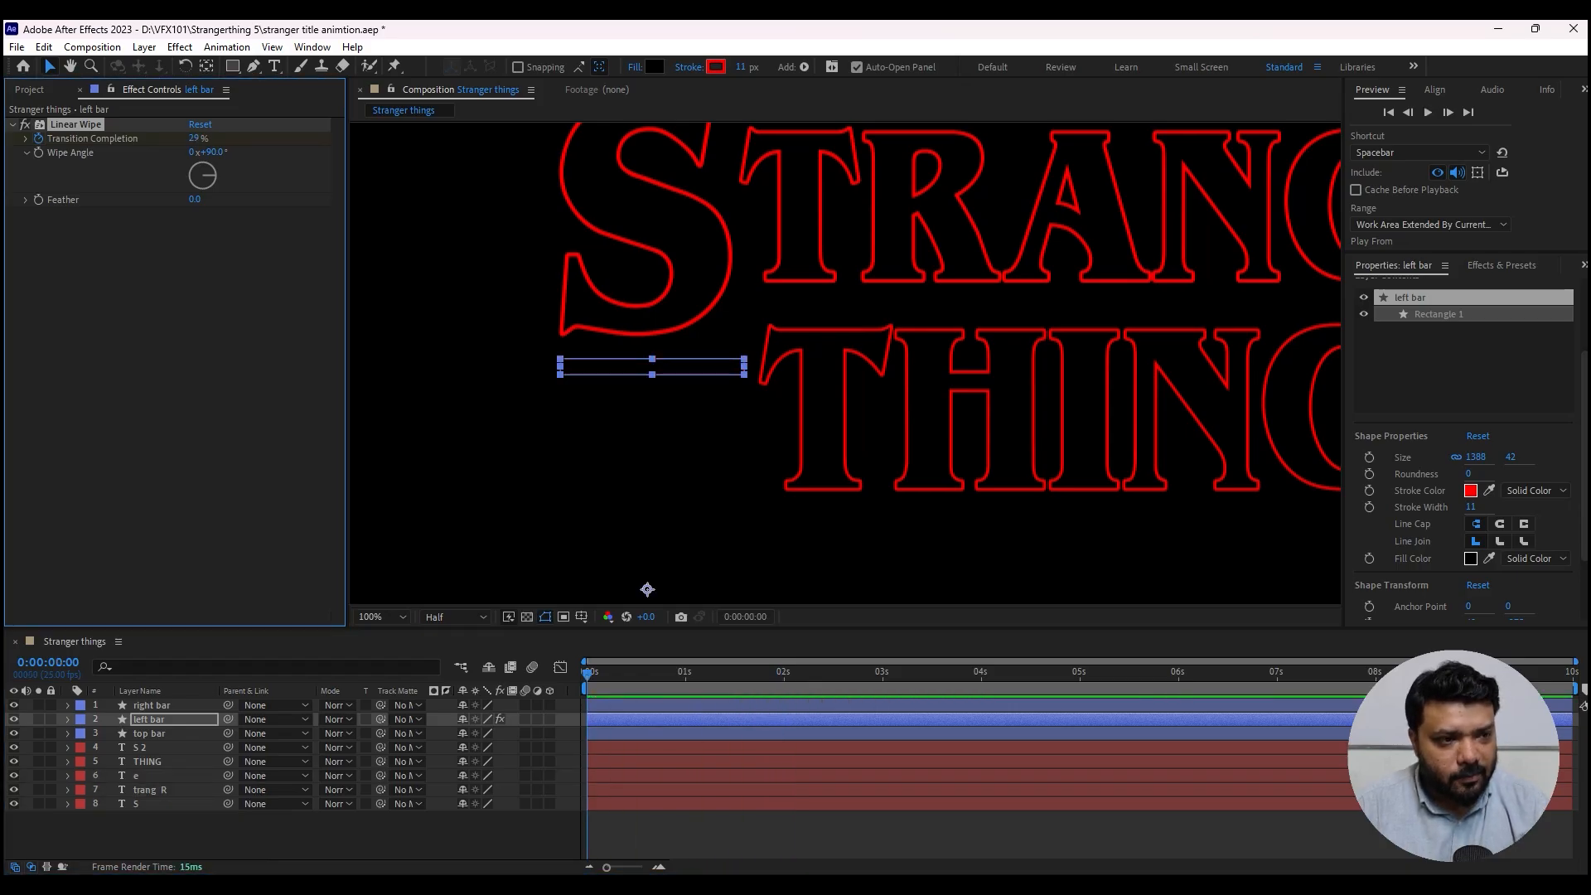
key(ctrl+c)
click(151, 705)
key(ctrl+v)
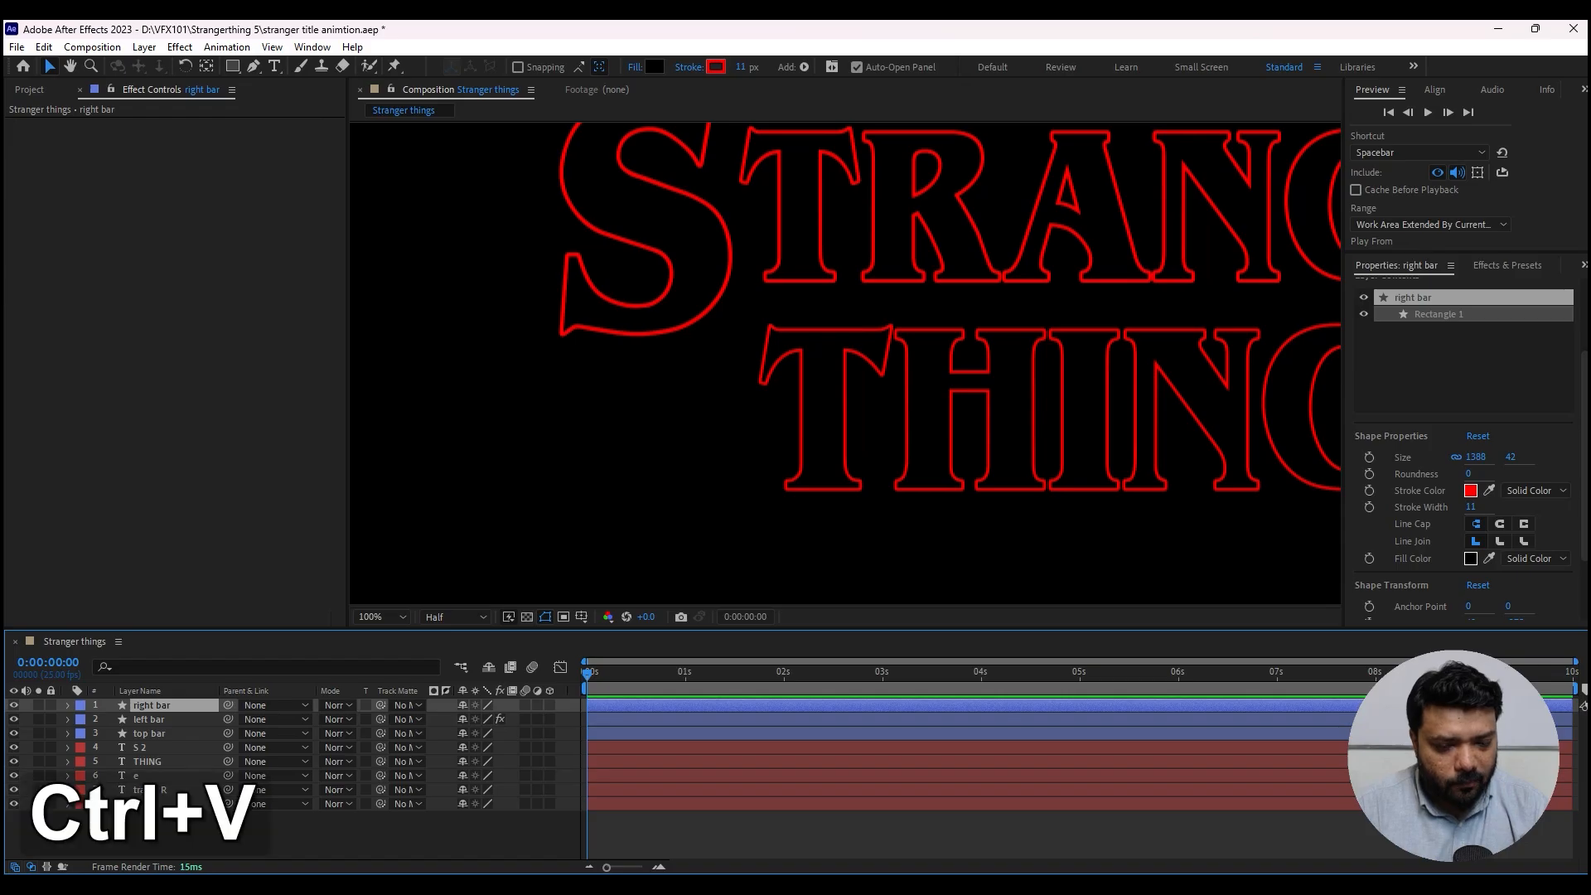
- Remove the Transition Completion keyframes from the right bar's Linear Wipe and set its Wipe Angle to -90°
drag(1243, 406, 539, 422)
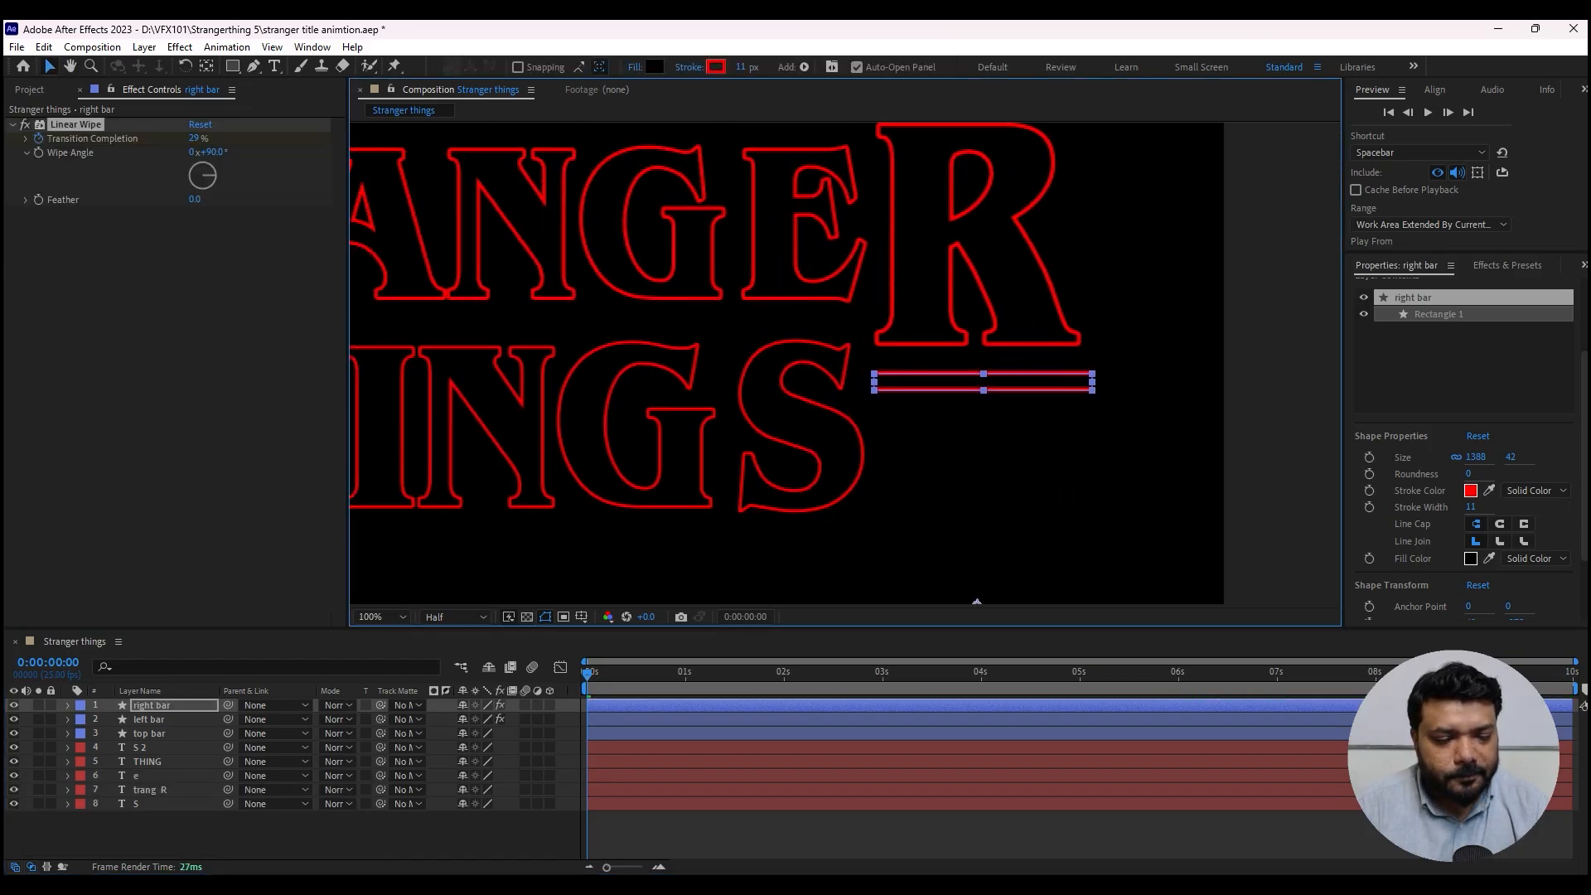
click(38, 139)
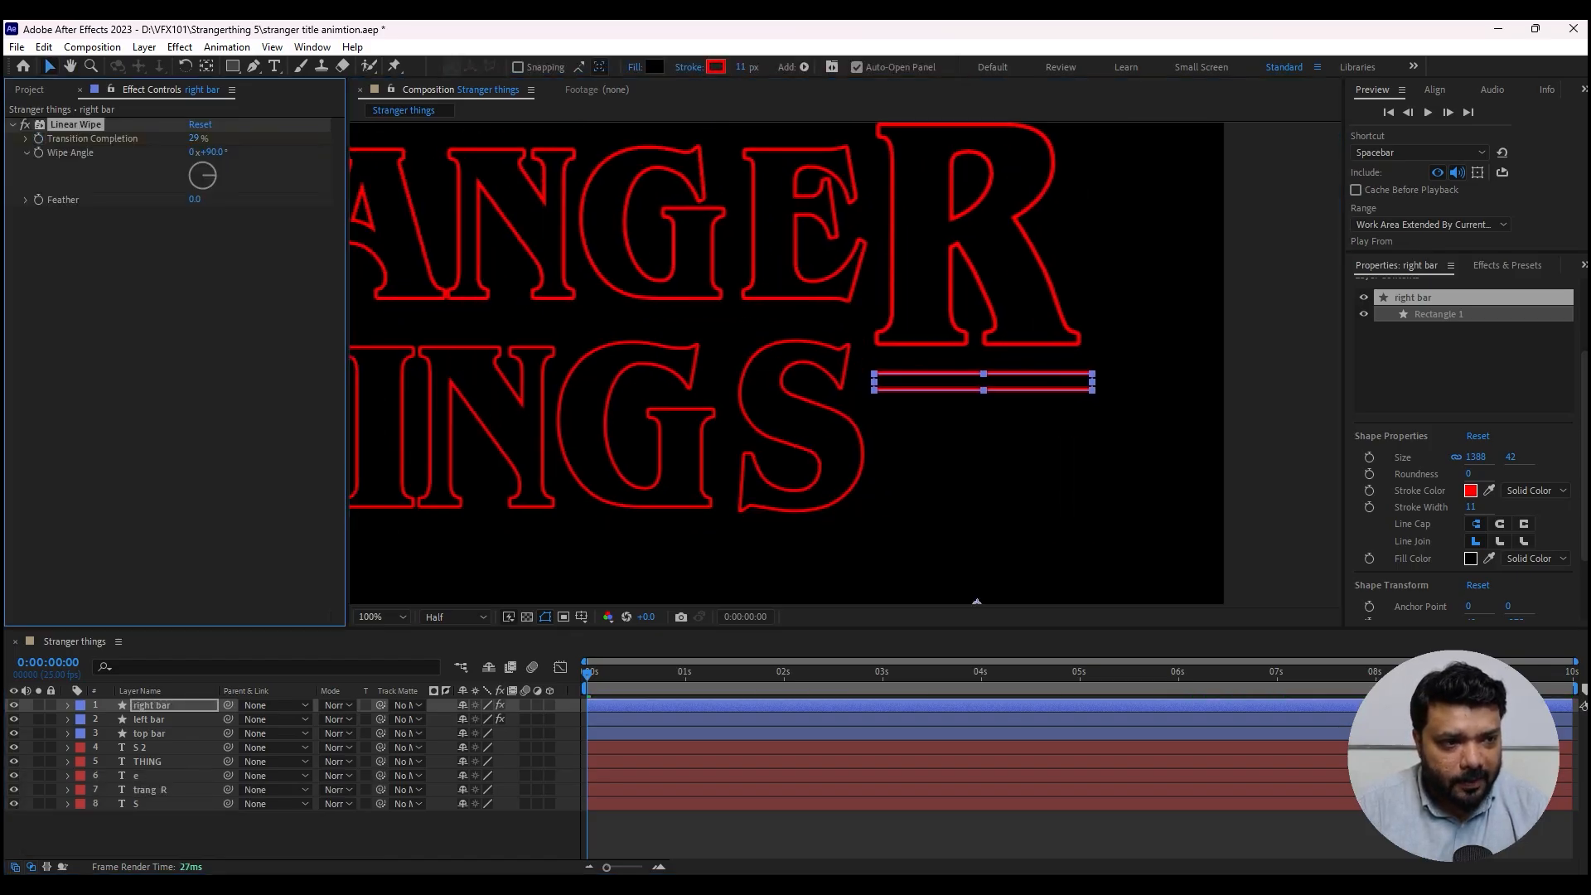
drag(194, 138, 207, 138)
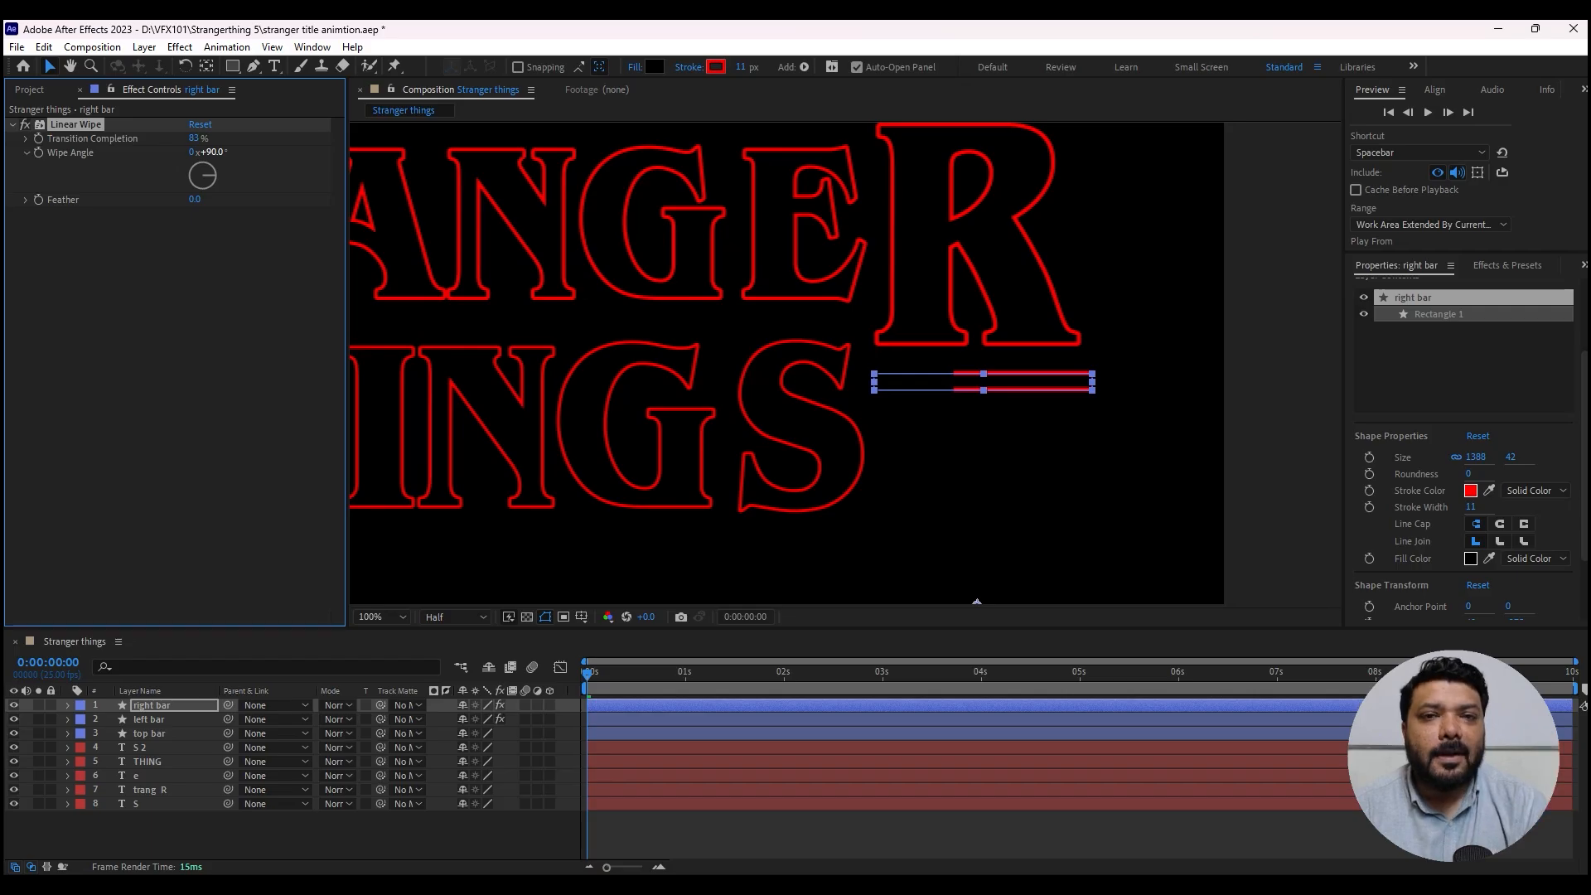
text(-90)
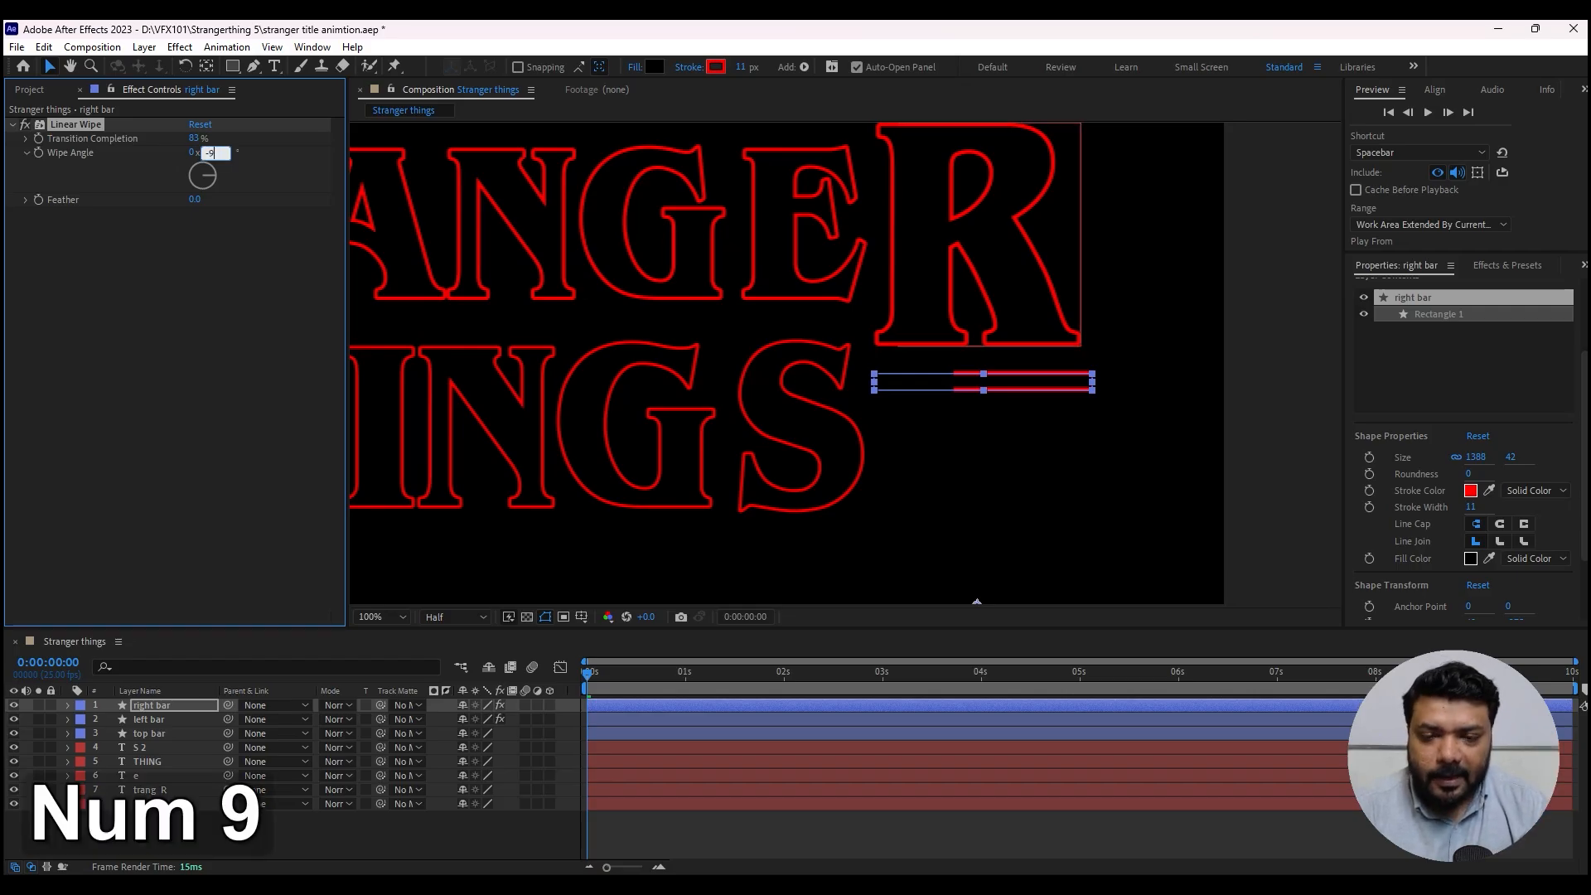
key(Return)
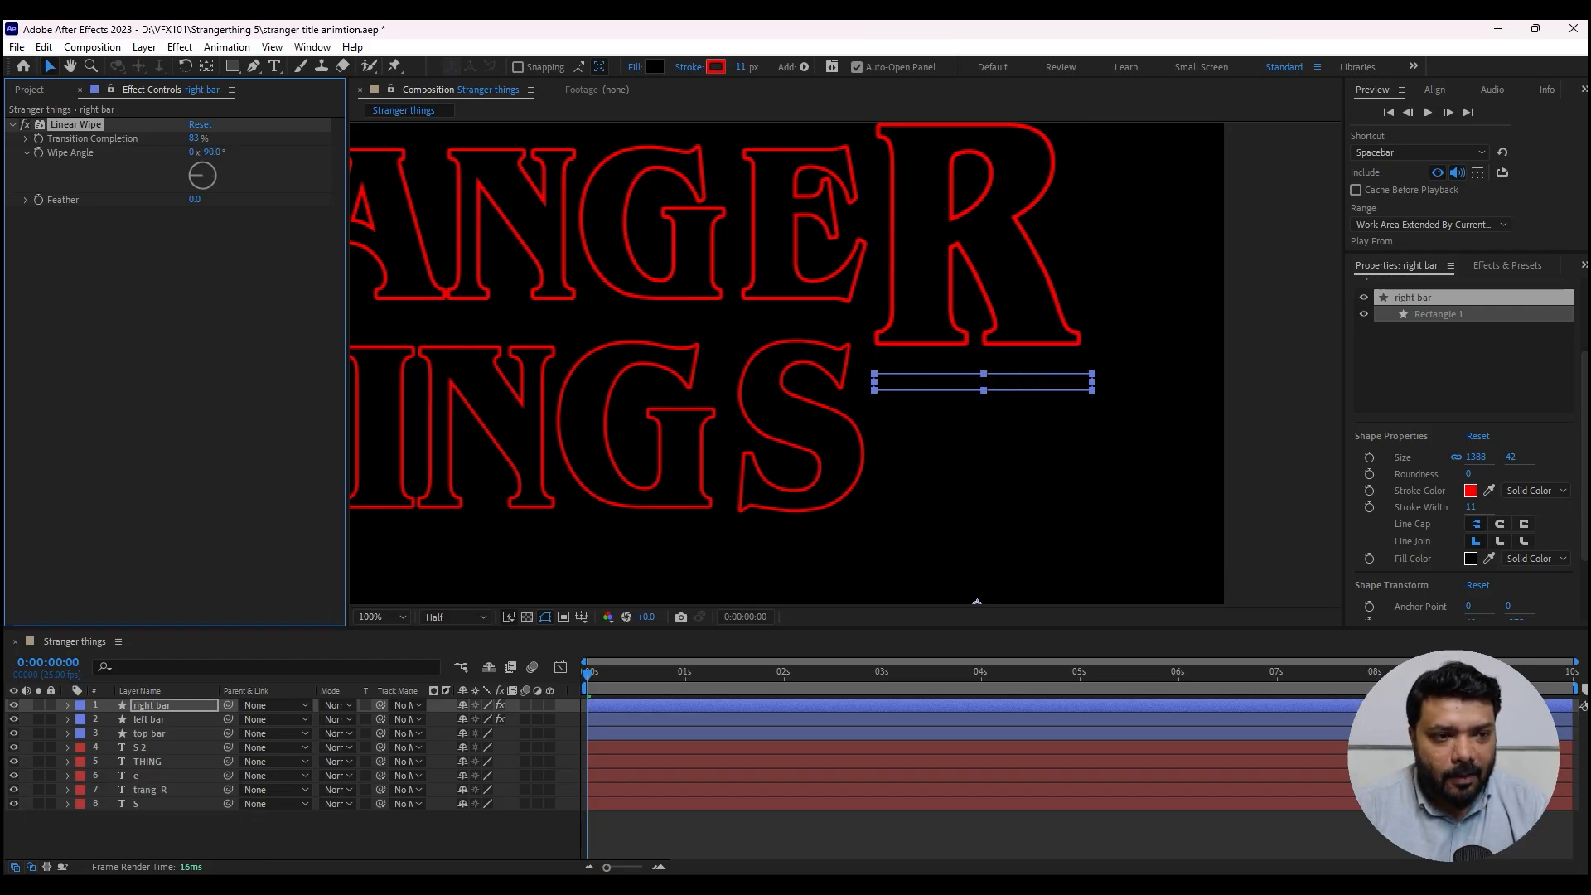
- Keyframe the right bar's Transition Completion from 22% at the start to 7% at 2 seconds
drag(194, 138, 203, 139)
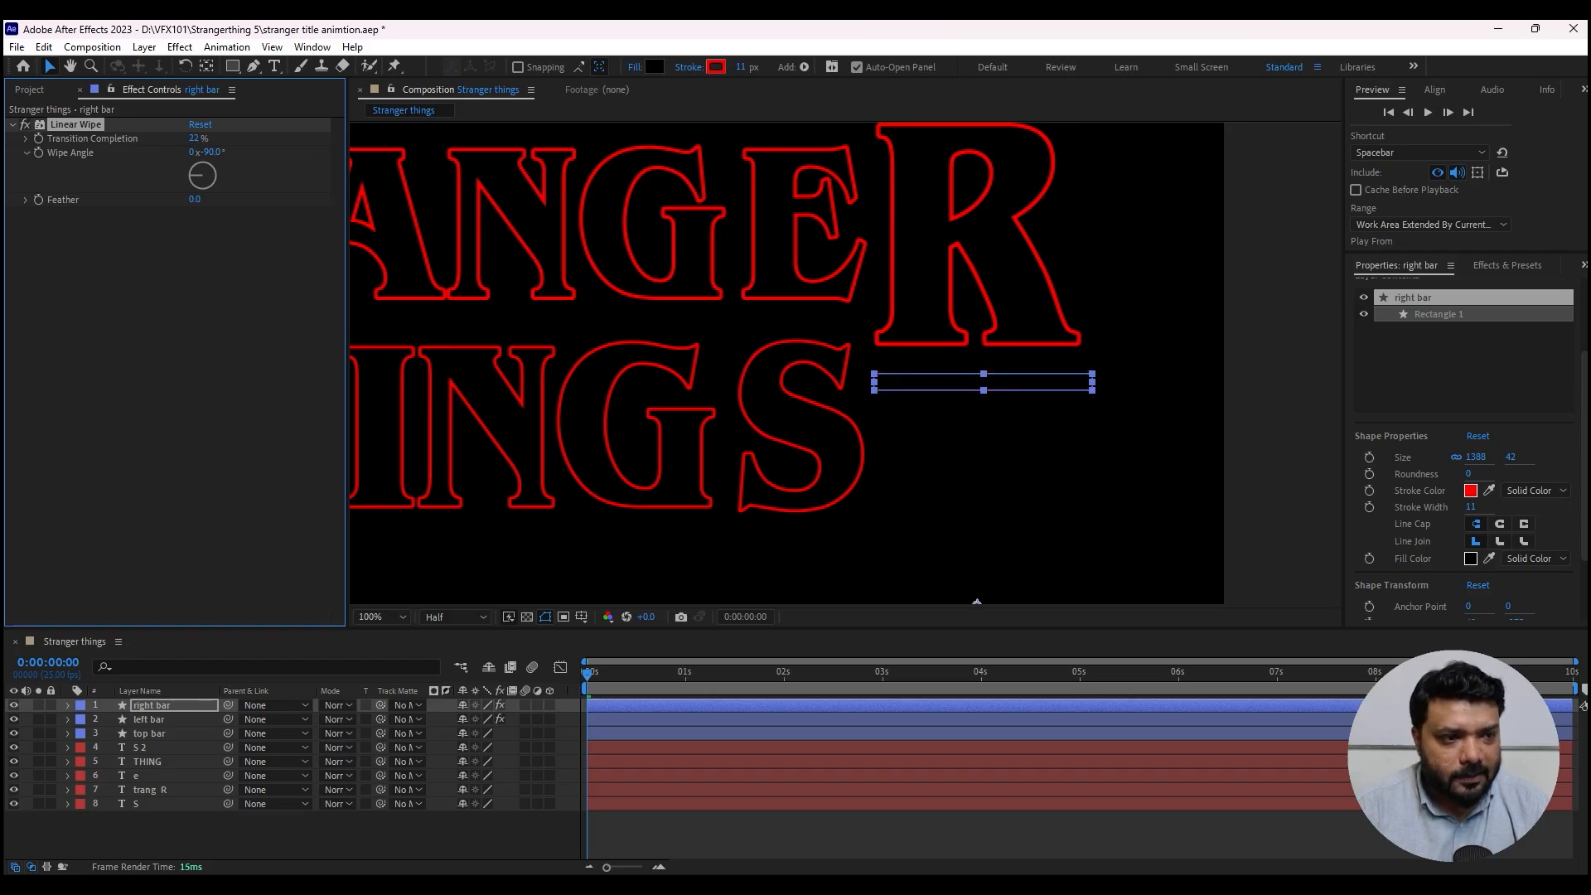
click(780, 672)
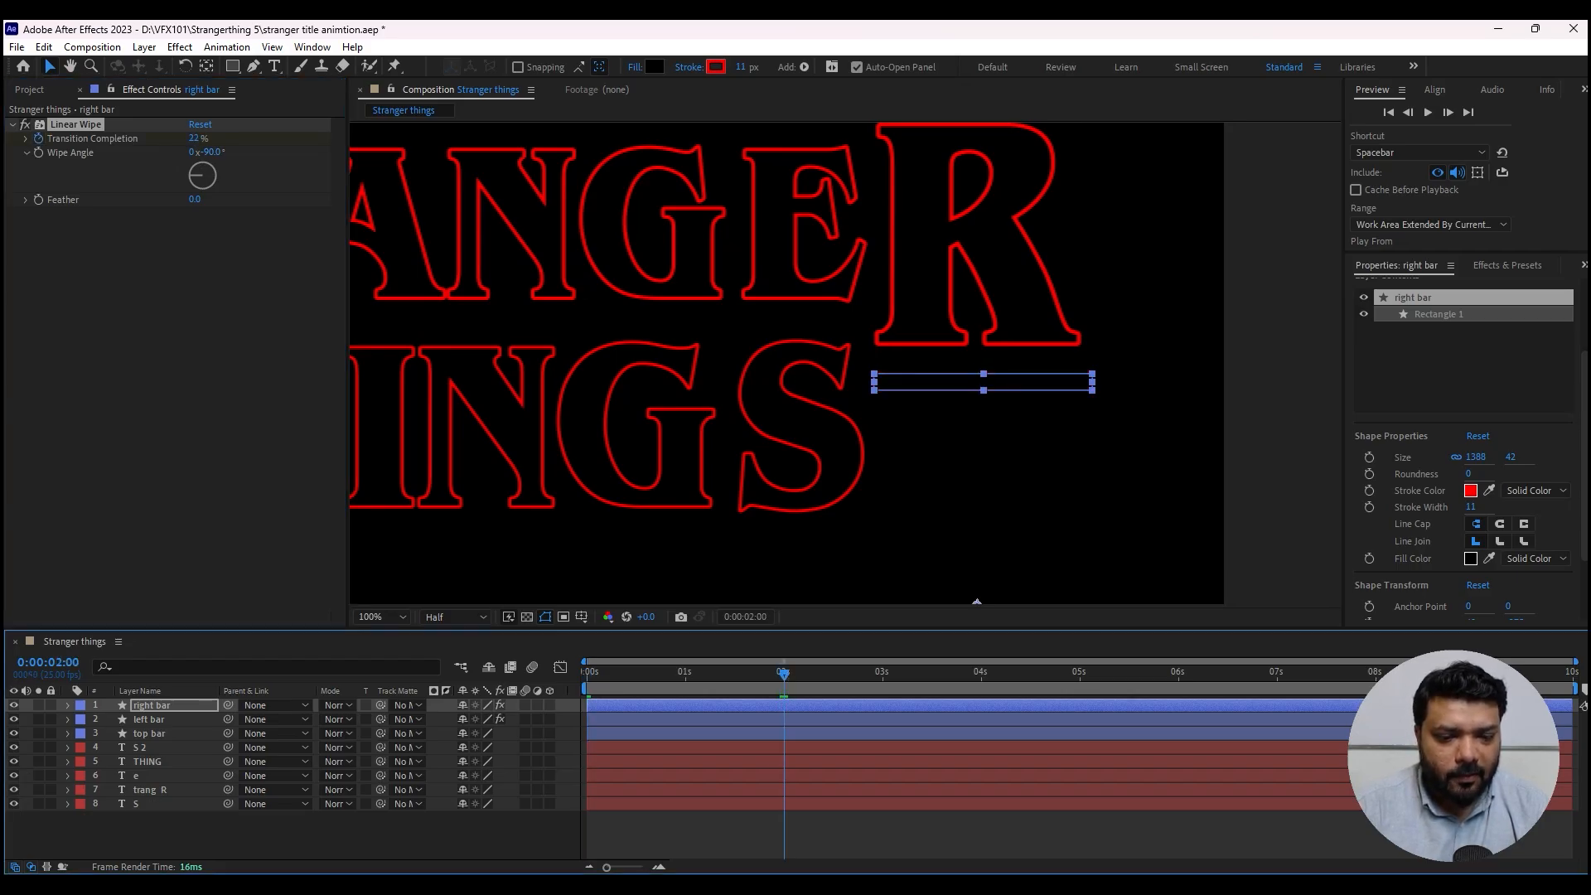
drag(194, 139, 178, 138)
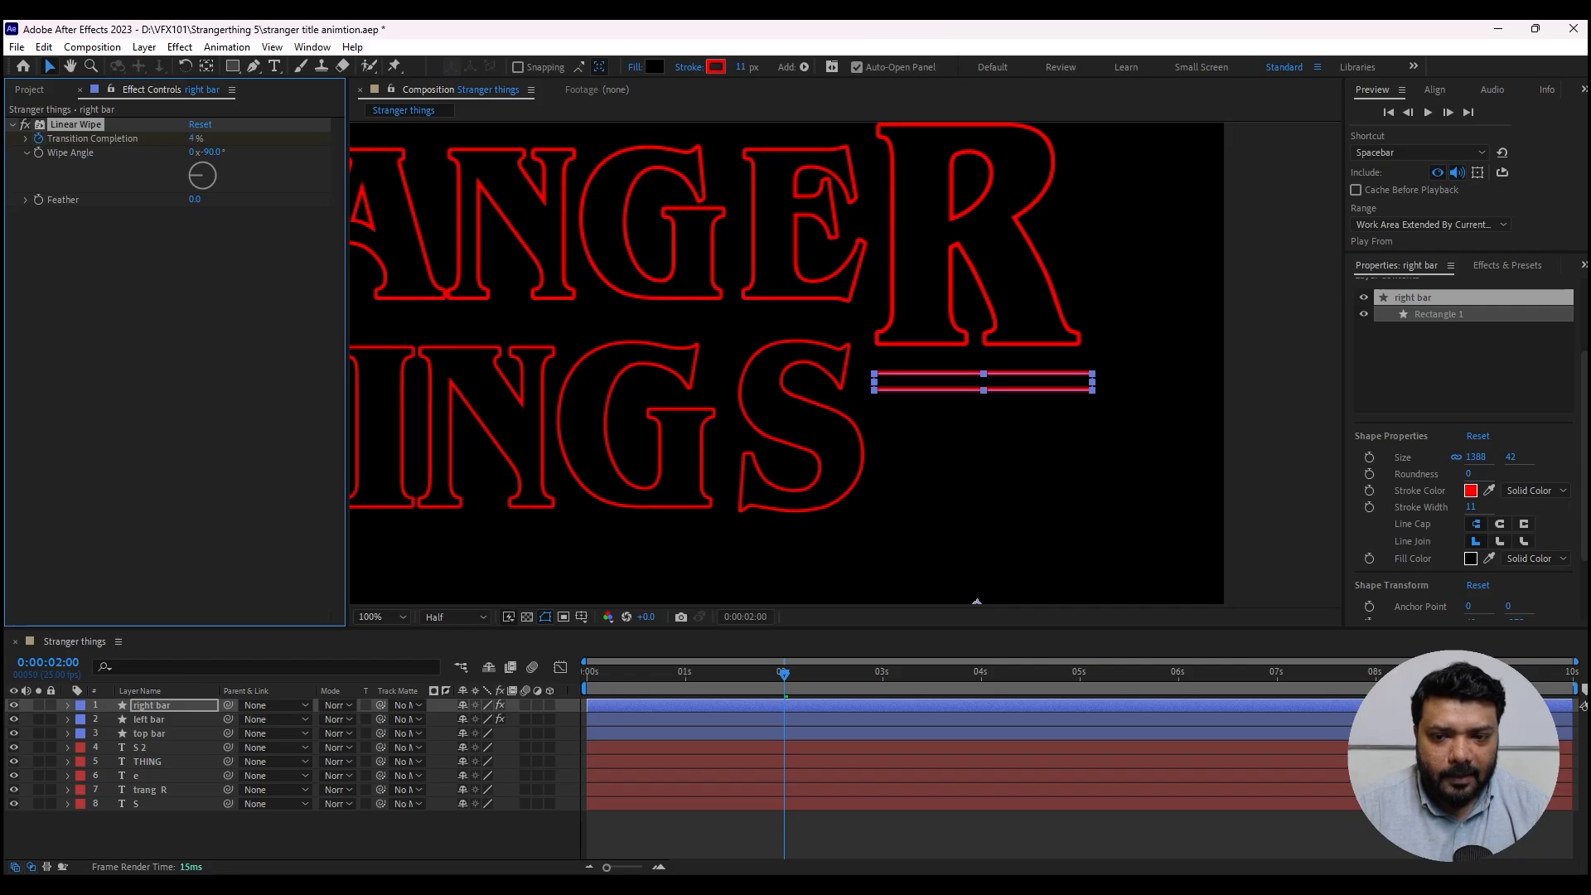
scroll(1108, 493, down, 2)
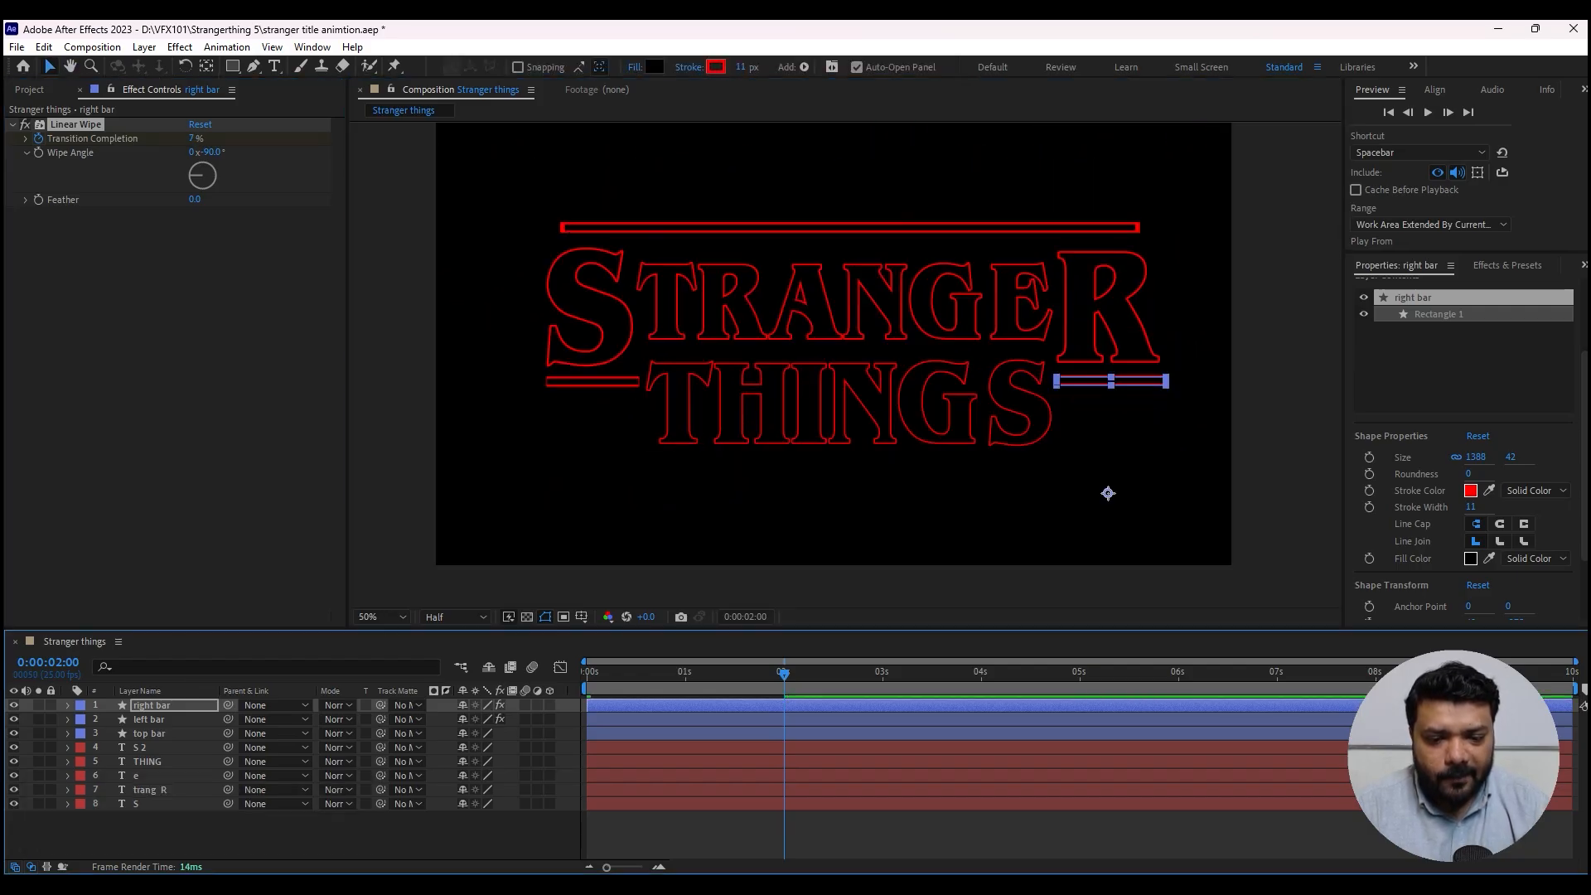
- Set the right bar's Transition Completion to 25% at the start of the composition and preview the wipe
key(space)
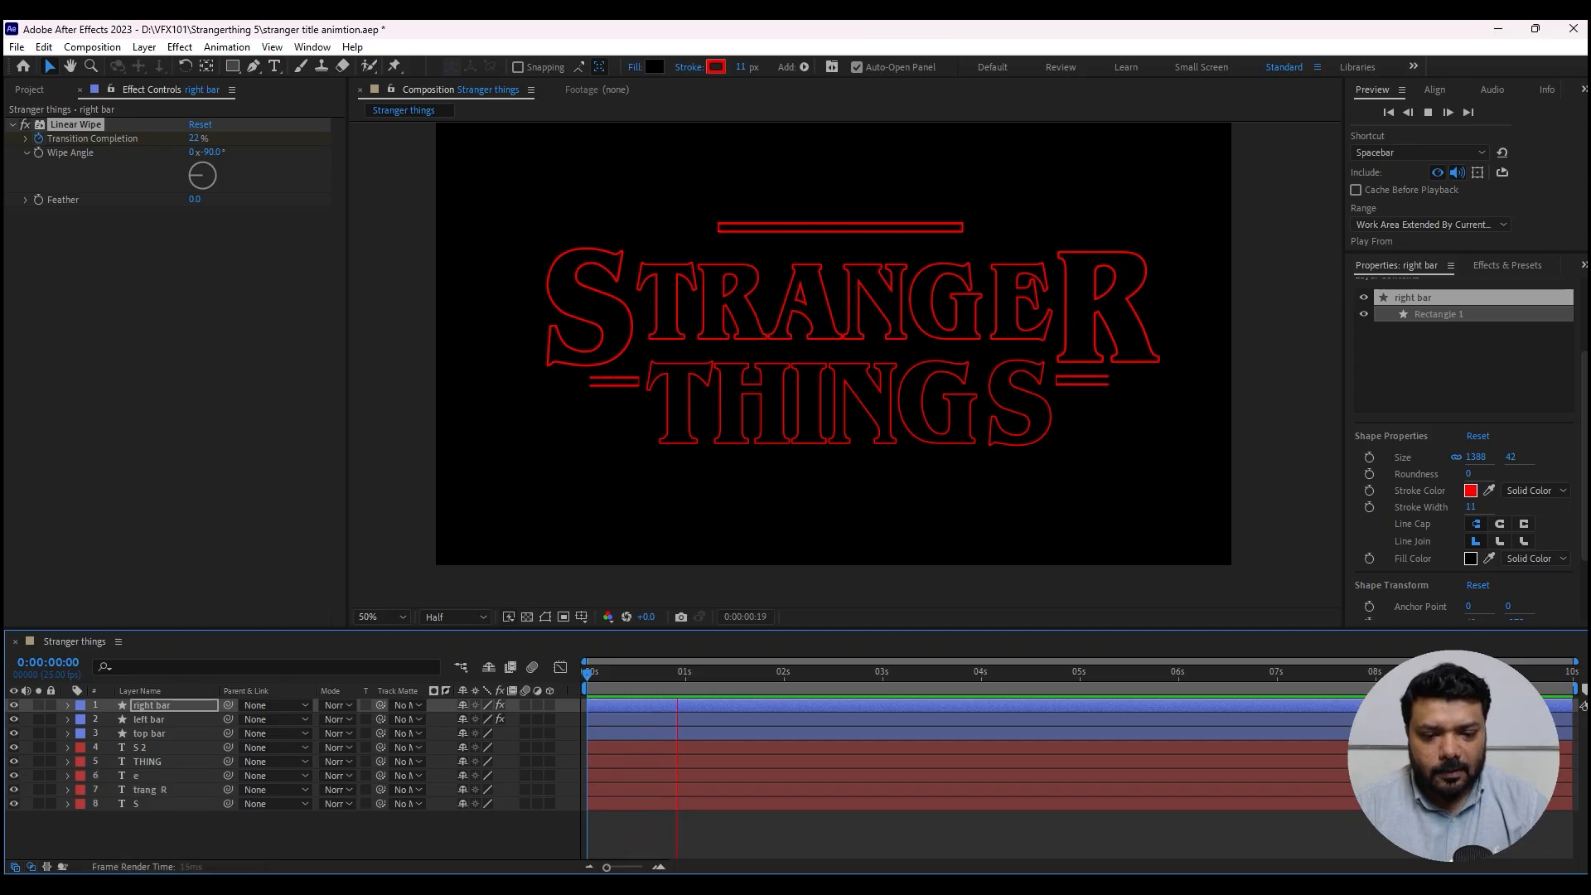
key(space)
click(194, 138)
text(25)
key(Return)
key(space)
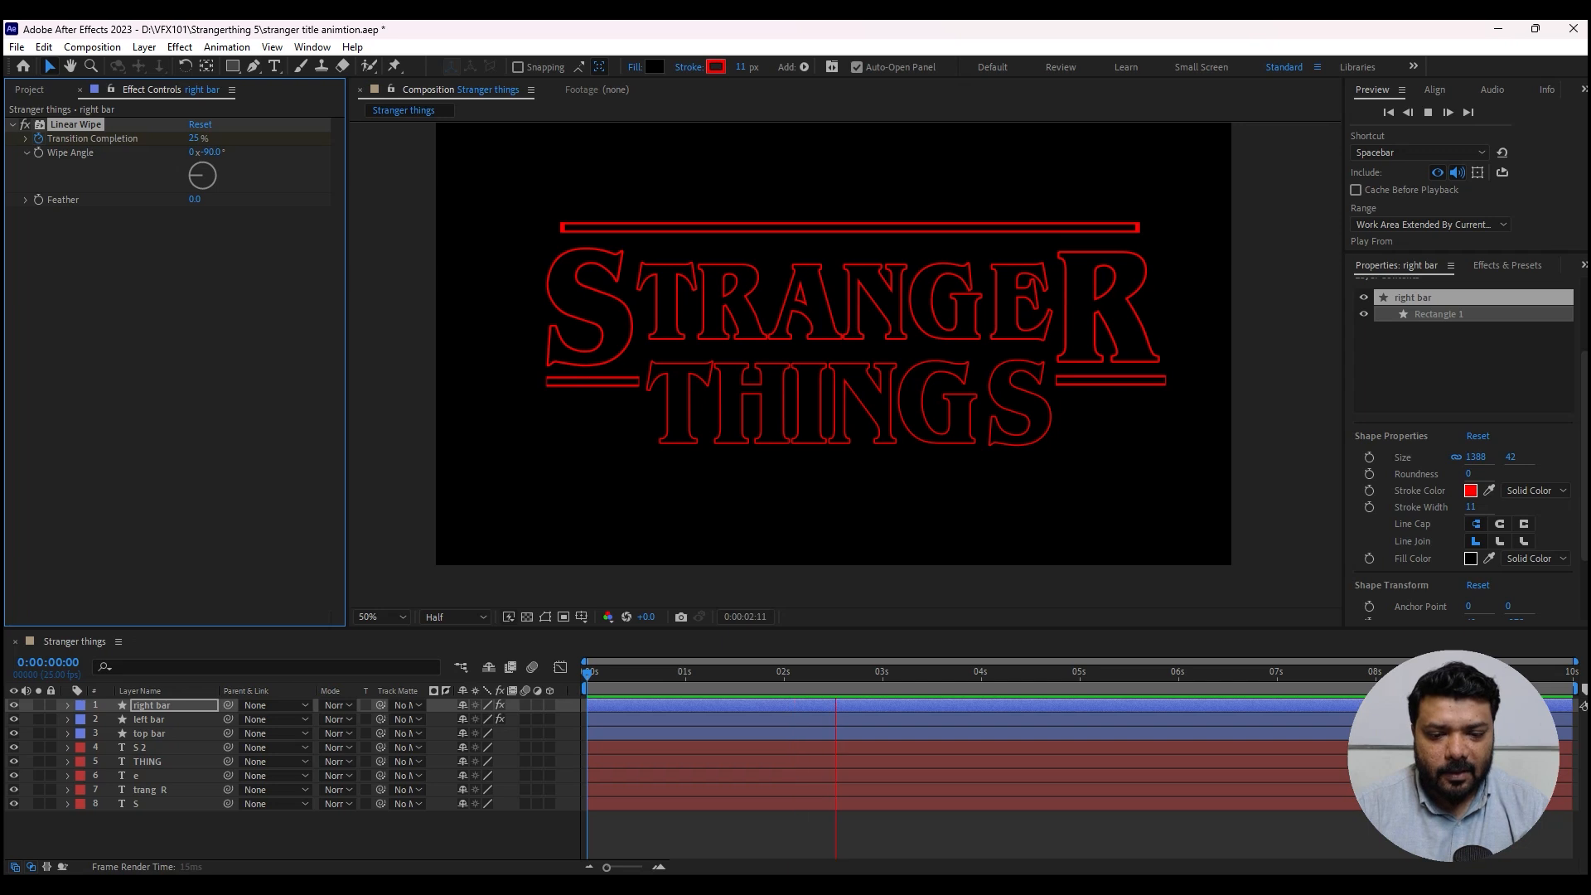
key(space)
key(space)
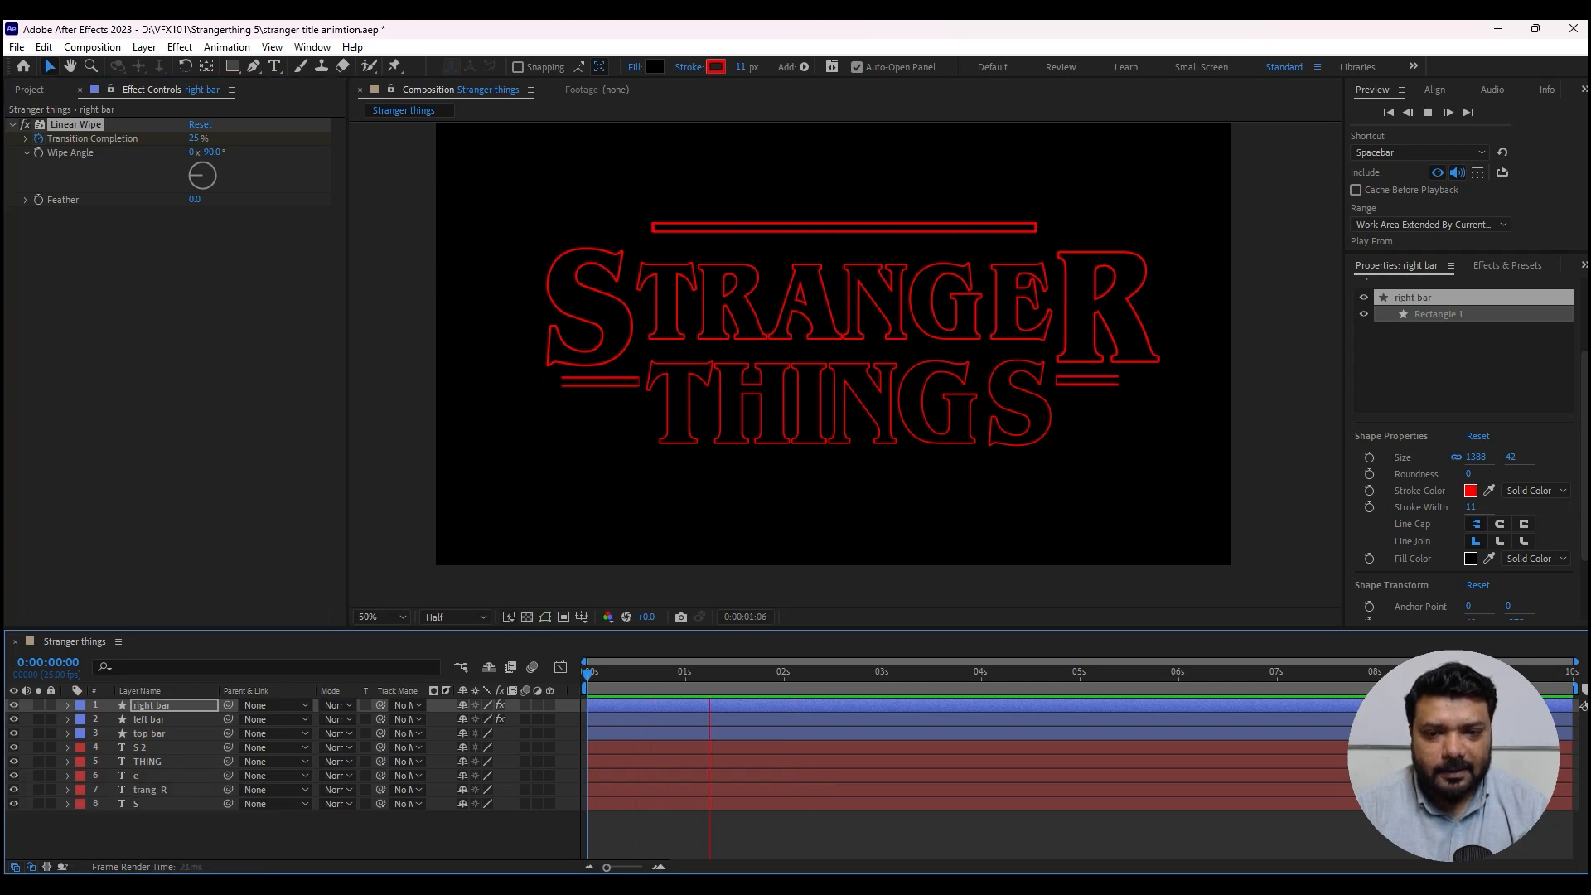
key(space)
key(space)
- Keyframe the first S of STRANGER sliding right from position 246, 534 at the start to its original spot at 2 seconds, and preview it
click(587, 338)
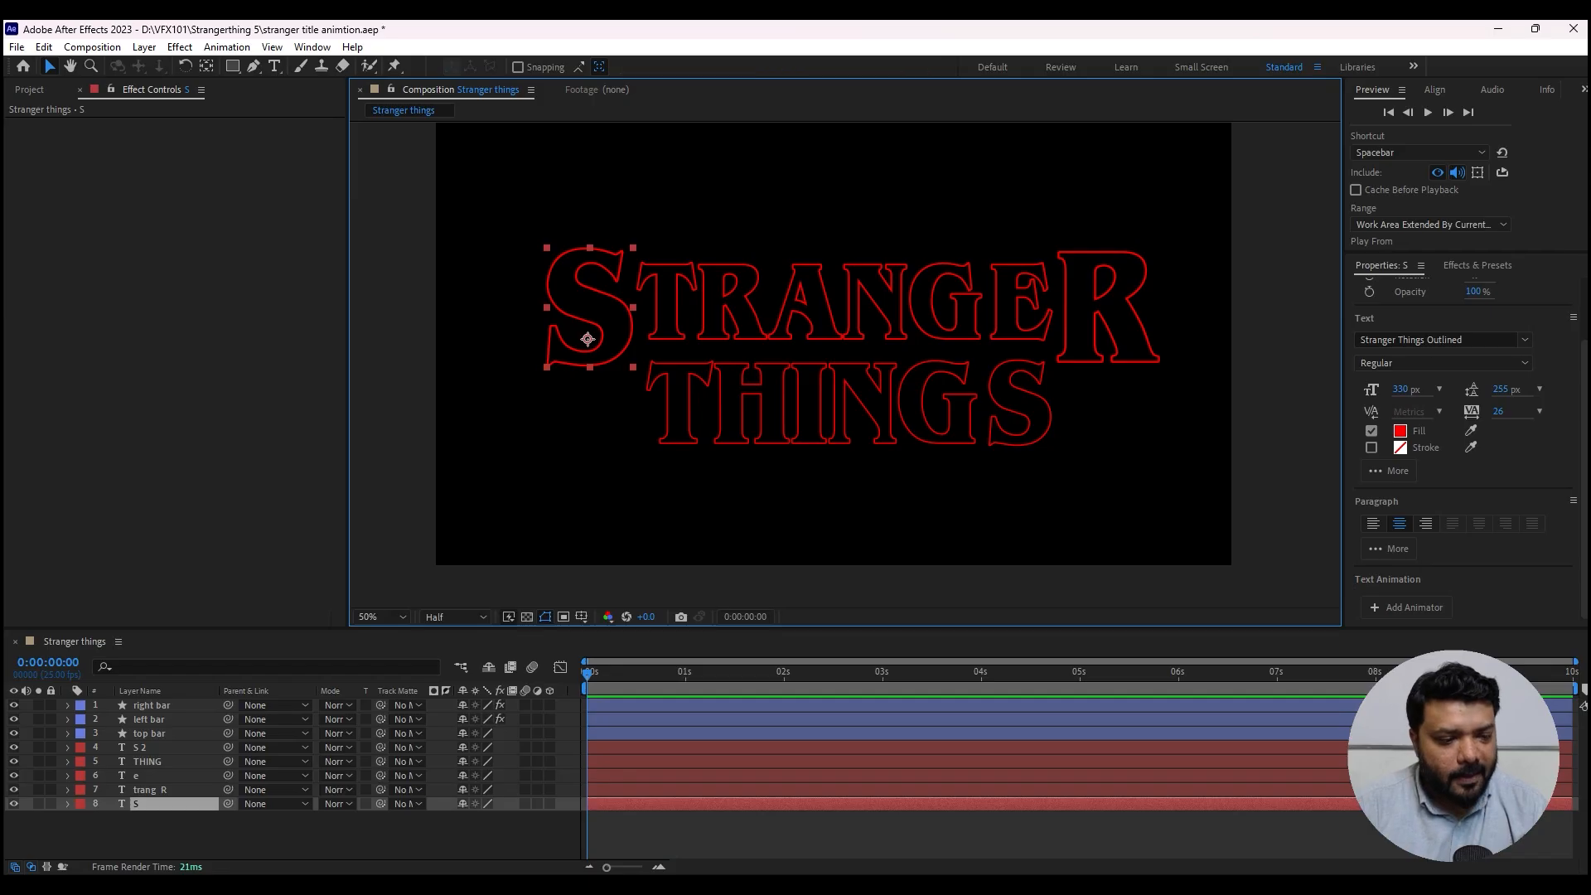
key(p)
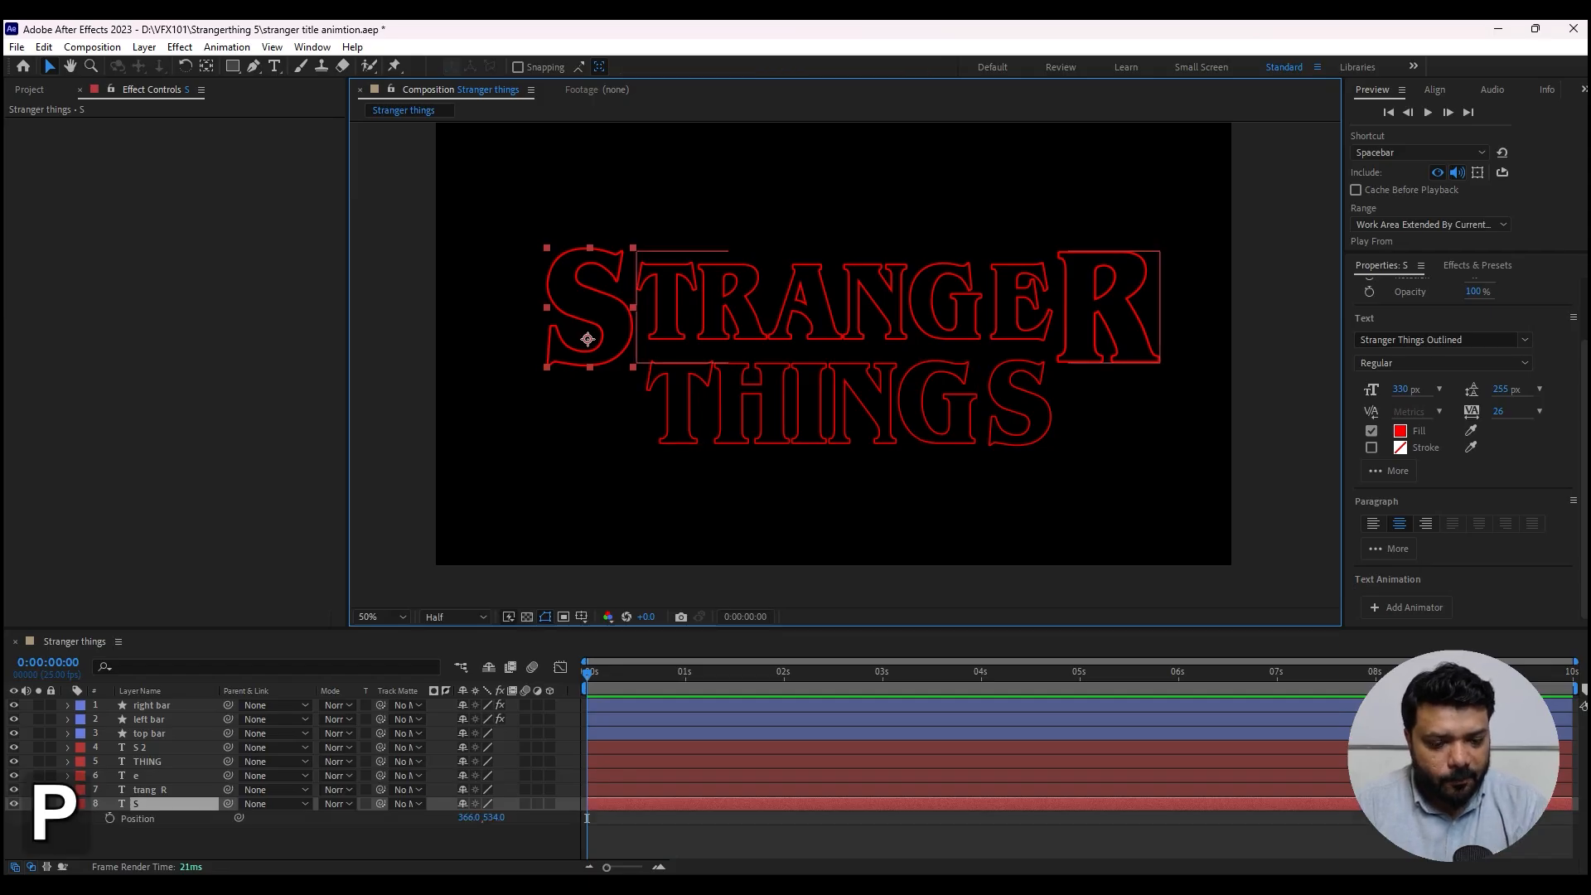
key(alt+shift+p)
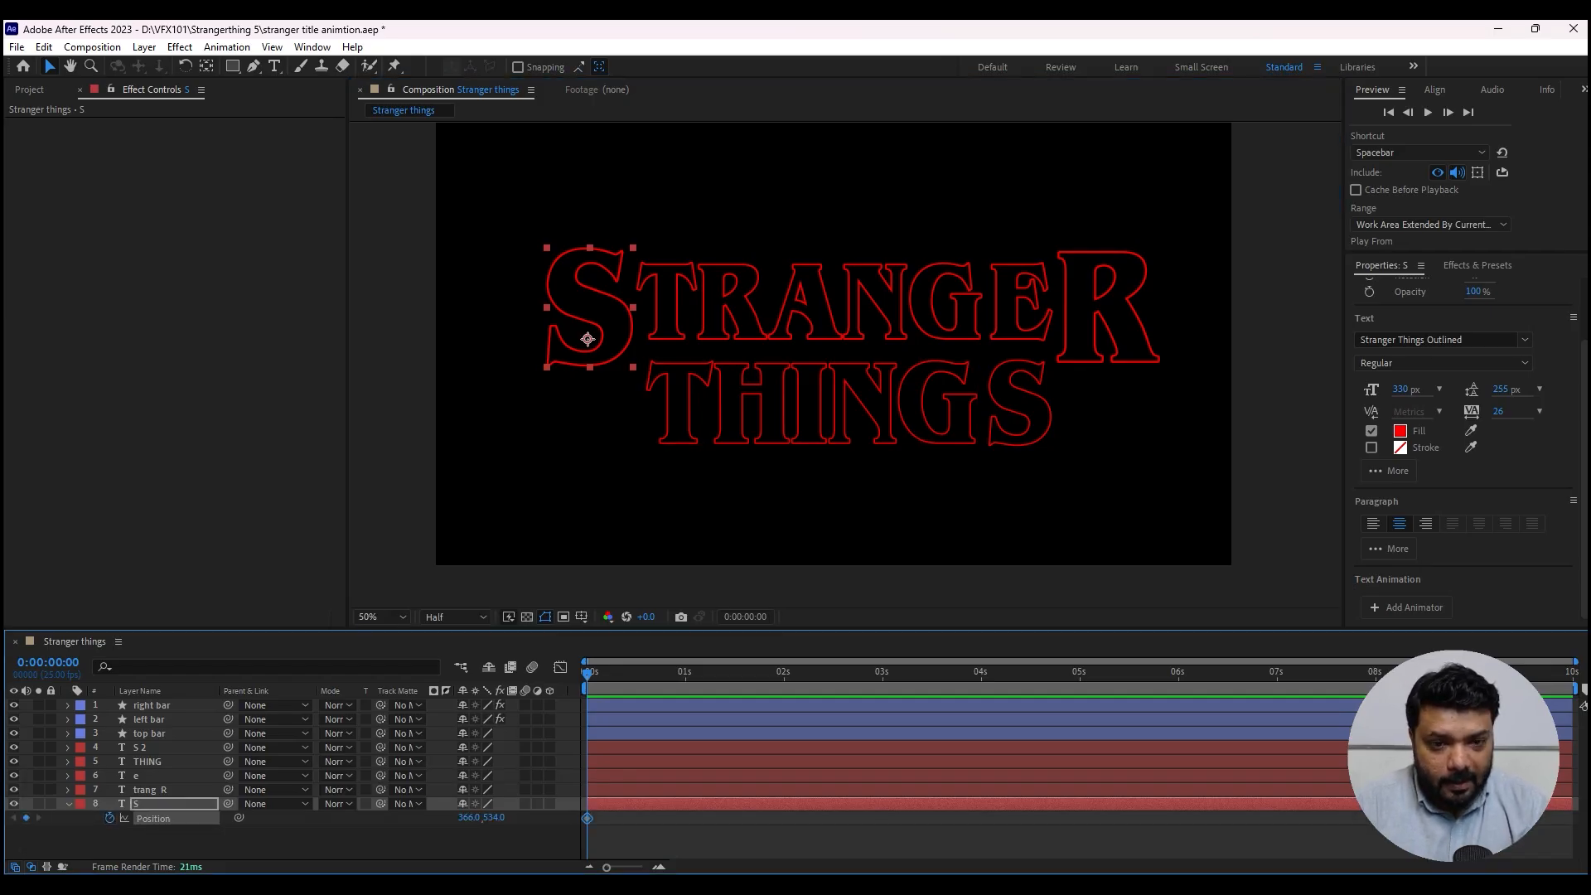
drag(588, 817, 783, 817)
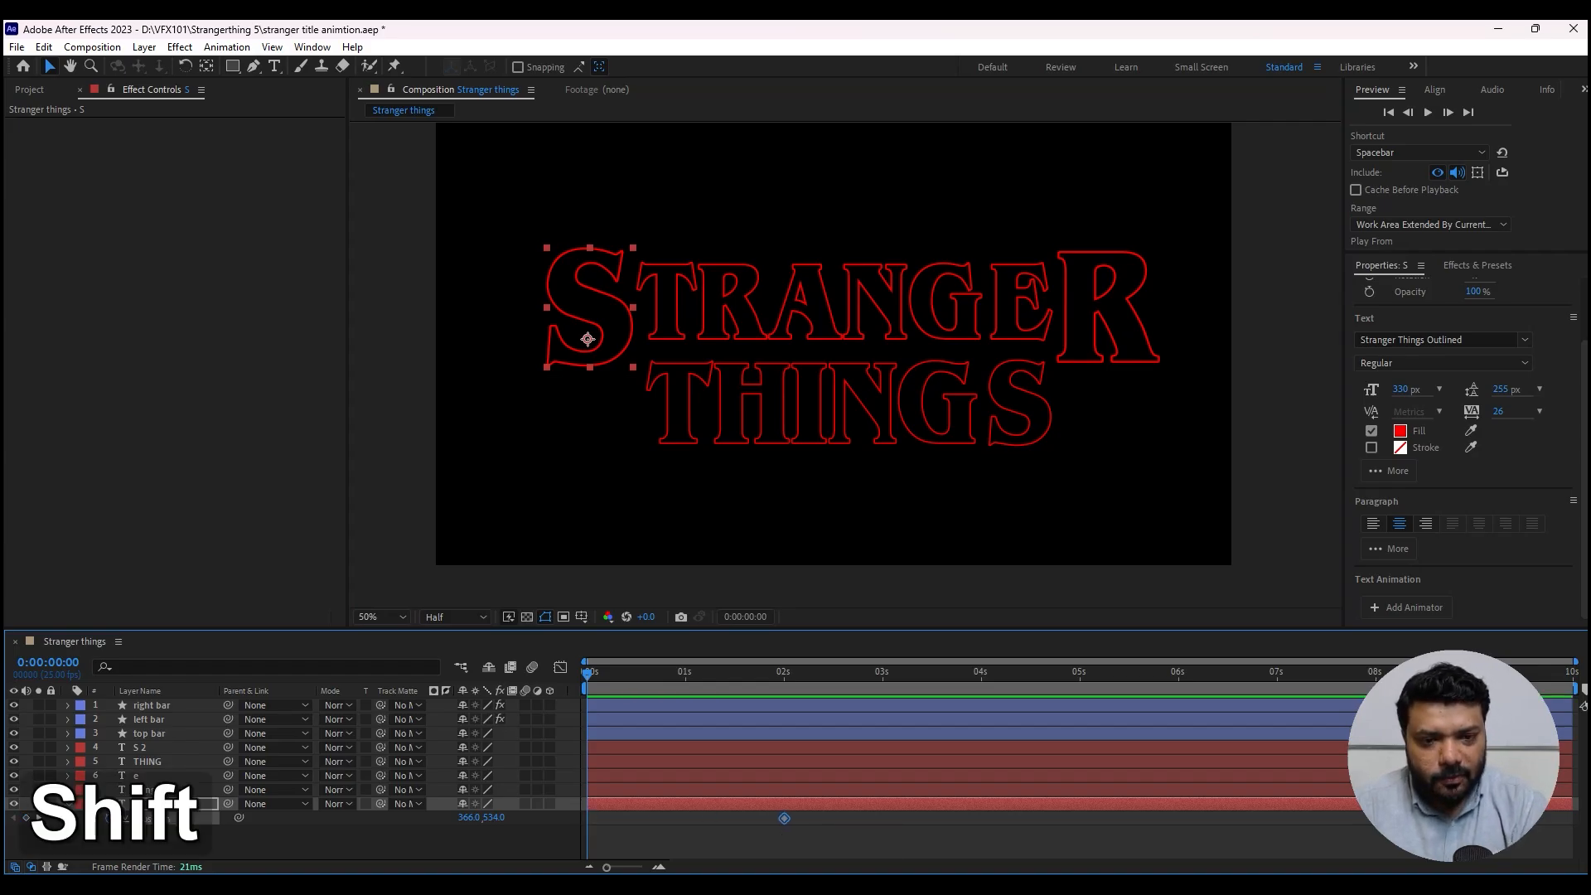
key(shift+Left)
key(shift+Left)
key(shift+Left)
key(shift+Left)
key(shift+Left)
key(shift+Left)
key(shift+Left)
key(shift+Left)
key(shift+Left)
key(shift+Left)
key(shift+Left)
key(shift+Left)
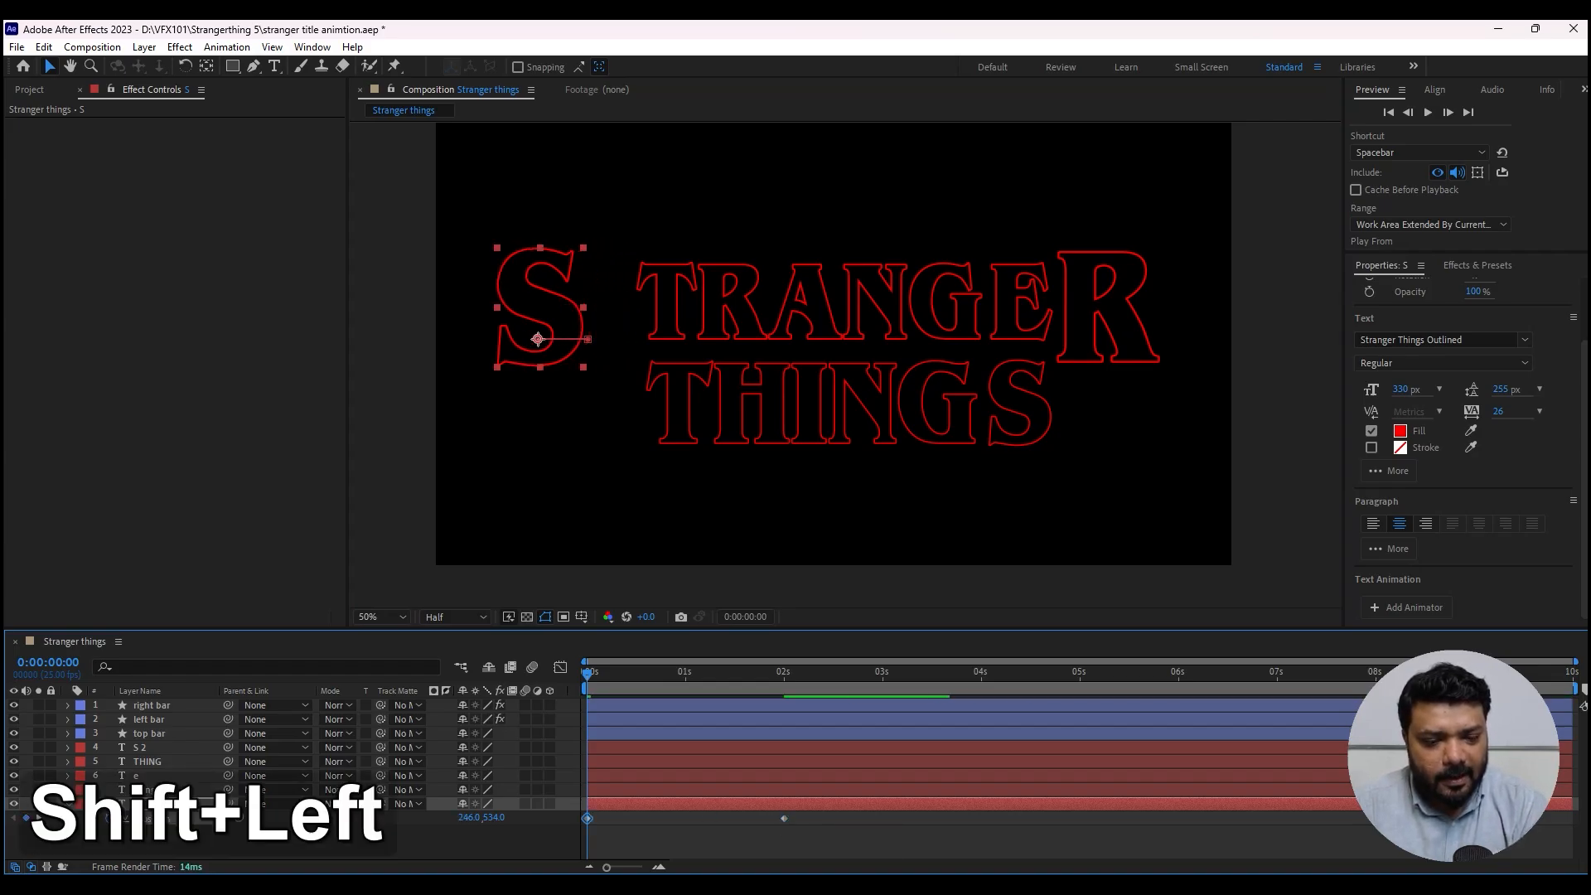
key(space)
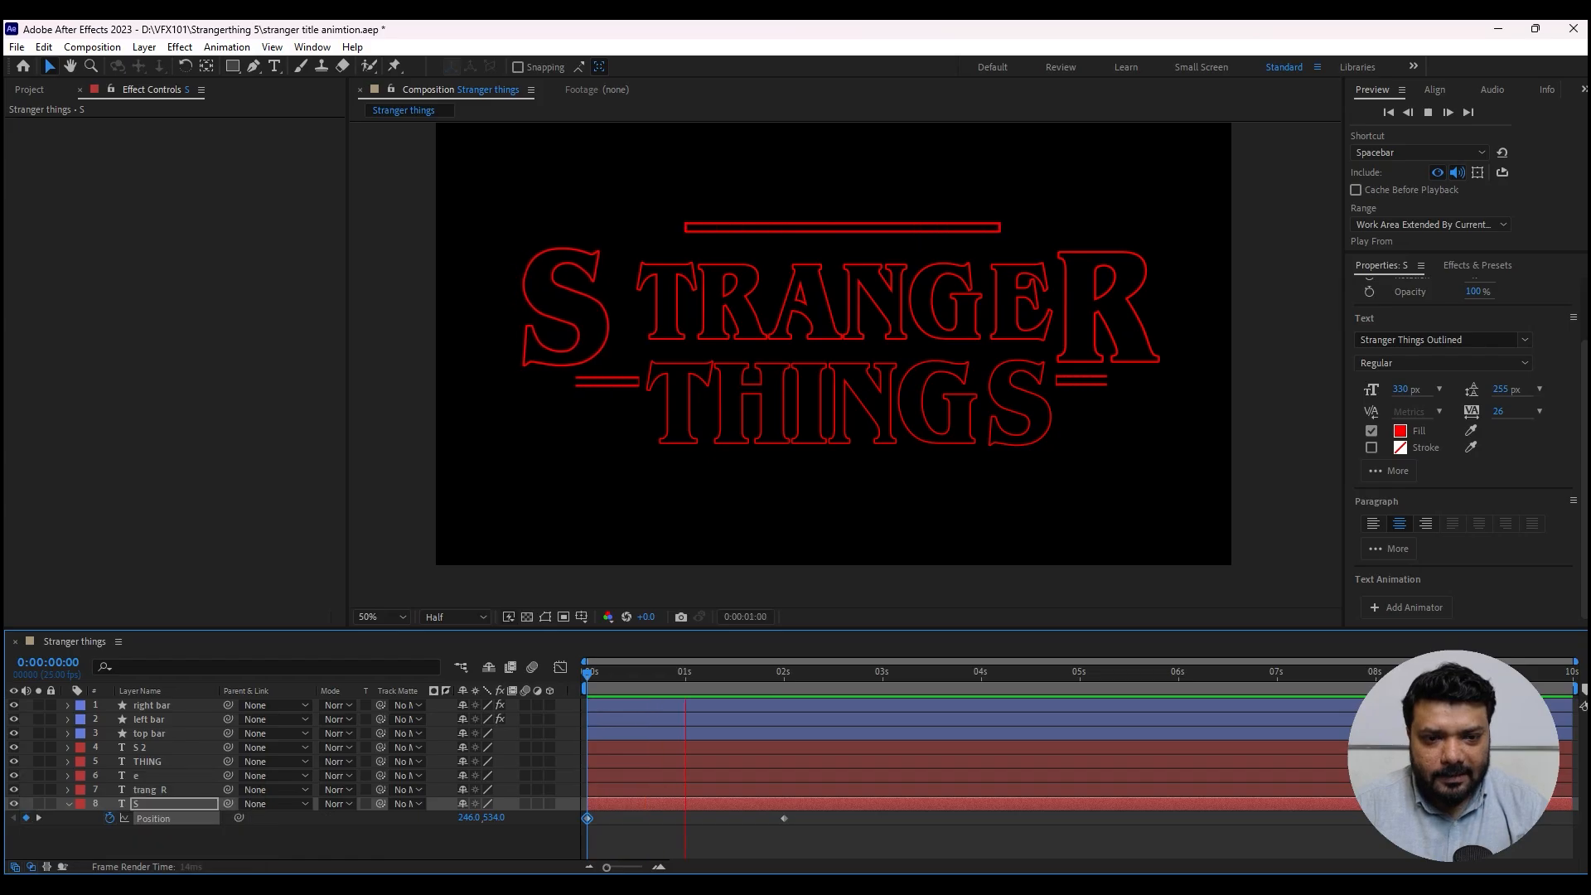
key(space)
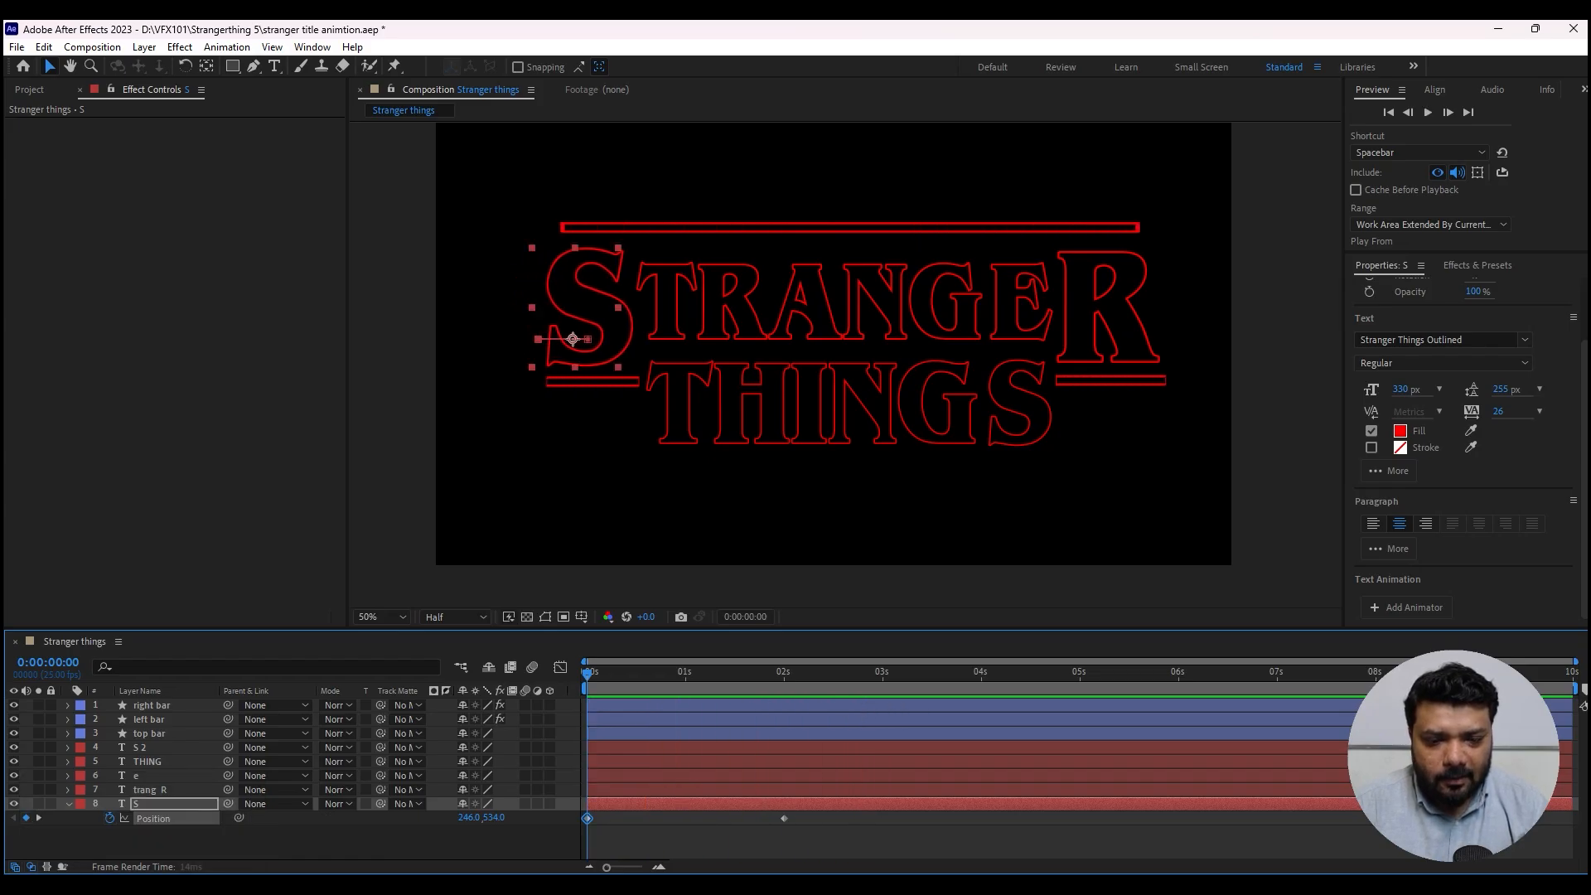
- Keyframe the scale of STRANGER's S layer from 110% at the start to 100% at 2 seconds and preview it
key(shift+s)
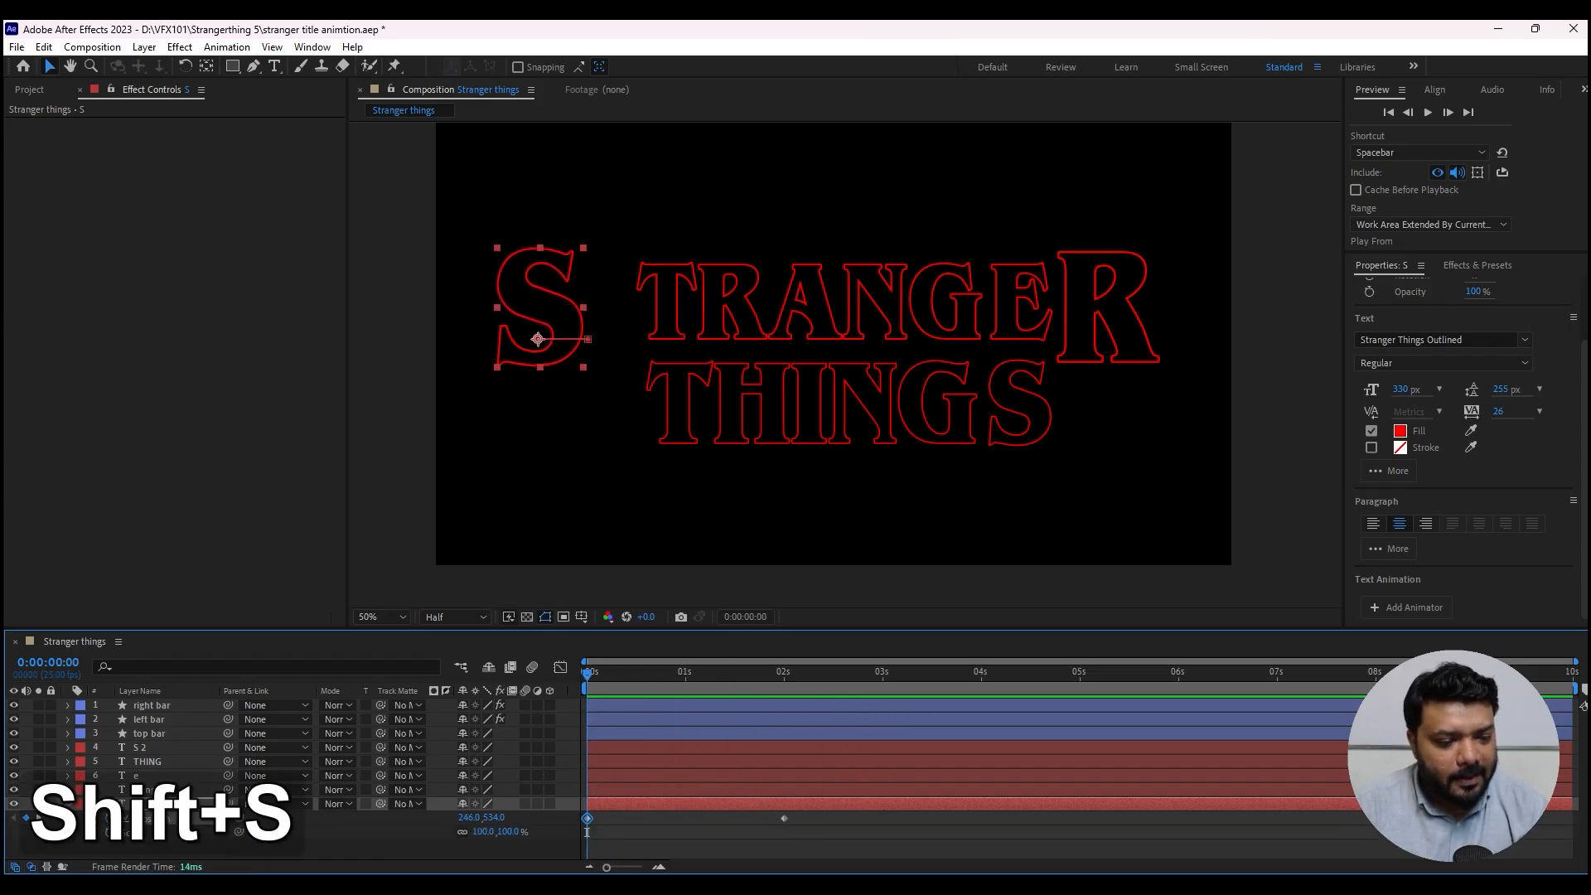
key(alt+shift+s)
drag(586, 832, 784, 832)
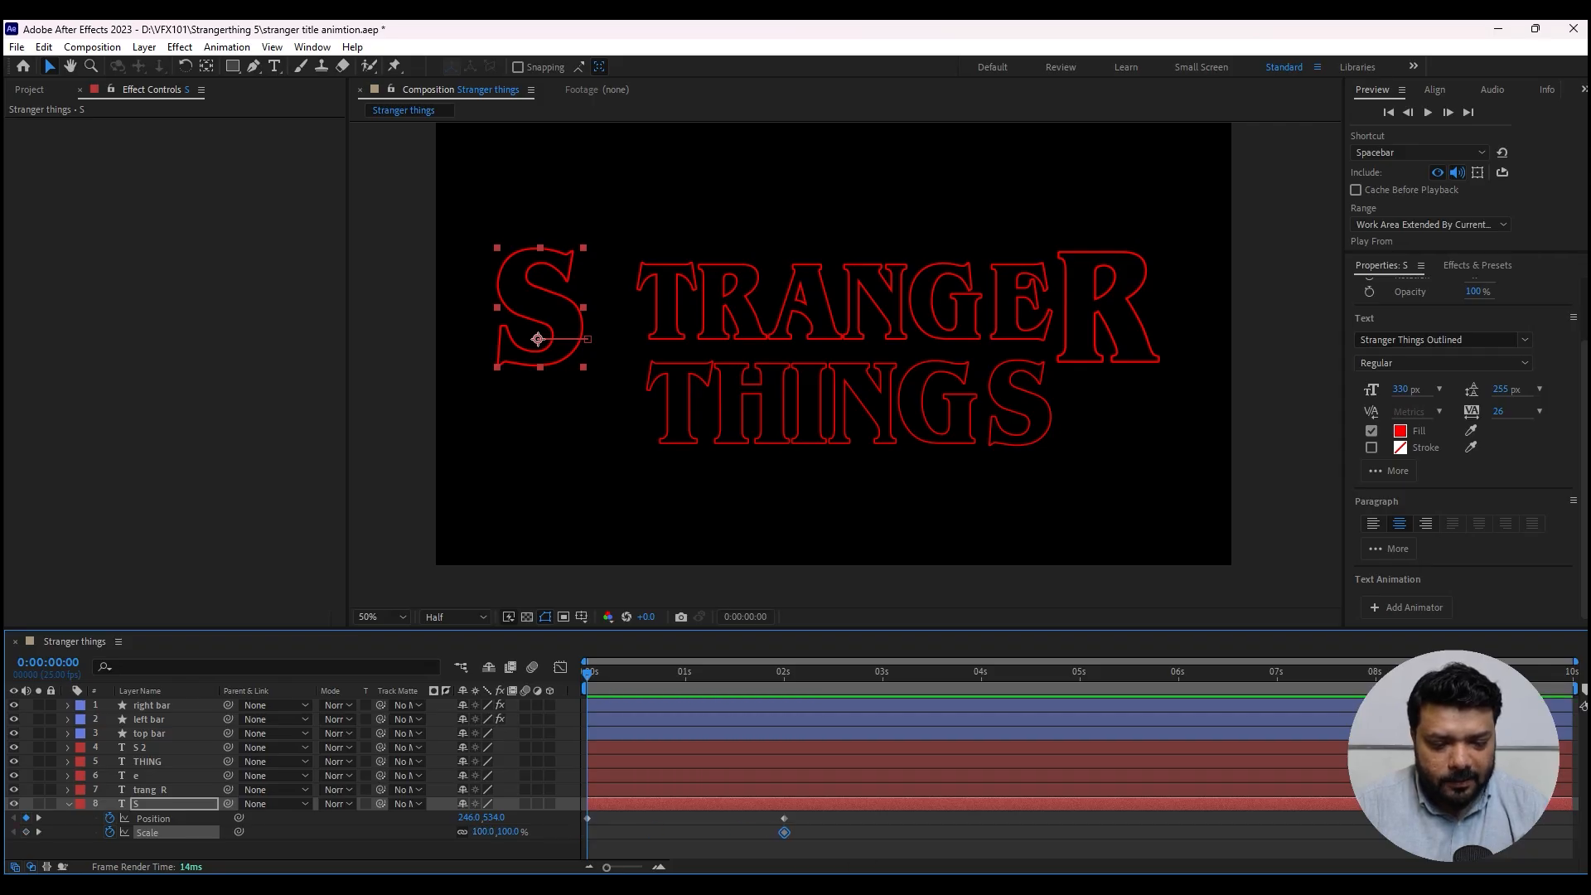
text(105)
key(Return)
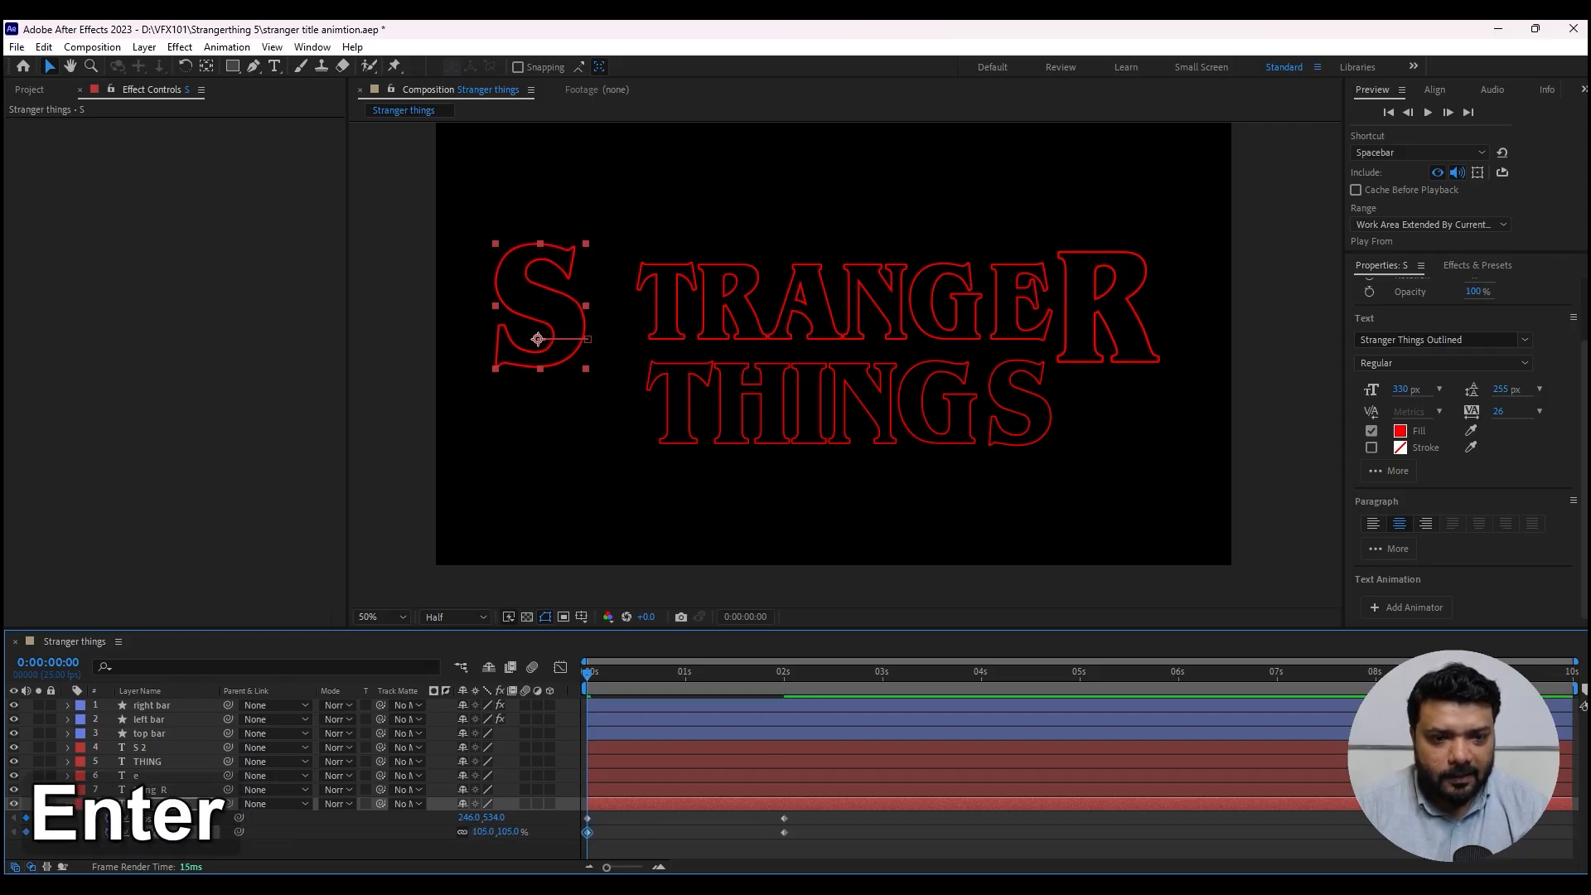
text(110)
key(Return)
key(space)
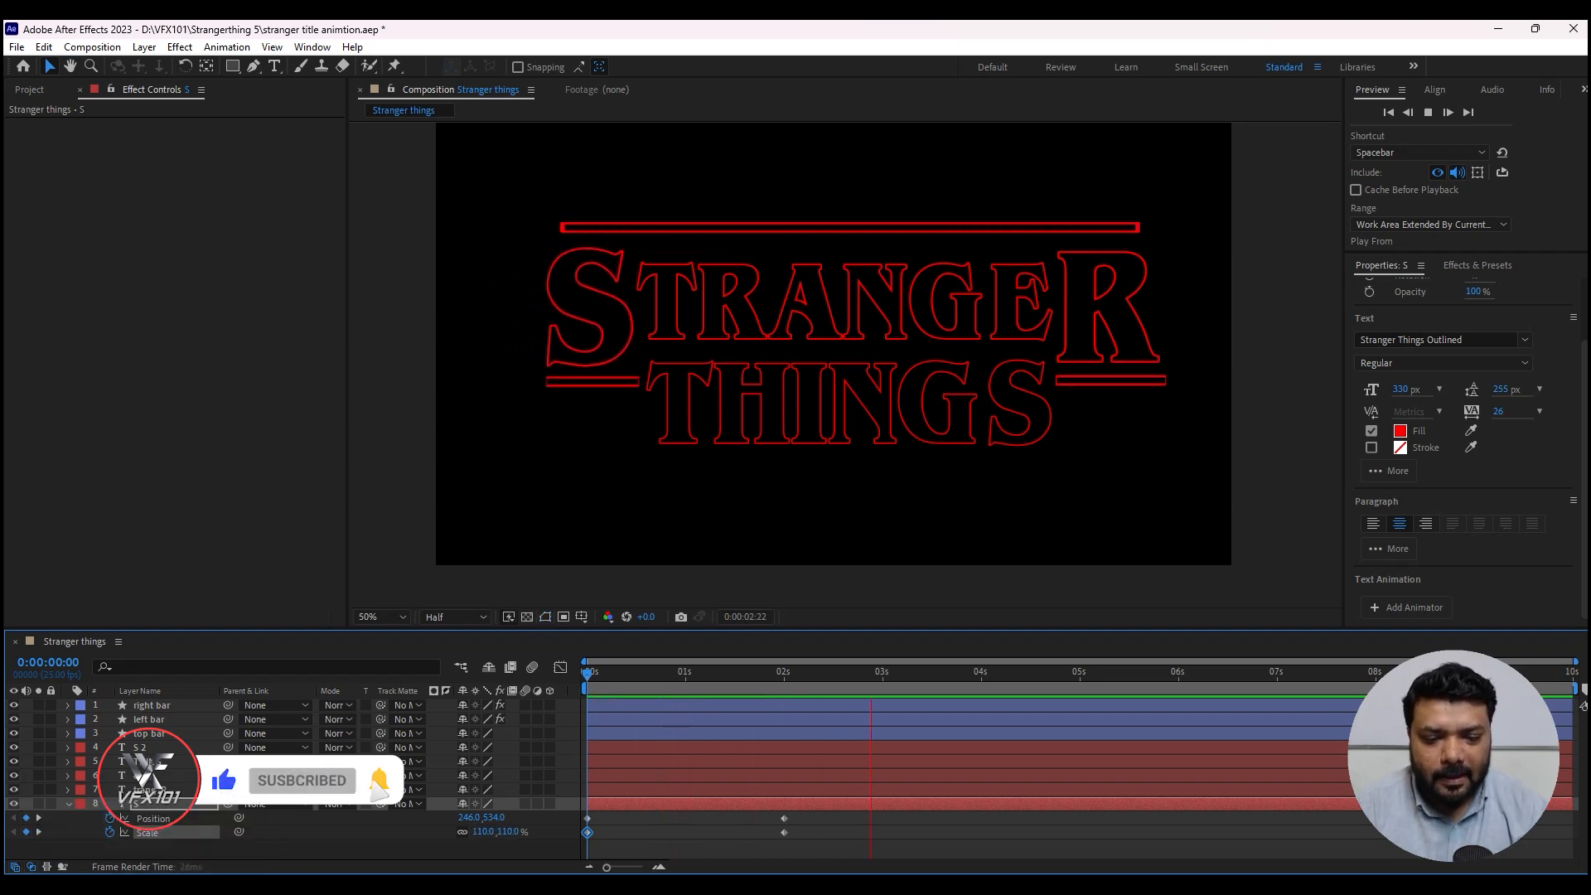
key(space)
- Apply Easy Ease to the S layer's position and scale keyframes, preview the motion and collapse its properties
drag(816, 813, 455, 833)
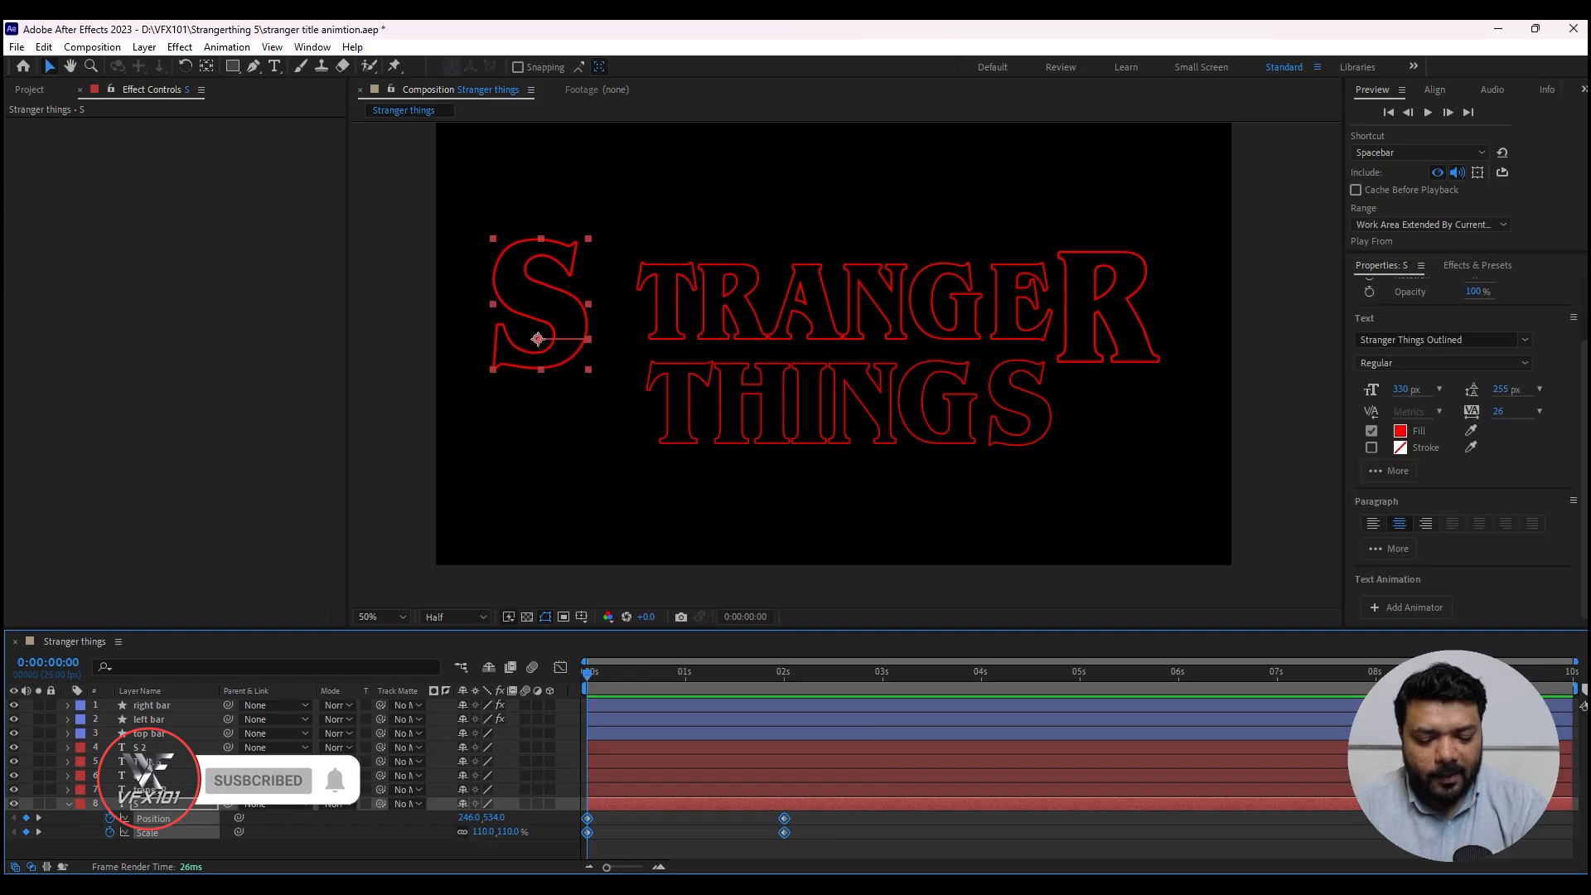
key(F9)
key(space)
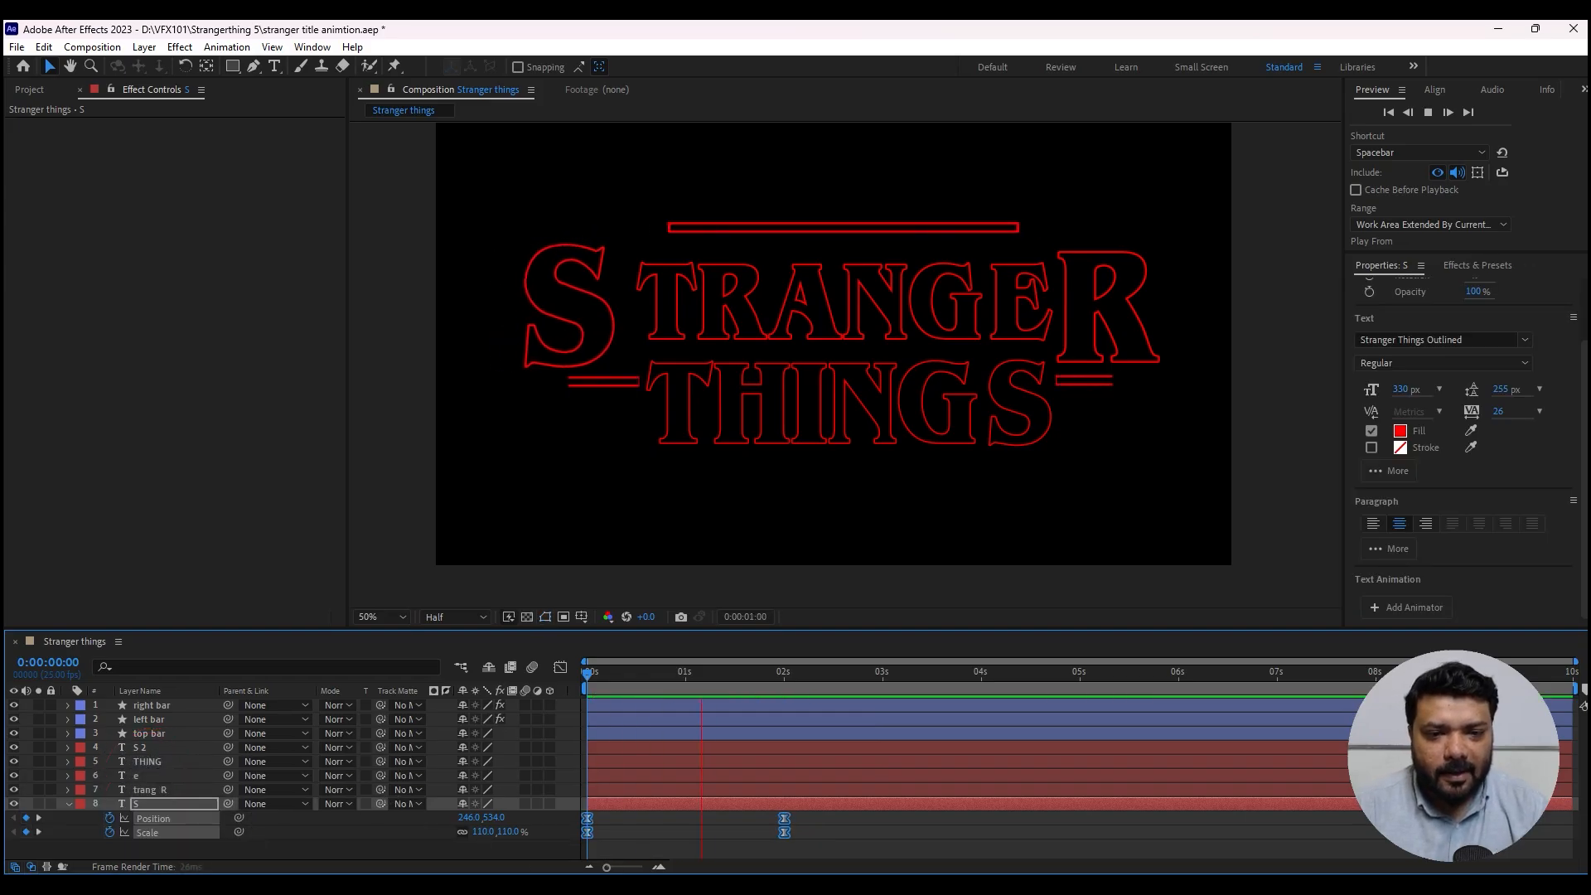
key(space)
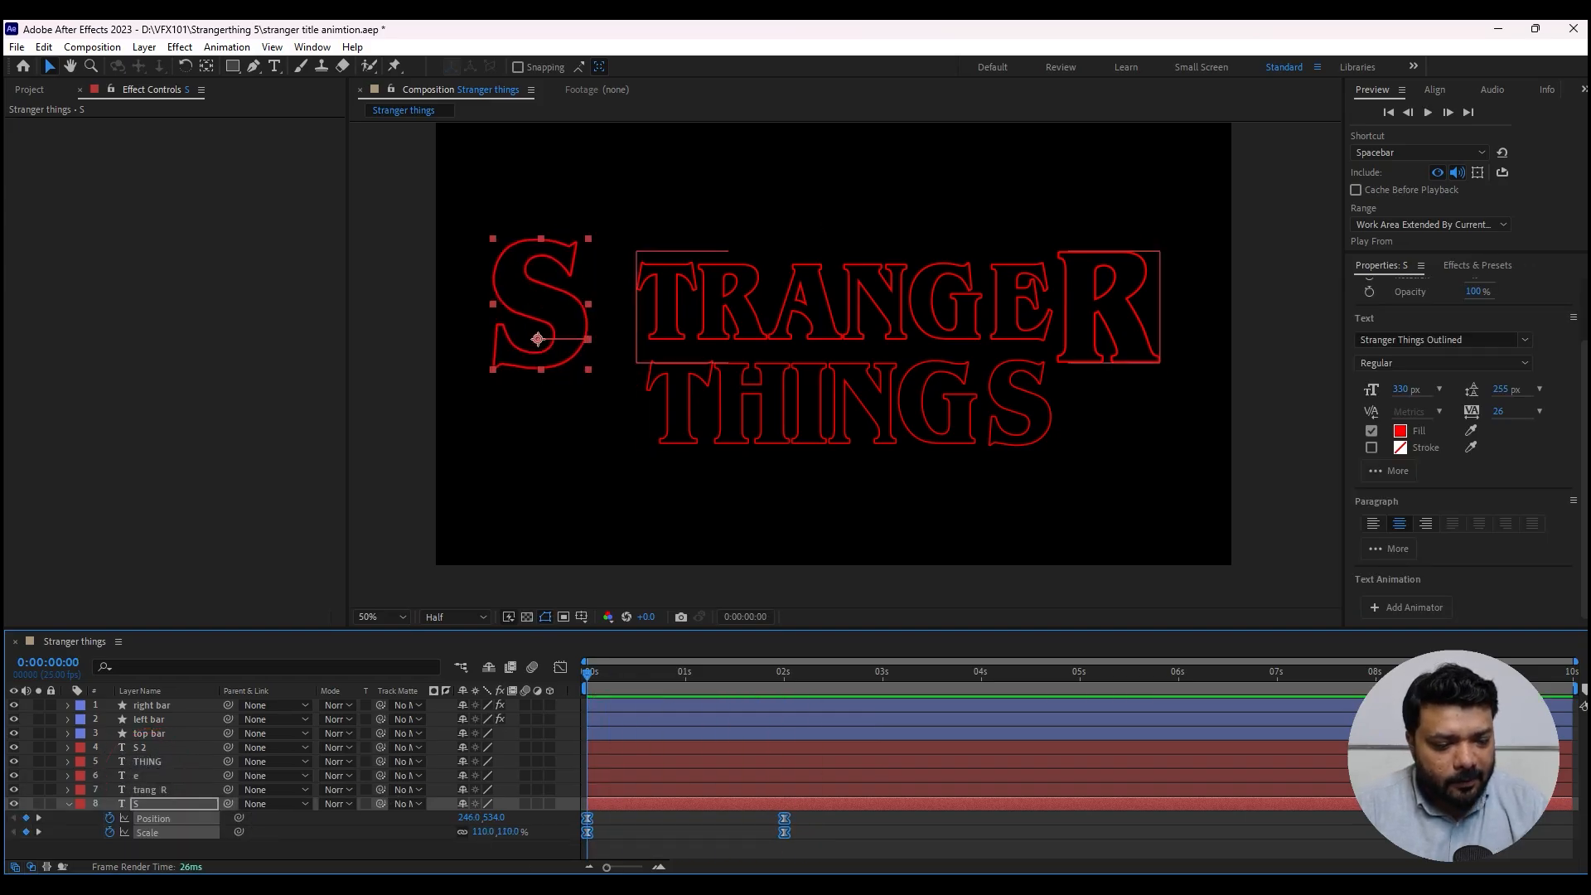
key(u)
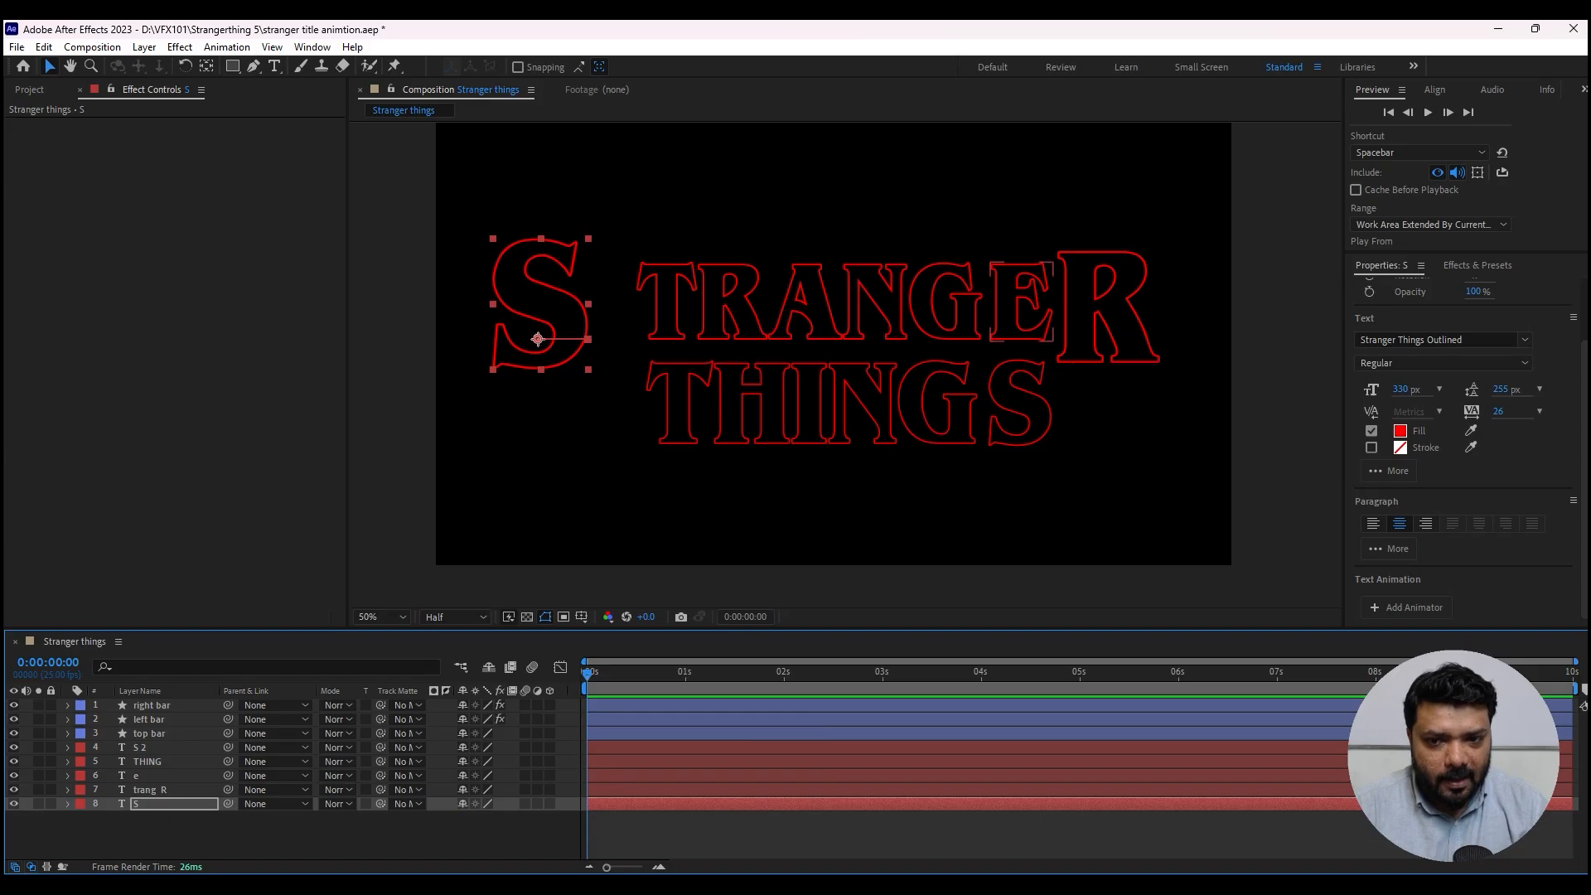
- Keyframe the E of STRANGER dropping from position 1410, 432 at the start to its original spot at 0:00:02:01, and preview it
click(1021, 315)
key(p)
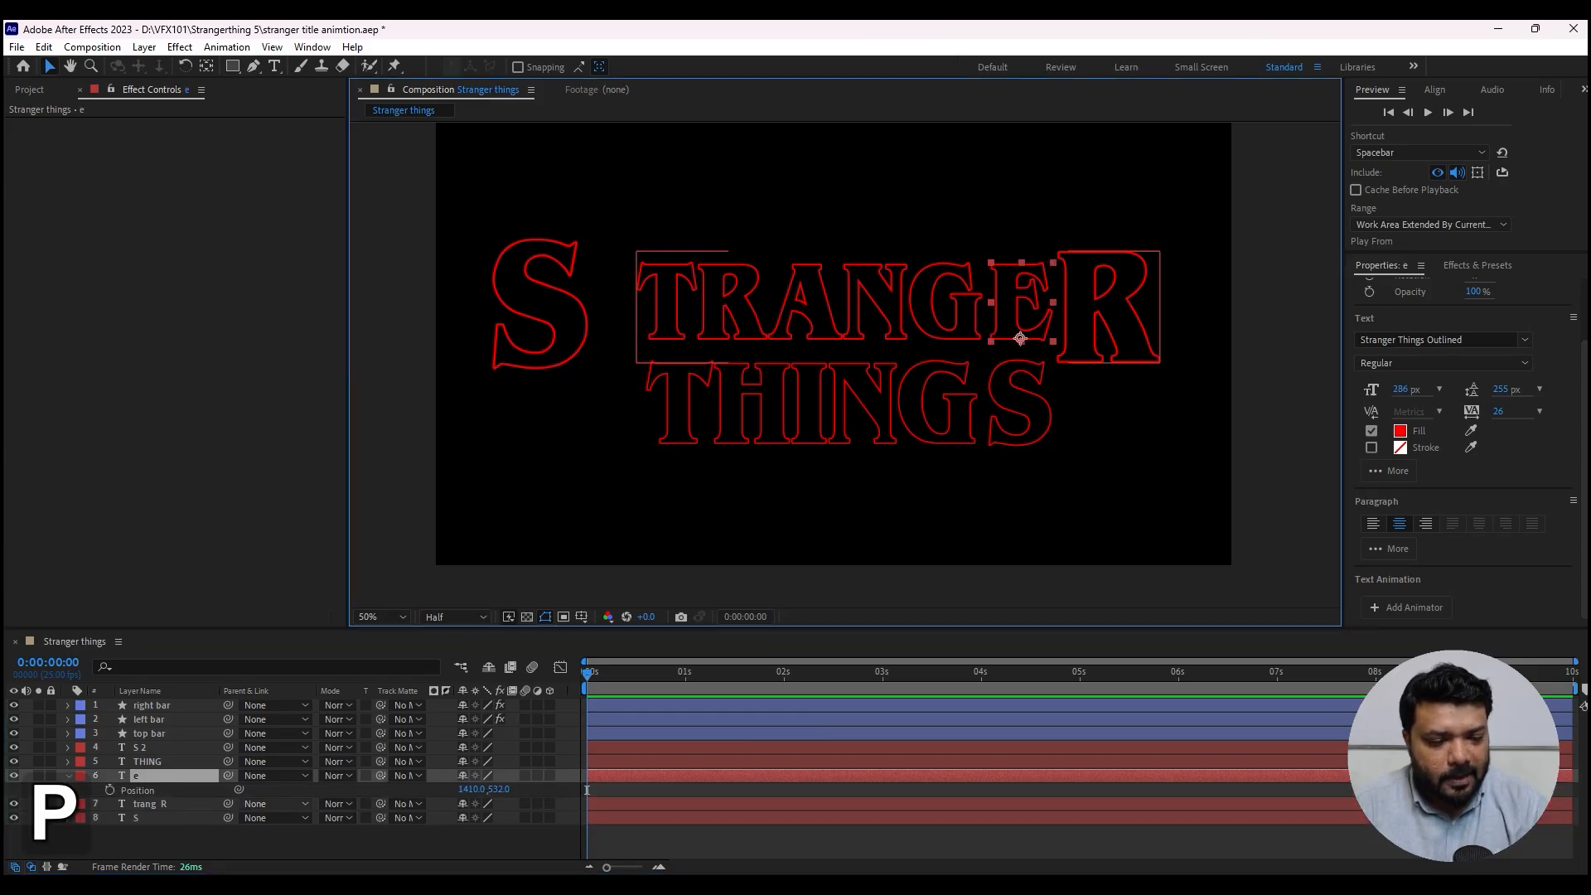
click(110, 789)
drag(587, 790, 787, 790)
key(shift+Up)
key(shift+Up)
key(shift+Up)
key(shift+Up)
key(shift+Up)
key(shift+Up)
key(shift+Up)
key(shift+Up)
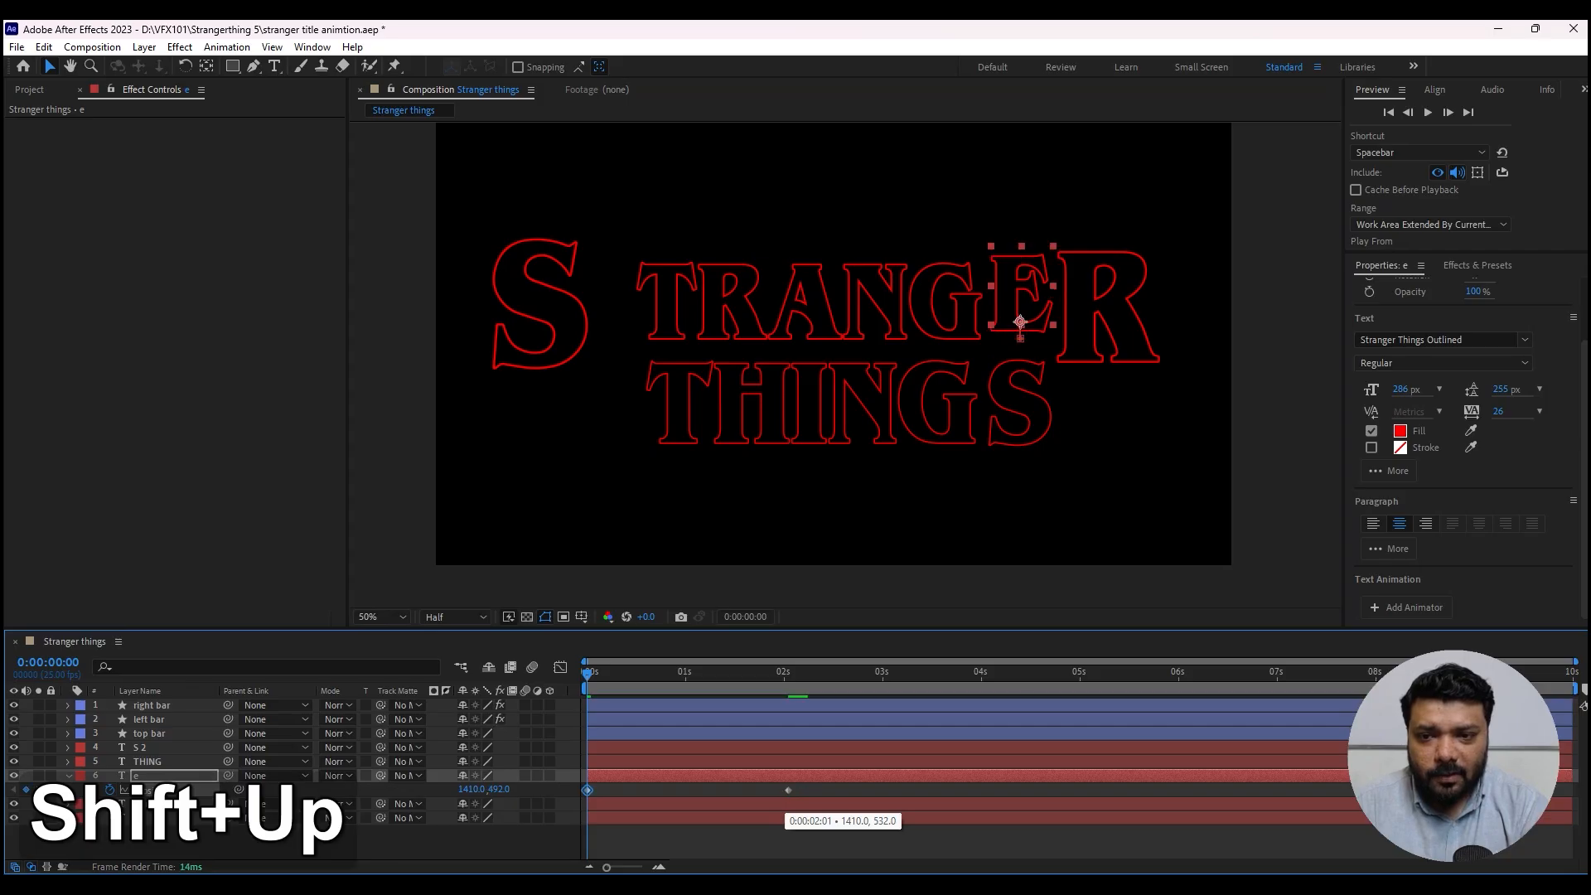
key(shift+Up)
key(shift+Up)
key(space)
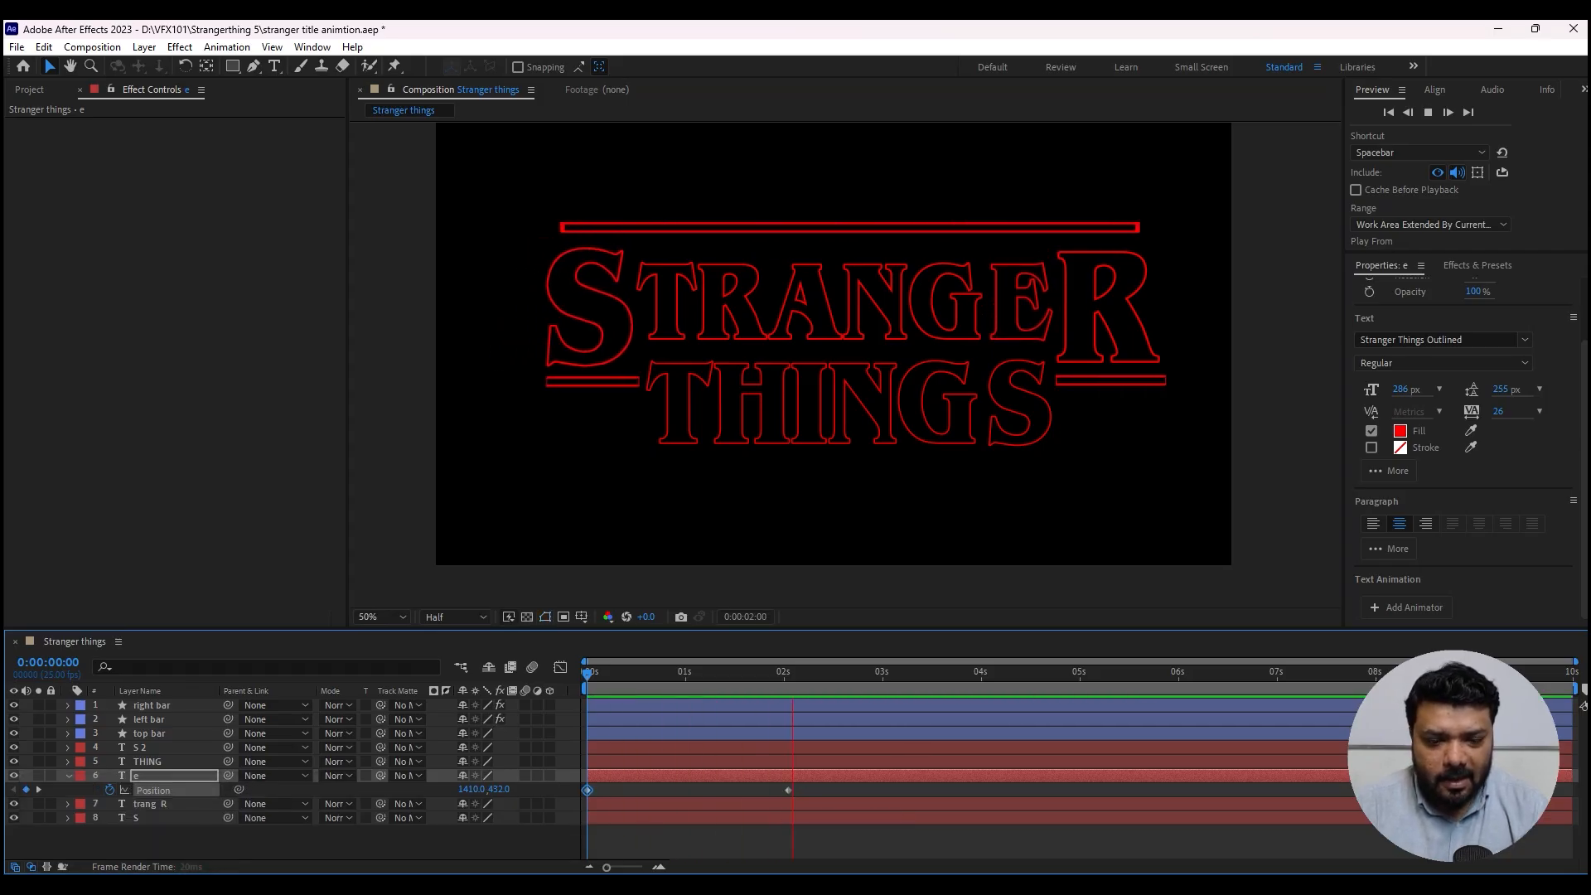
- Apply Easy Ease to both position keyframes of the e layer and collapse its properties
drag(812, 828, 564, 784)
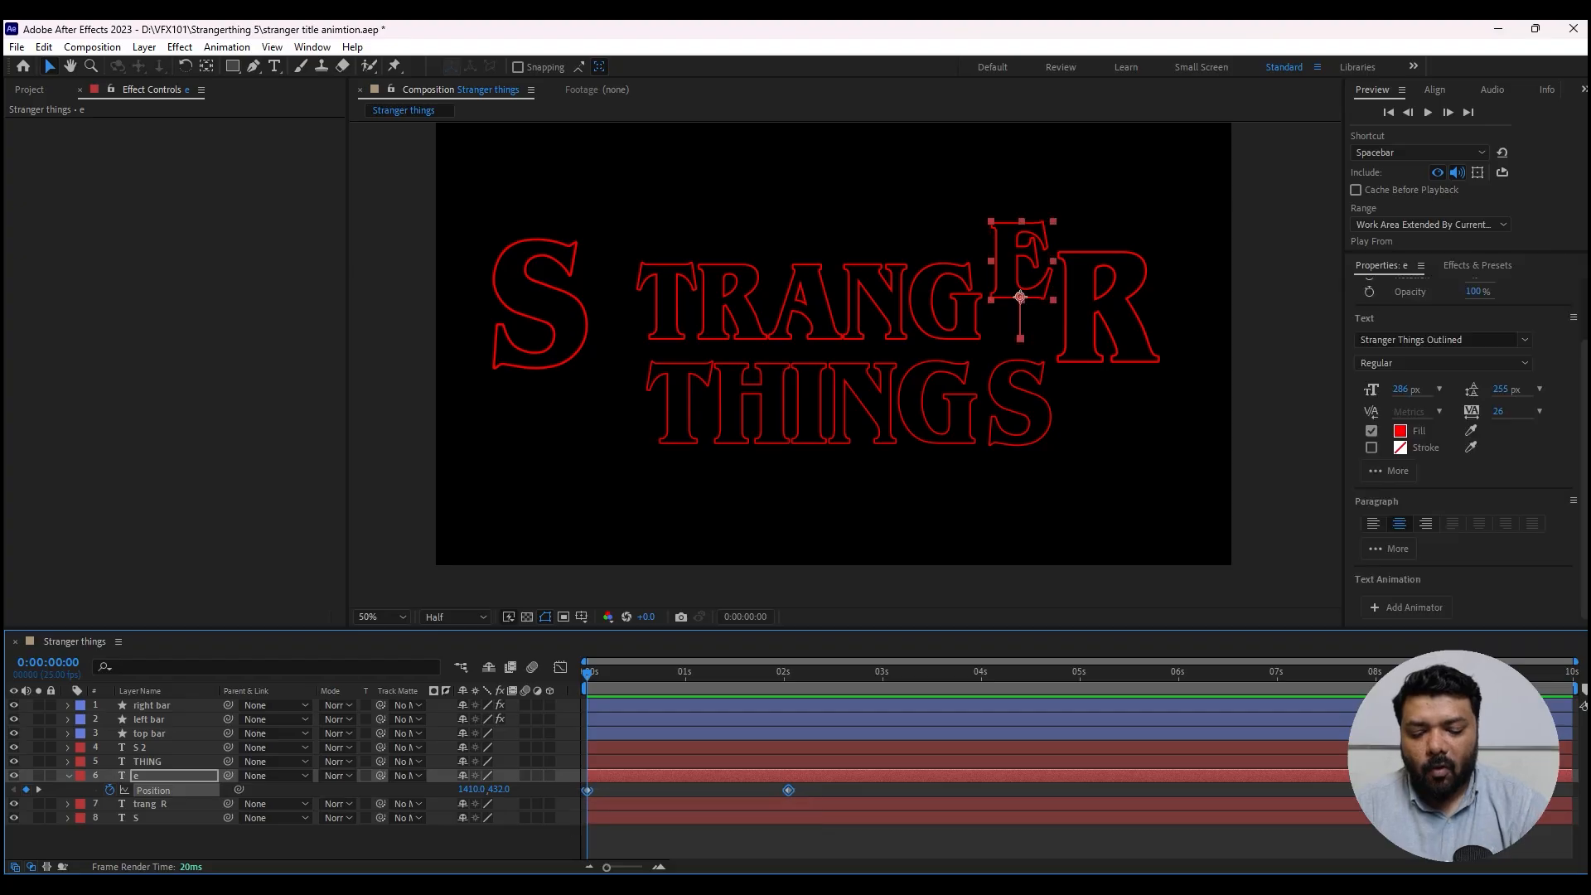
key(F9)
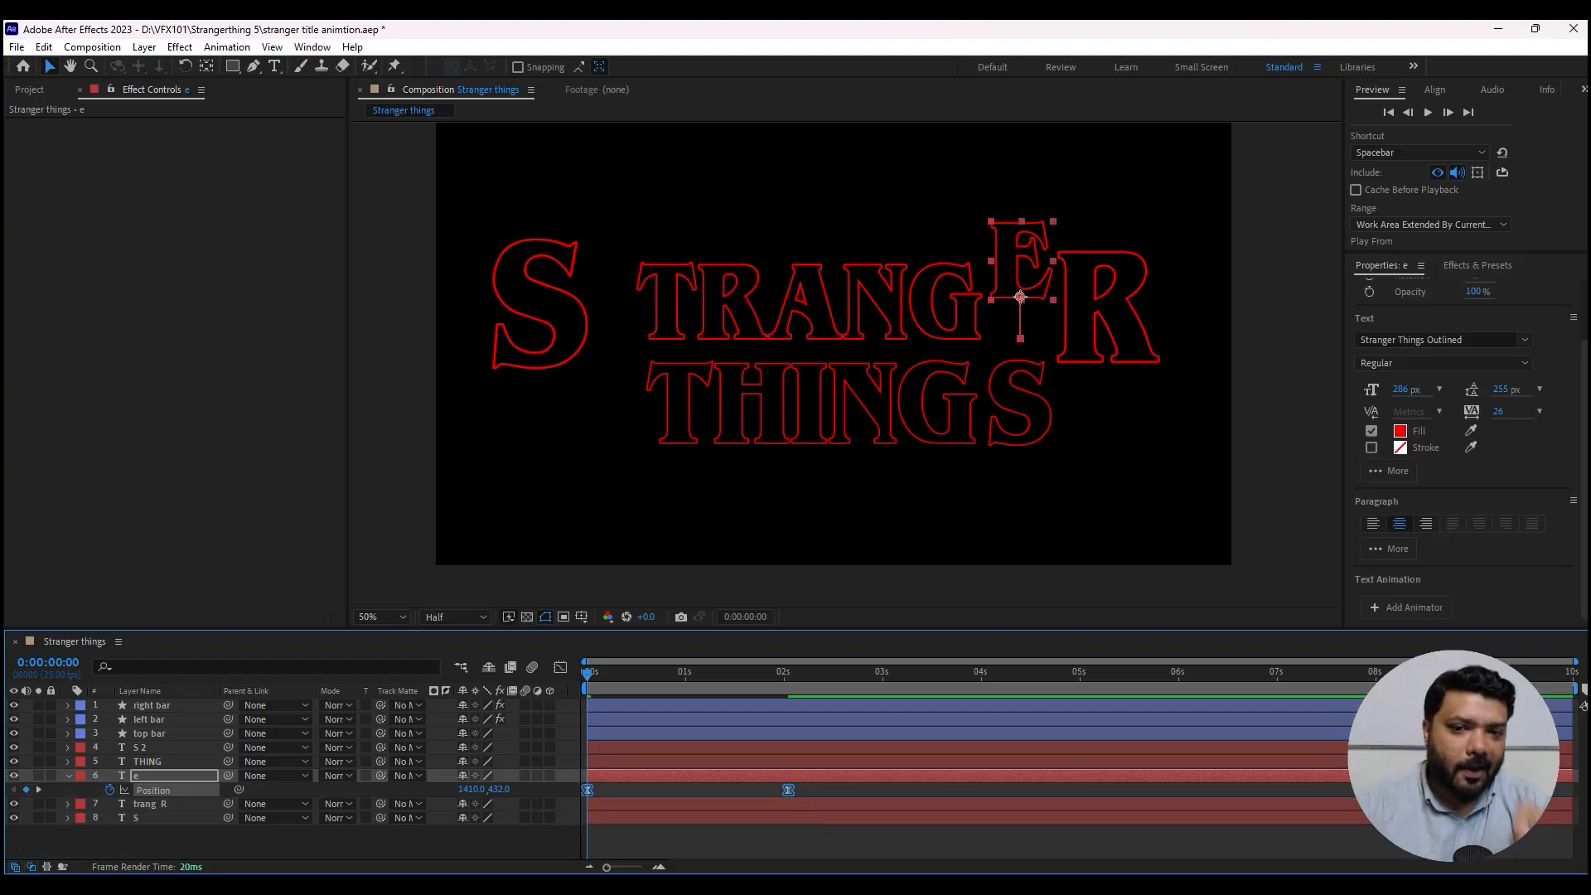
click(69, 775)
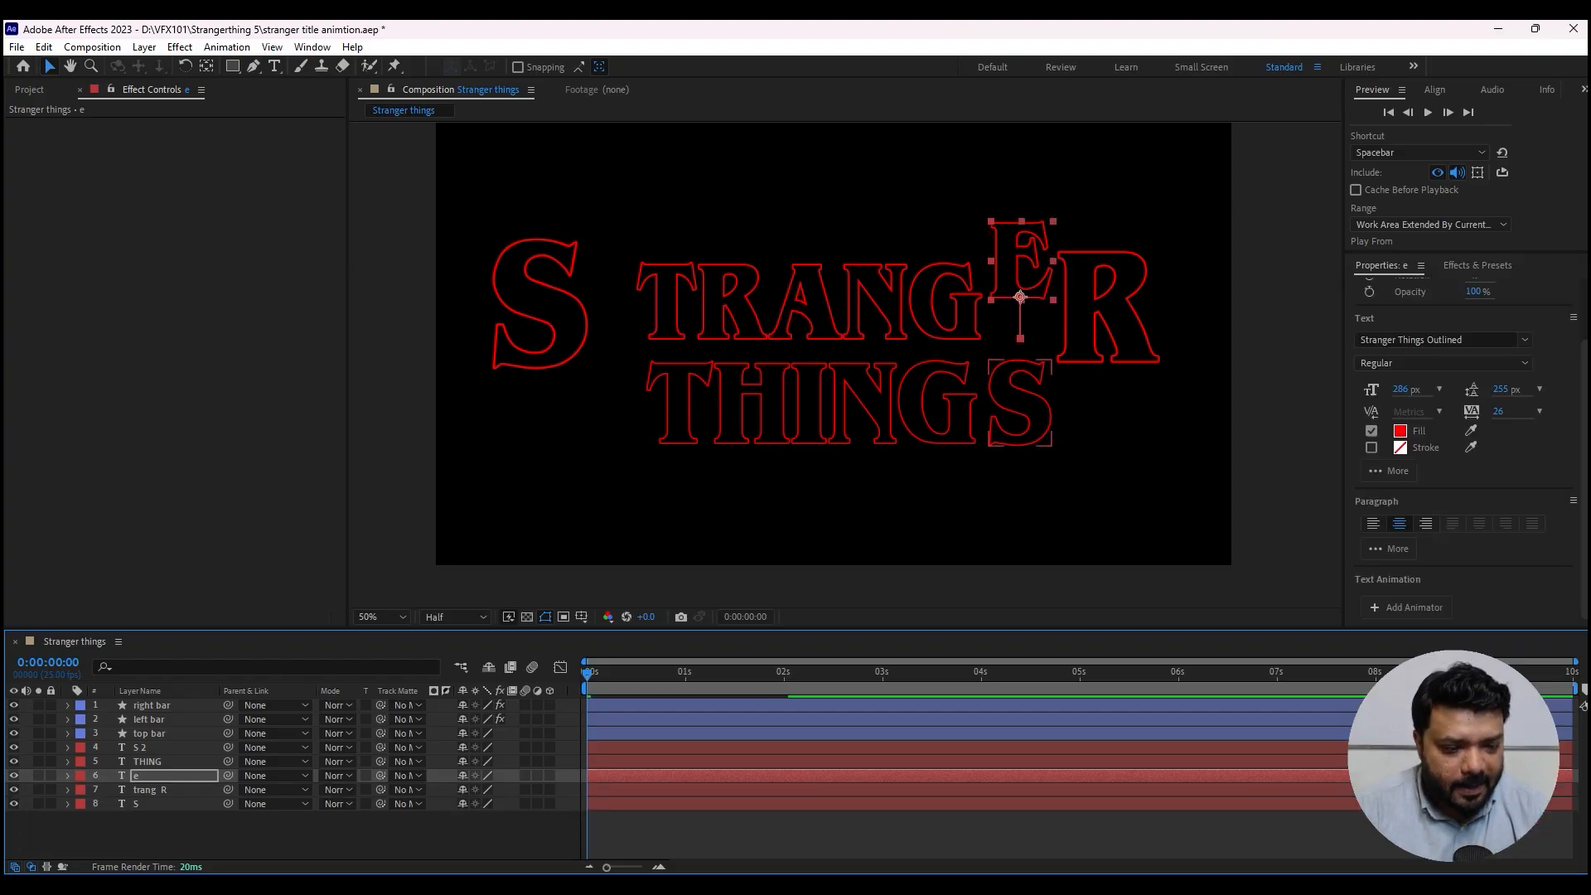
- Keyframe the S 2 layer rising from a vertical position of about 908 at the start to its original spot at 0:00:02:01
click(140, 748)
key(p)
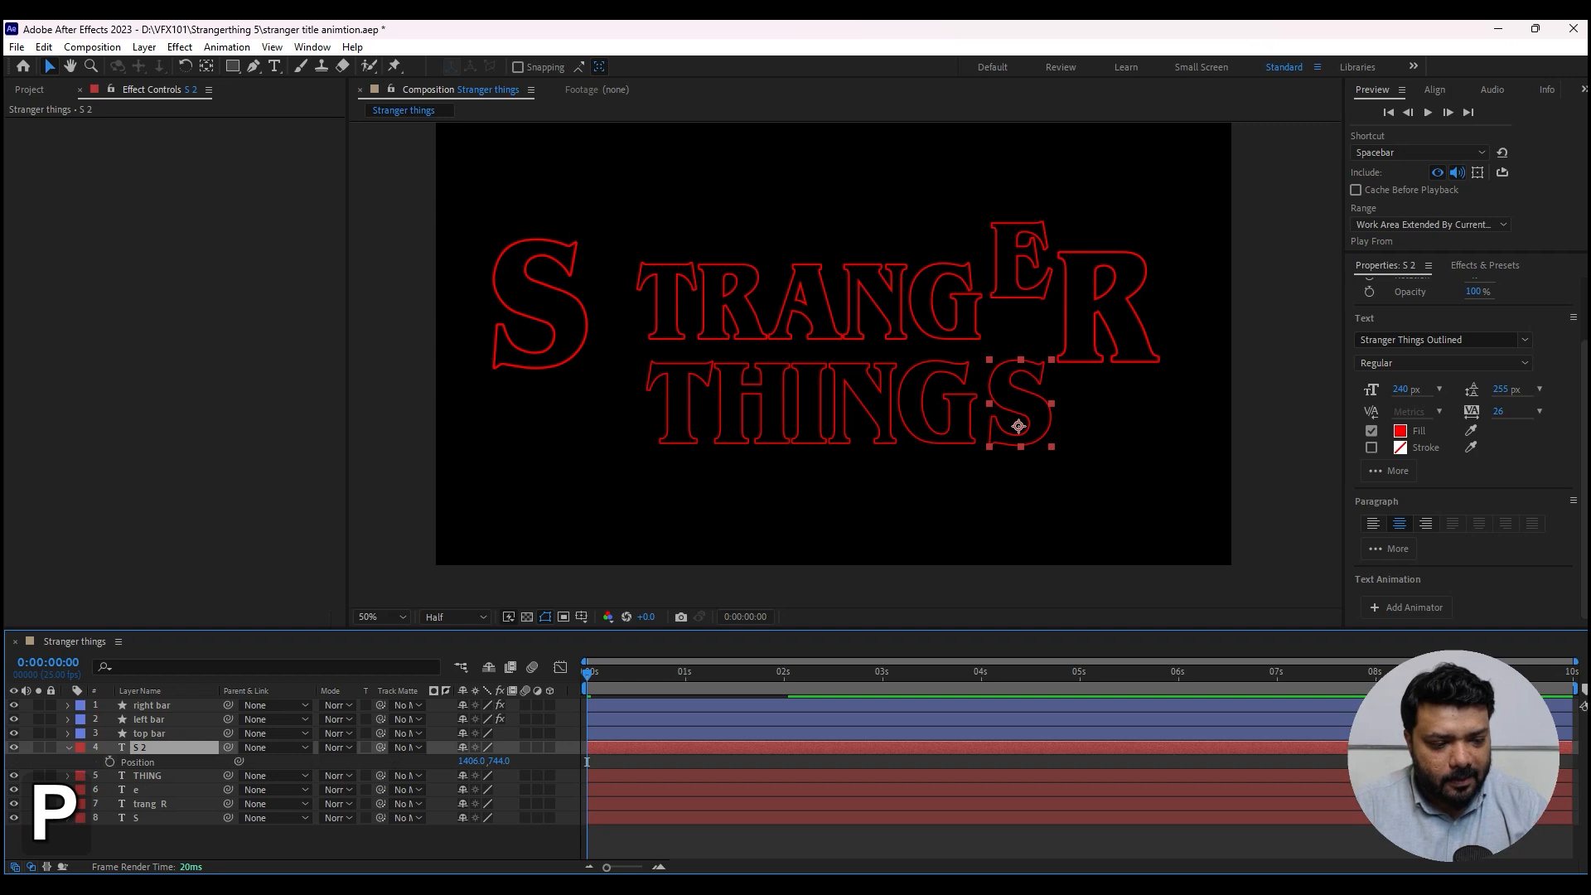
click(109, 761)
drag(590, 759, 789, 763)
drag(1018, 425, 1018, 494)
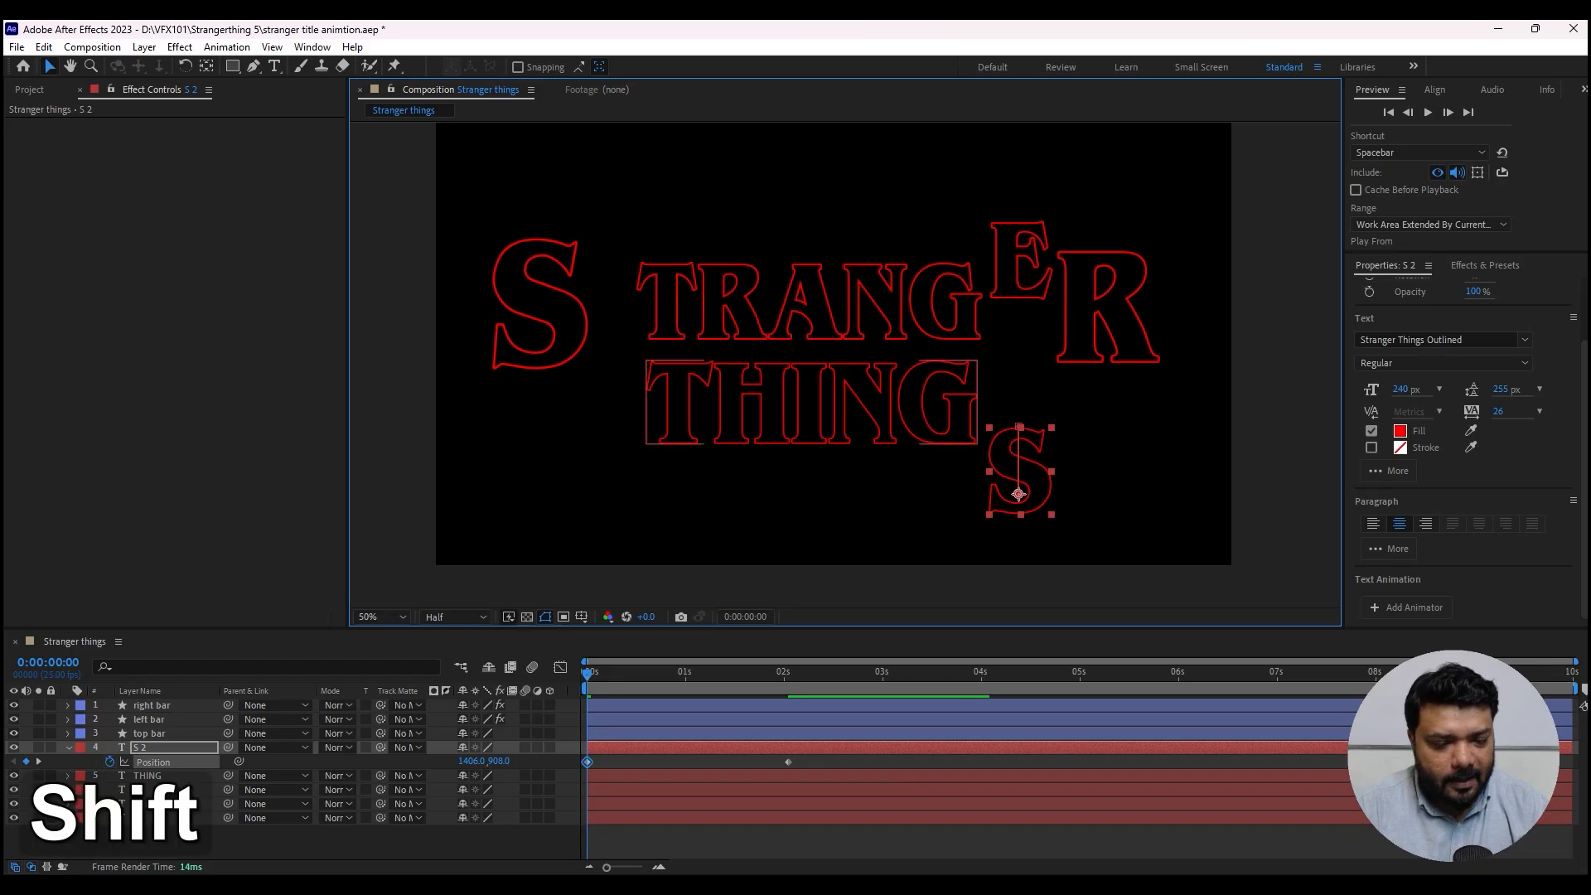
- Keyframe the S 2 layer's scale from 110% at the start to 100% at 0:00:02:01
key(shift+s)
click(109, 776)
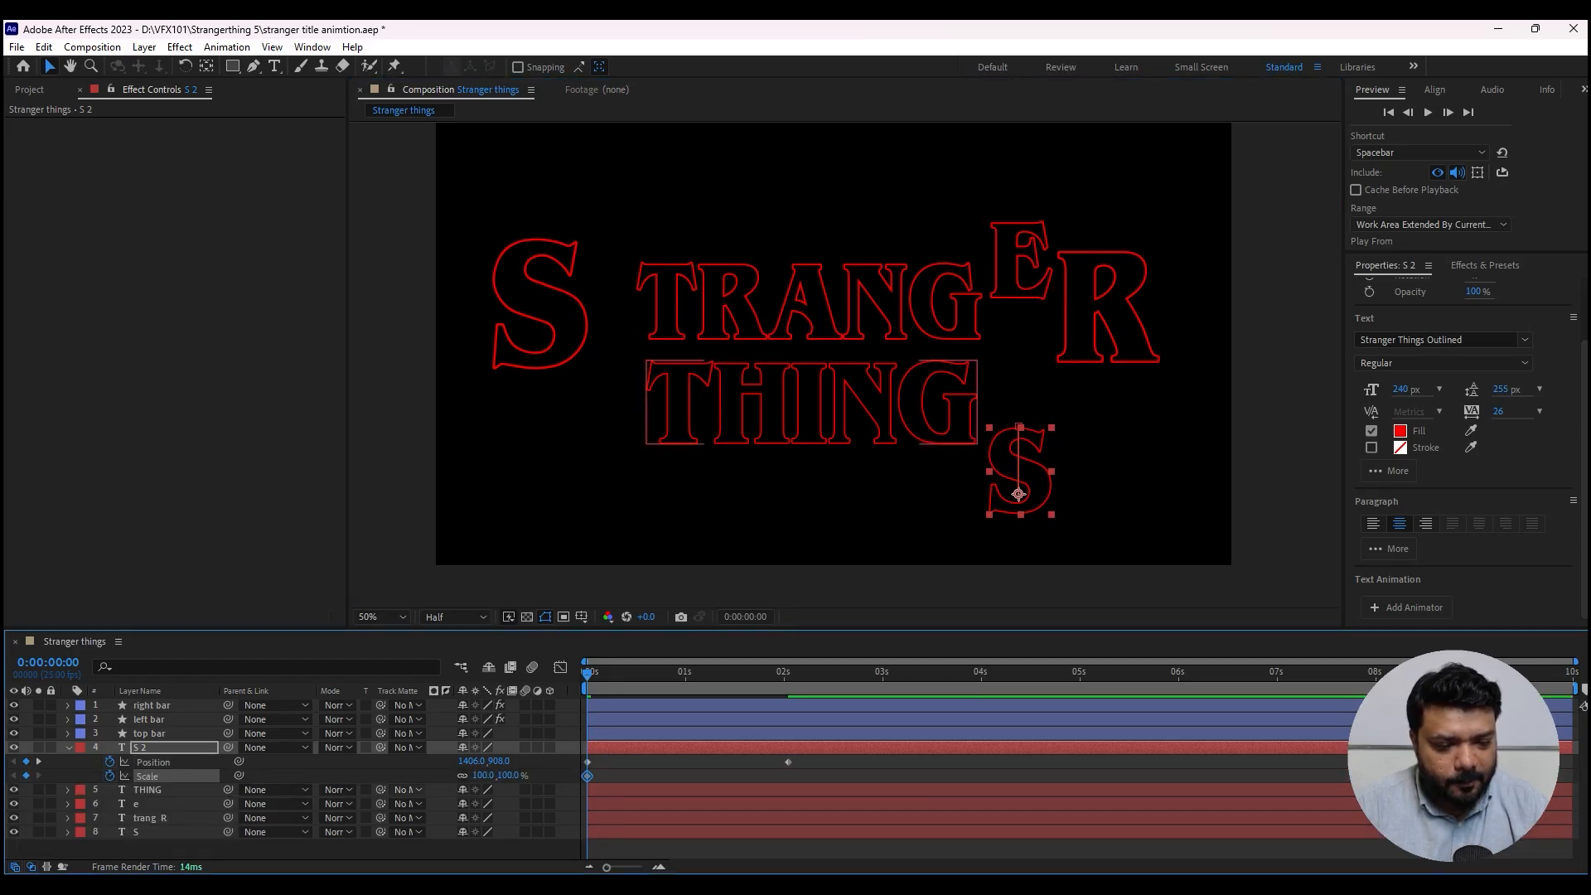
text(110)
key(Return)
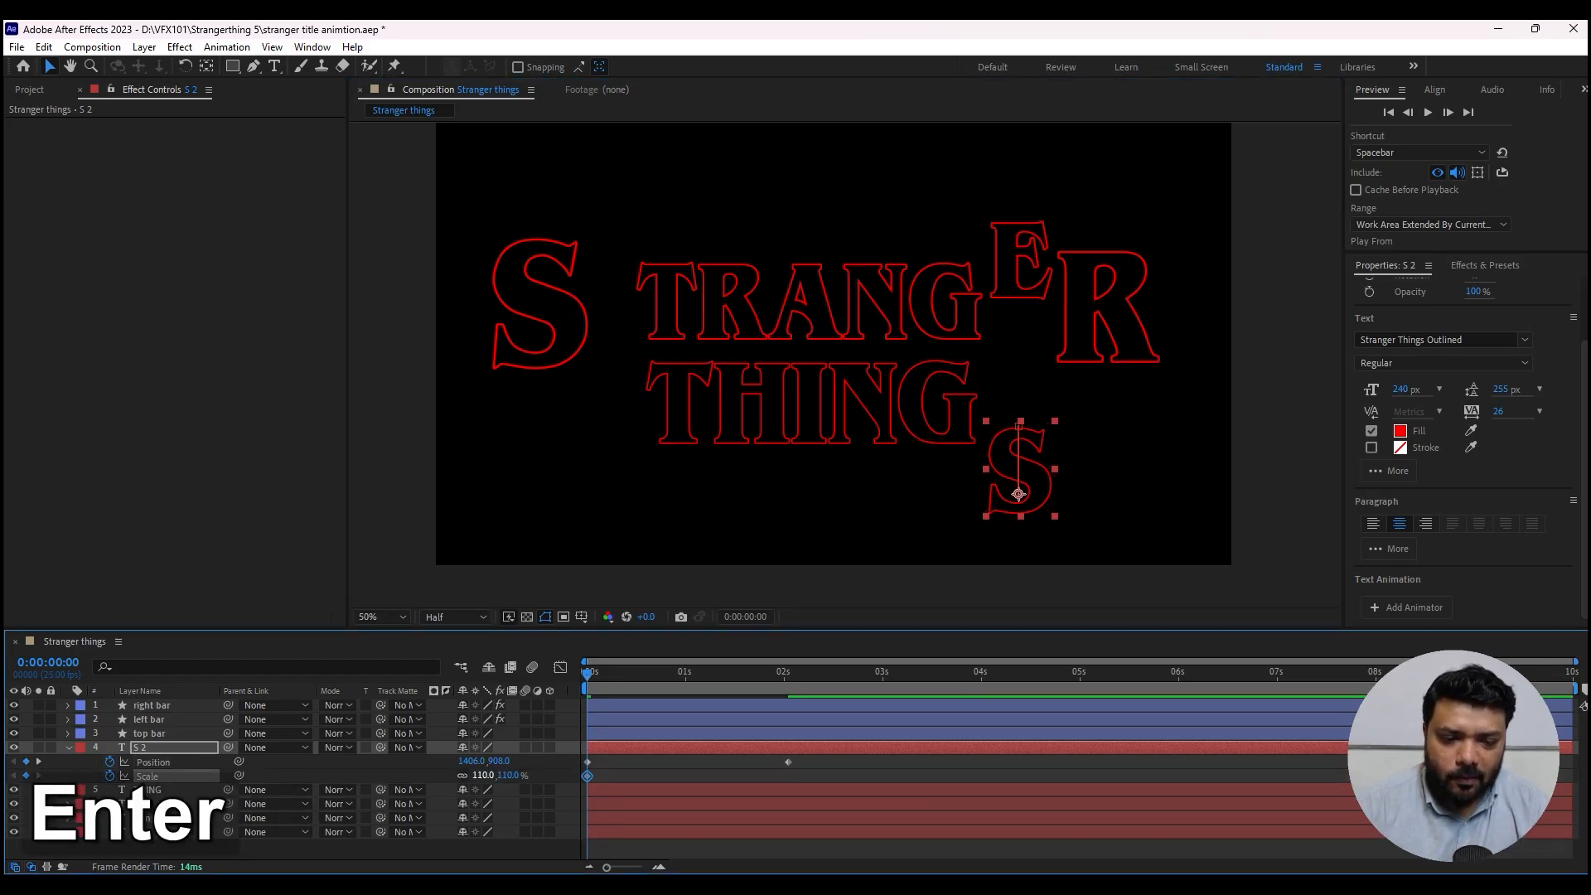
key(k)
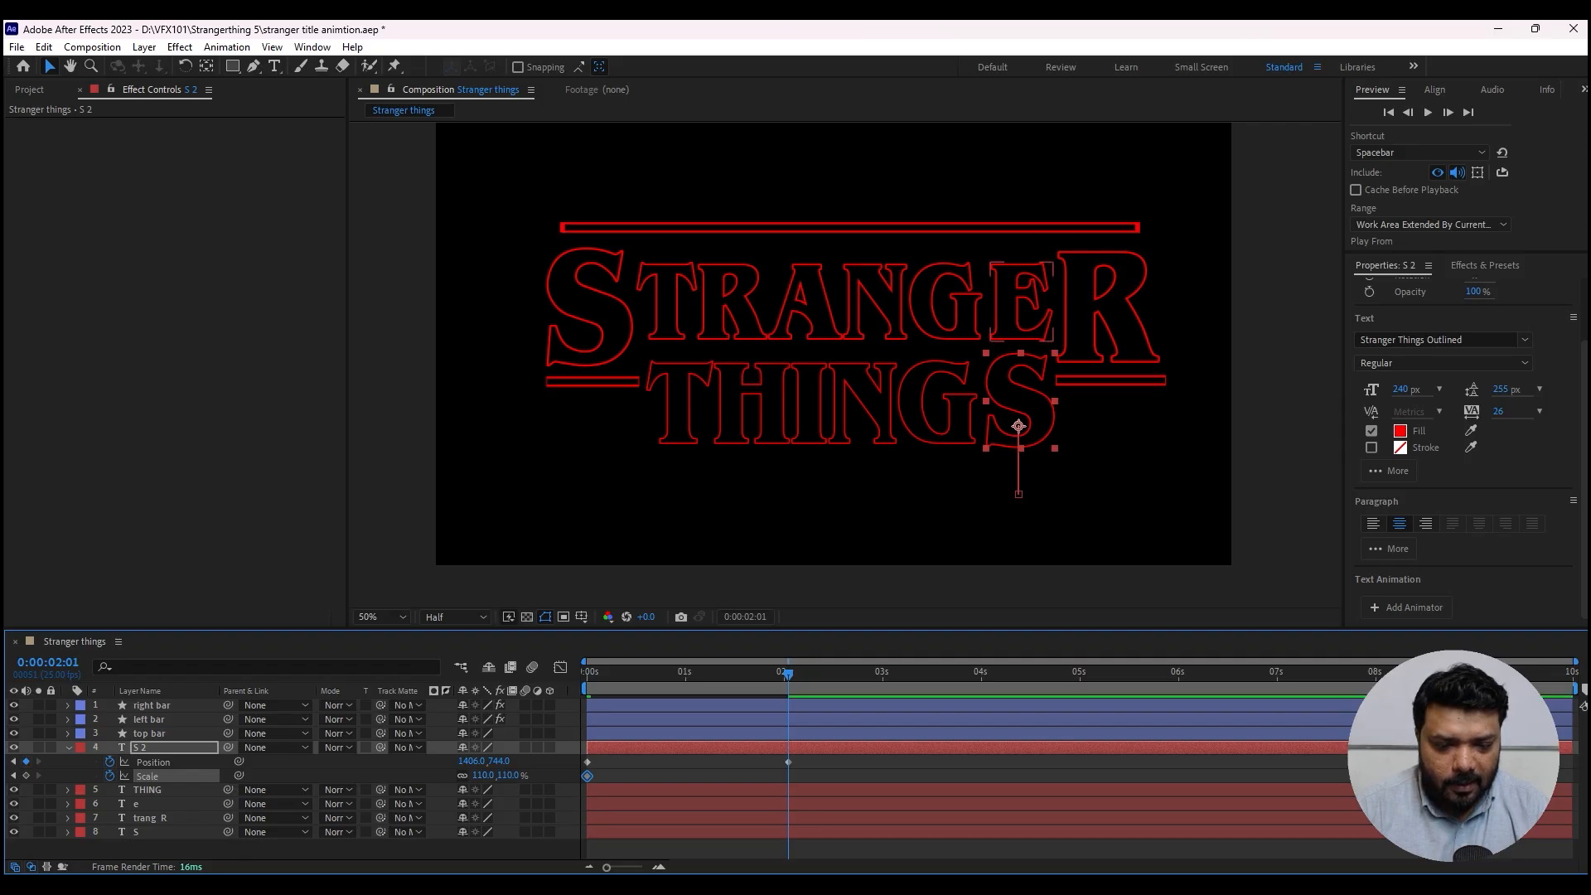
click(489, 775)
text(100)
key(Return)
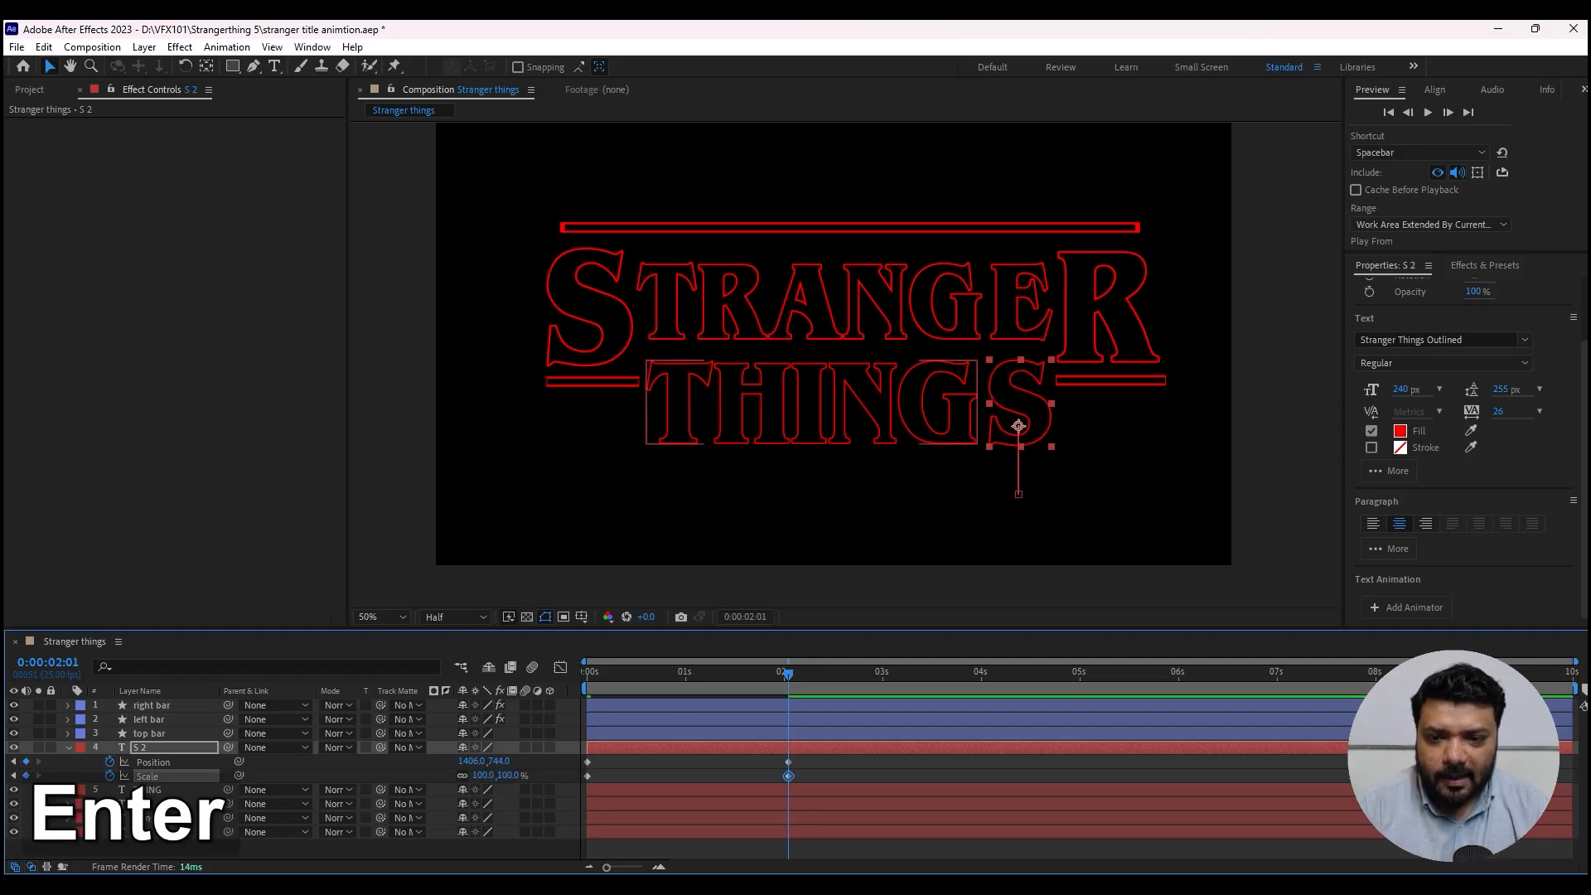
- Apply Easy Ease to the S 2 layer's position and scale keyframes, deselect them and collapse its properties
drag(819, 757, 551, 811)
key(F9)
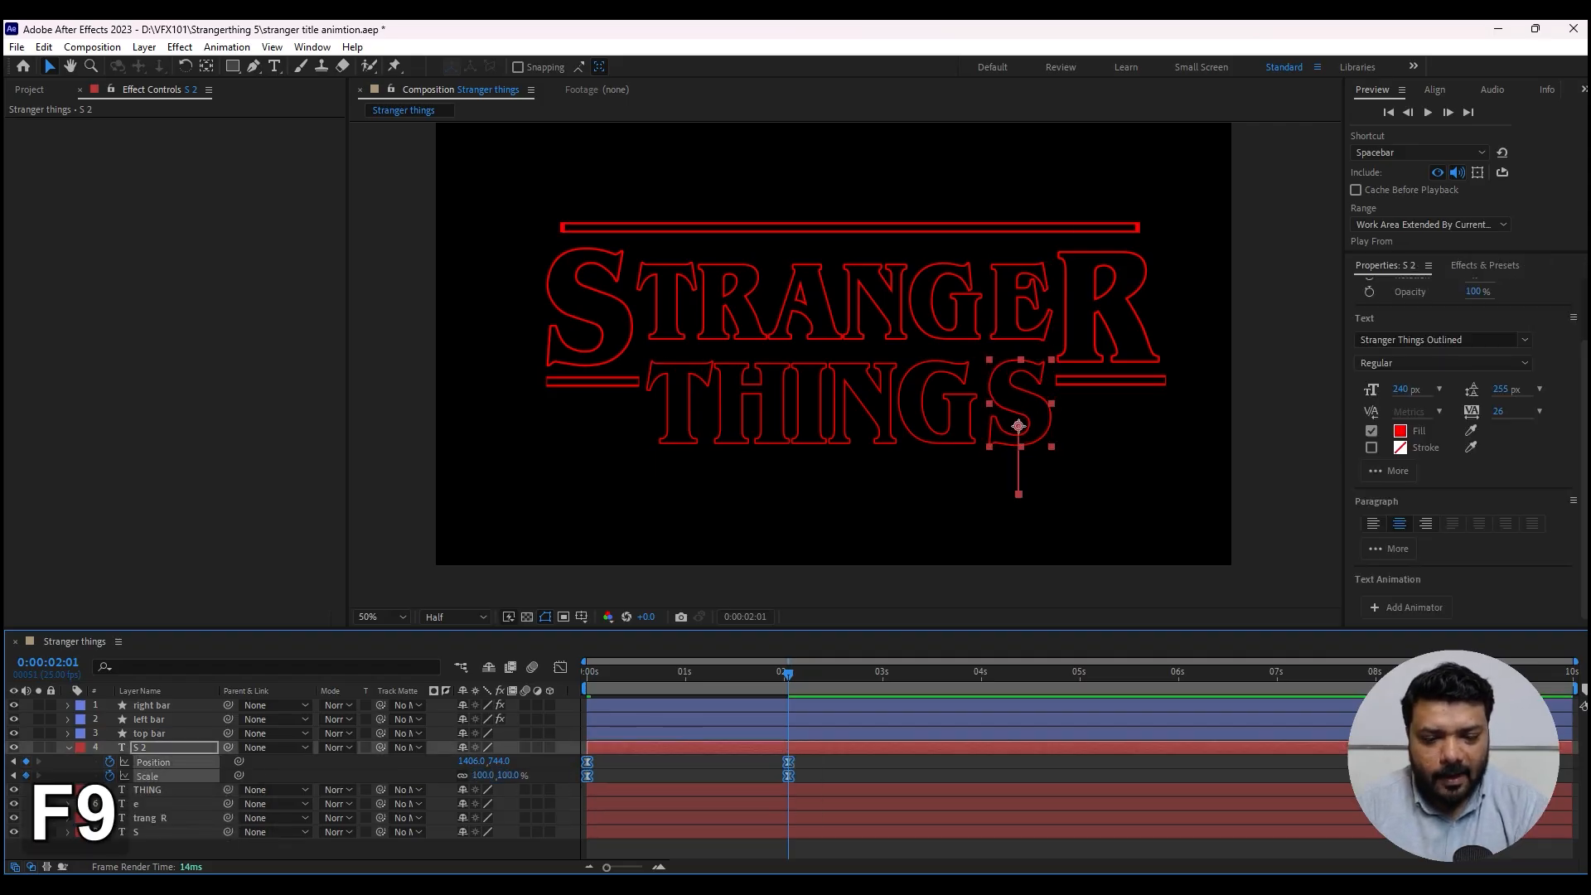
click(663, 769)
key(u)
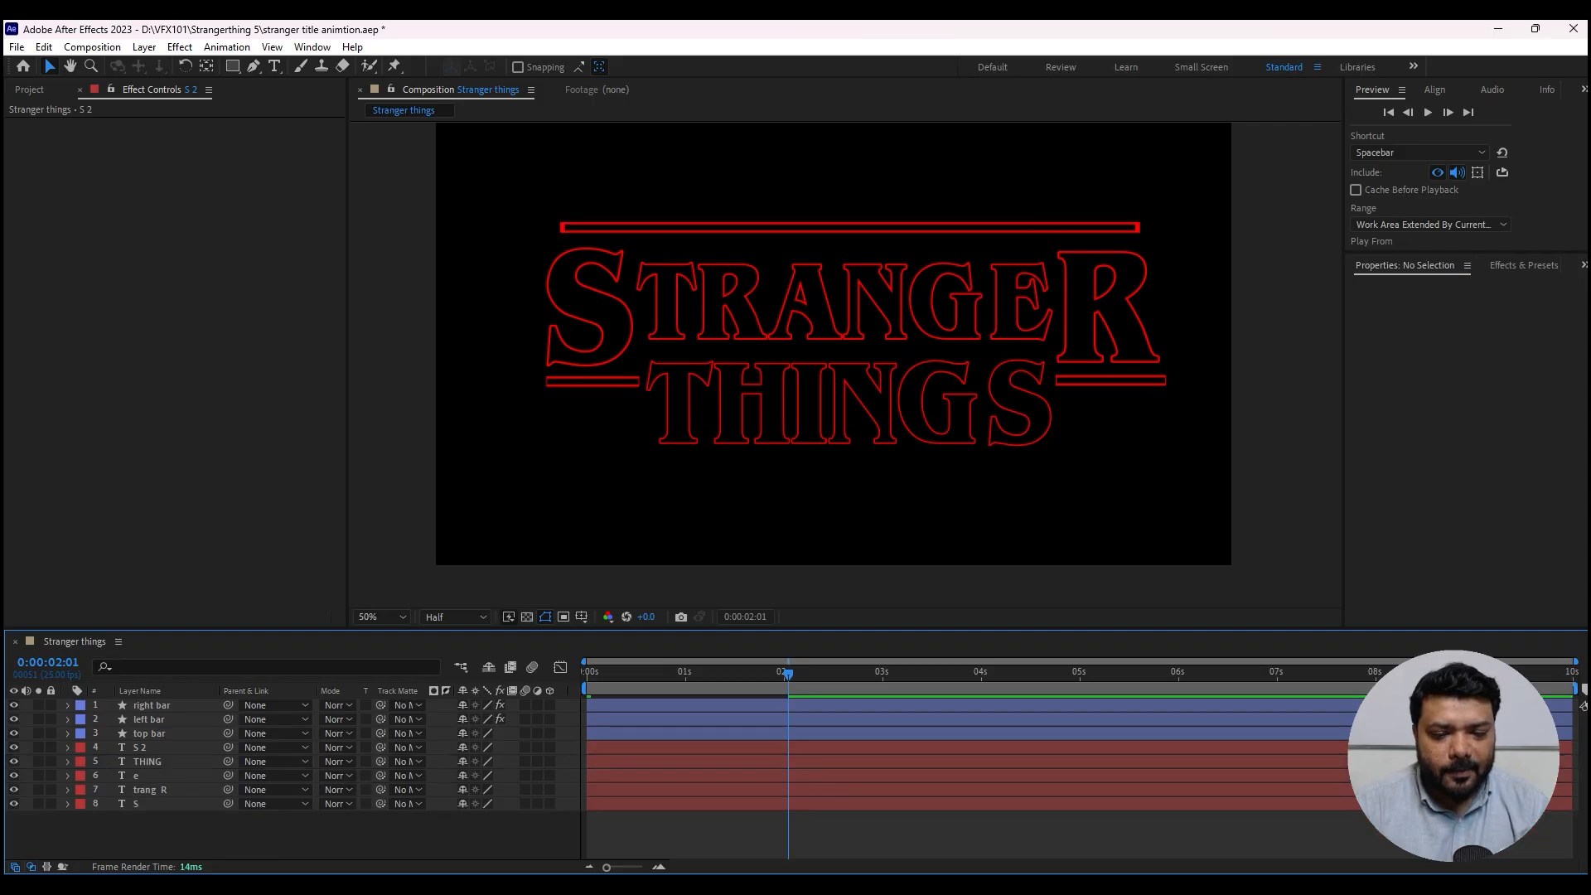
- Preview the whole title animation from the start to check the combined bar and letter movement
key(Home)
key(space)
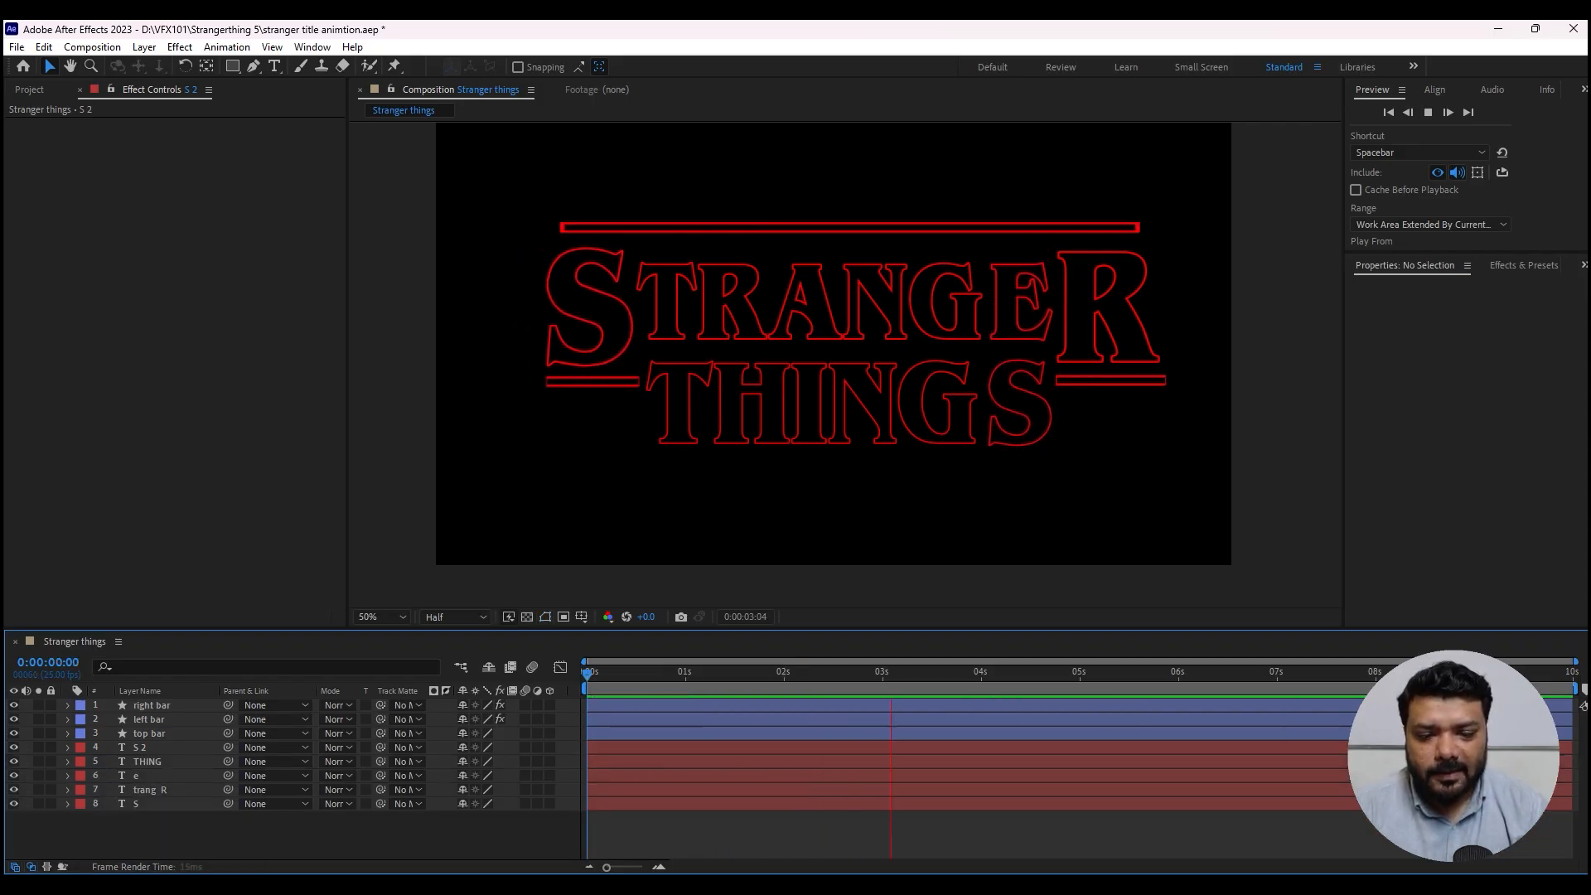
key(space)
key(space)
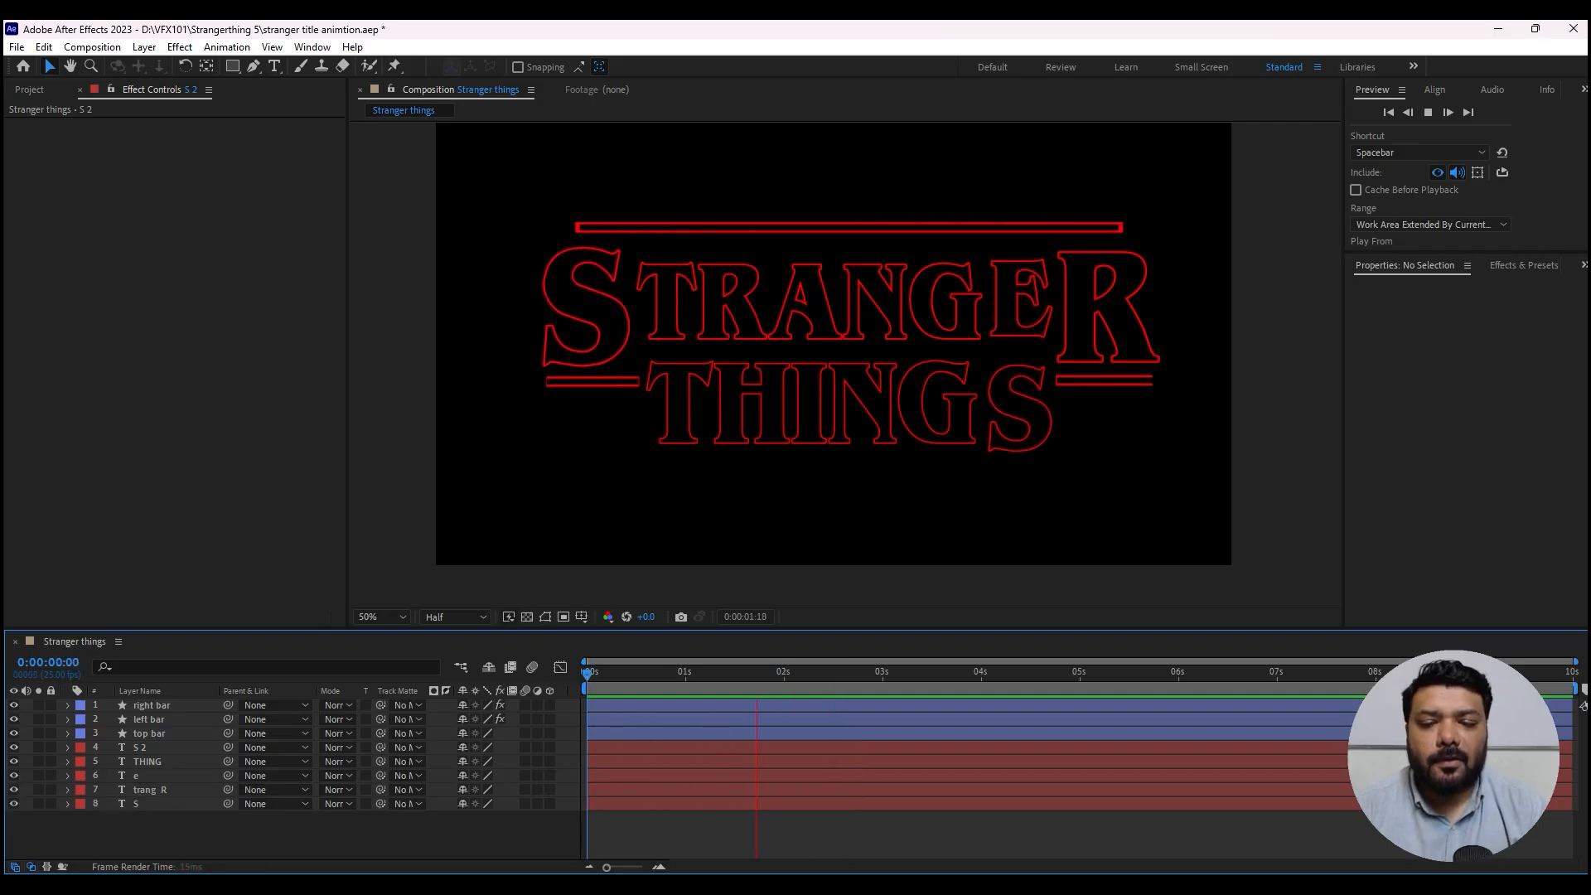
key(space)
- Move the S 2 layer's ending position and scale keyframes to about 0:00:02:23, and check the THING layer for keyframes
click(140, 748)
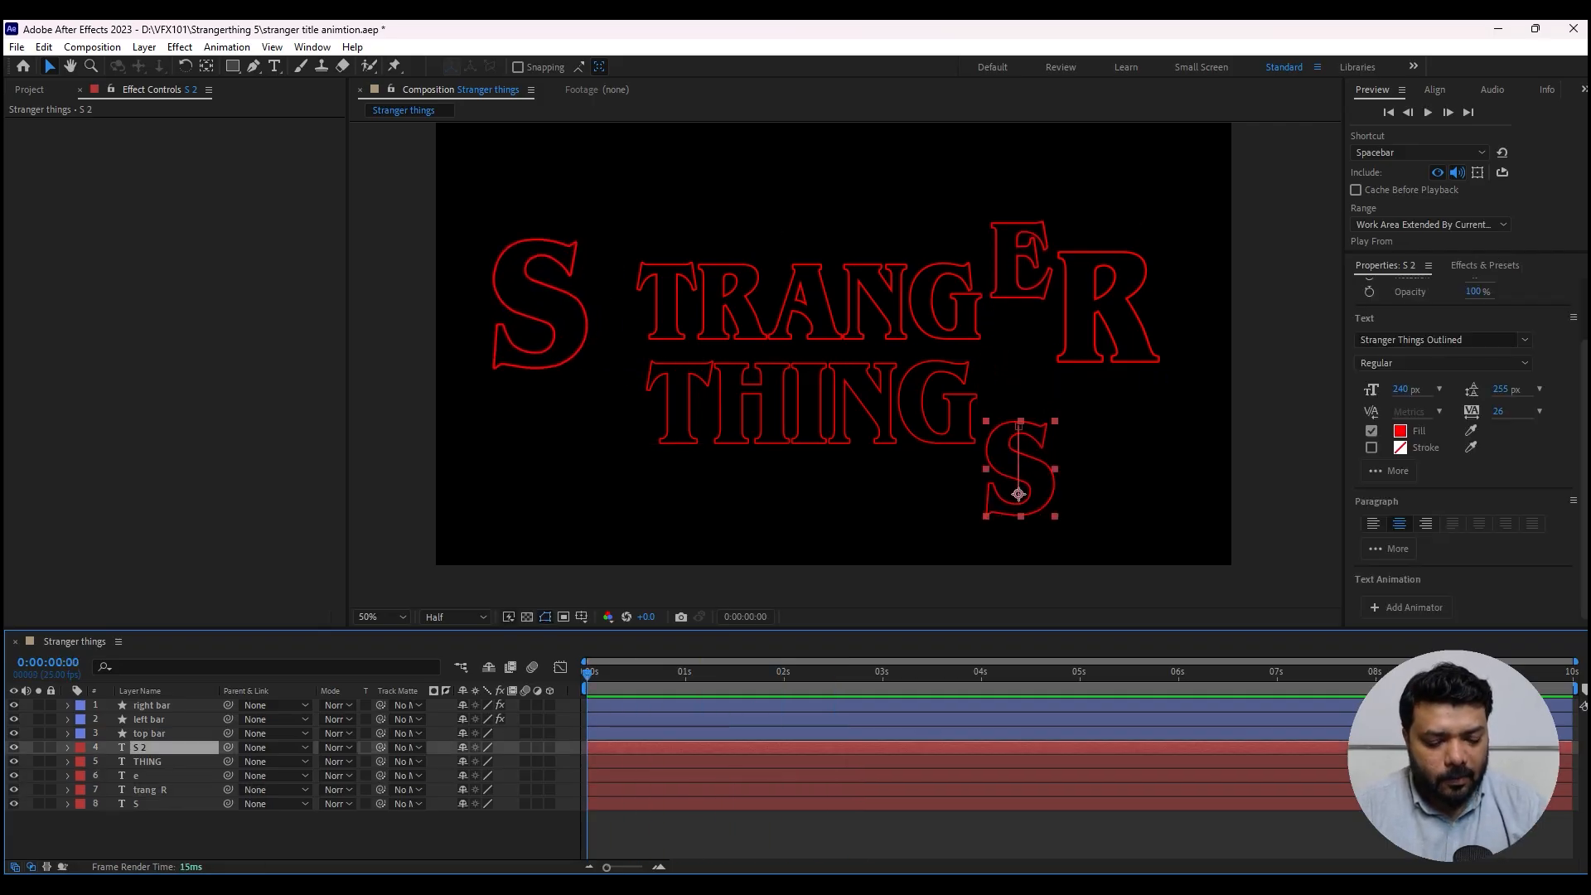
key(u)
drag(810, 781, 874, 761)
click(811, 426)
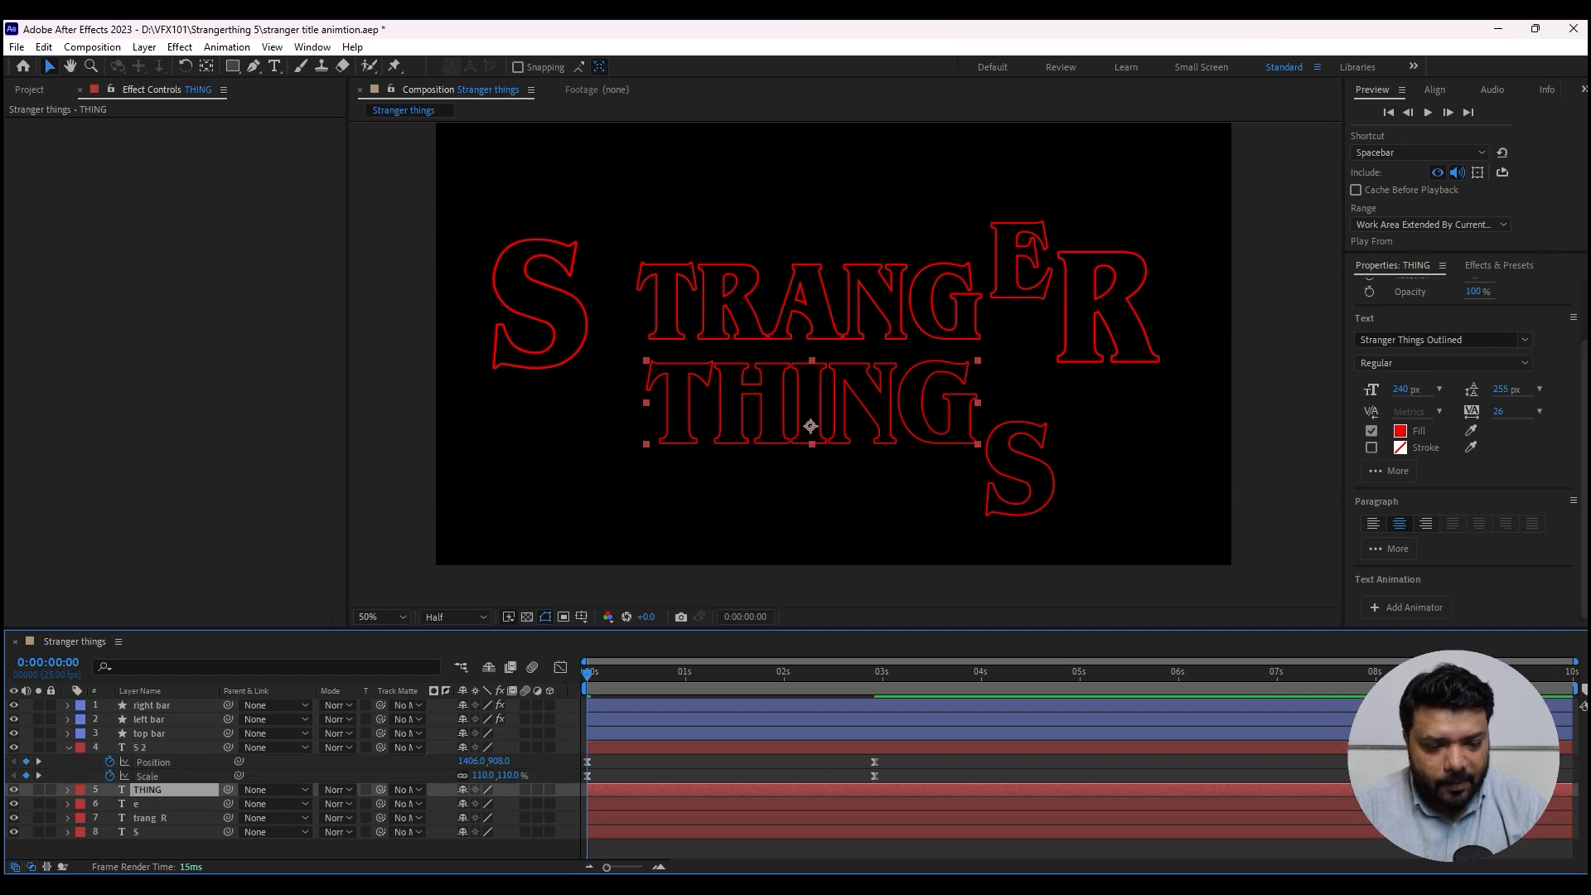
key(u)
- Move the e layer's ending position keyframe to about 0:00:02:16 and collapse the layer properties
click(1004, 295)
key(u)
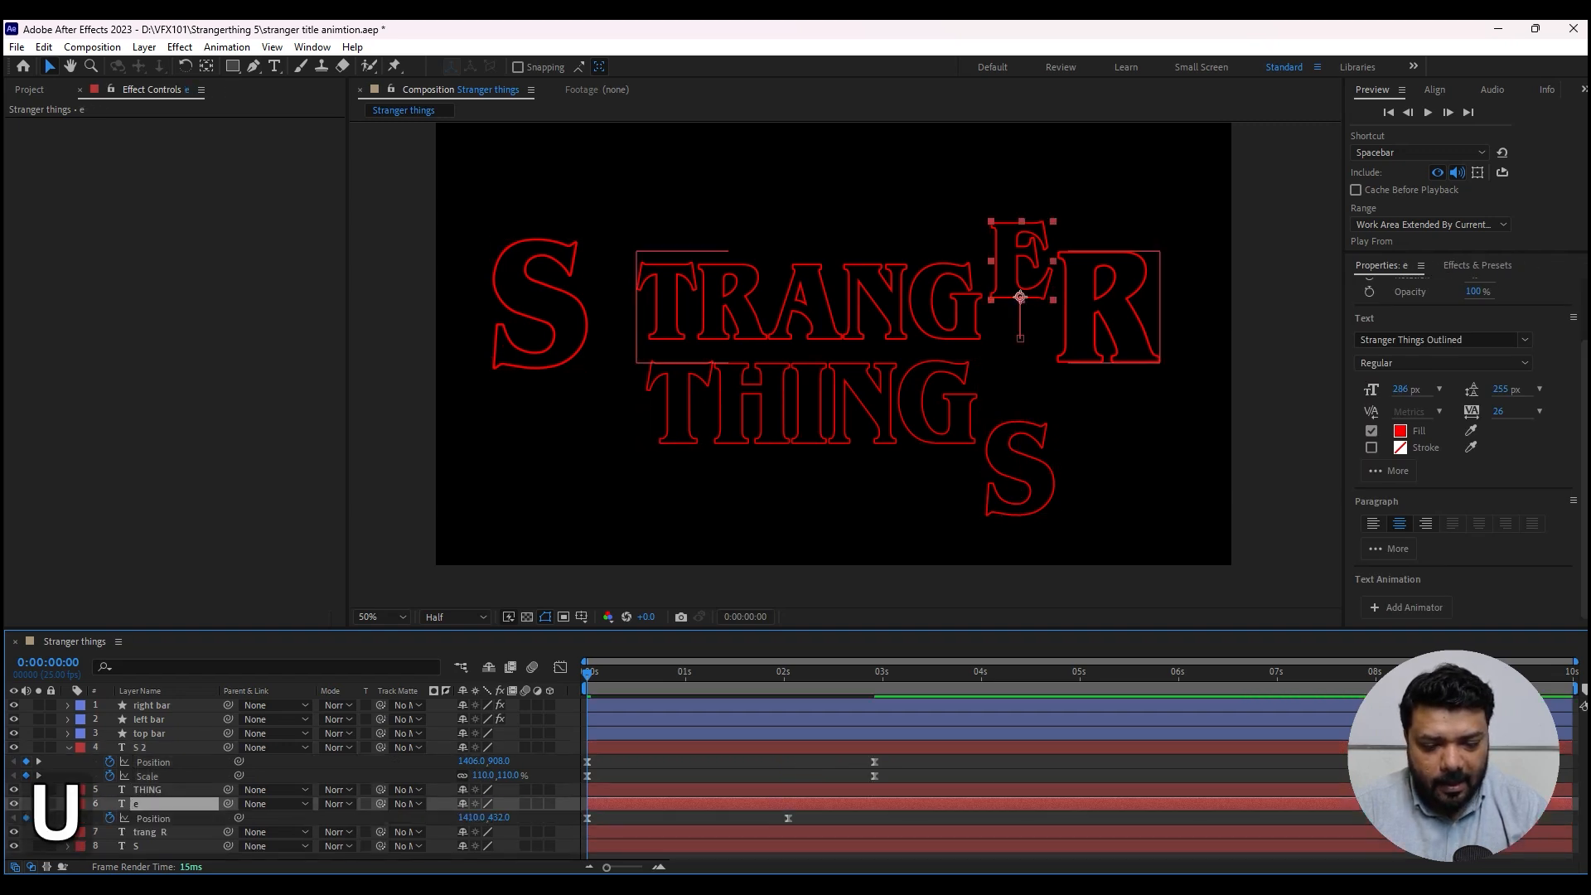
drag(788, 817, 846, 818)
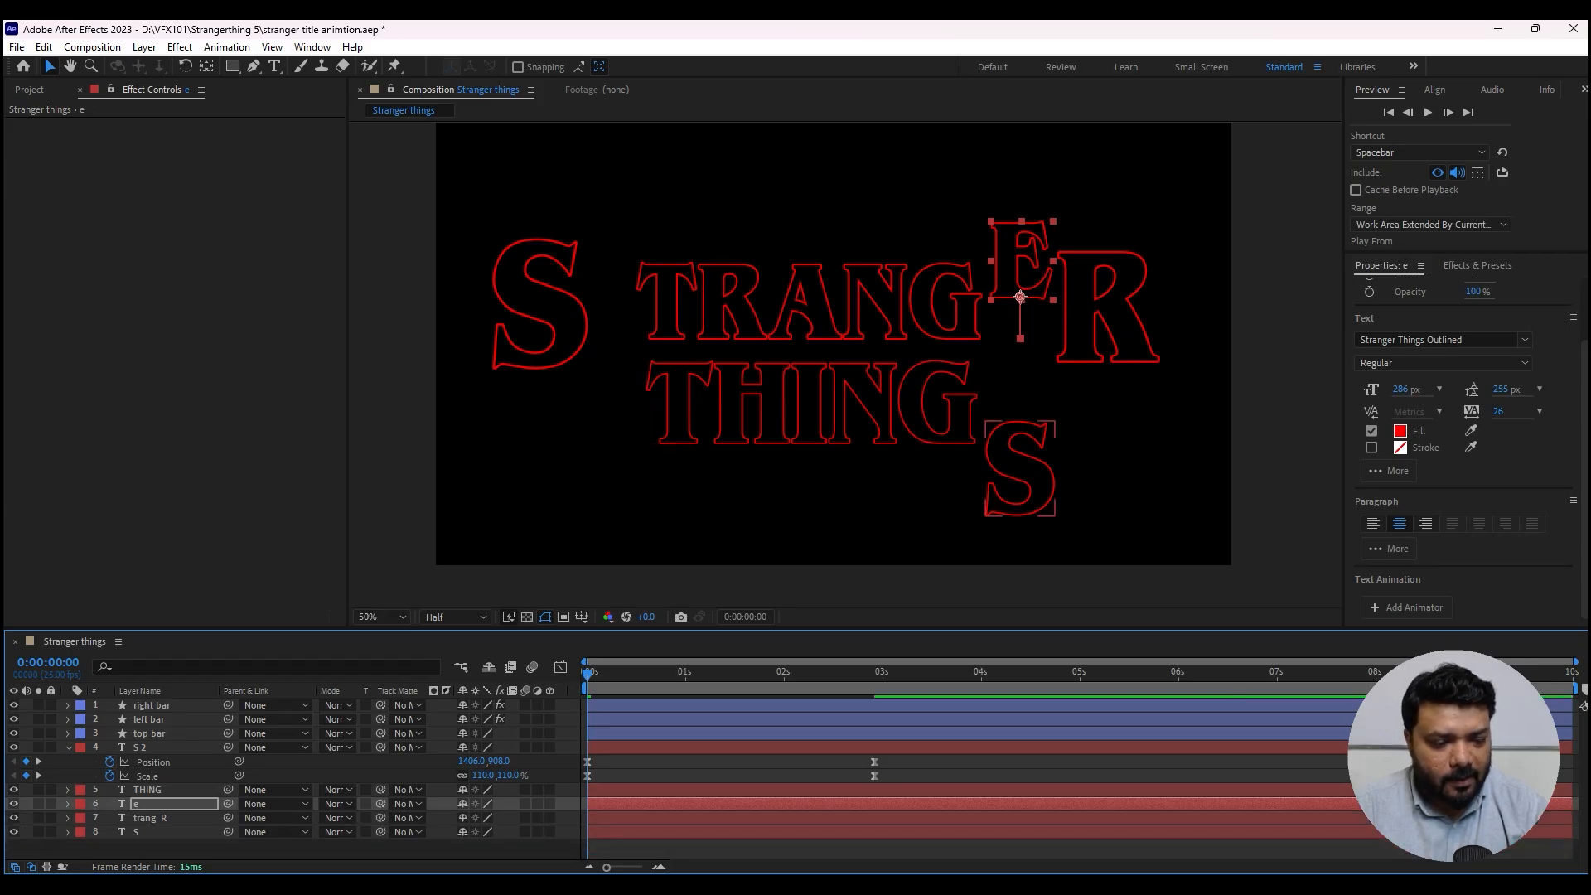
key(u)
key(u)
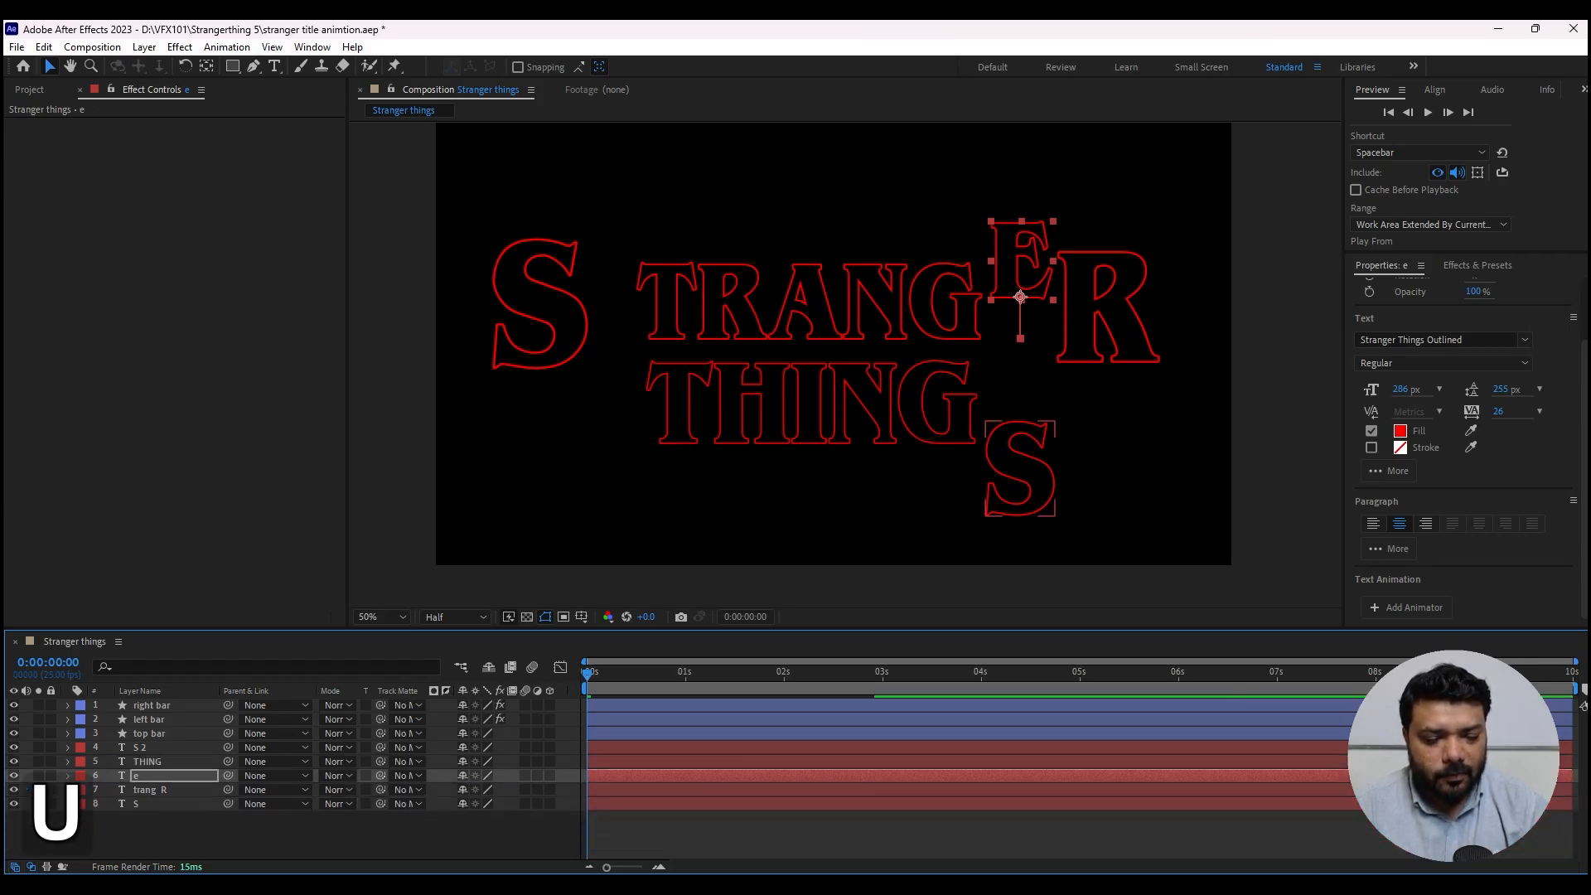
- Preview the retimed letter animation from the start and view the whole title frame
key(space)
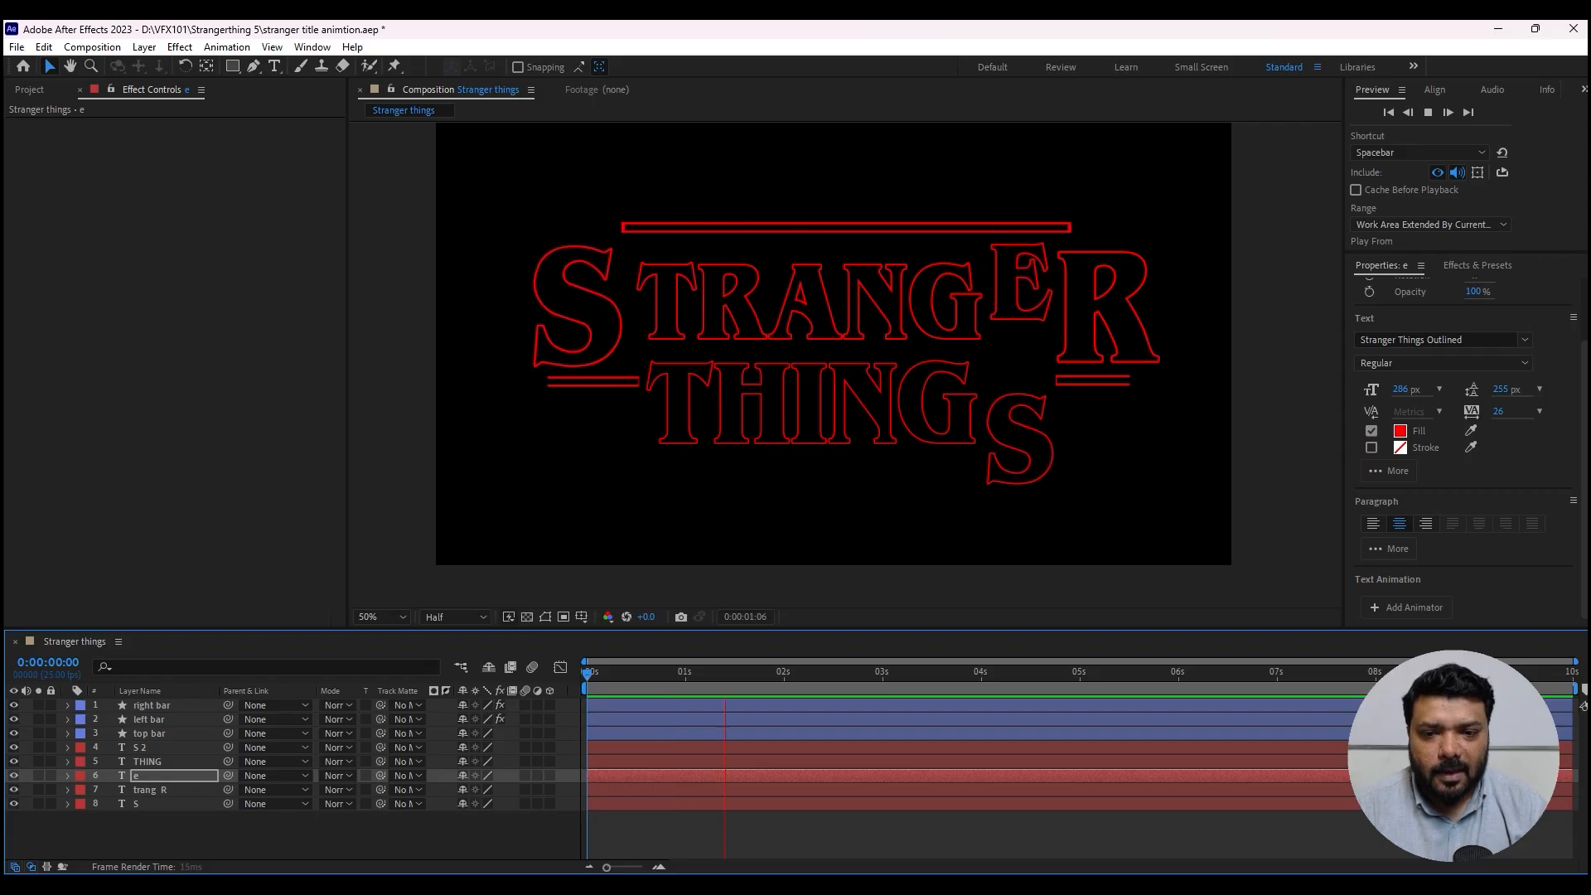
key(space)
key(comma)
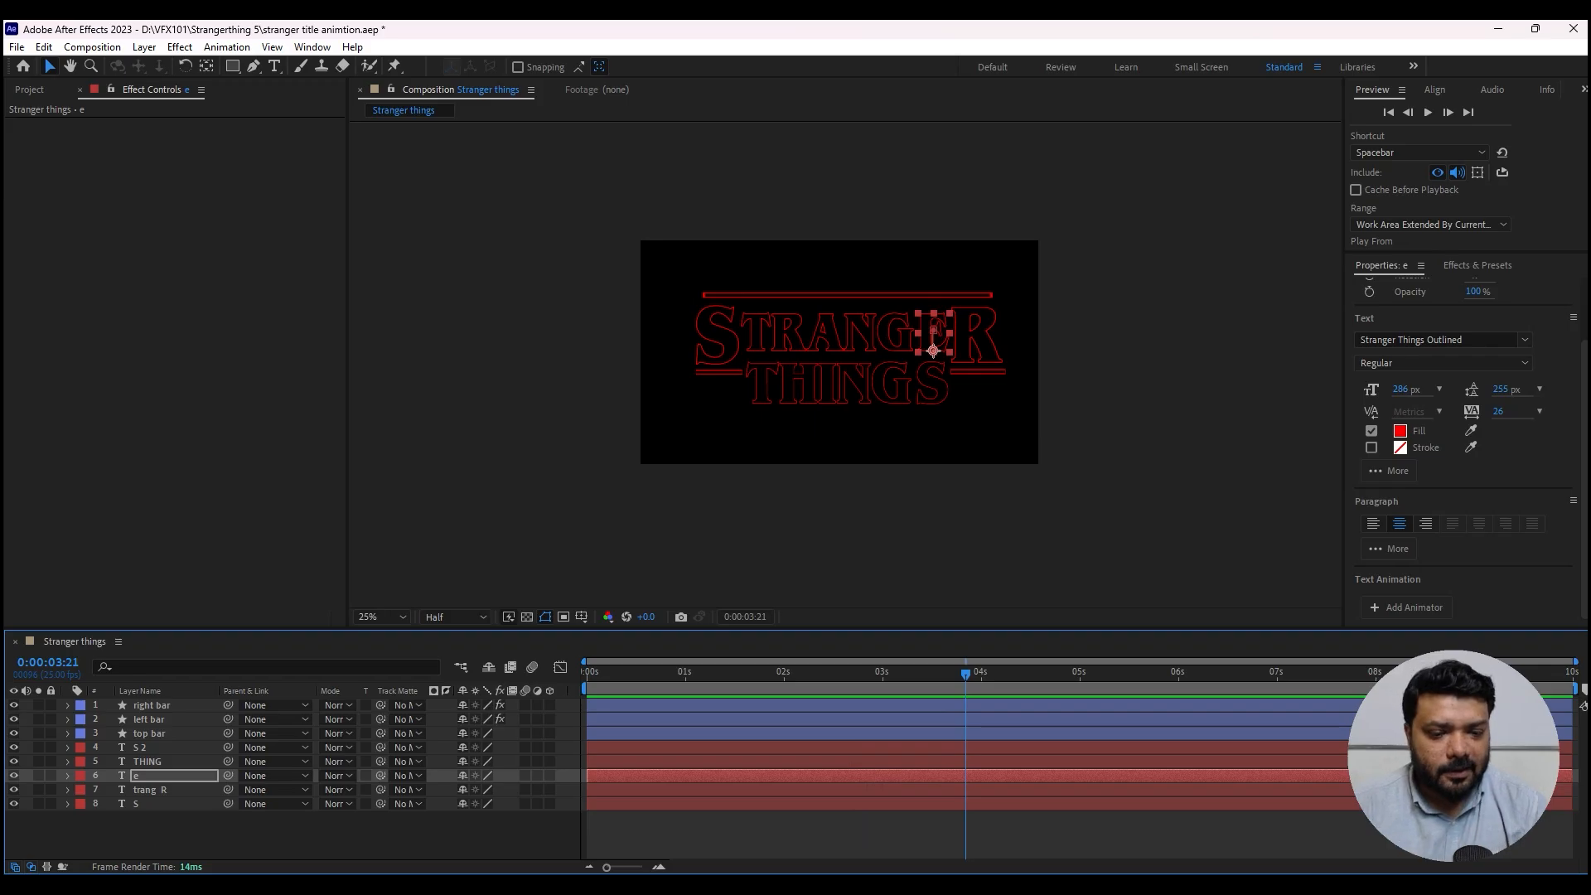
- Create a composition named "final comp" and place the Stranger things composition in it
key(ctrl+n)
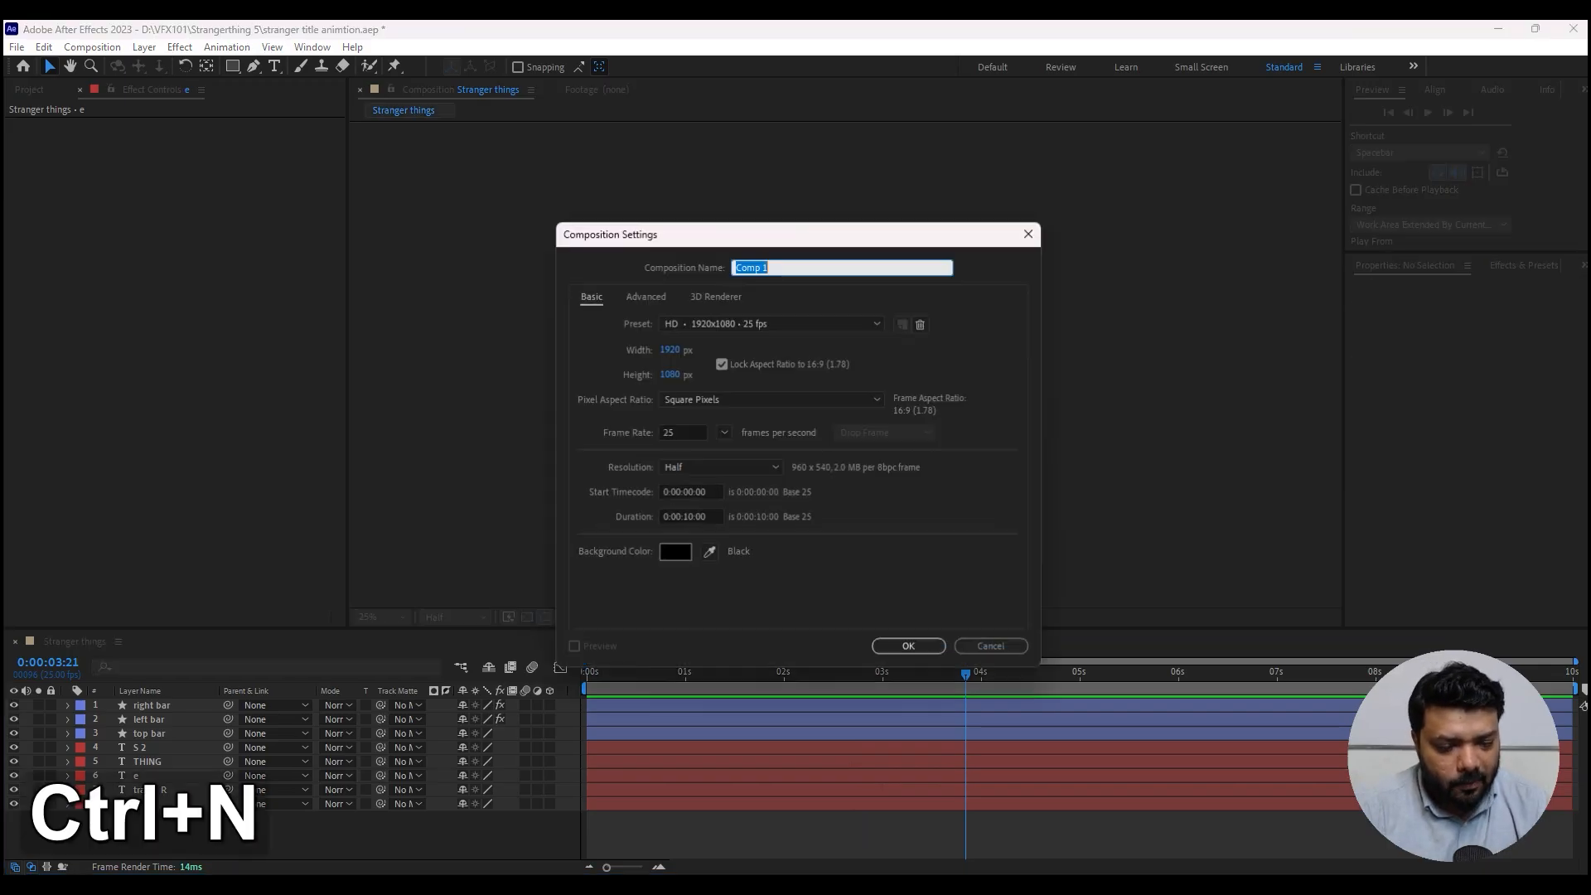
text(Fin Comp)
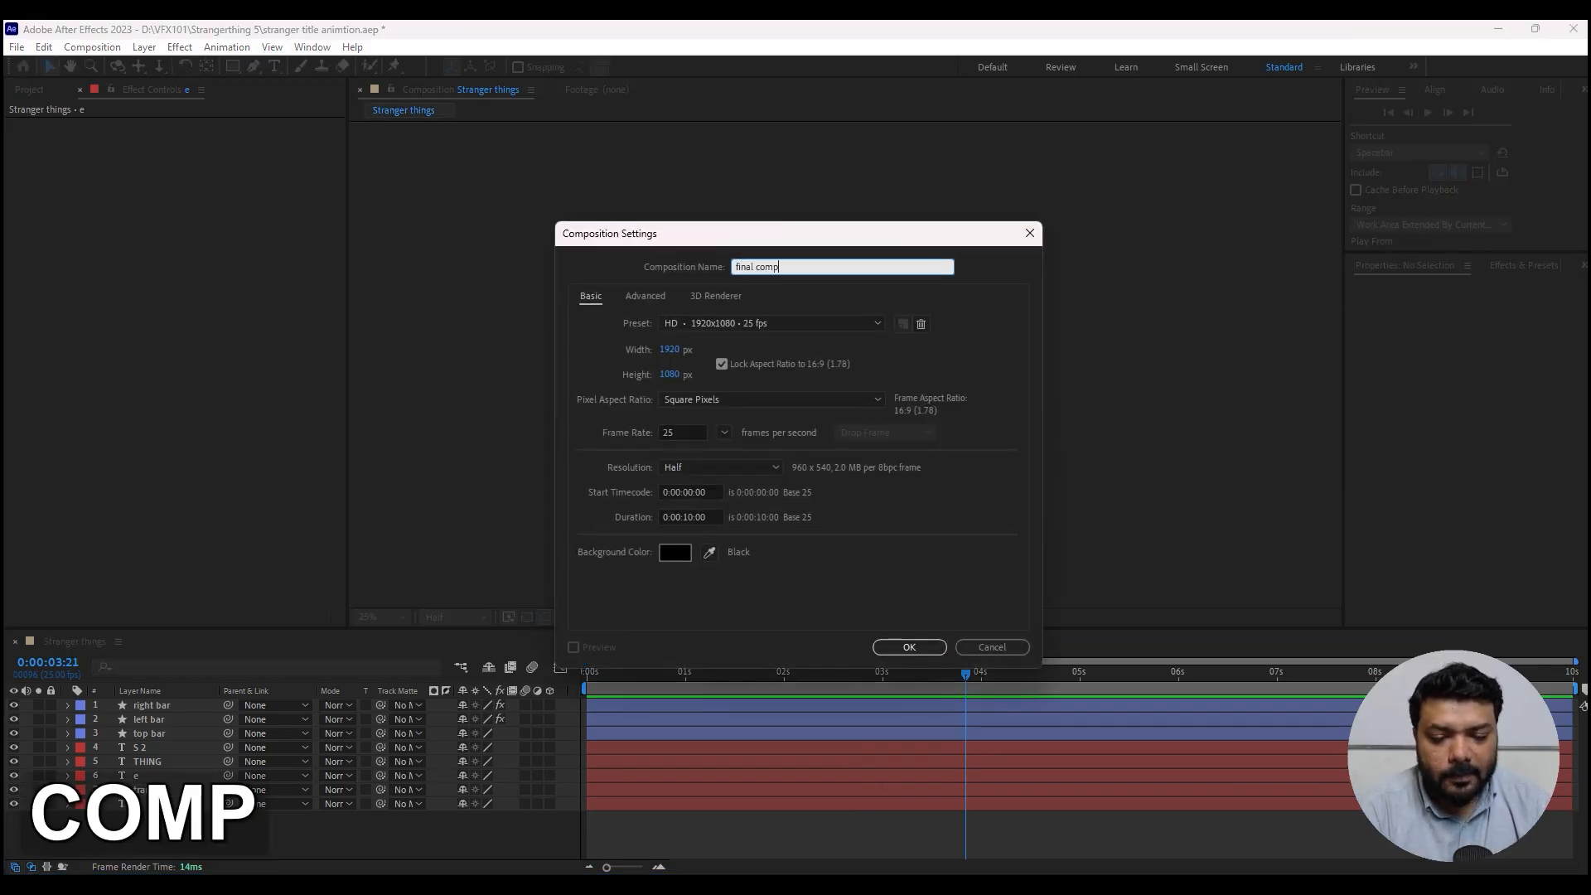
key(Return)
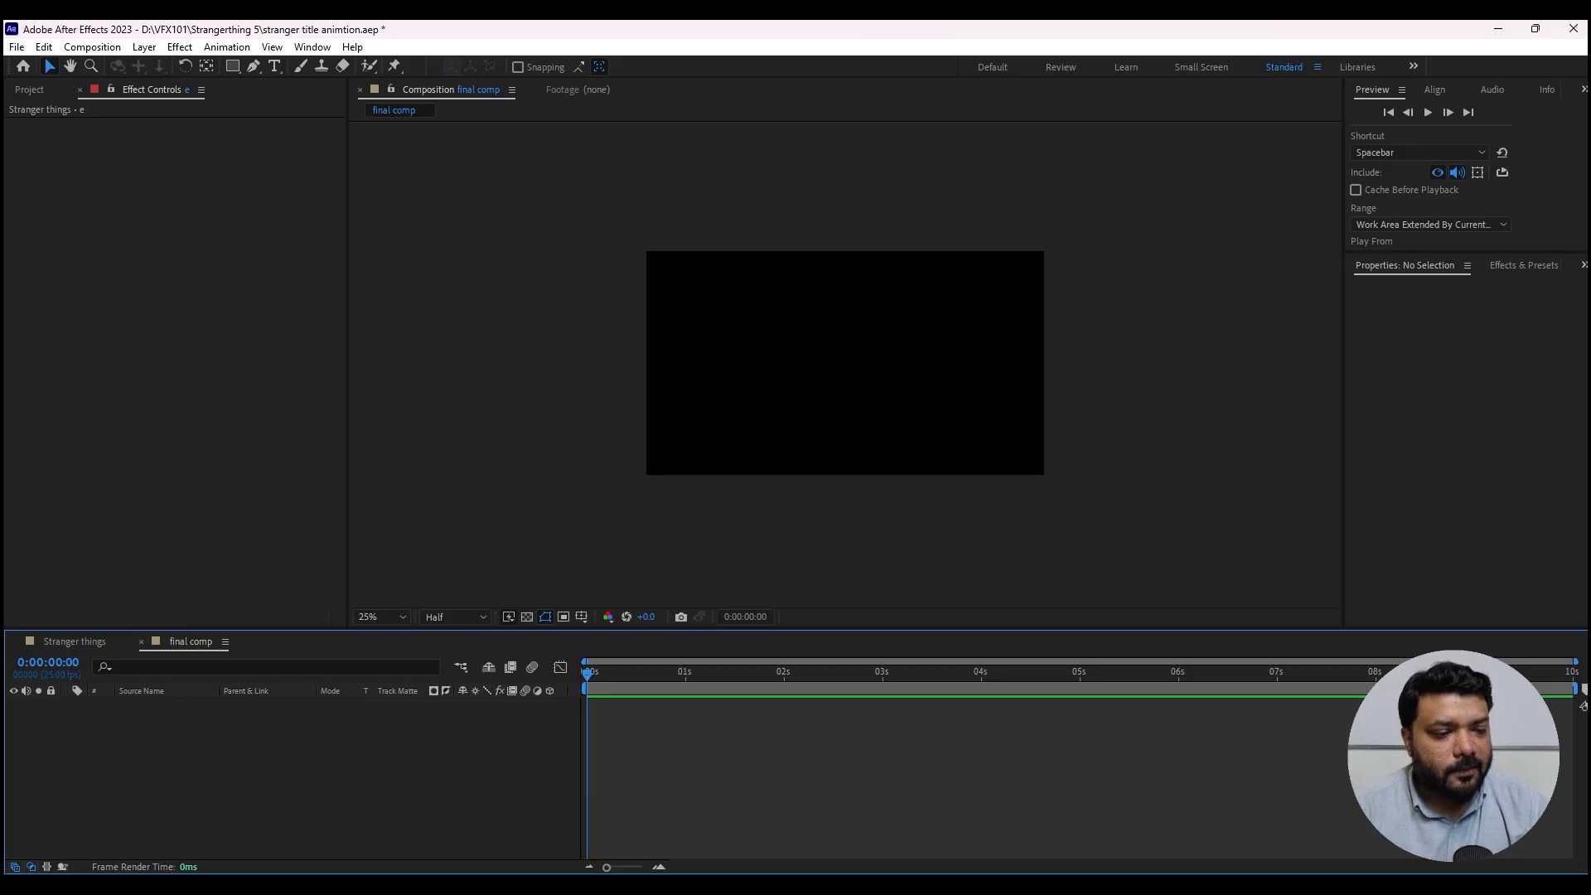
click(29, 90)
drag(66, 255, 360, 766)
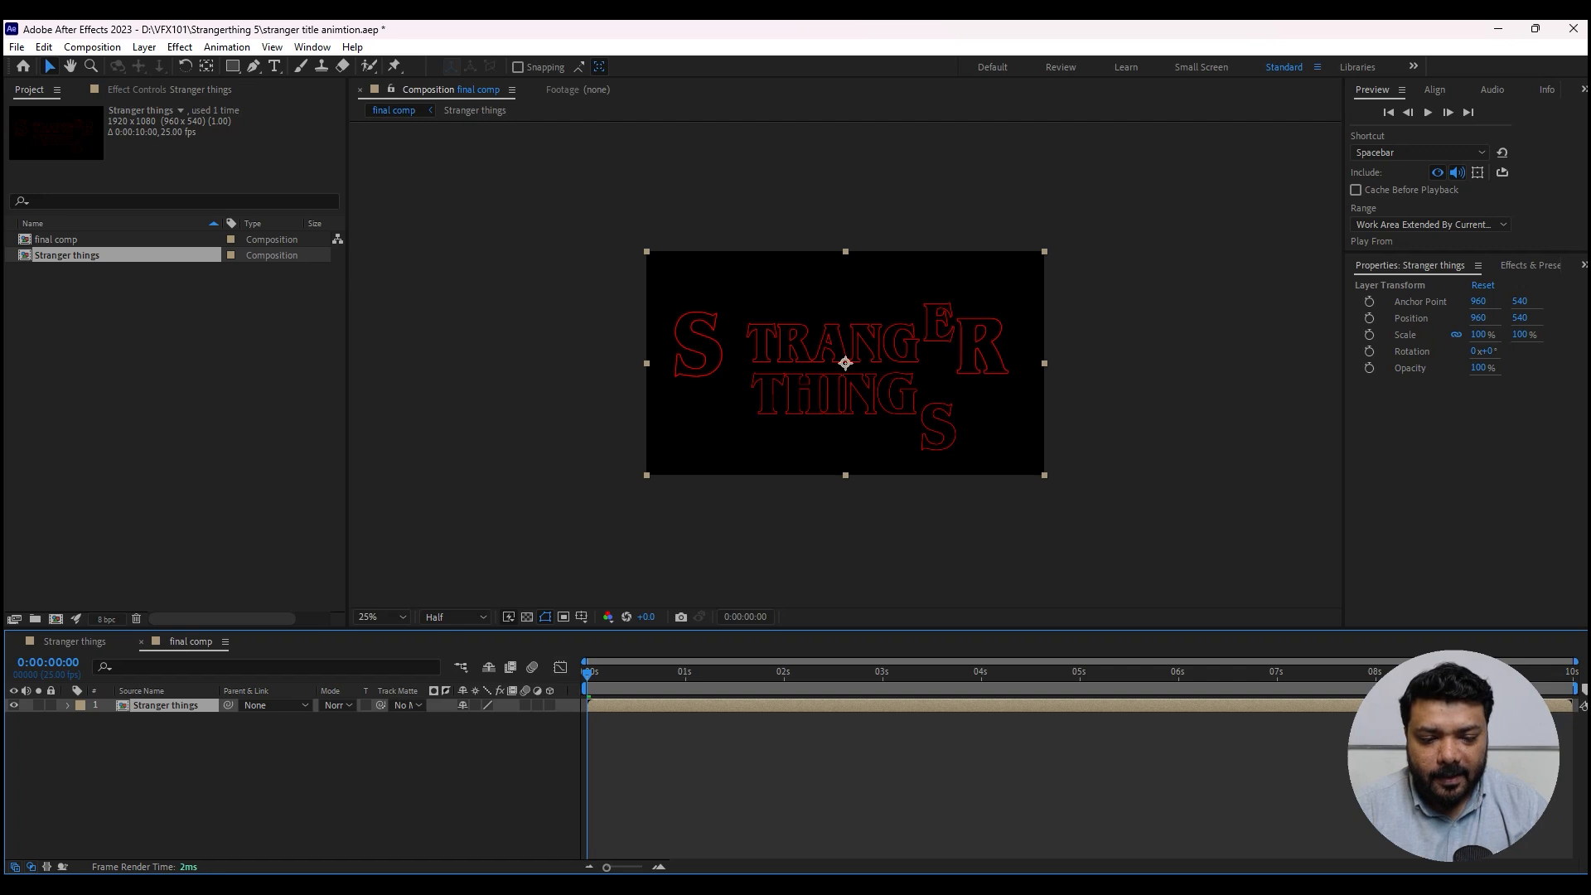
- Make the Stranger things layer 3D and keyframe its Z position at -890 at the start
click(550, 705)
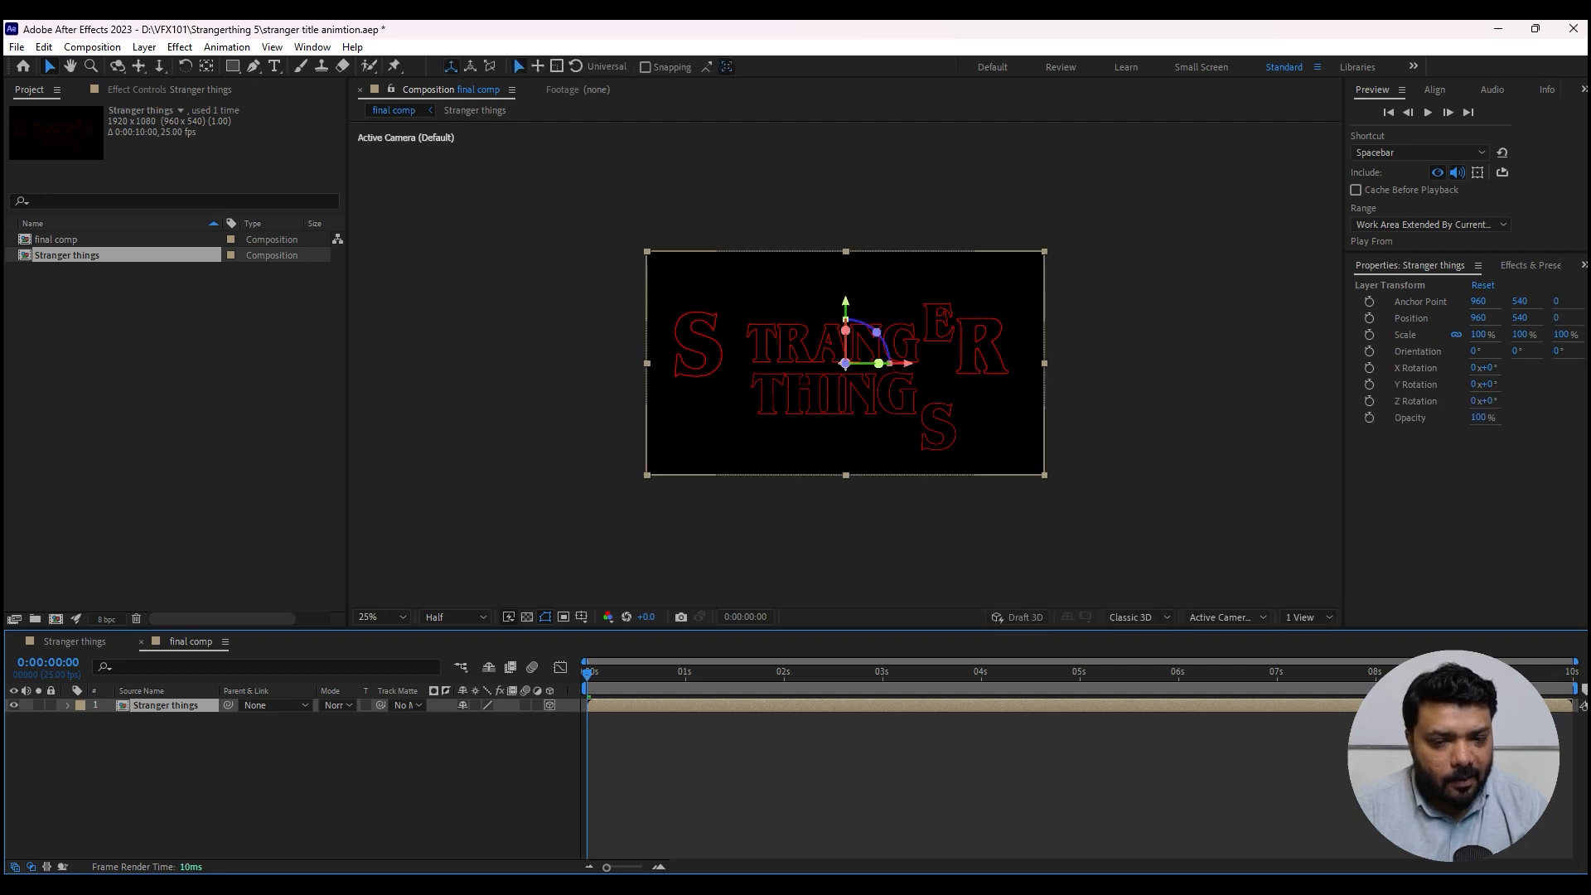
key(p)
click(110, 719)
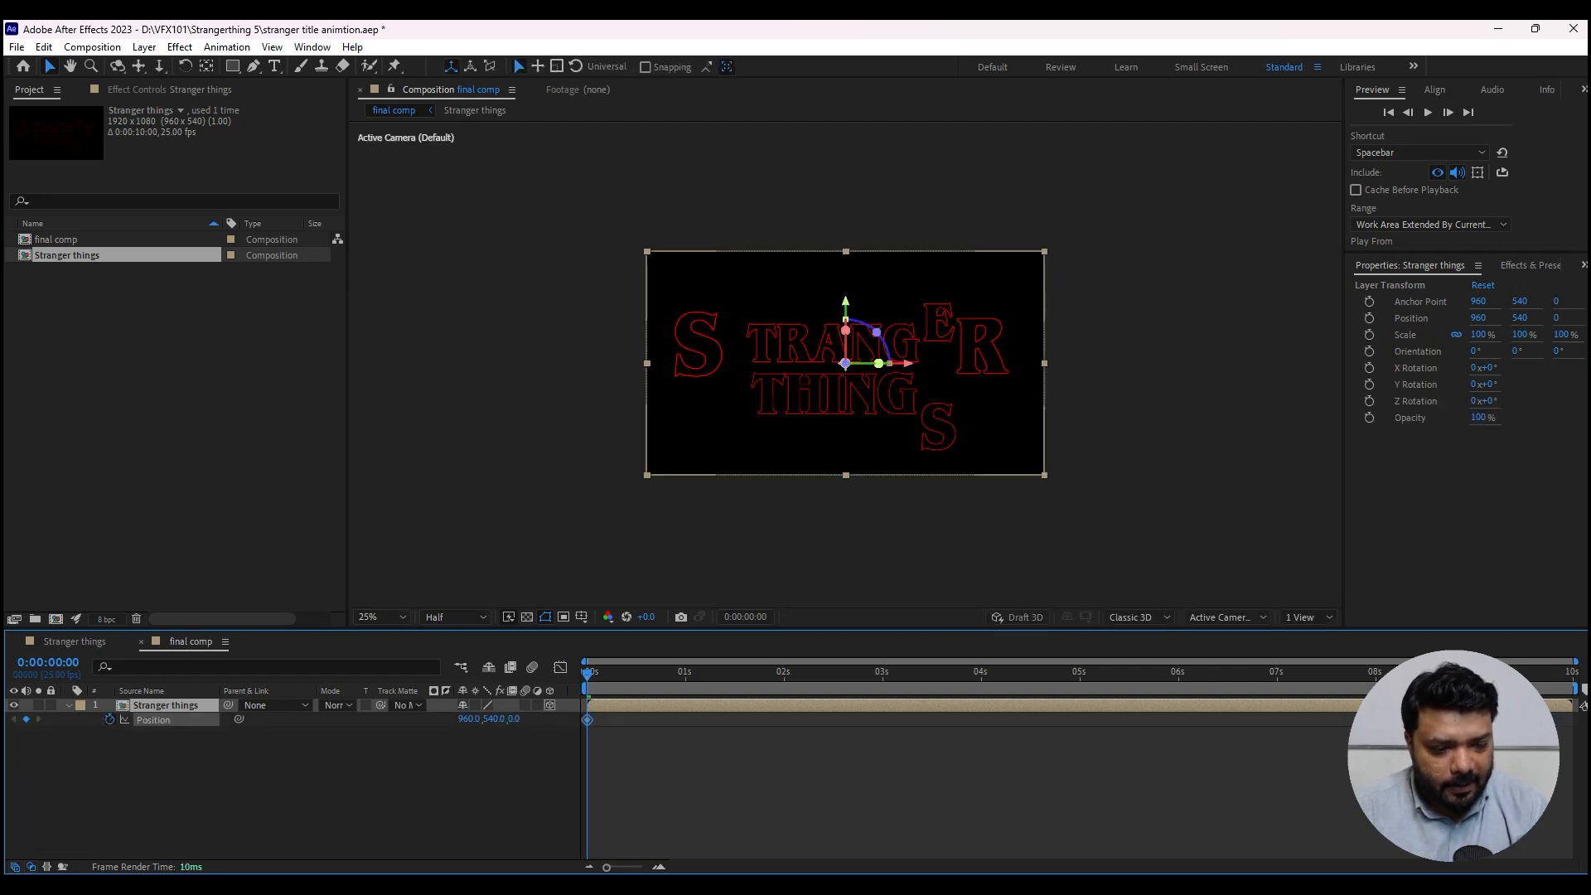
drag(513, 718, 439, 719)
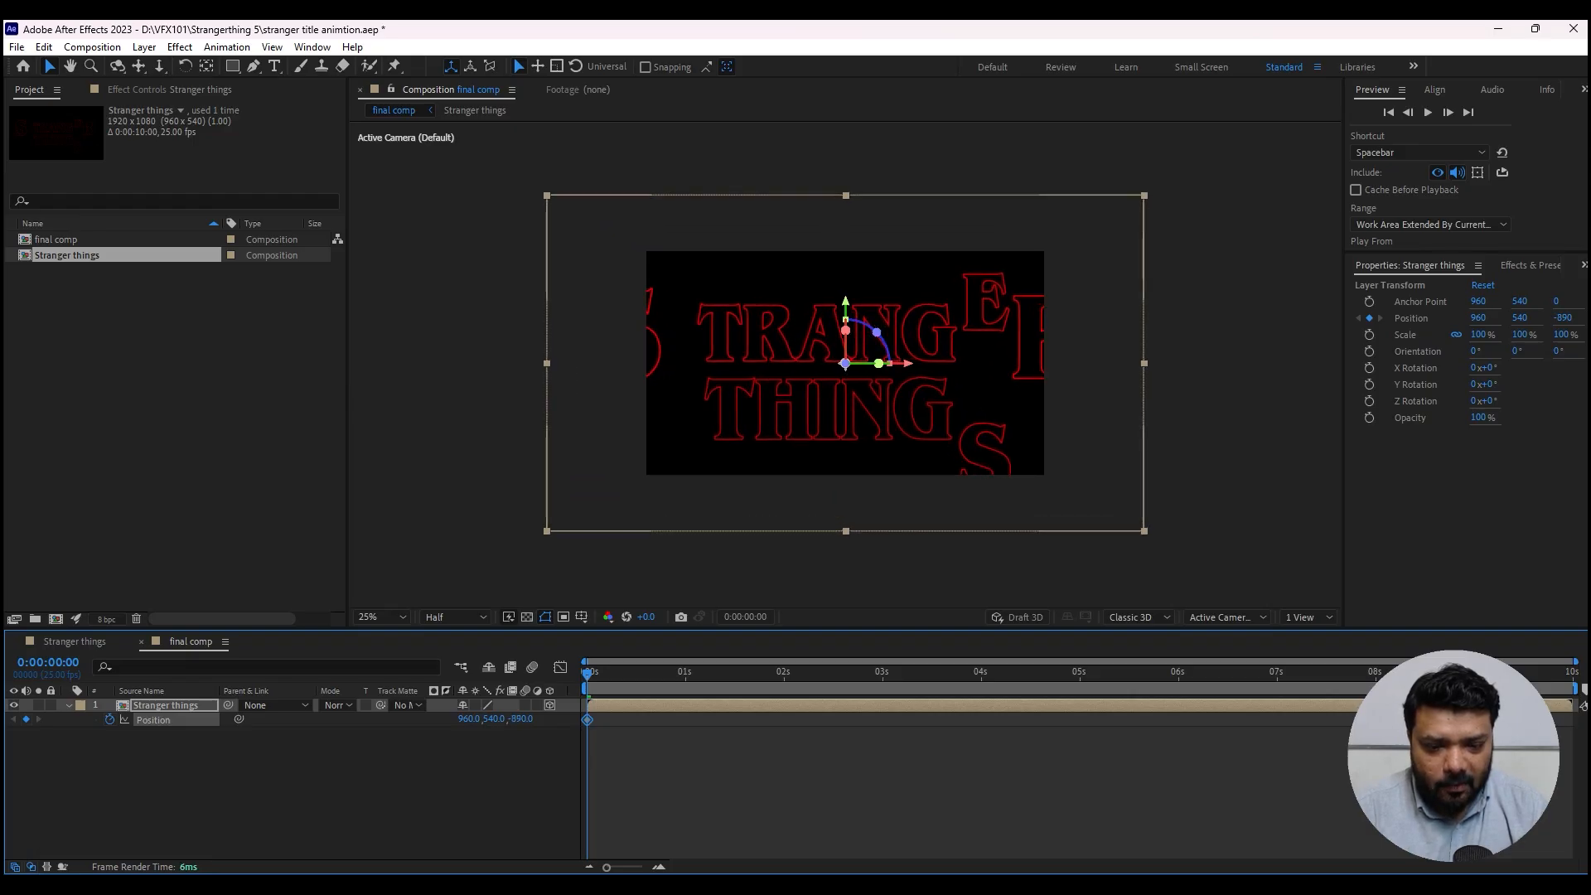
- Keyframe the Stranger things layer's Z position at 0 at 0:00:03:00
drag(691, 673, 784, 674)
key(Page_Up)
key(Page_Up)
key(Page_Up)
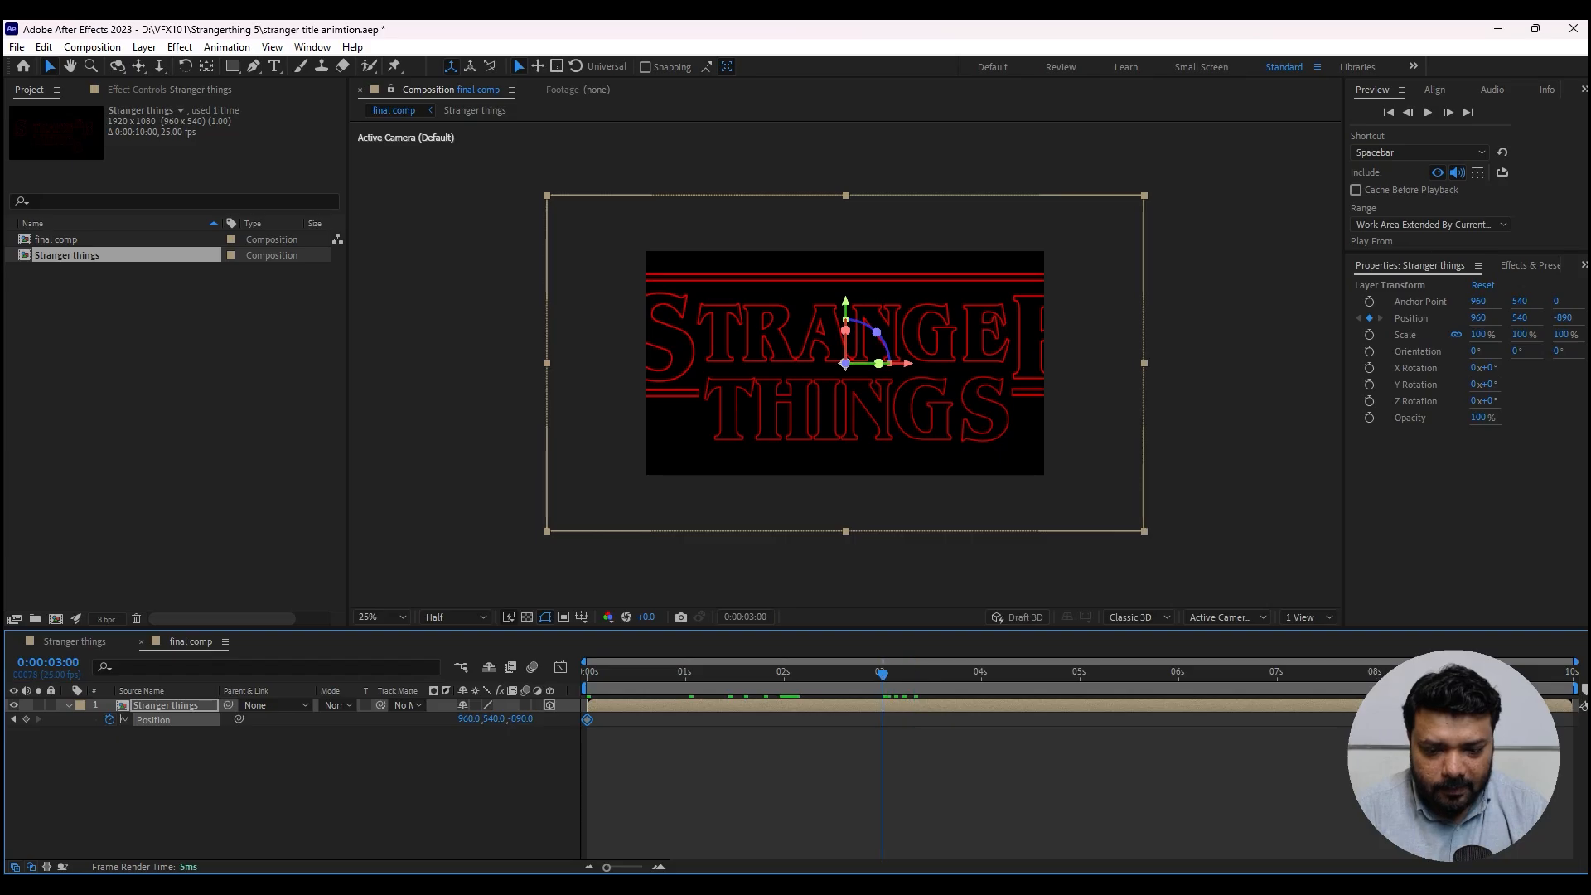
text(0)
key(Return)
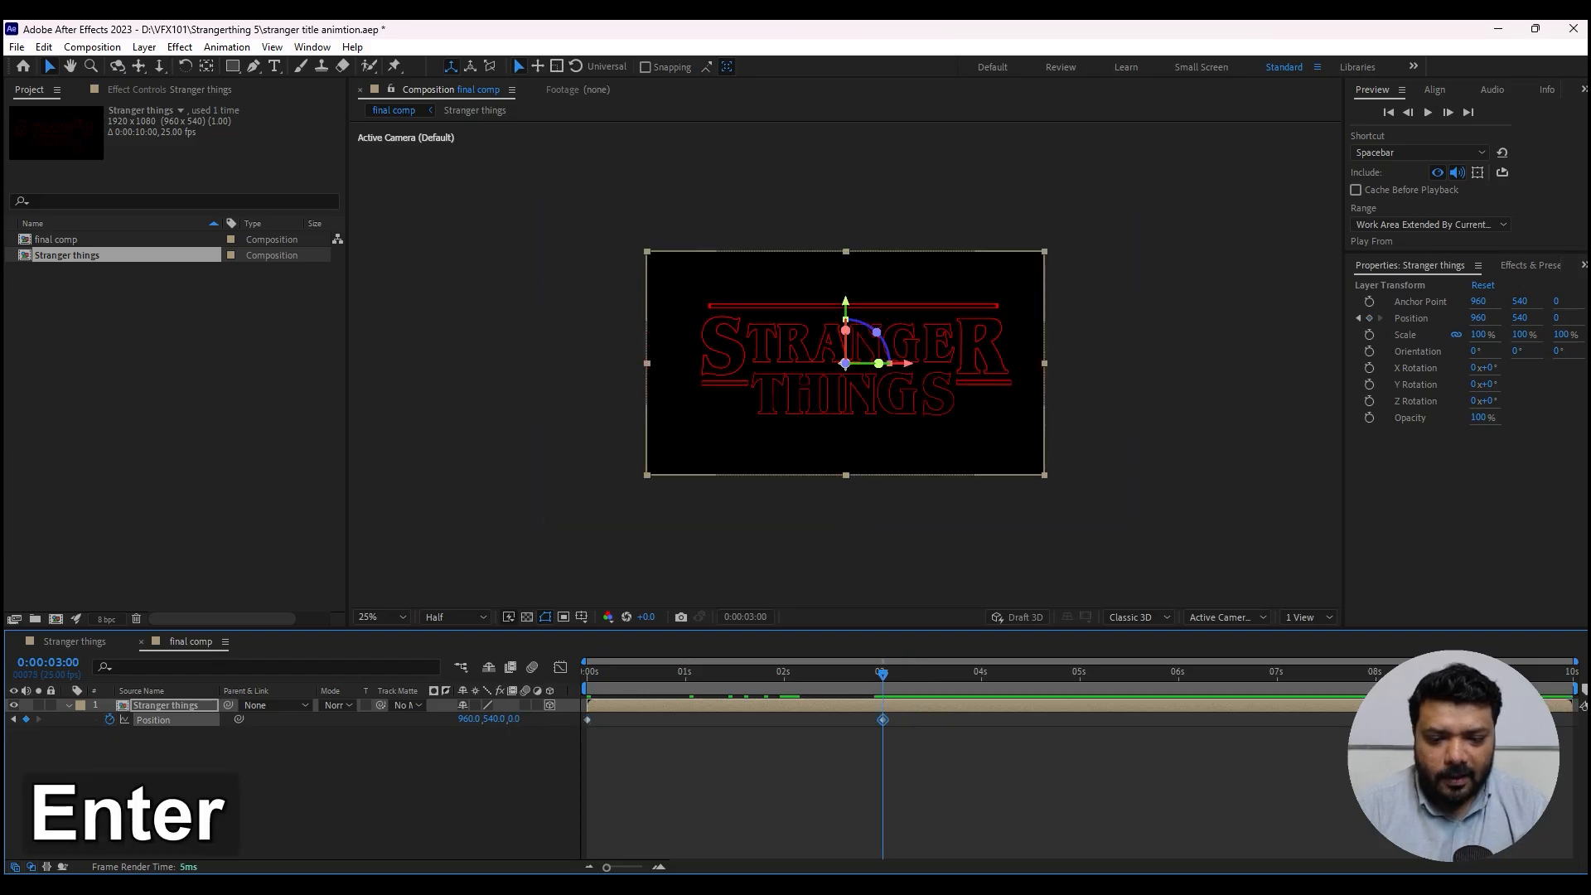
- Apply Easy Ease to both Z position keyframes of the Stranger things layer and preview the move from the start
key(Home)
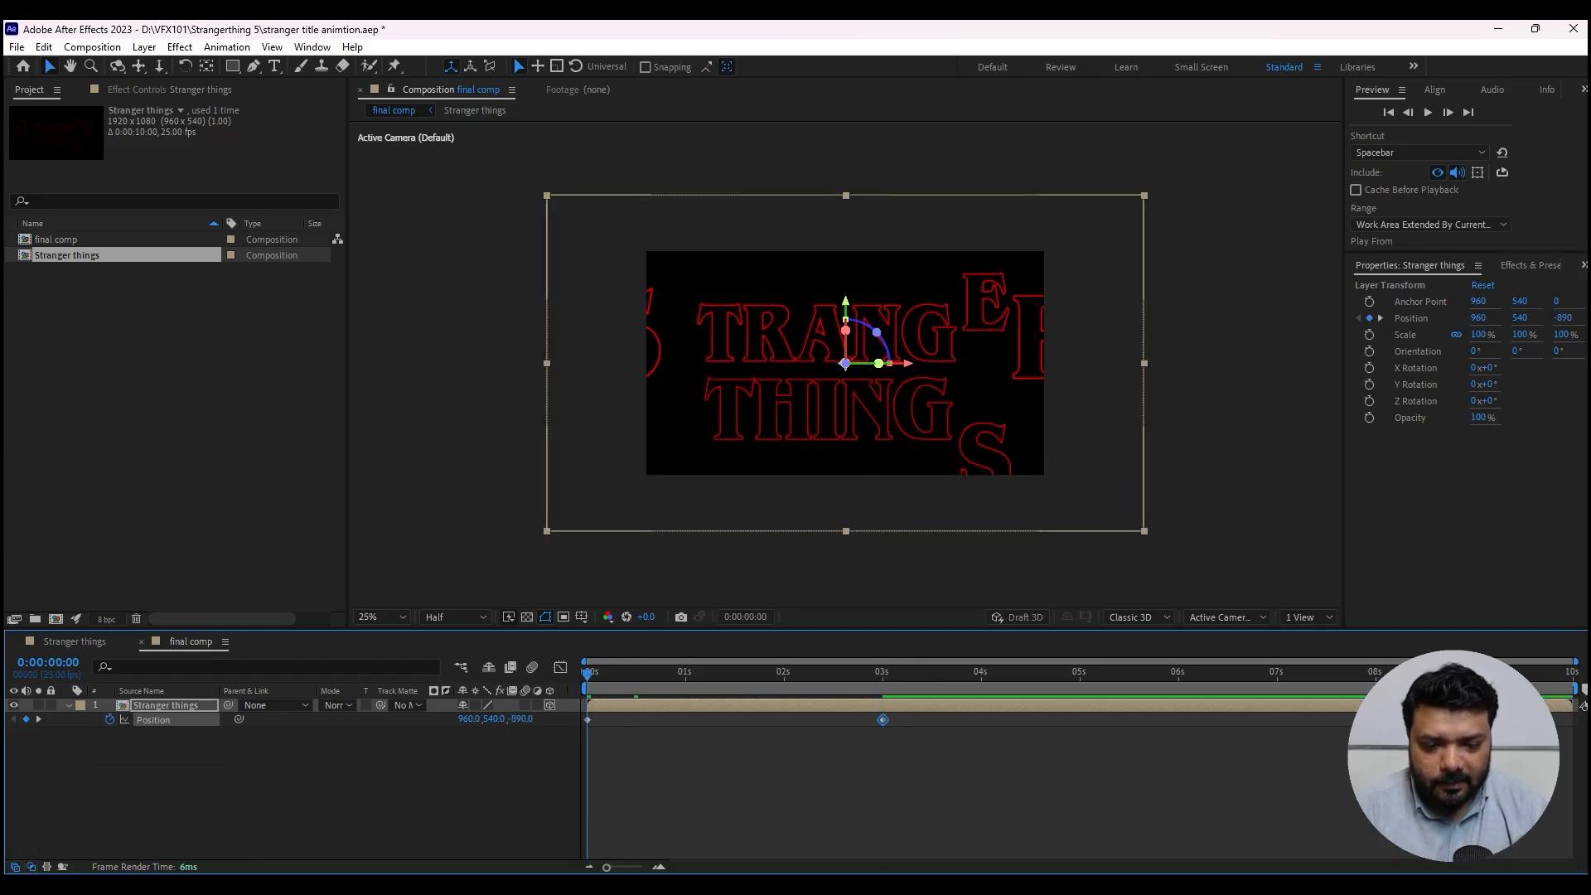
drag(907, 802, 425, 713)
key(F9)
key(space)
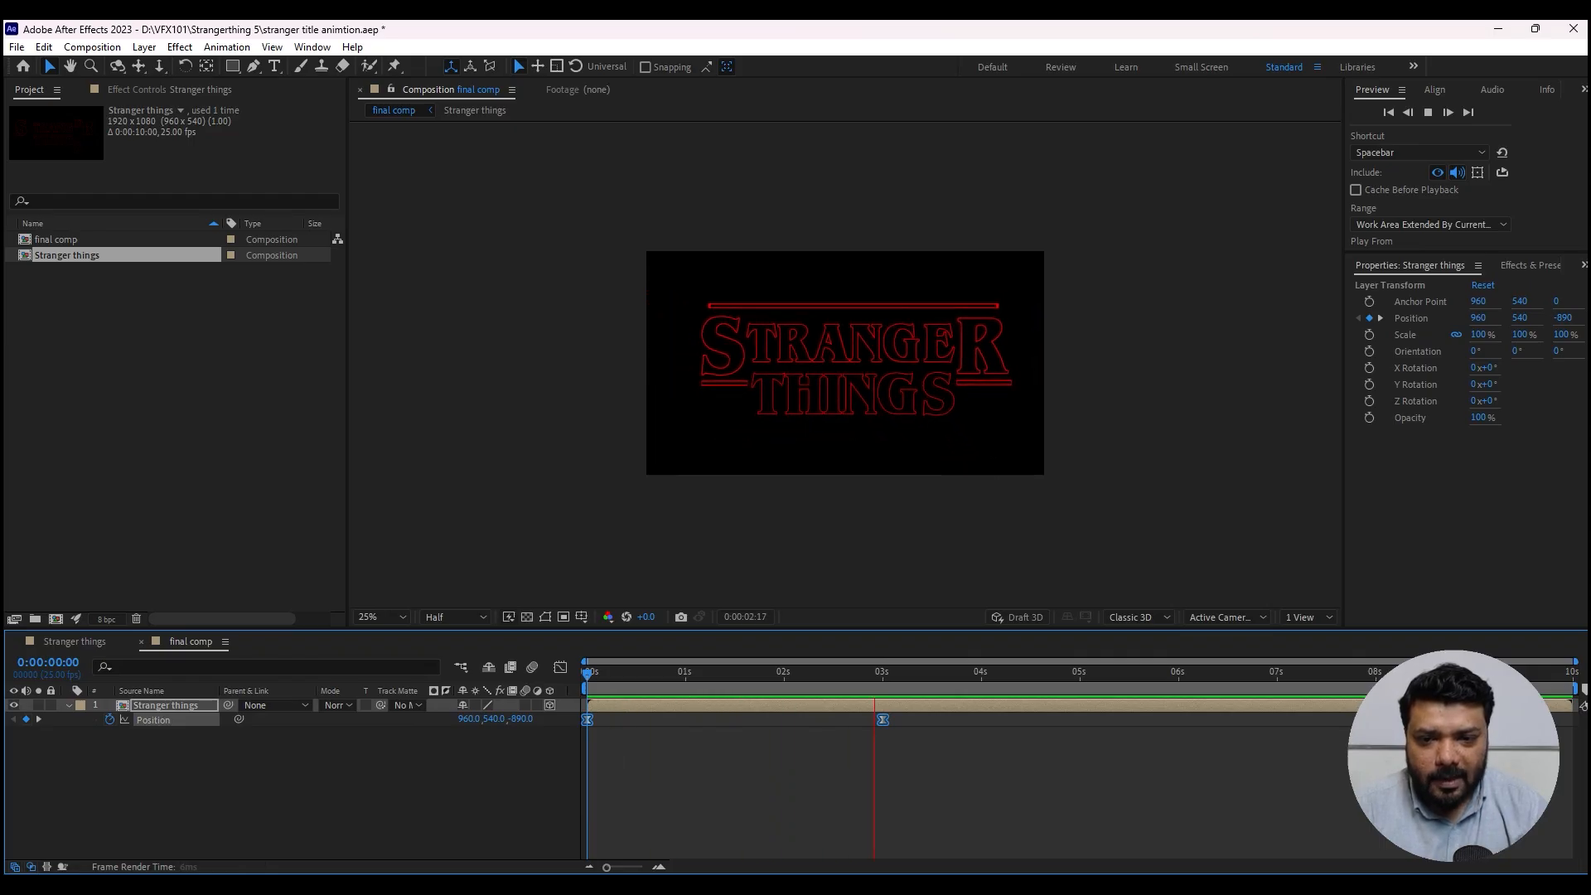
- Keyframe the Stranger things layer's Z position at 175 at 0:00:09:24 and preview the slow pull-back
drag(917, 673, 1569, 673)
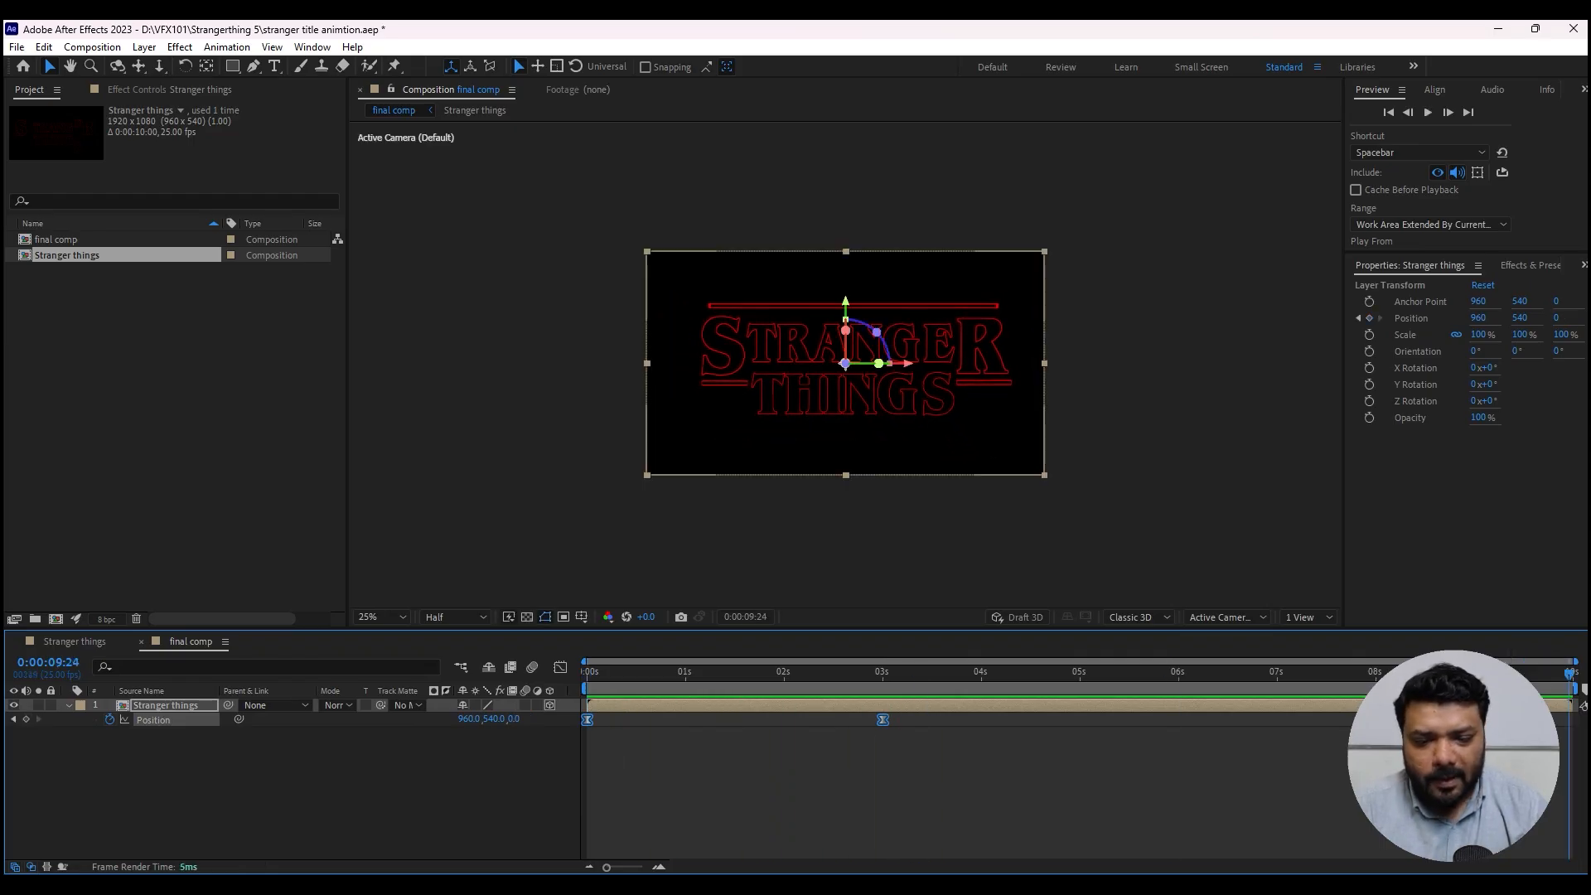
drag(514, 719, 659, 719)
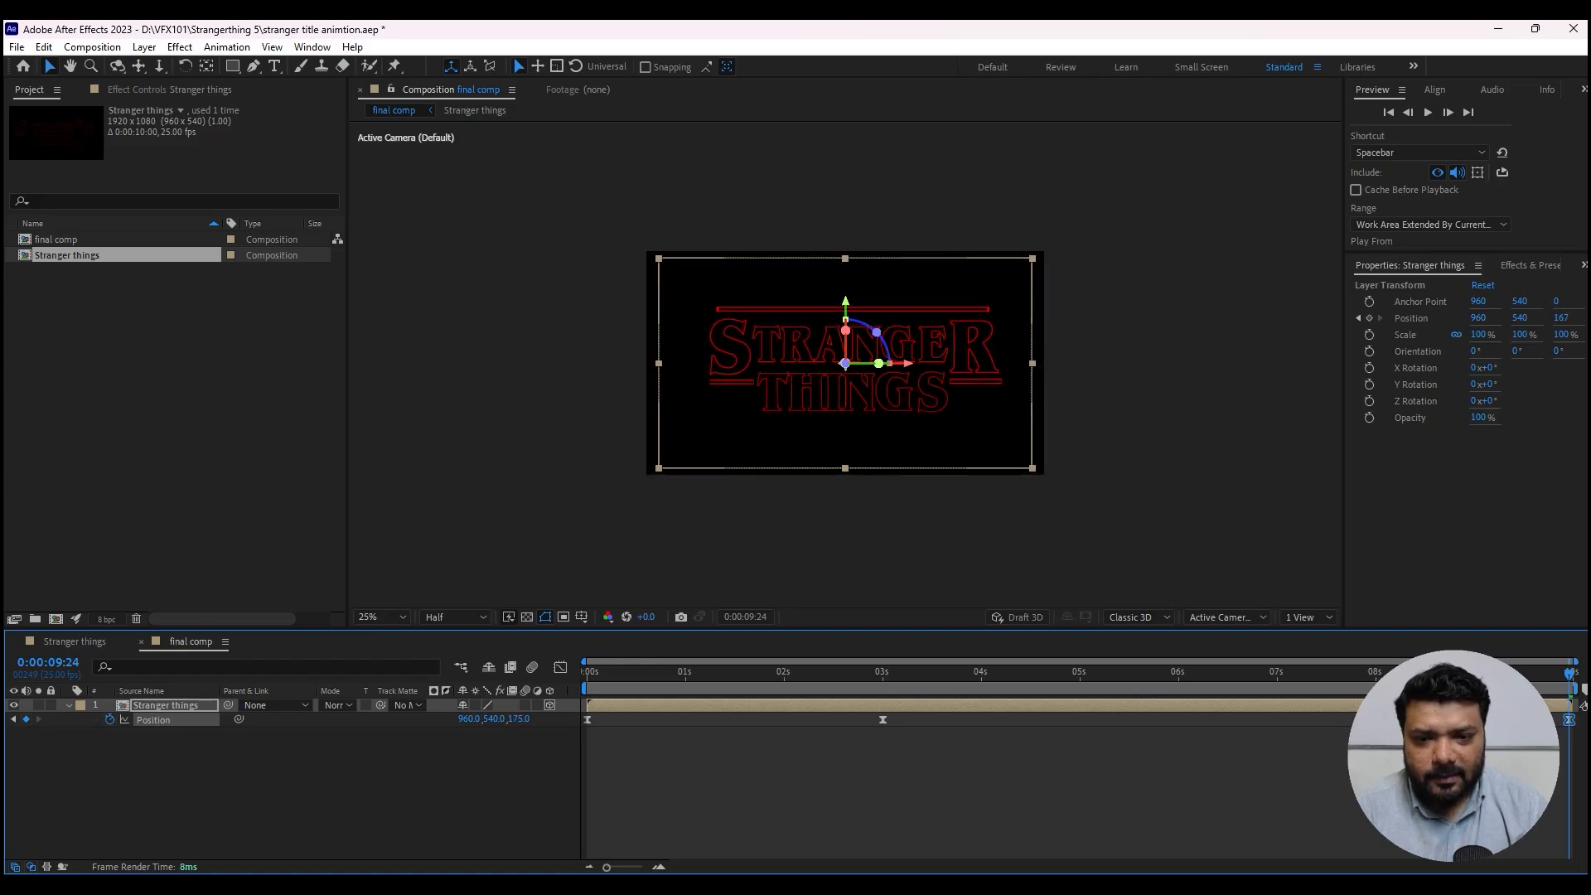
key(space)
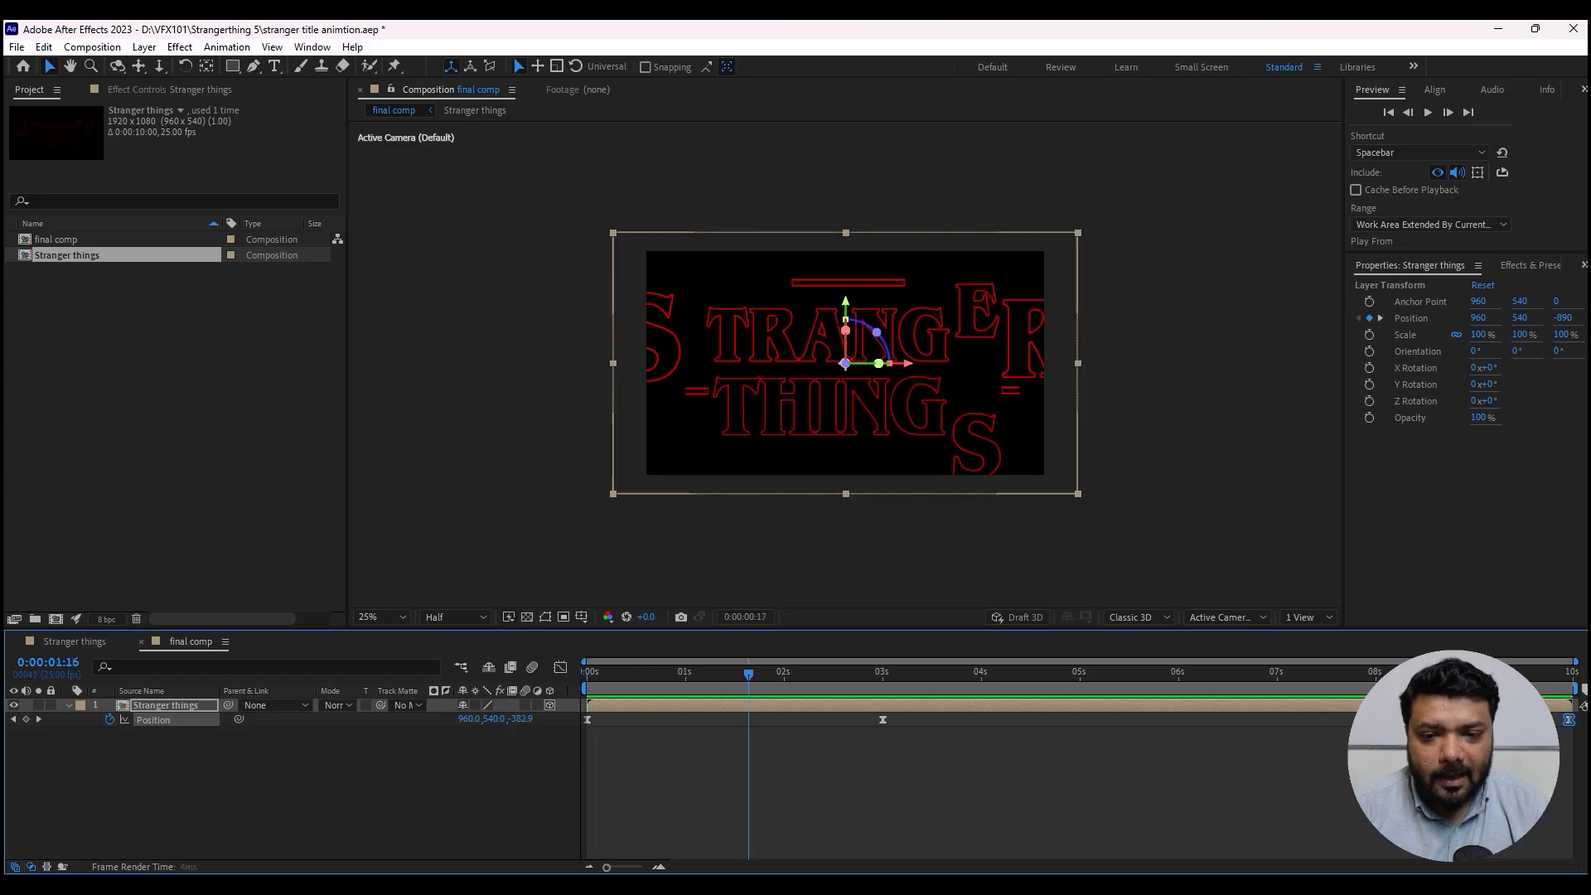
key(space)
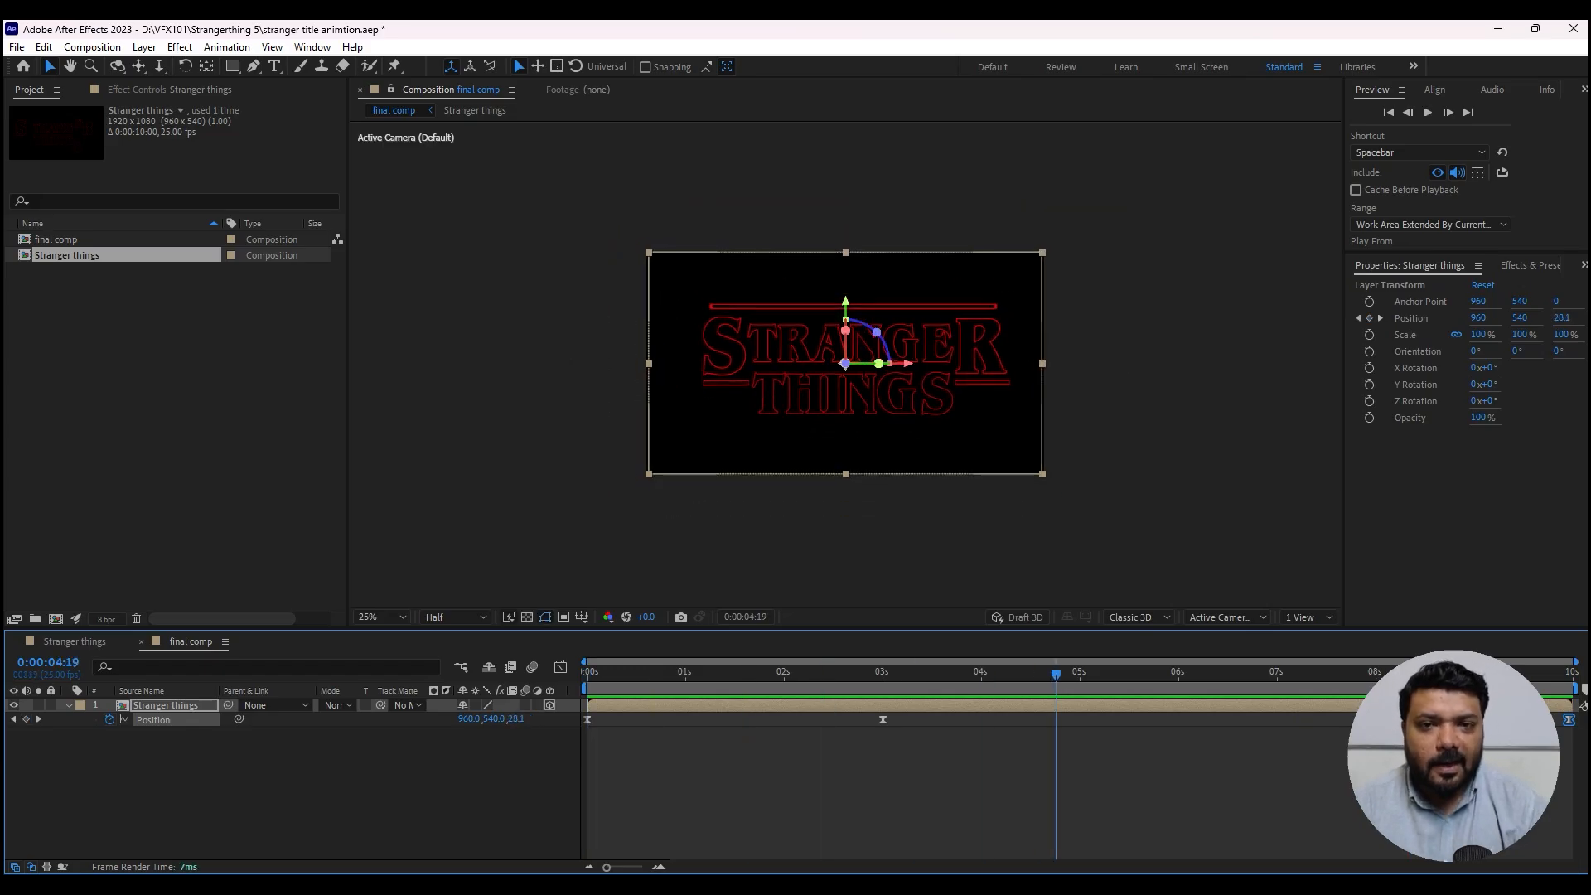
- Check the reference title image, return to After Effects and create a composition named "5"
key(alt+Tab)
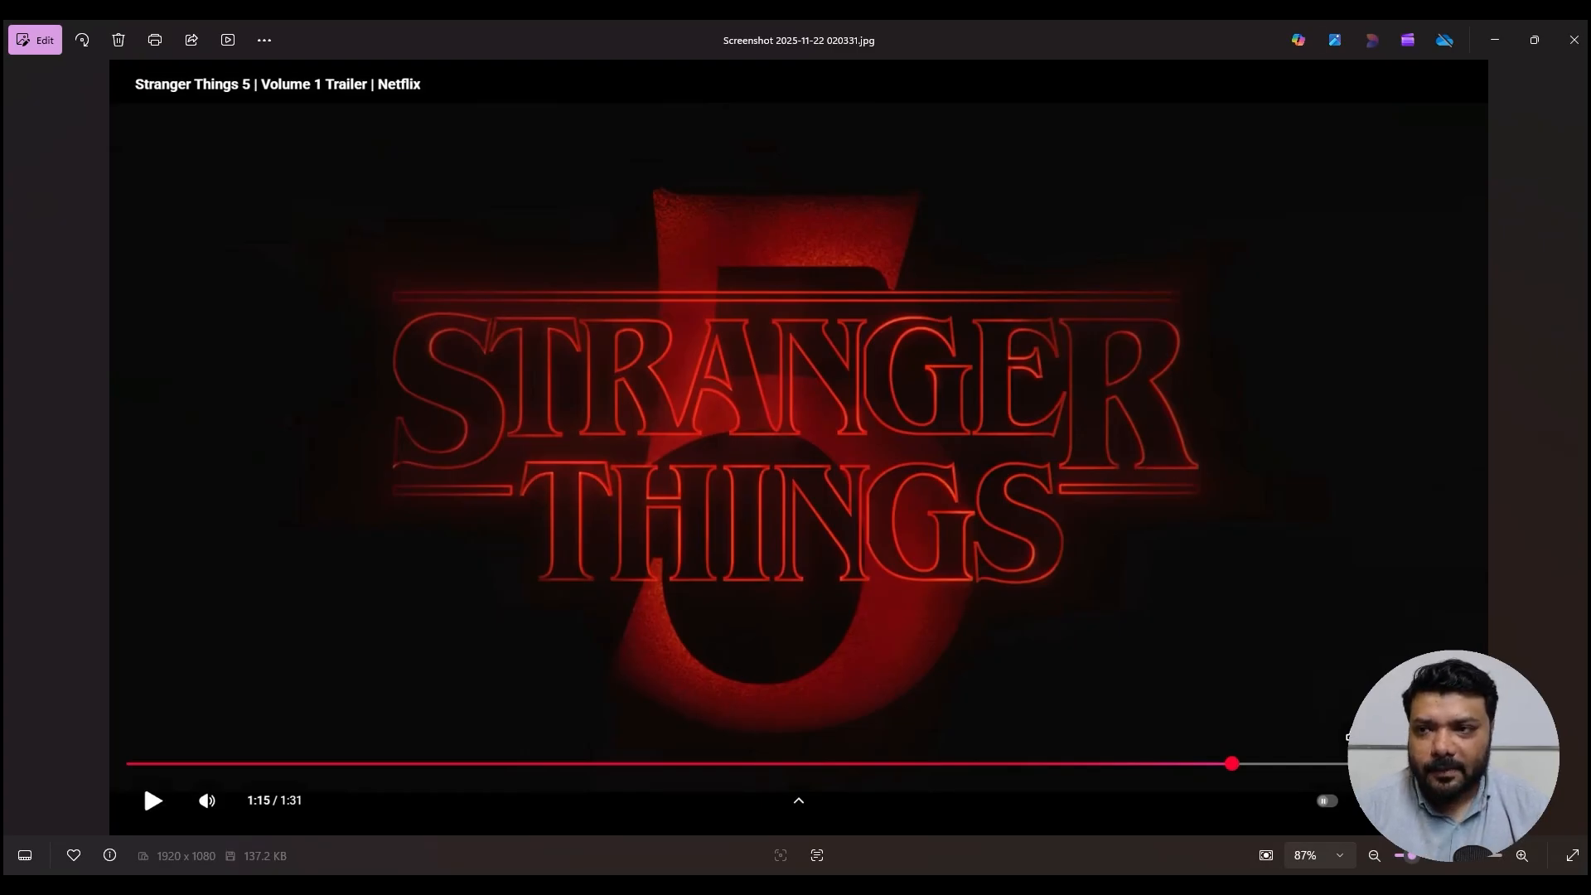
click(1493, 40)
key(ctrl+n)
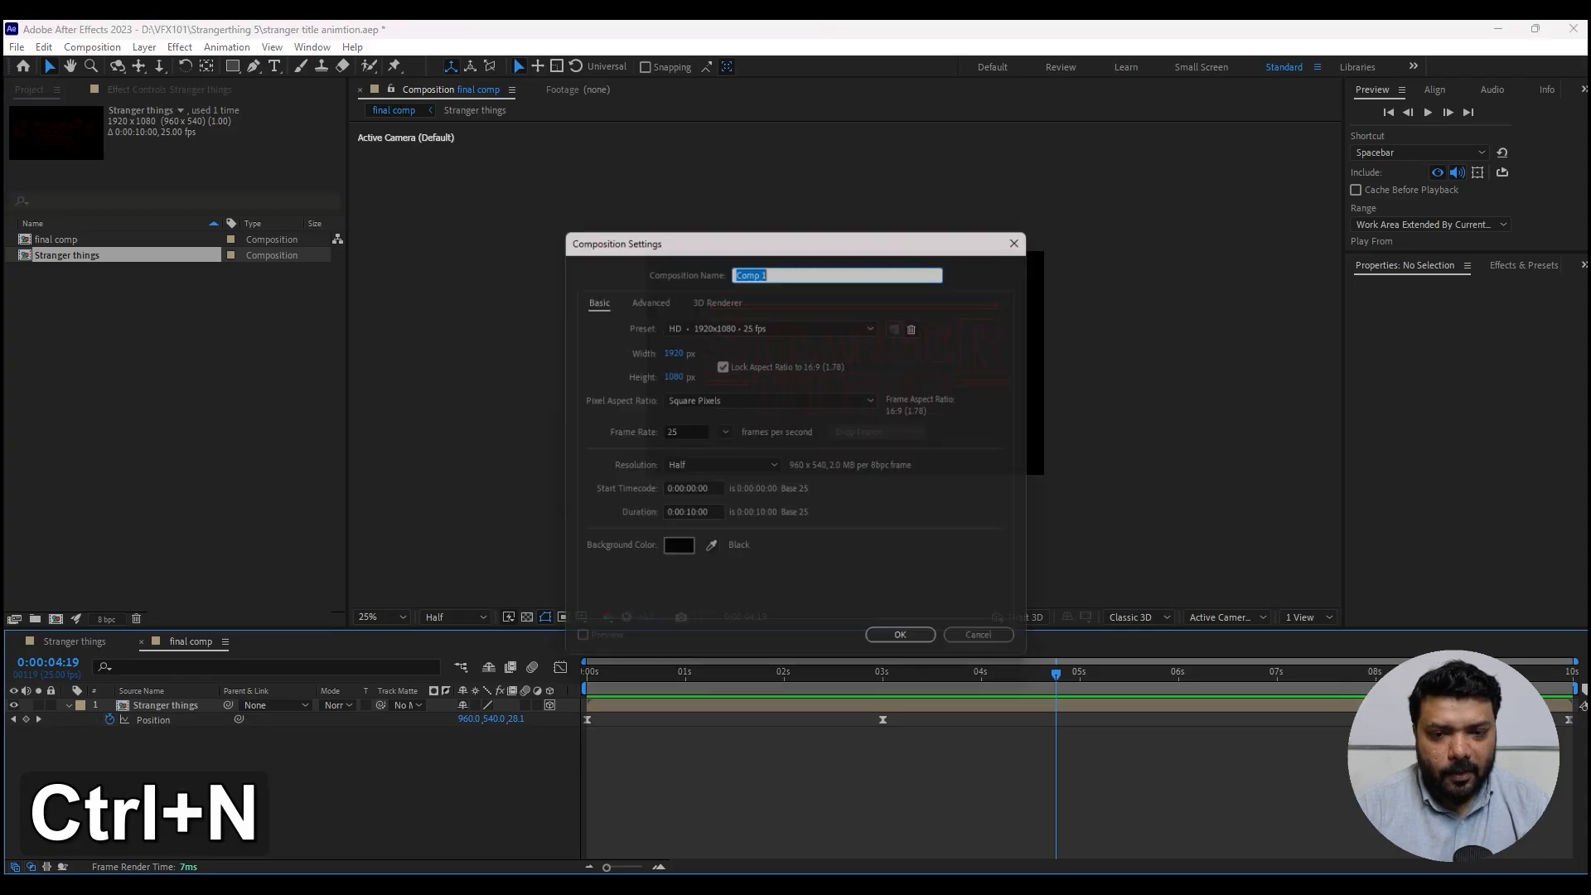
text(5)
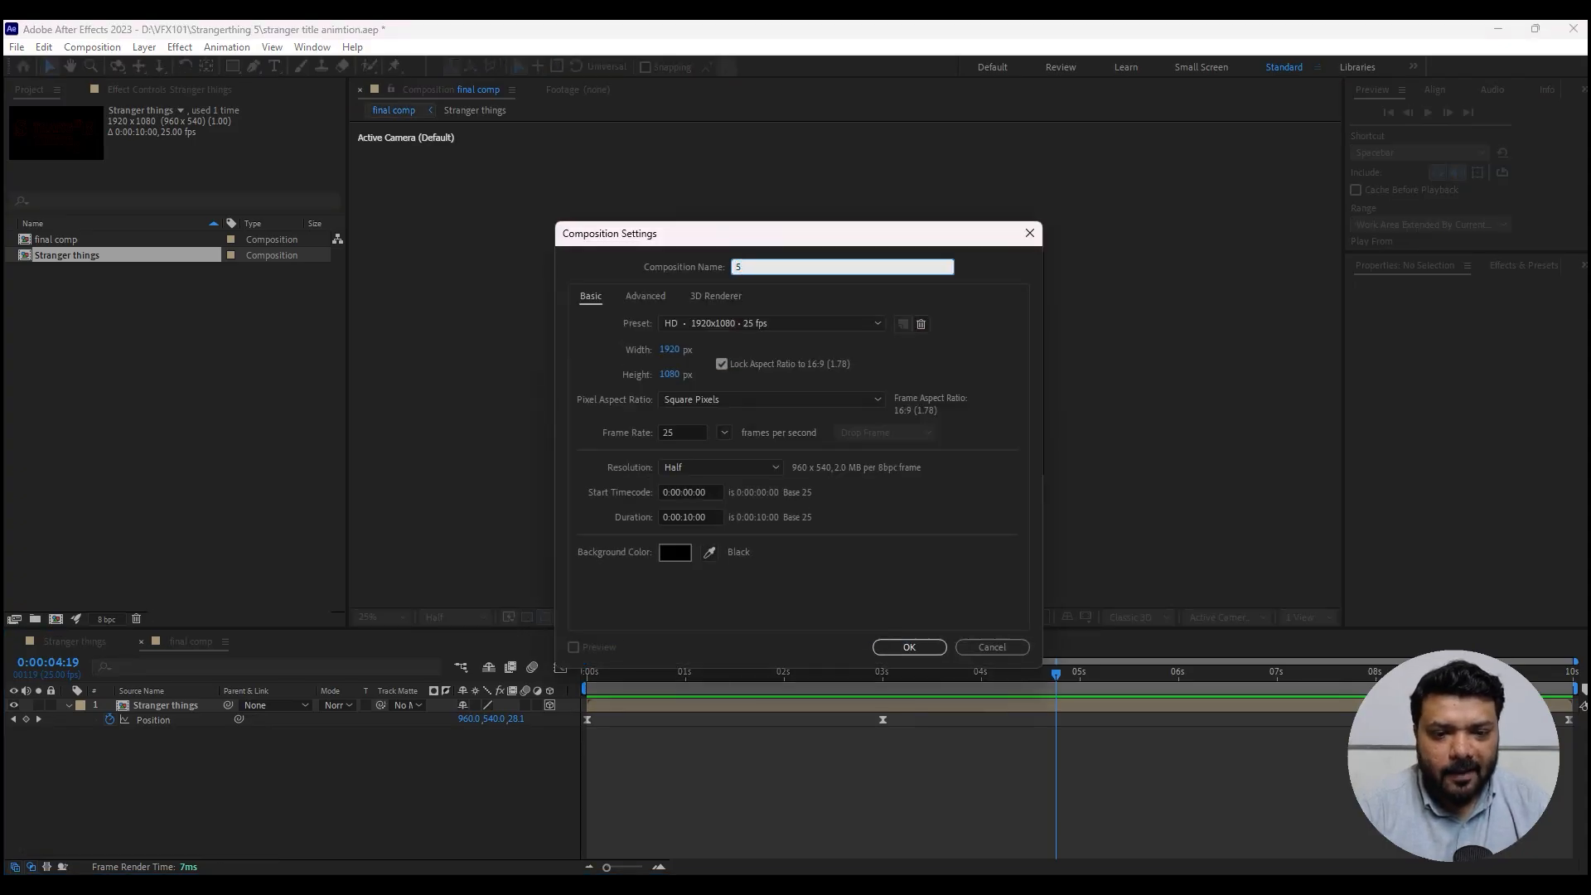
key(Return)
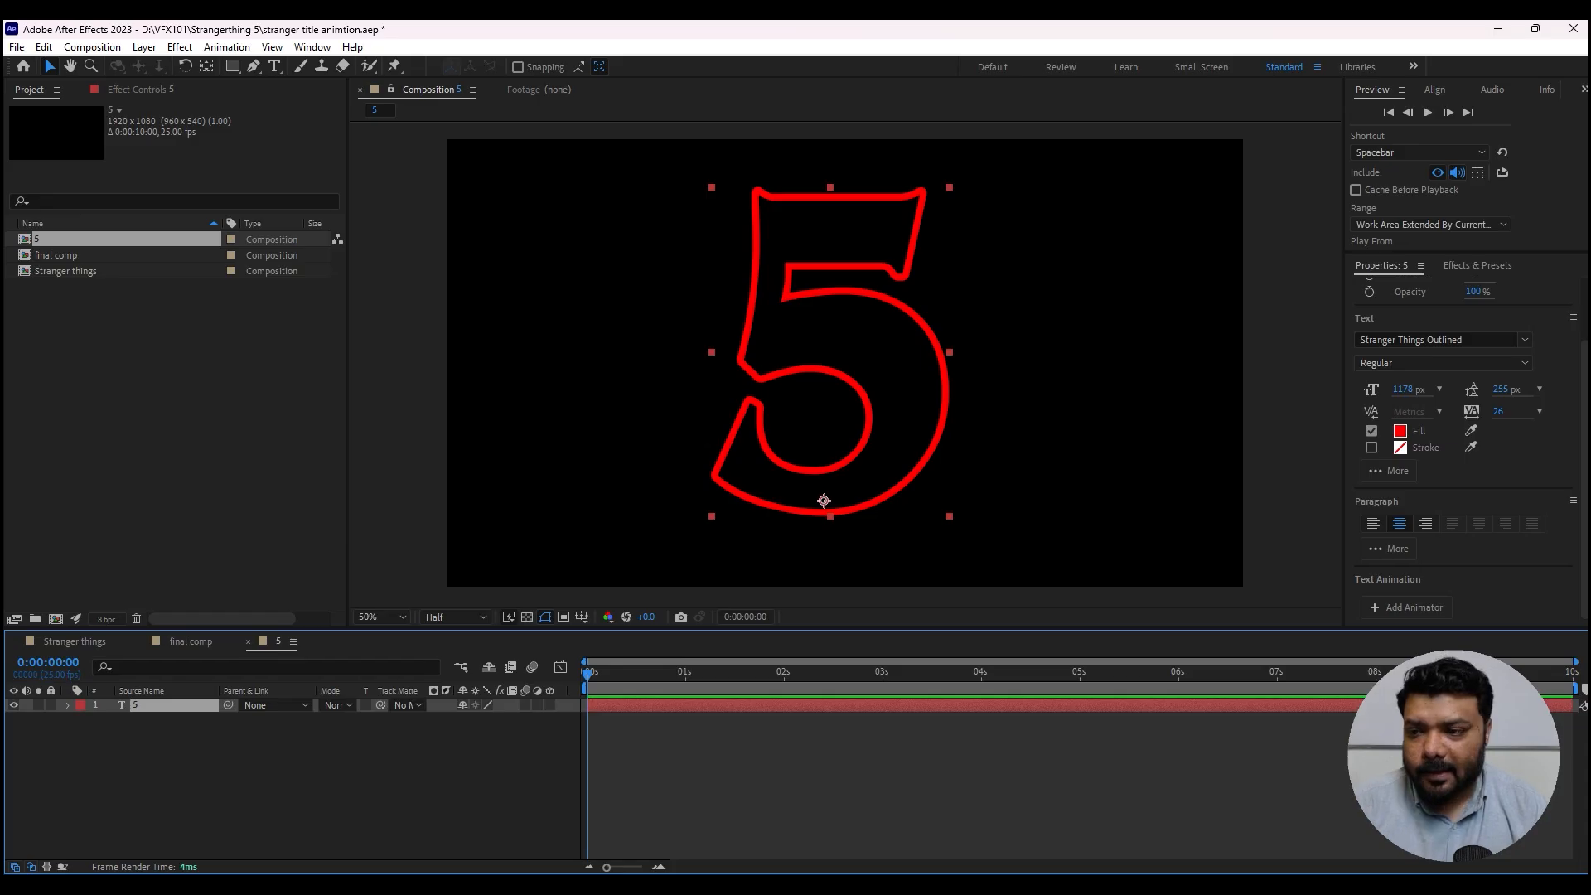
- Set the numeral 5's font to Benguiat Bold and move the numeral down so it fits inside the frame
click(1525, 339)
text(ben)
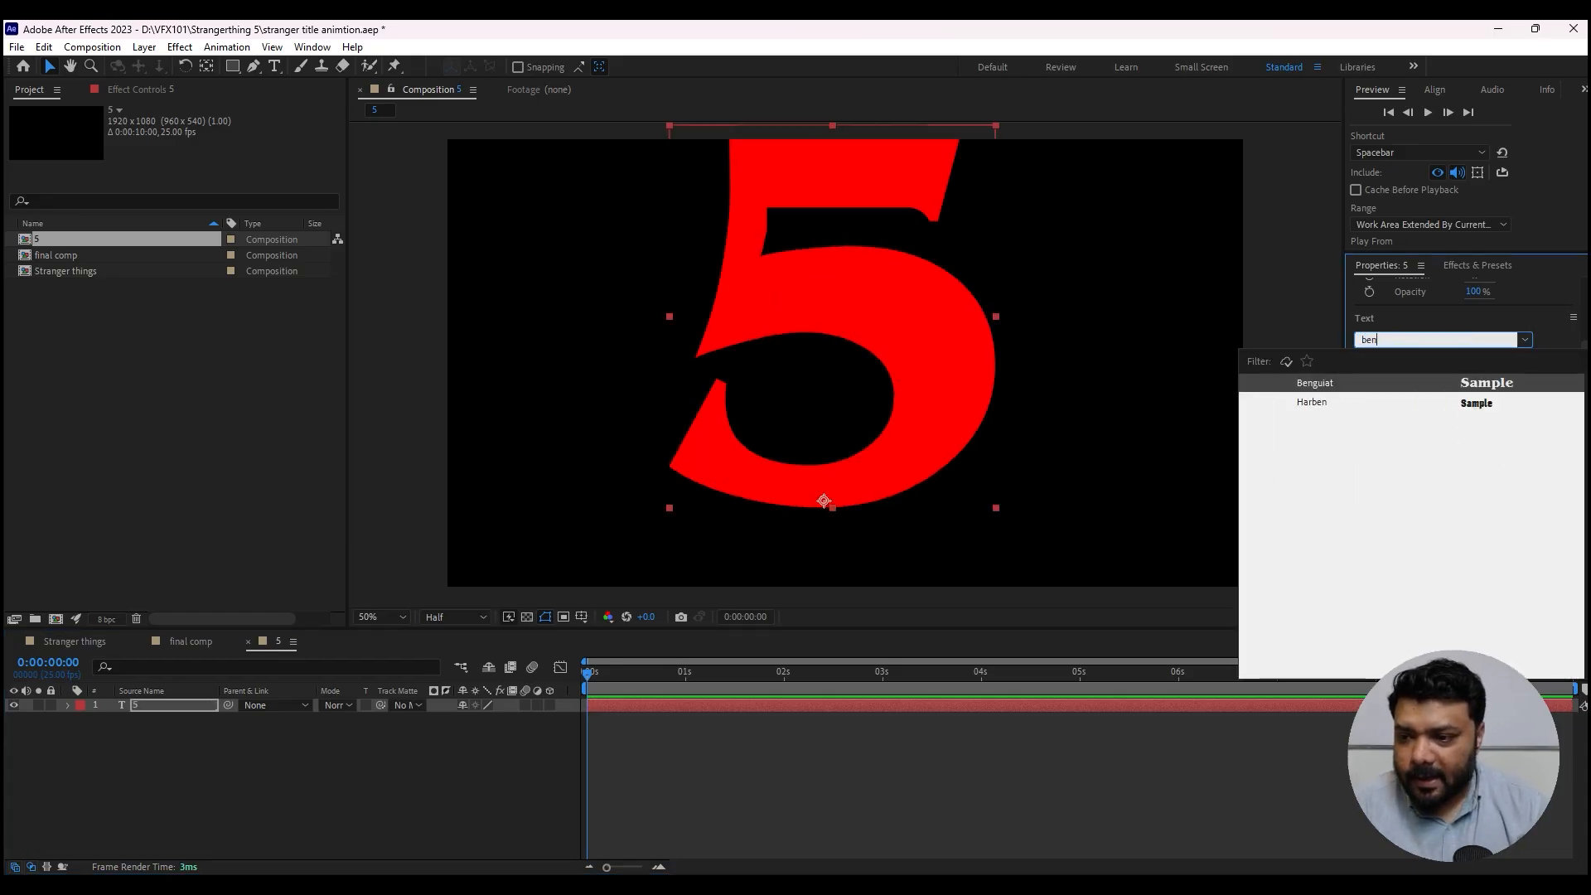
key(Return)
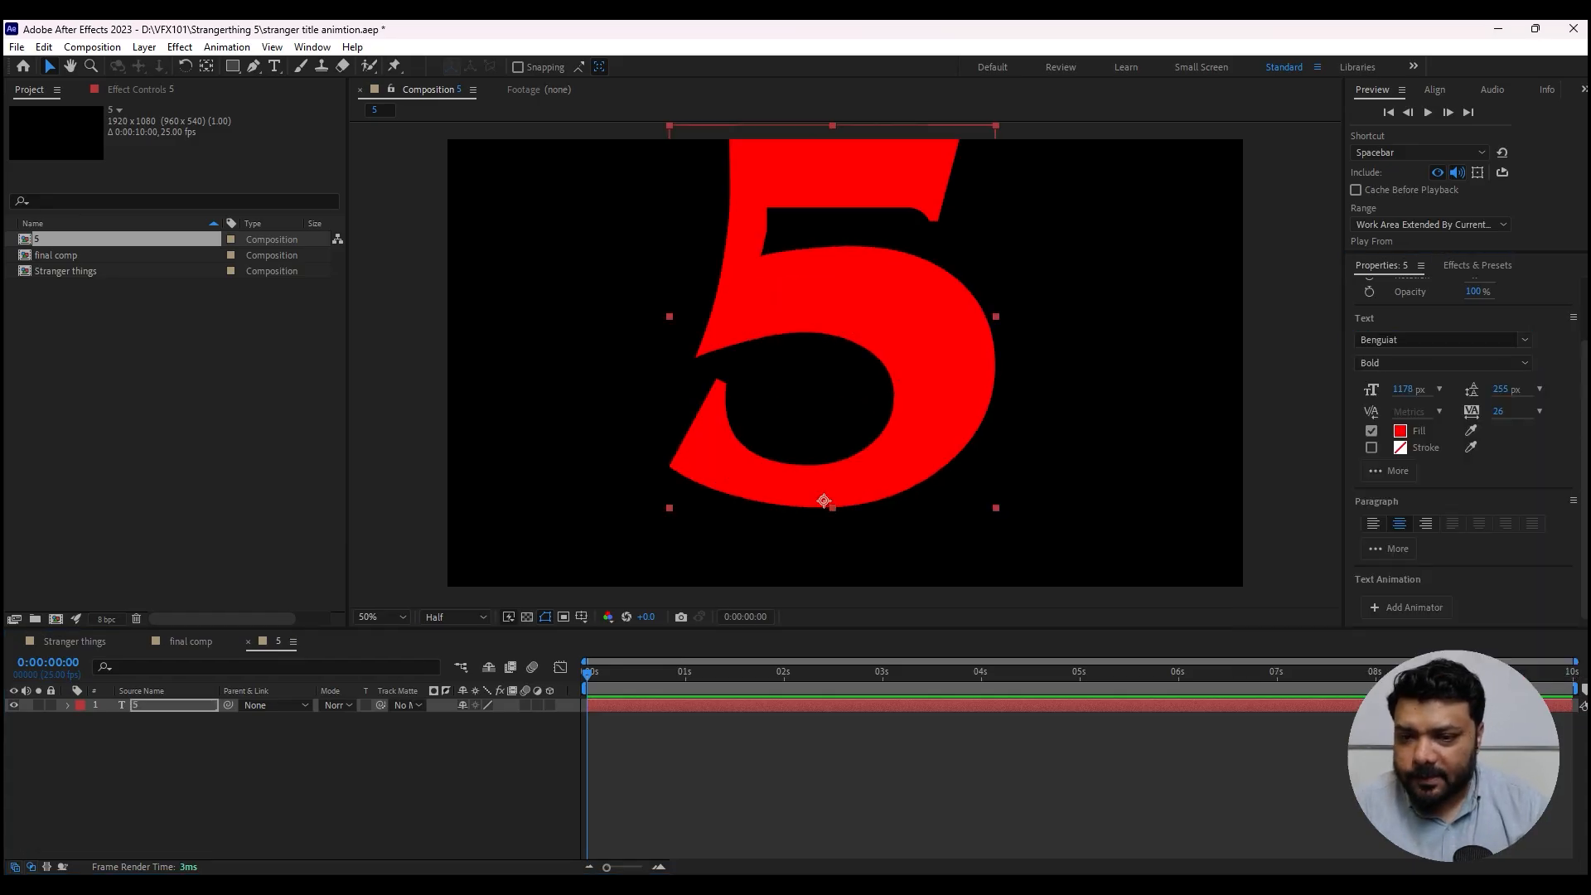
drag(952, 381, 940, 380)
click(1523, 363)
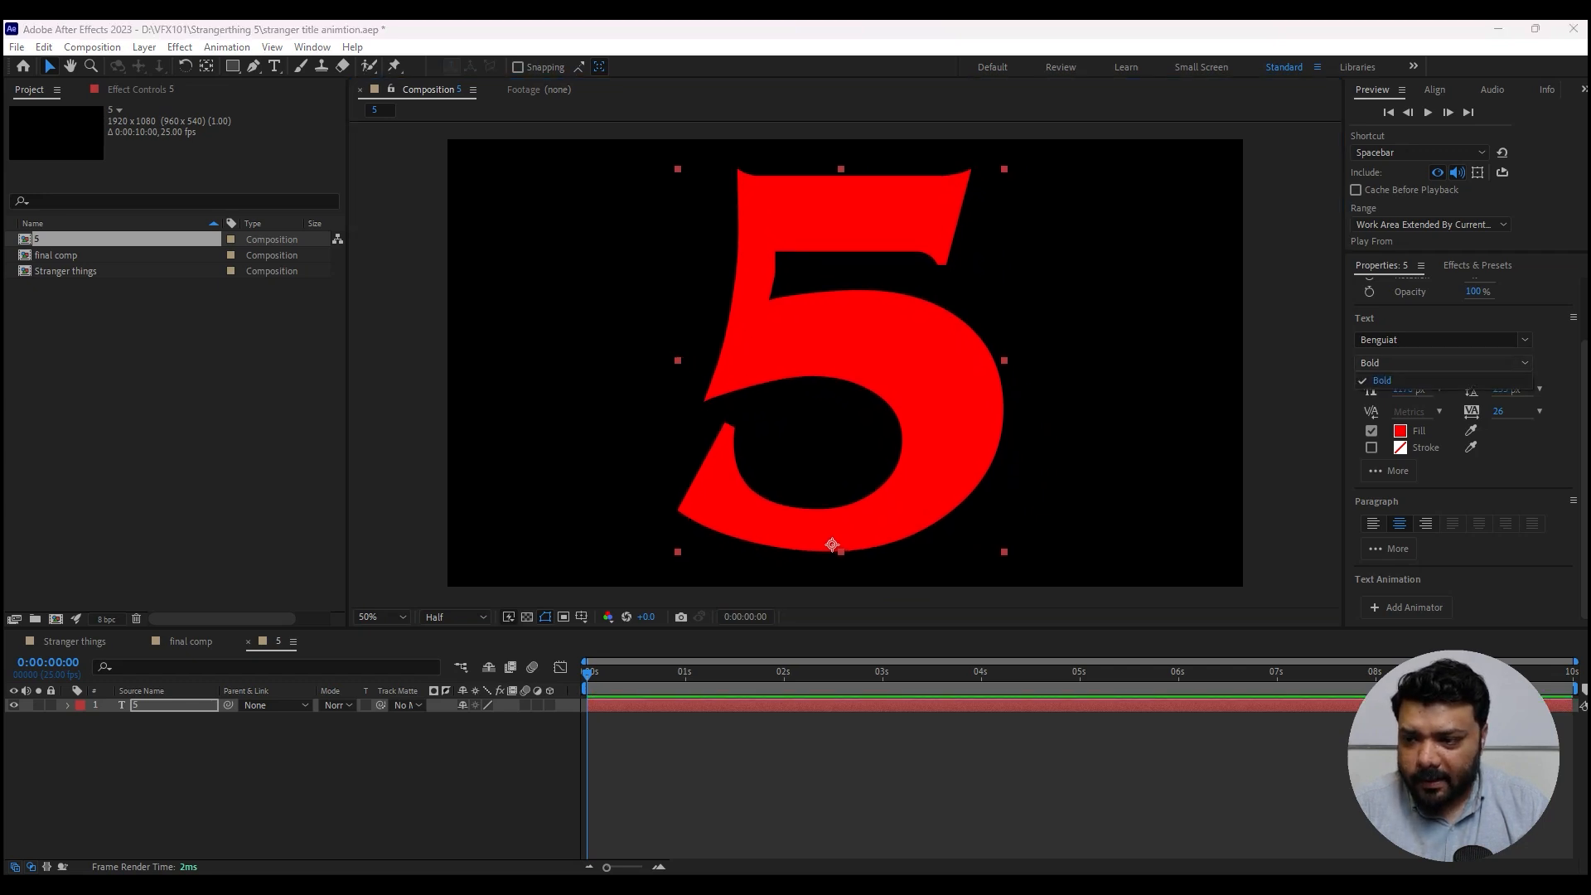
click(1508, 380)
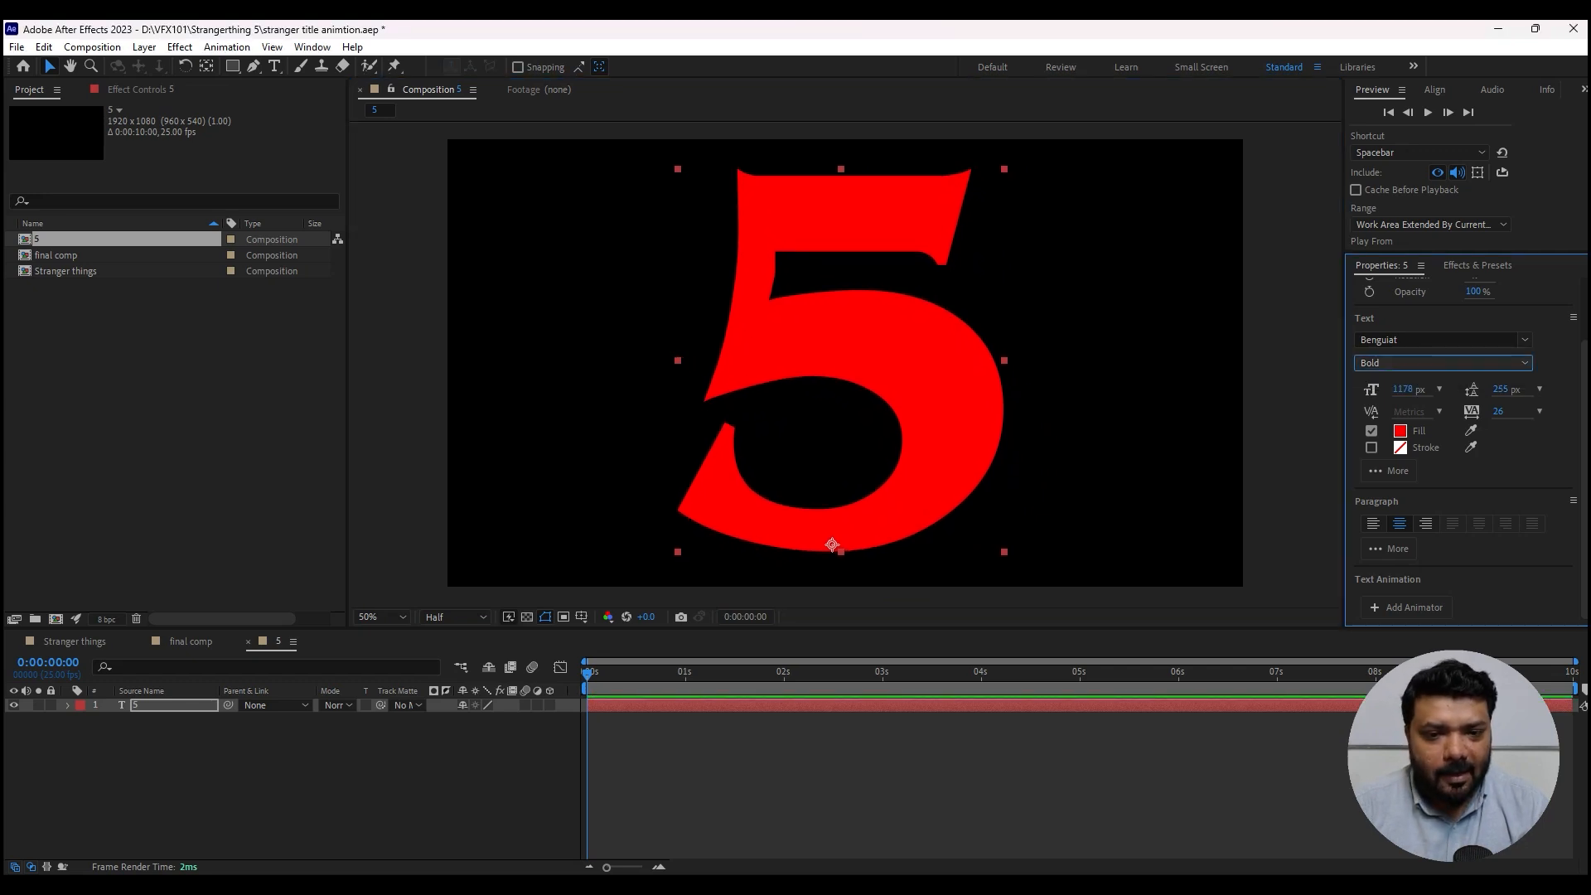
- Import oxide-steel-texture.jpg from the Strangerthing 5 folder inside VFX101 on drive D
double_click(207, 328)
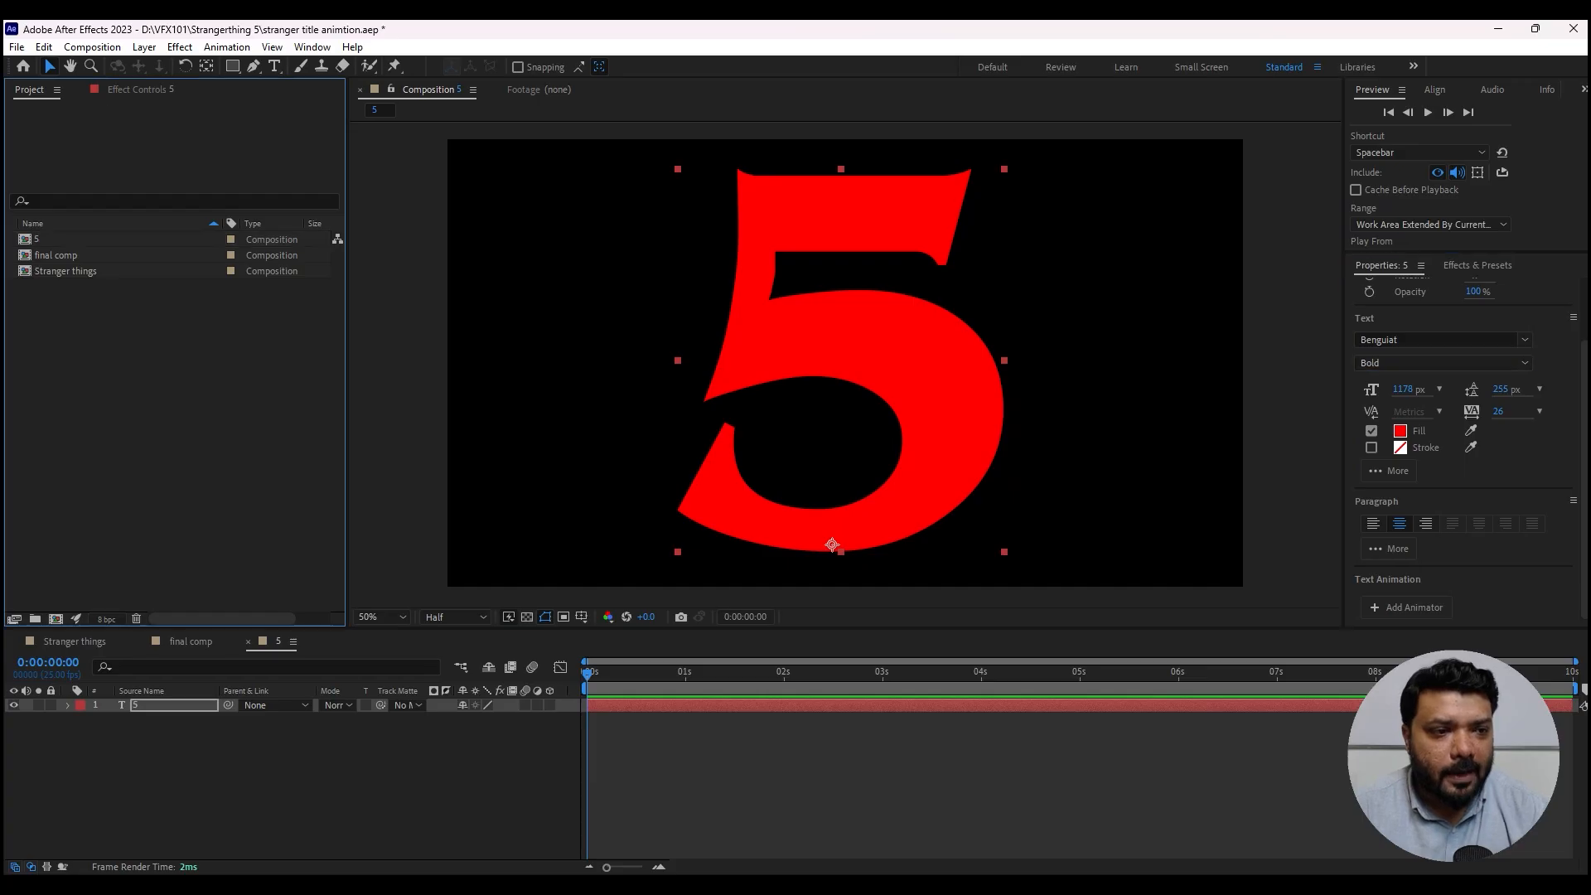
text(vf)
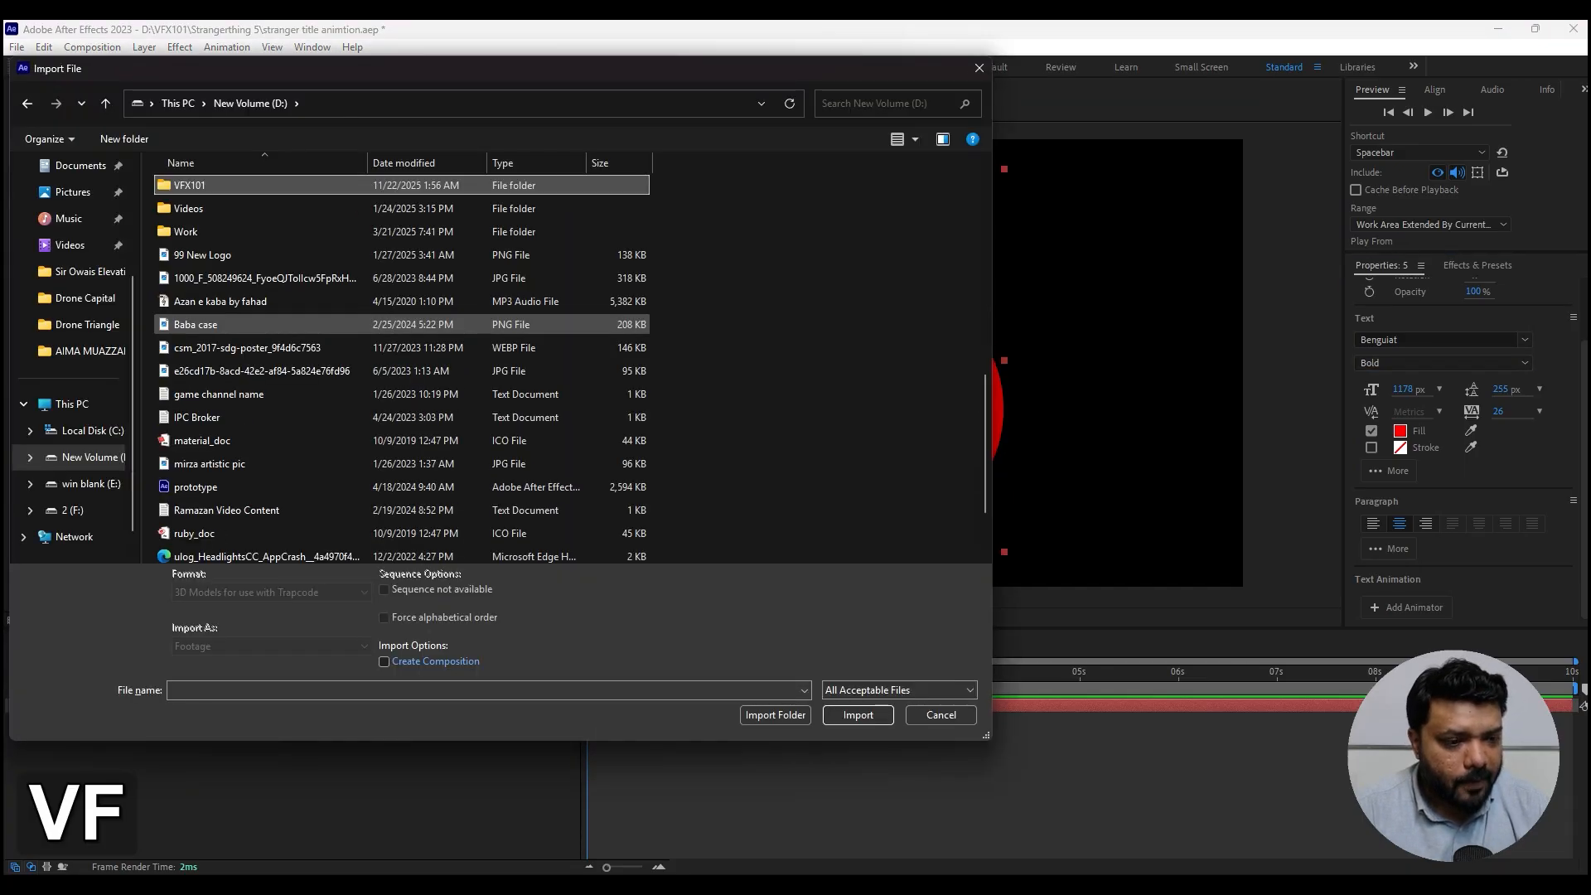
key(Return)
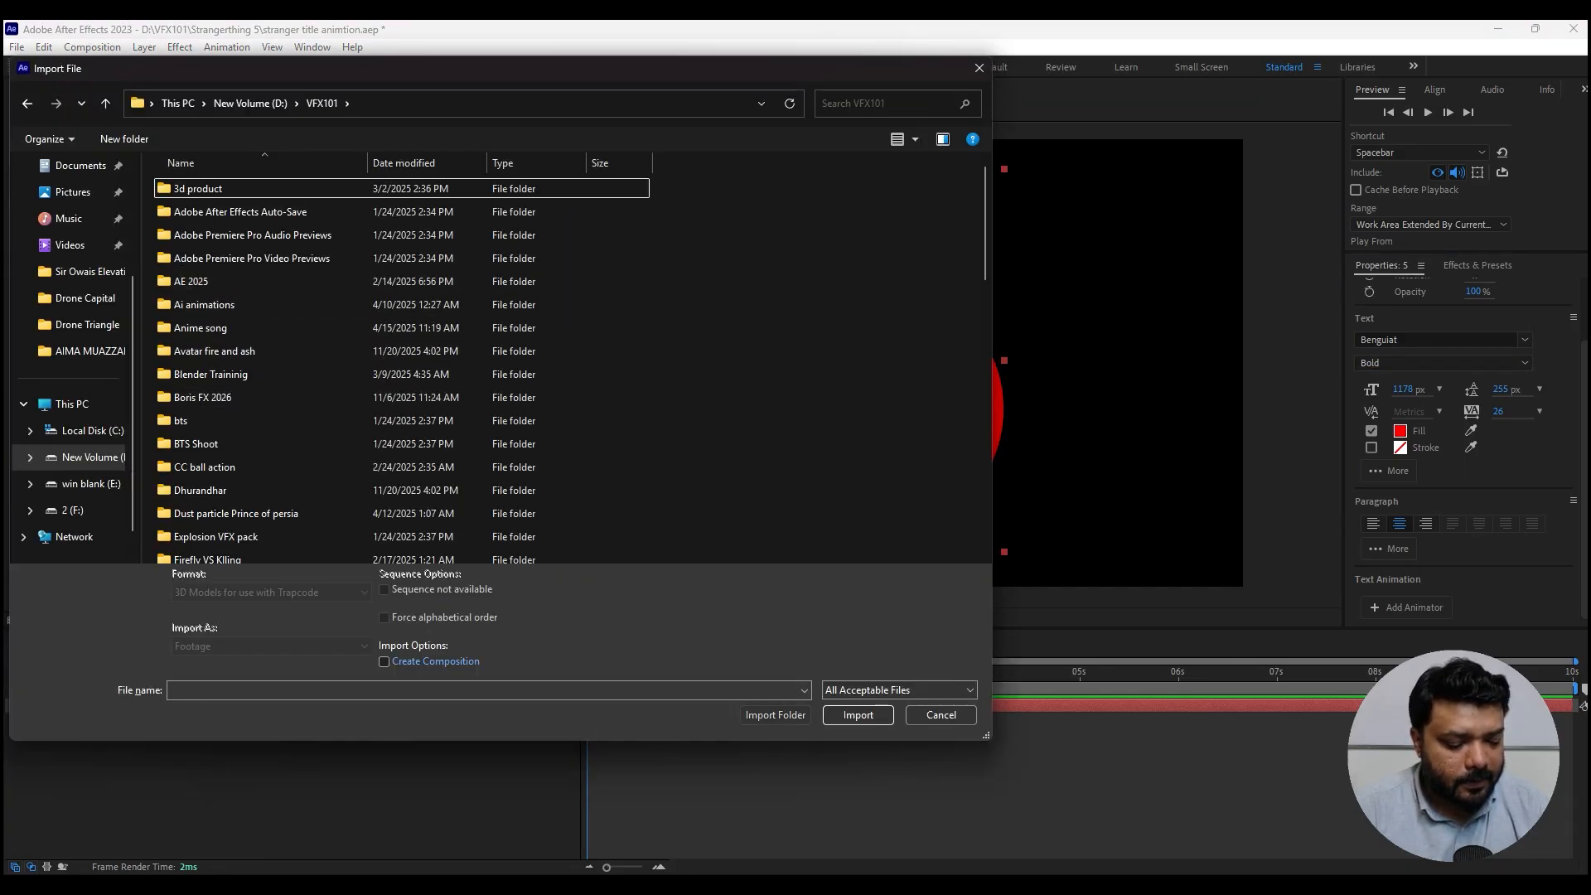
text(st)
key(Return)
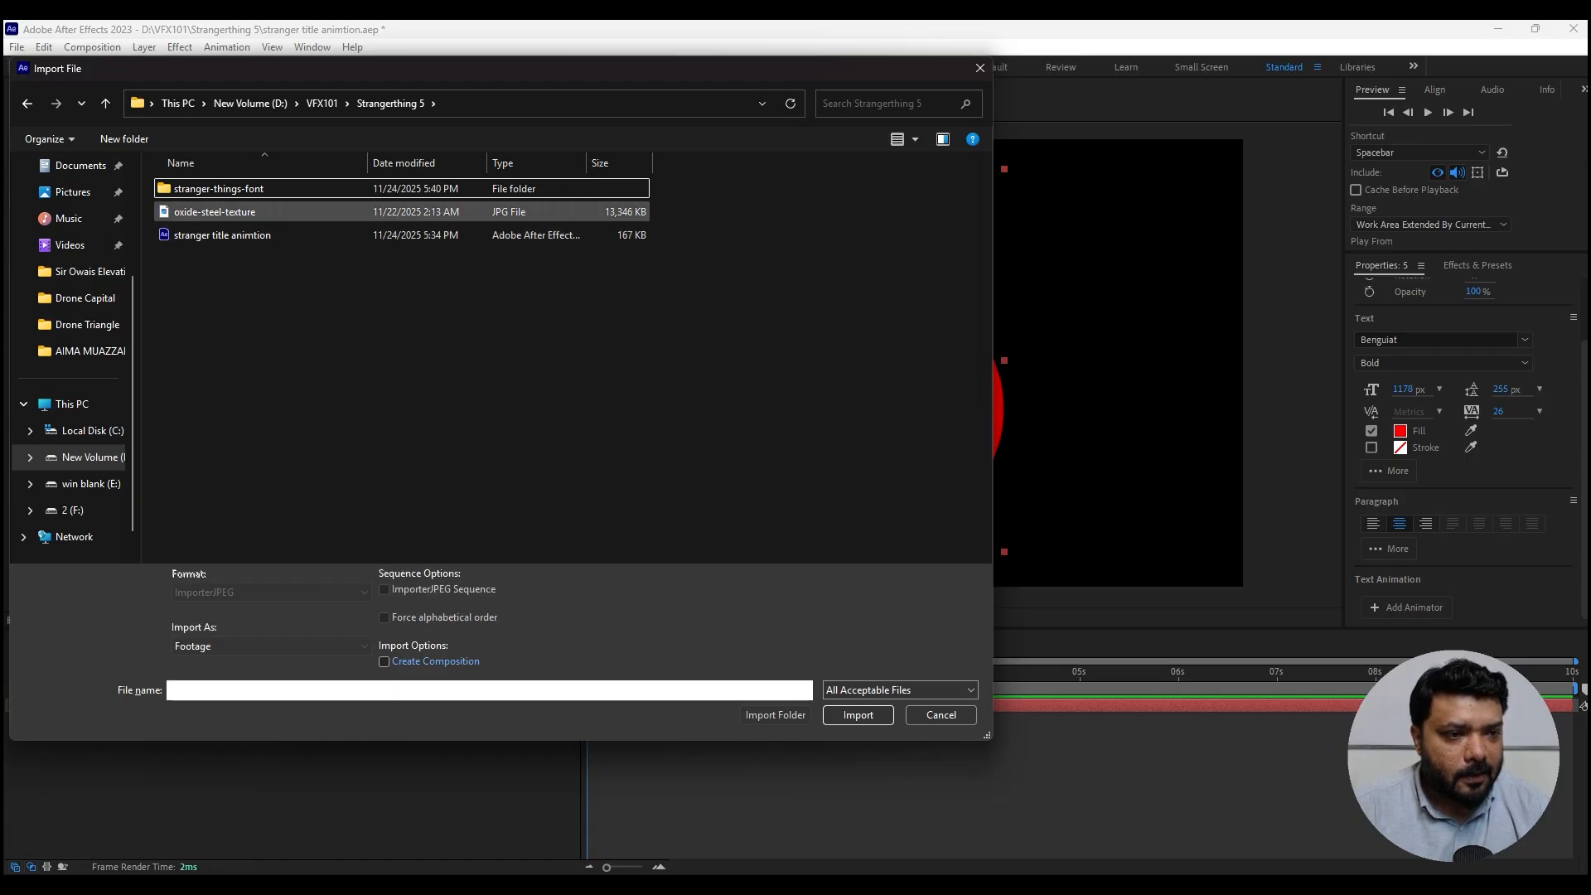
double_click(215, 212)
- Place the oxide steel texture below the numeral layer and set the numeral 5 as its track matte
drag(282, 642, 239, 769)
click(408, 718)
click(410, 763)
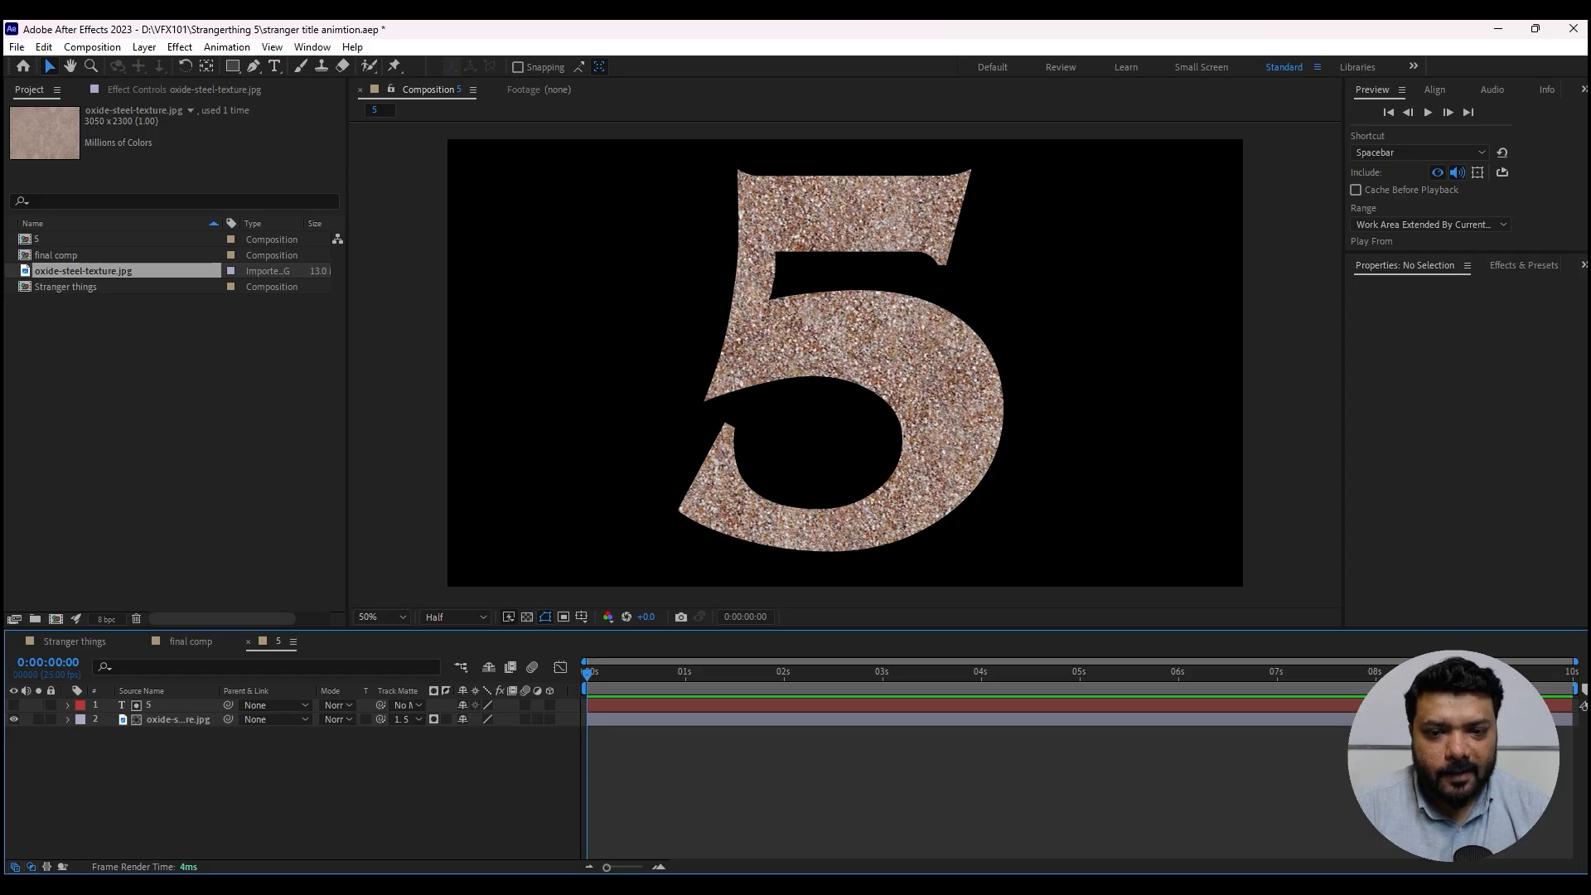
- Scale the oxide steel texture layer down to 47%
click(180, 719)
key(s)
drag(482, 733, 438, 734)
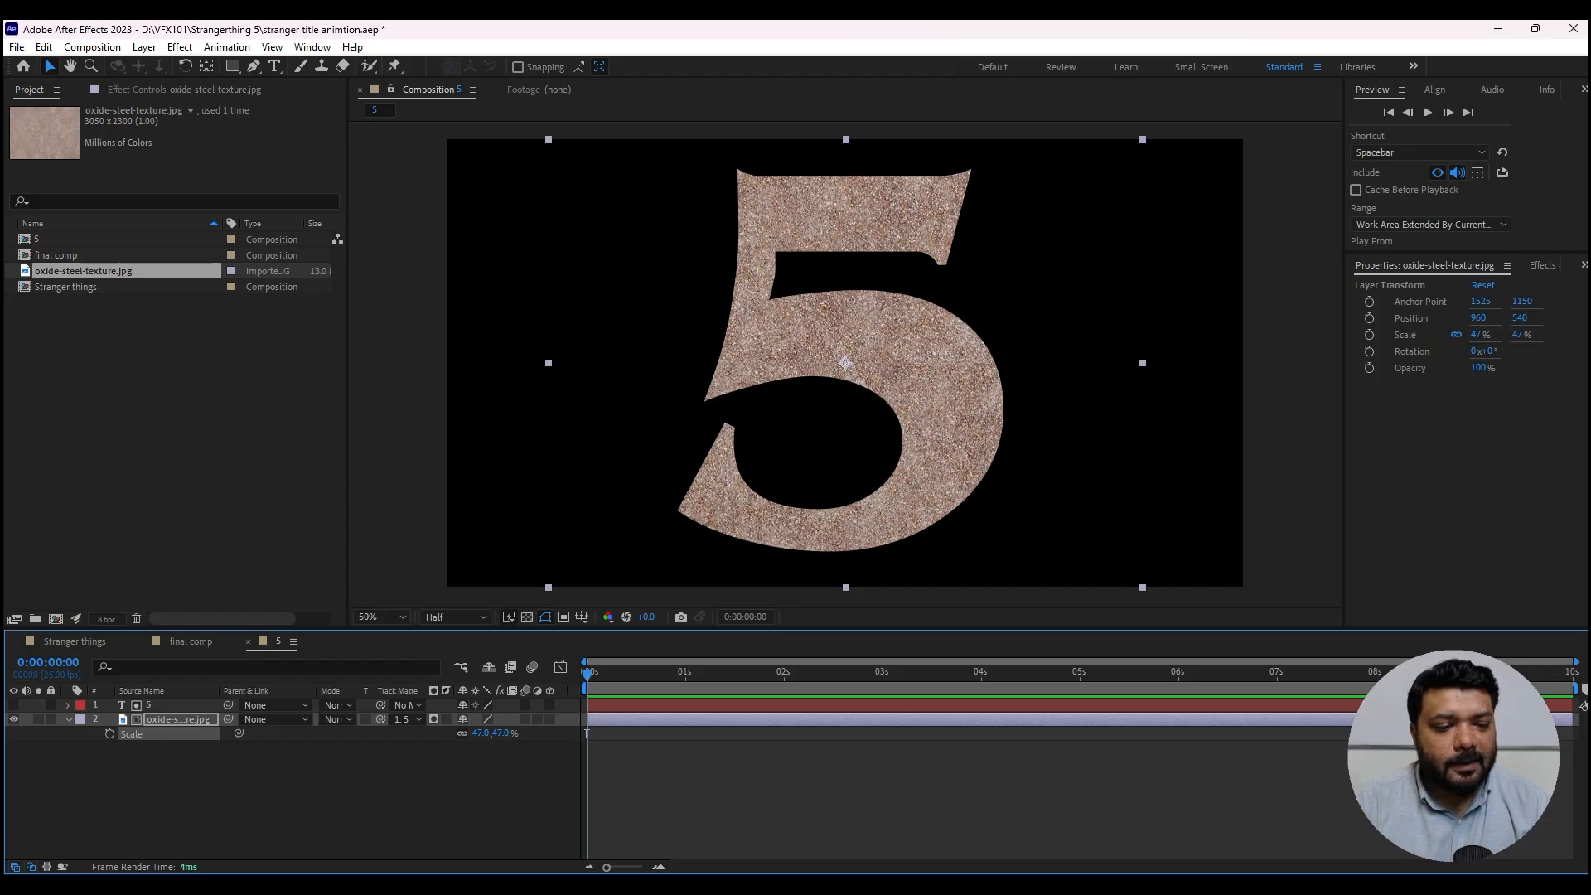
- Apply Hue/Saturation to the texture layer with Colorize enabled, colorize saturation 100 and colorize lightness -46
click(180, 719)
click(180, 47)
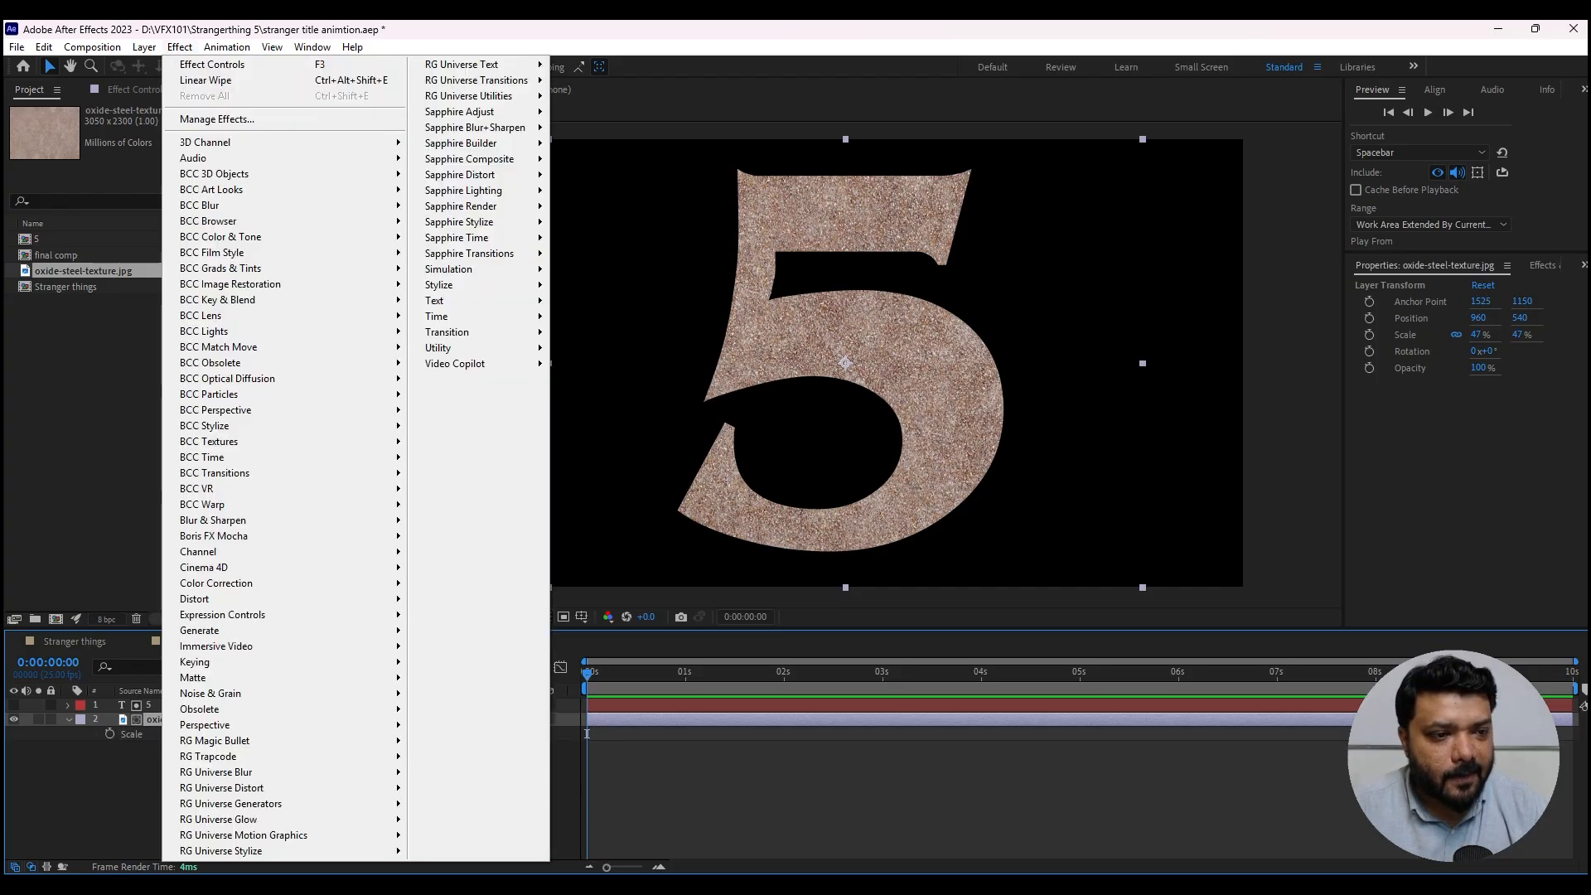
mouse_move(216, 584)
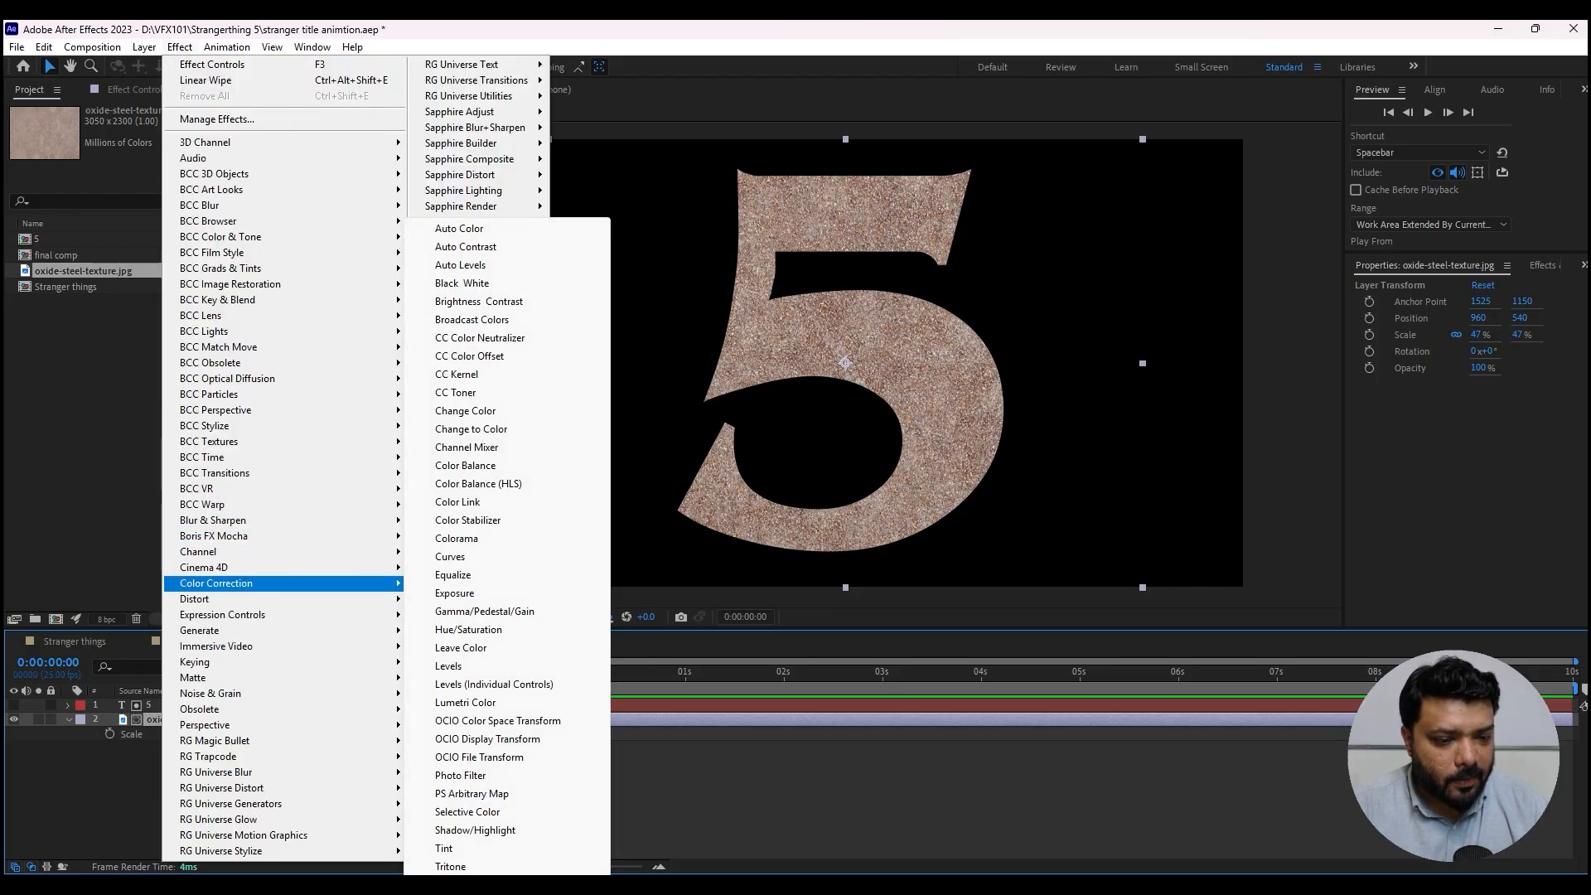
click(468, 630)
click(193, 326)
drag(194, 353, 265, 353)
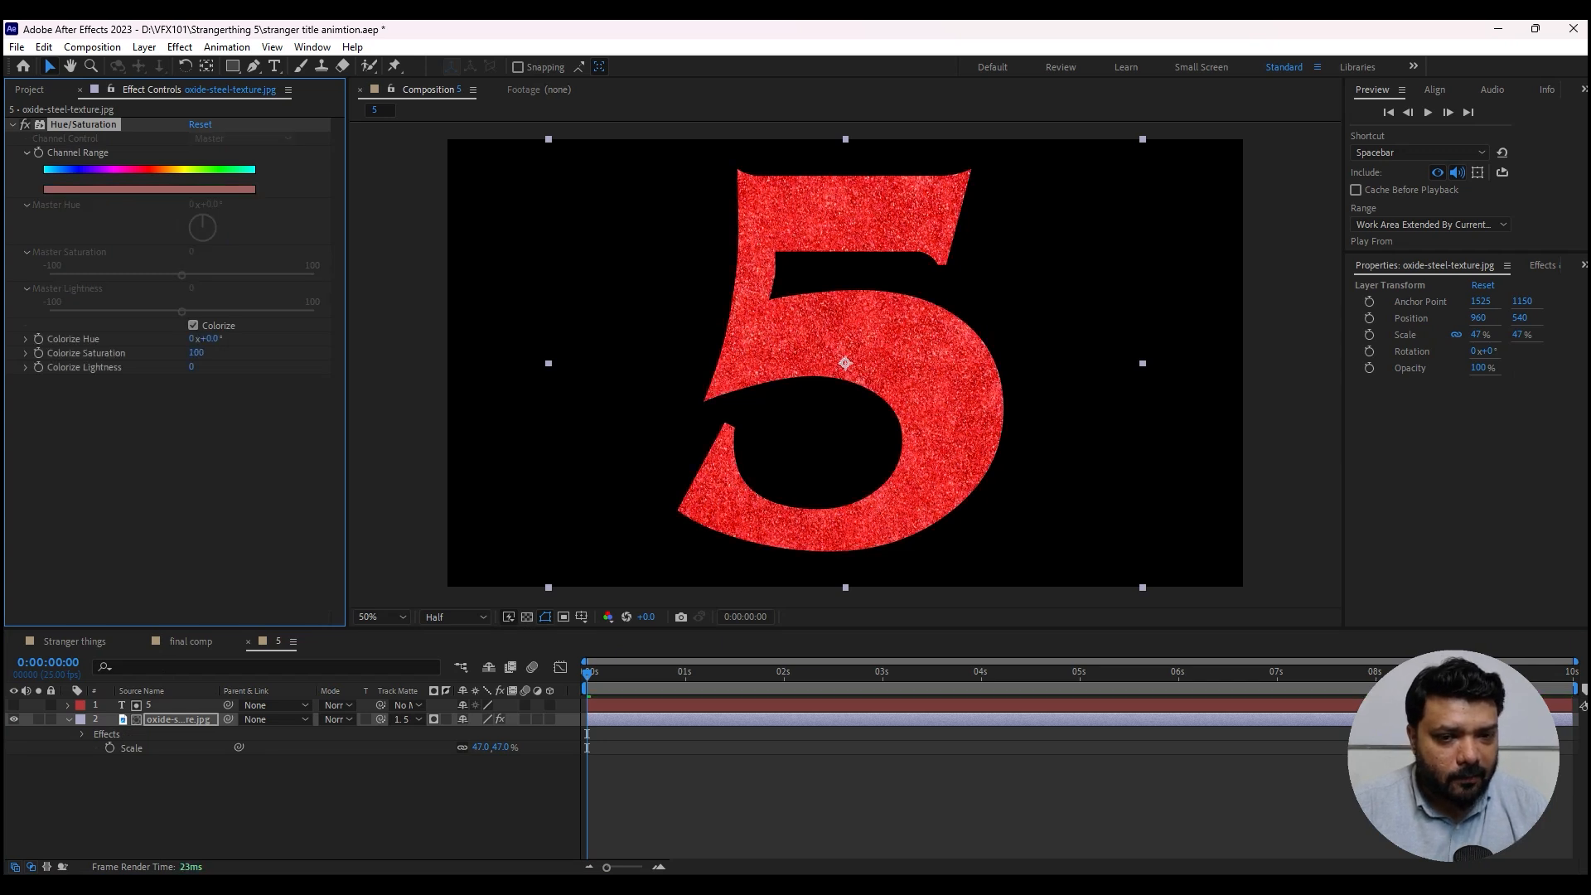
click(191, 367)
text(-40)
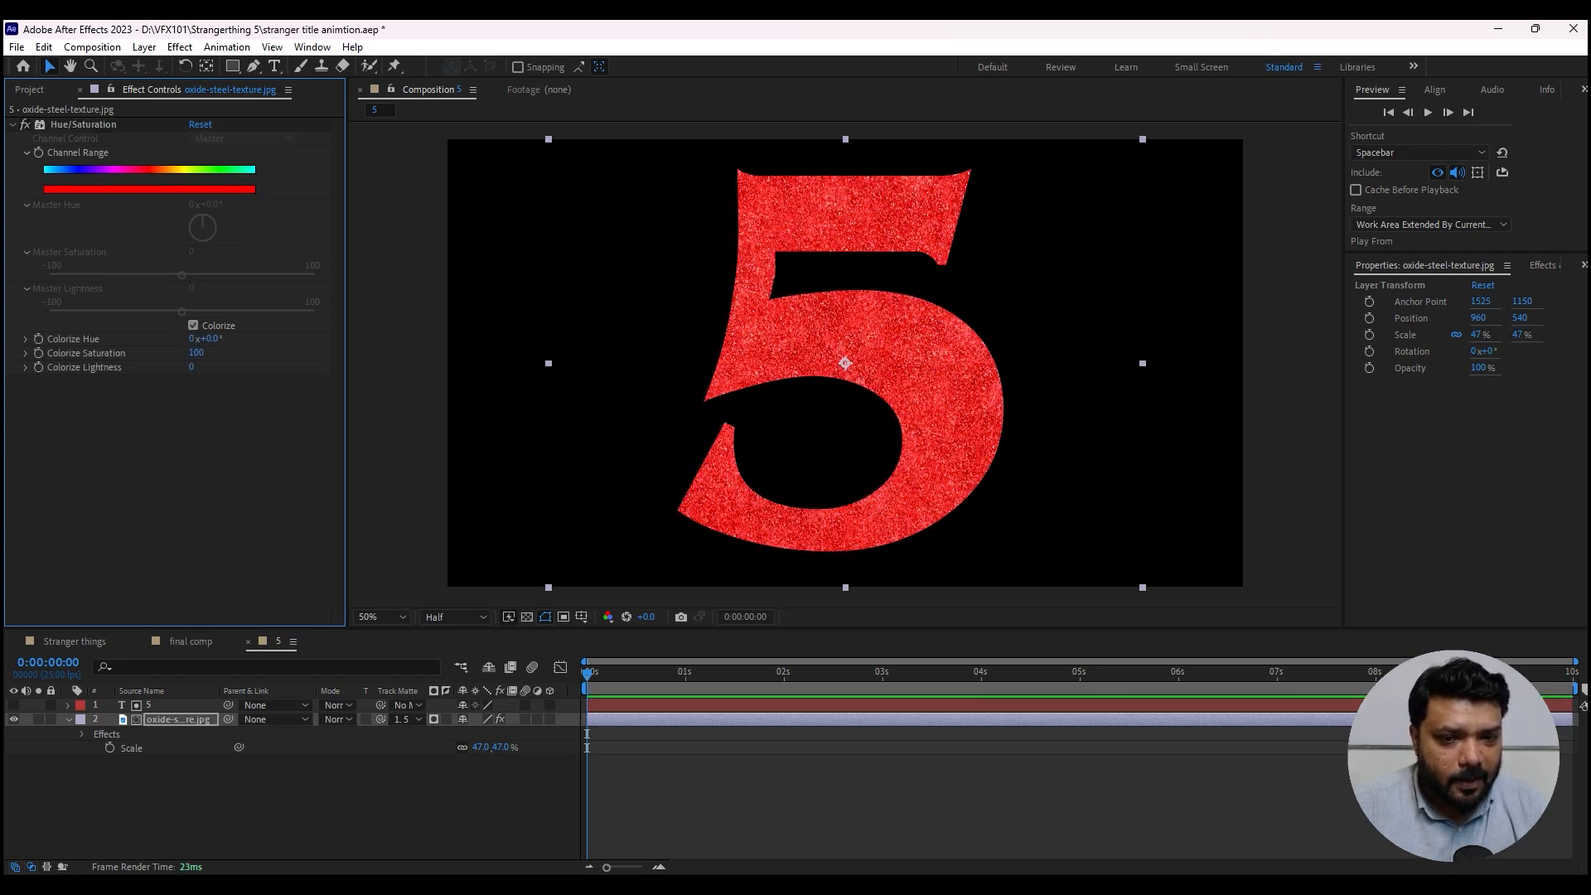
key(Return)
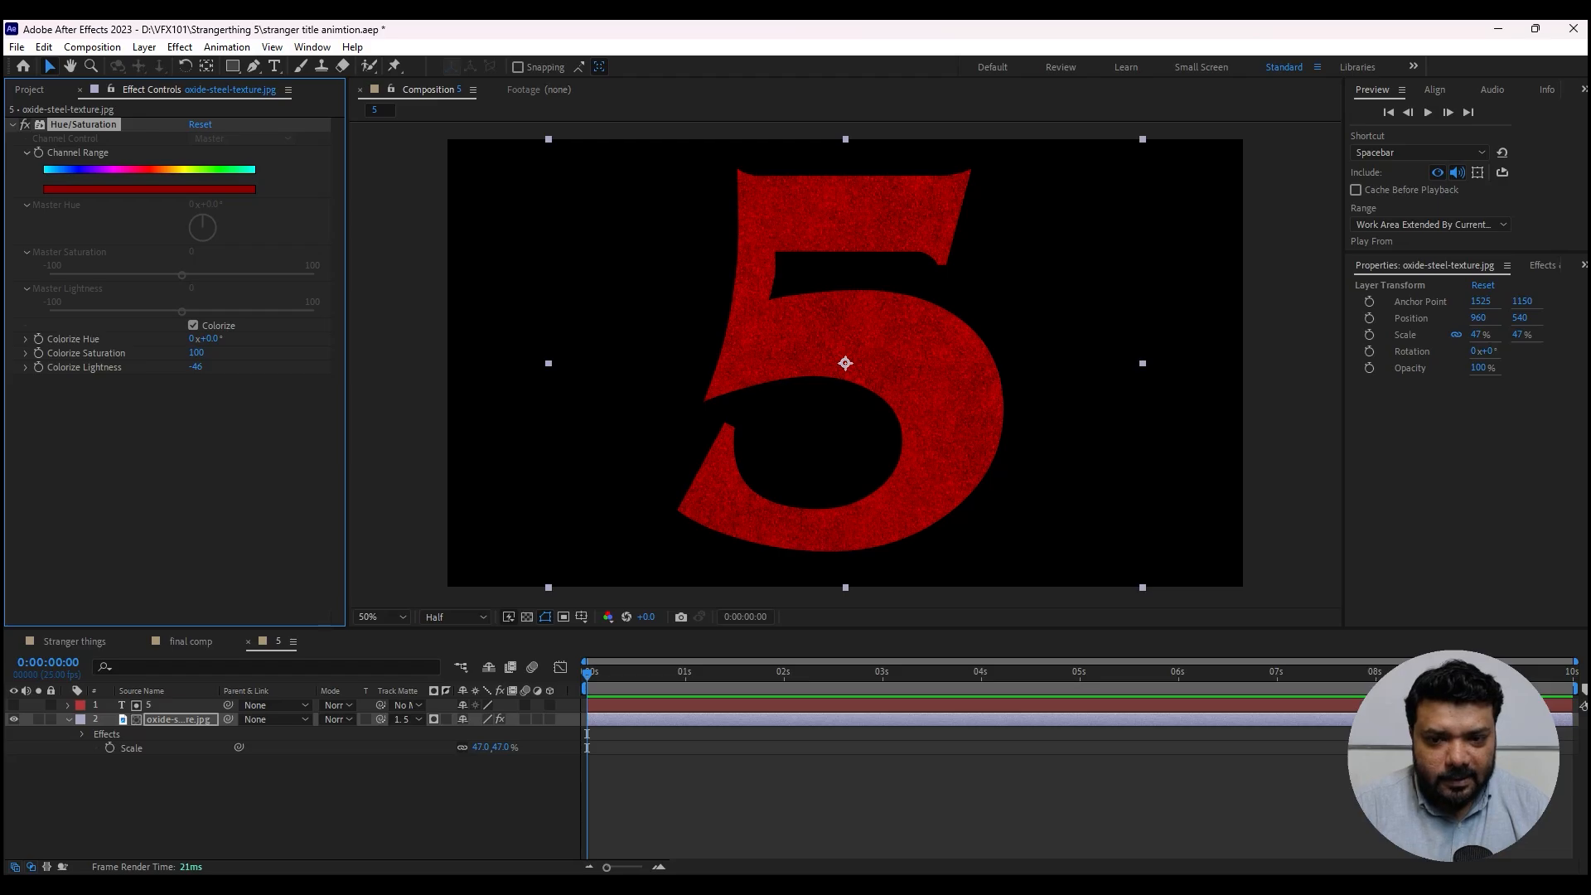
- Add an Inner Shadow layer style to the texture layer, set its size to 74 and collapse the layer's properties
click(144, 47)
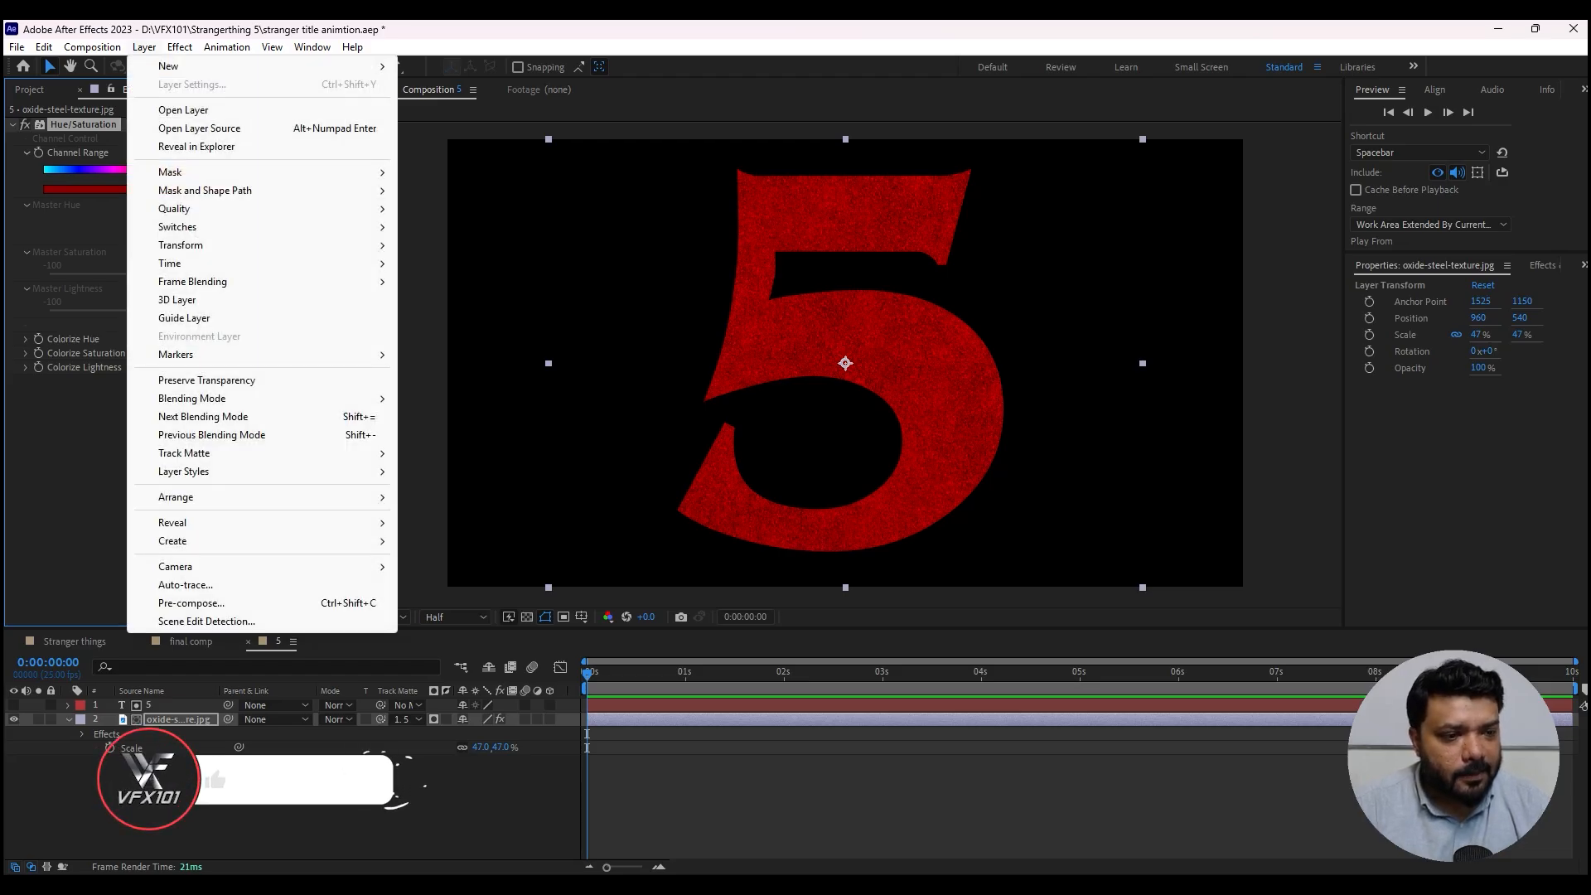
mouse_move(183, 471)
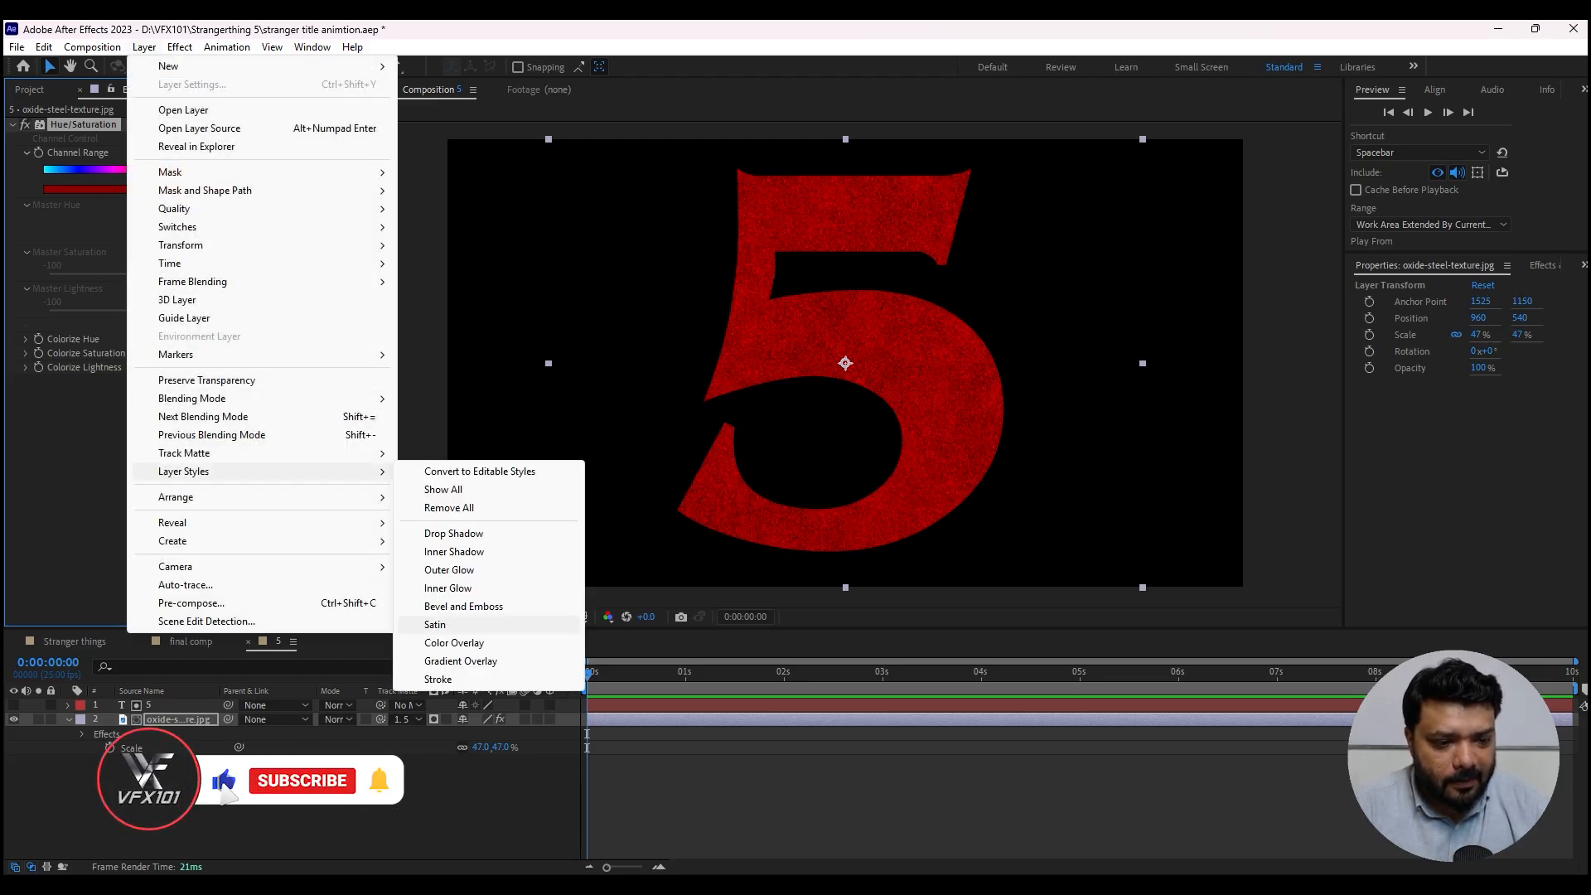
click(453, 550)
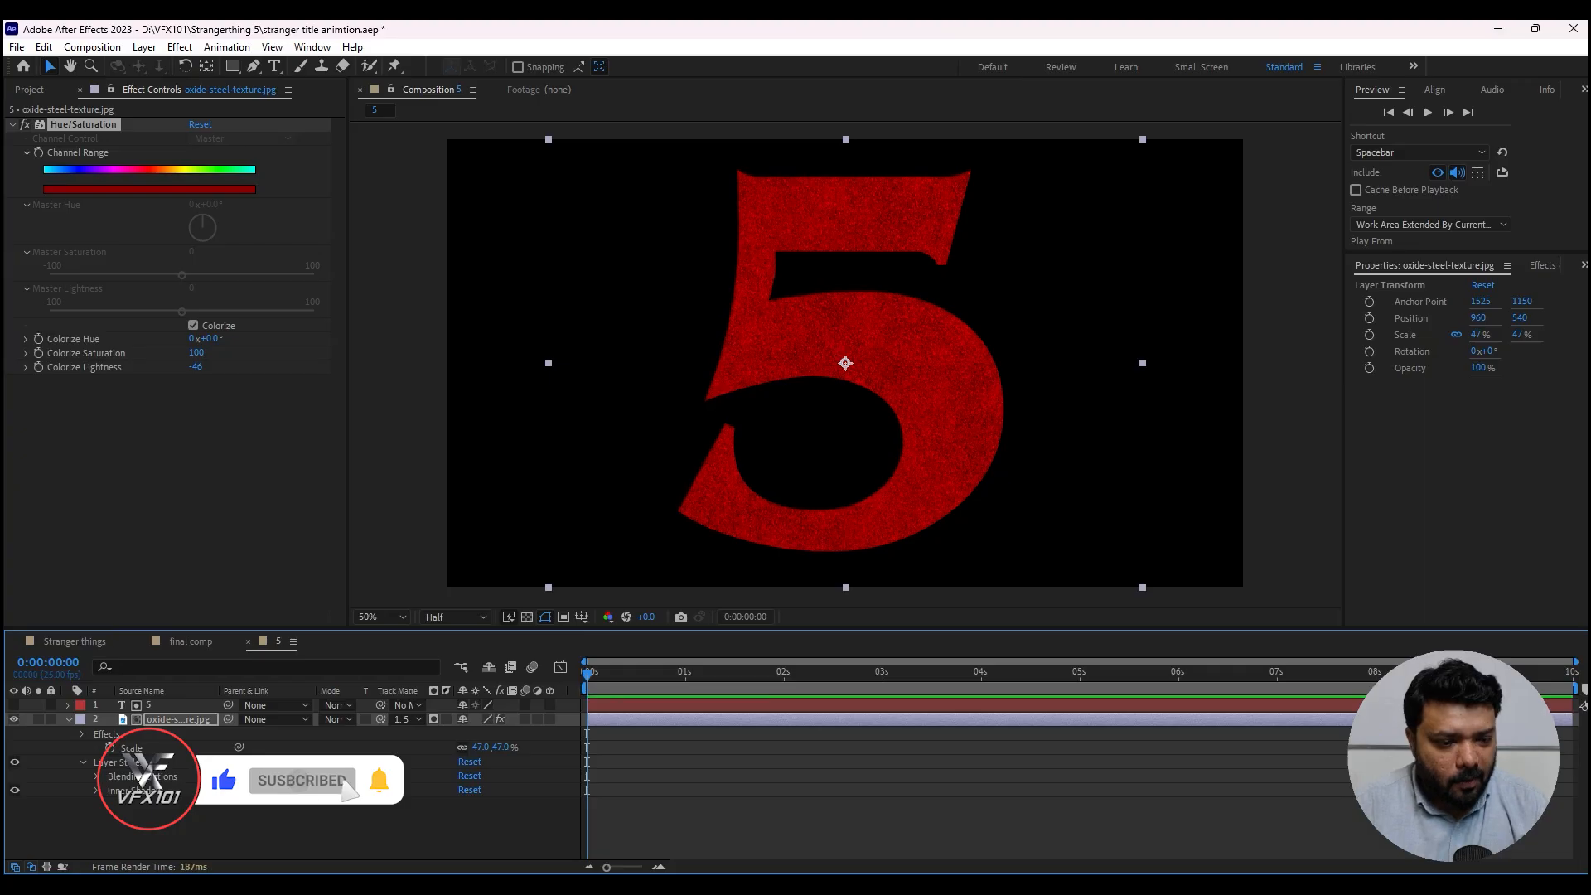
click(97, 791)
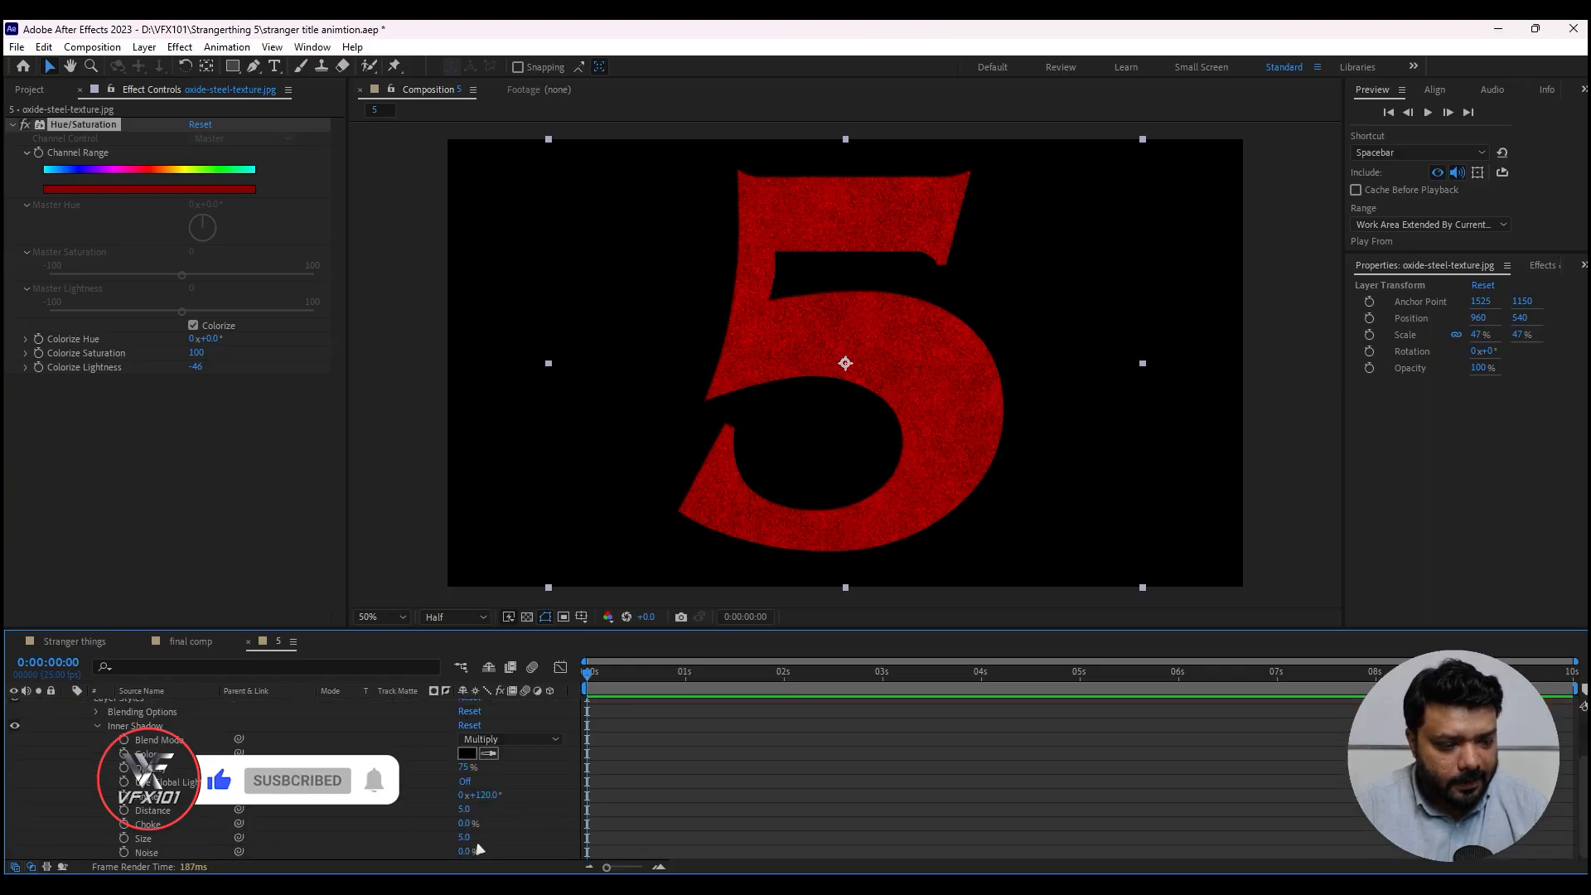
drag(464, 837, 514, 837)
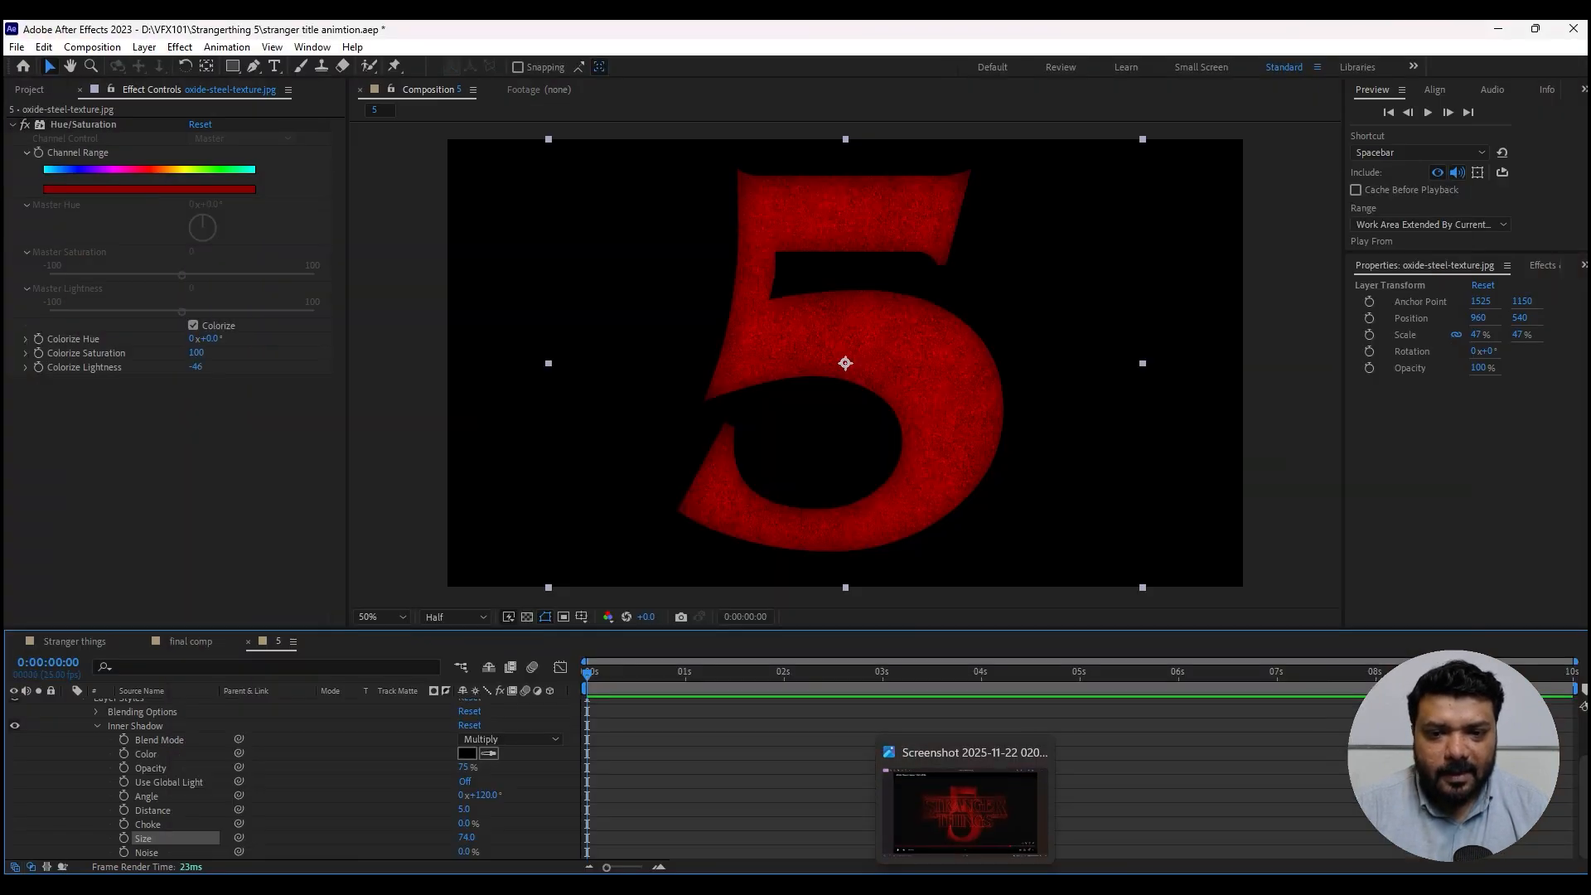
scroll(290, 779, up, 3)
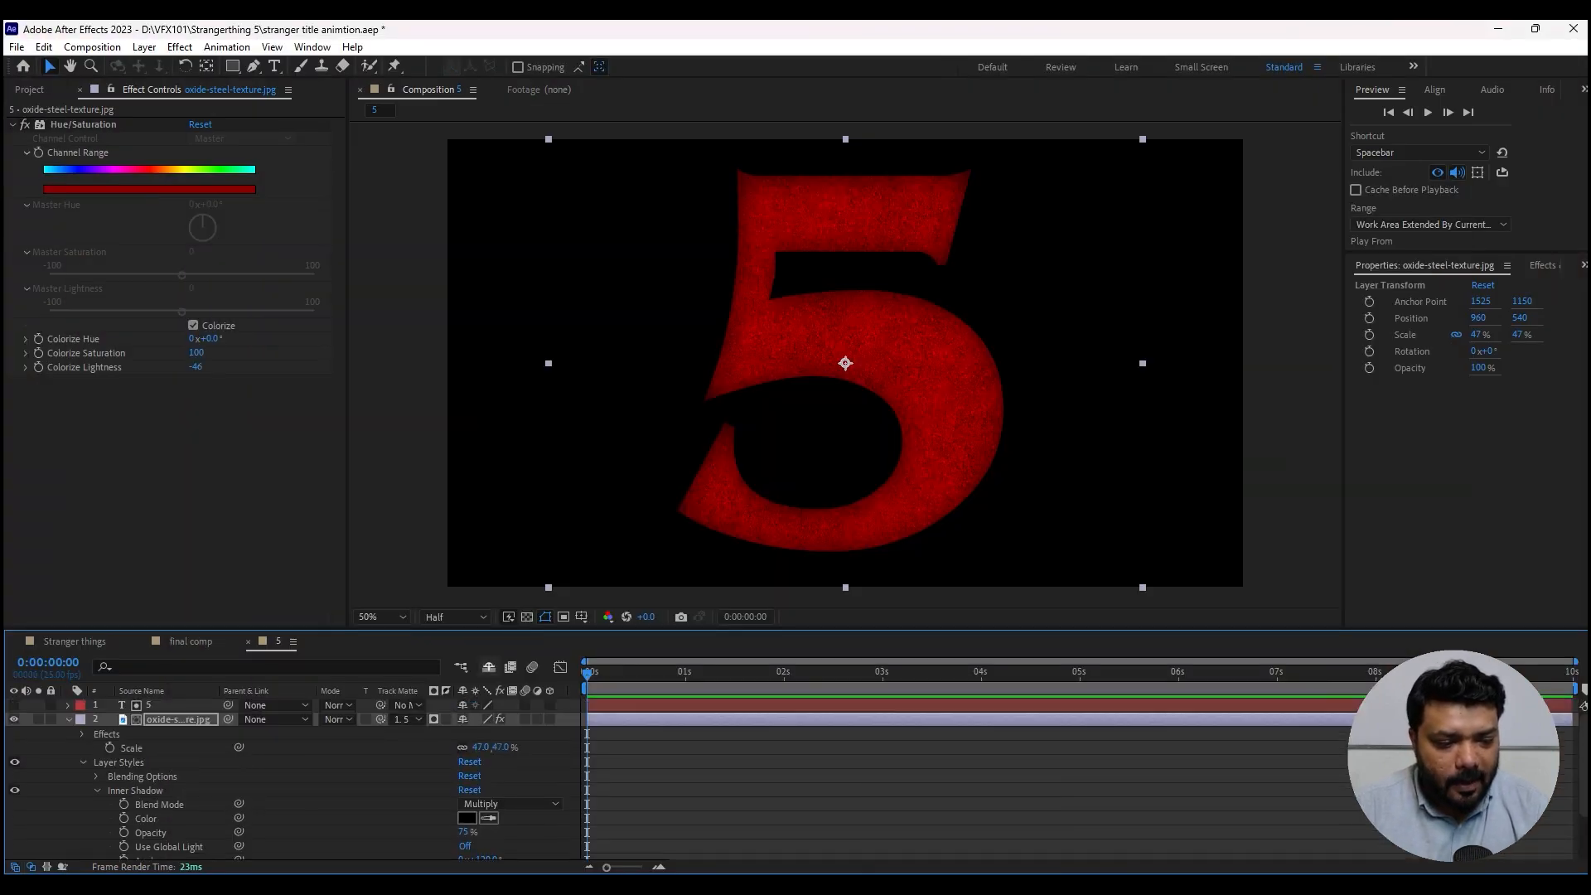
key(u)
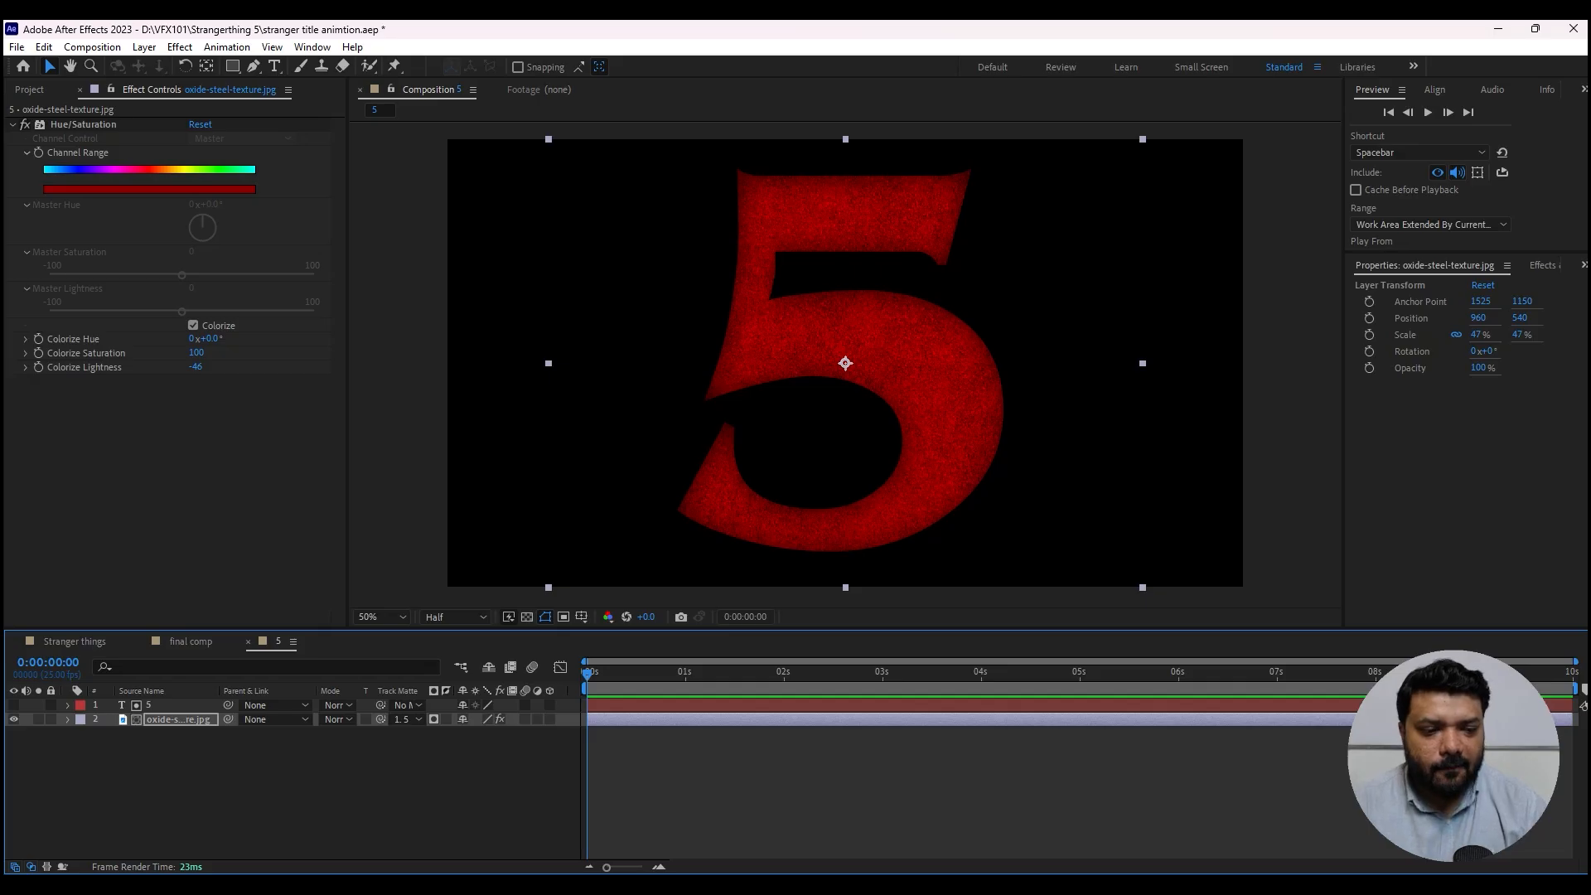
- Place the 5 composition below the Stranger things layer in final comp and compare it with the reference title image
key(shift+comma)
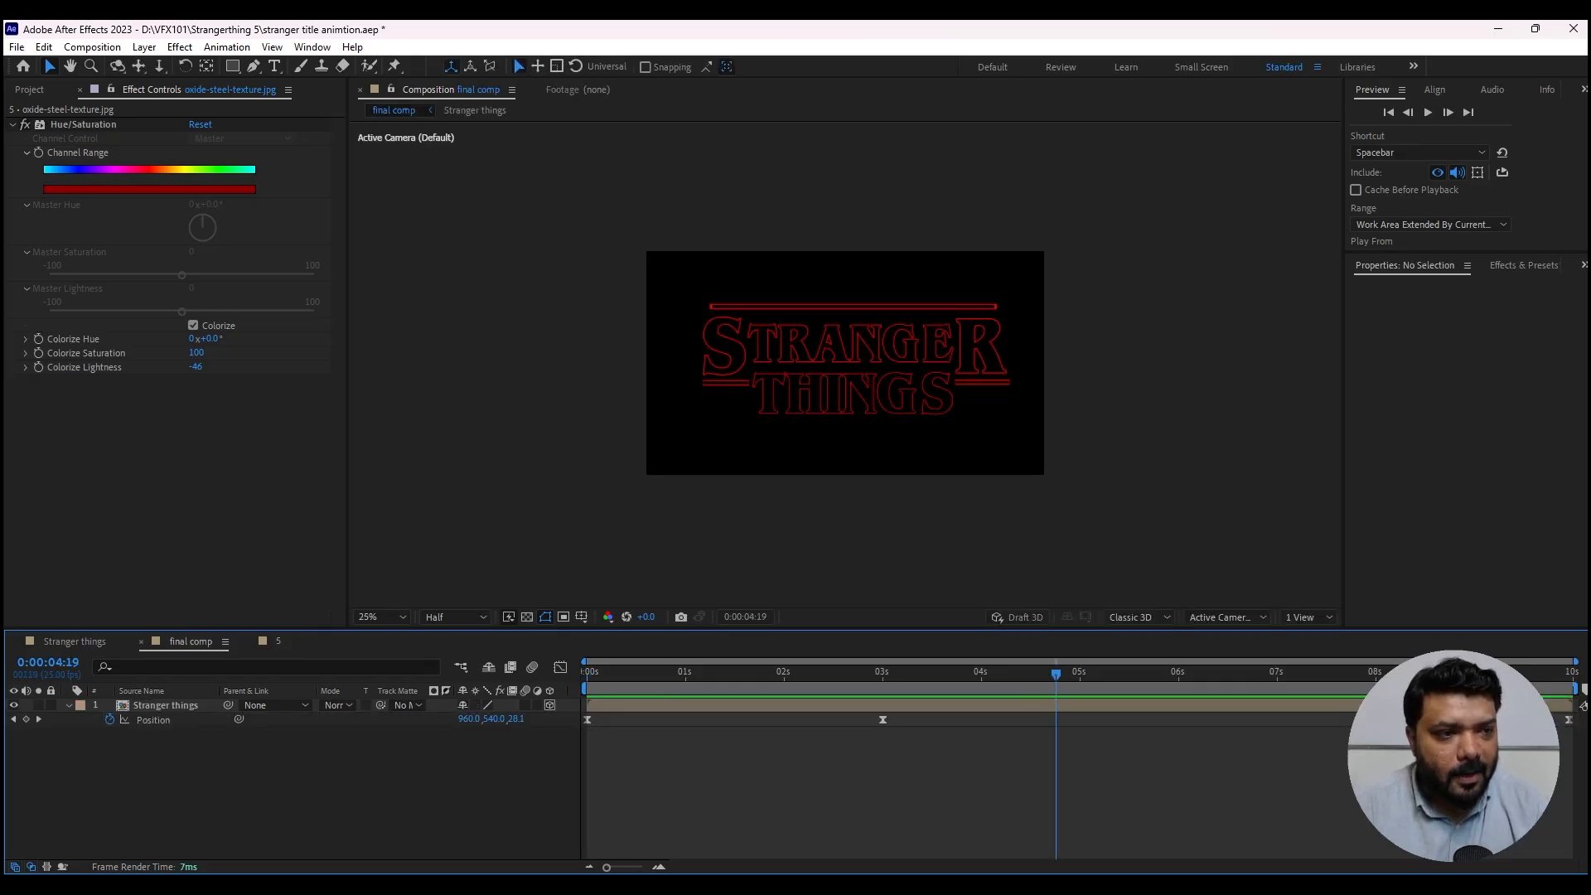
key(ctrl+0)
drag(49, 239, 278, 780)
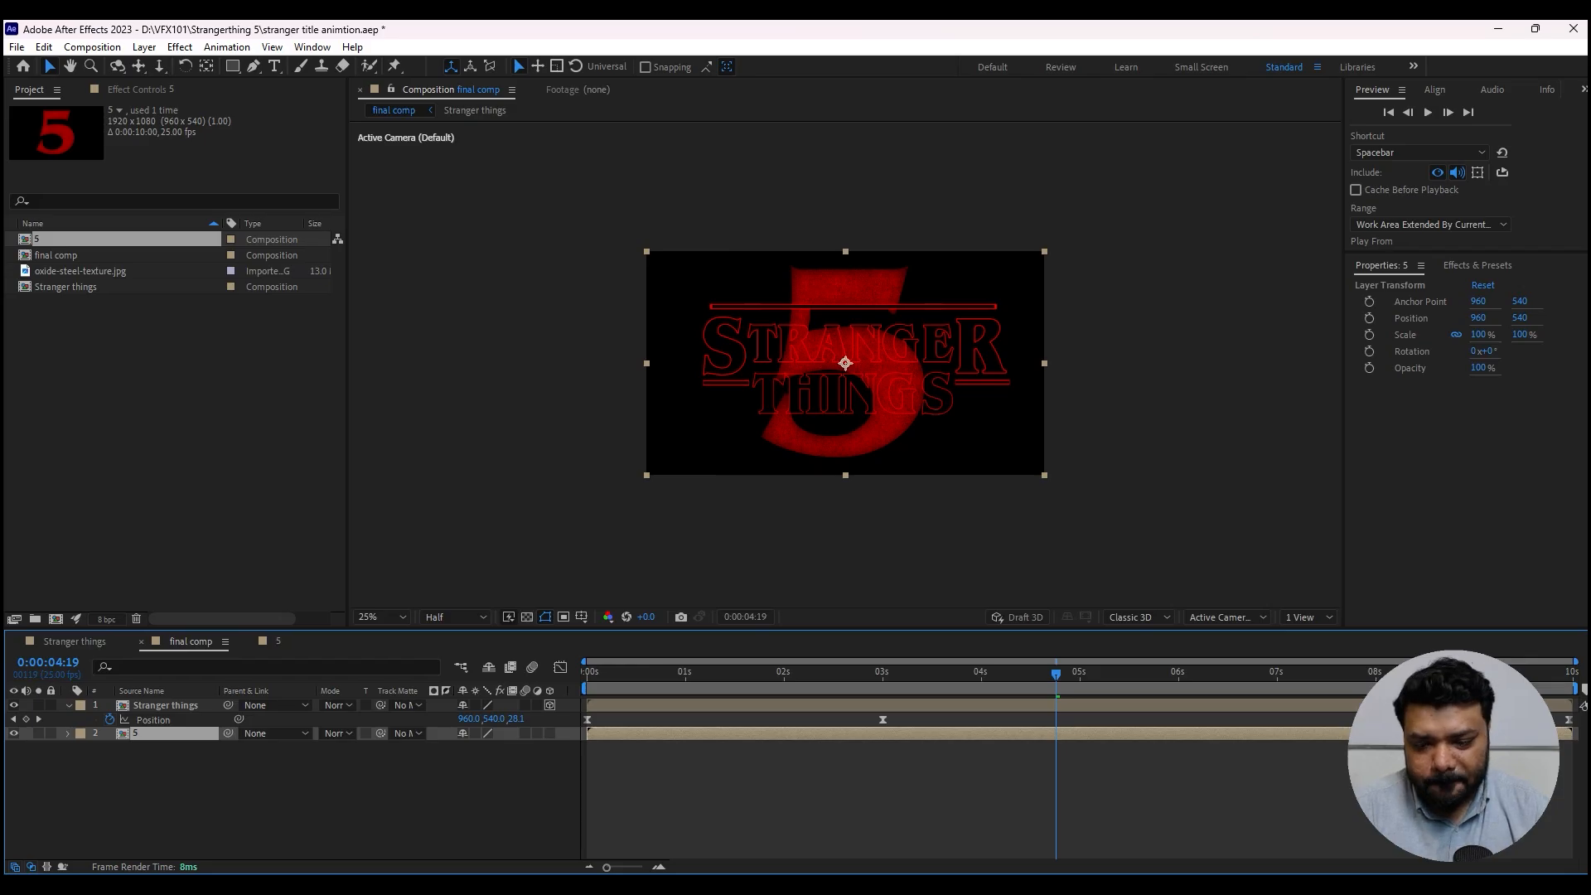
key(alt+Tab)
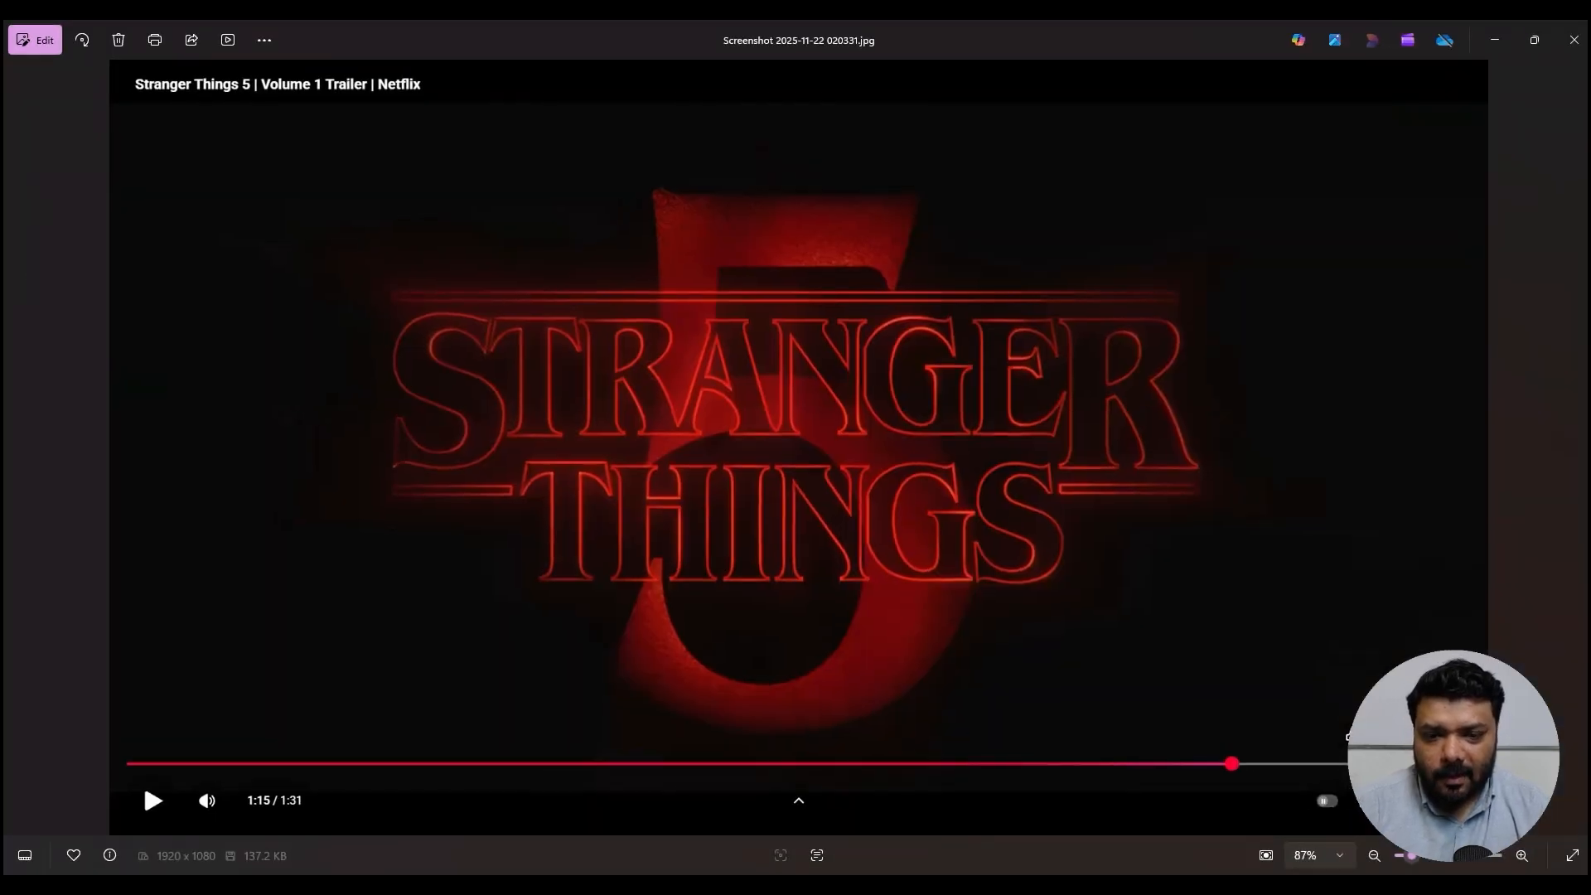
key(alt+Tab)
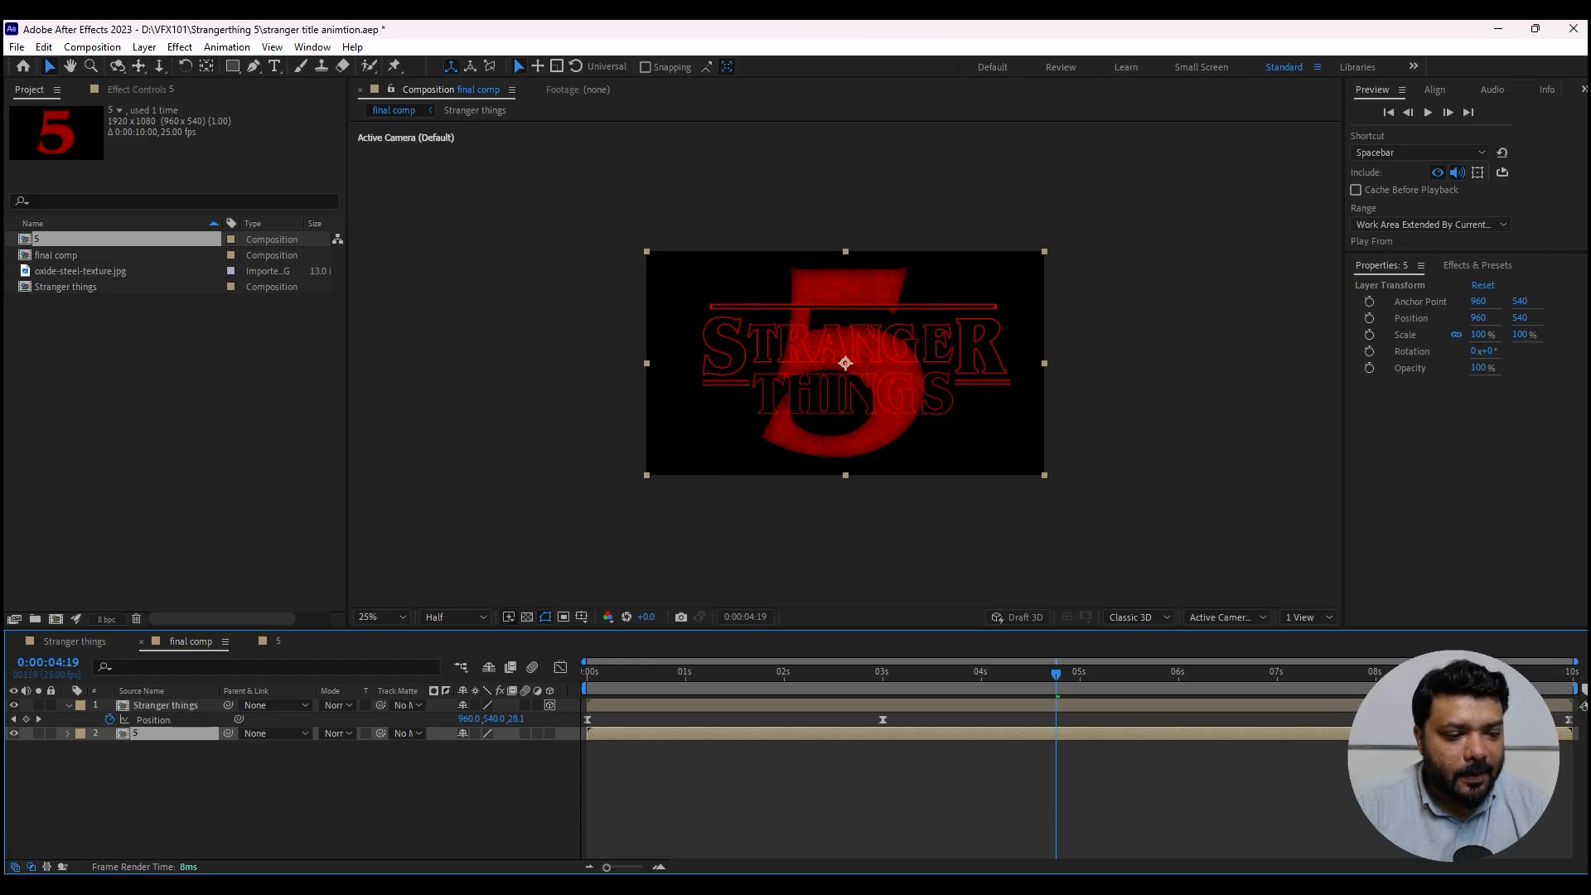
- Add an Outer Glow layer style to the Stranger things layer and sample its colour from the red numeral
click(165, 705)
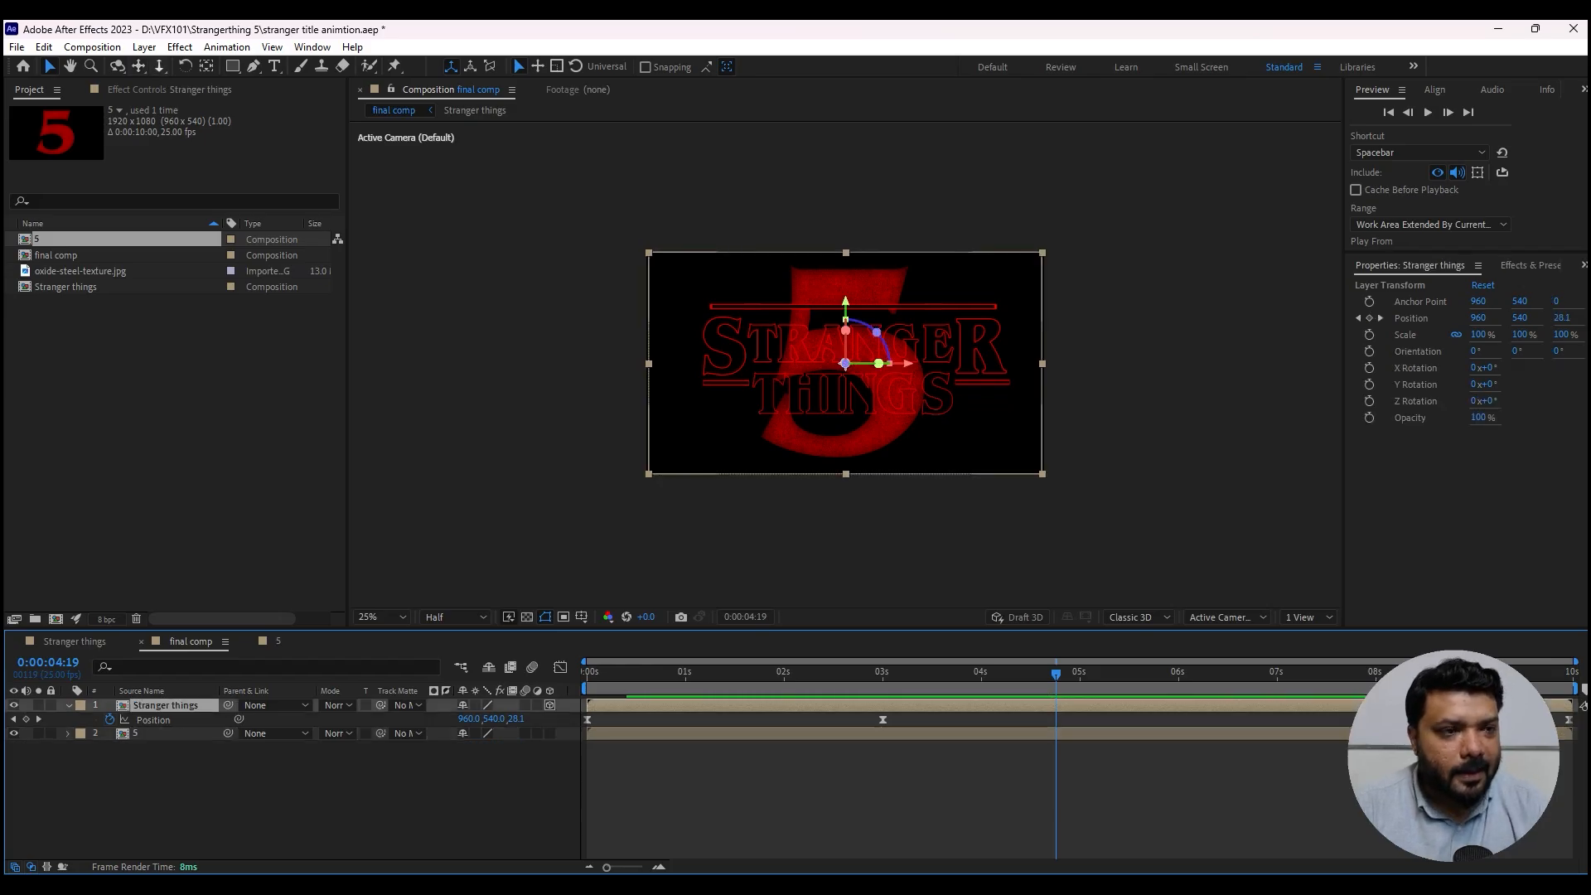
click(145, 48)
mouse_move(184, 471)
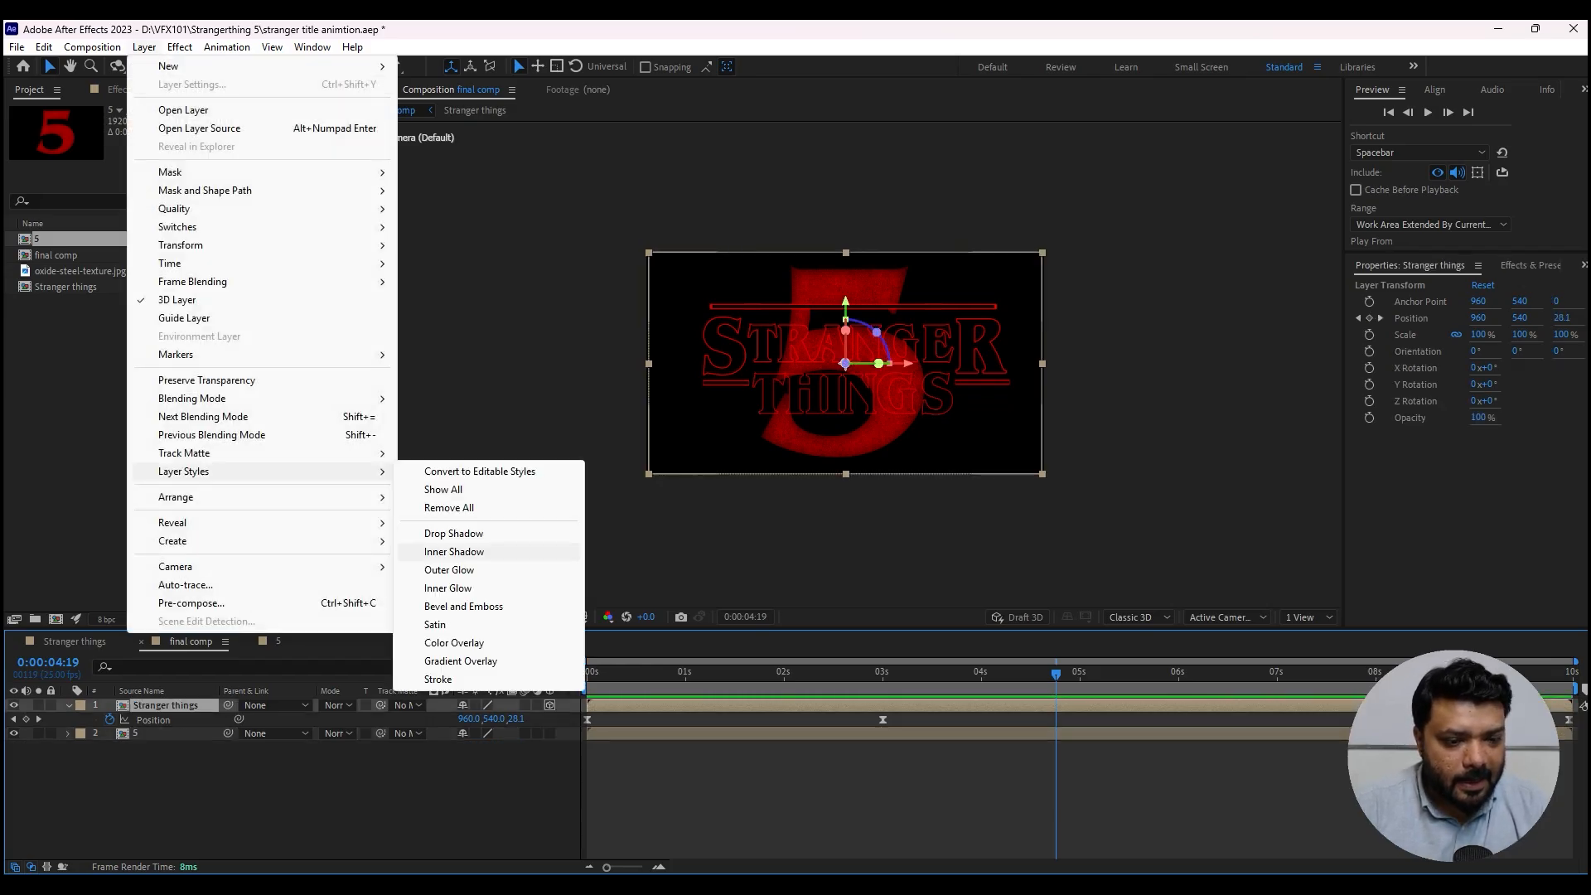
click(449, 569)
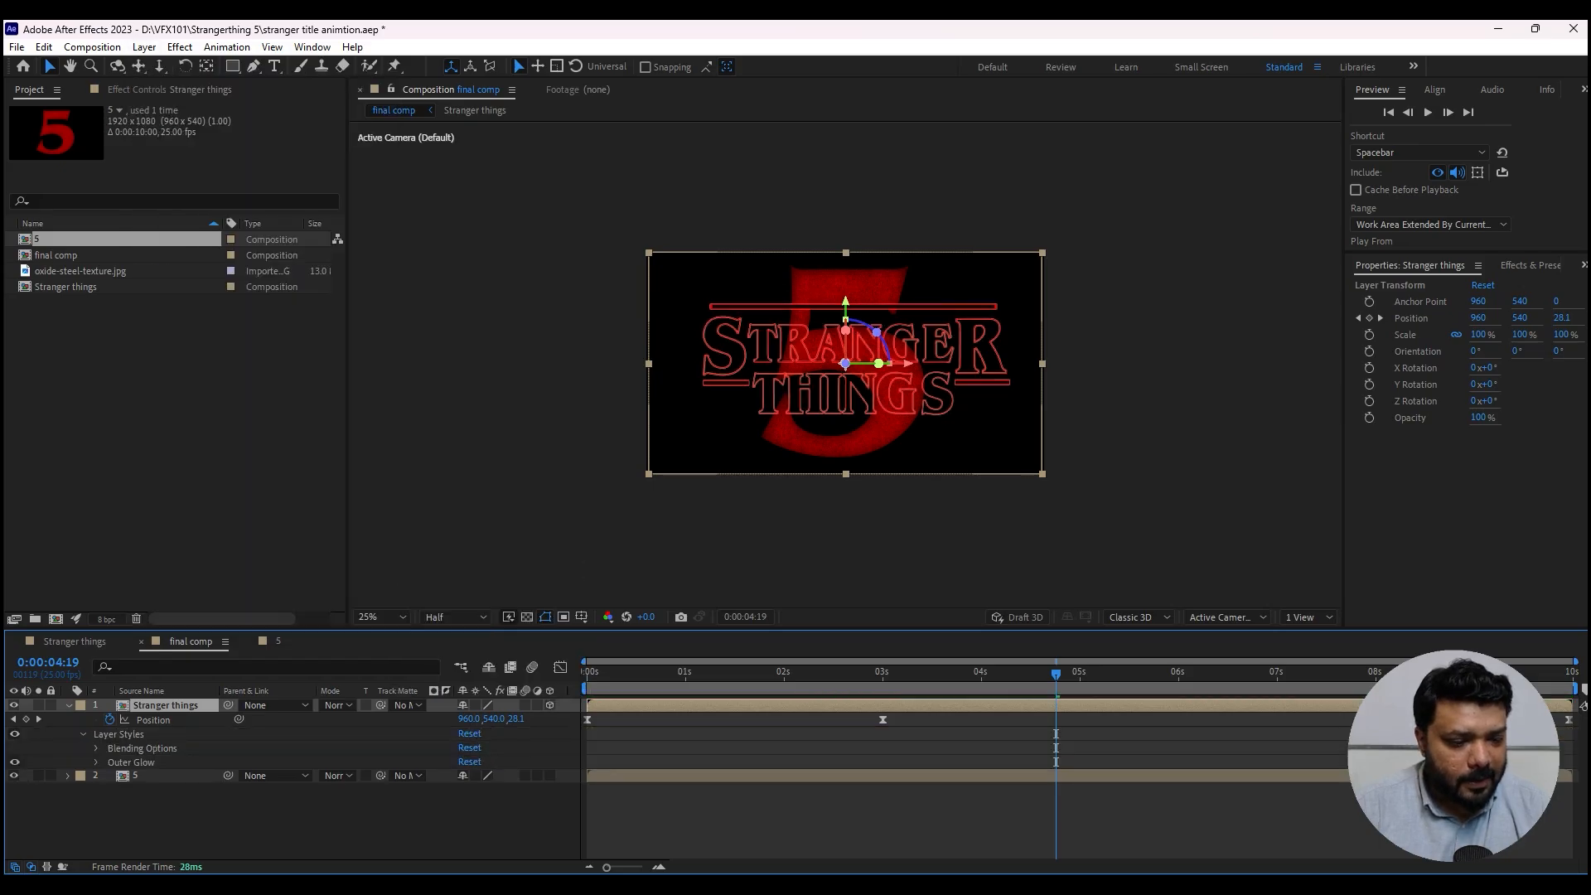
click(96, 762)
scroll(96, 762, down, 1)
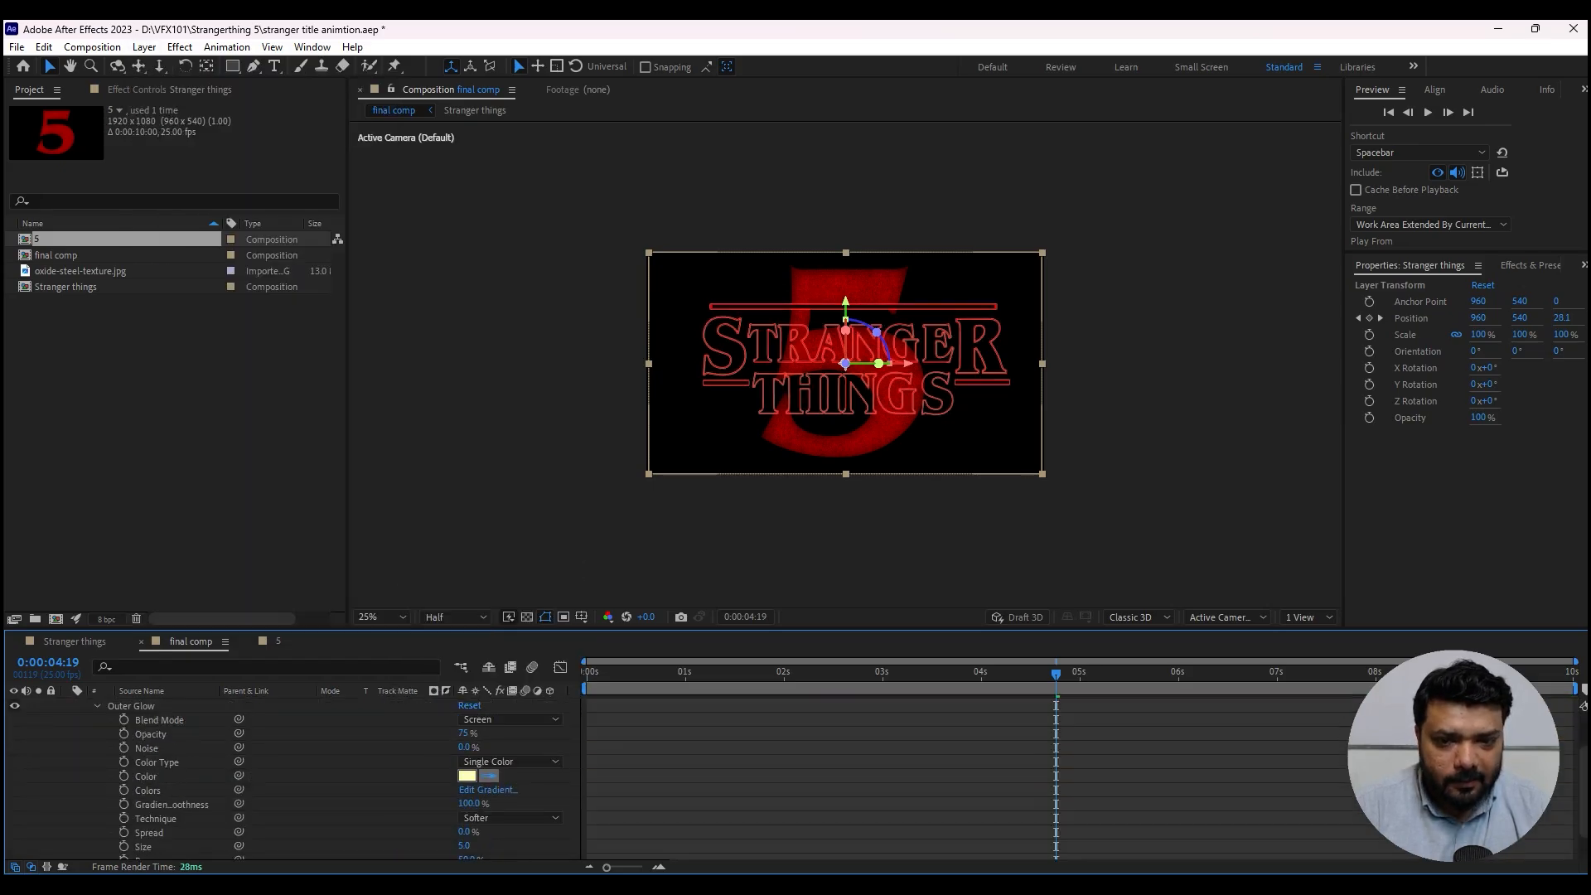
click(893, 421)
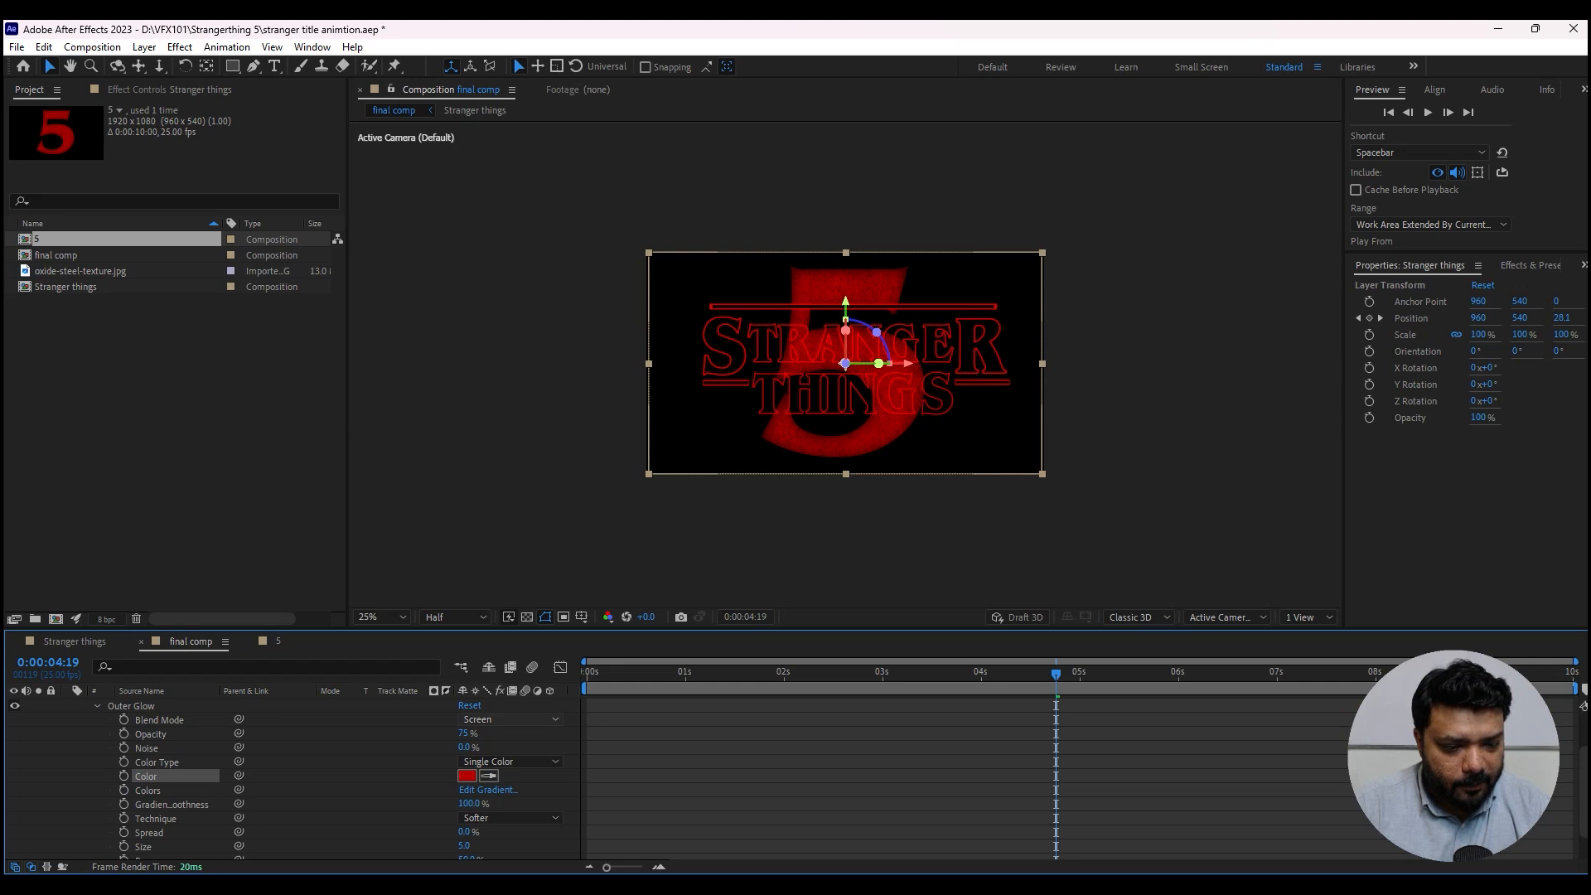
- Set the outer glow's blend mode to Normal, its opacity to 100% and its size to about 207
click(509, 719)
click(497, 183)
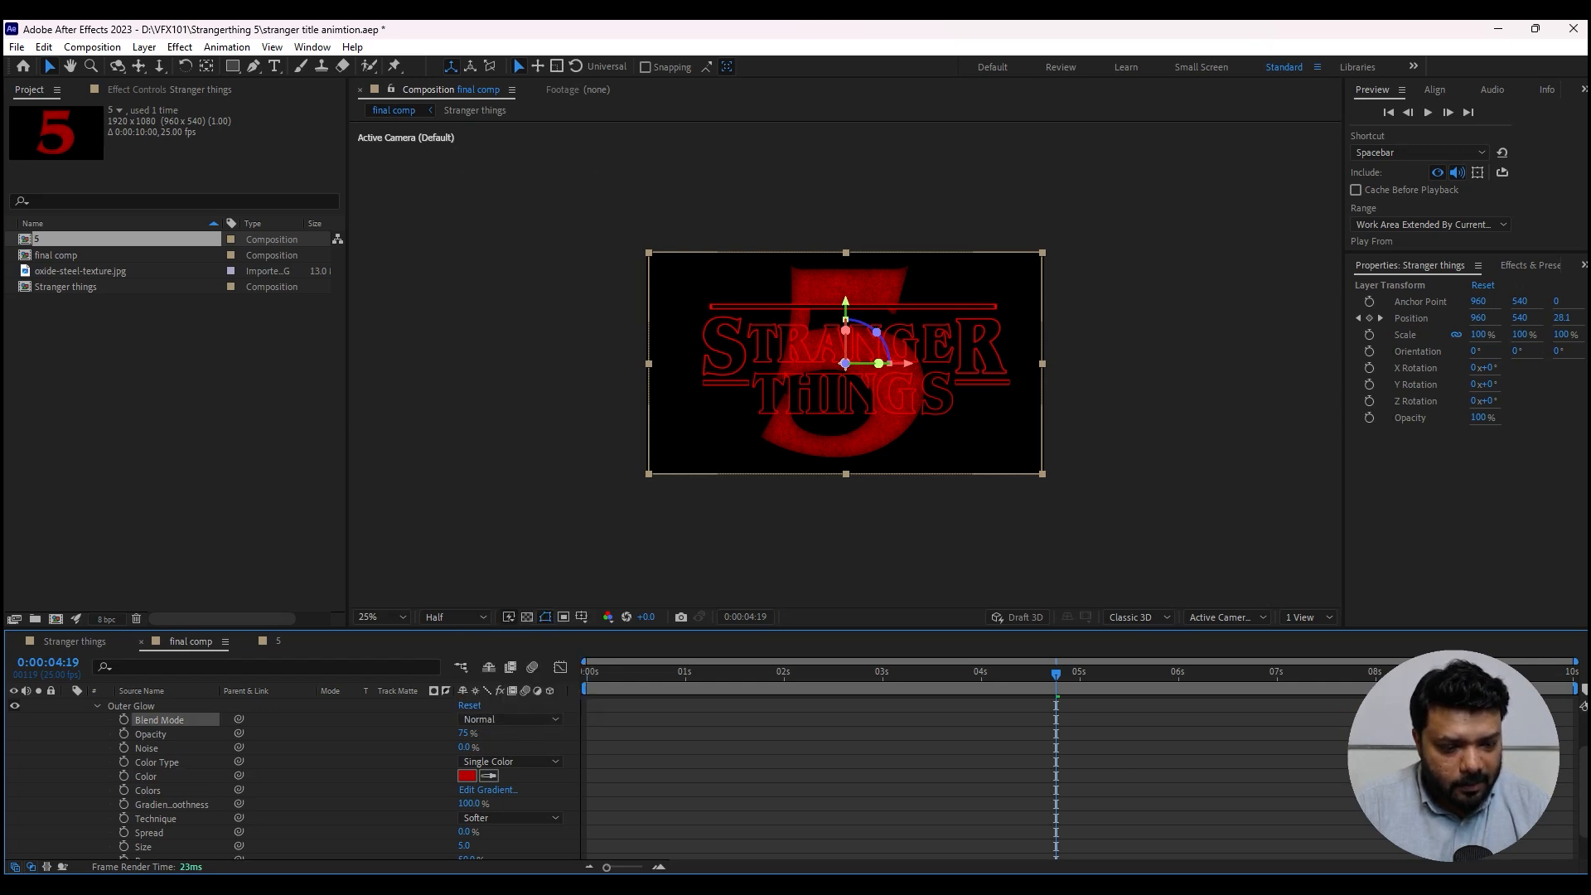
drag(464, 734, 497, 733)
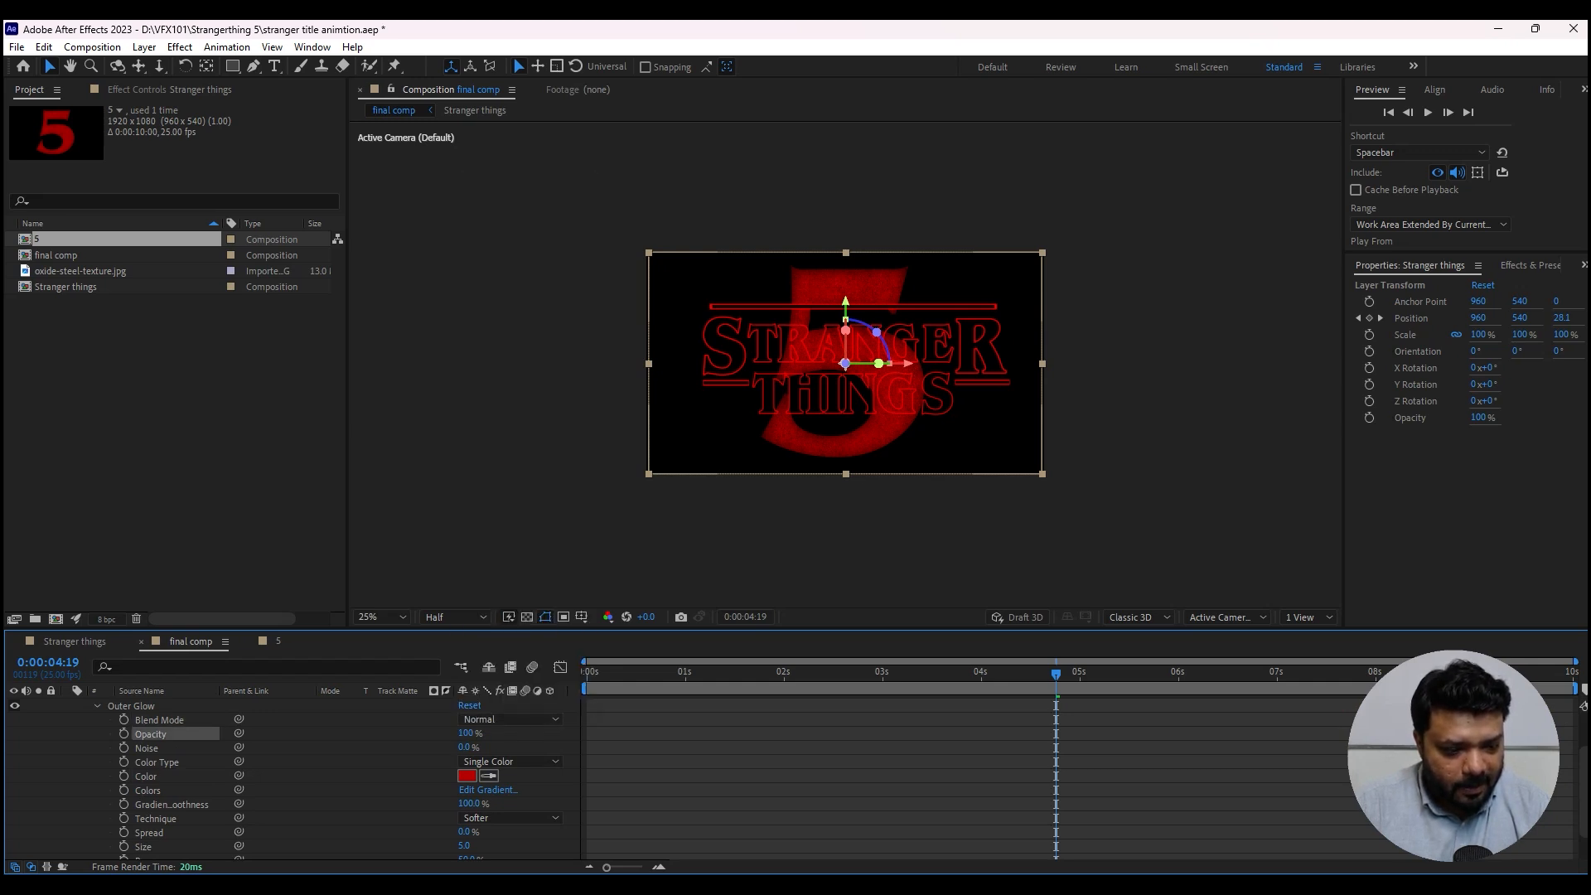
drag(464, 845, 517, 845)
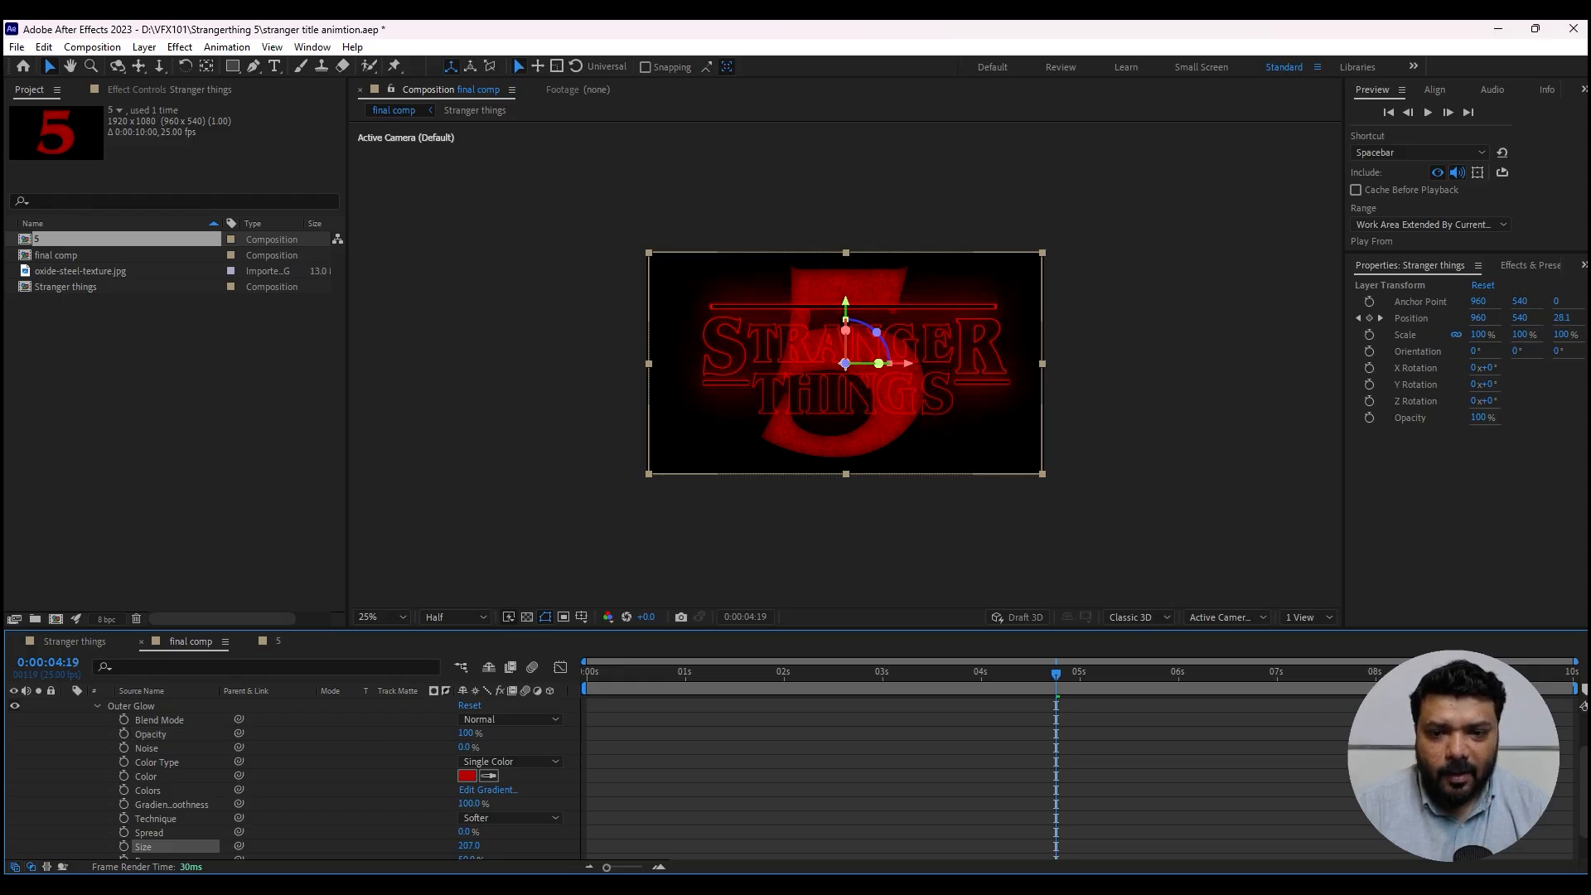
scroll(878, 332, up, 3)
scroll(878, 331, down, 1)
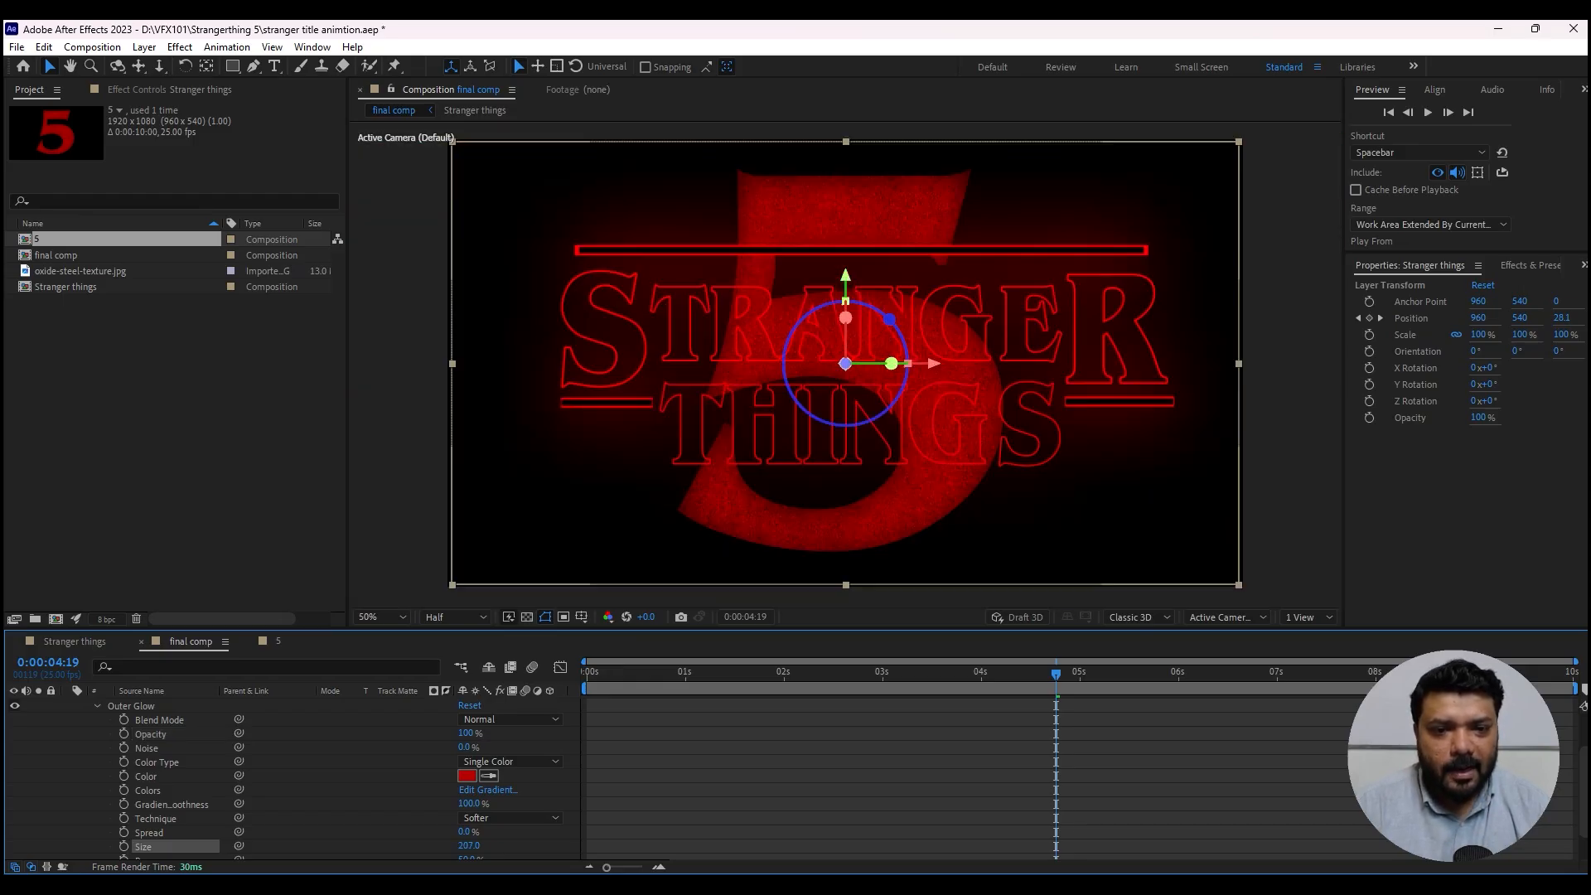
- Play back the glowing title animation and collapse the Stranger things layer's properties
key(space)
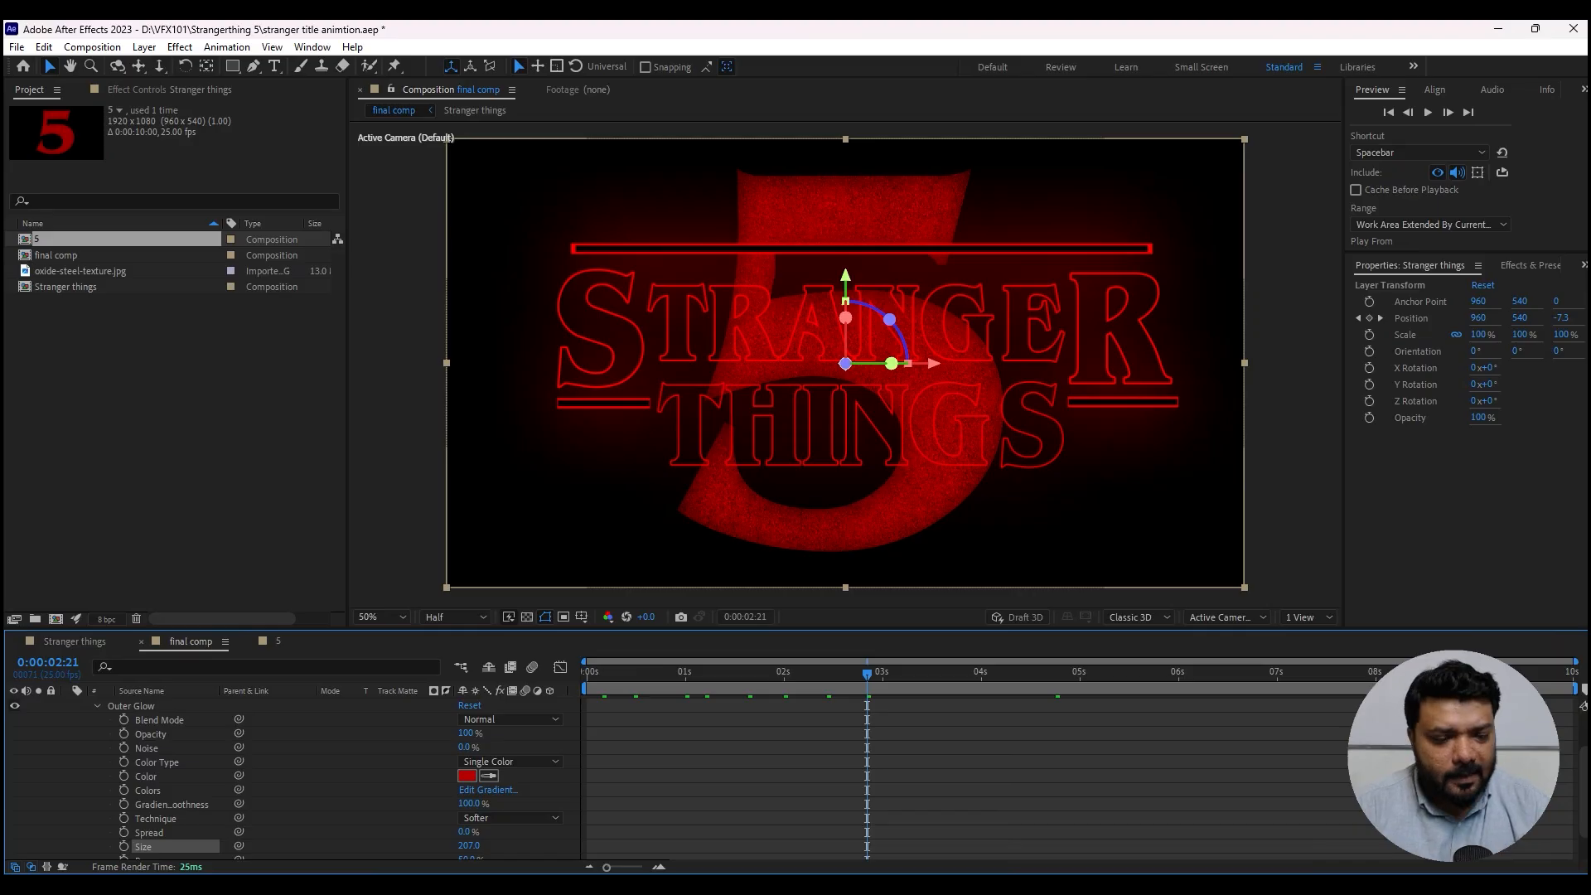
scroll(290, 779, up, 2)
click(69, 705)
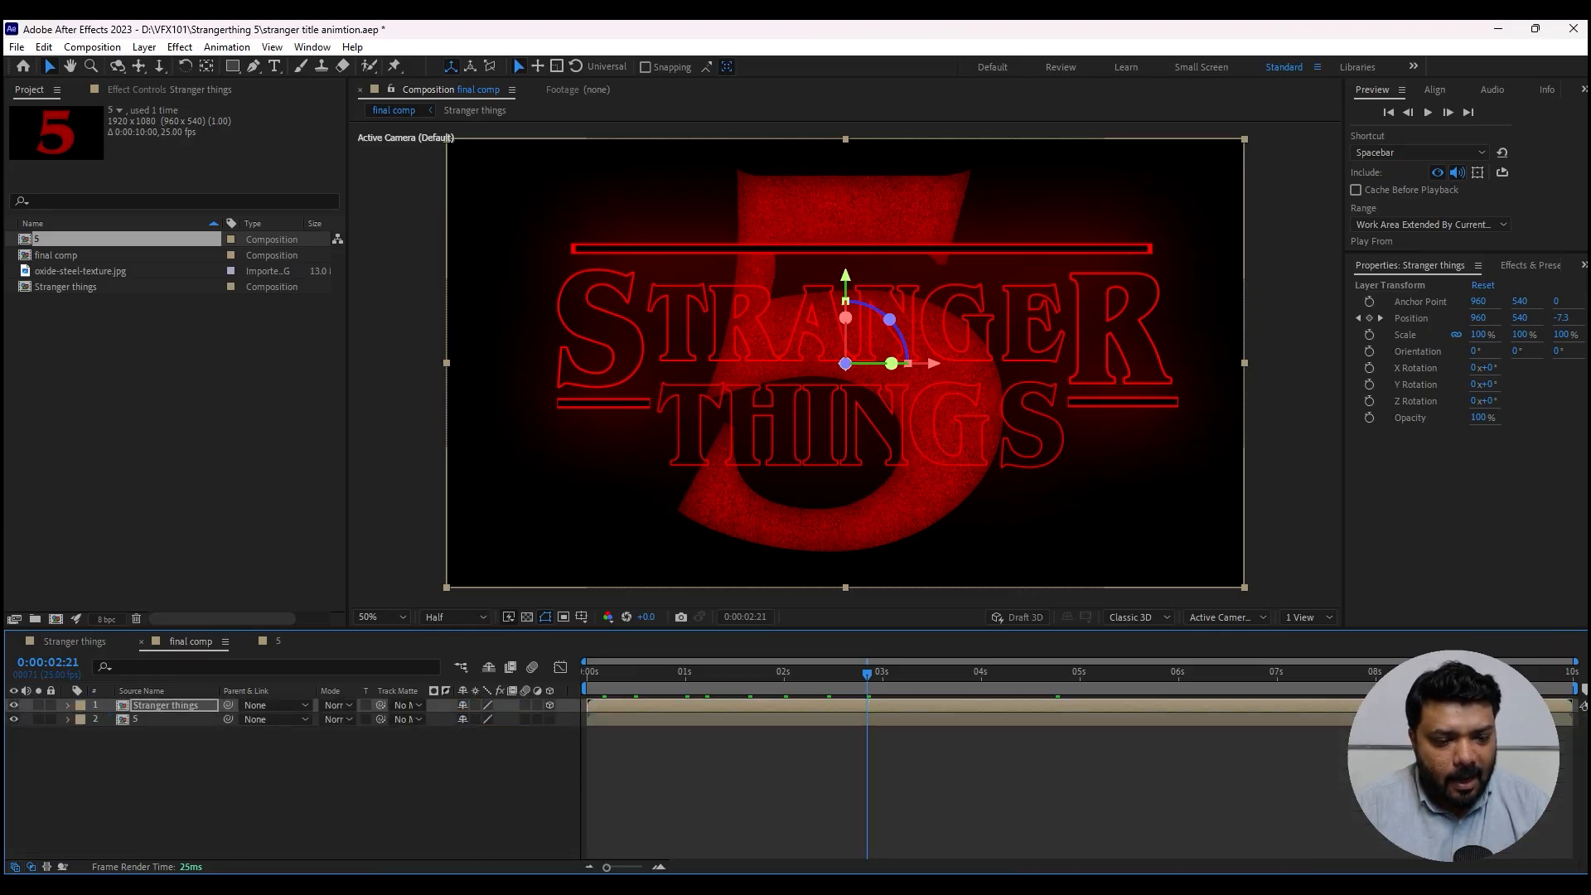
- Move the 5 layer in time so it starts at 3 seconds
click(166, 719)
click(248, 779)
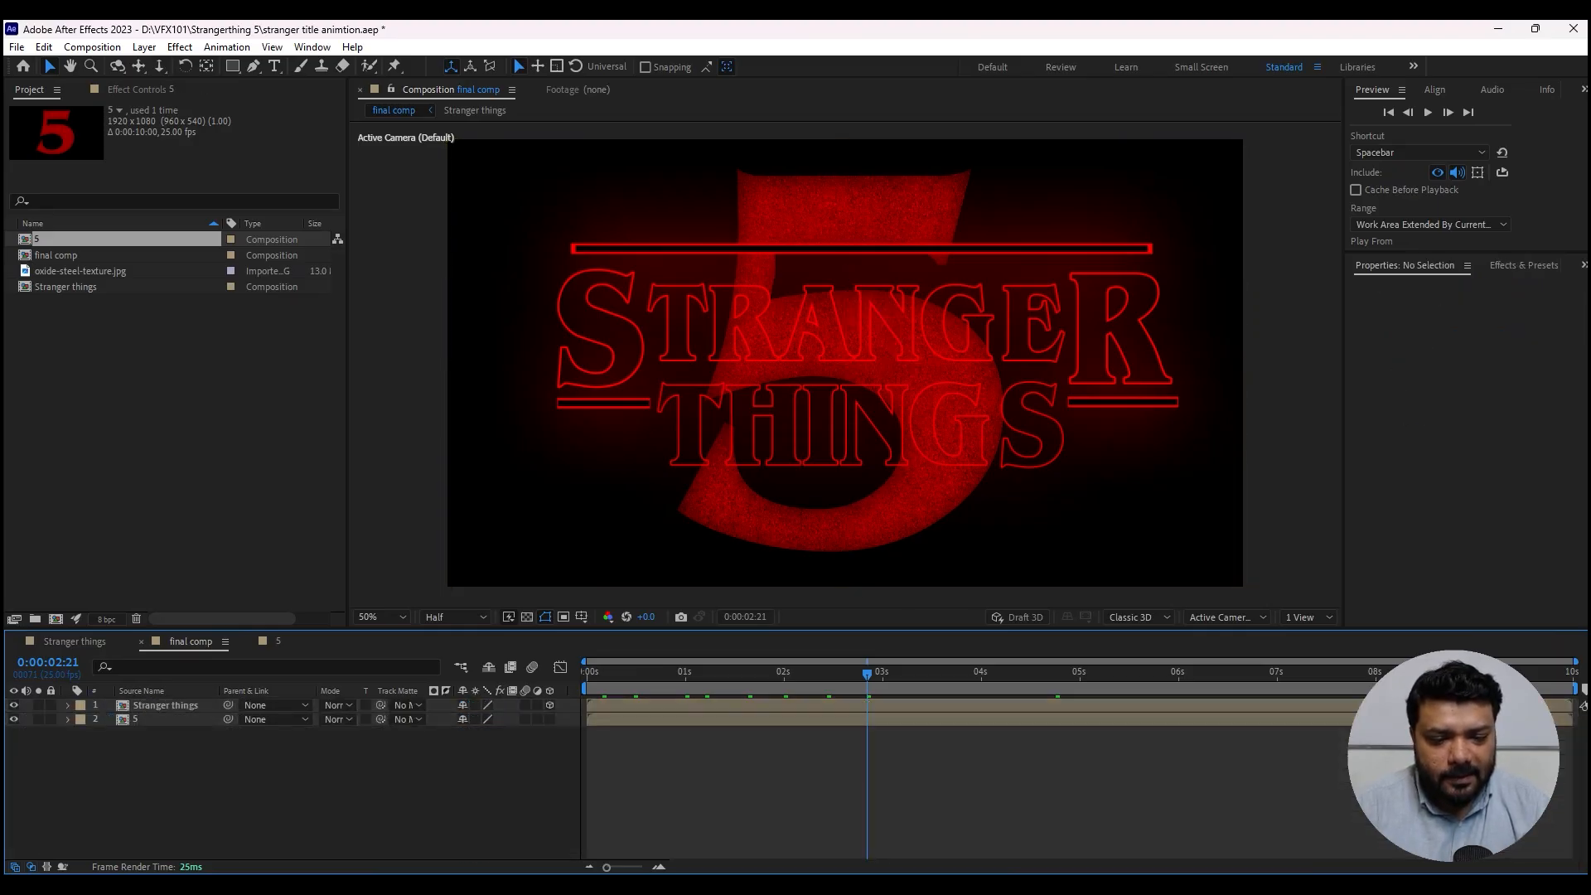
click(165, 719)
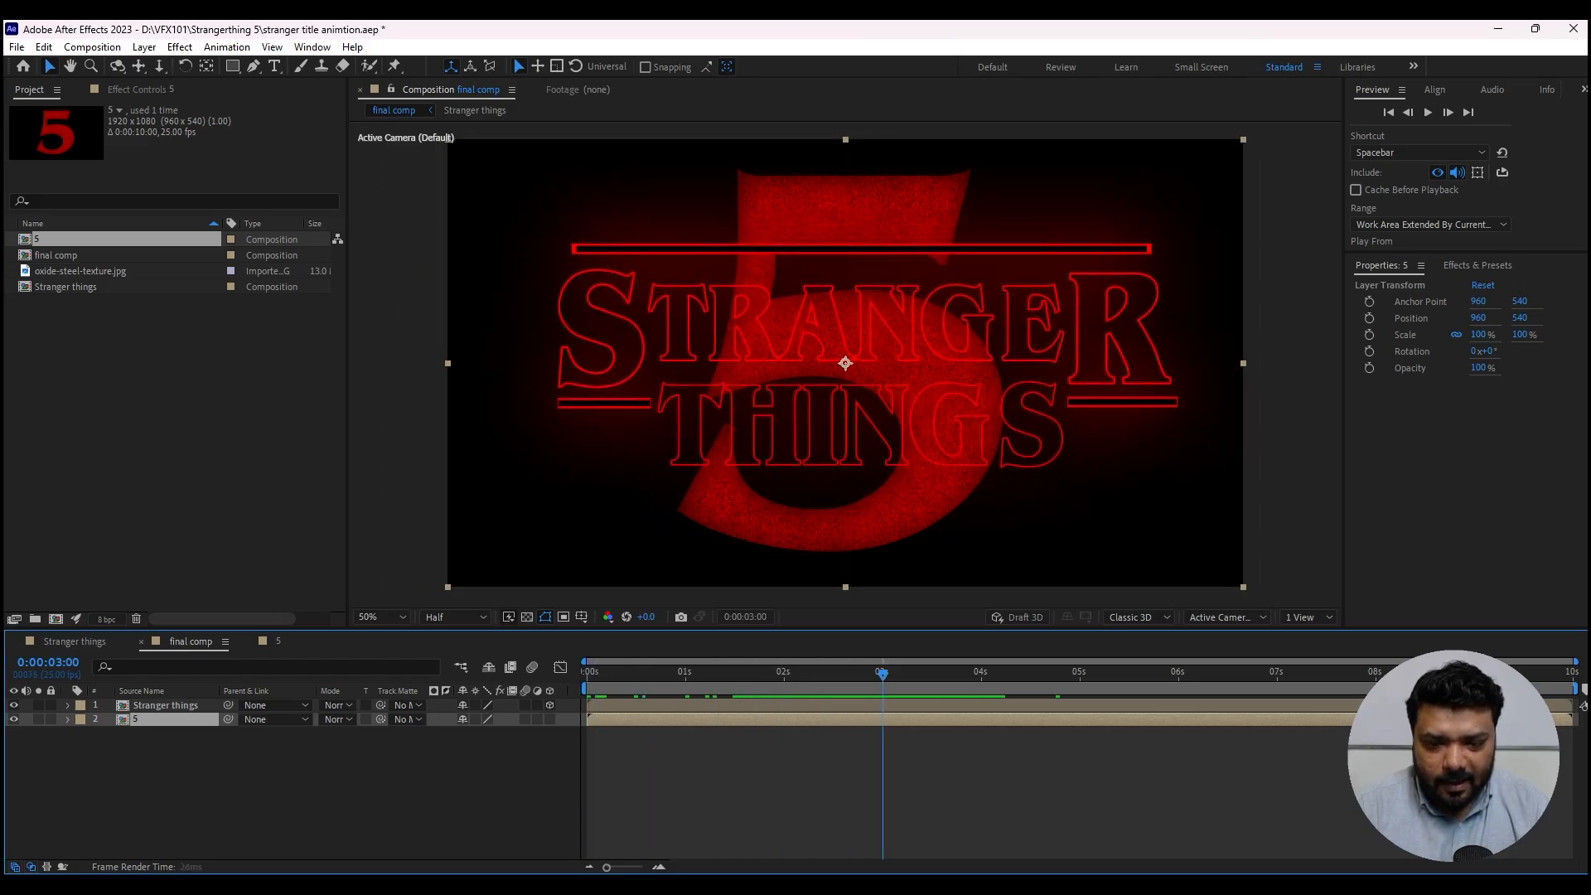
key(bracketleft)
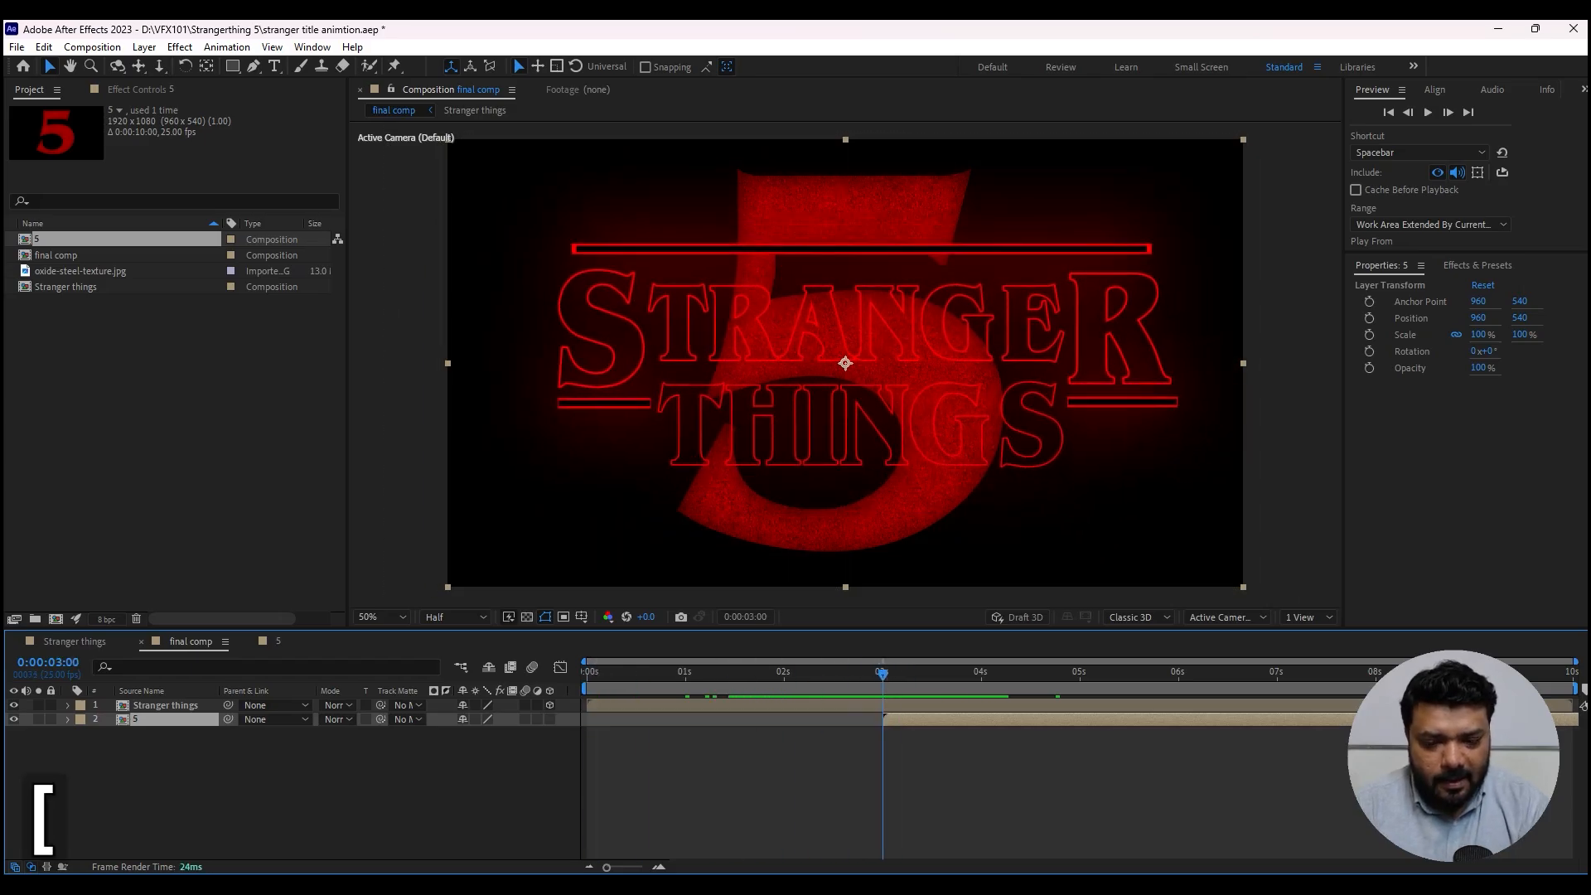
- Keyframe the 5 layer's opacity from 0% at 3 seconds to 100% at about 5 seconds and preview the fade-in
key(t)
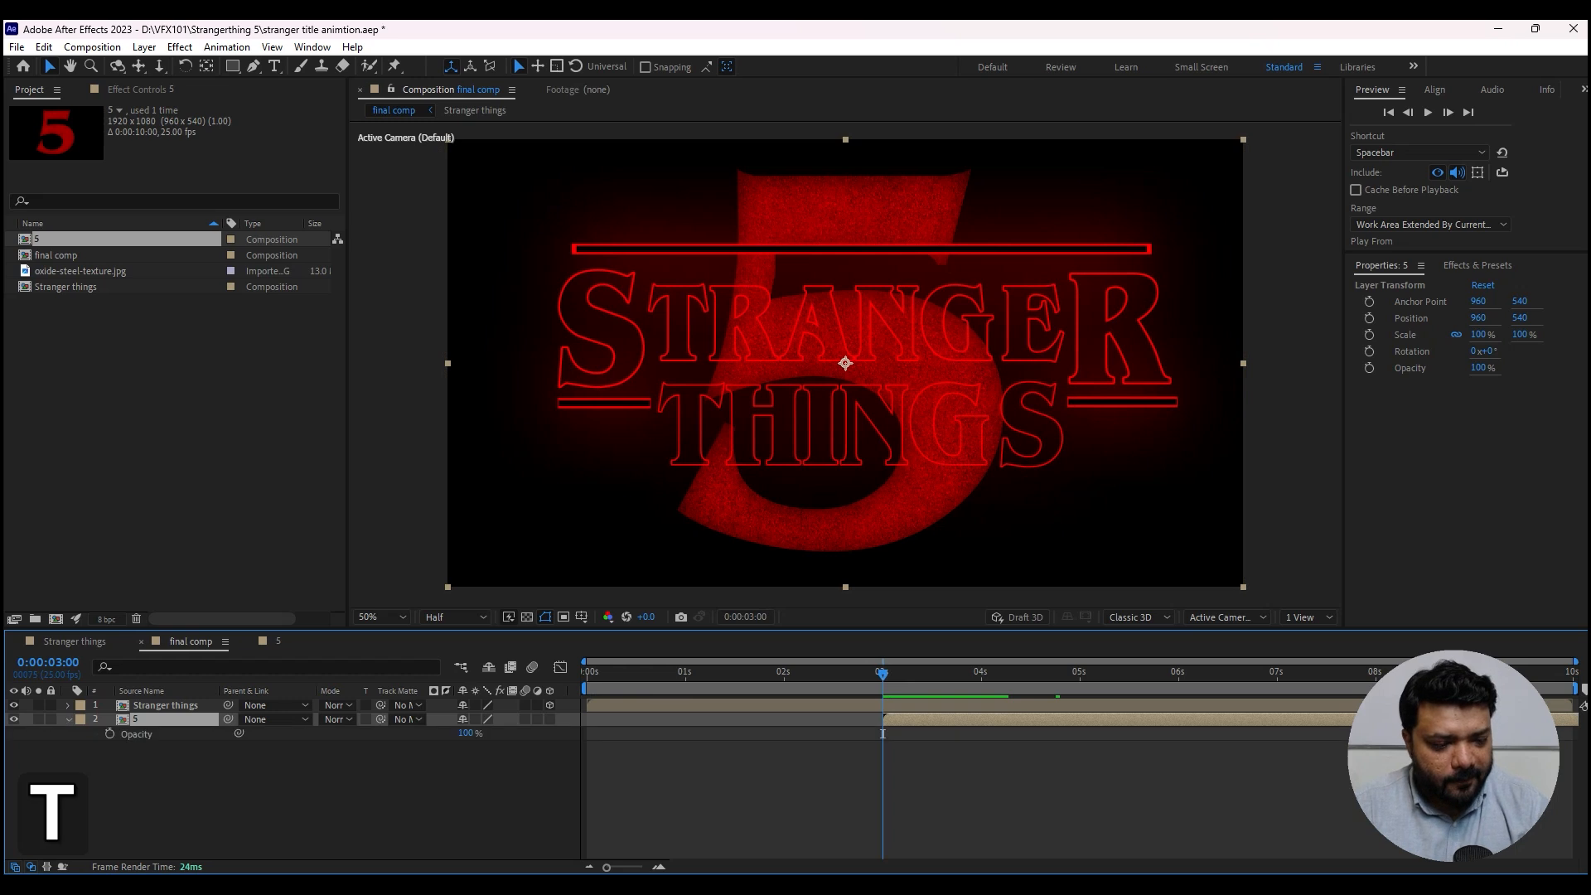
click(109, 733)
drag(466, 733, 551, 733)
key(space)
key(Home)
key(minus)
key(minus)
click(547, 791)
key(space)
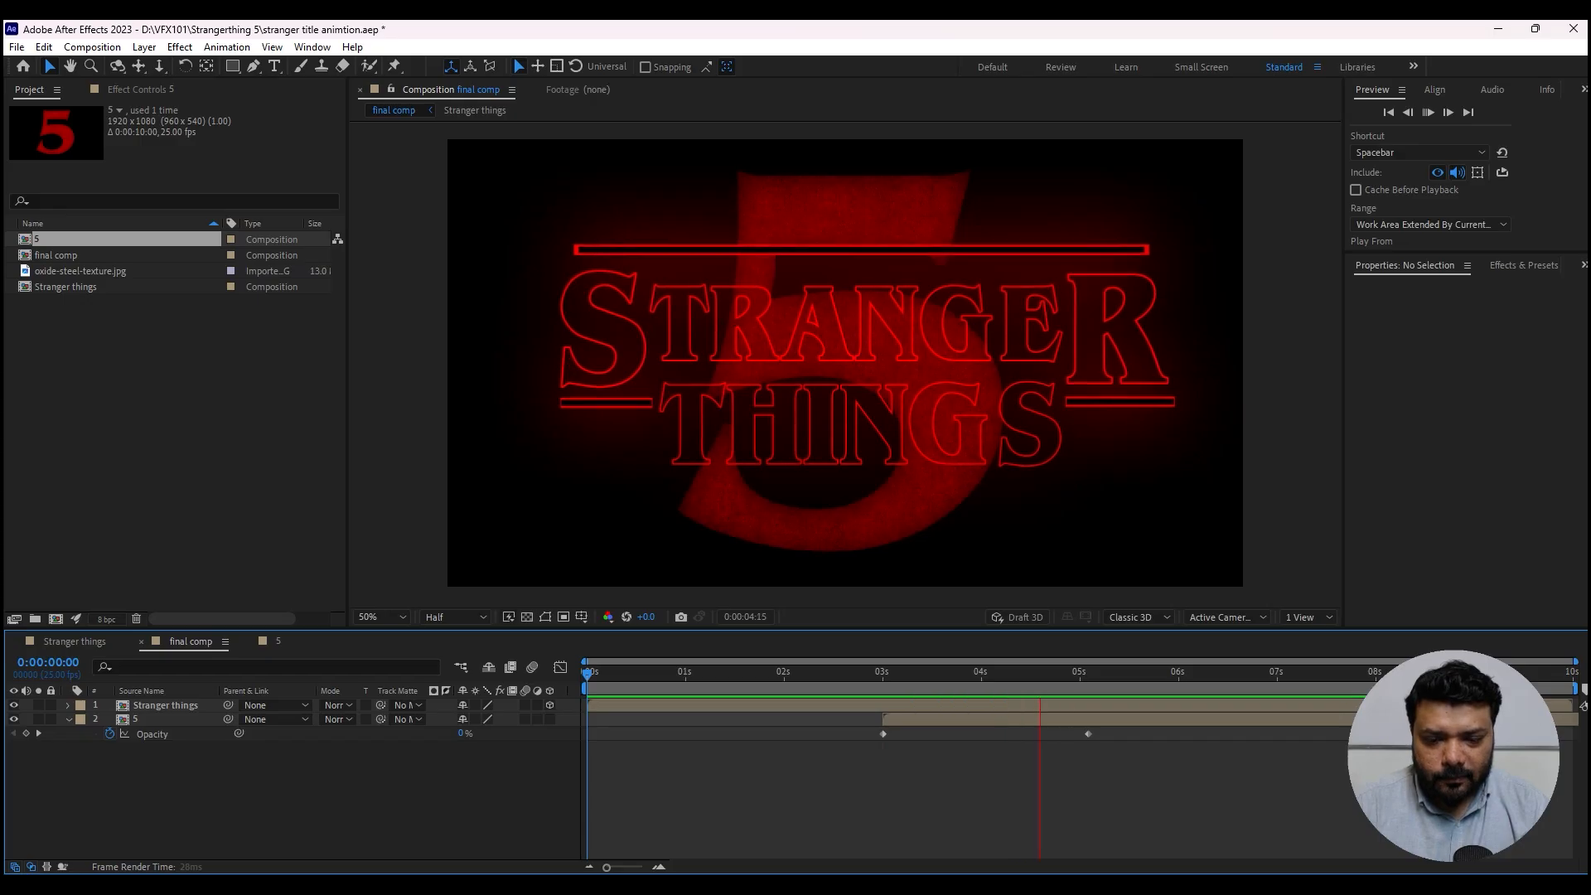
- Shift the 5 layer earlier so it starts at about 2.3 seconds and preview the new timing
click(744, 672)
drag(915, 719, 844, 719)
key(space)
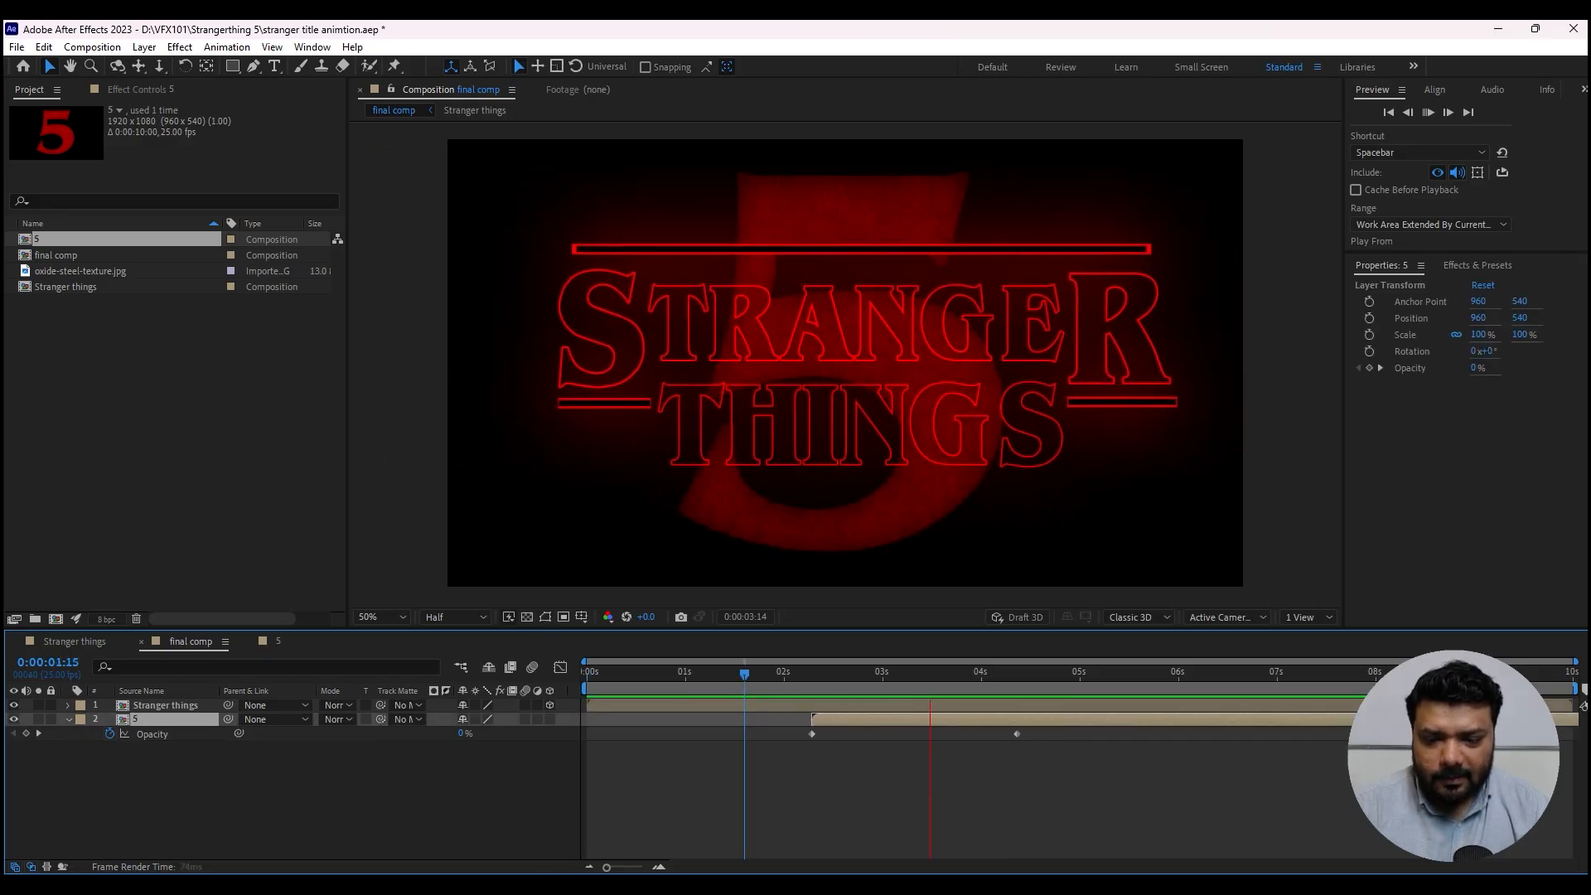
- Go to 0:00:04:05 and make the 5 layer a 3D layer
drag(1044, 673, 1000, 673)
click(549, 719)
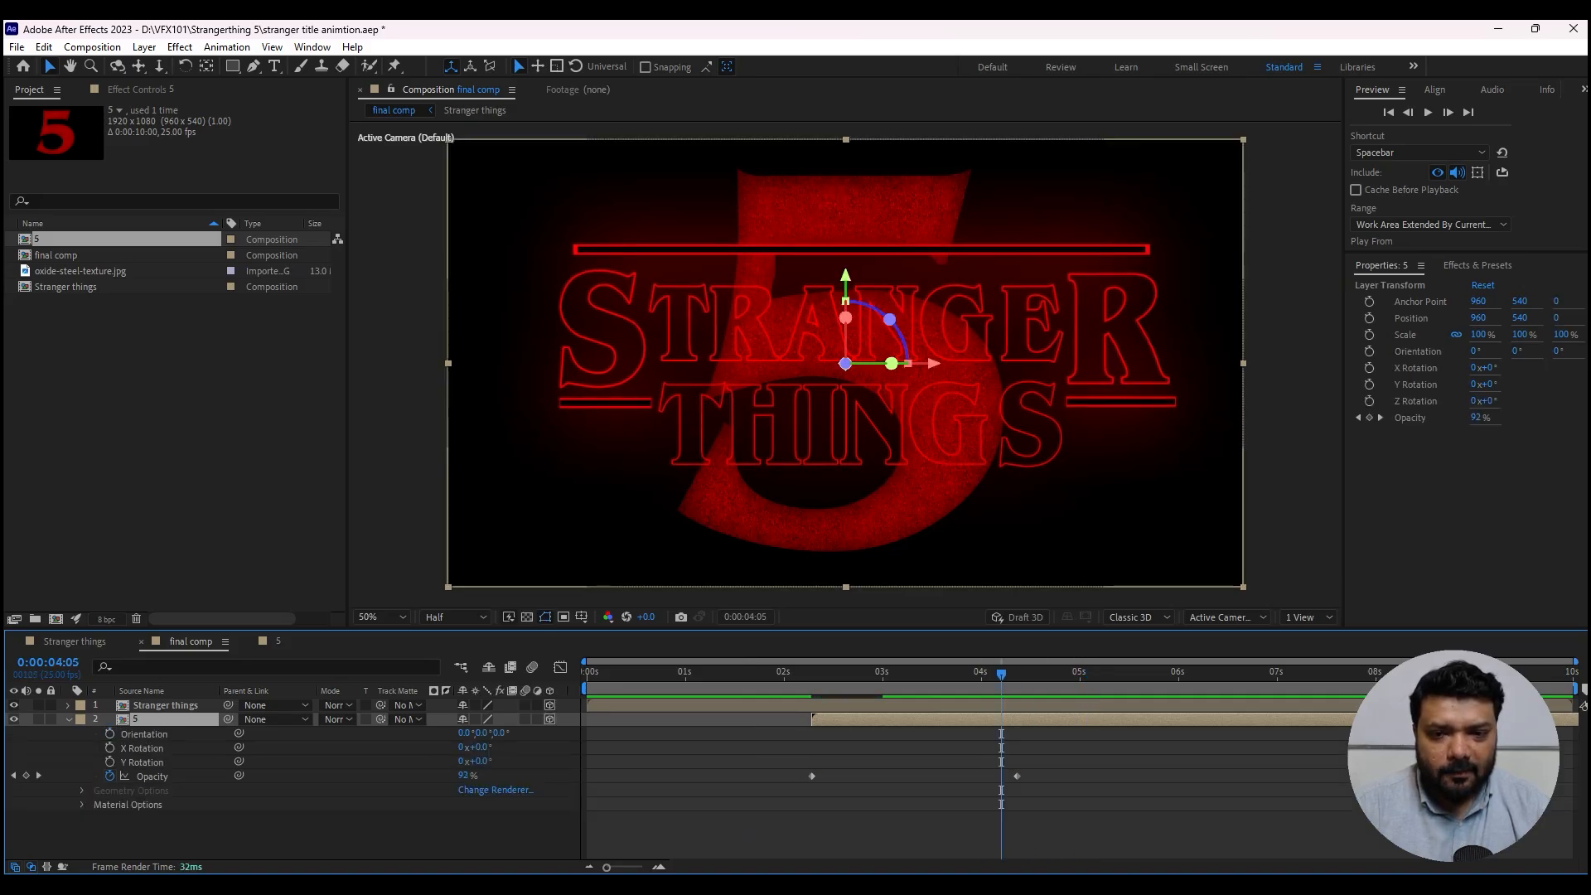
- Keyframe the 5 layer's position from Z 0 at 0:00:02:07 to Z 402 at 0:00:09:24
key(j)
key(j)
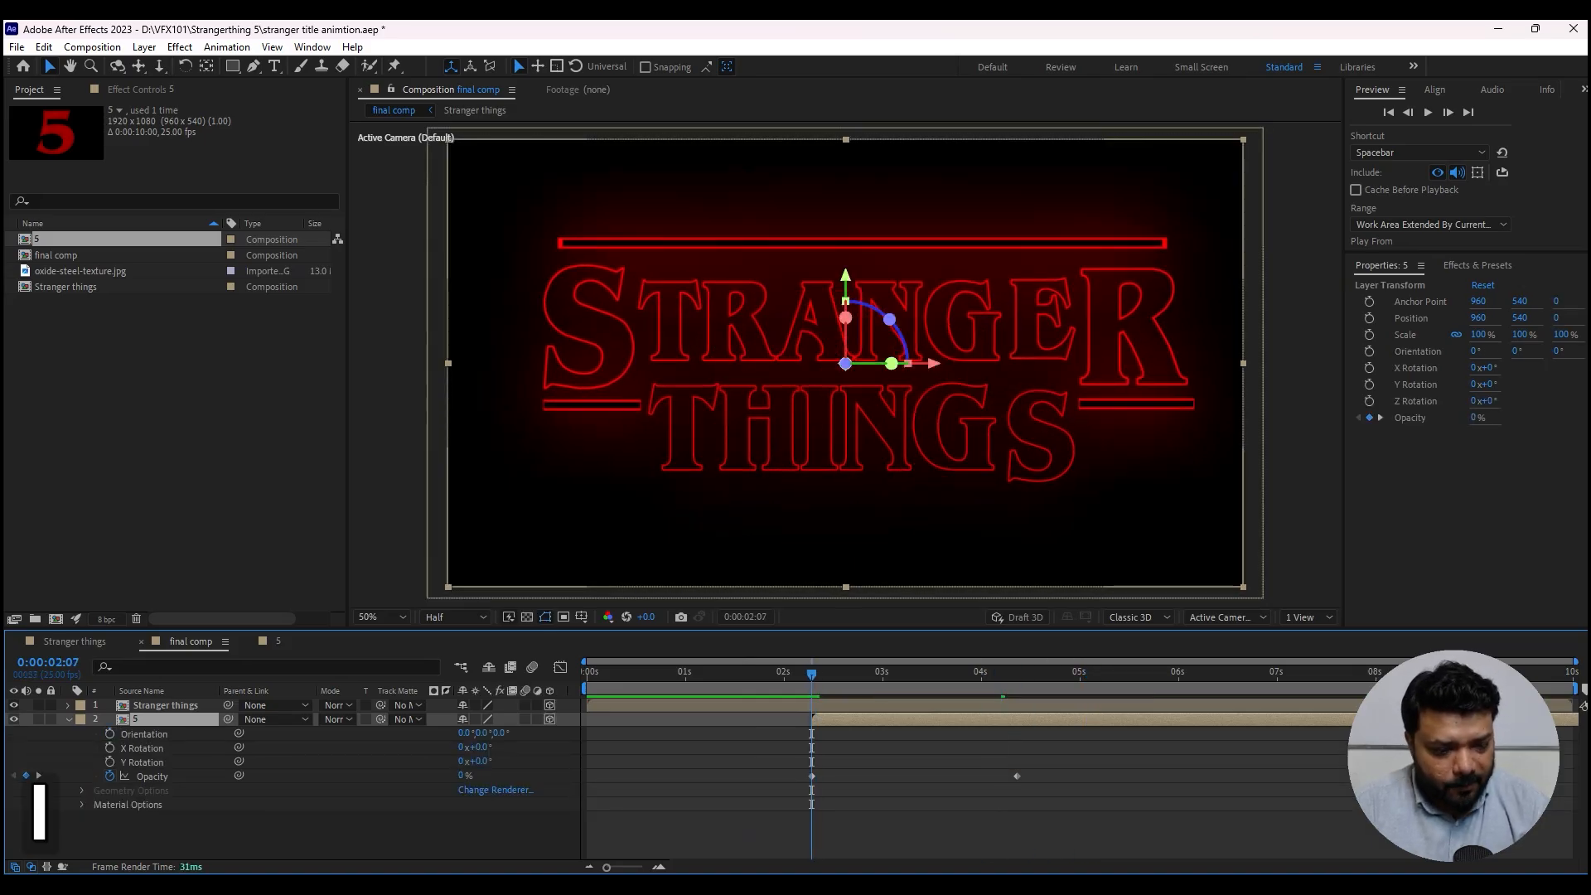
key(alt+shift+p)
drag(811, 673, 1568, 673)
drag(514, 732, 664, 732)
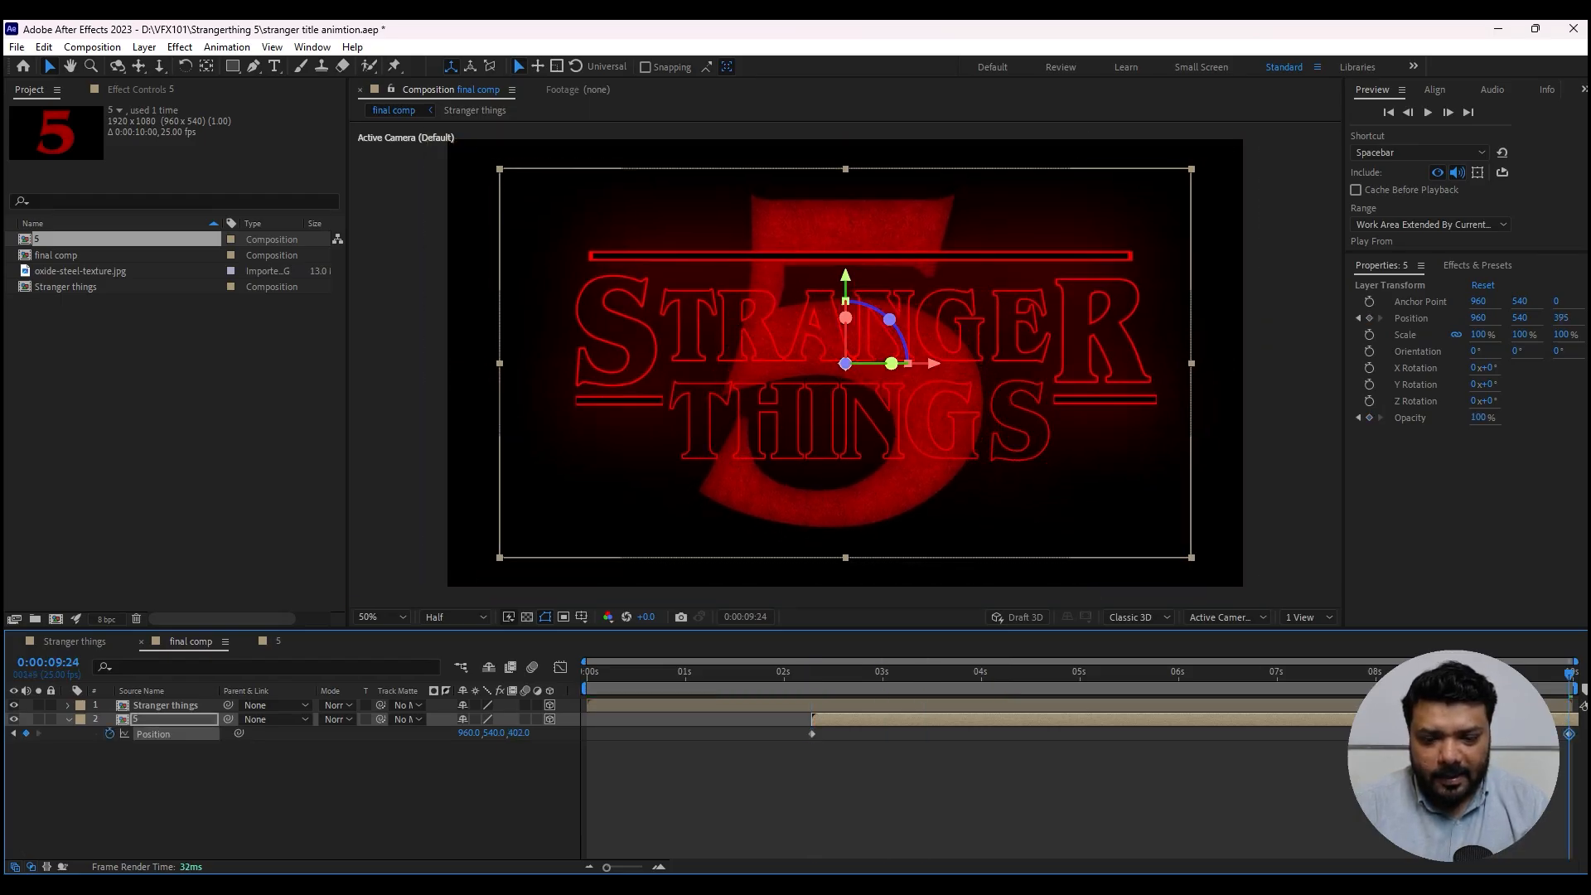
- Set the Stranger things layer's Z position to 295 at 0:00:09:24
click(165, 705)
key(p)
drag(518, 719, 662, 719)
drag(518, 719, 495, 719)
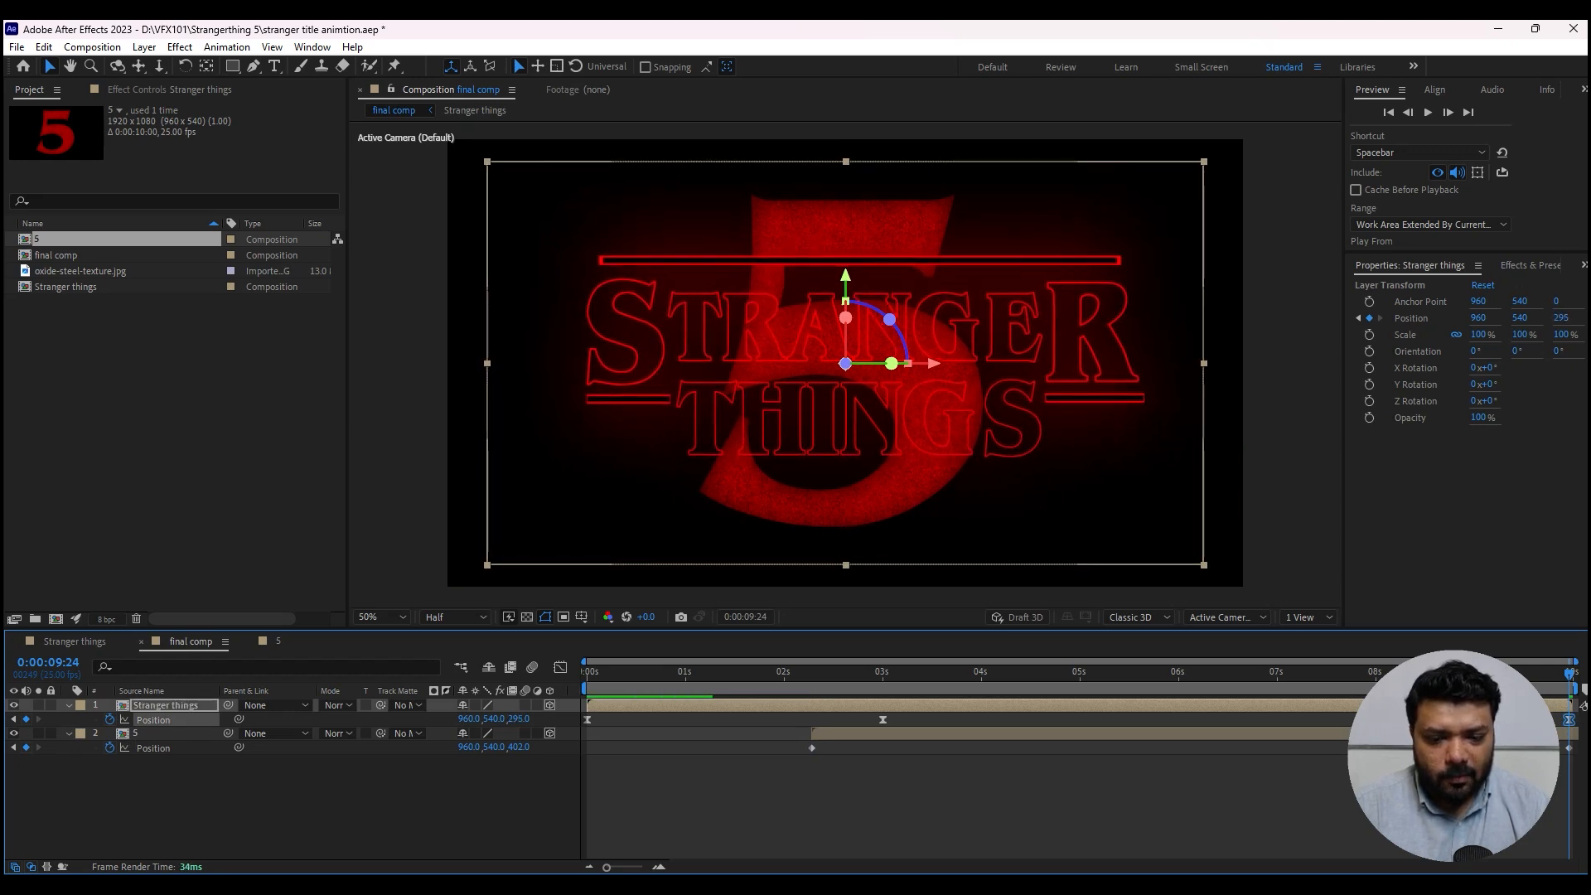
- Apply the Levels effect to the 5 layer and set its gamma to 0.63
click(138, 734)
click(180, 46)
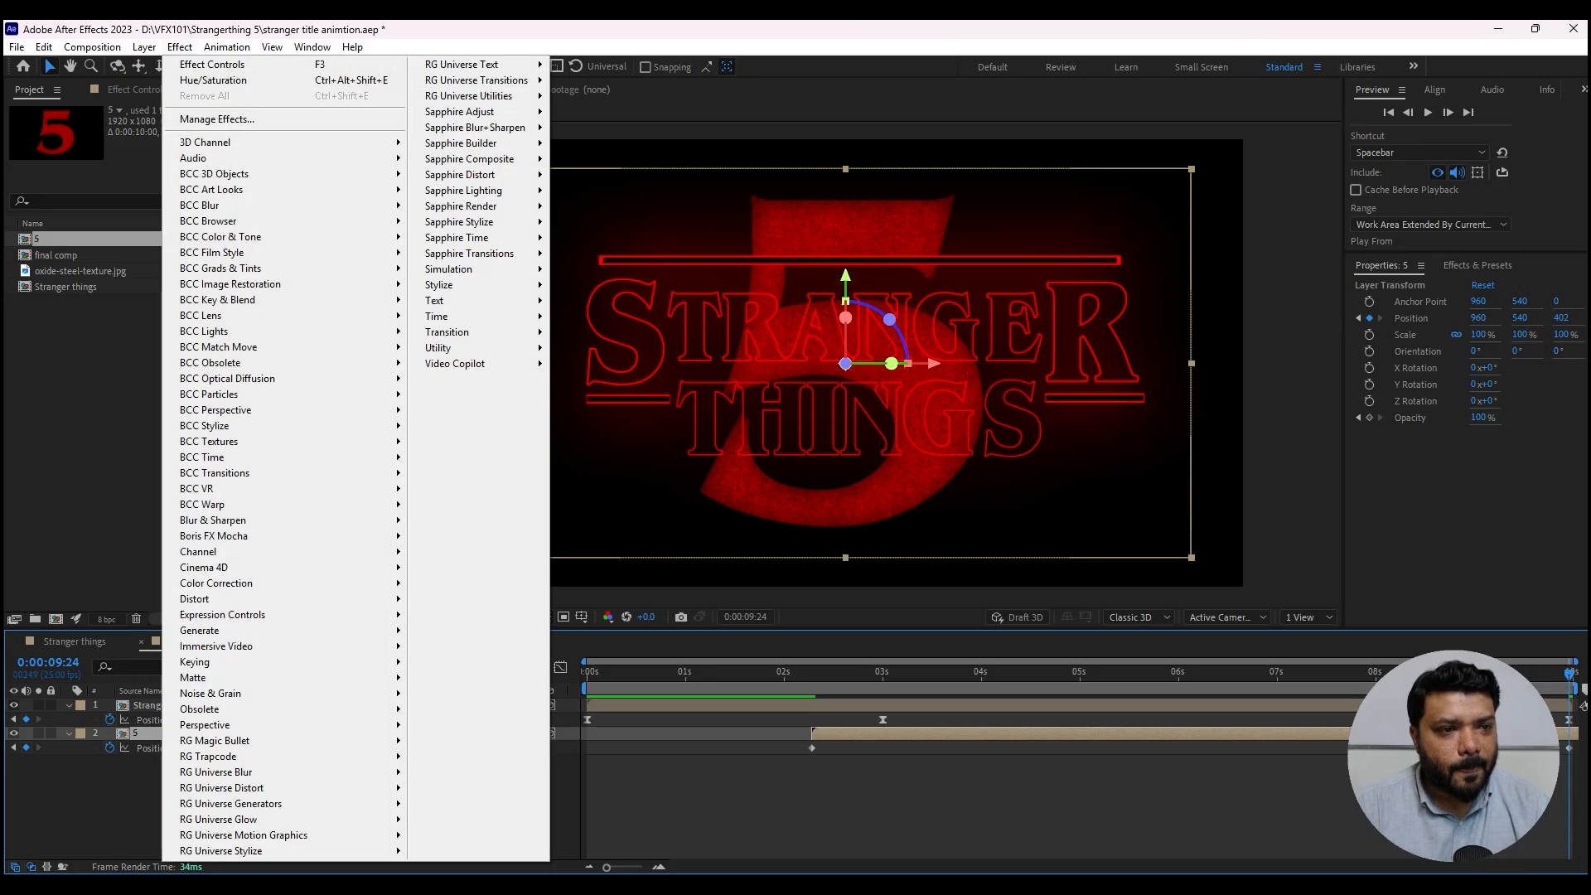
mouse_move(248, 582)
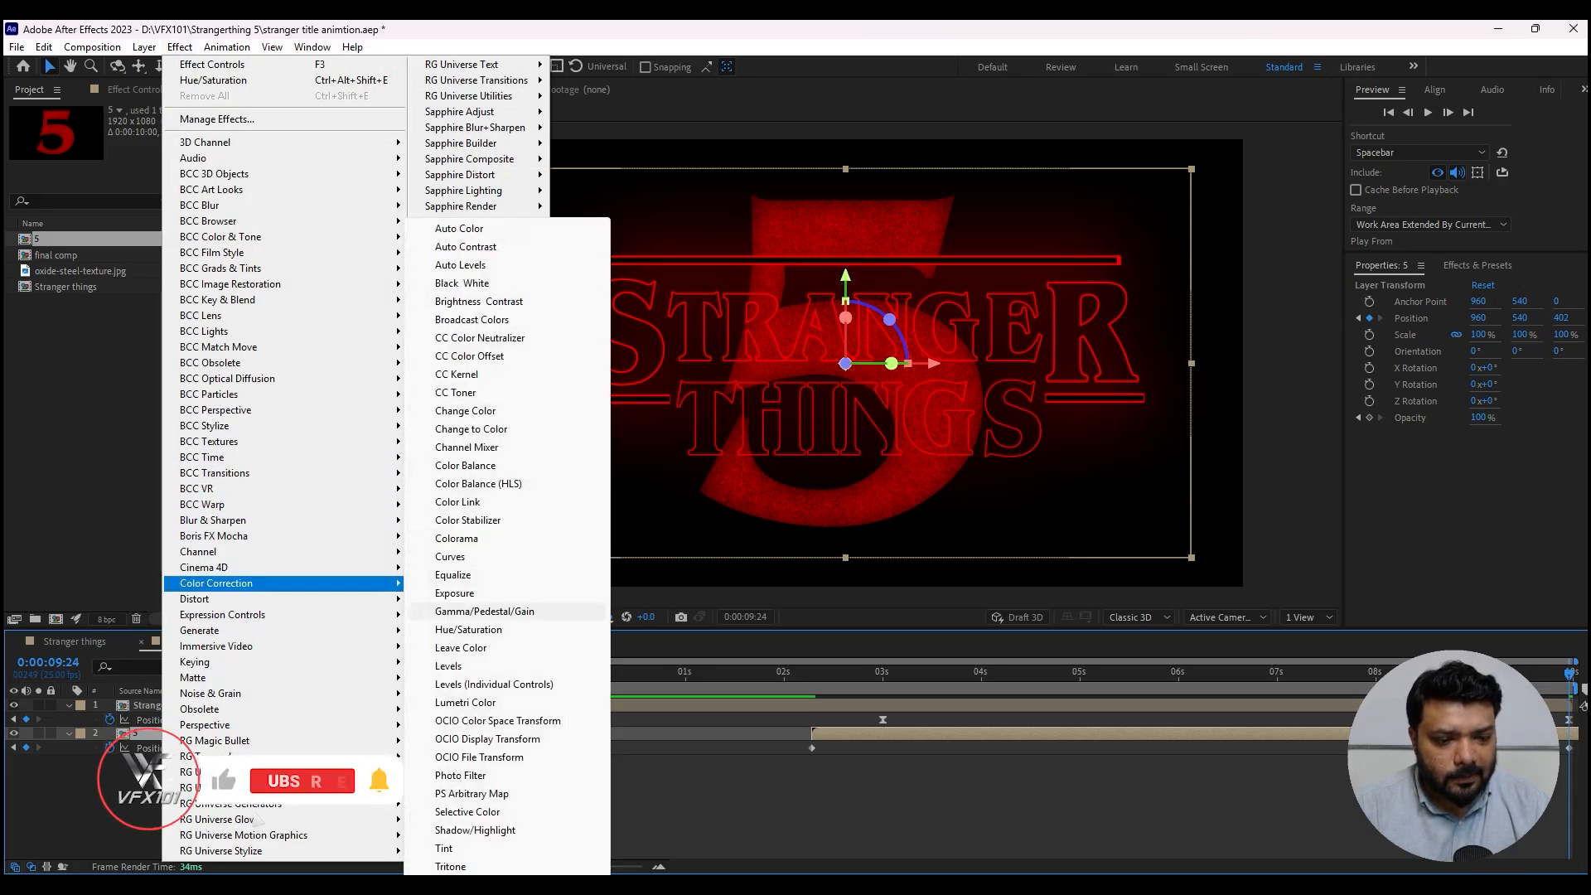
click(452, 666)
drag(156, 220, 180, 220)
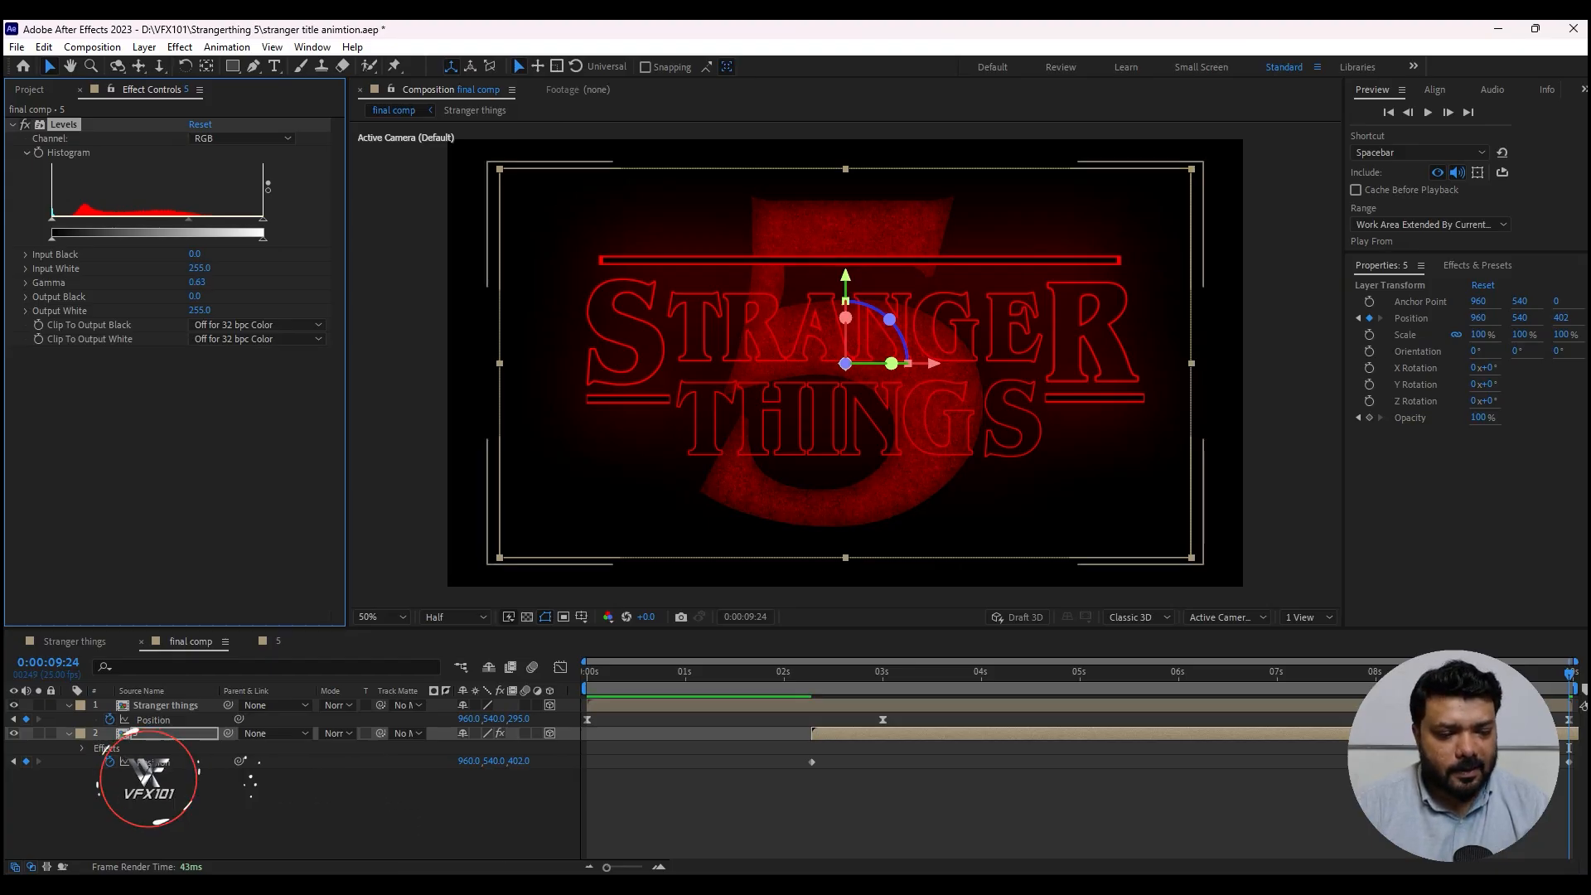
- Set the Stranger things layer's blending mode to Add and preview the composition from the start
click(69, 705)
click(166, 705)
click(338, 705)
click(415, 315)
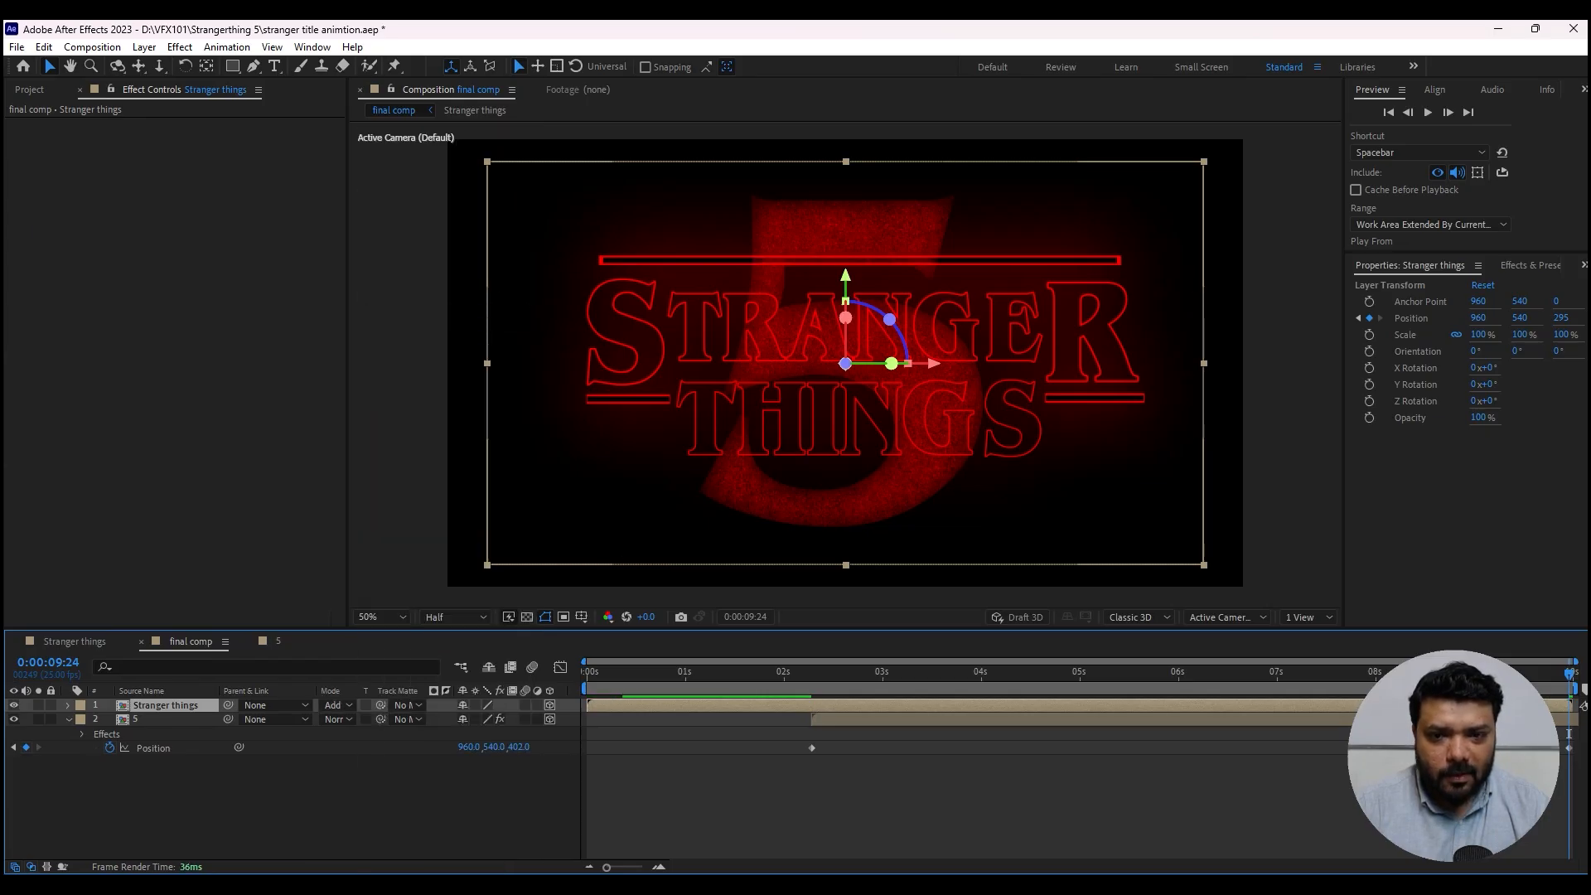
drag(765, 673, 587, 672)
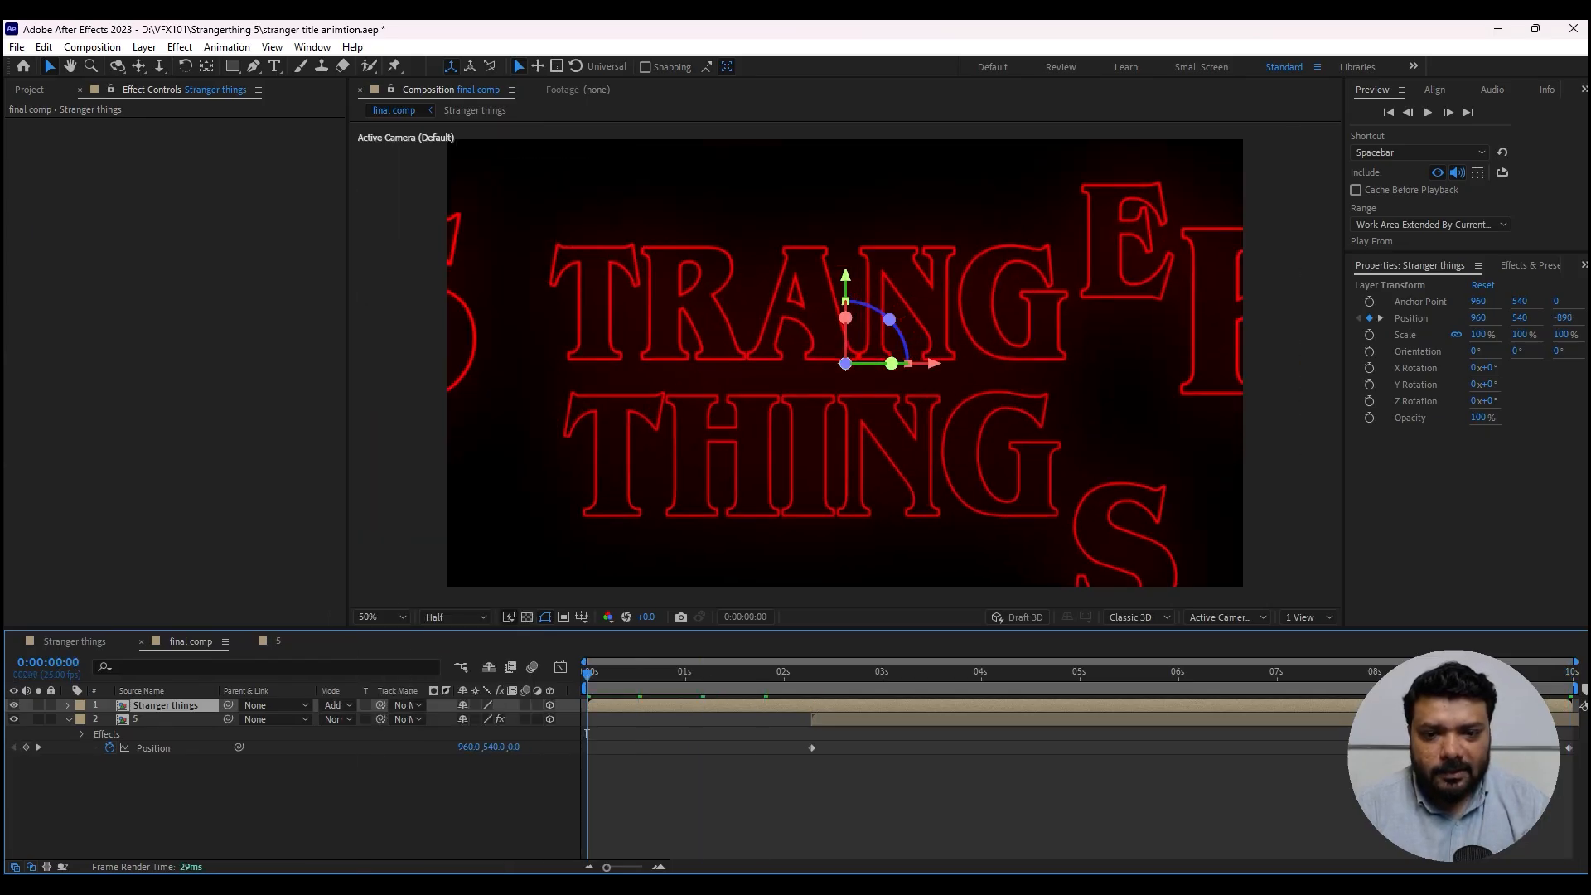
key(space)
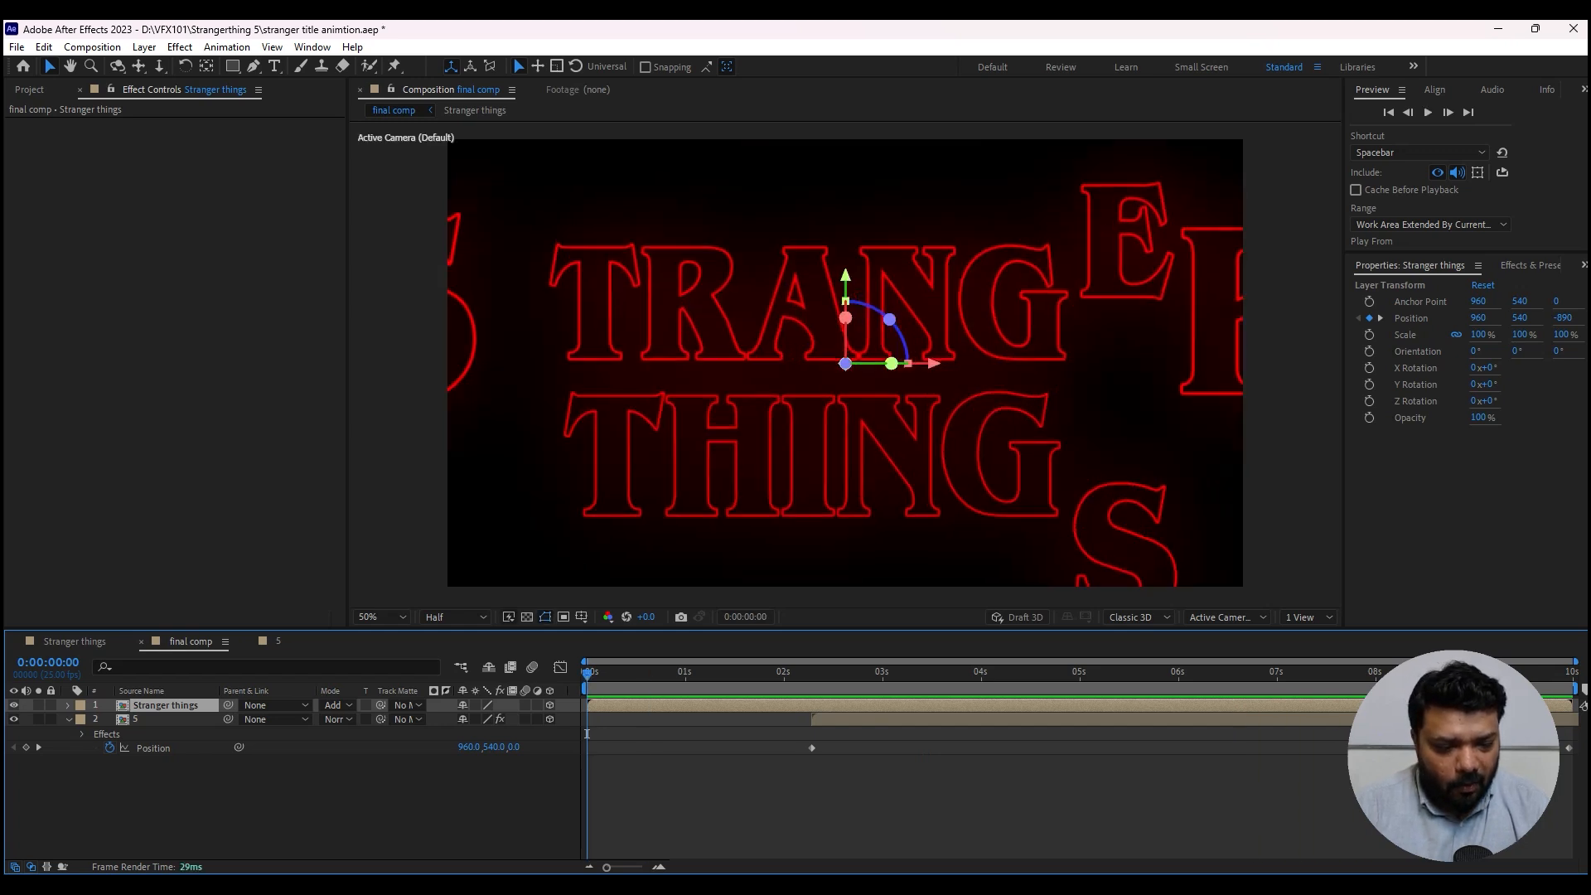
- Convert all of the Stranger things layer's eased position keyframes to linear and preview the movement
key(p)
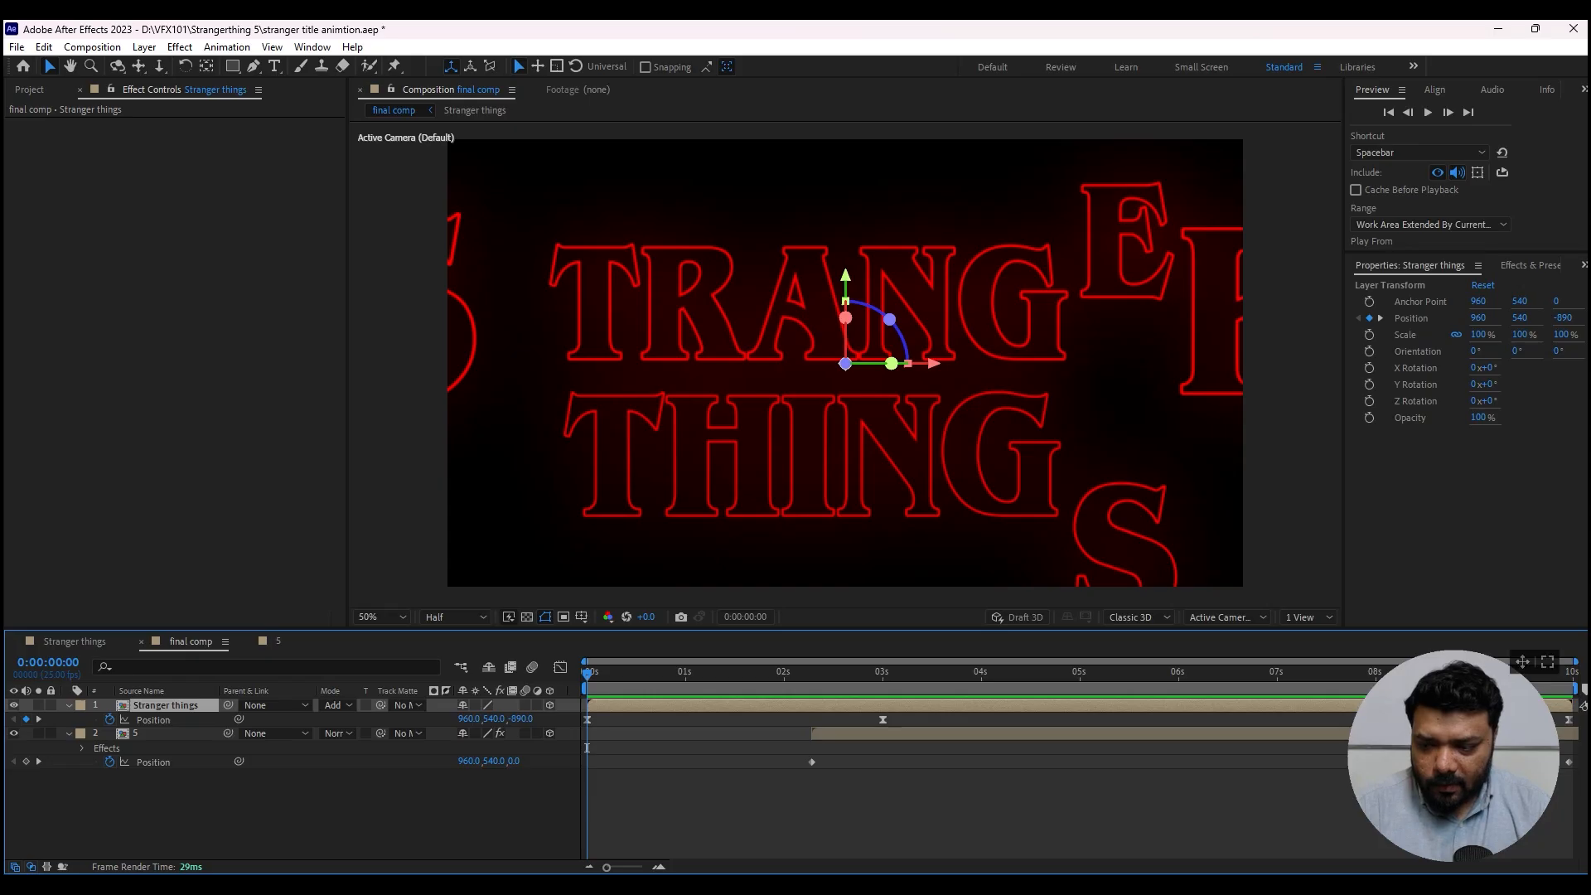
click(153, 720)
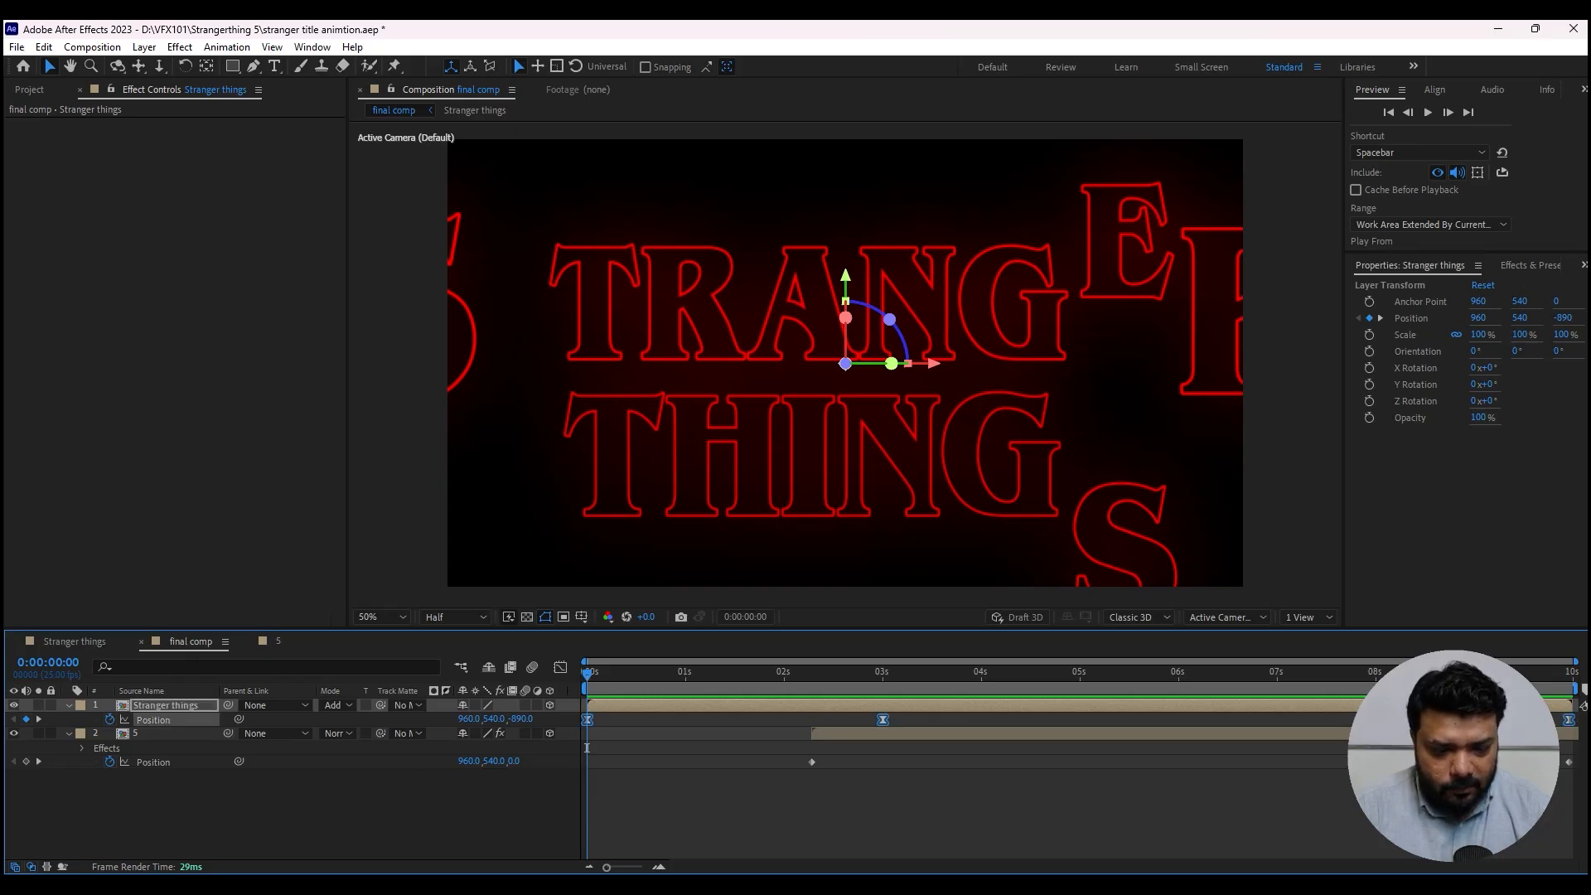
ctrl+click(587, 720)
key(space)
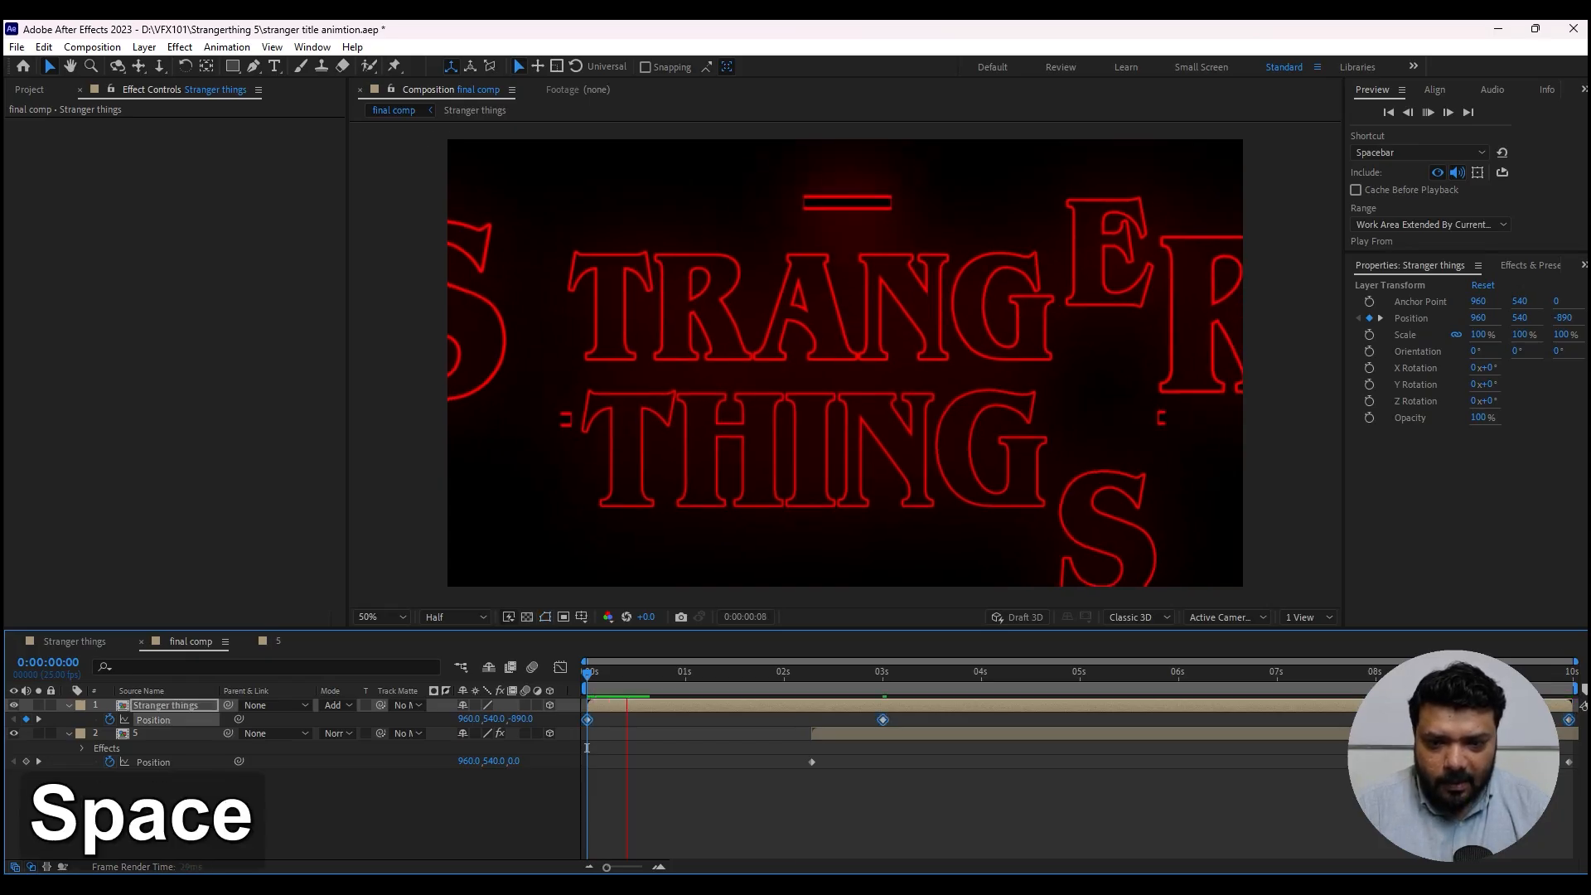
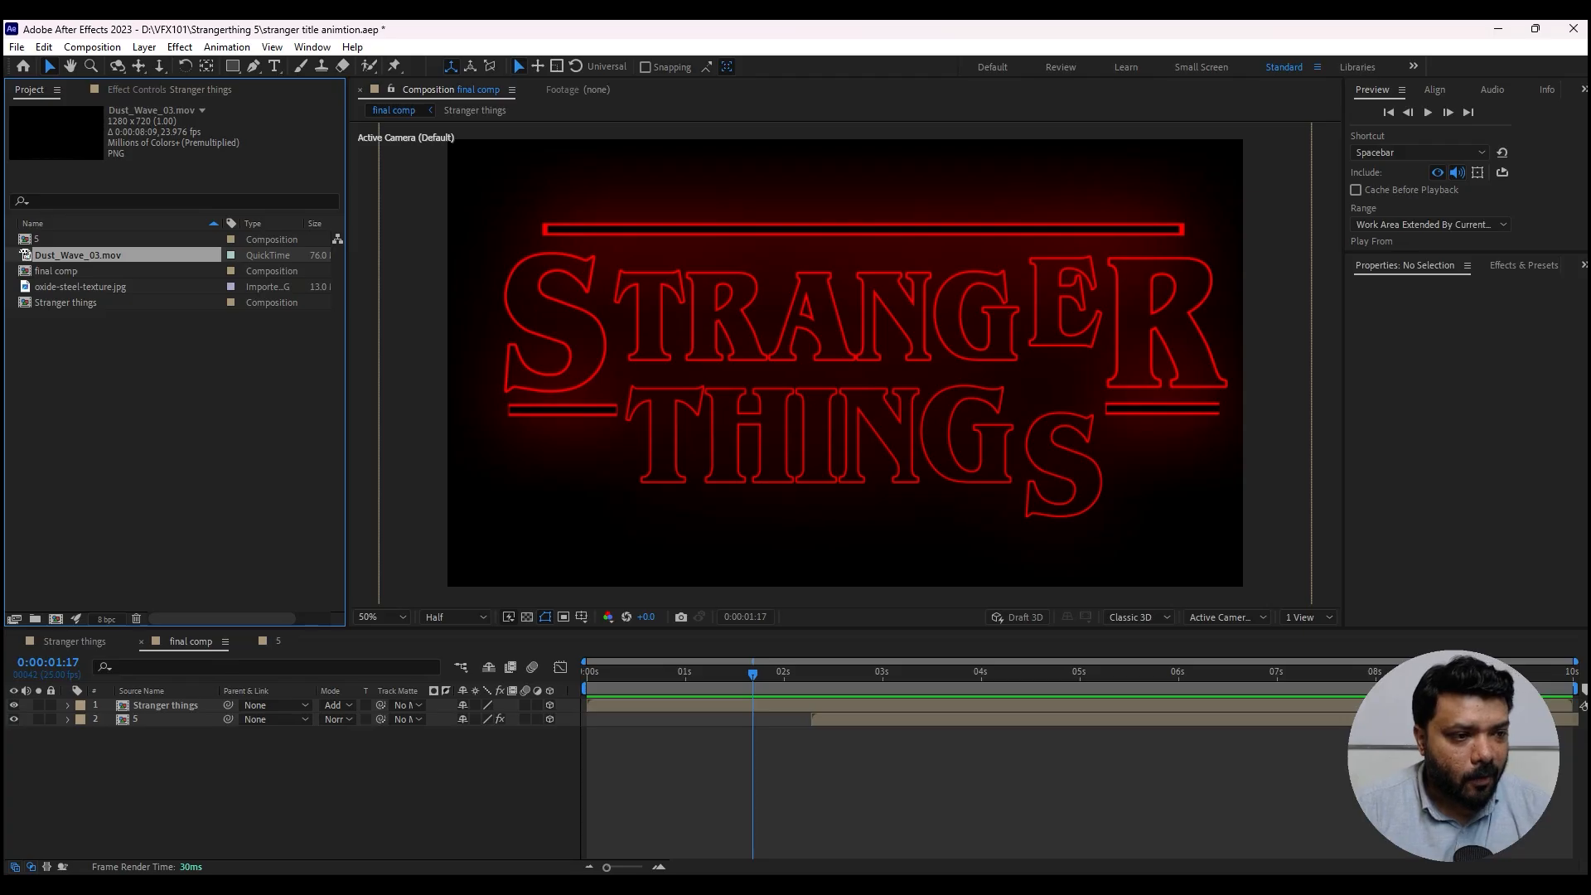
- Add Dust_Wave_03.mov above the Stranger things layer, fit it to the composition and return to the first frame
drag(79, 254, 166, 702)
key(ctrl+alt+f)
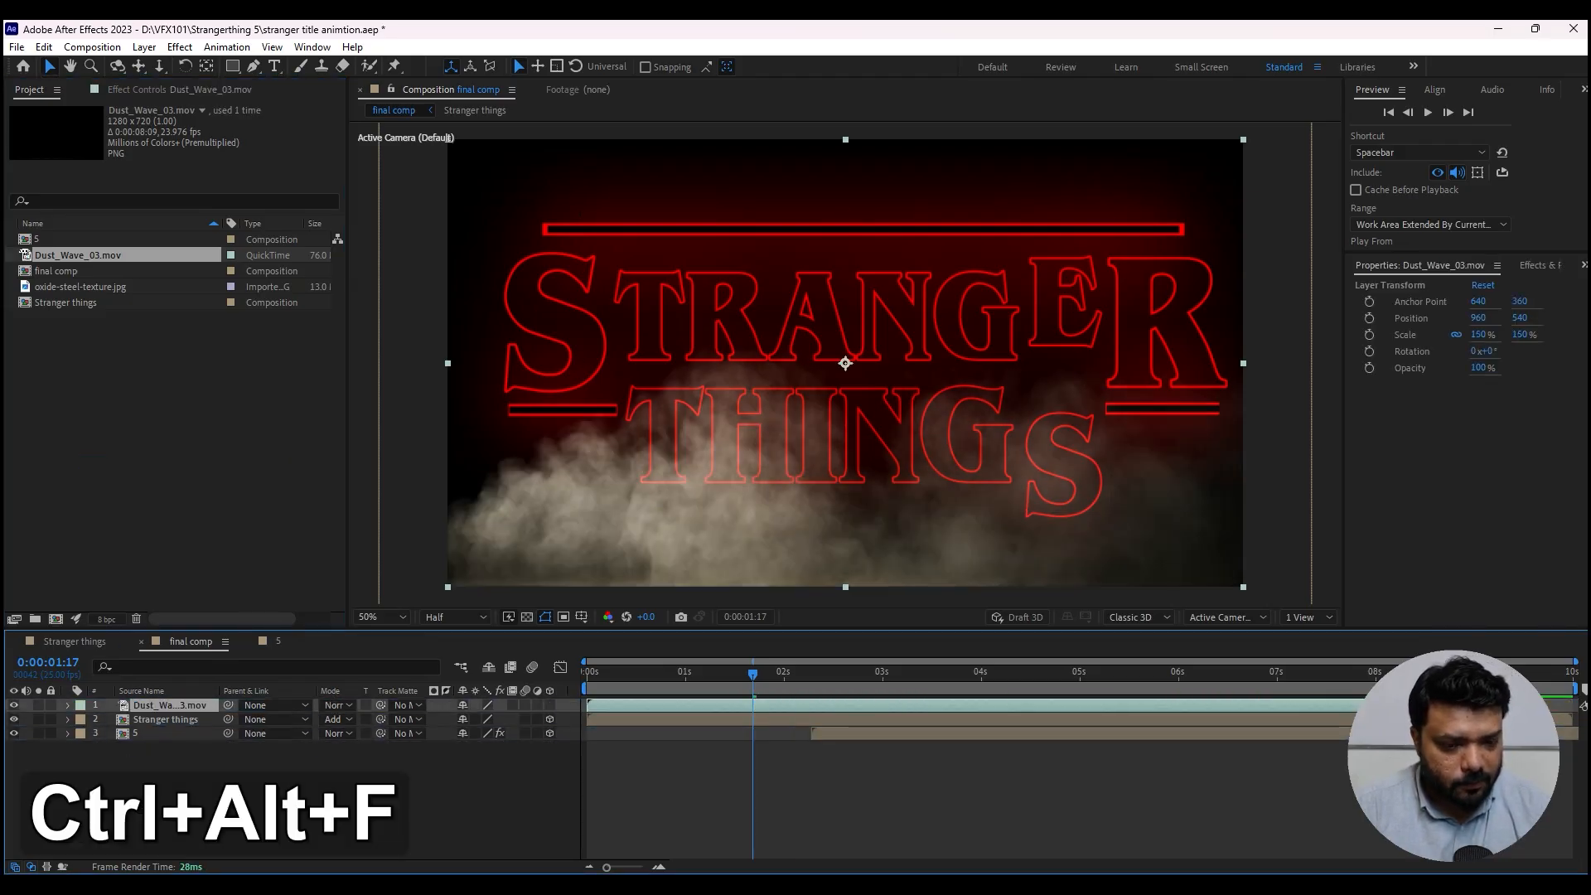
key(Home)
- Scale the dust layer to 241% and slide it in time so it ends at about 6.5 seconds
drag(1139, 705, 816, 705)
text(s)
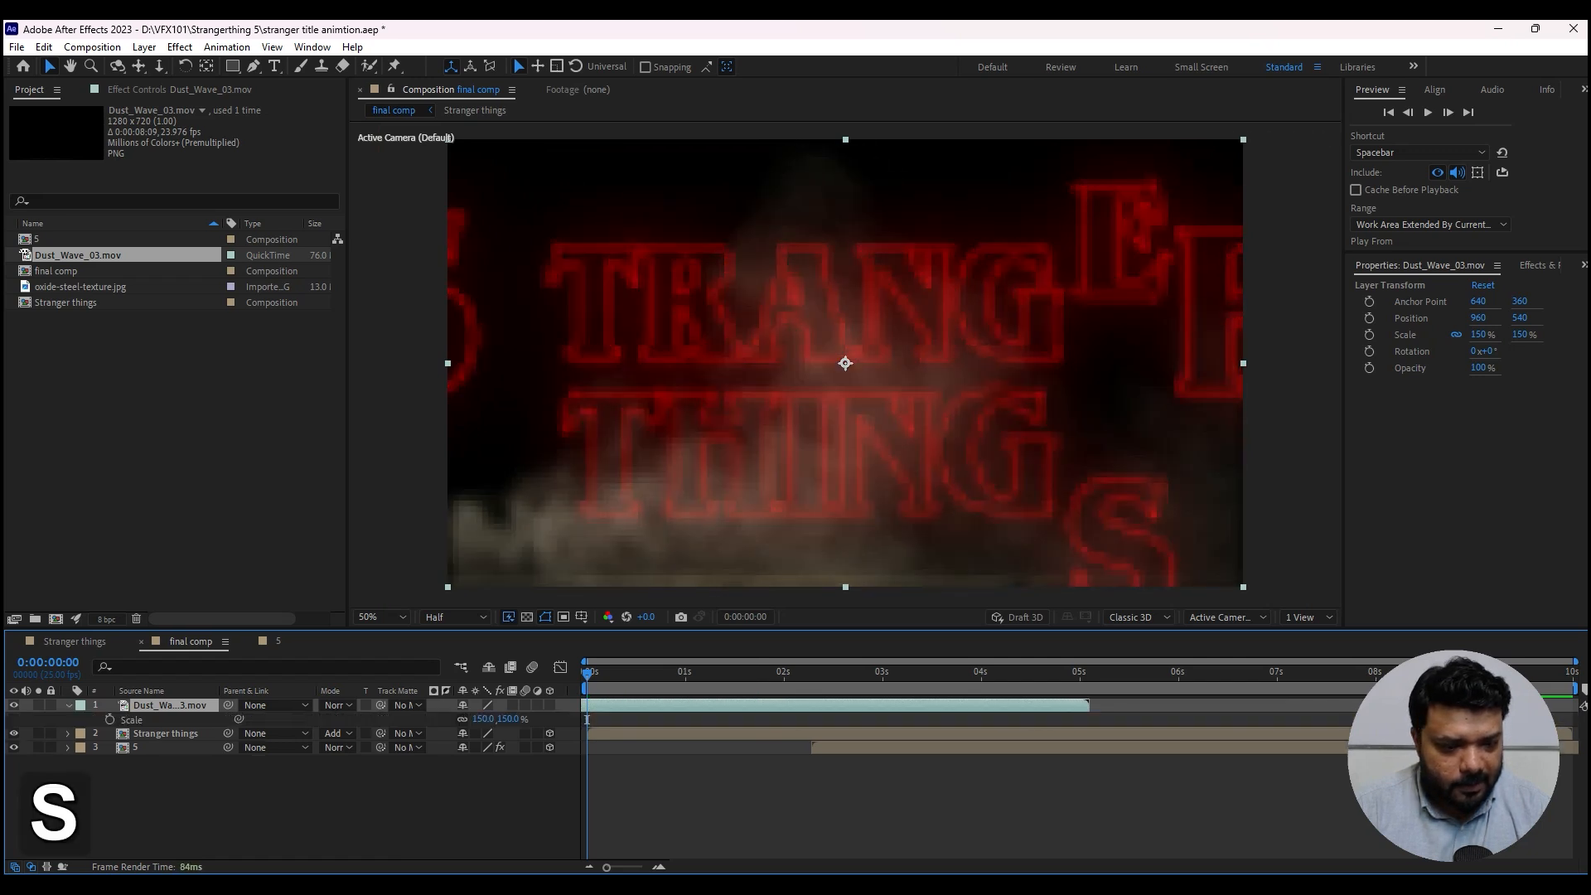
text(241)
key(Return)
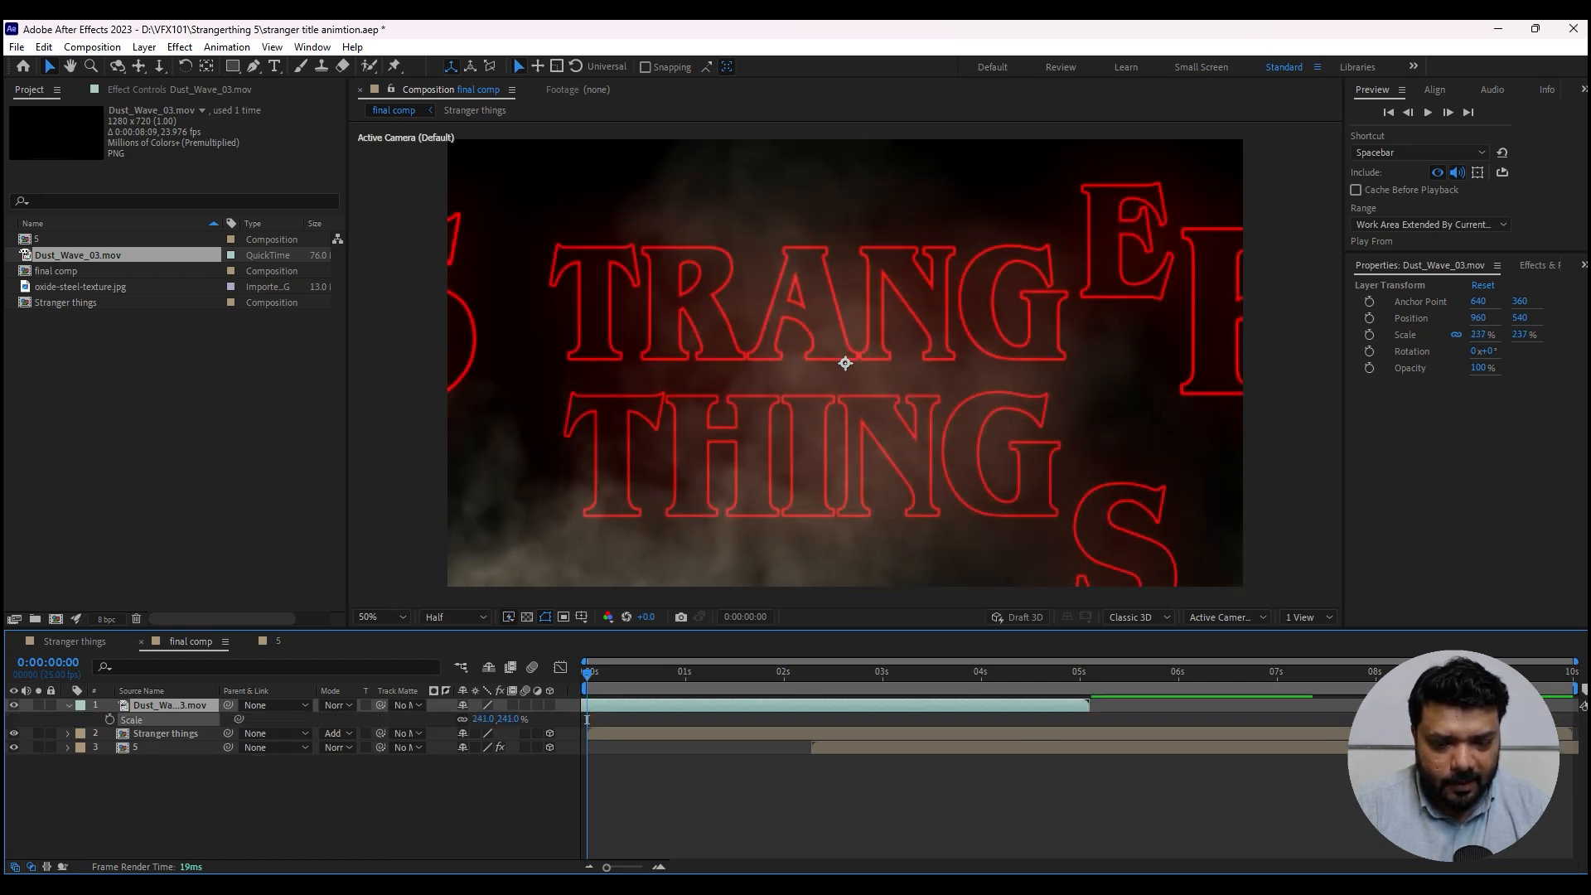
drag(734, 705, 872, 705)
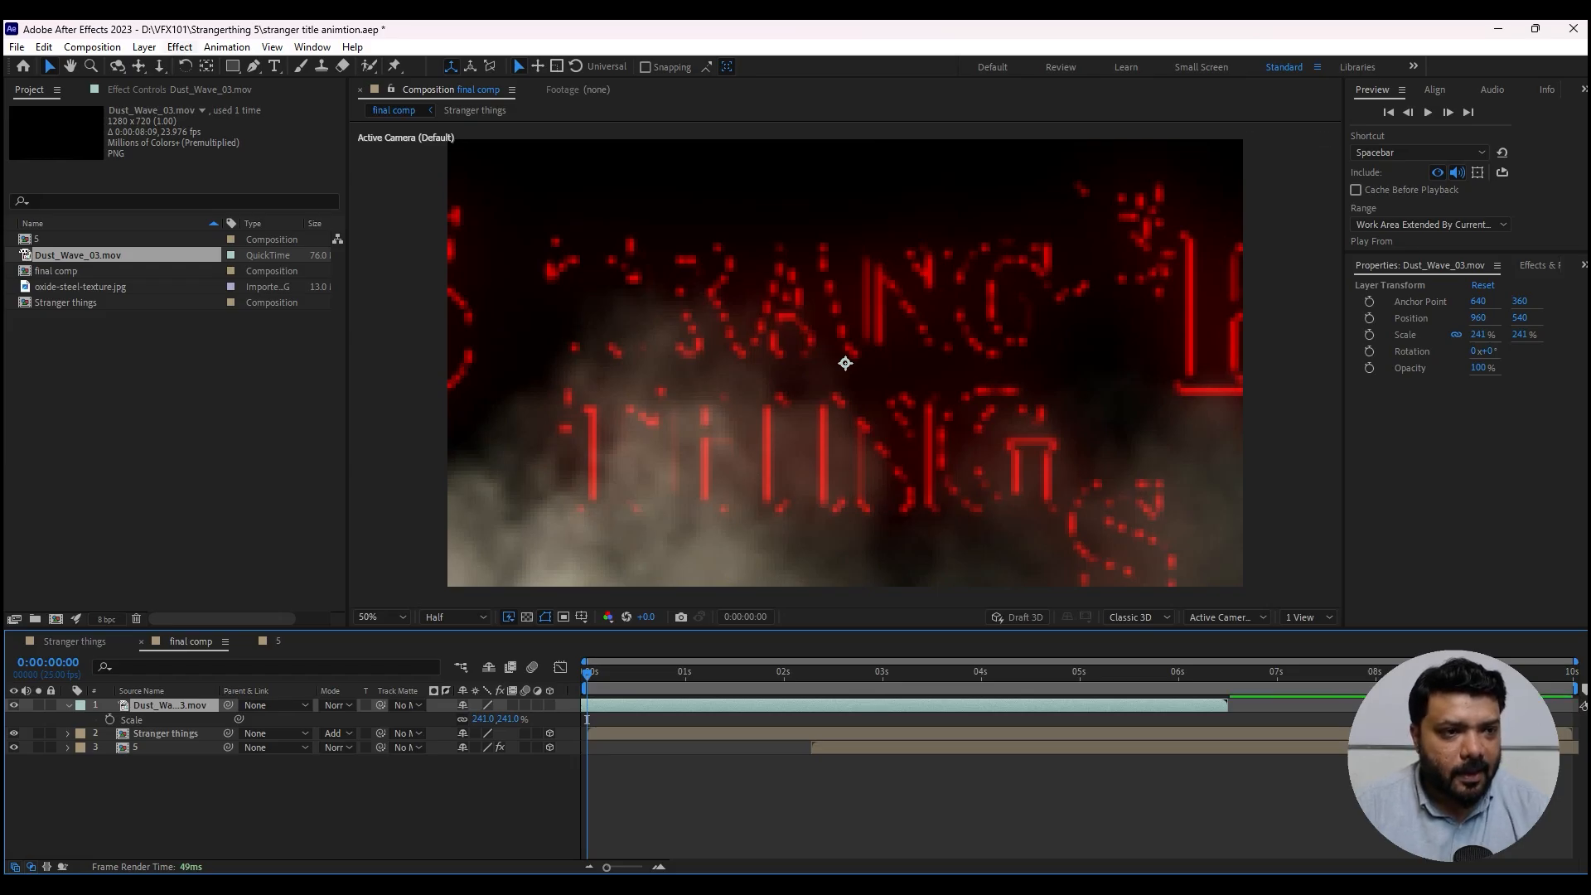
- Apply Hue/Saturation to the dust layer and colorize it with hue -4° and saturation 100
click(179, 47)
mouse_move(248, 583)
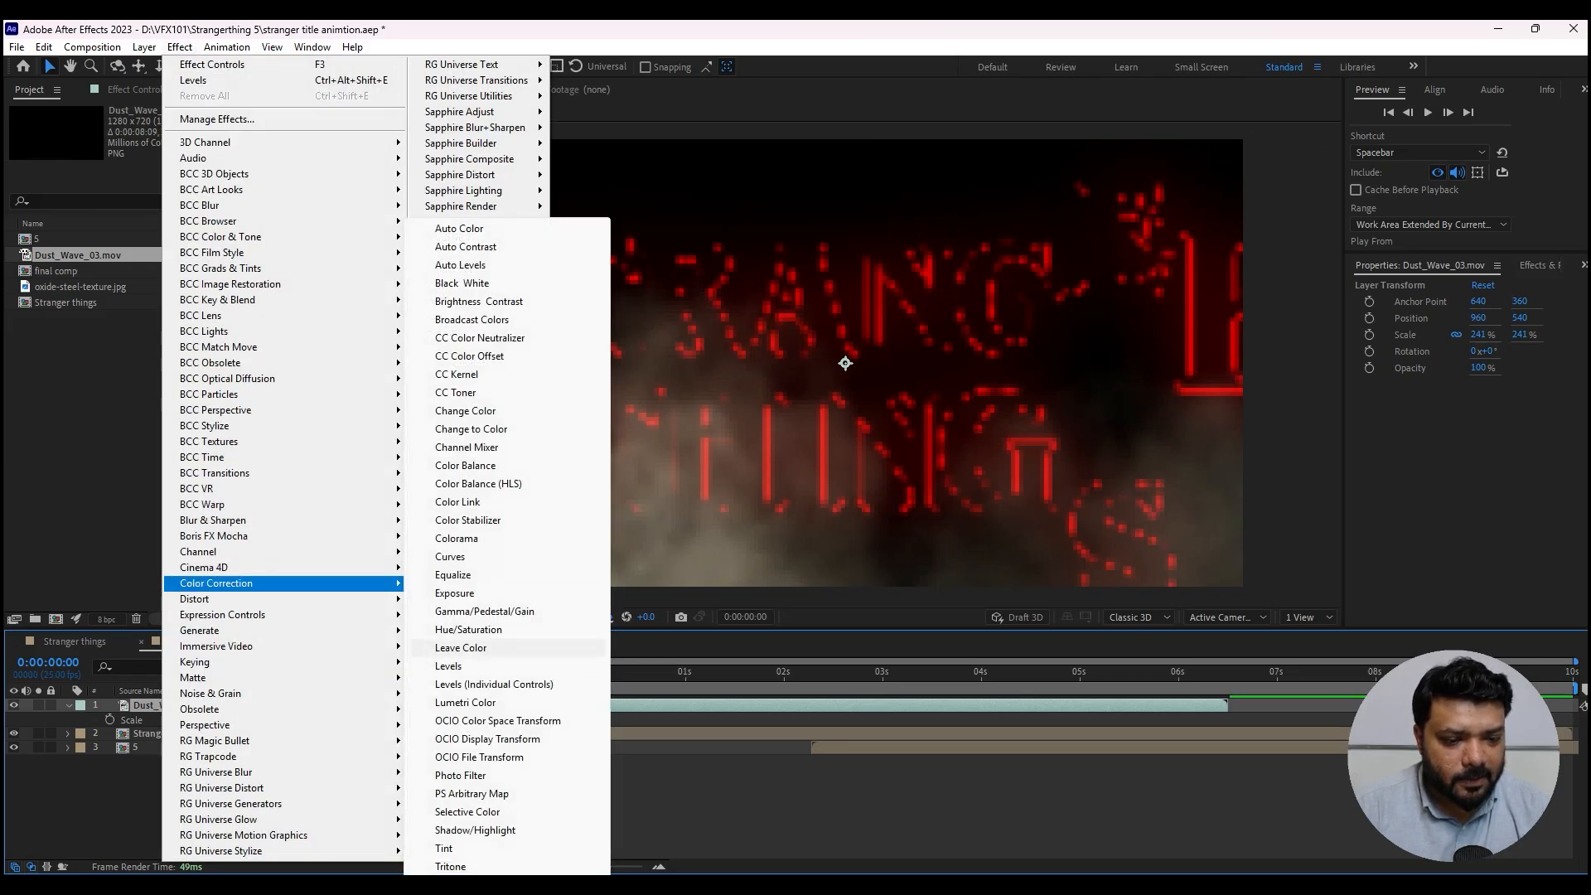
click(468, 629)
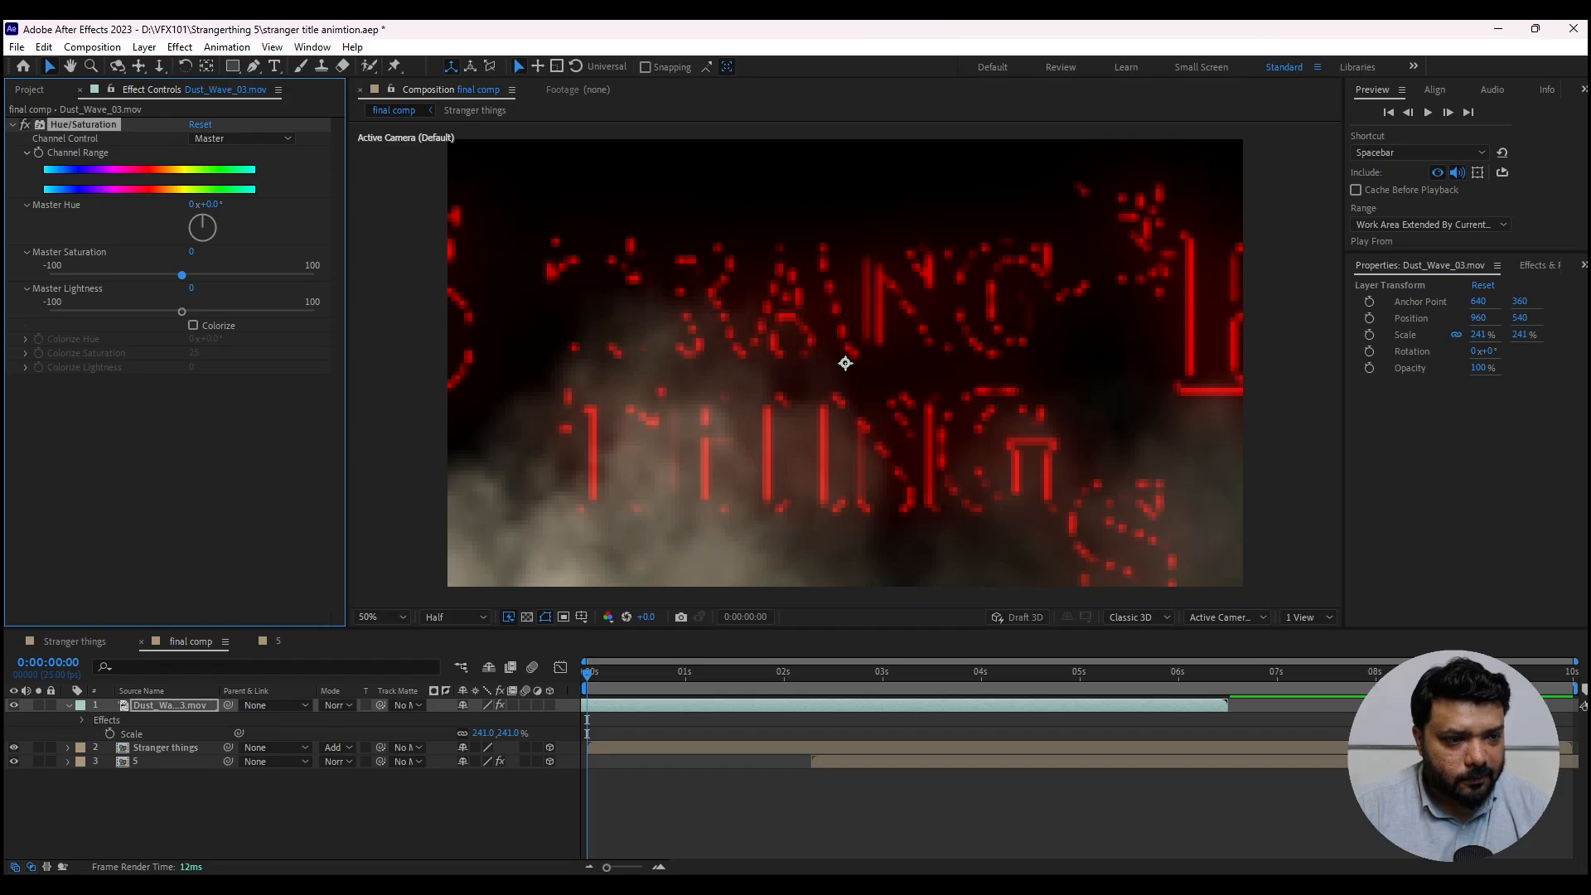
mouse_move(181, 275)
mouse_down()
mouse_move(49, 275)
mouse_move(188, 275)
mouse_up()
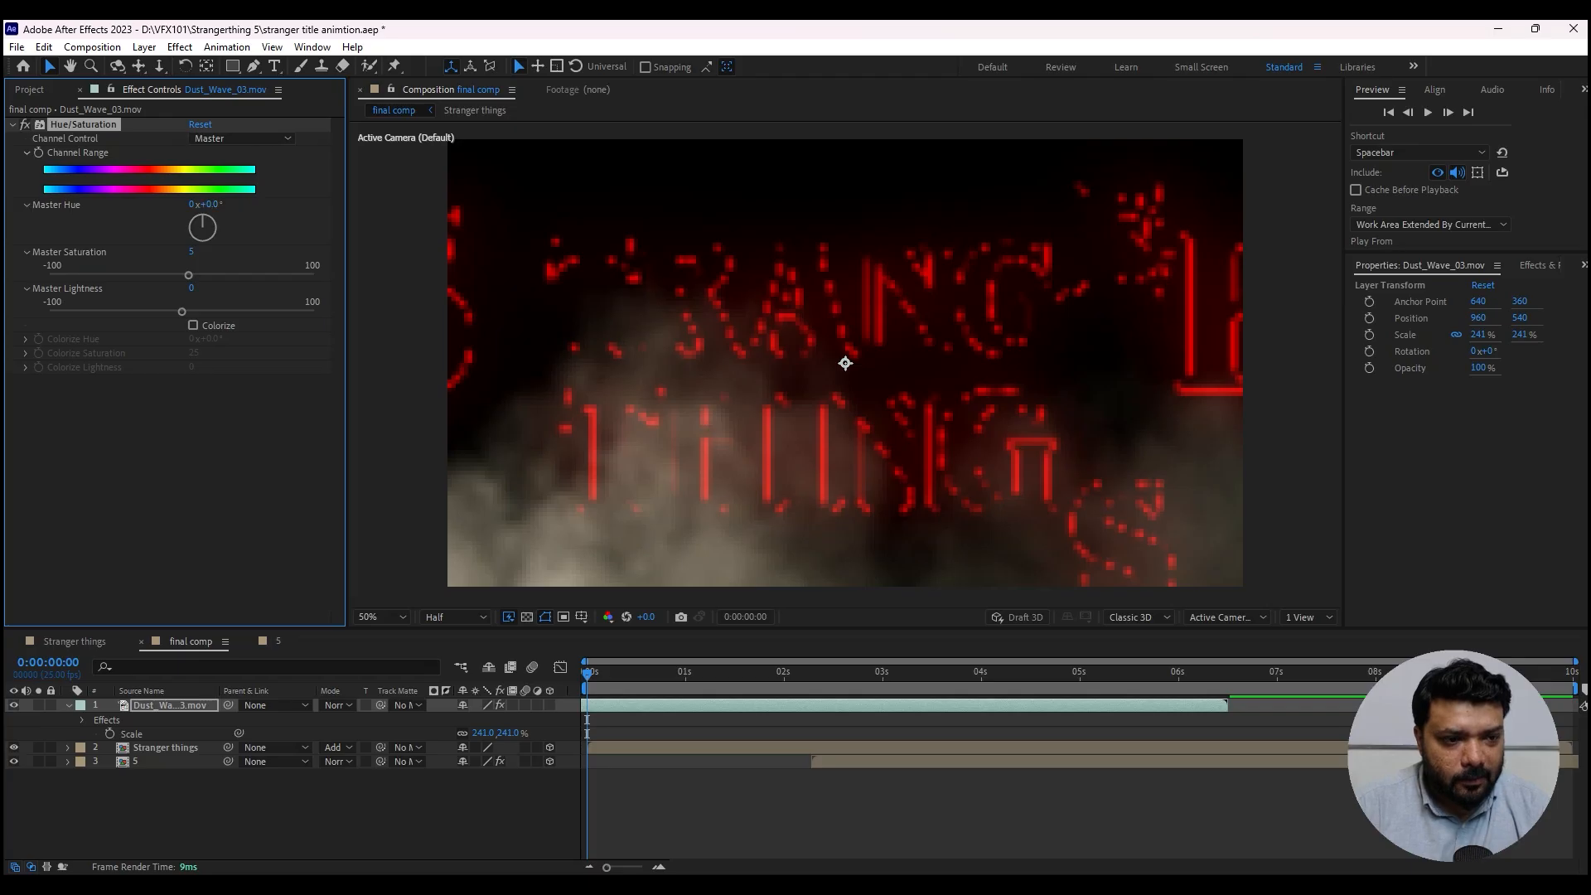
drag(208, 215, 217, 225)
click(193, 326)
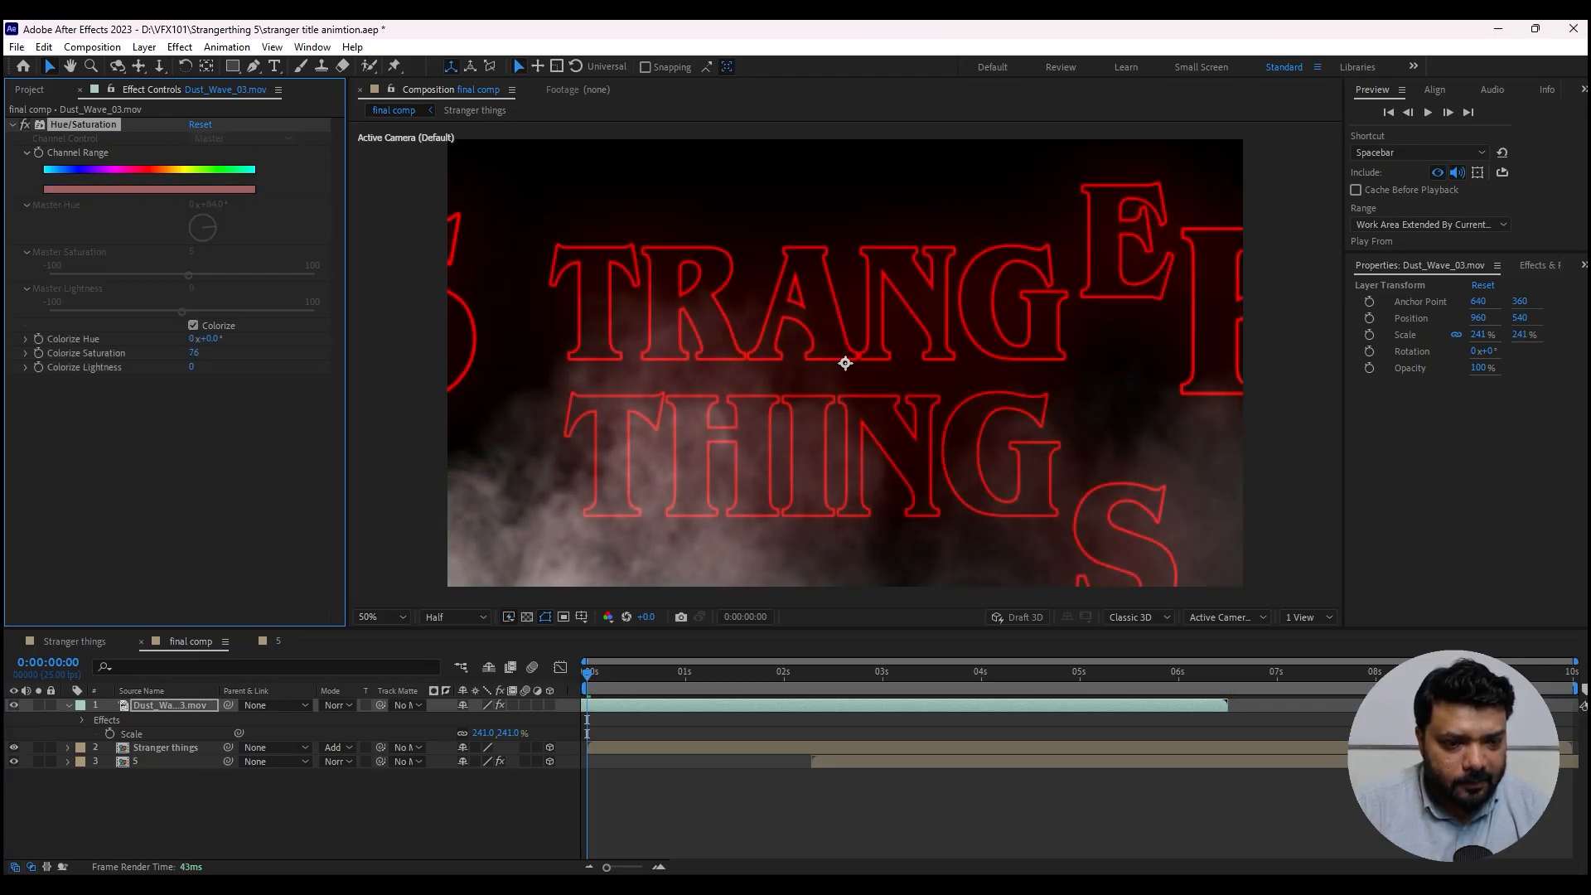
mouse_move(211, 339)
mouse_down()
mouse_move(235, 339)
mouse_move(215, 339)
mouse_up()
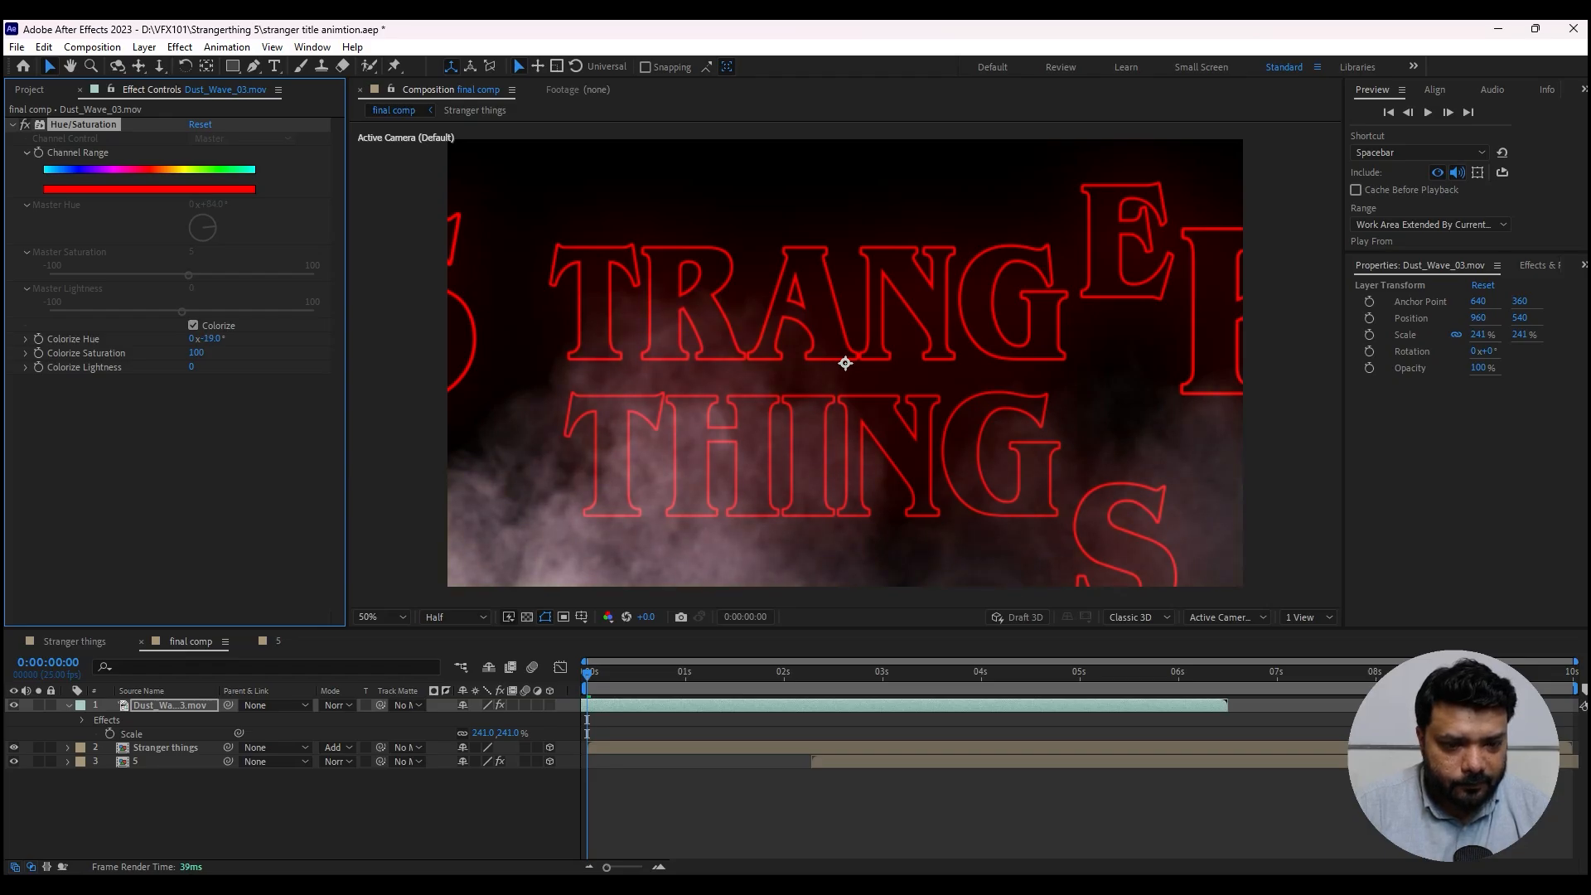
- Apply a red Fill effect at 59% opacity to the dust layer and preview the tinted smoke
click(144, 47)
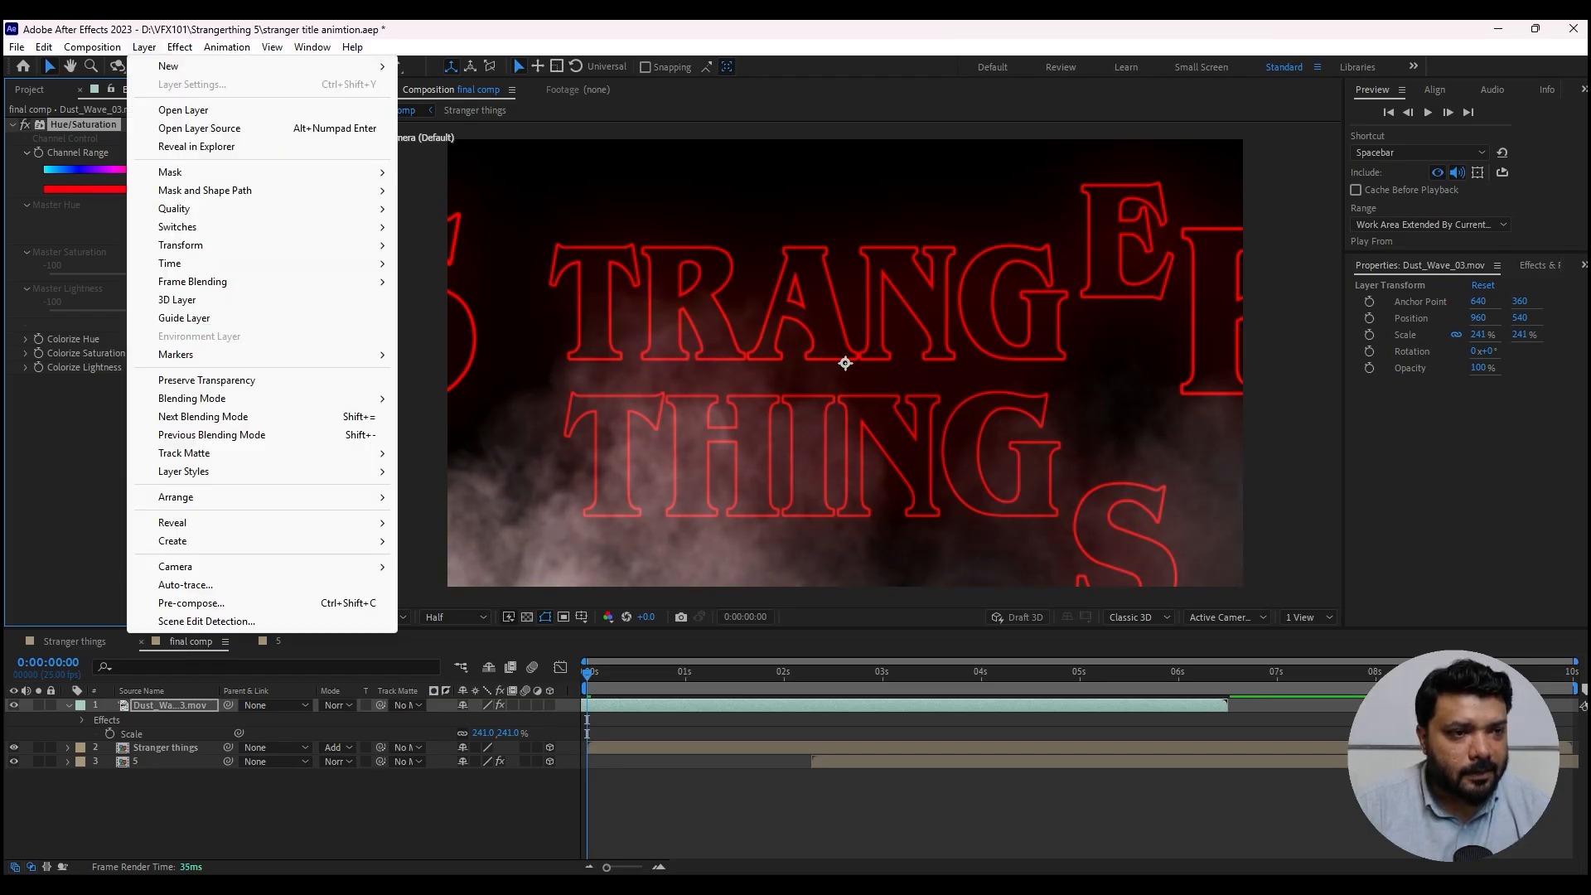
mouse_move(179, 48)
mouse_move(205, 568)
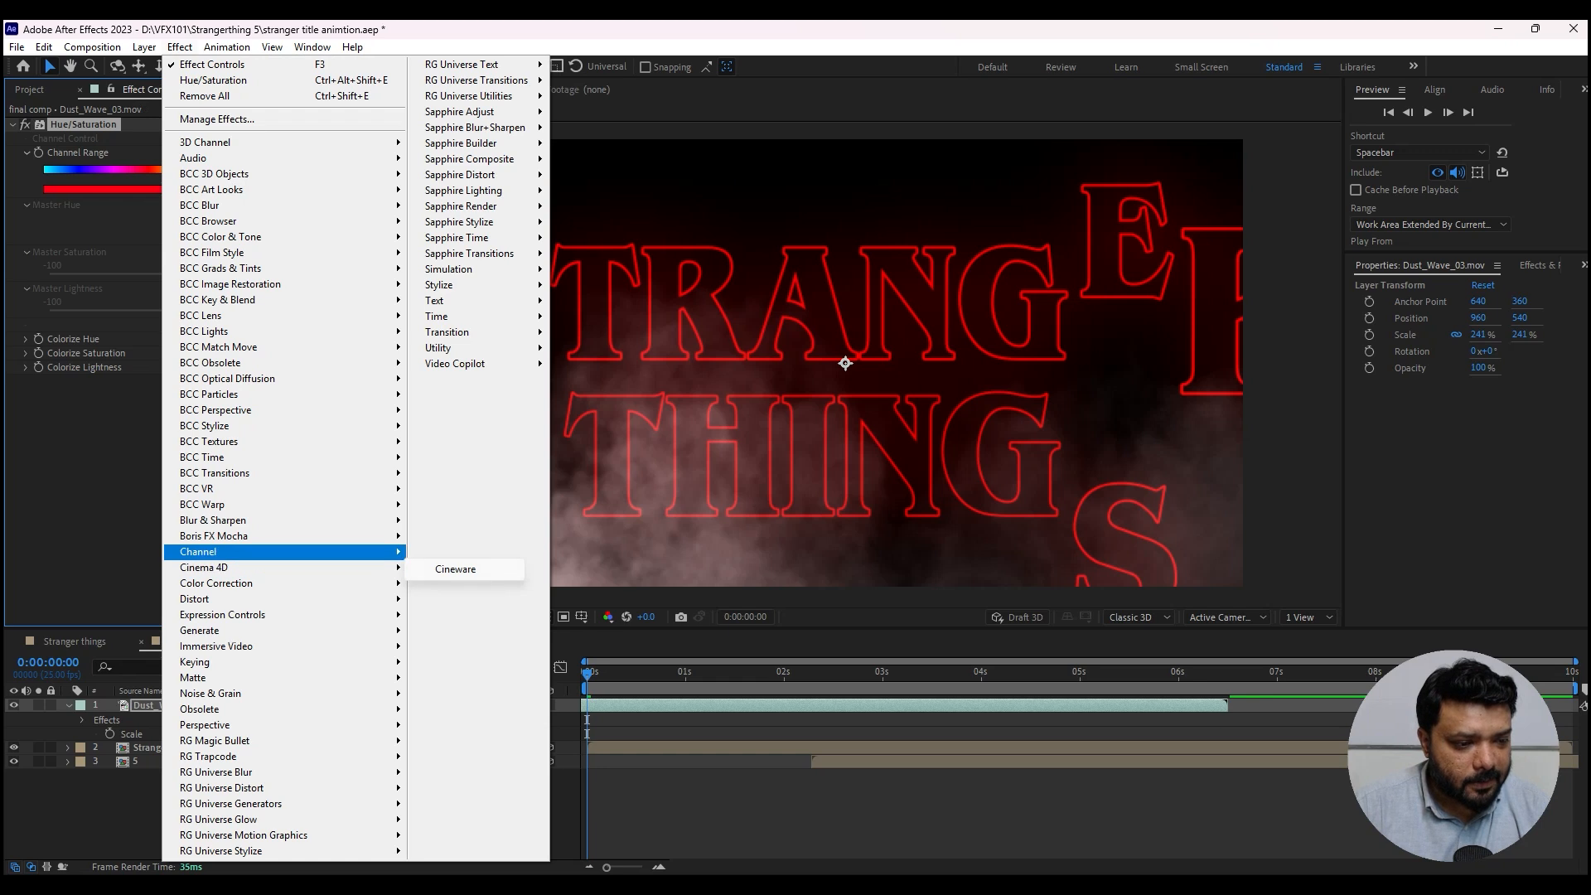
mouse_move(215, 630)
click(448, 447)
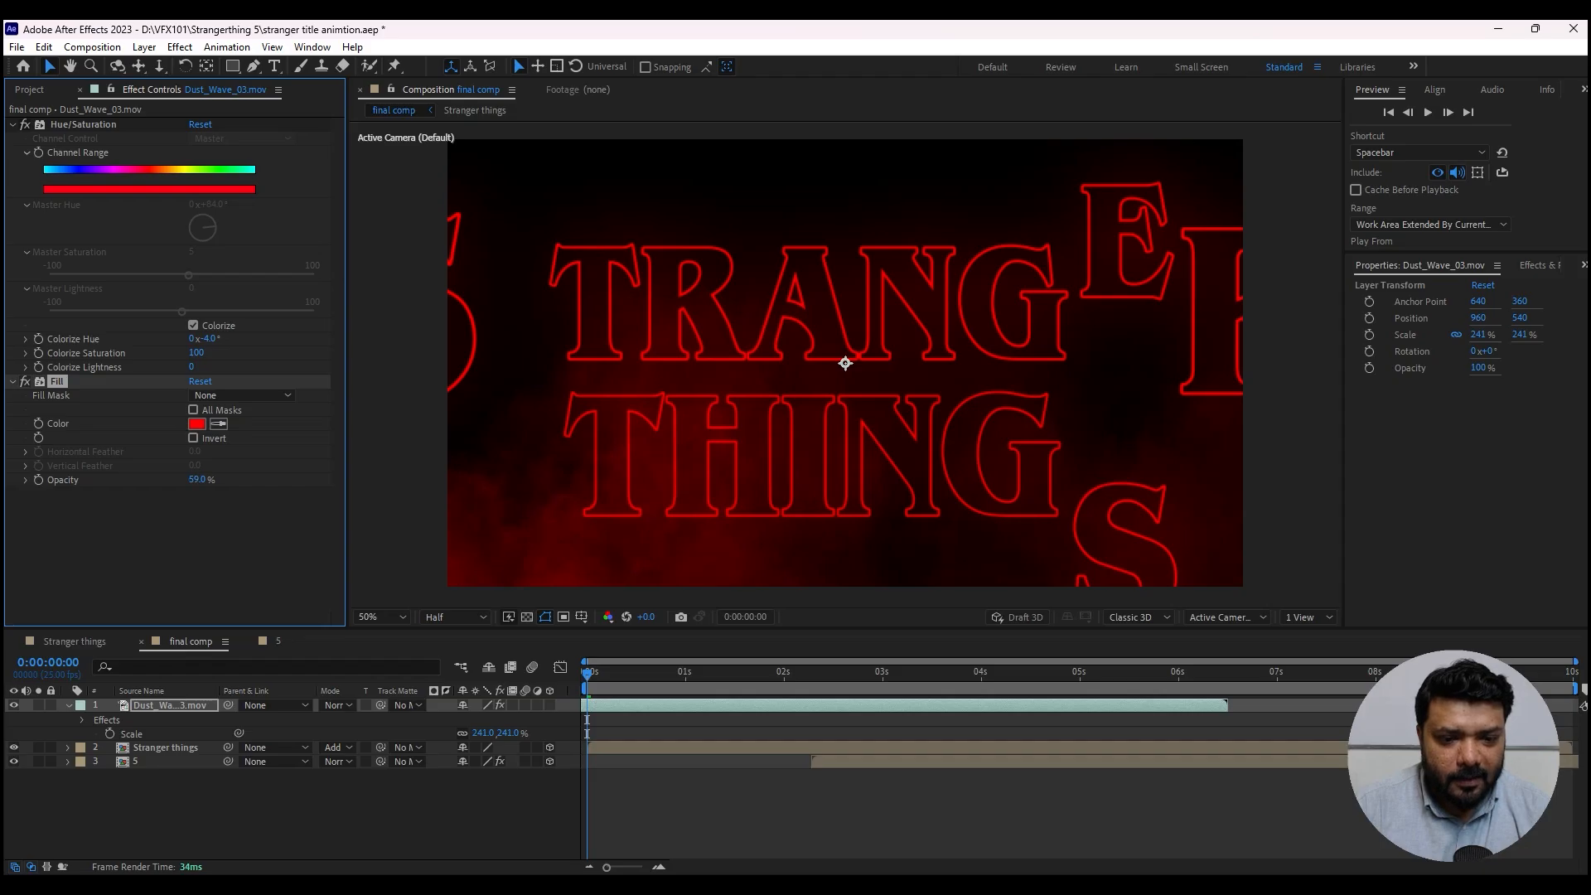
key(space)
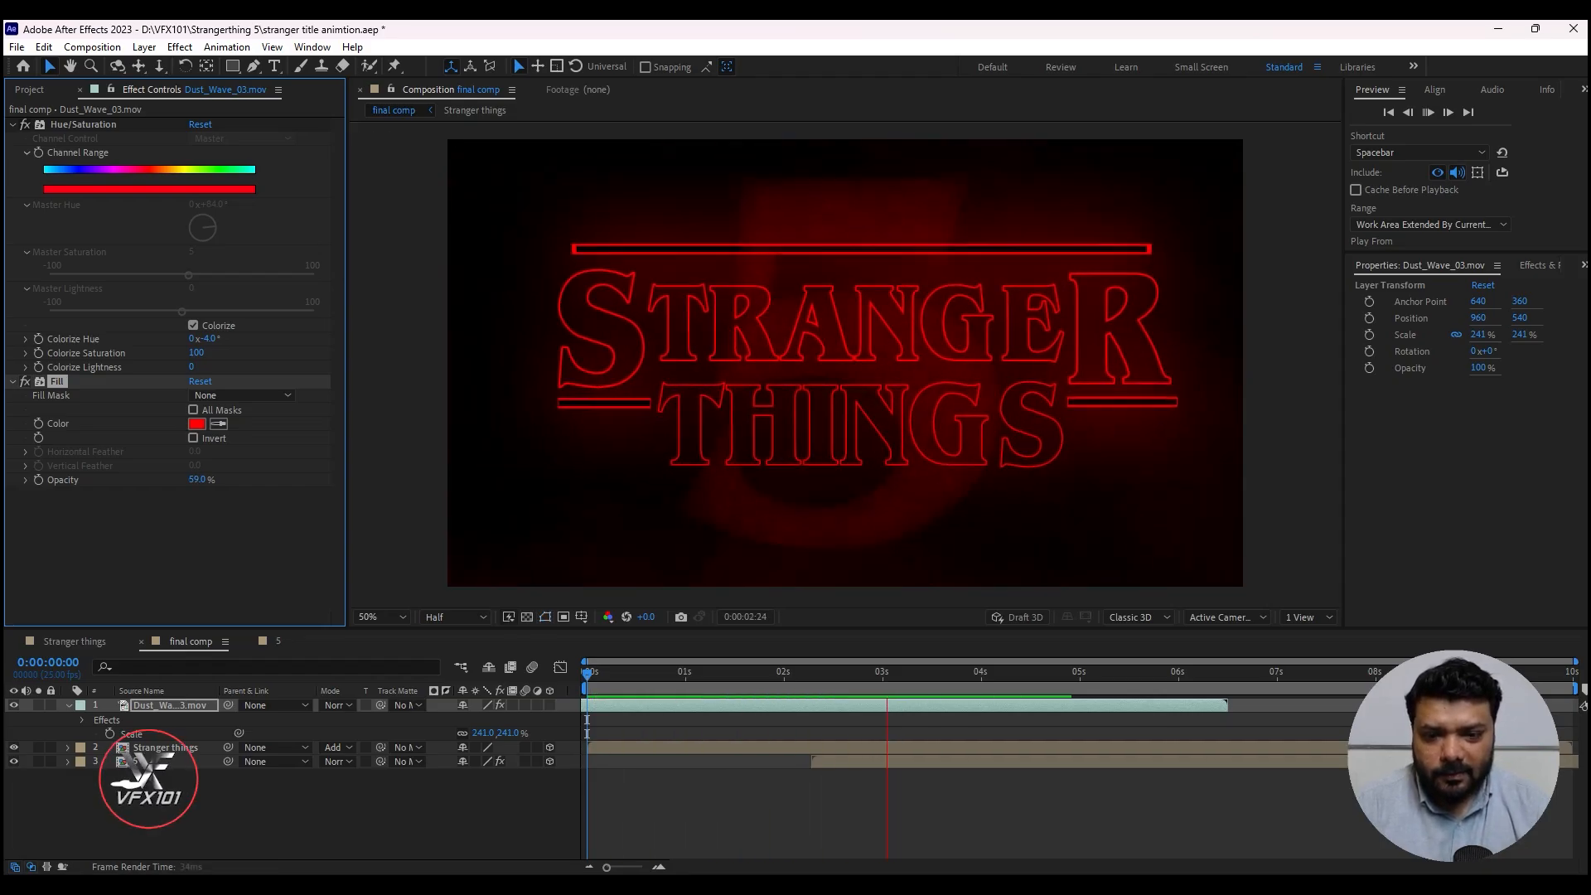
key(space)
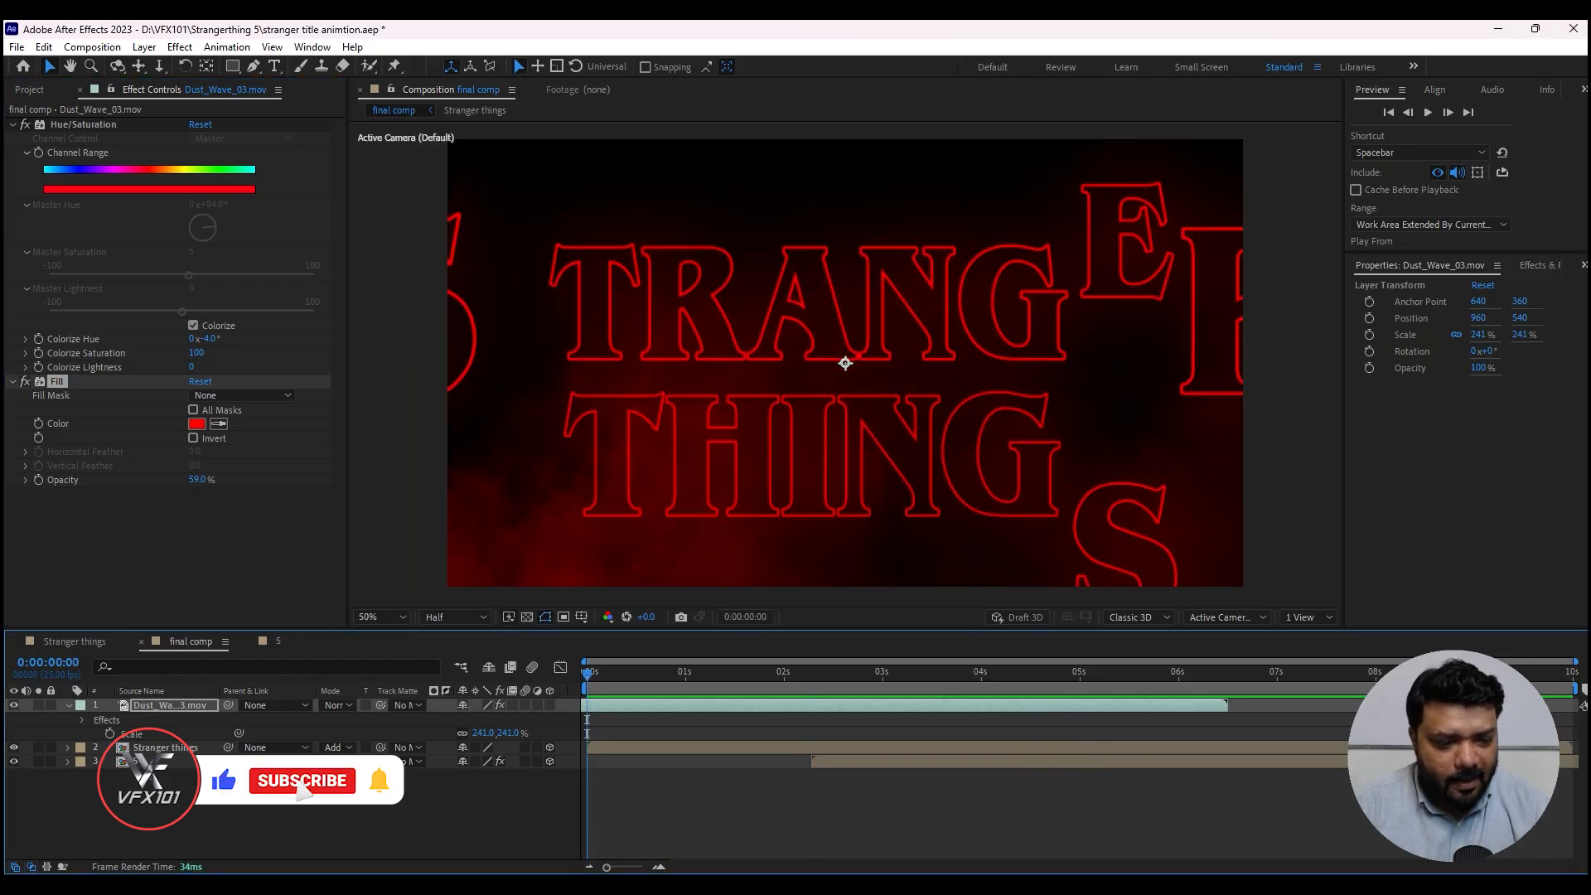
- Duplicate the tinted dust layer, keeping only one extra copy above the original
key(u)
key(ctrl+d)
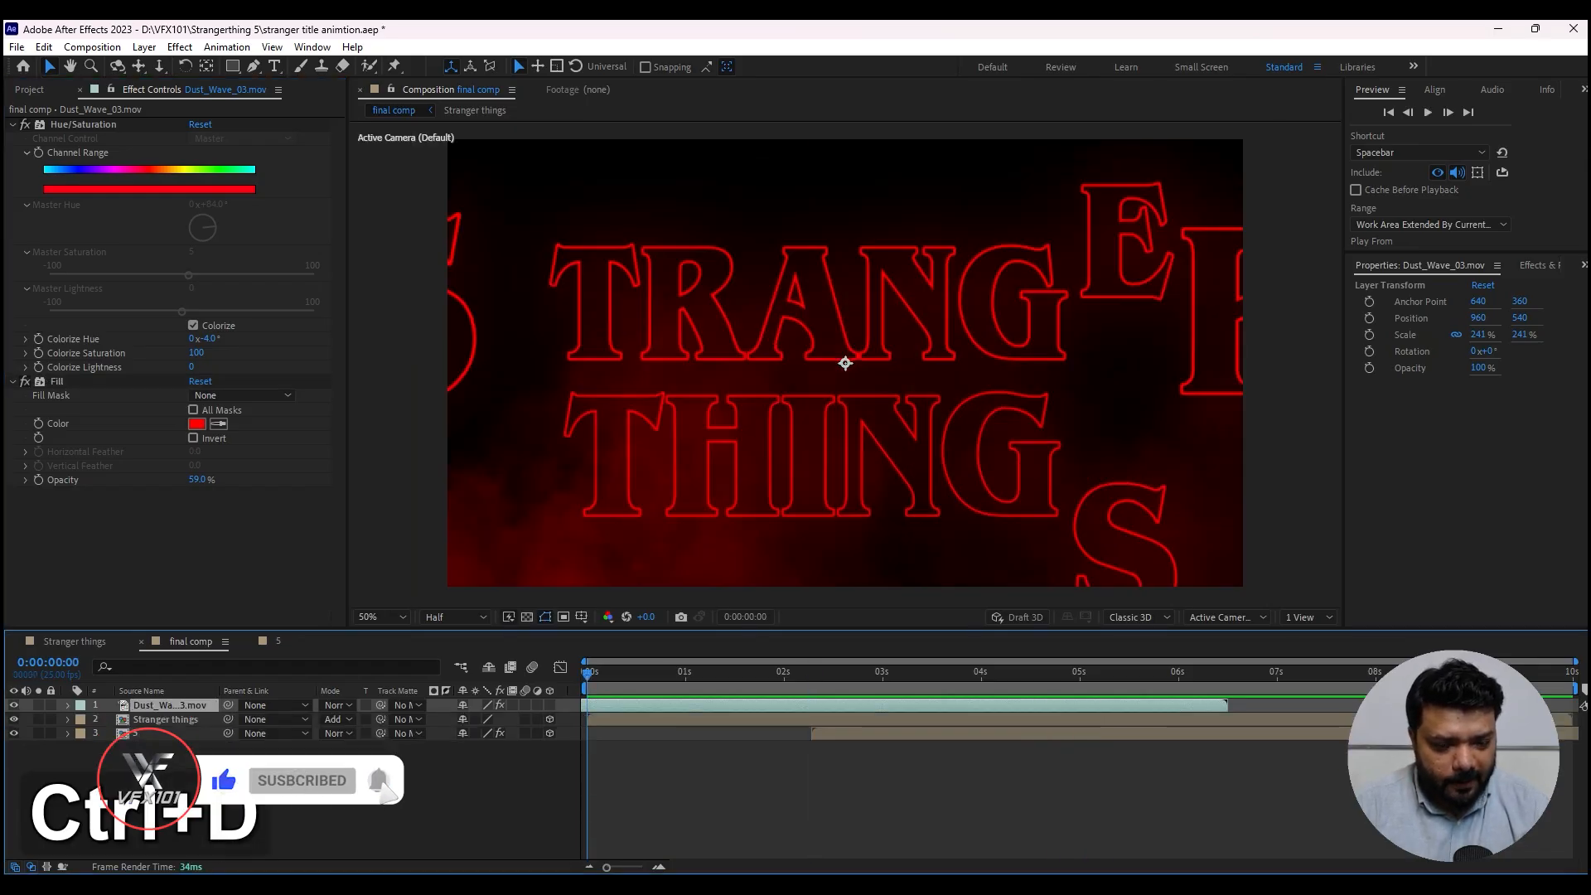
key(ctrl+shift+d)
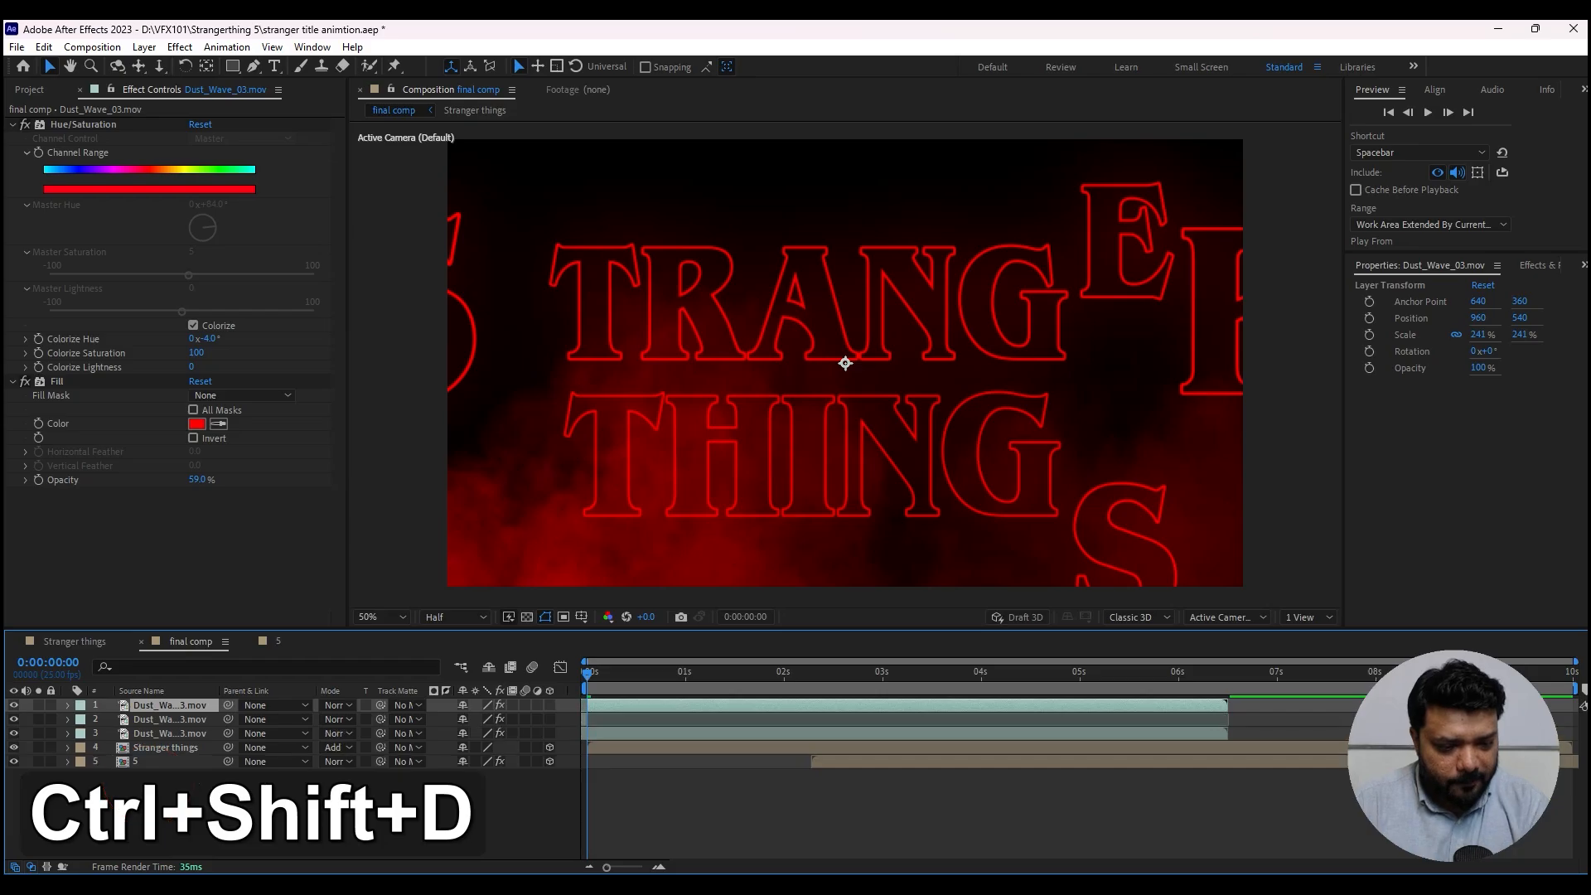
key(Delete)
click(843, 360)
- Keyframe the dust copy's opacity from 0% to 100% over about 1.7 seconds and shift the layer to start at about 4 seconds
key(t)
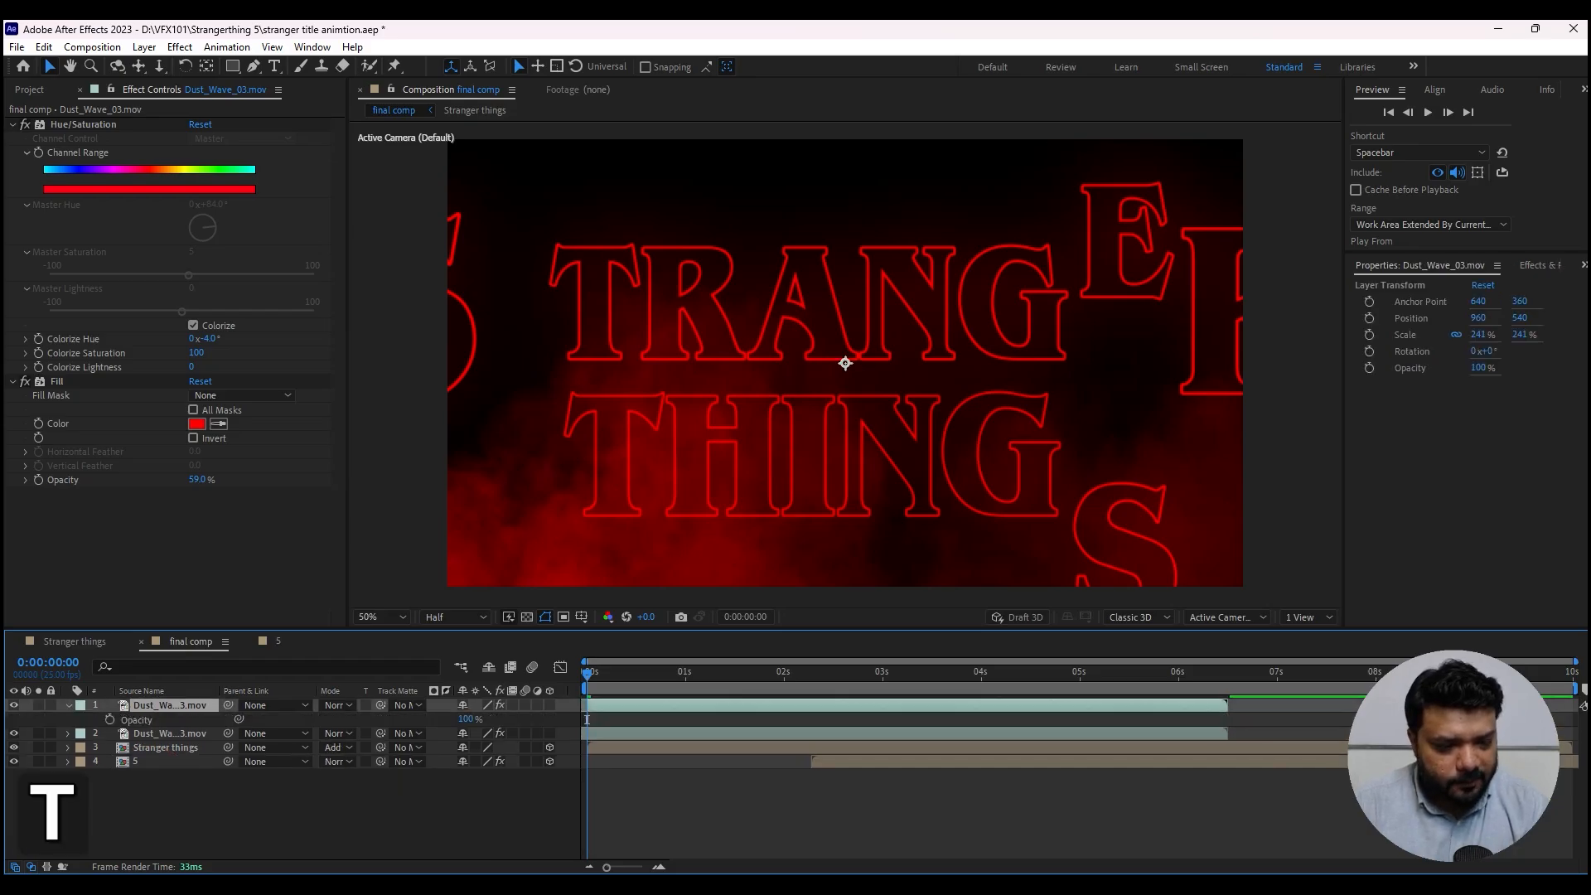
click(109, 719)
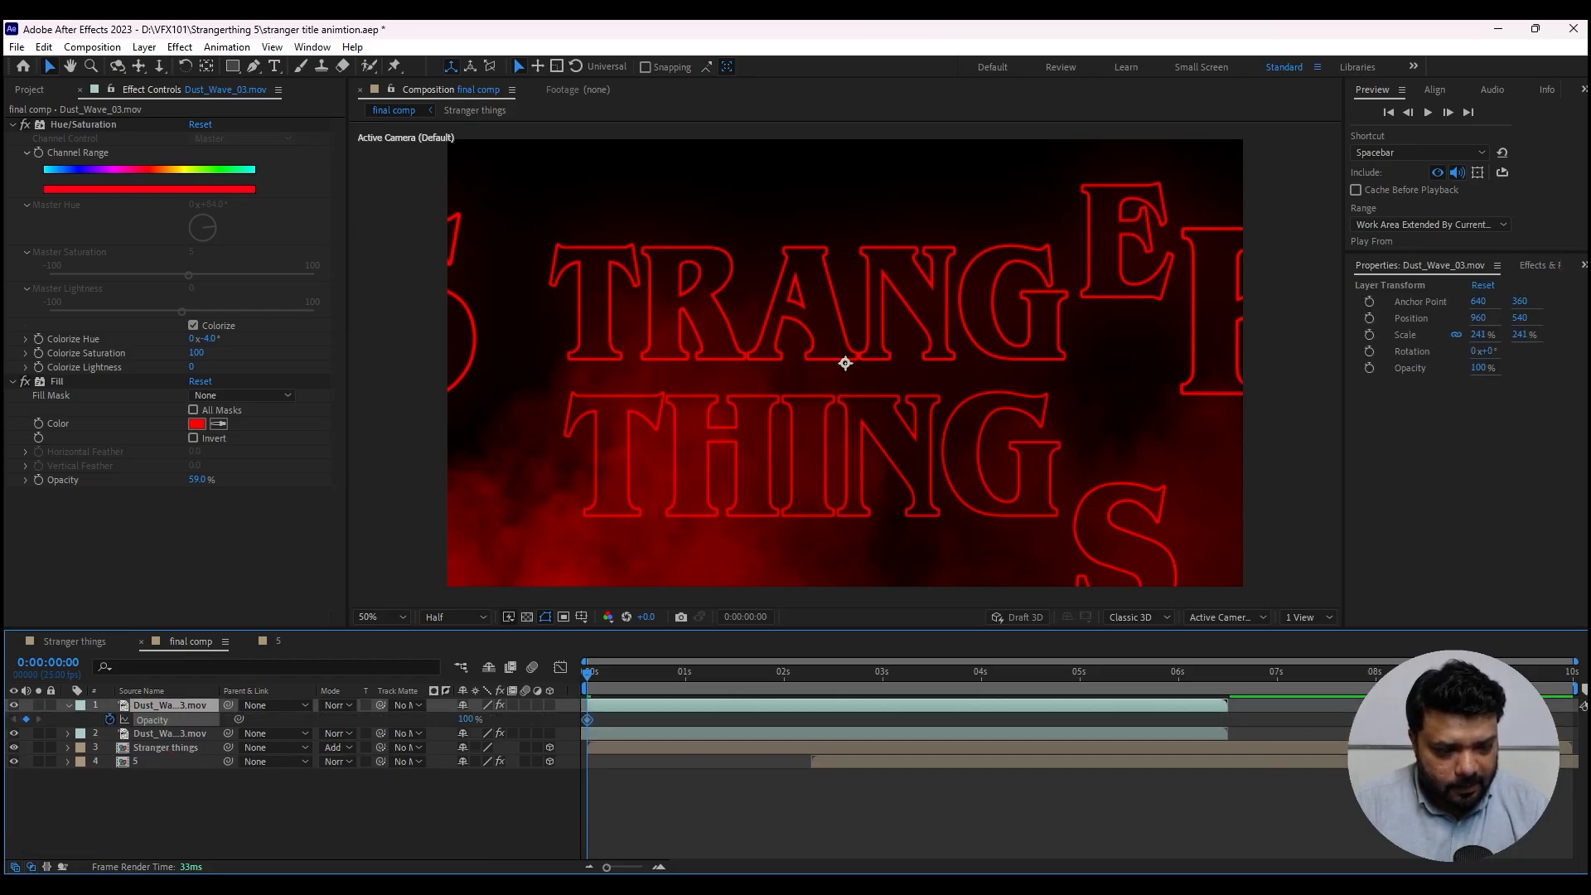
drag(457, 719, 381, 719)
drag(674, 674, 756, 674)
drag(461, 719, 547, 719)
drag(817, 705, 1146, 705)
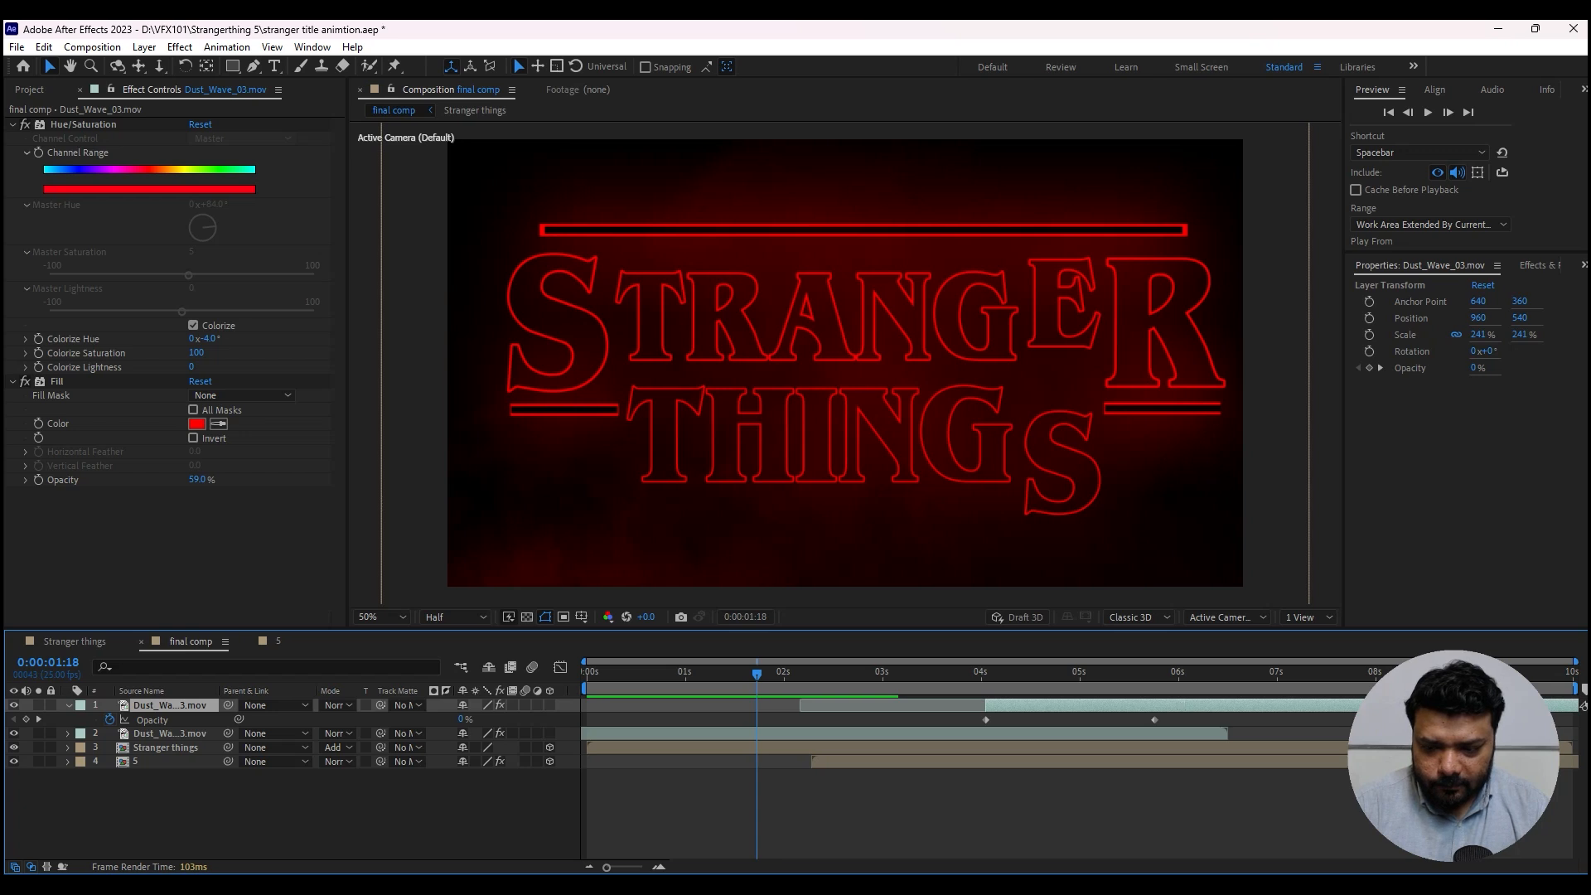
- Fade the original dust layer's opacity from 100% at 0:00:04:17 to 0% at 0:00:06:12 and preview the crossfade
click(1048, 673)
click(1048, 734)
key(t)
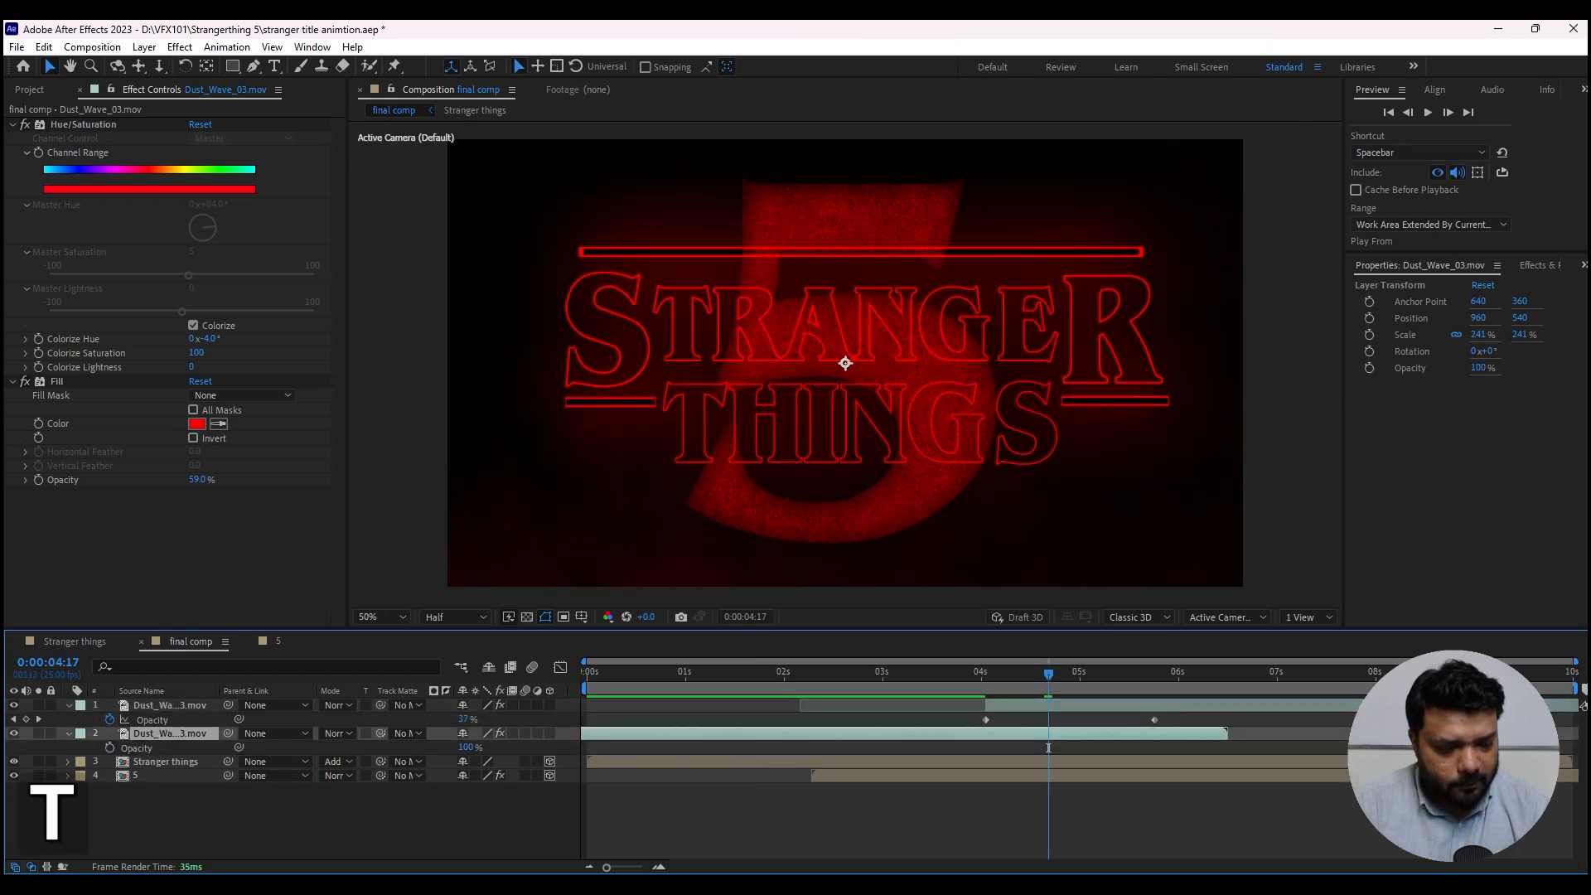
click(109, 747)
key(o)
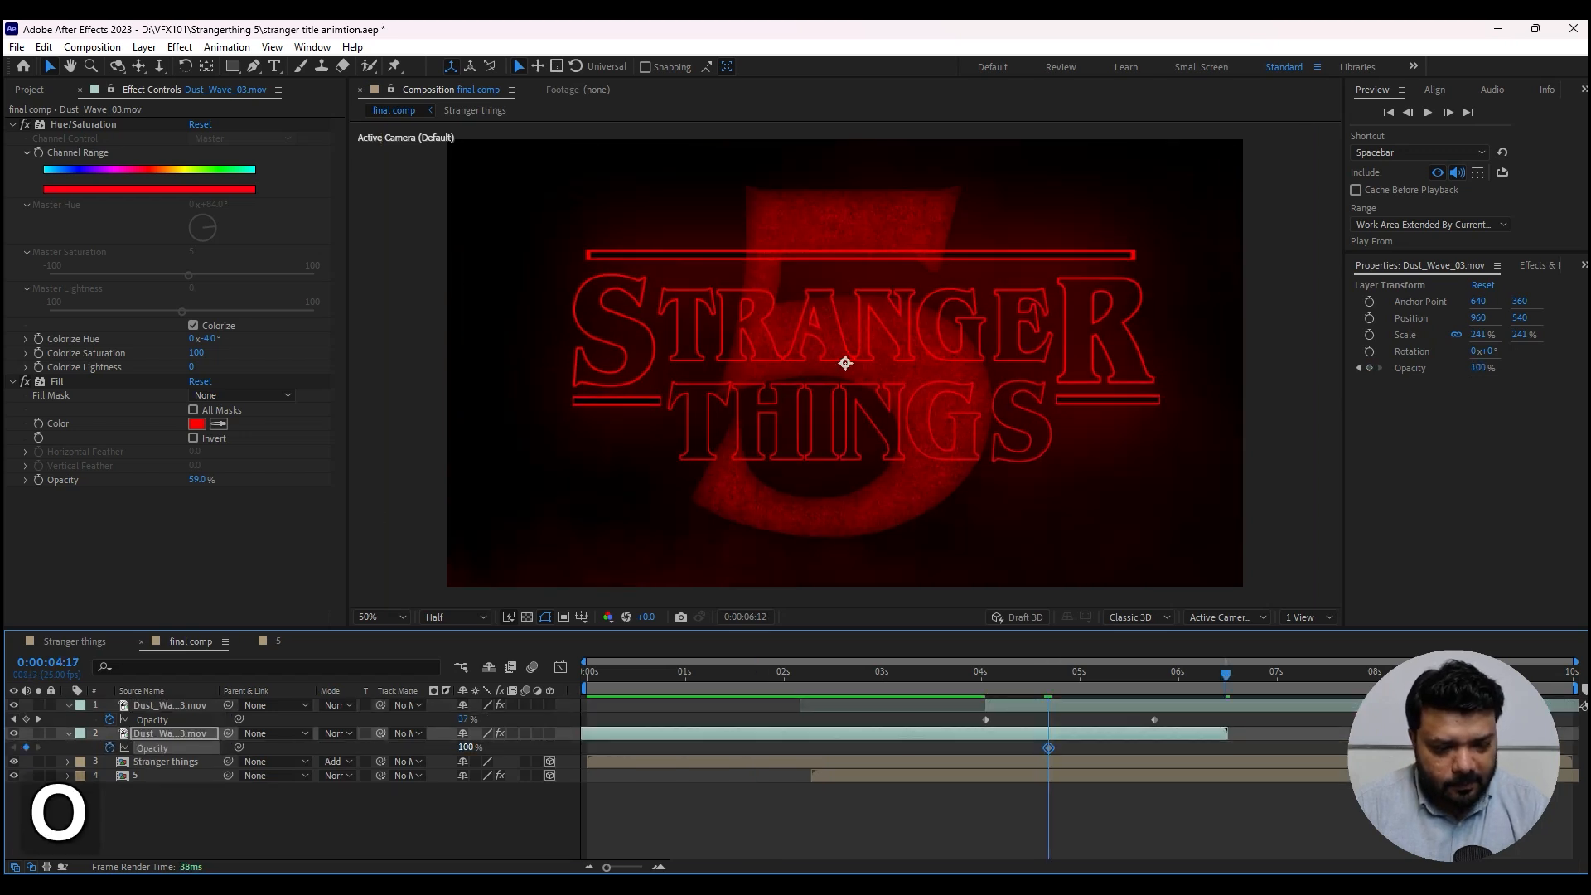
drag(466, 747, 377, 747)
key(space)
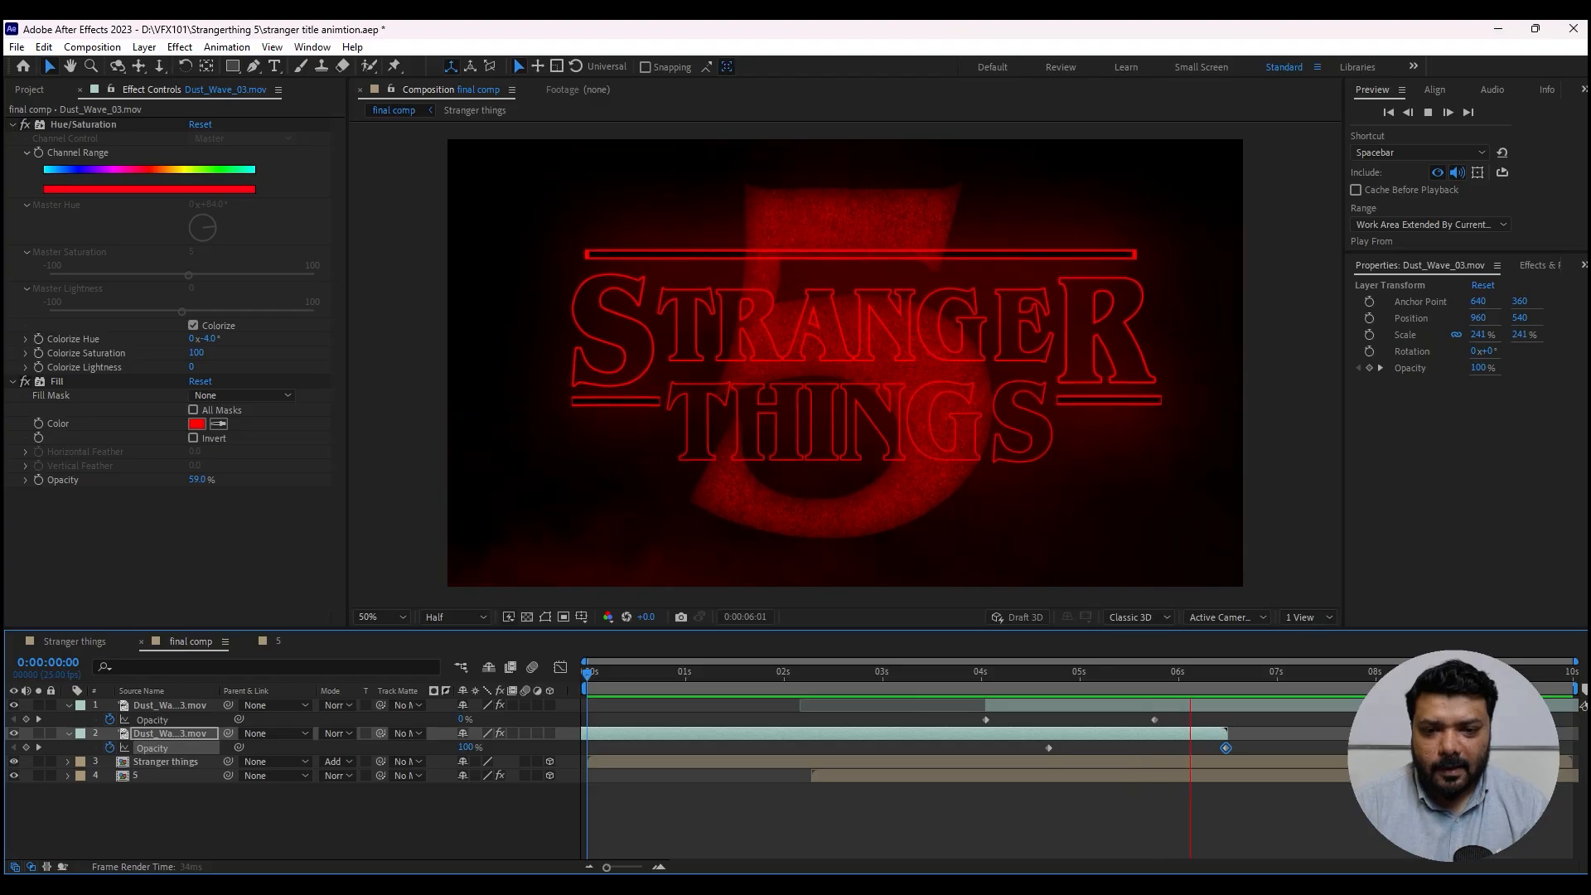
- Duplicate each of the two dust layers once, preview the denser smoke, and collapse the layers' opacity properties
key(space)
key(ctrl+d)
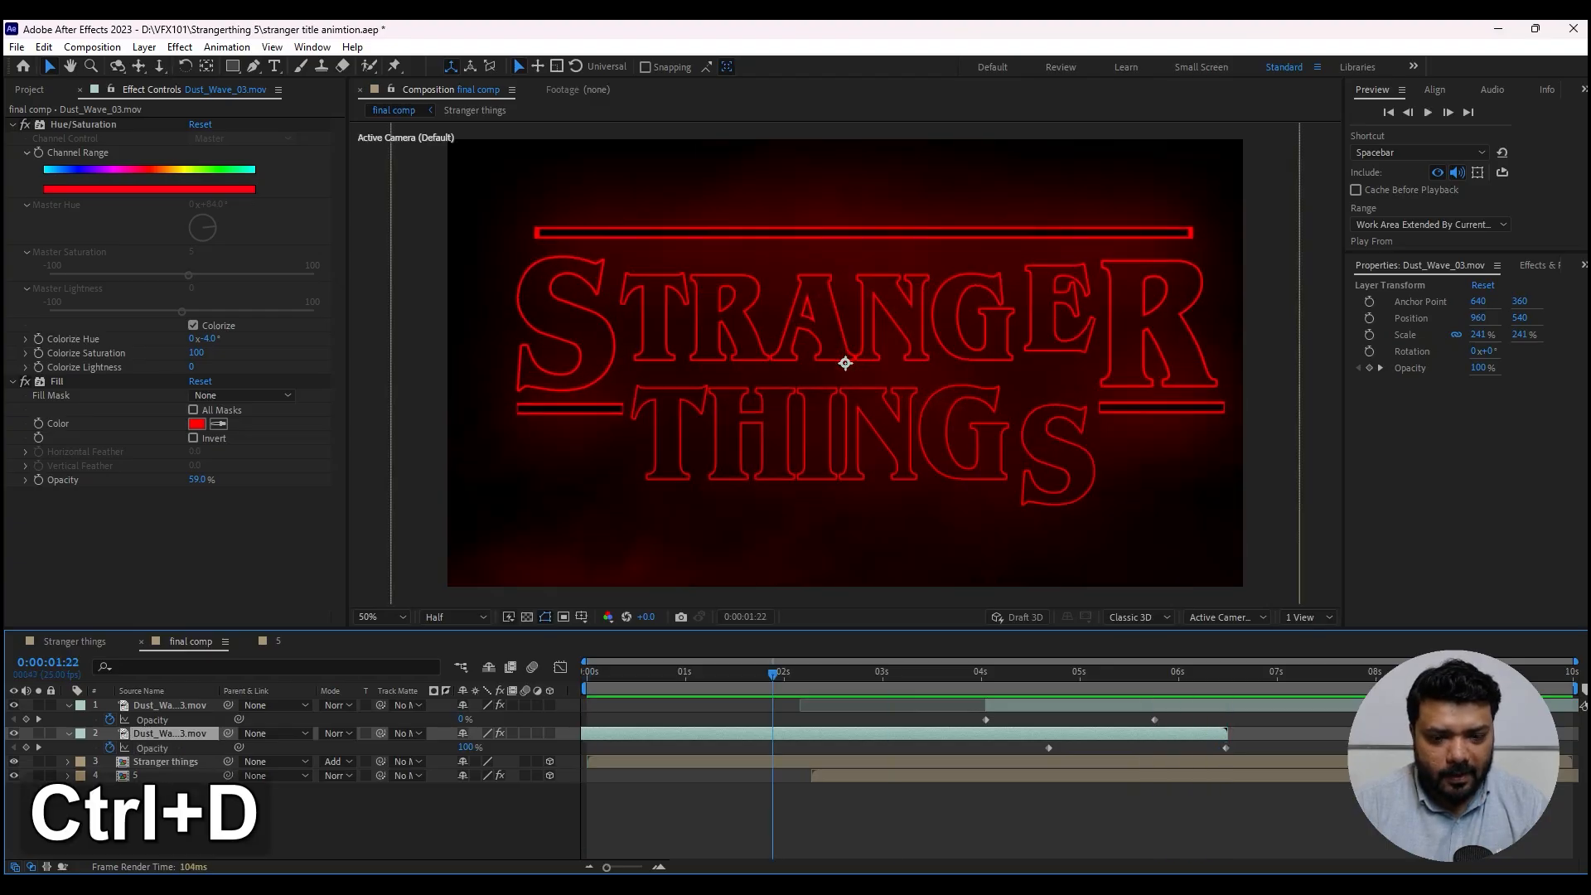
key(ctrl+d)
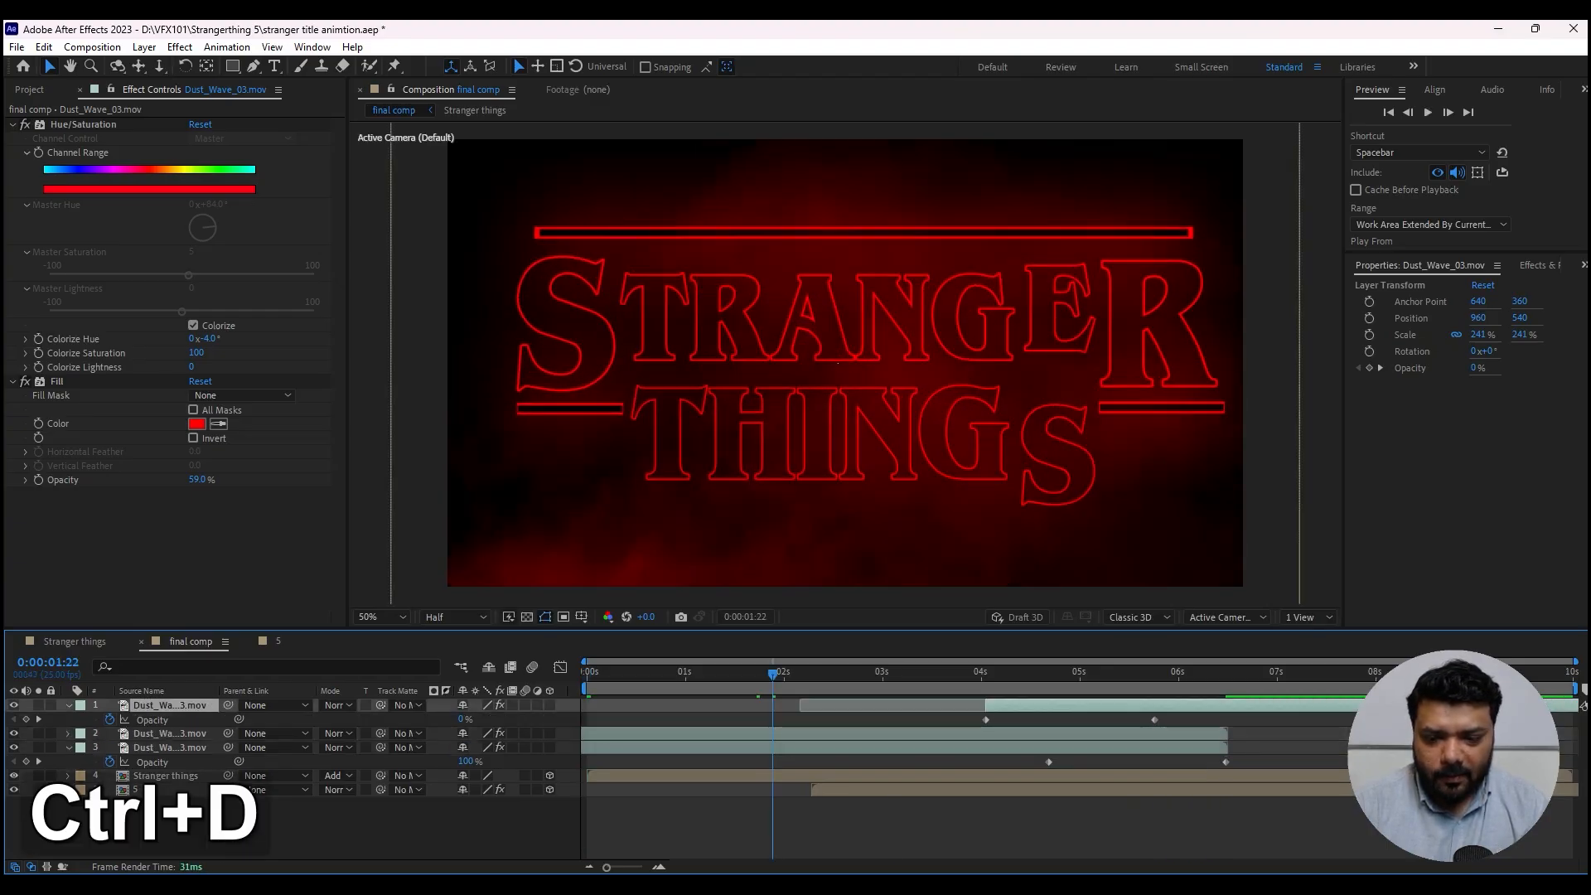
key(space)
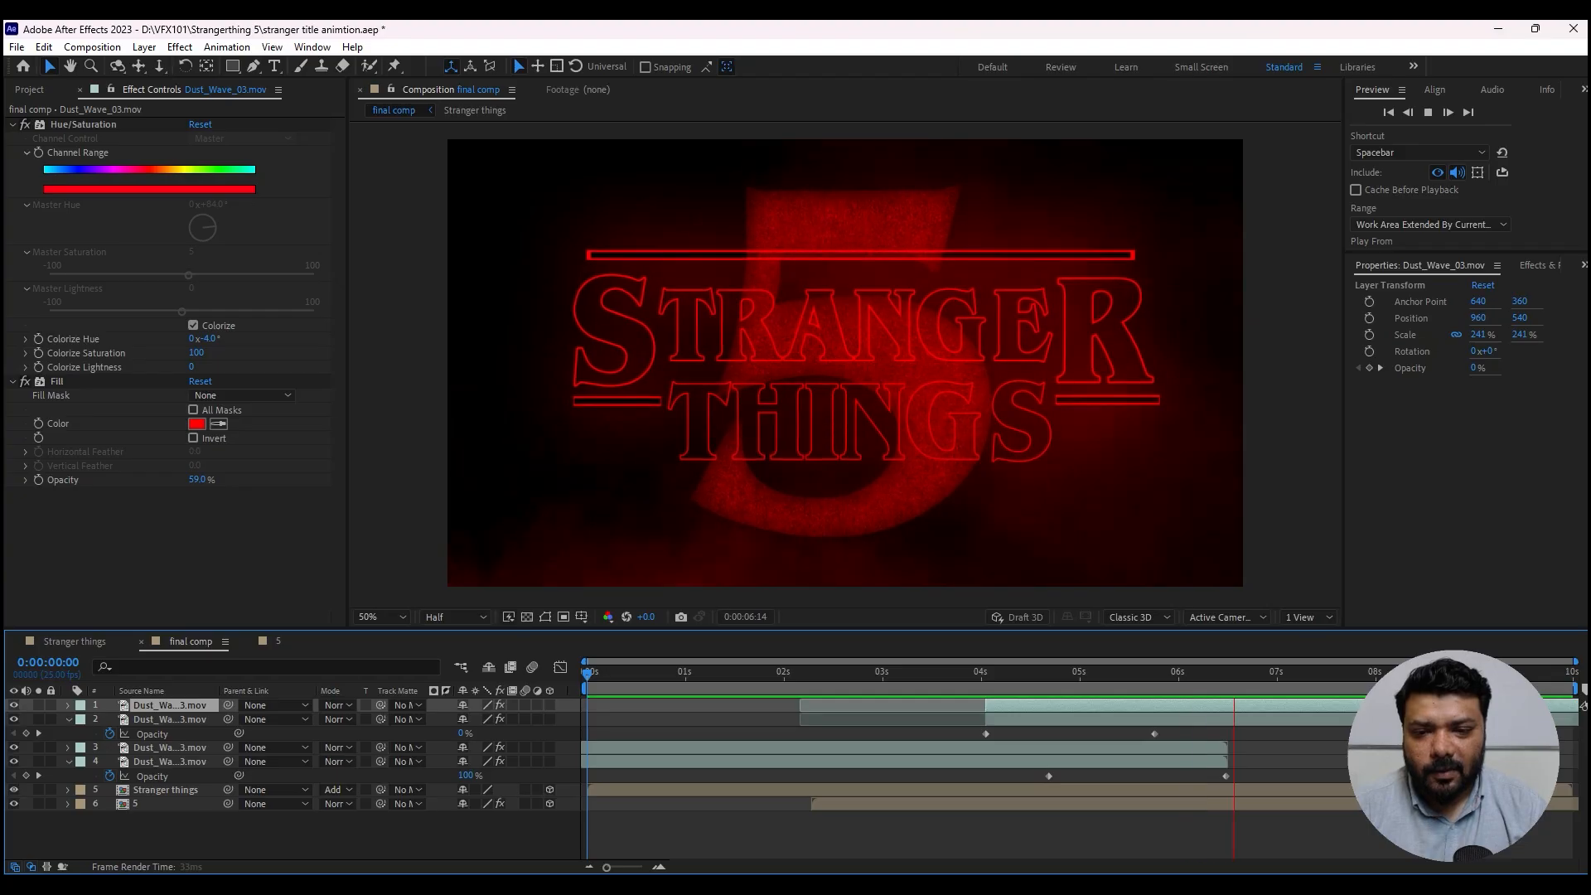
key(space)
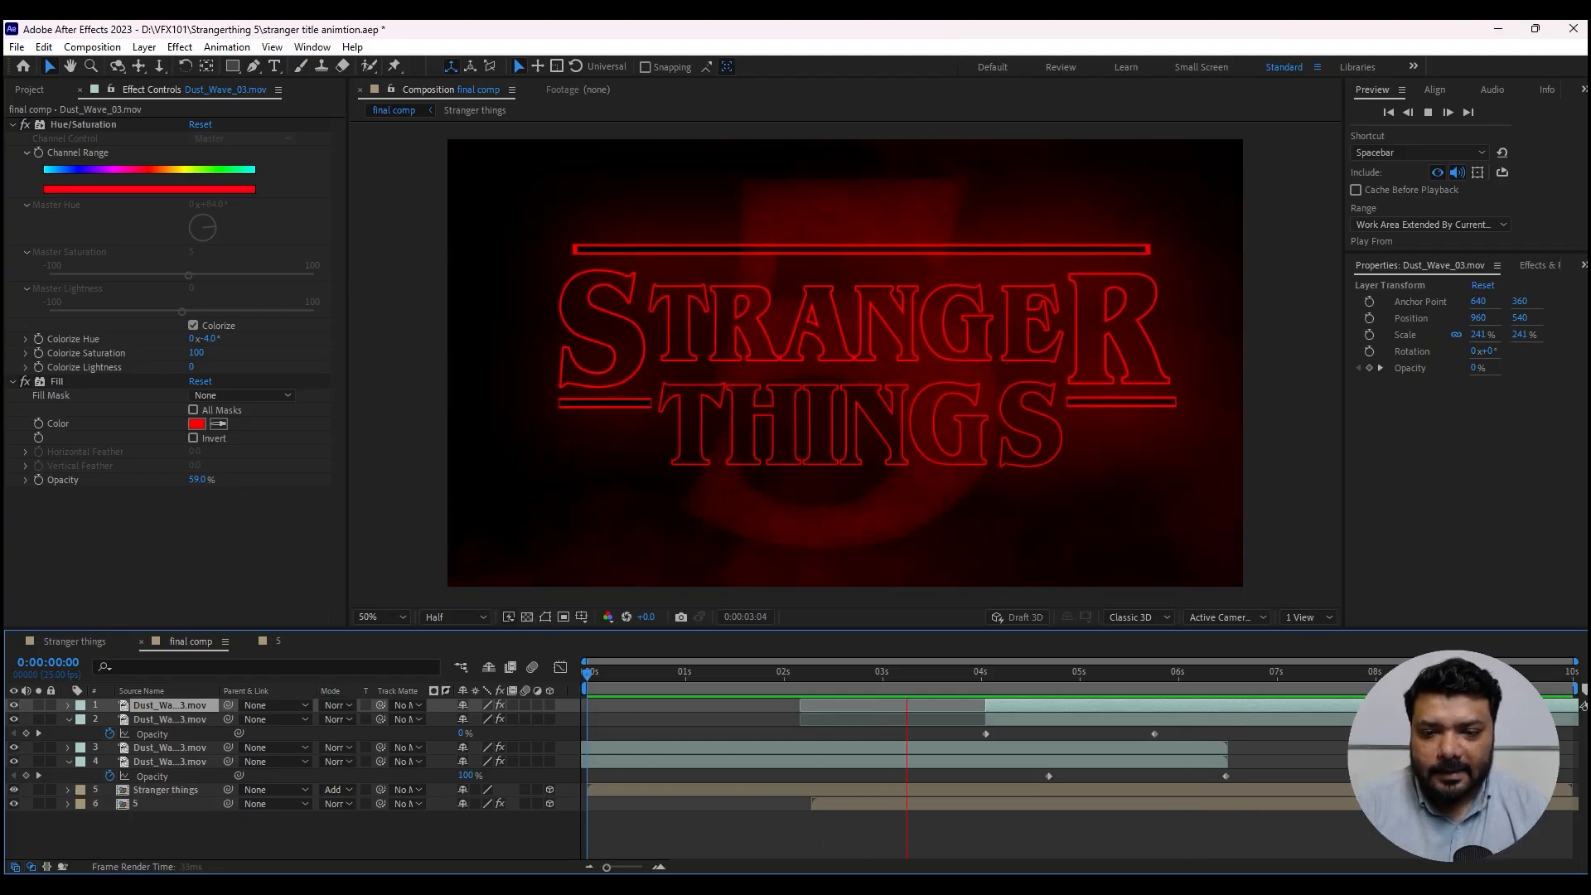
key(space)
click(1186, 673)
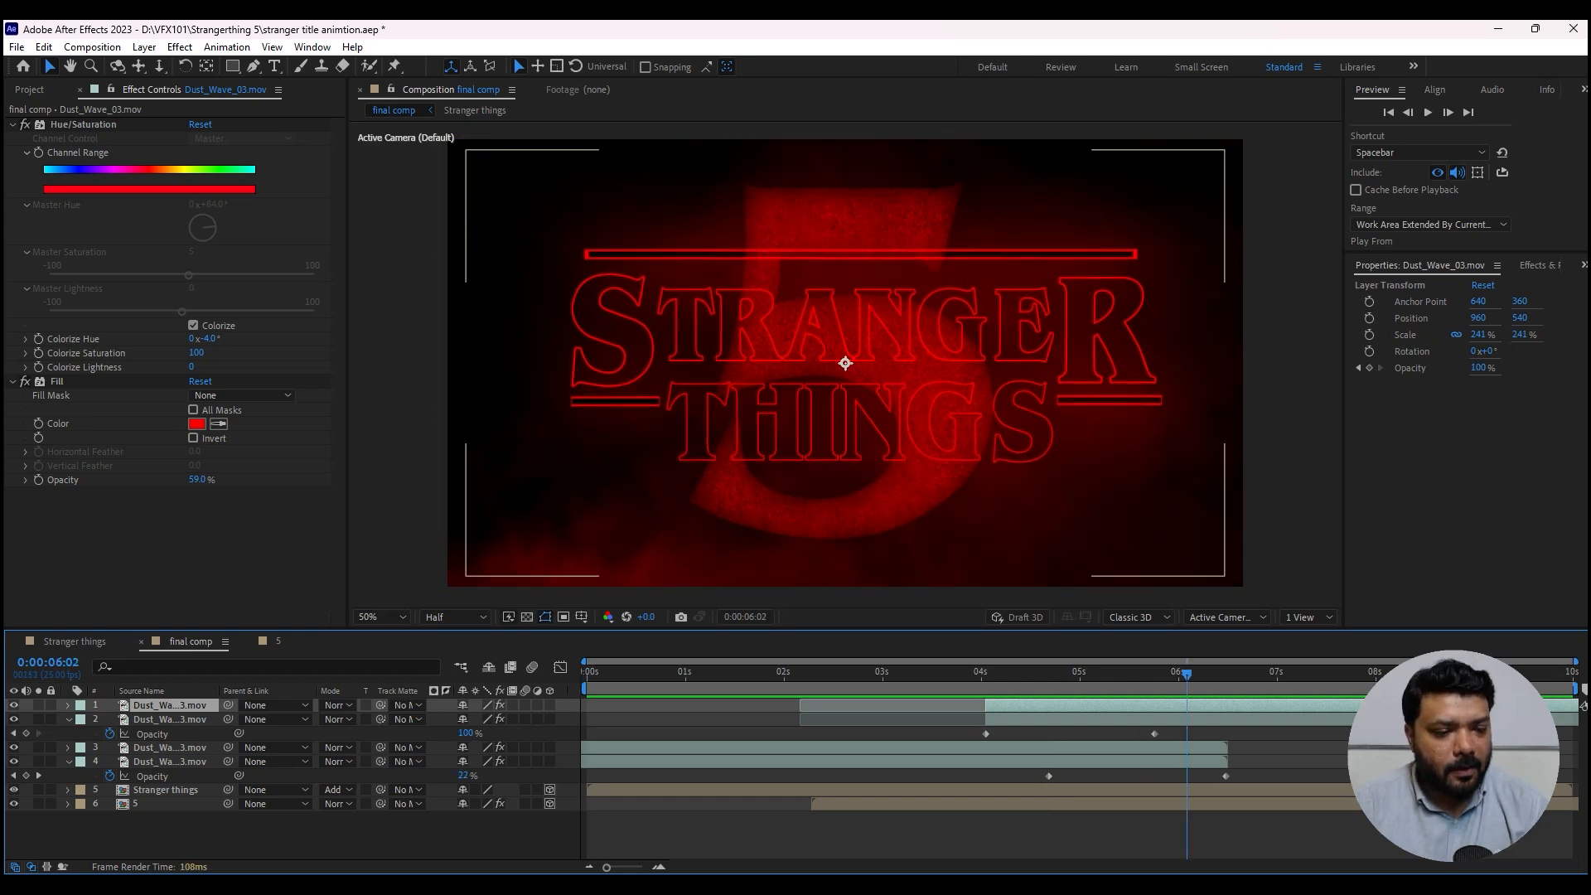
click(68, 719)
click(68, 747)
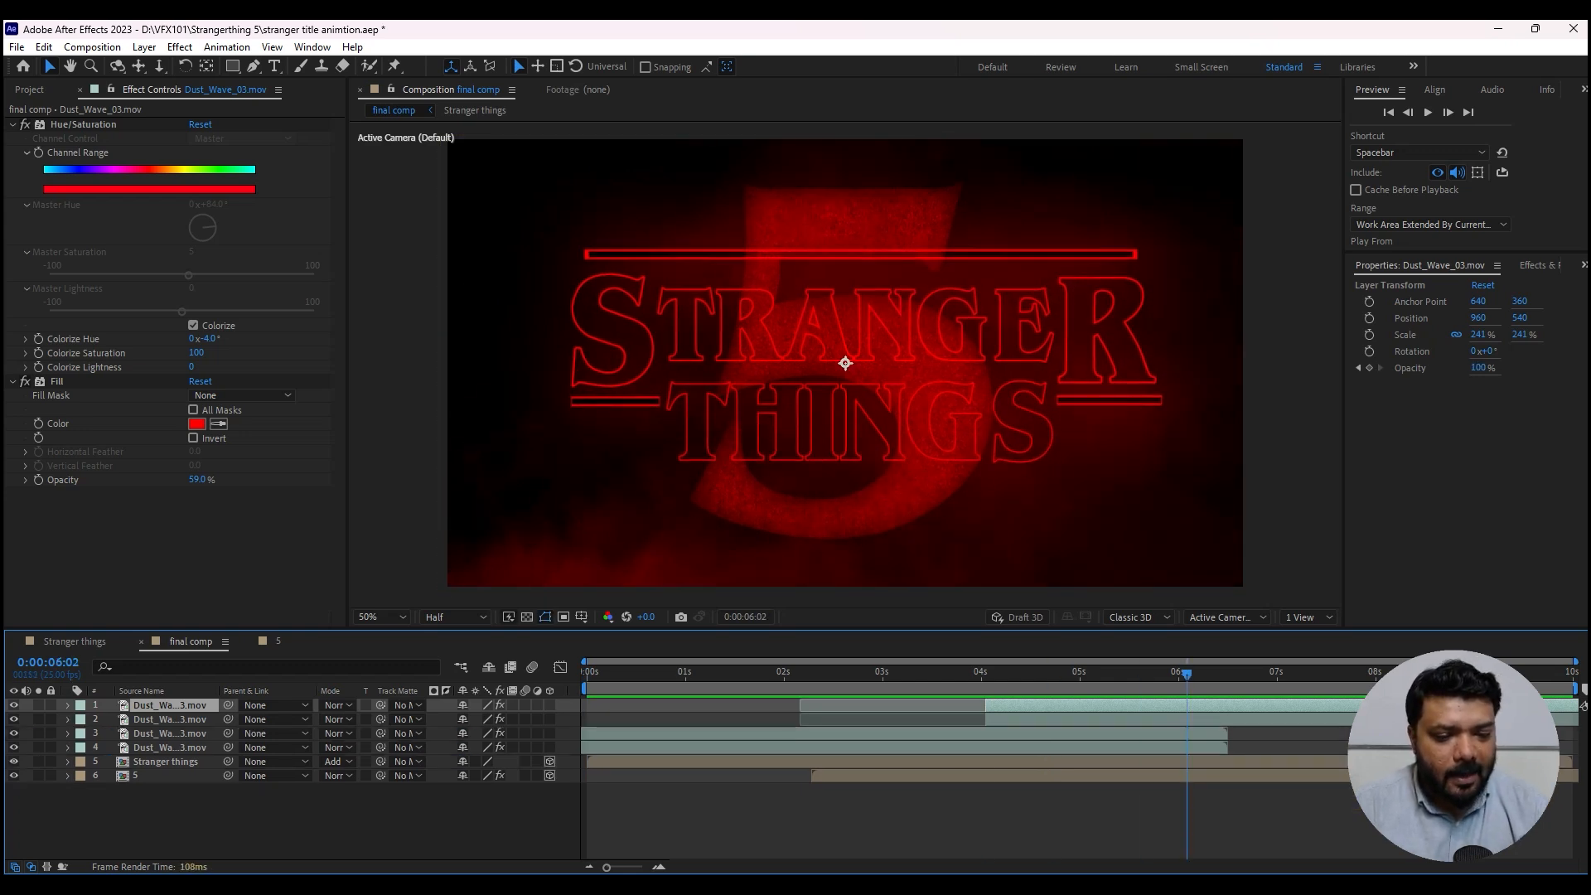
- Create a black 1920 x 1080 solid named lens and move it beneath all other layers
click(829, 824)
key(ctrl+y)
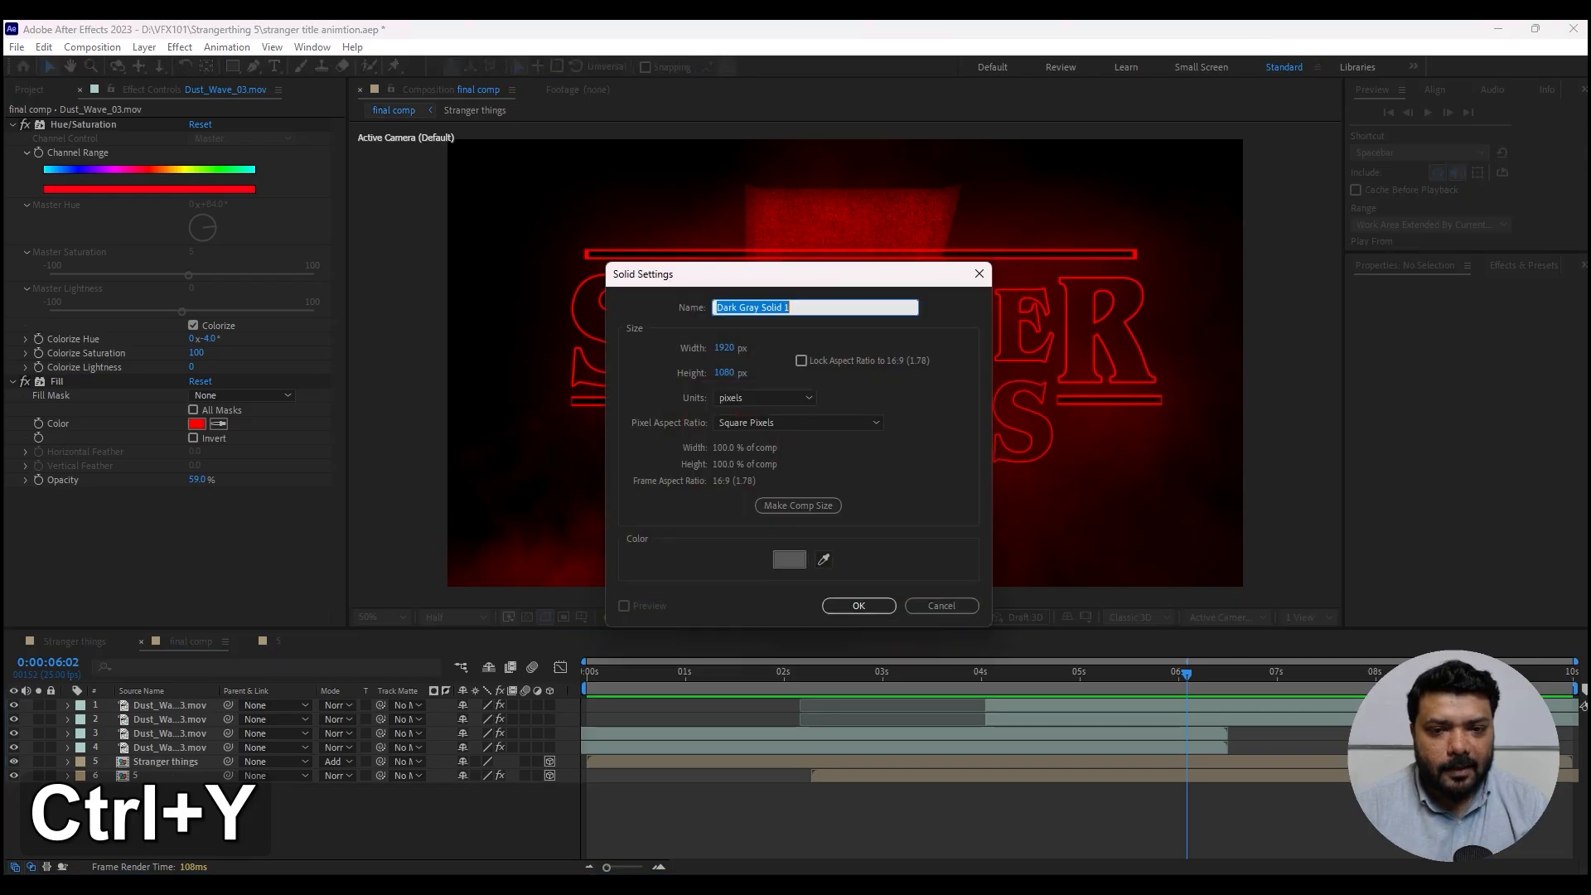
text(lens)
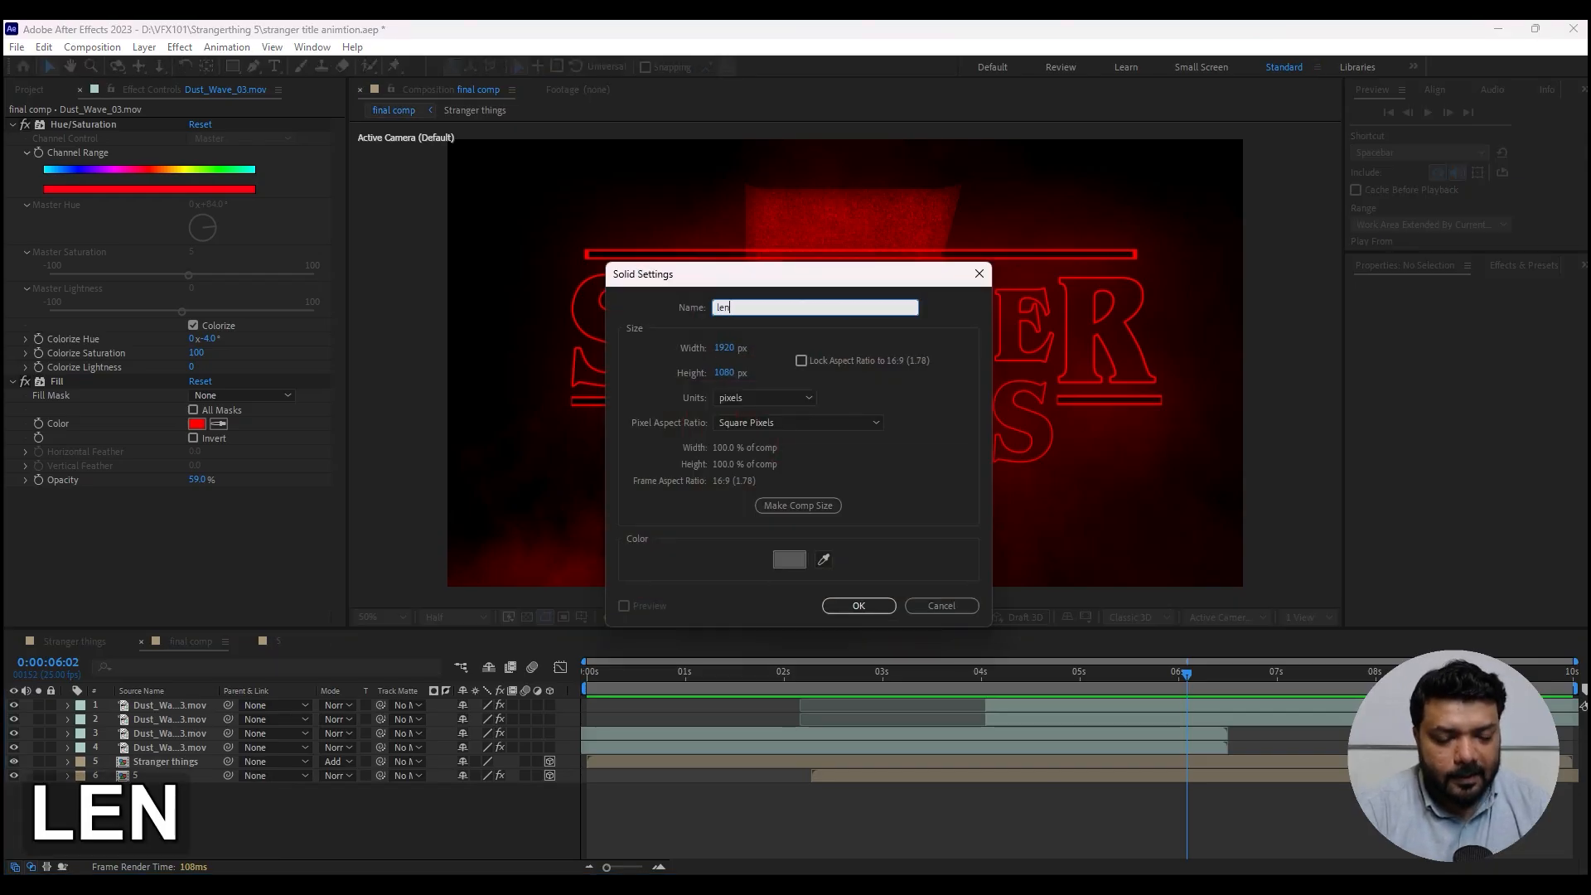
click(788, 559)
click(784, 803)
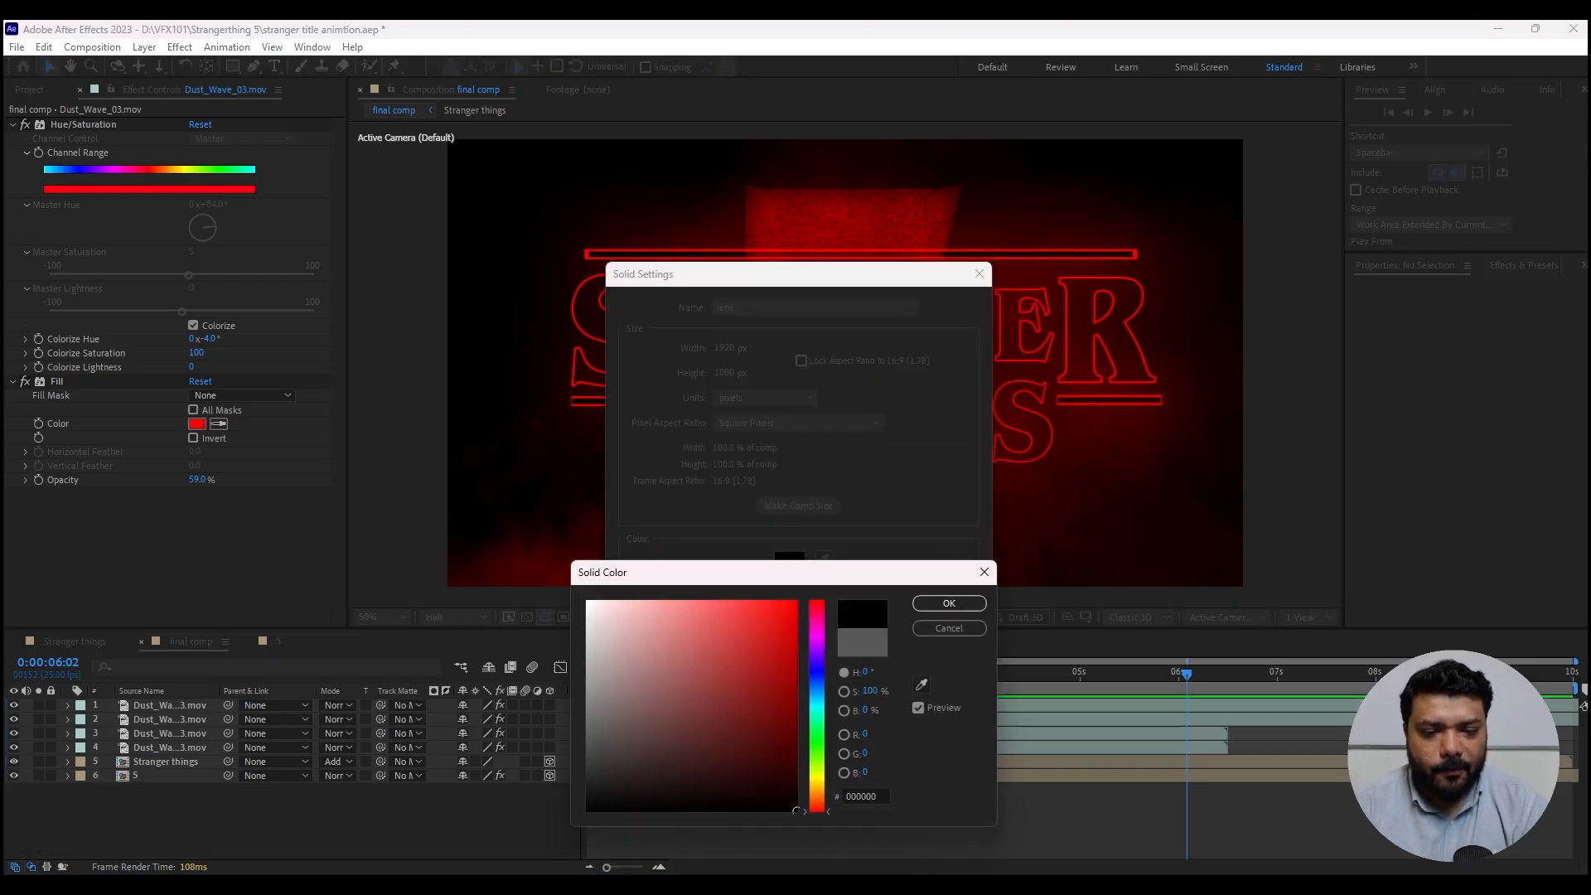
key(Return)
key(Return)
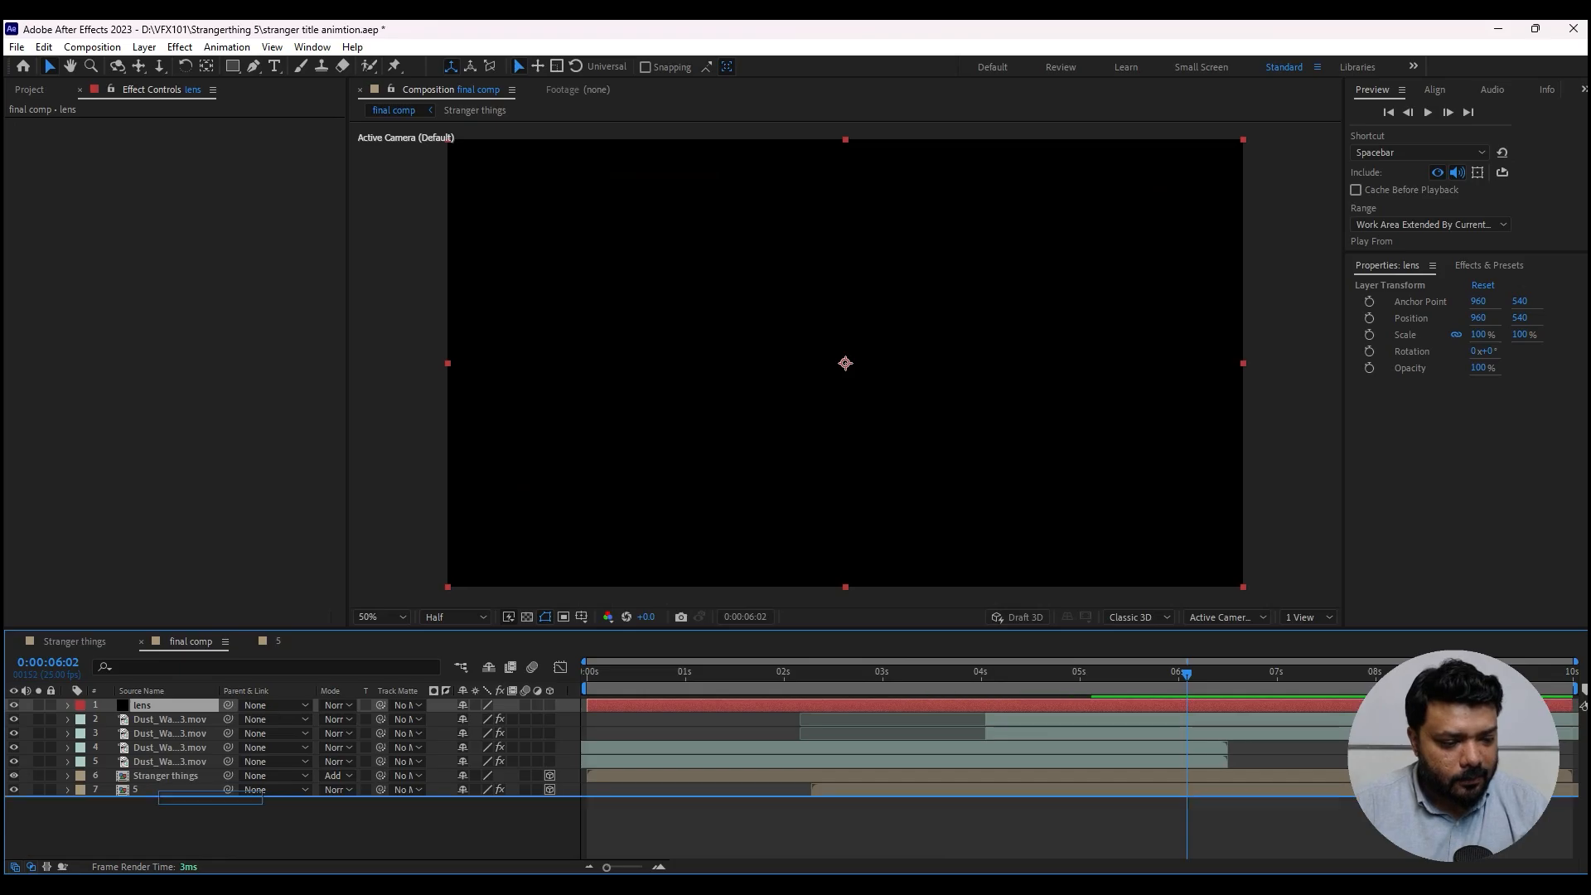
key(ctrl+shift+bracketleft)
- Apply Video Copilot's Optical Flares effect to the lens solid and place the flare at about 978, 504
click(180, 47)
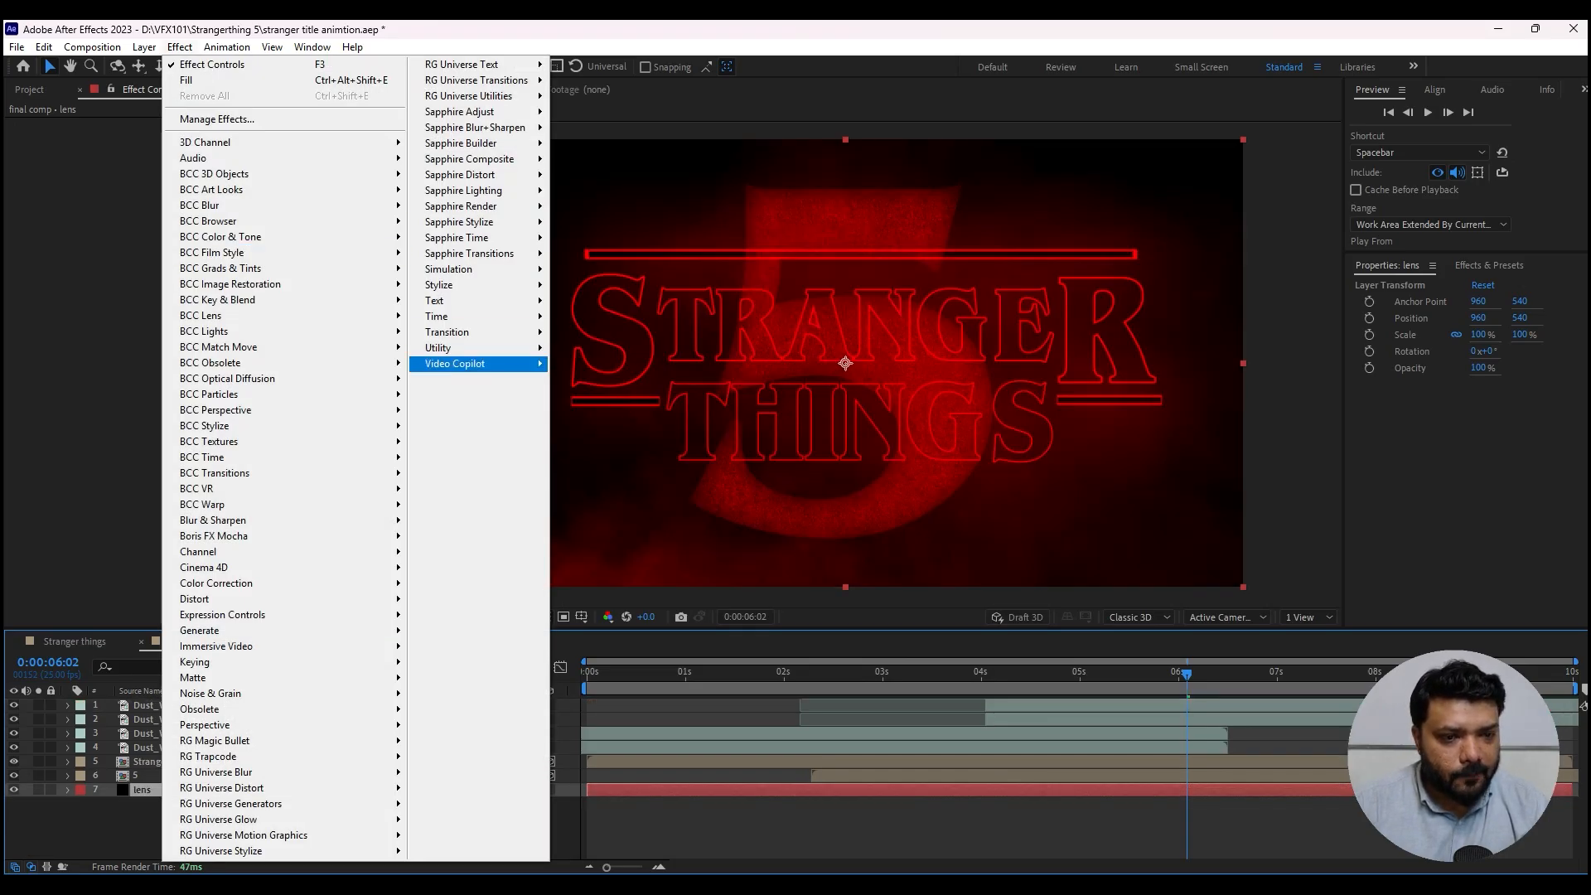
mouse_move(464, 363)
click(606, 402)
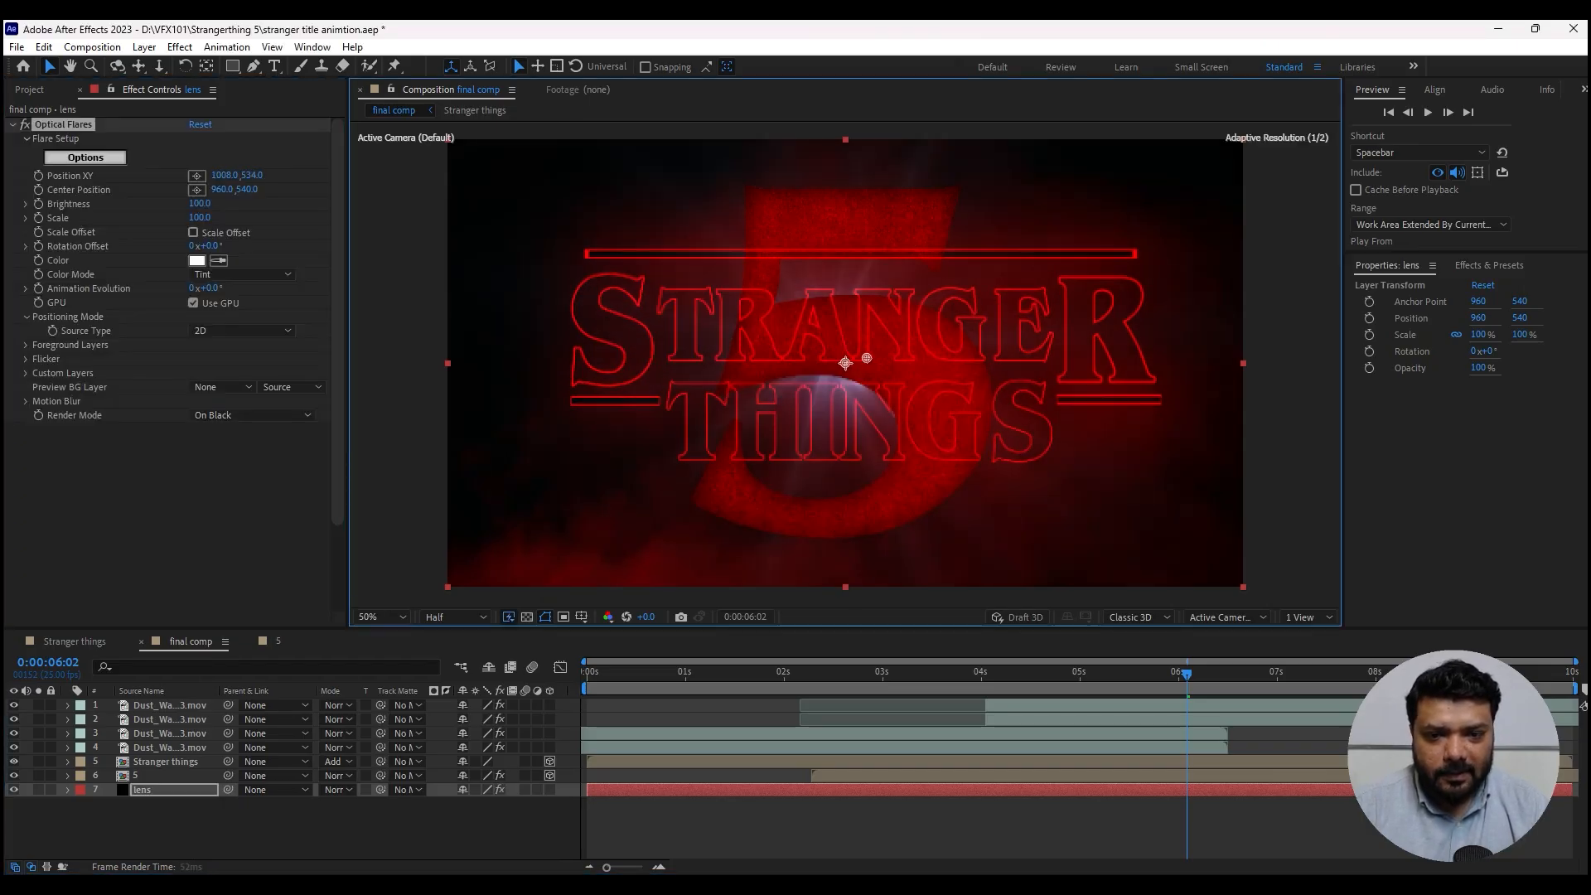
drag(867, 358, 852, 348)
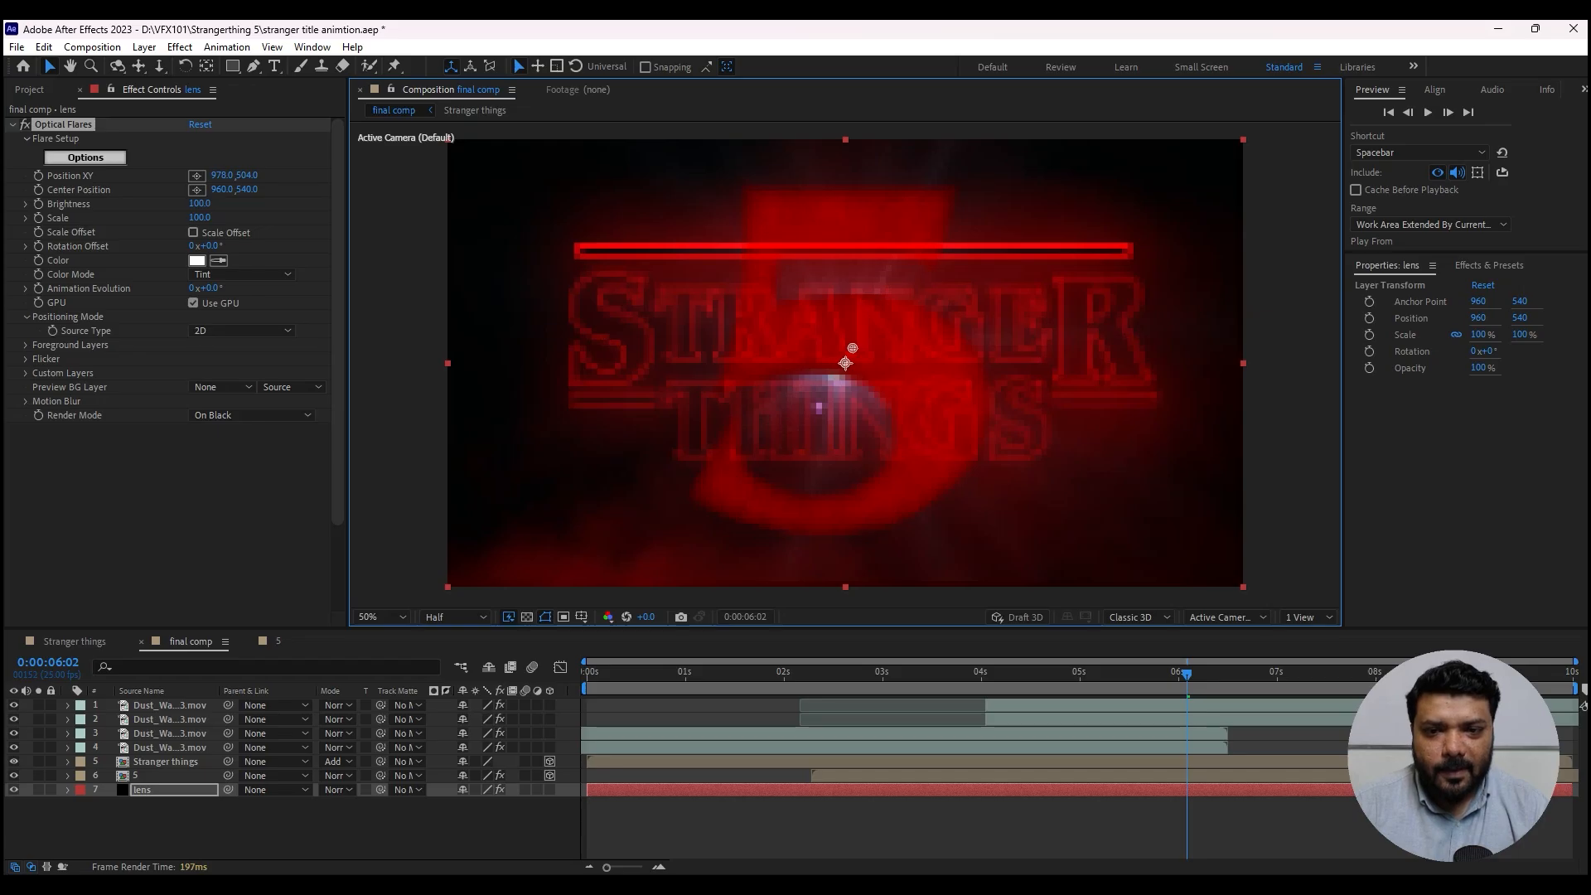
- Tint the flare dark red, reposition it to about 976, 470 with its center at 988, 458, and set its brightness to 320
click(219, 260)
click(837, 222)
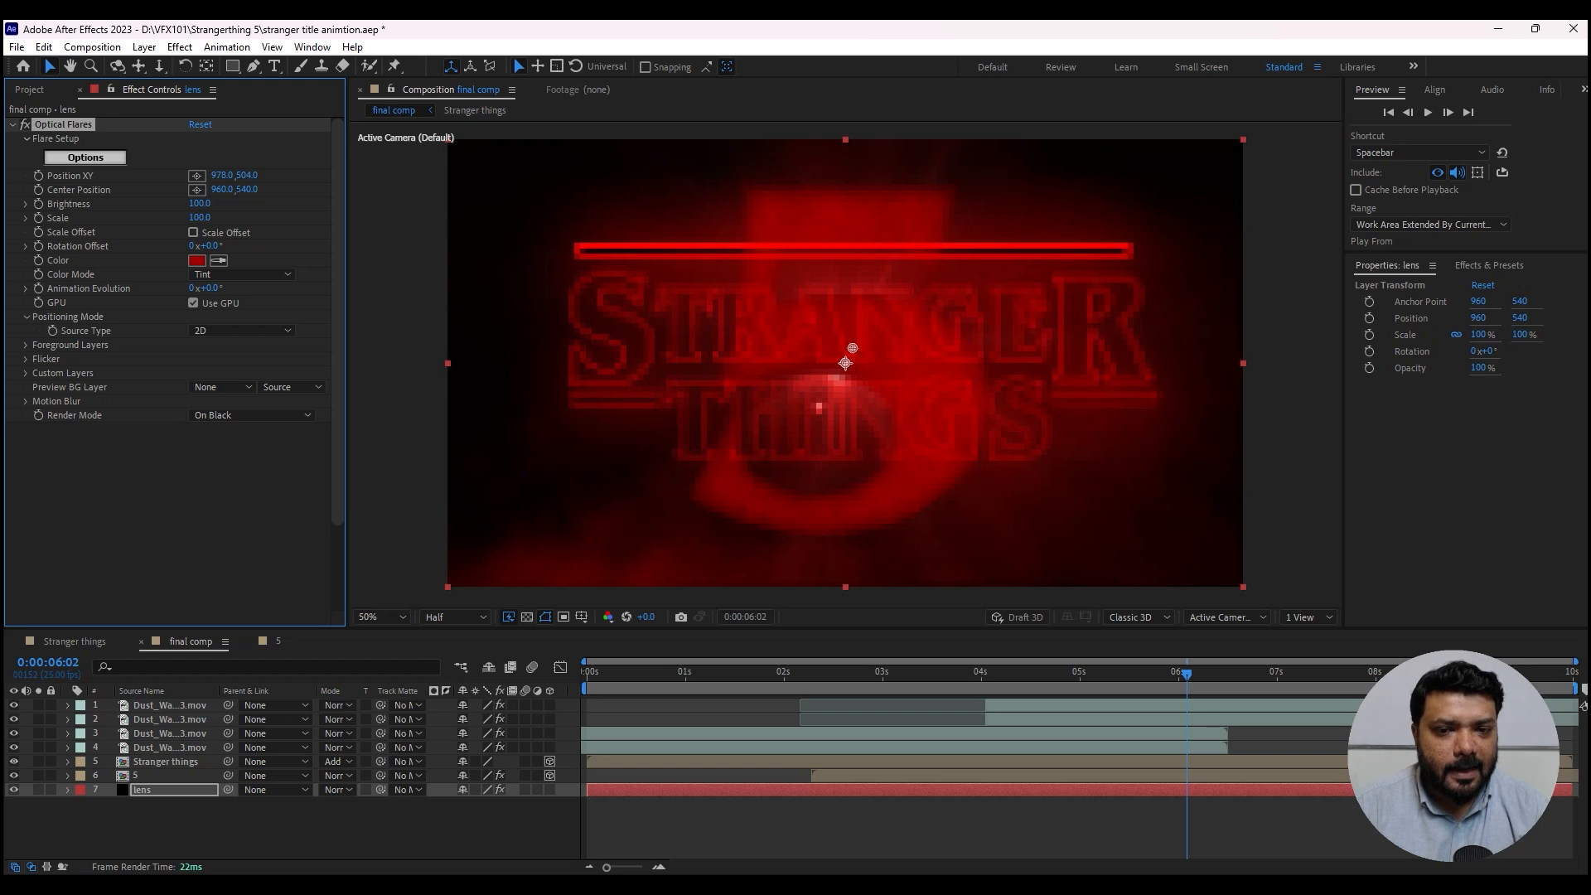
mouse_move(852, 348)
mouse_down()
mouse_move(805, 306)
mouse_move(750, 332)
mouse_move(854, 332)
mouse_up()
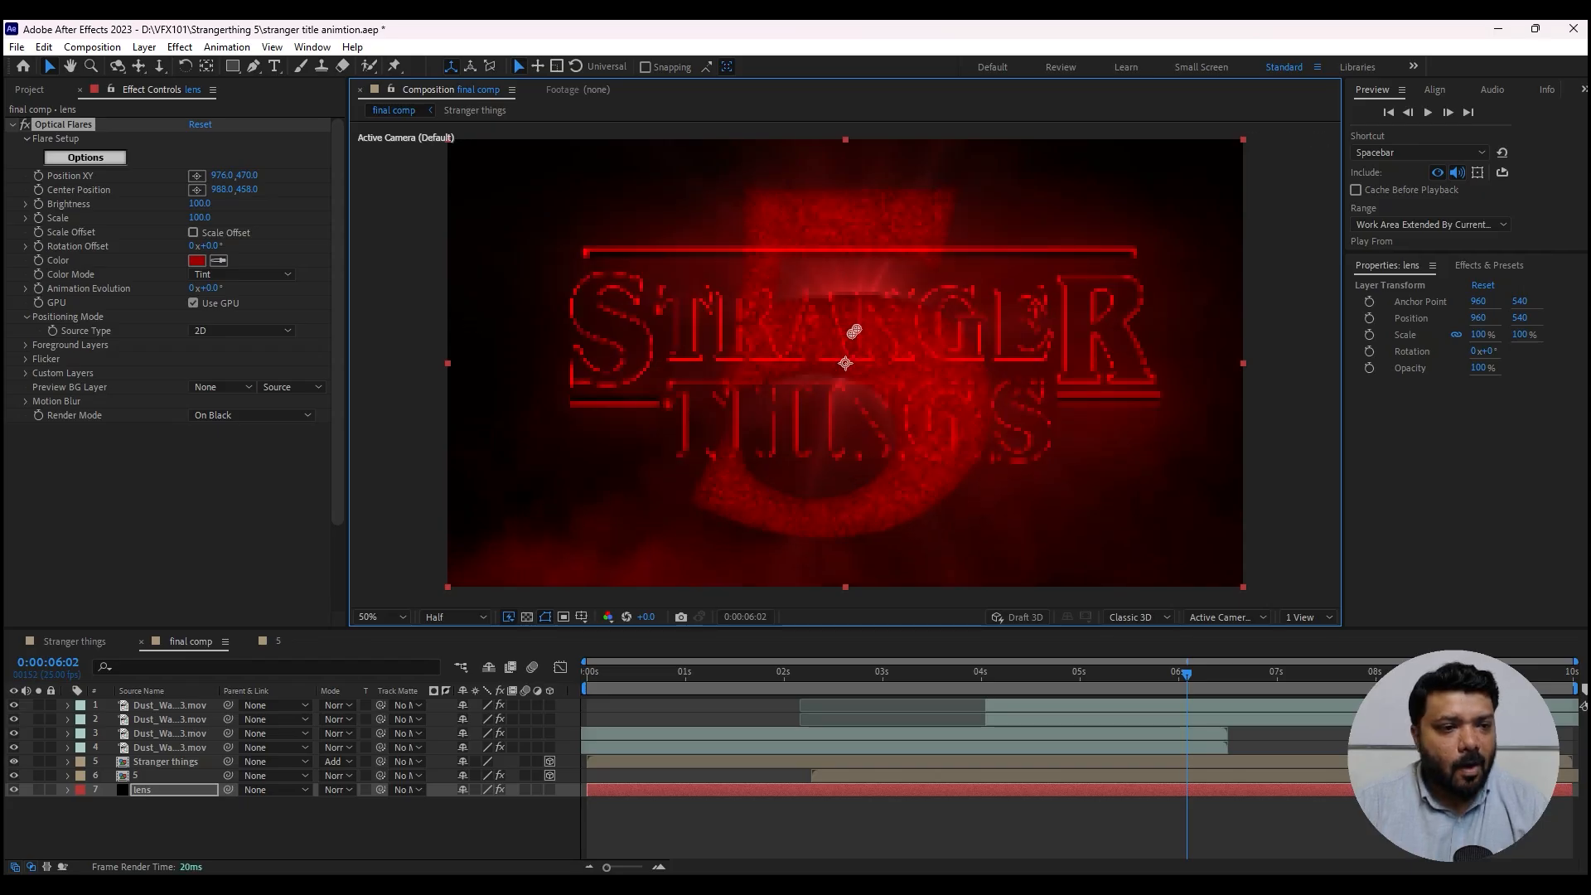
drag(200, 203, 348, 203)
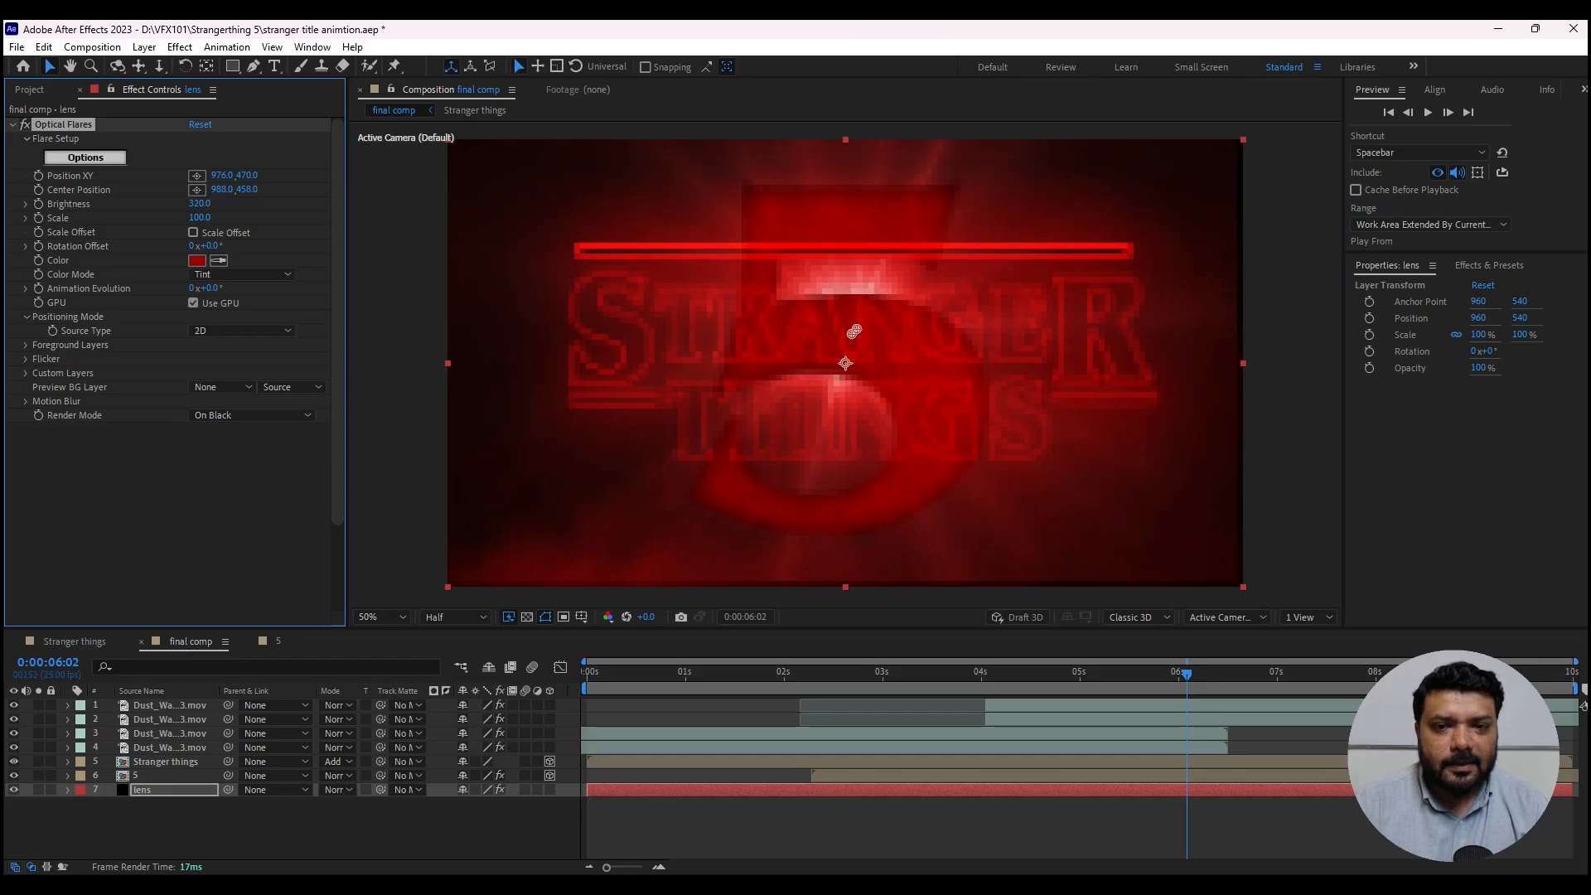
- Save the project and keyframe the flare's brightness at 0 on the first frame
key(Home)
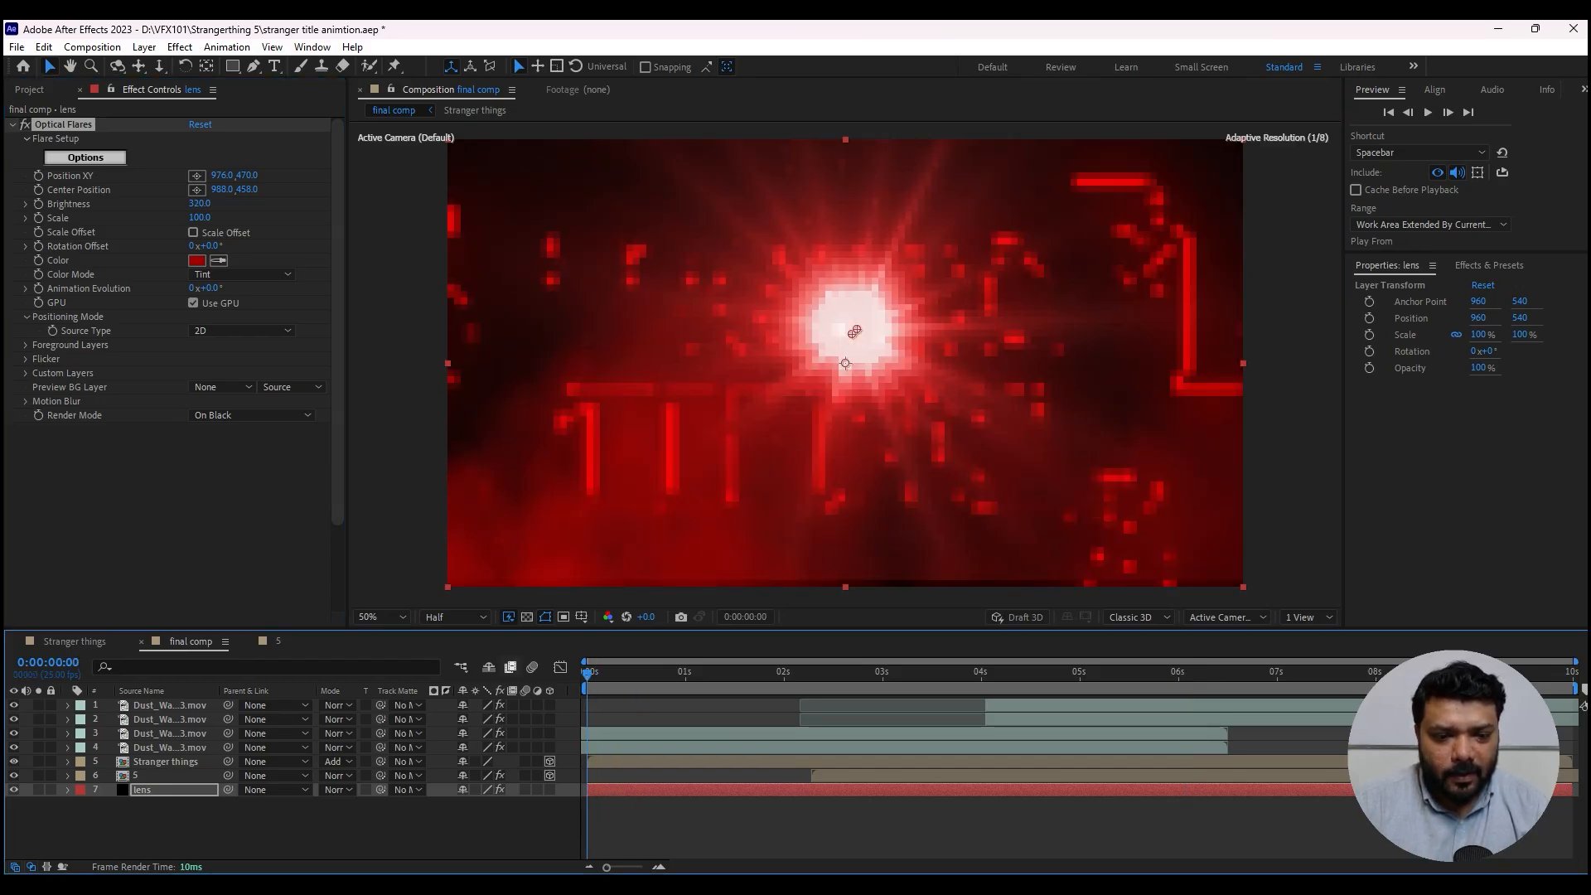
key(ctrl+s)
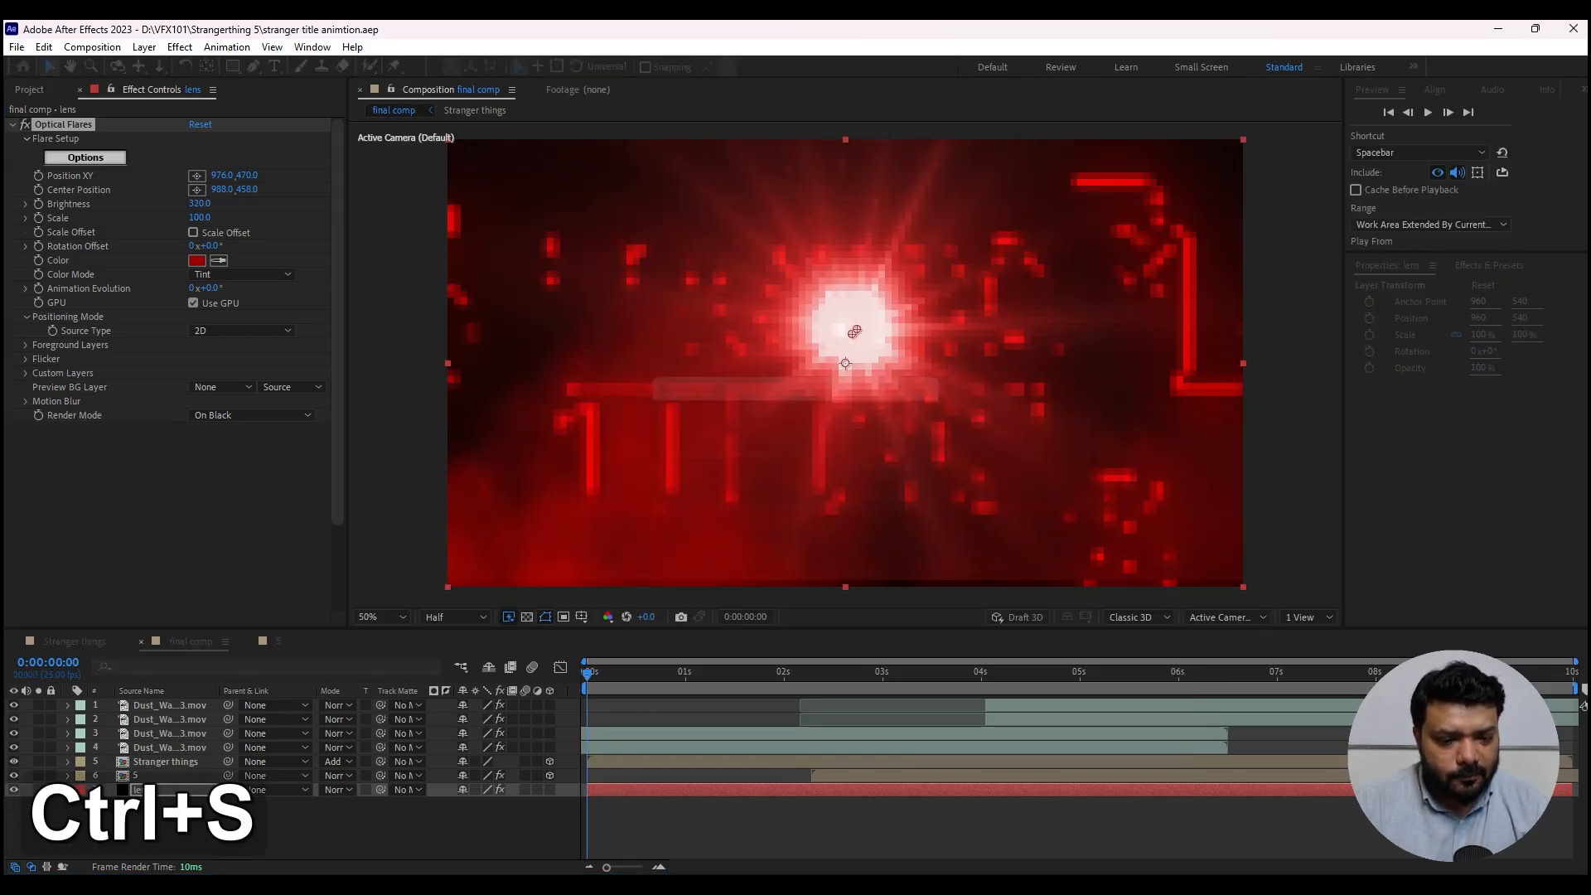
click(38, 204)
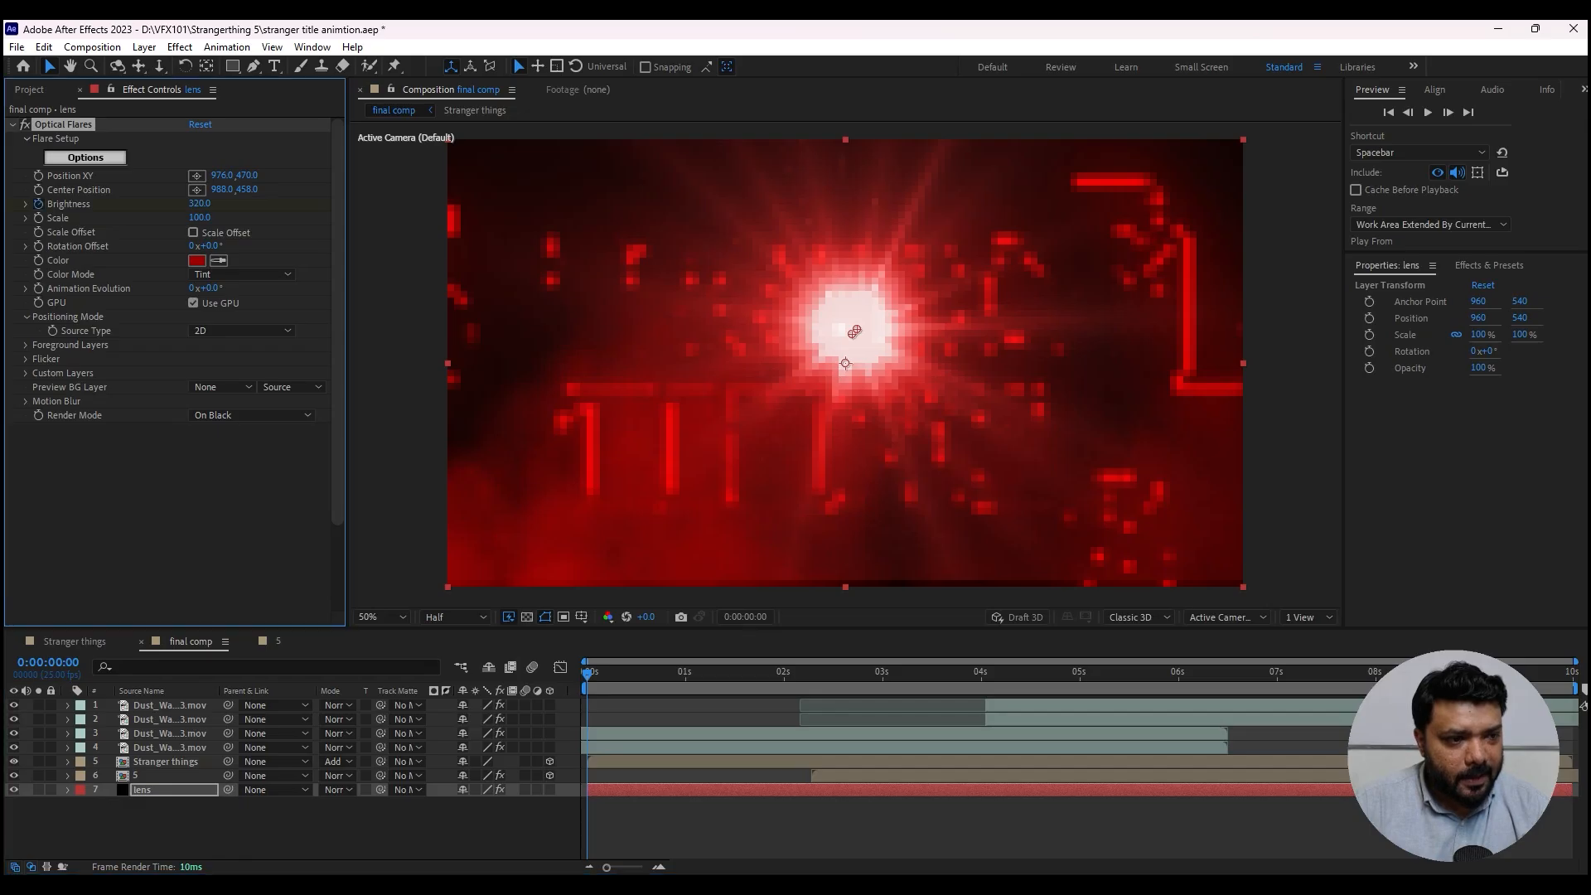
text(0)
key(Return)
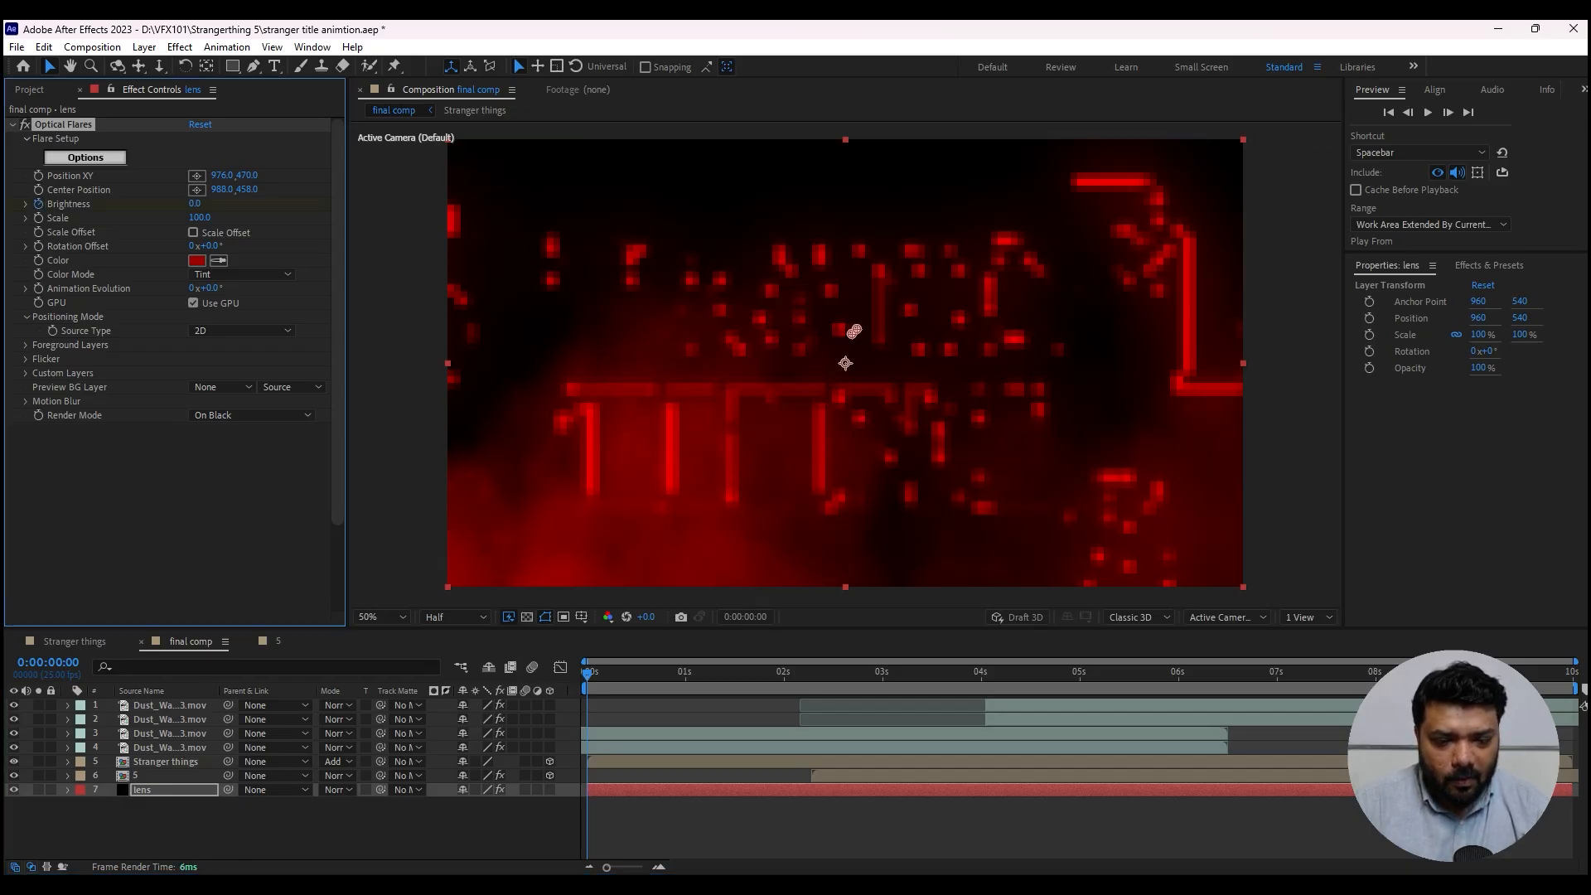
- Start the lens layer at 0:00:02:07 and keyframe the flare's brightness to 370 at 0:00:03:10
key(space)
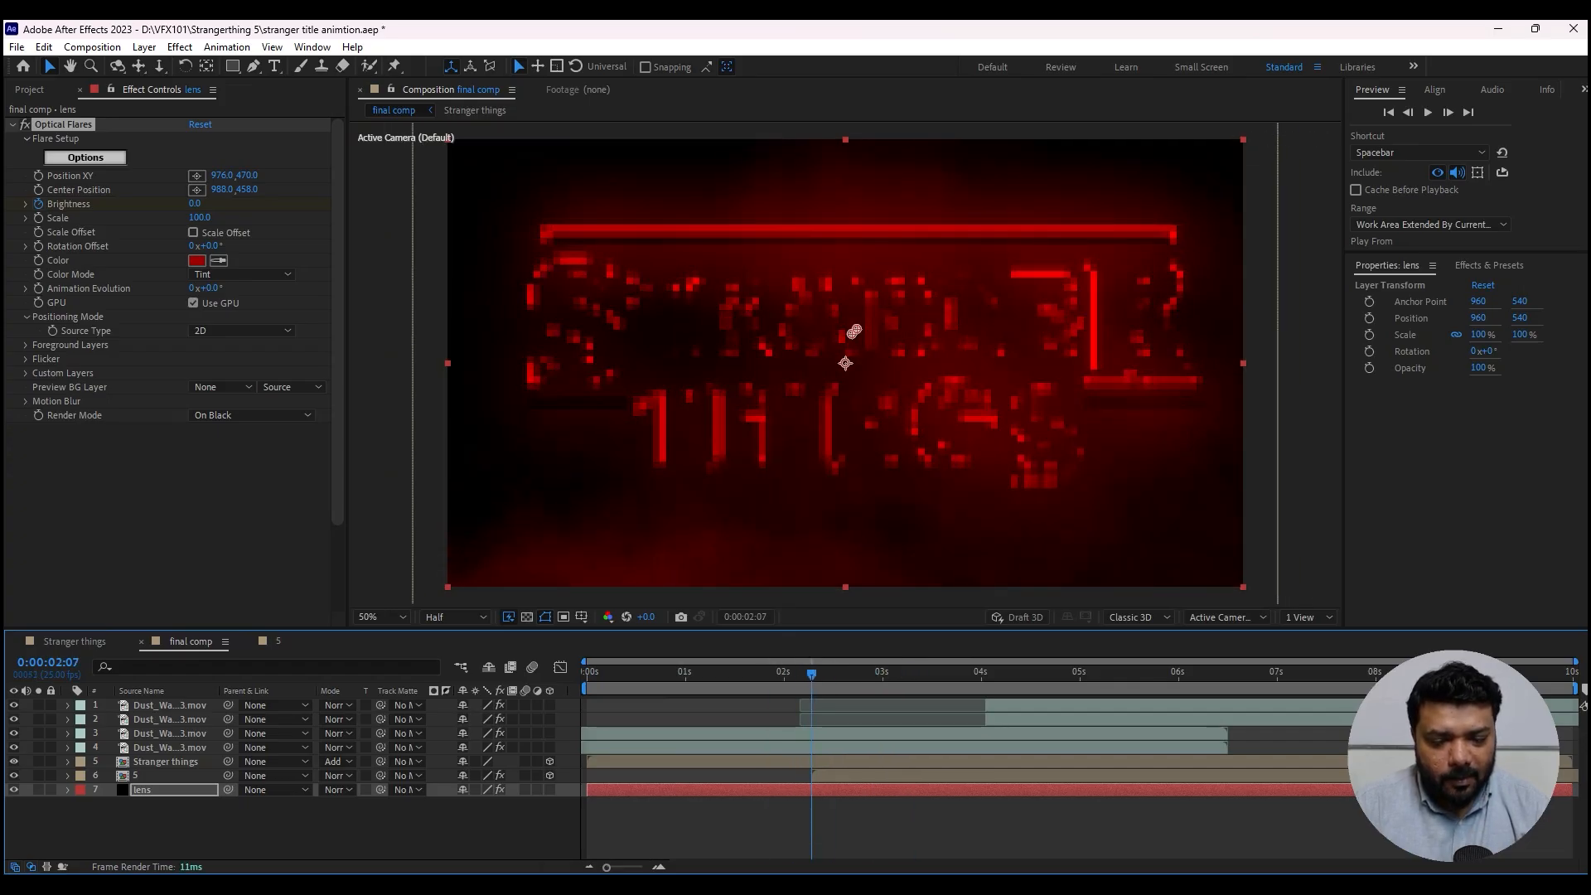
key([)
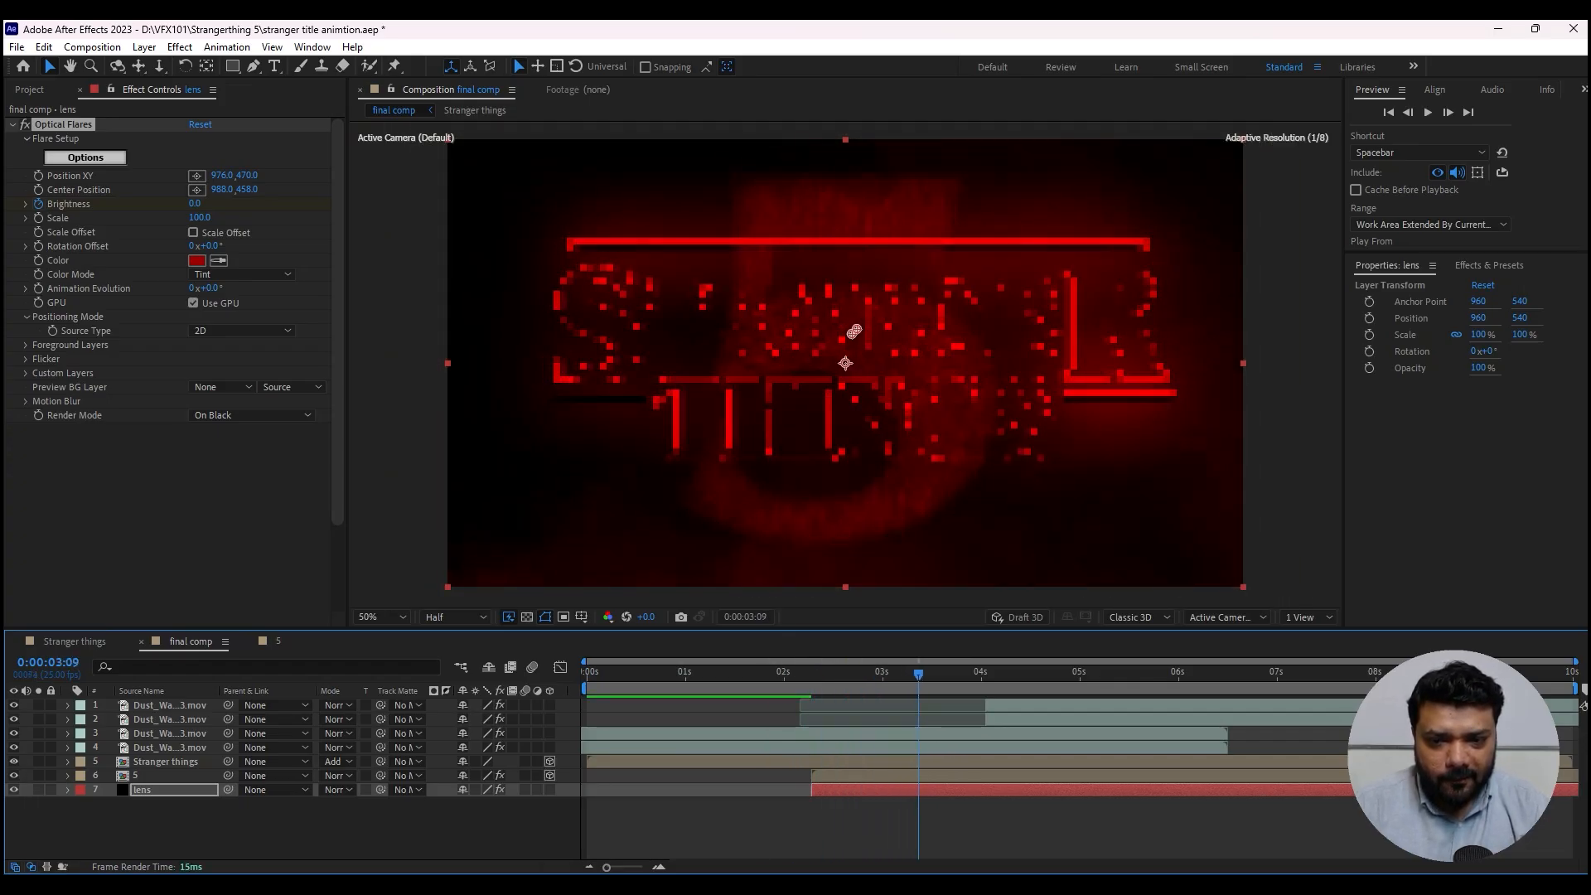
drag(195, 204, 493, 203)
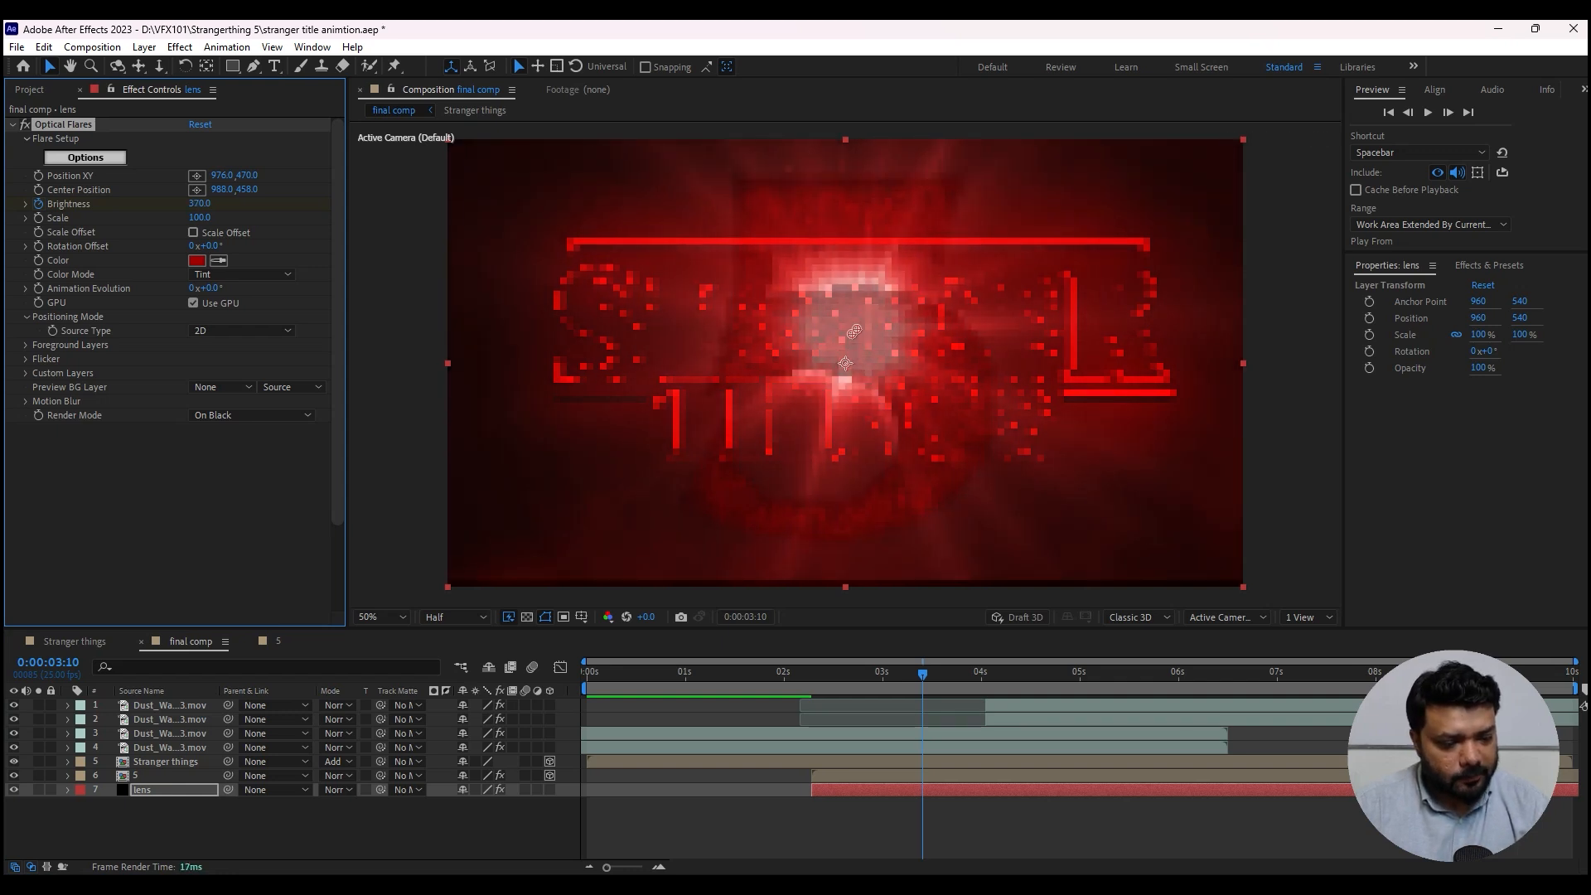
- Change the Stranger things layer's blending mode to Normal and deselect the layer
click(166, 761)
click(335, 761)
click(389, 137)
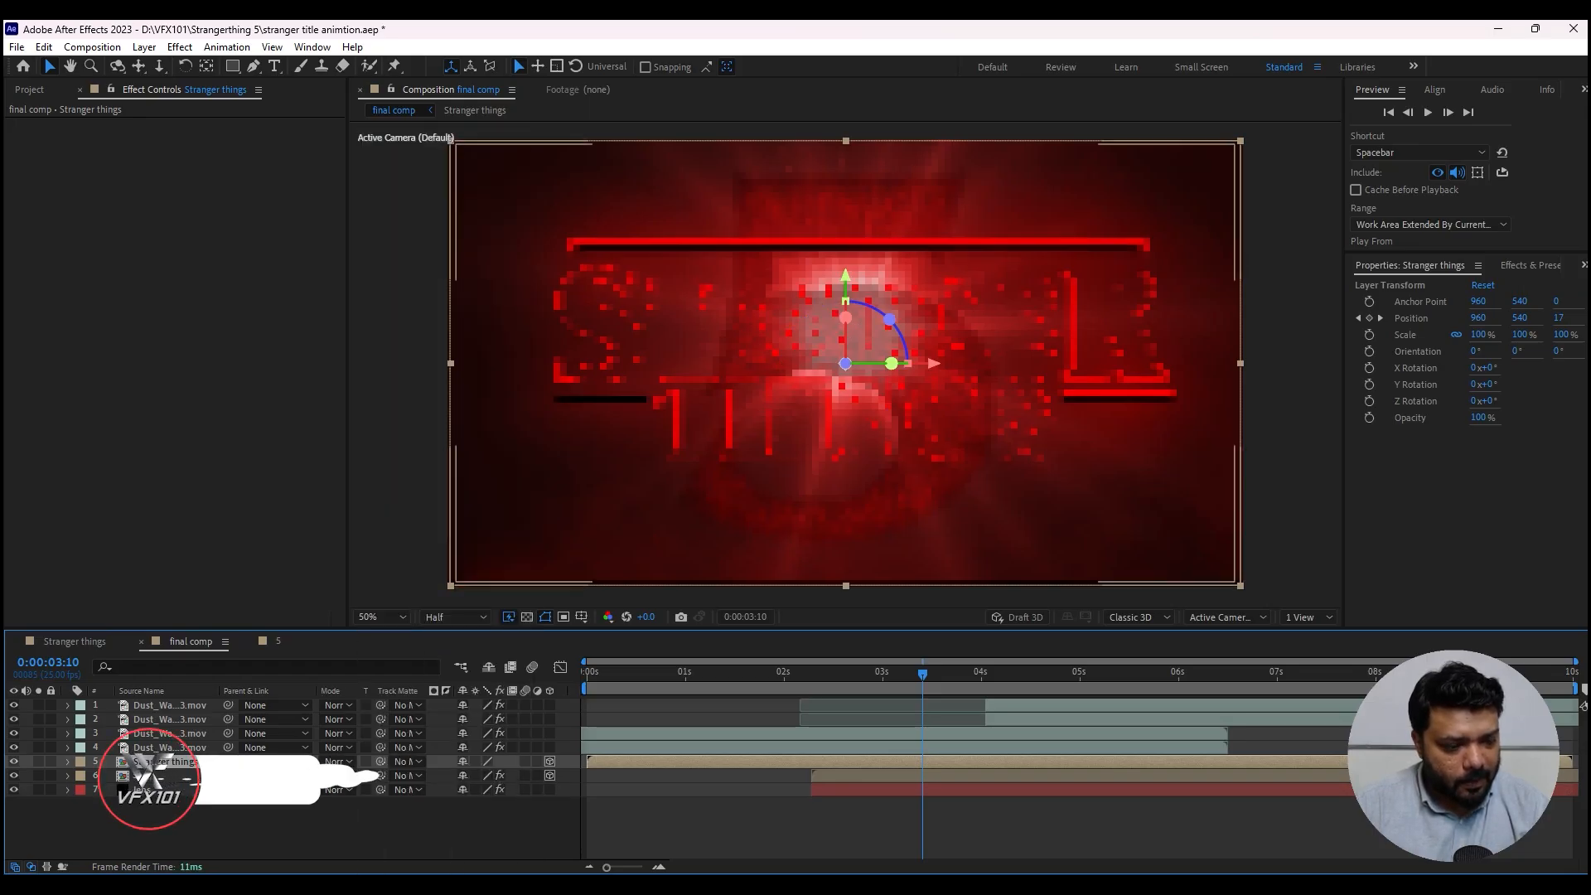
click(166, 775)
click(269, 828)
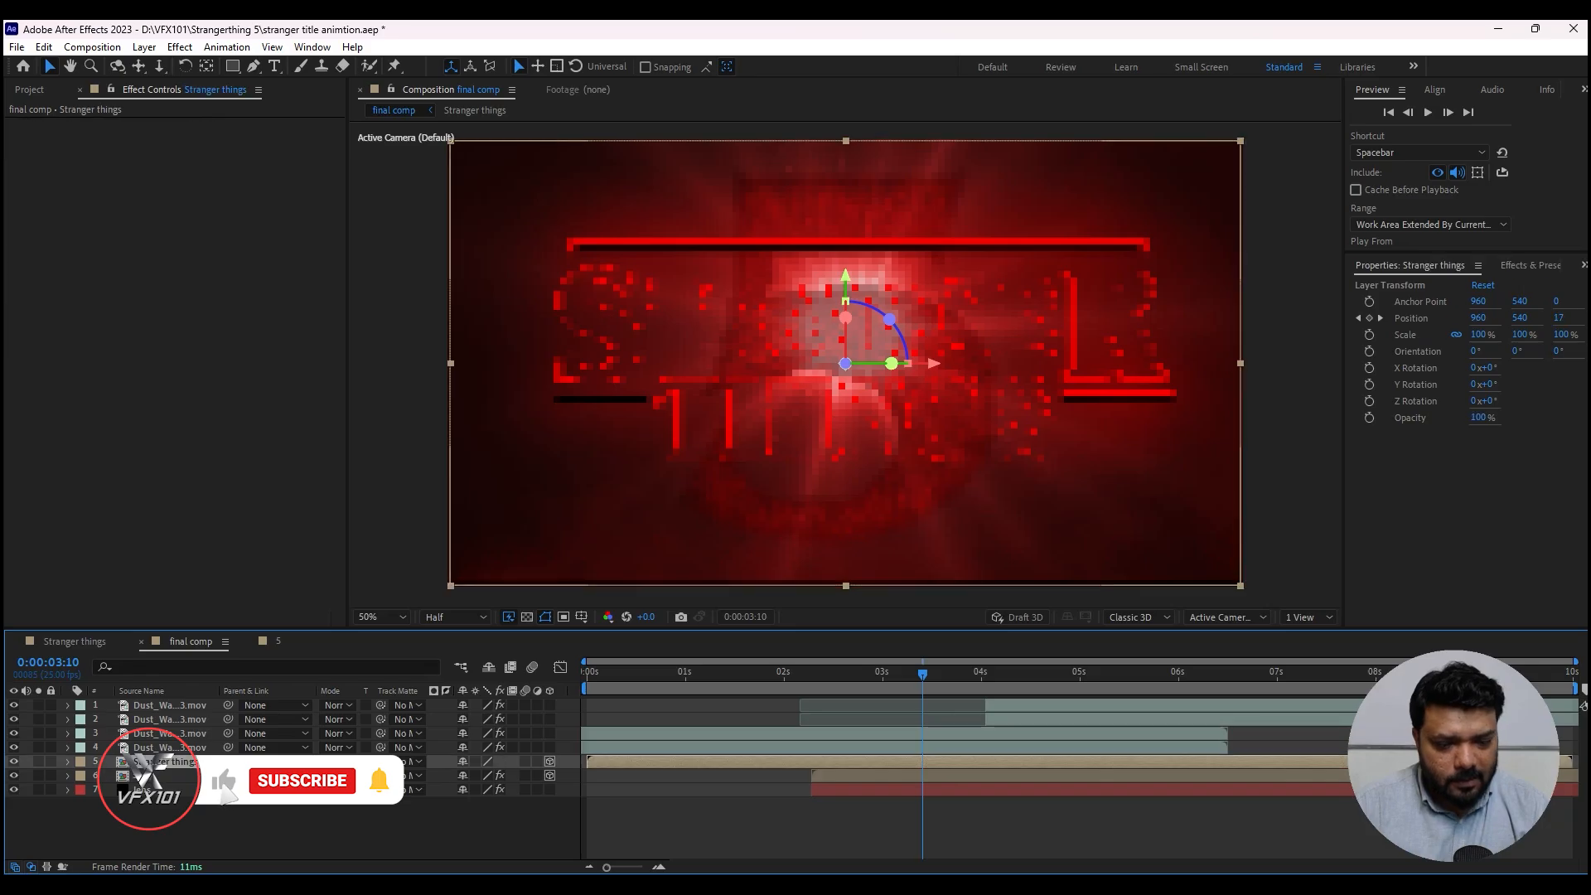
- Try Full preview resolution for the composition and return it to Half
click(456, 617)
click(456, 656)
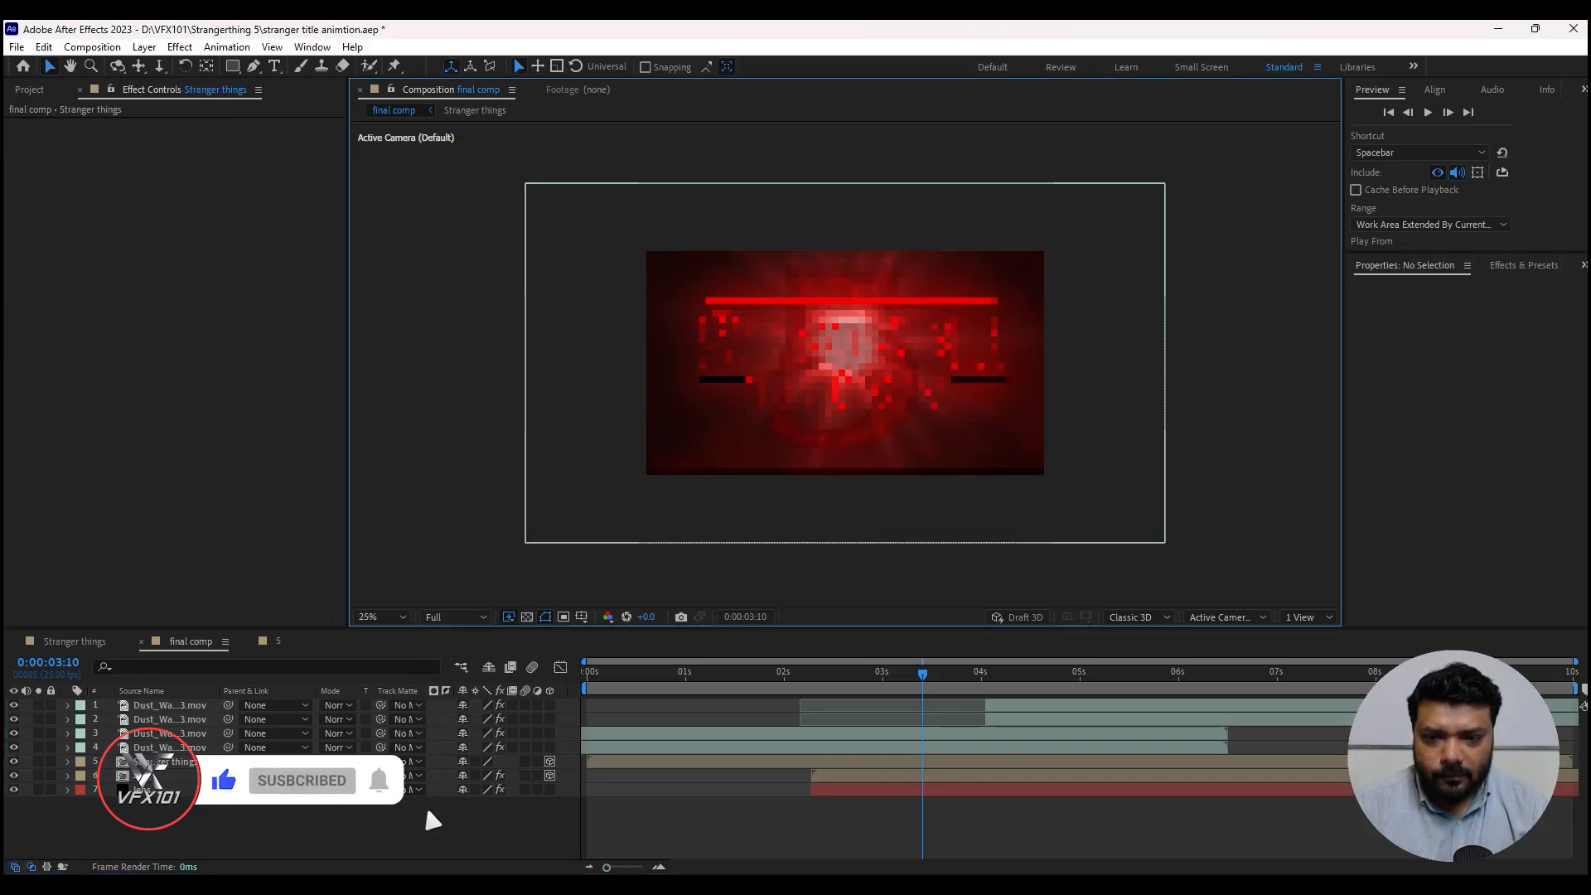
key(super+d)
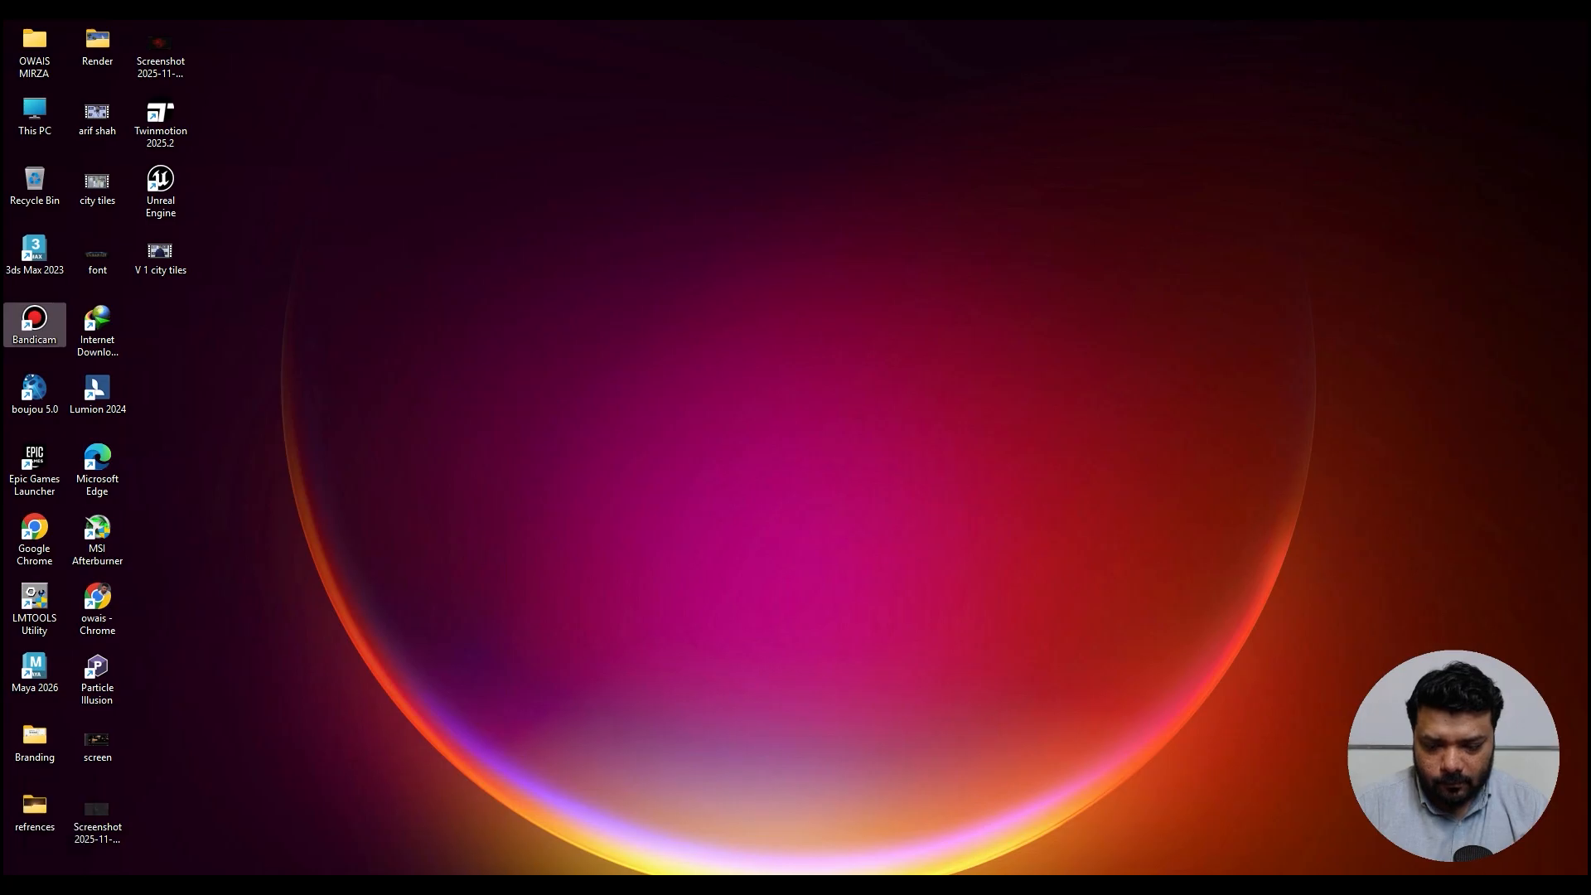
key(super+d)
click(456, 617)
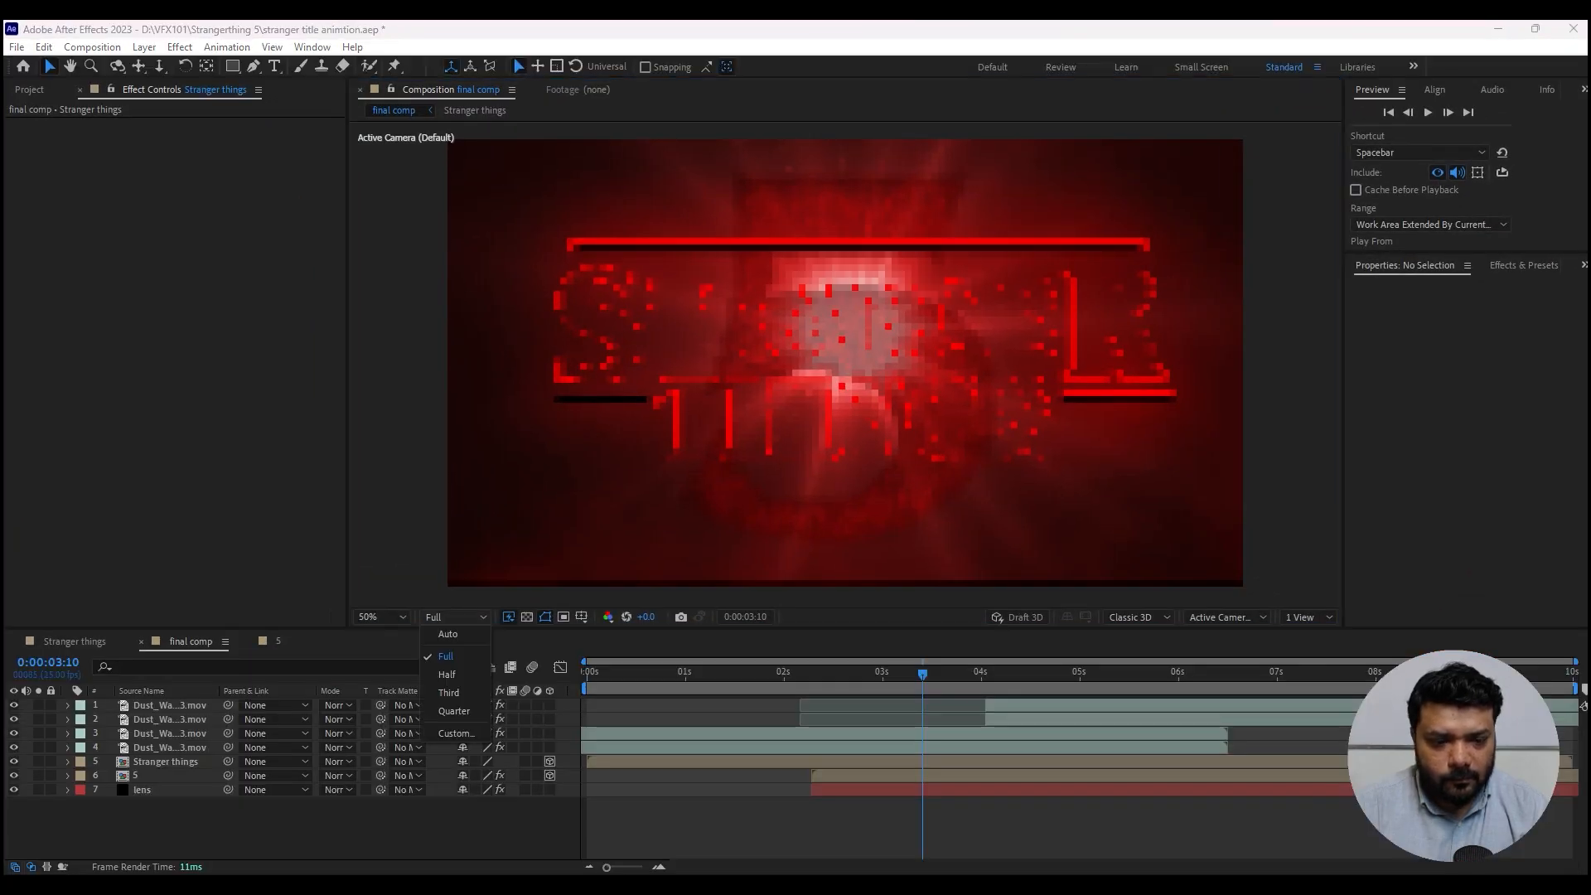
click(448, 674)
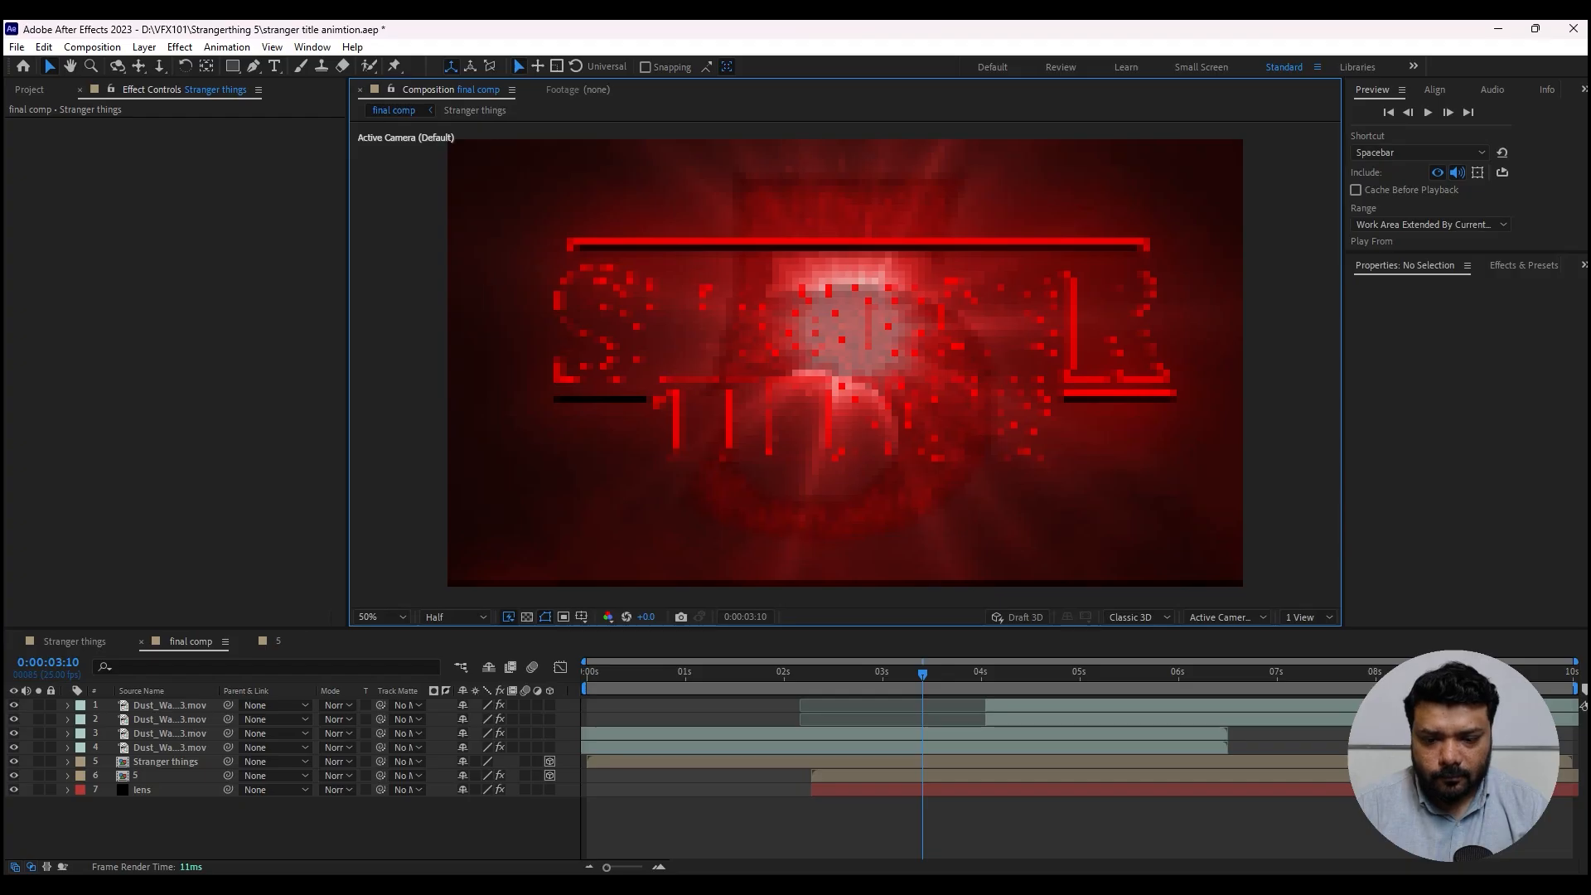
- Preview the flare animation and shift the 5 layer earlier to start at about 1.5 seconds
key(space)
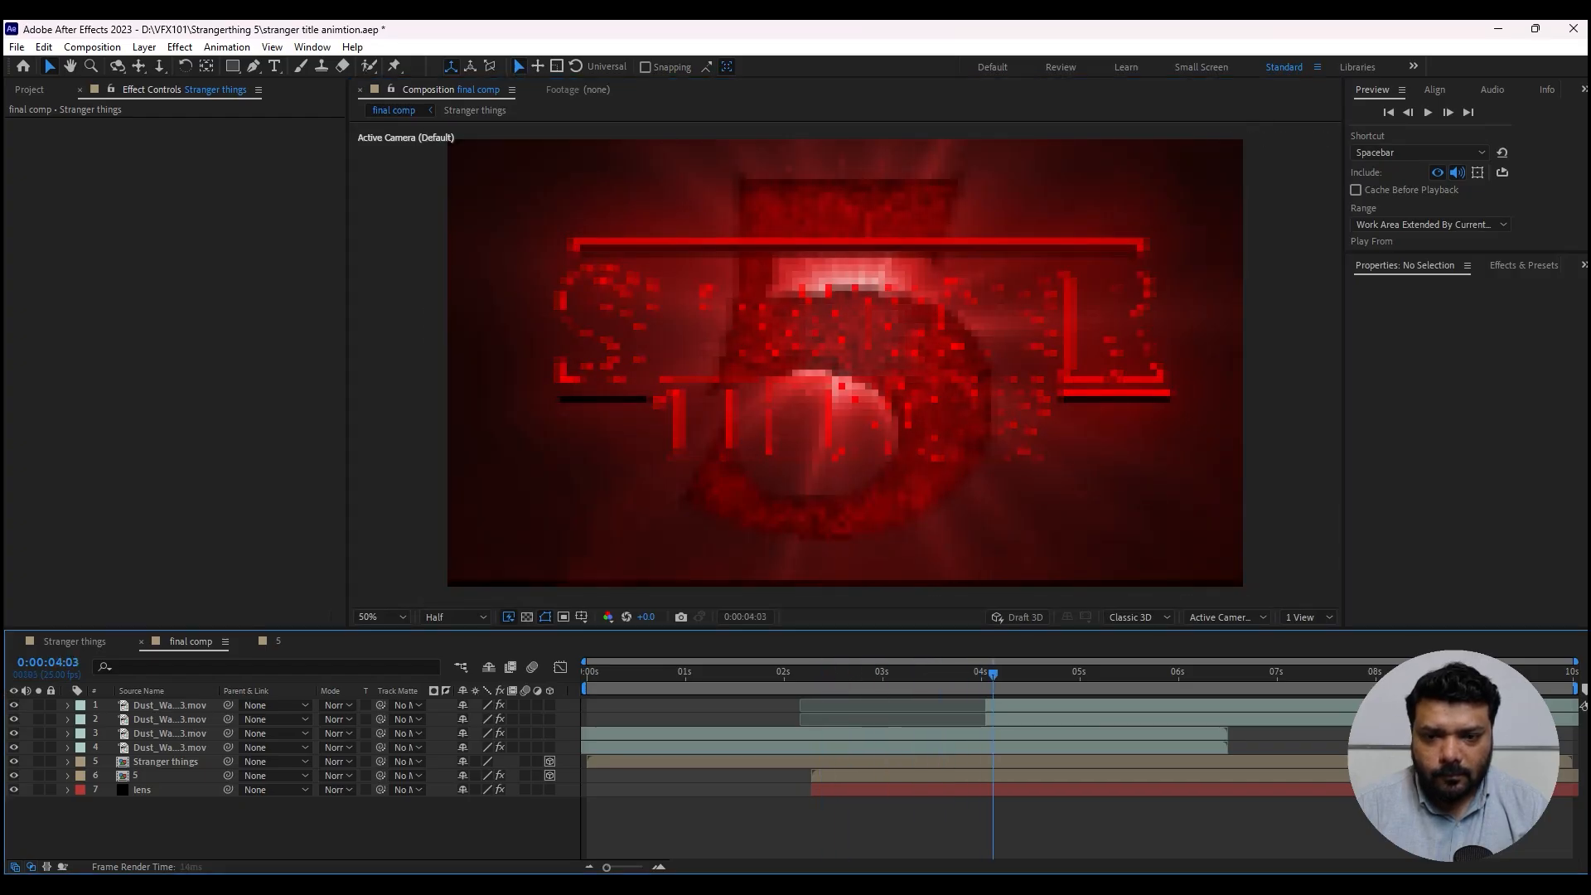
drag(993, 673, 839, 673)
key(space)
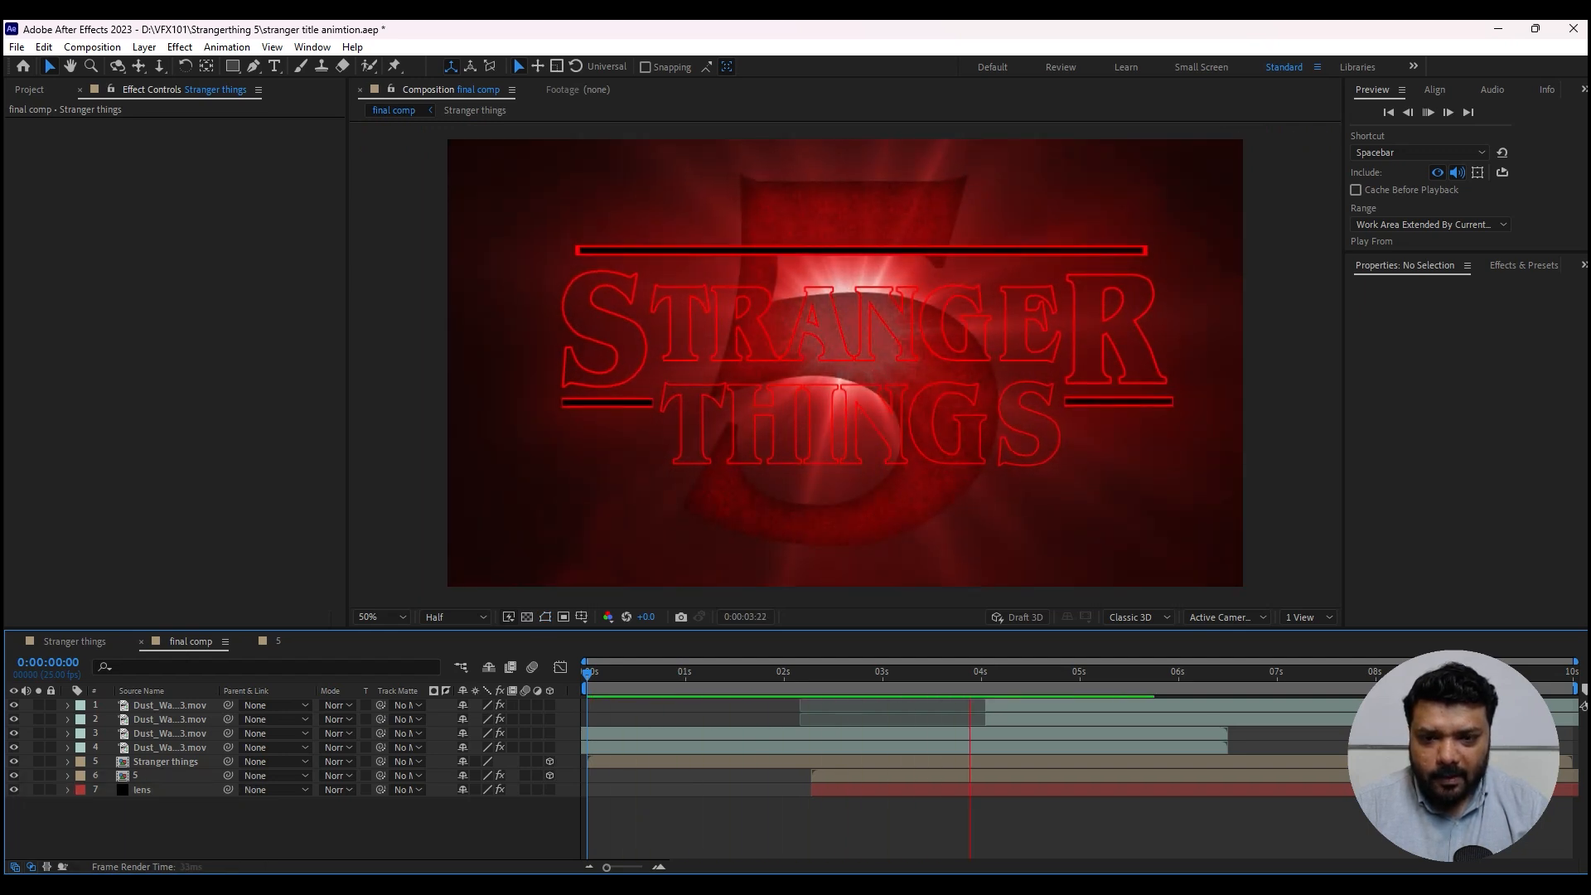
key(space)
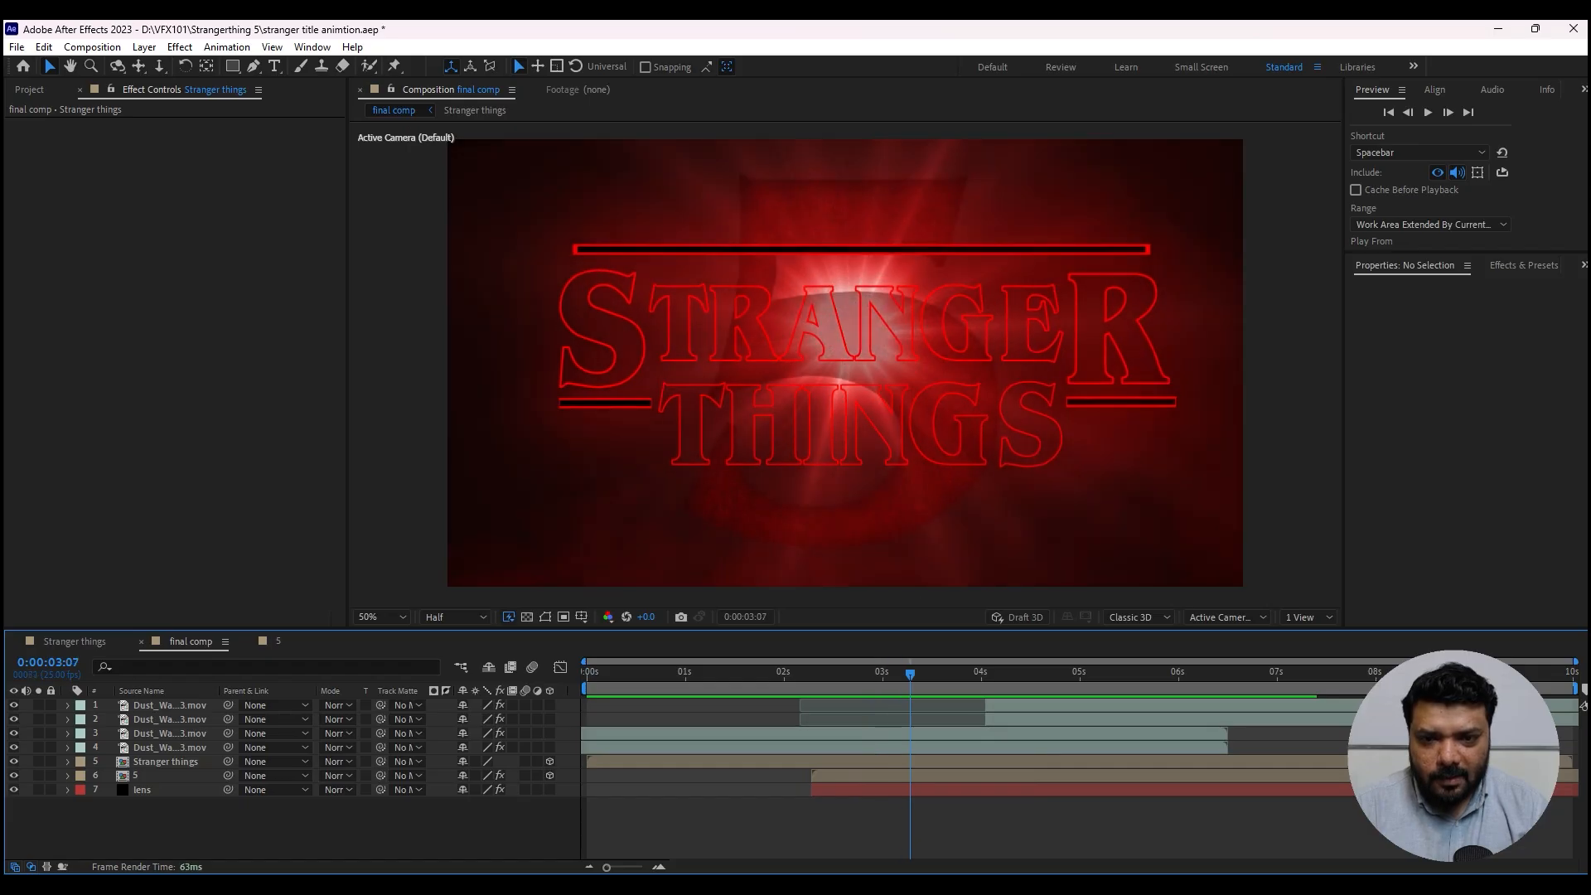
drag(852, 775, 778, 775)
key(space)
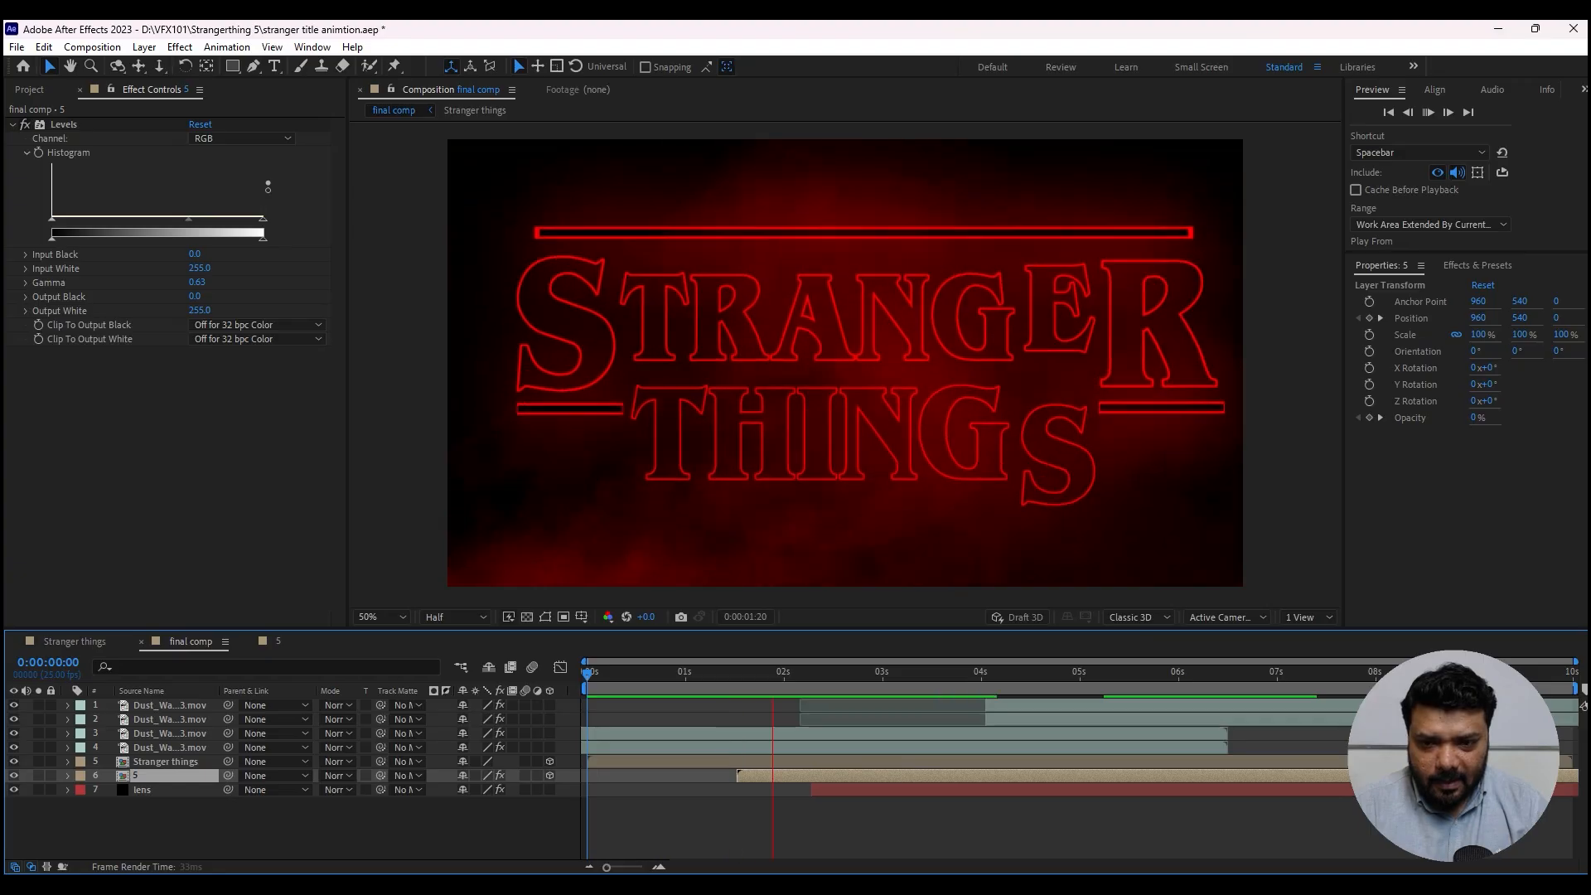
- Shift the lens layer to start at about 3 seconds and preview the timing from 0:00:01:14
click(741, 673)
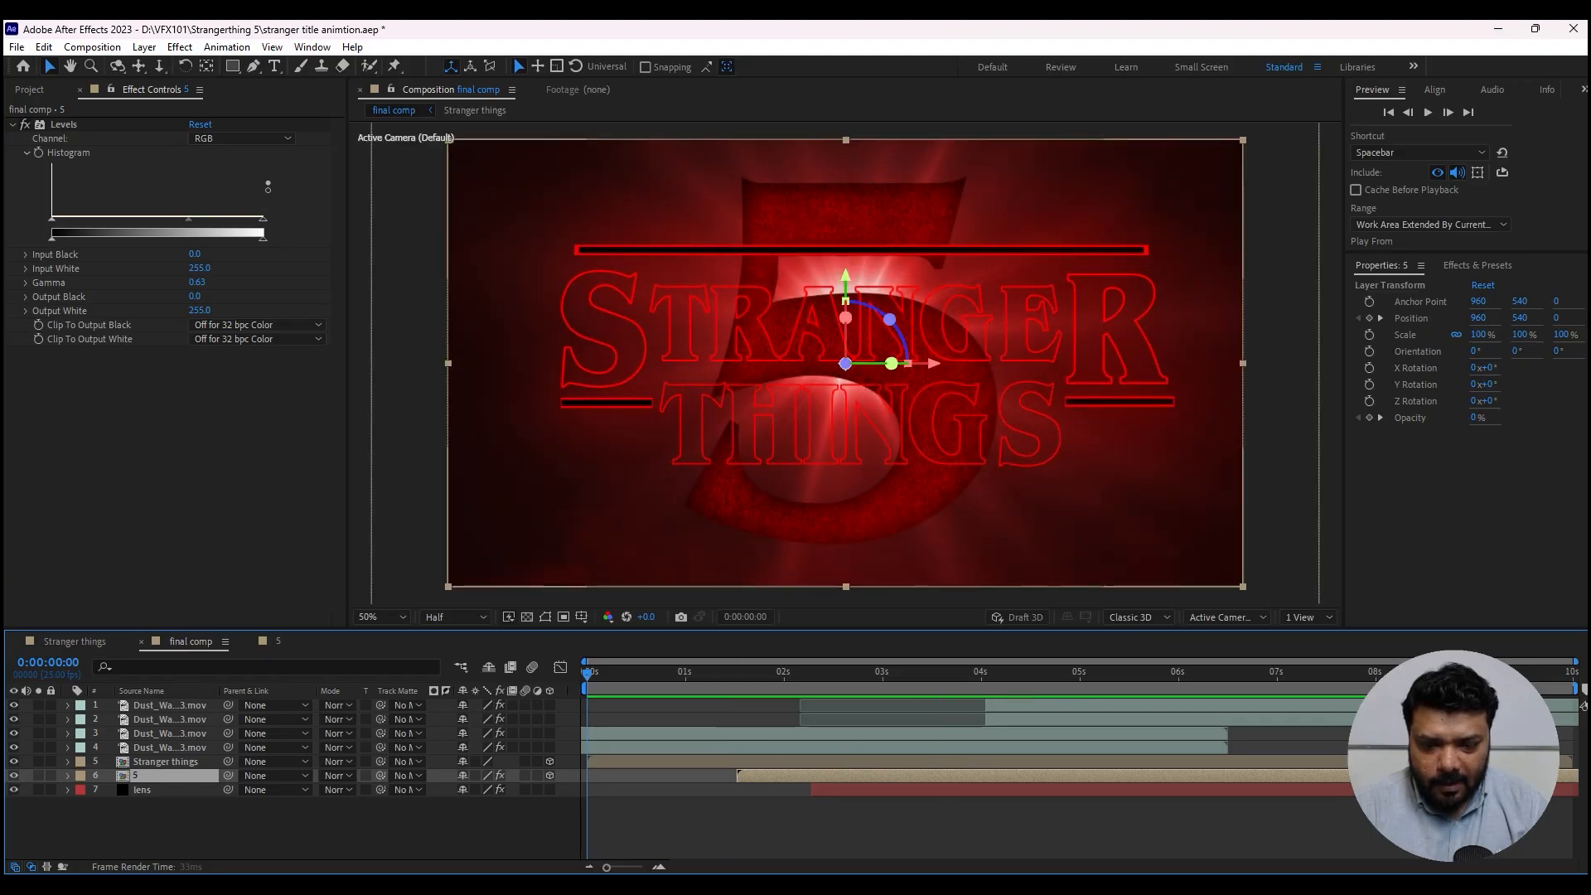
drag(854, 789, 917, 789)
key(space)
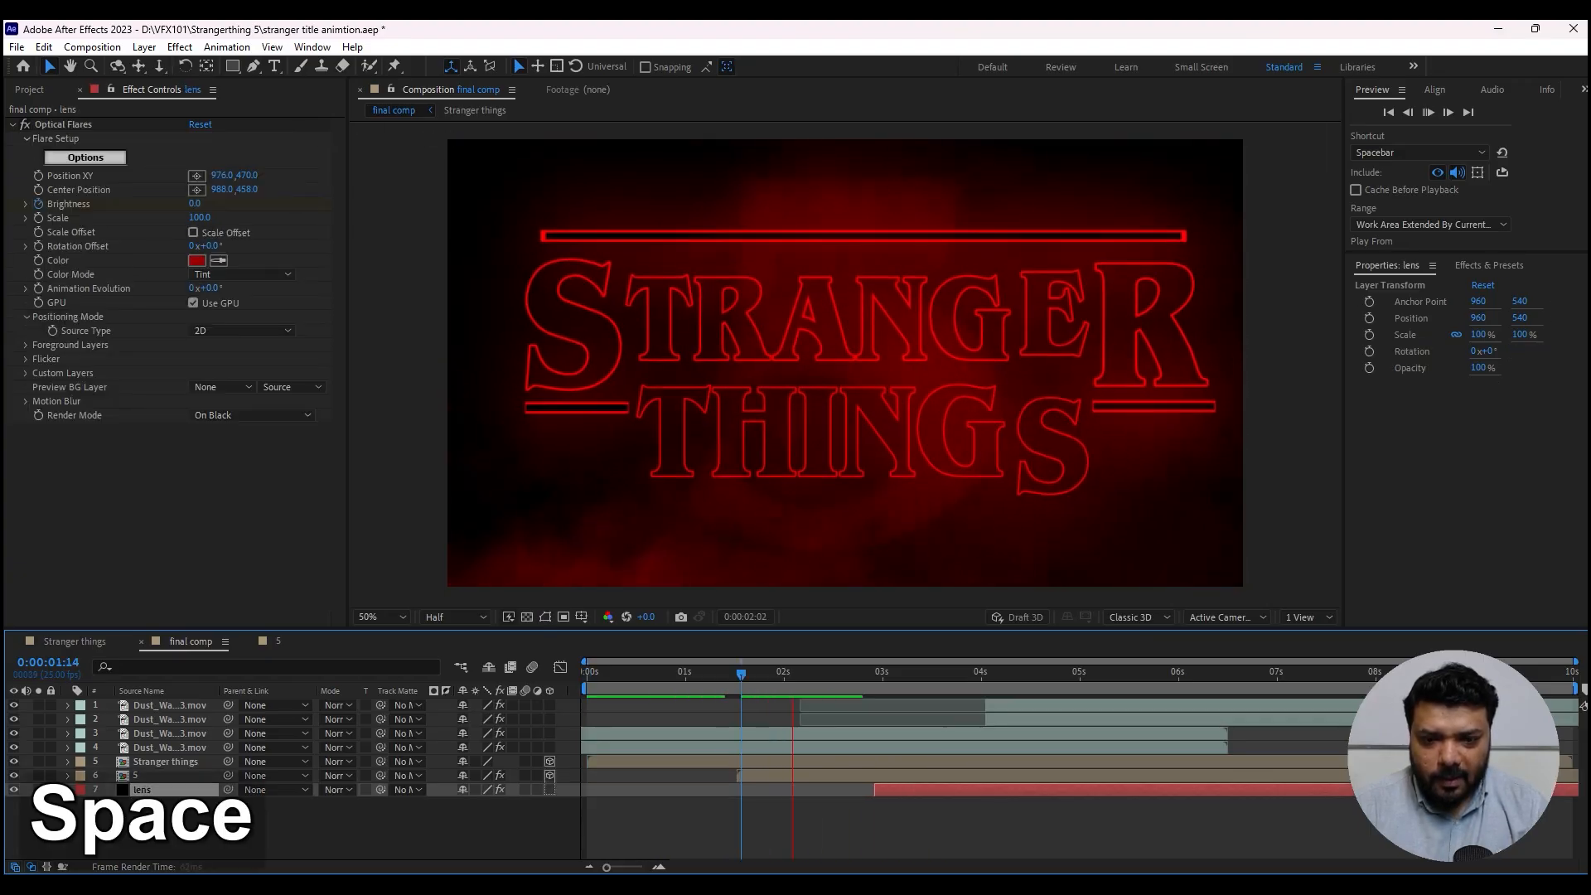
- Add a Brightness keyframe to the lens layer at 0:00:04:21 and set Brightness to 140 at 0:00:09:24
key(space)
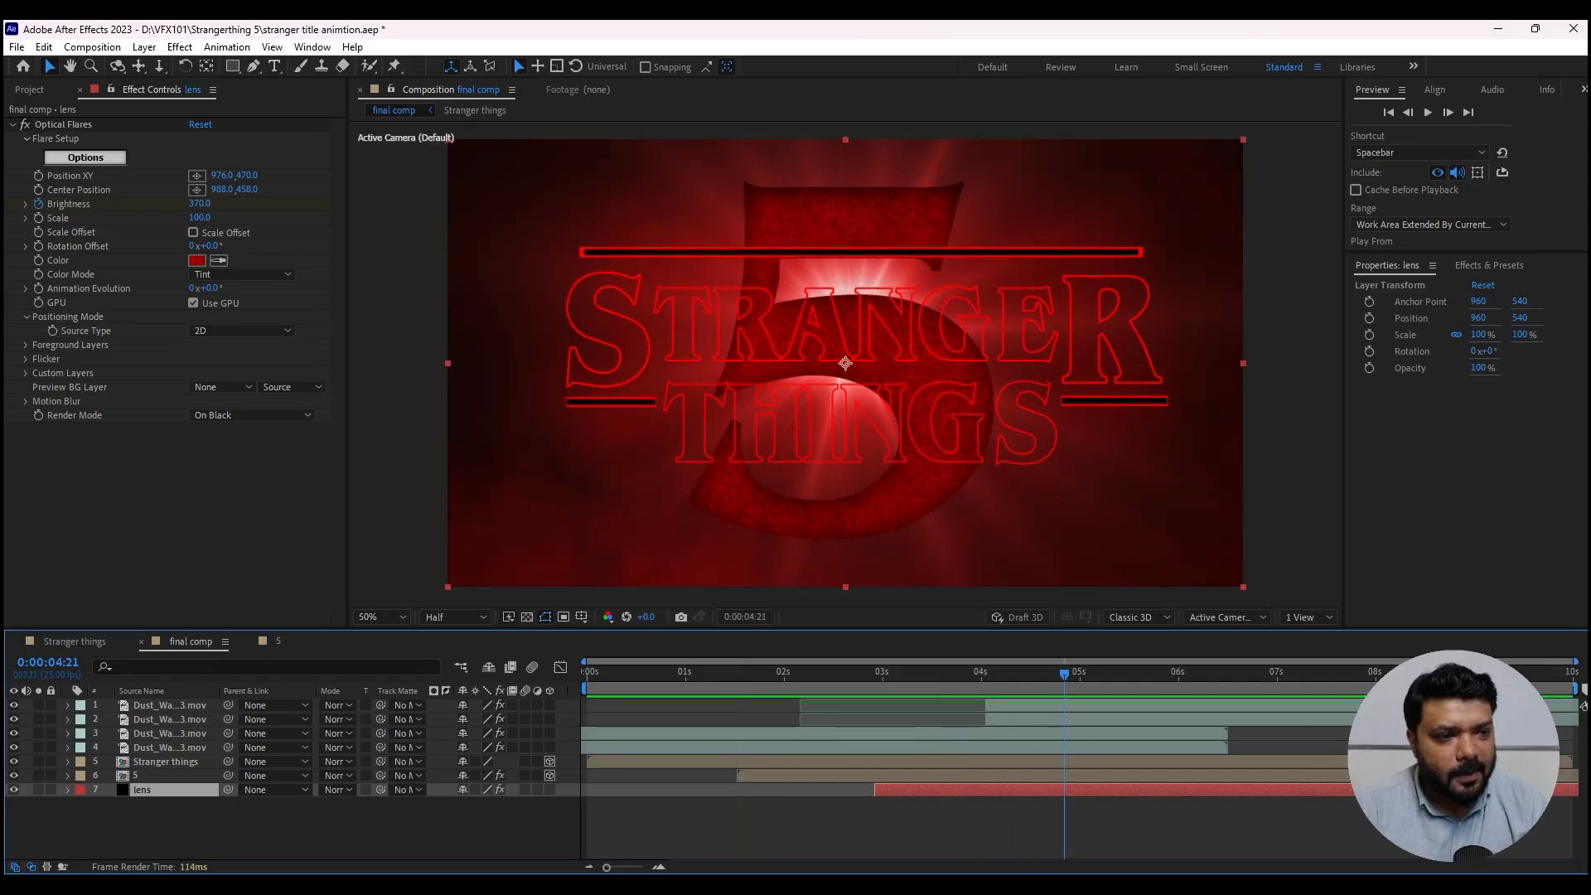
key(u)
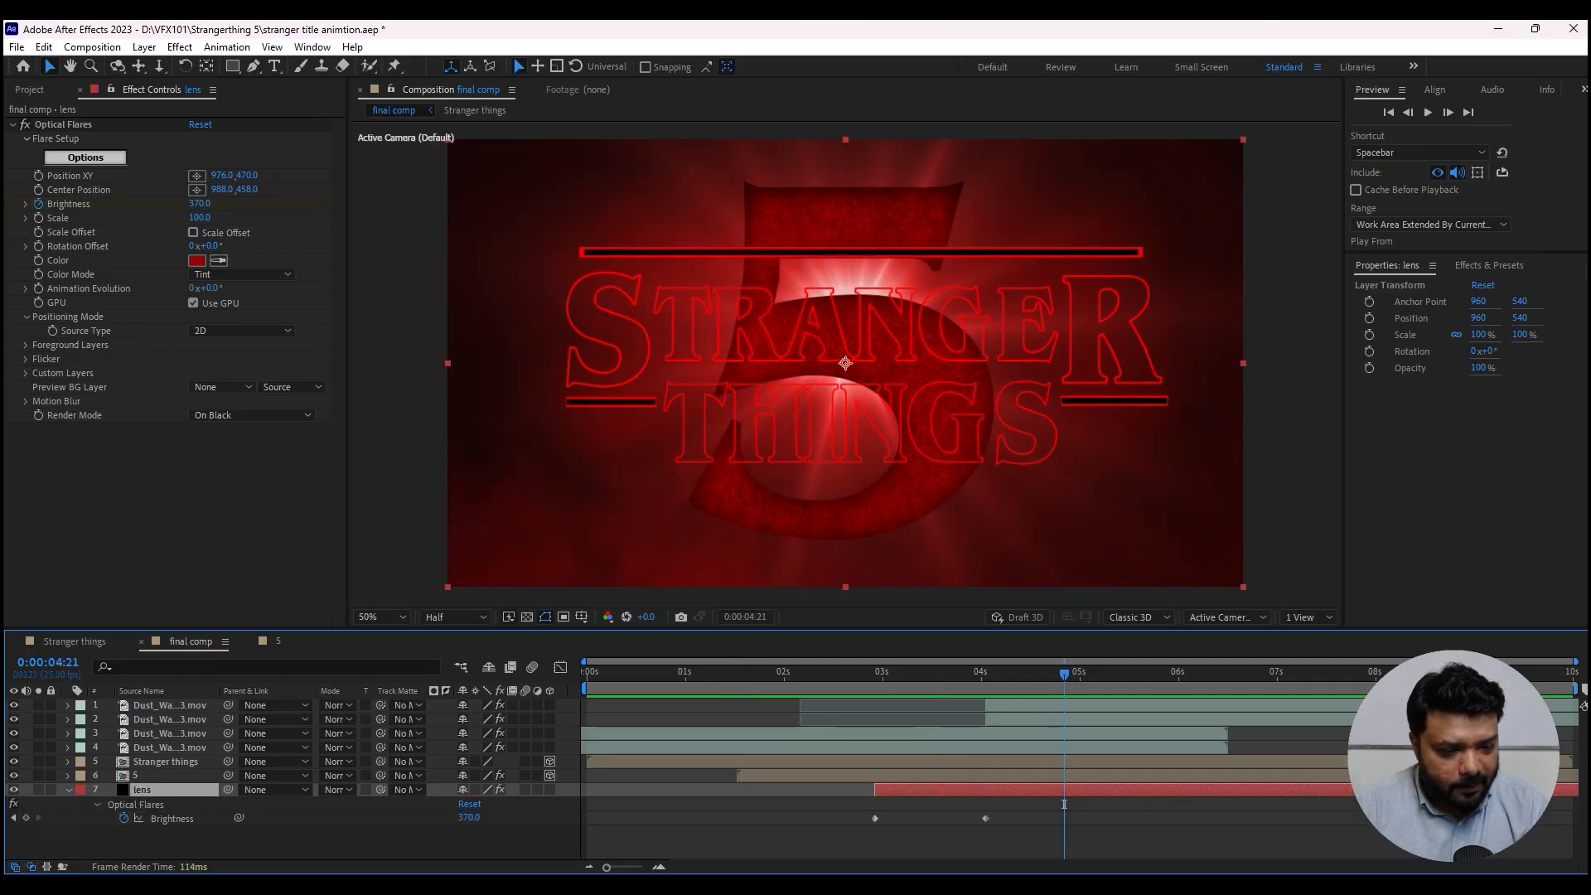
click(25, 818)
drag(1064, 674, 1158, 674)
drag(1186, 803, 1568, 804)
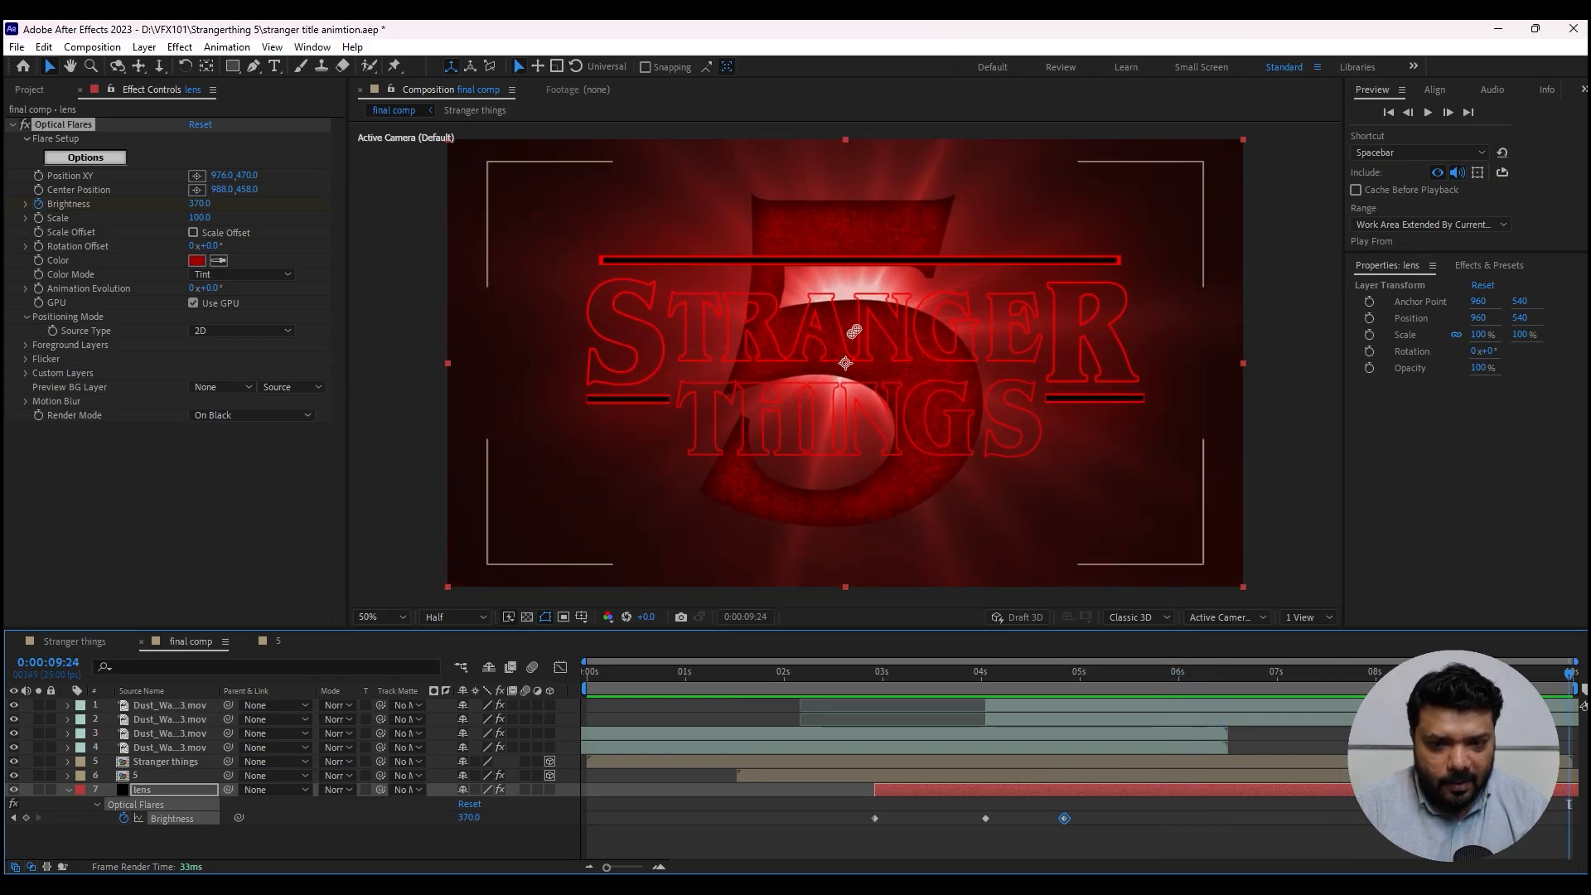
key(ctrl+v)
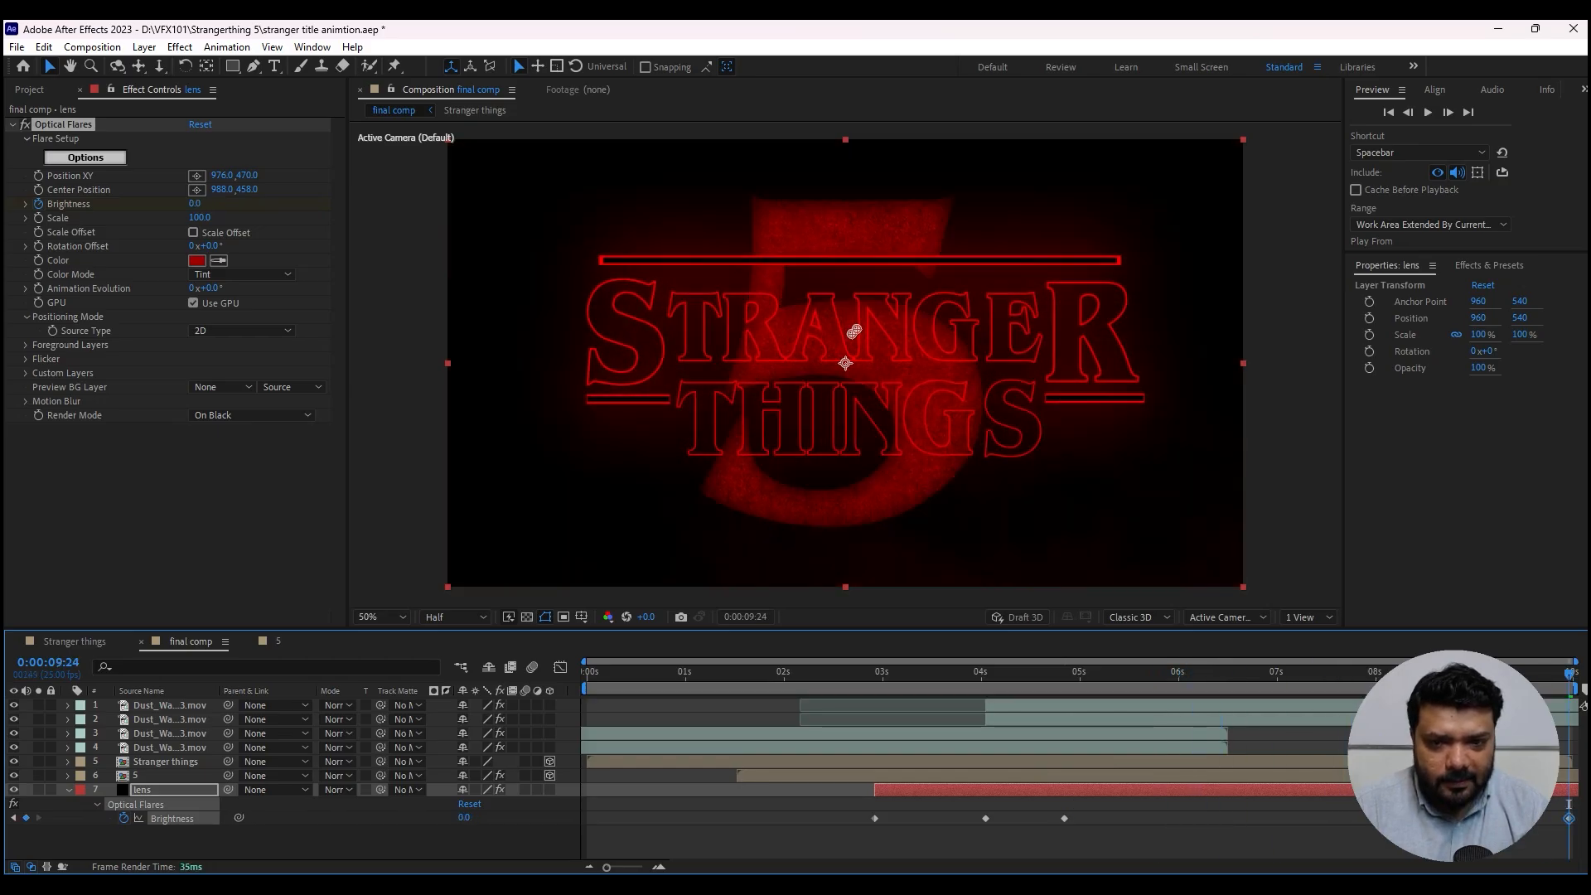
drag(466, 818, 474, 817)
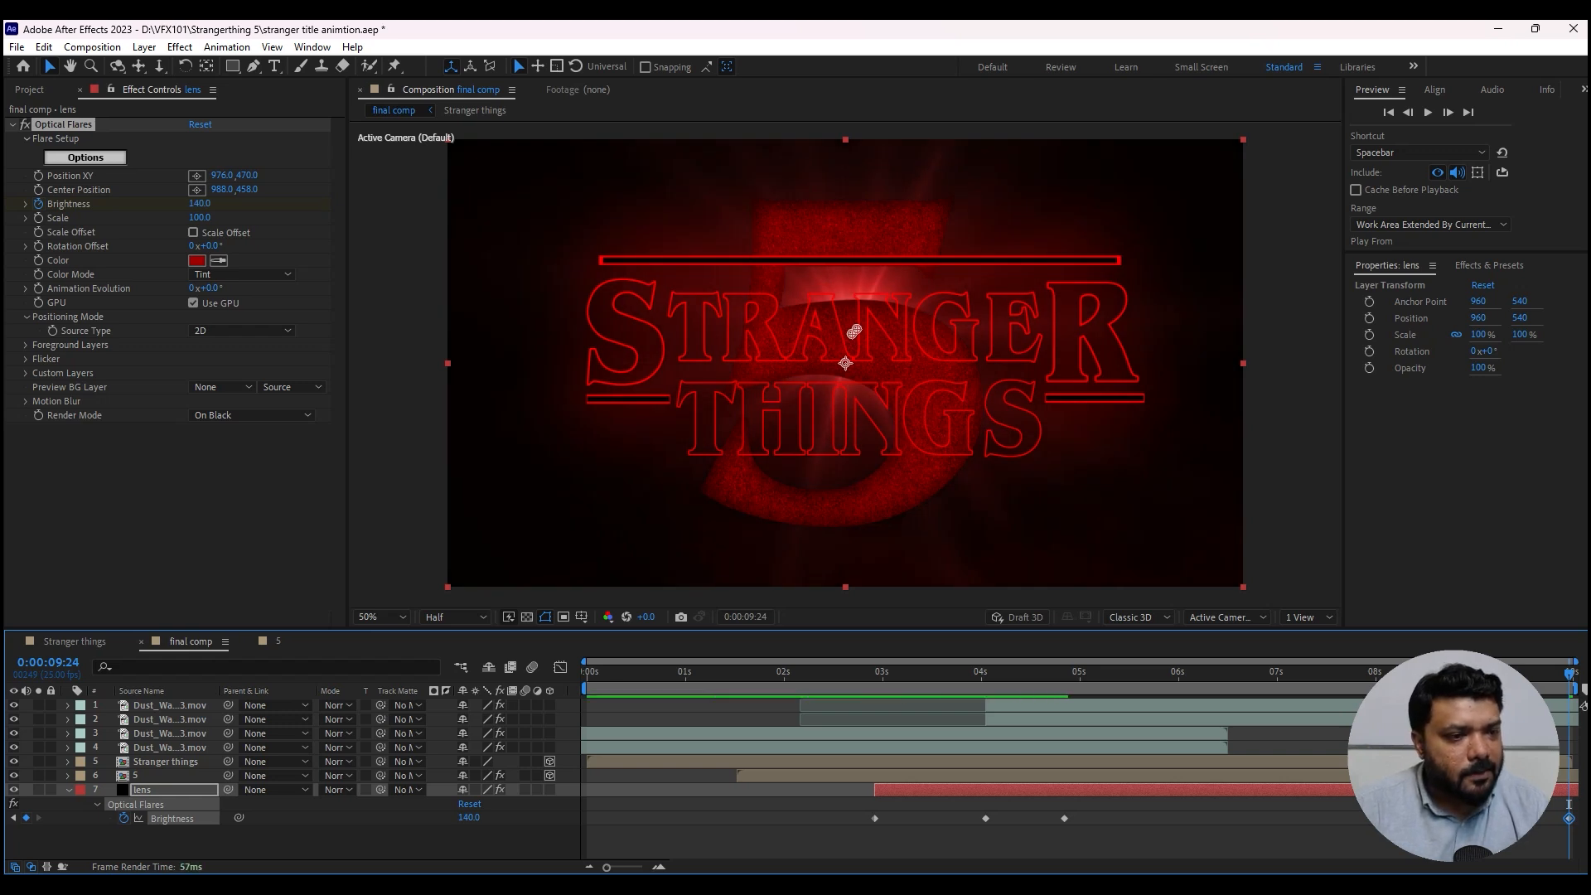
- Set the lens flare's flicker speed to 34 and amount to 100, and preview the flicker
click(26, 359)
drag(197, 387, 278, 400)
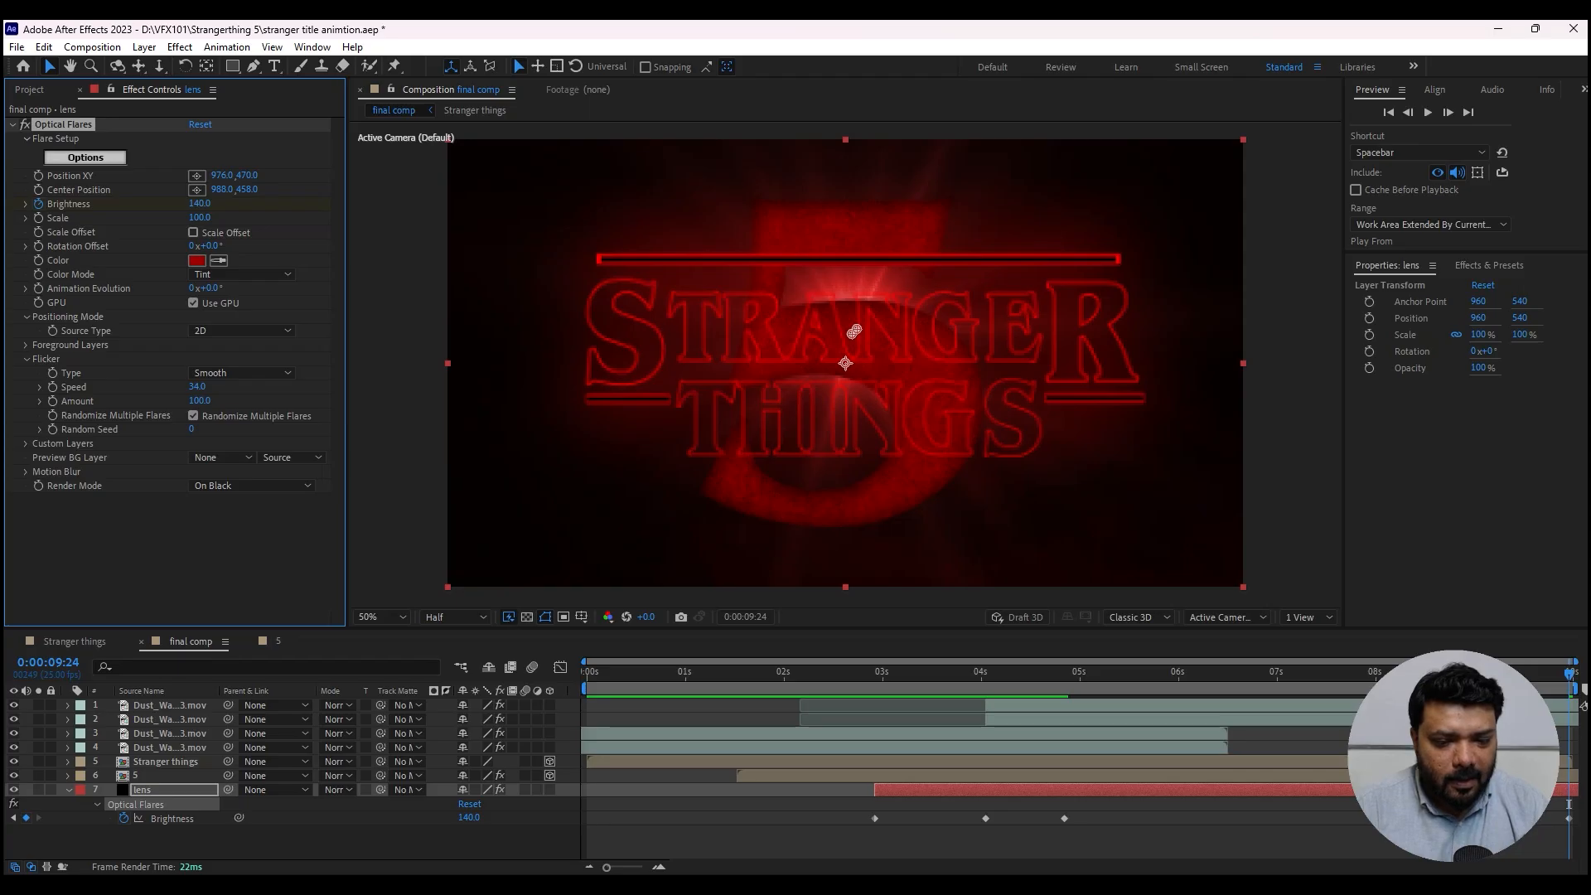
key(space)
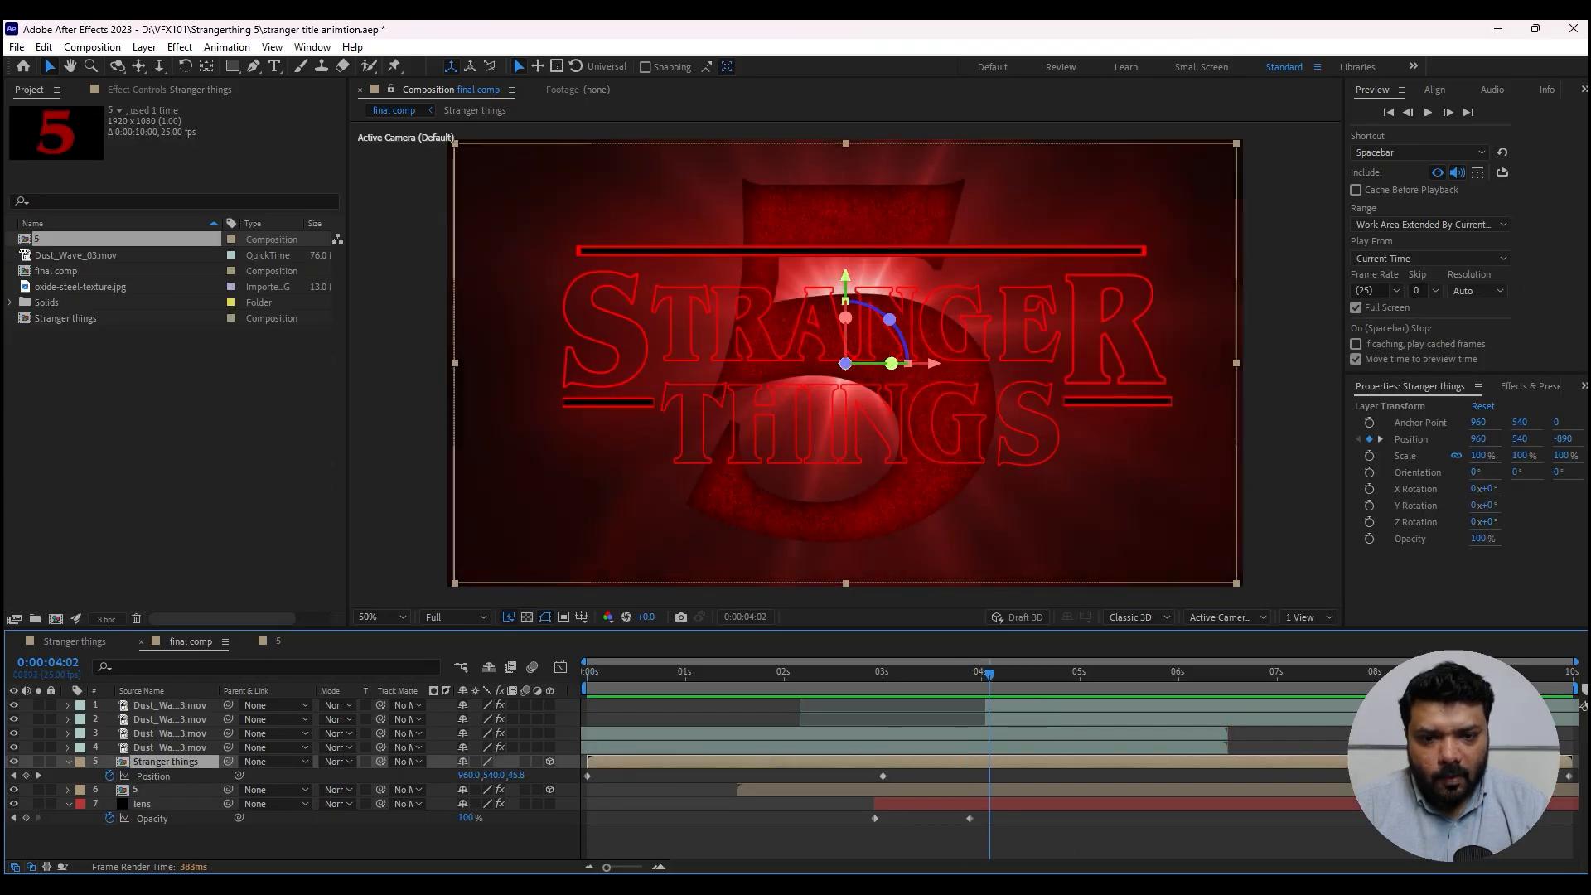
- Go to 0:00:03:11, open the Stranger things composition and apply a Bevel and Emboss layer style to the THING text
drag(989, 673, 925, 673)
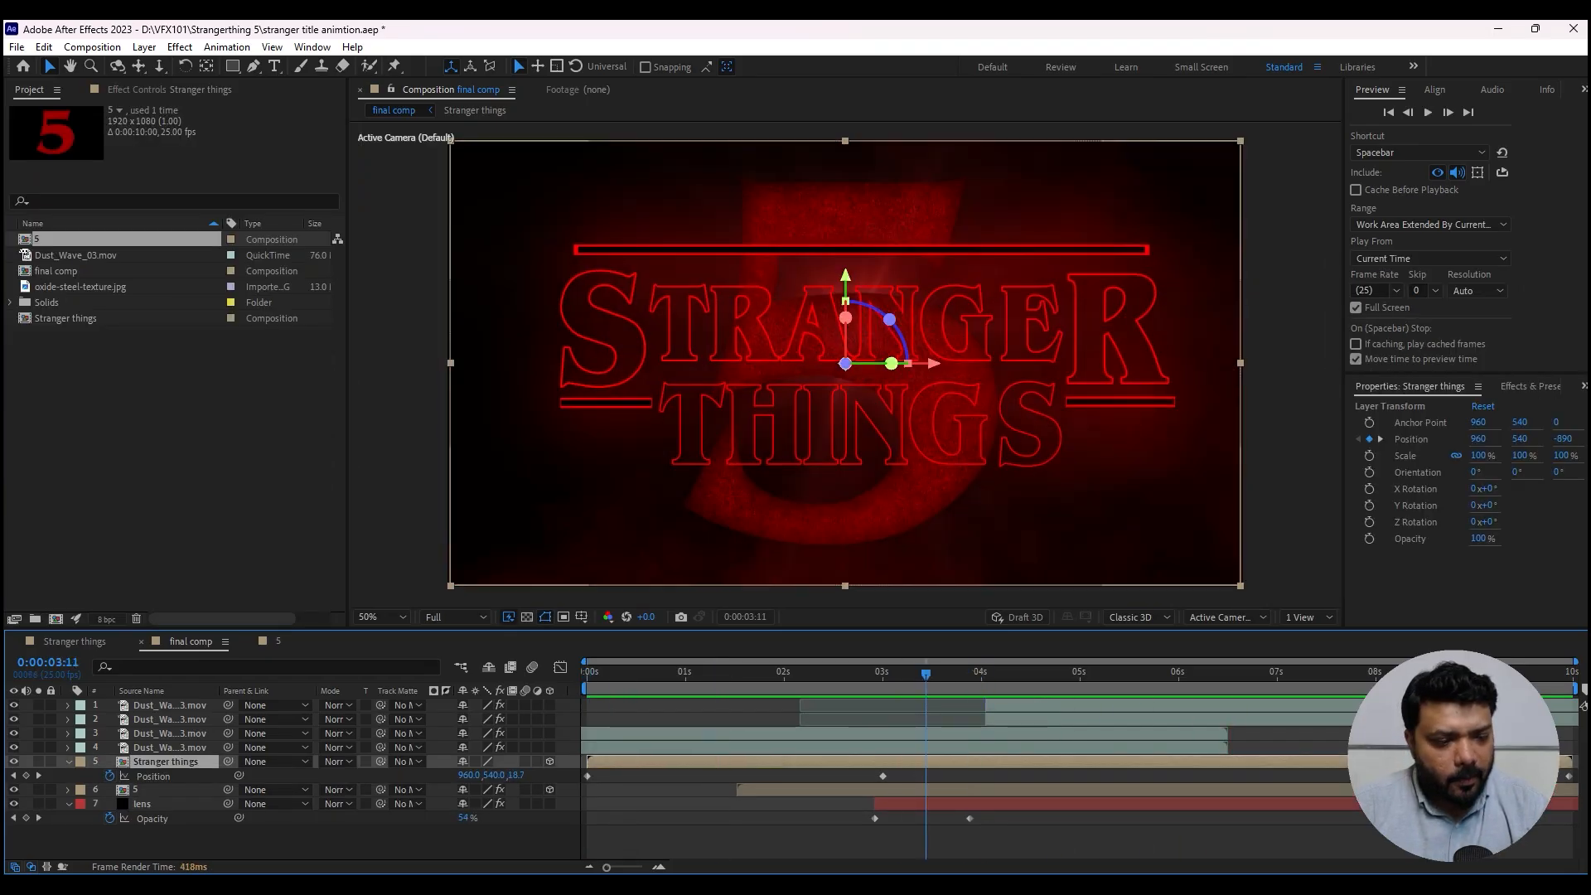
double_click(796, 431)
scroll(775, 489, up, 4)
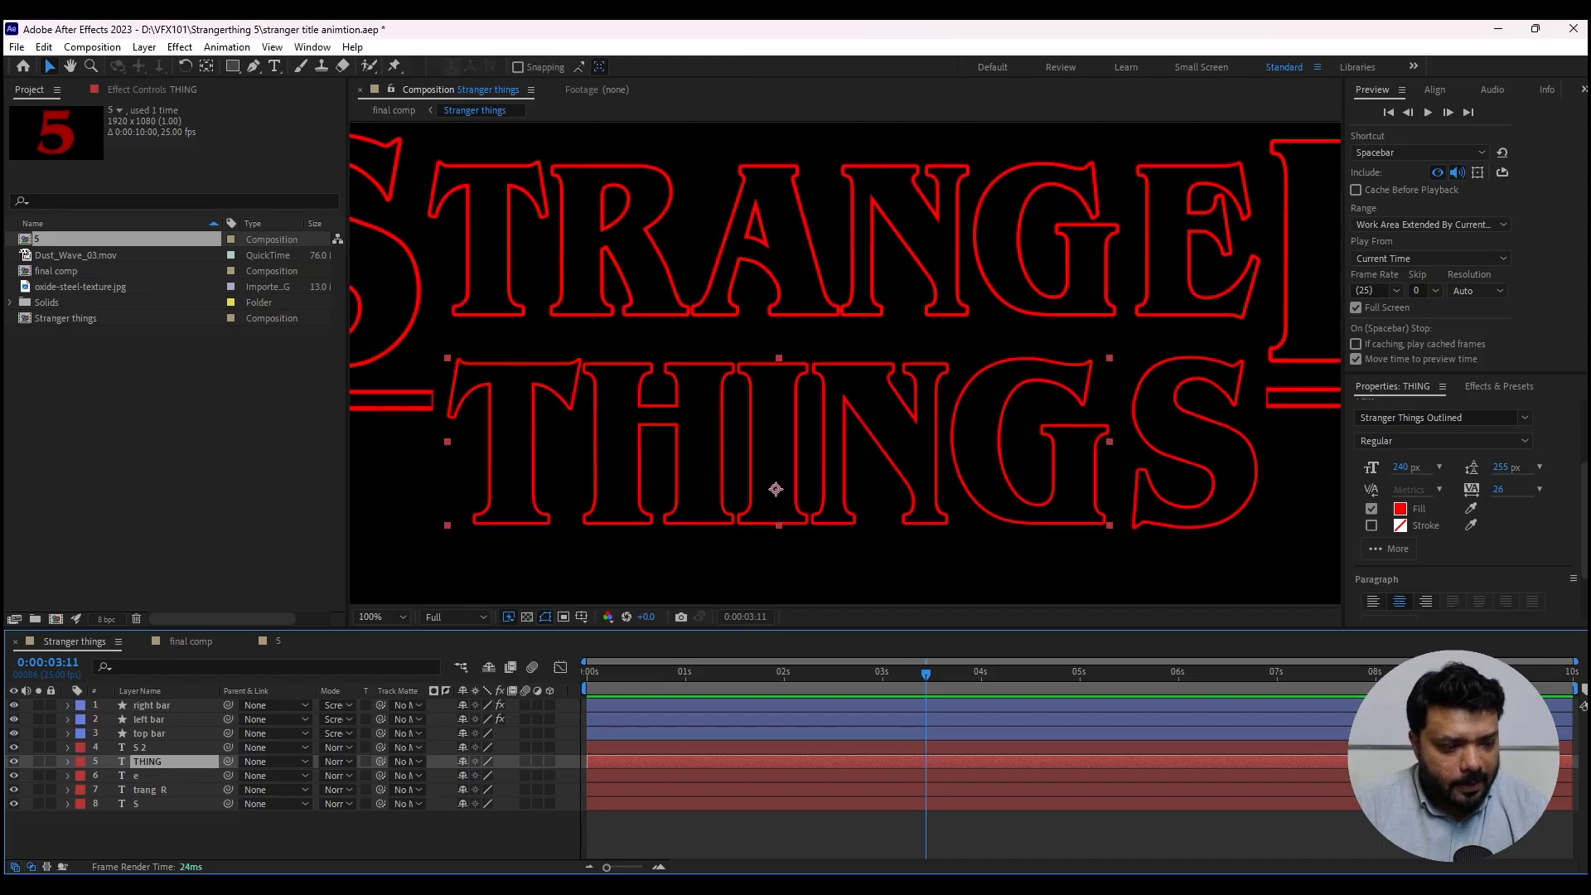
click(144, 47)
mouse_move(199, 471)
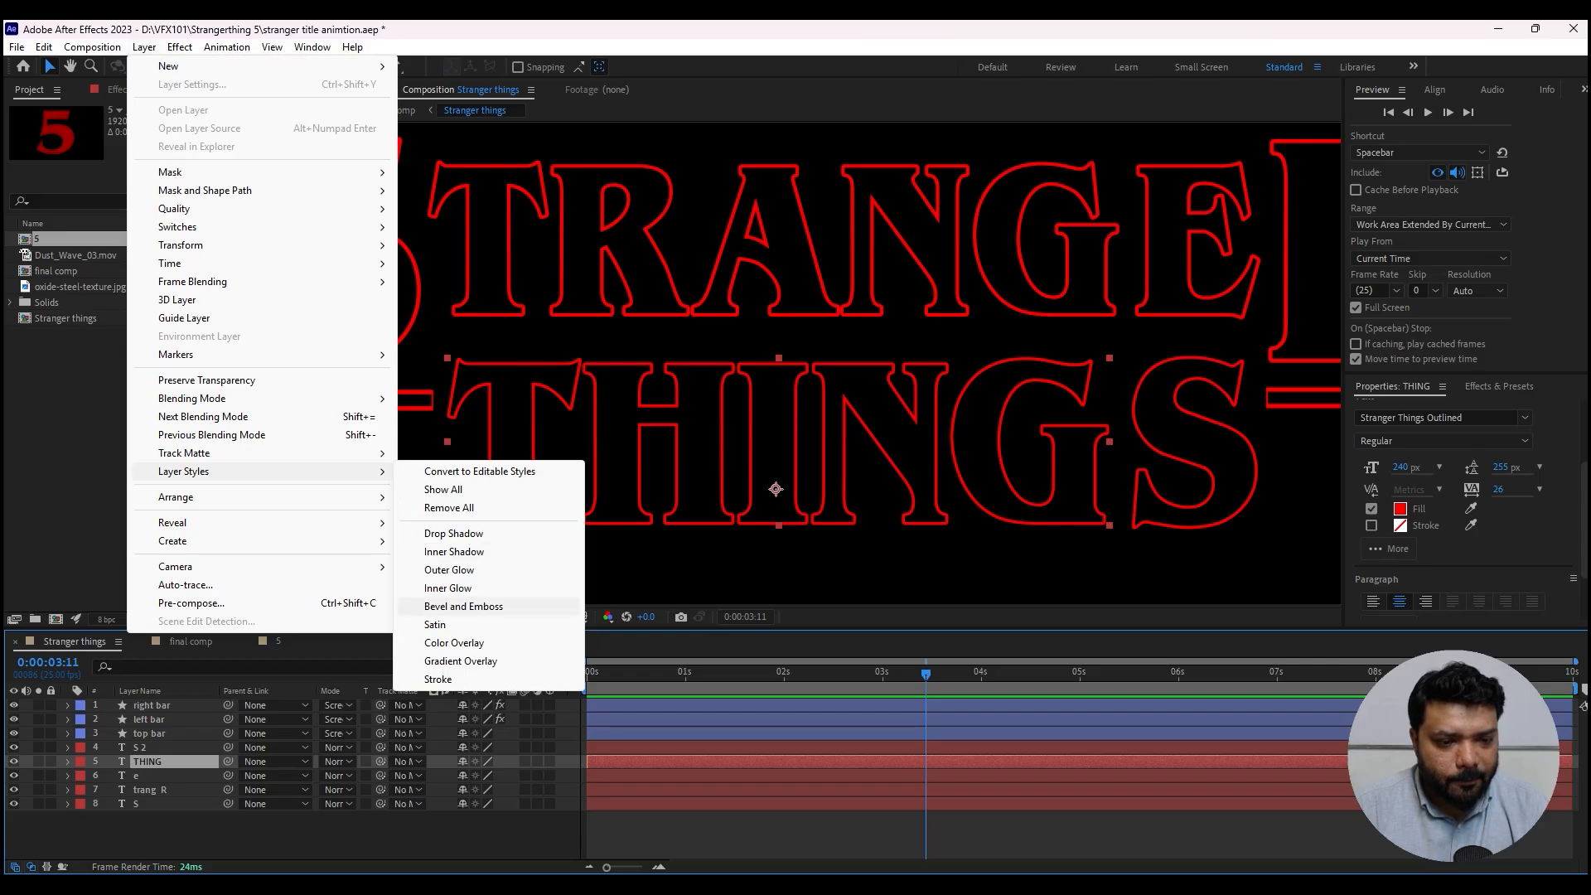
click(463, 606)
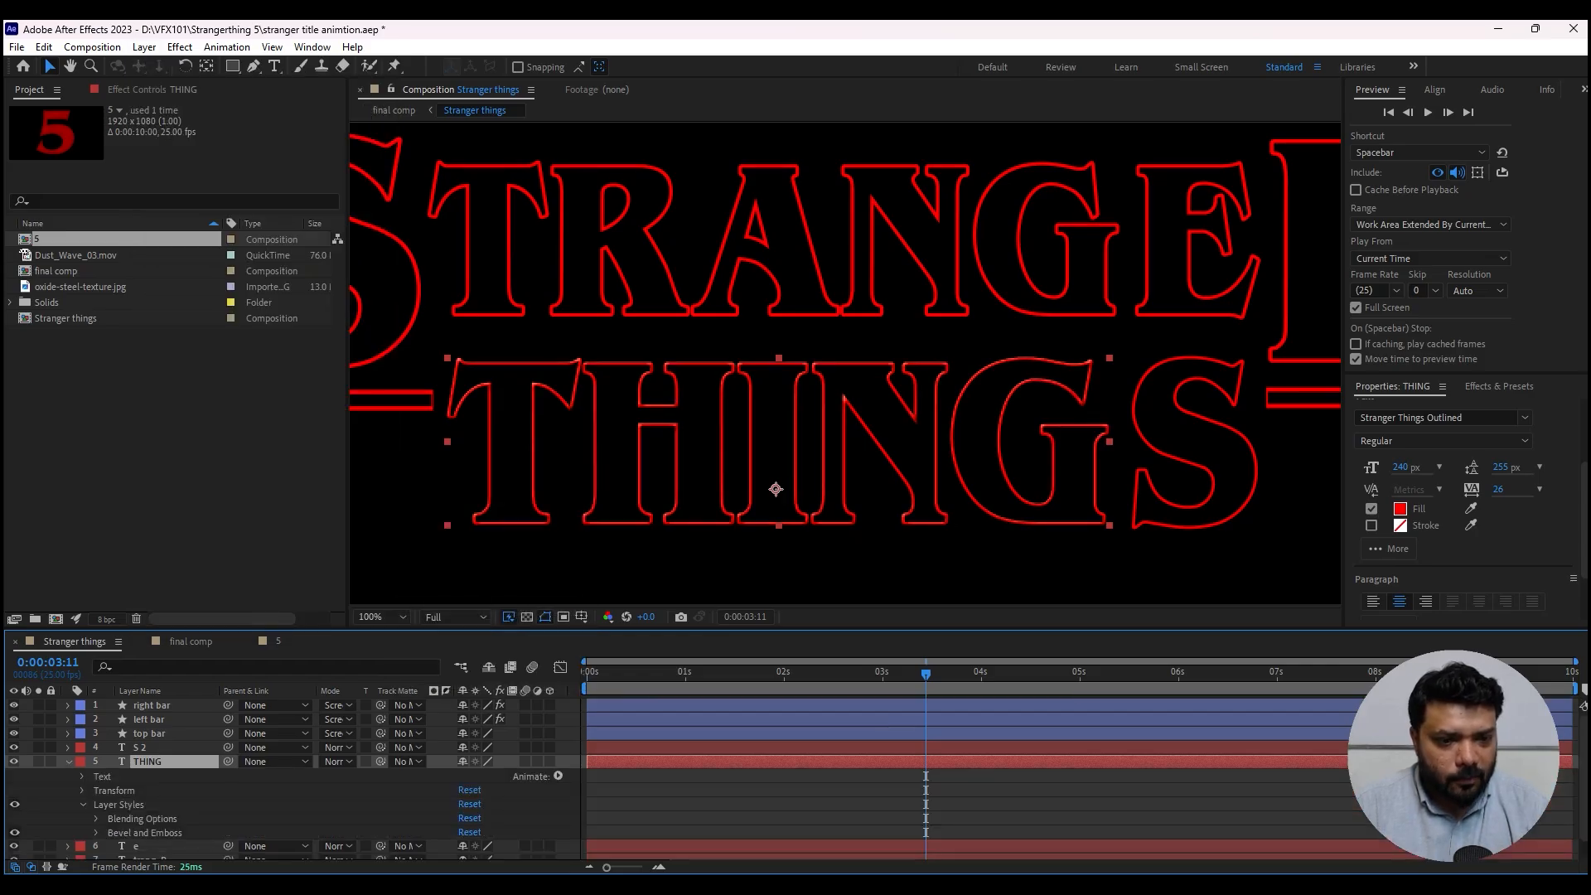
- Switch to the trailer reference screenshot, examine its letter outlines up close and return to After Effects
key(alt+Tab)
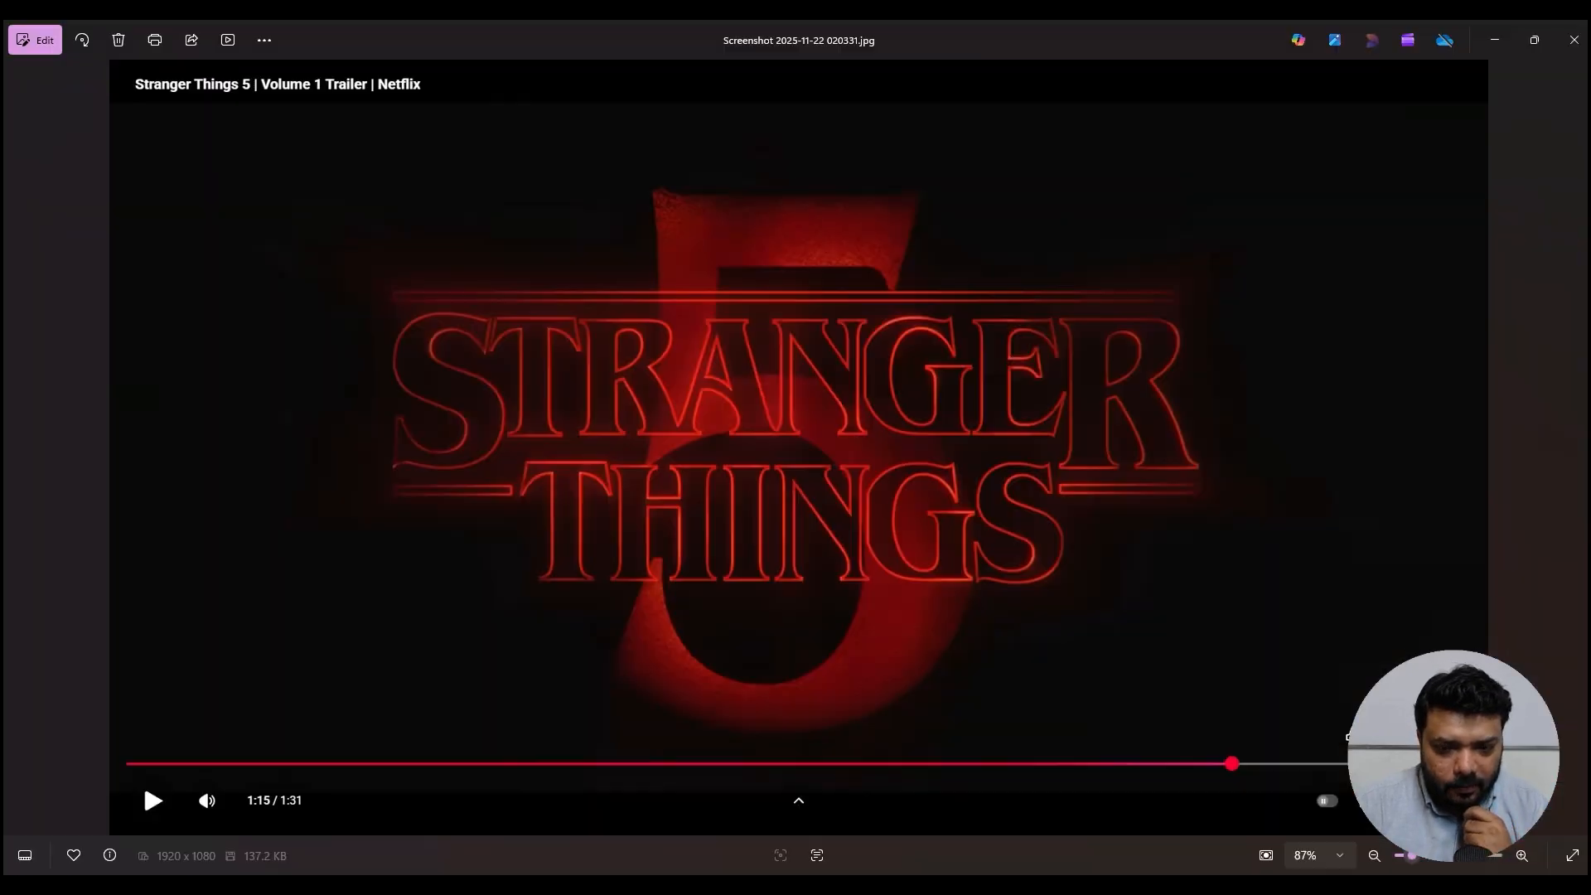
scroll(739, 512, up, 5)
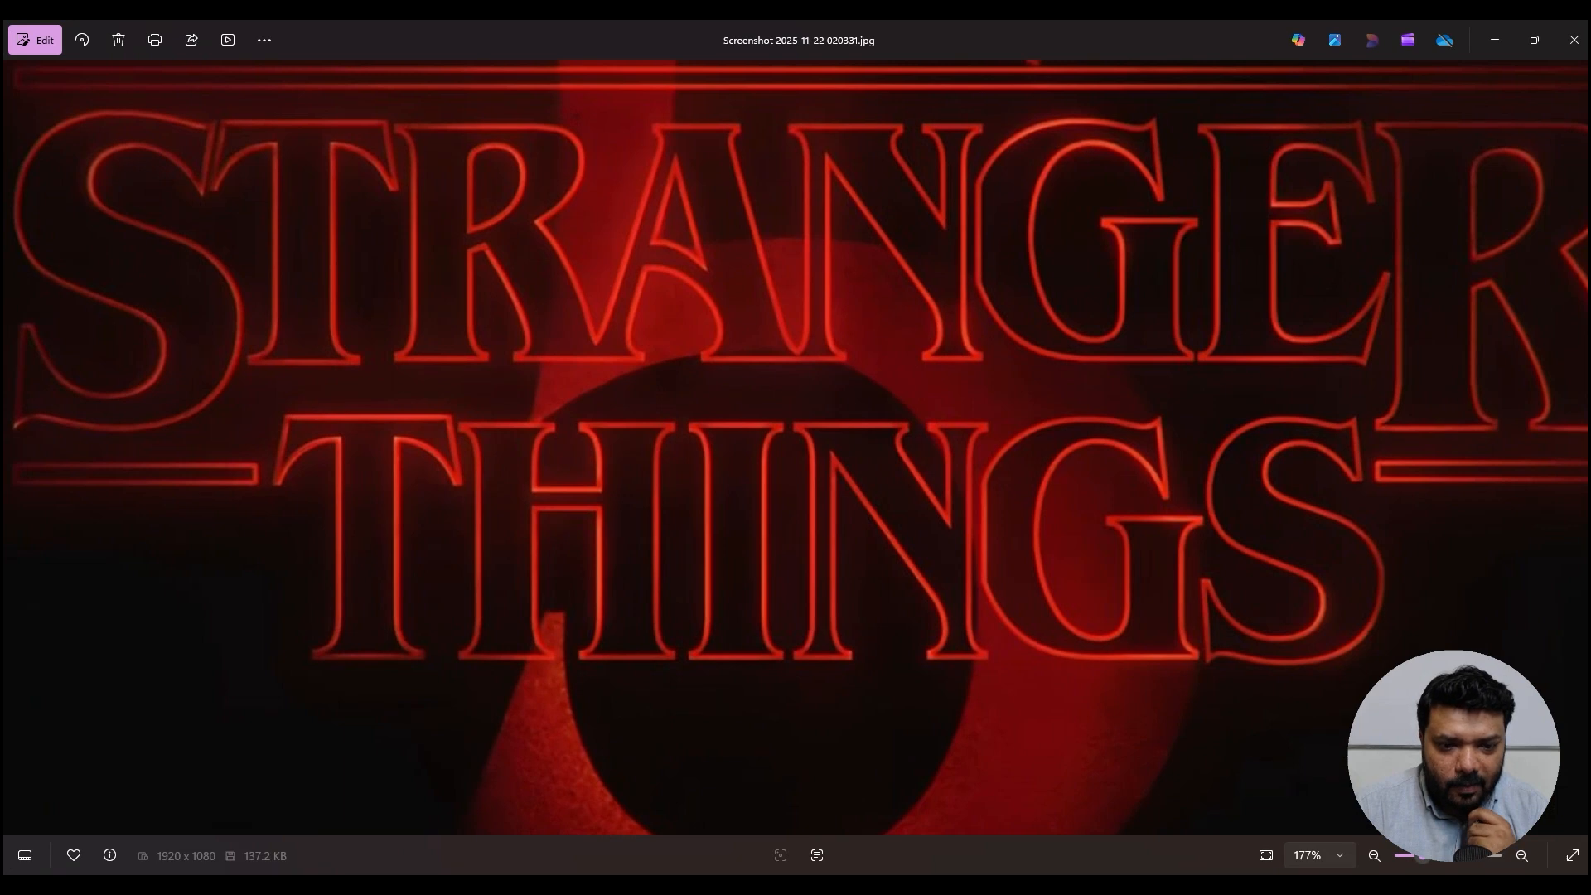
scroll(141, 778, down, 5)
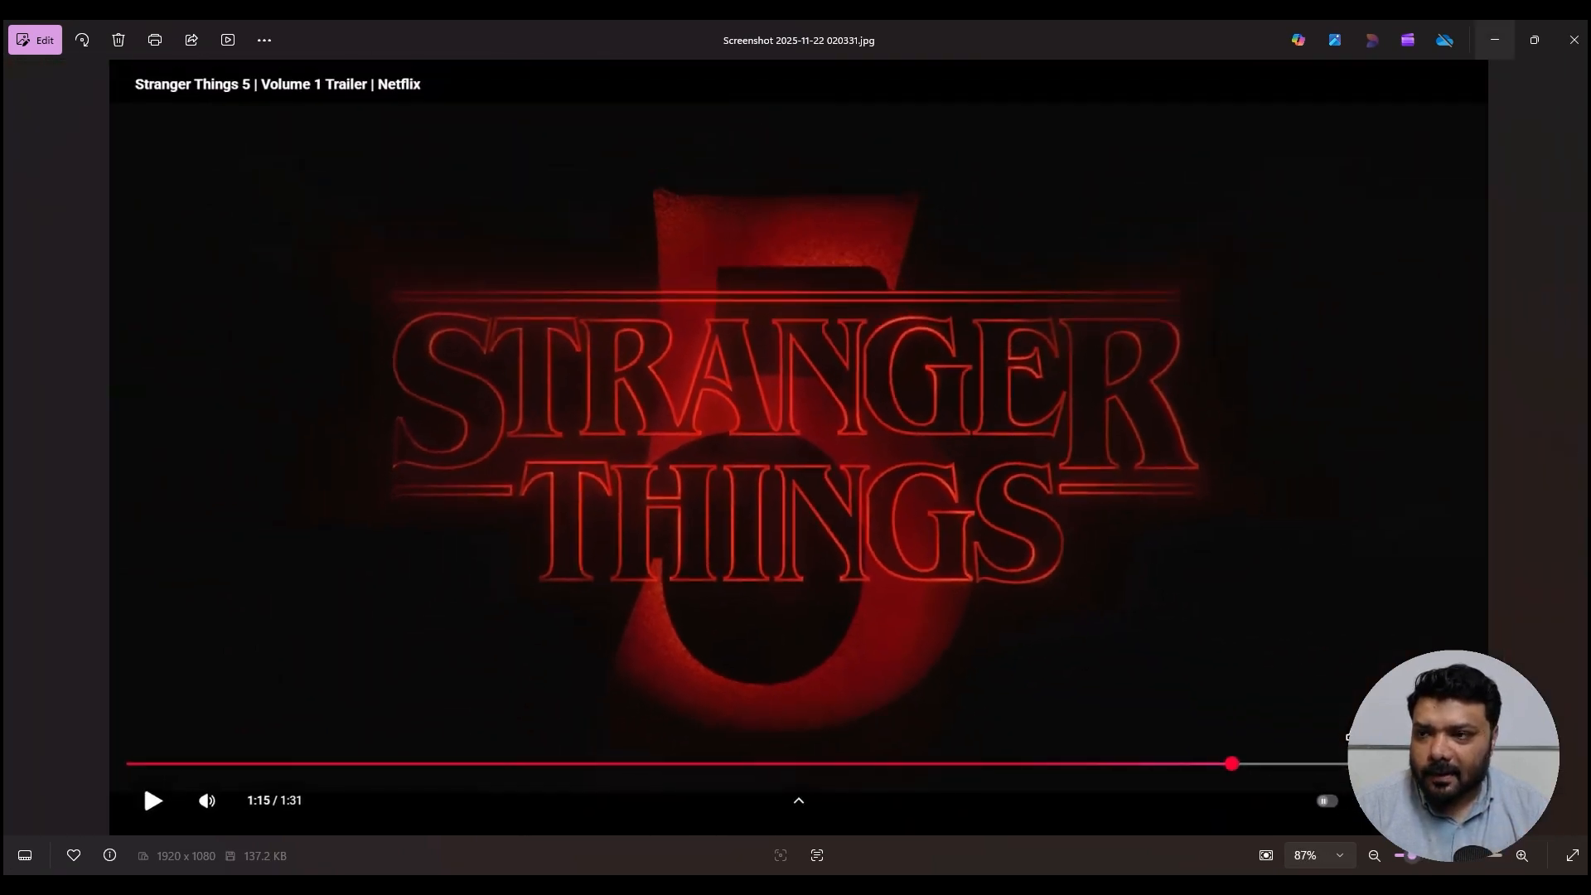
key(alt+Tab)
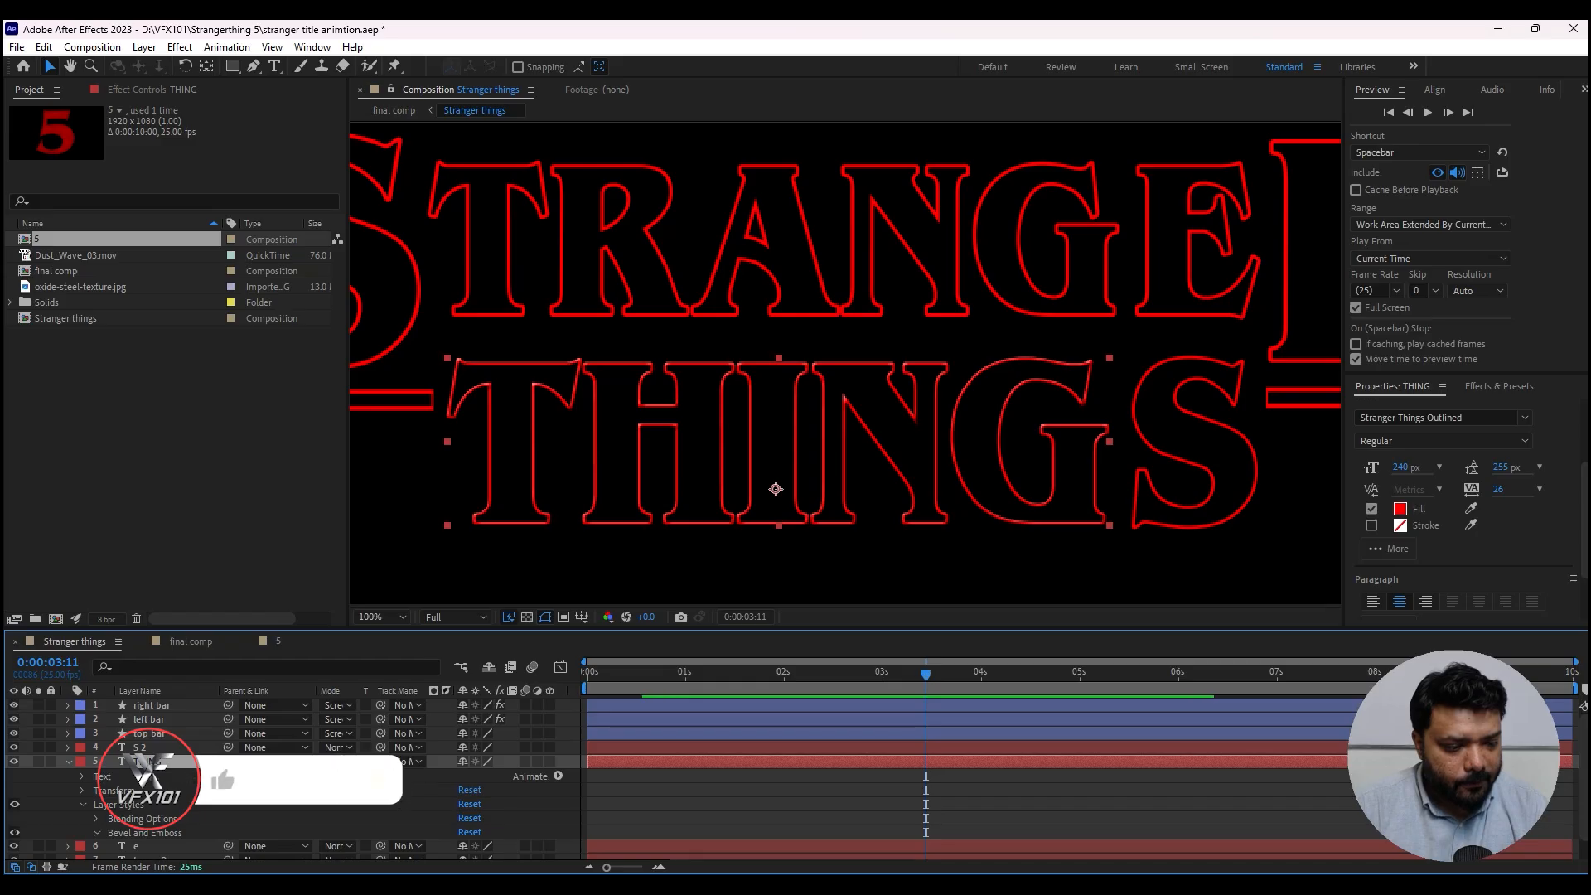
- Look through the THING layer's Bevel and Emboss settings
click(96, 833)
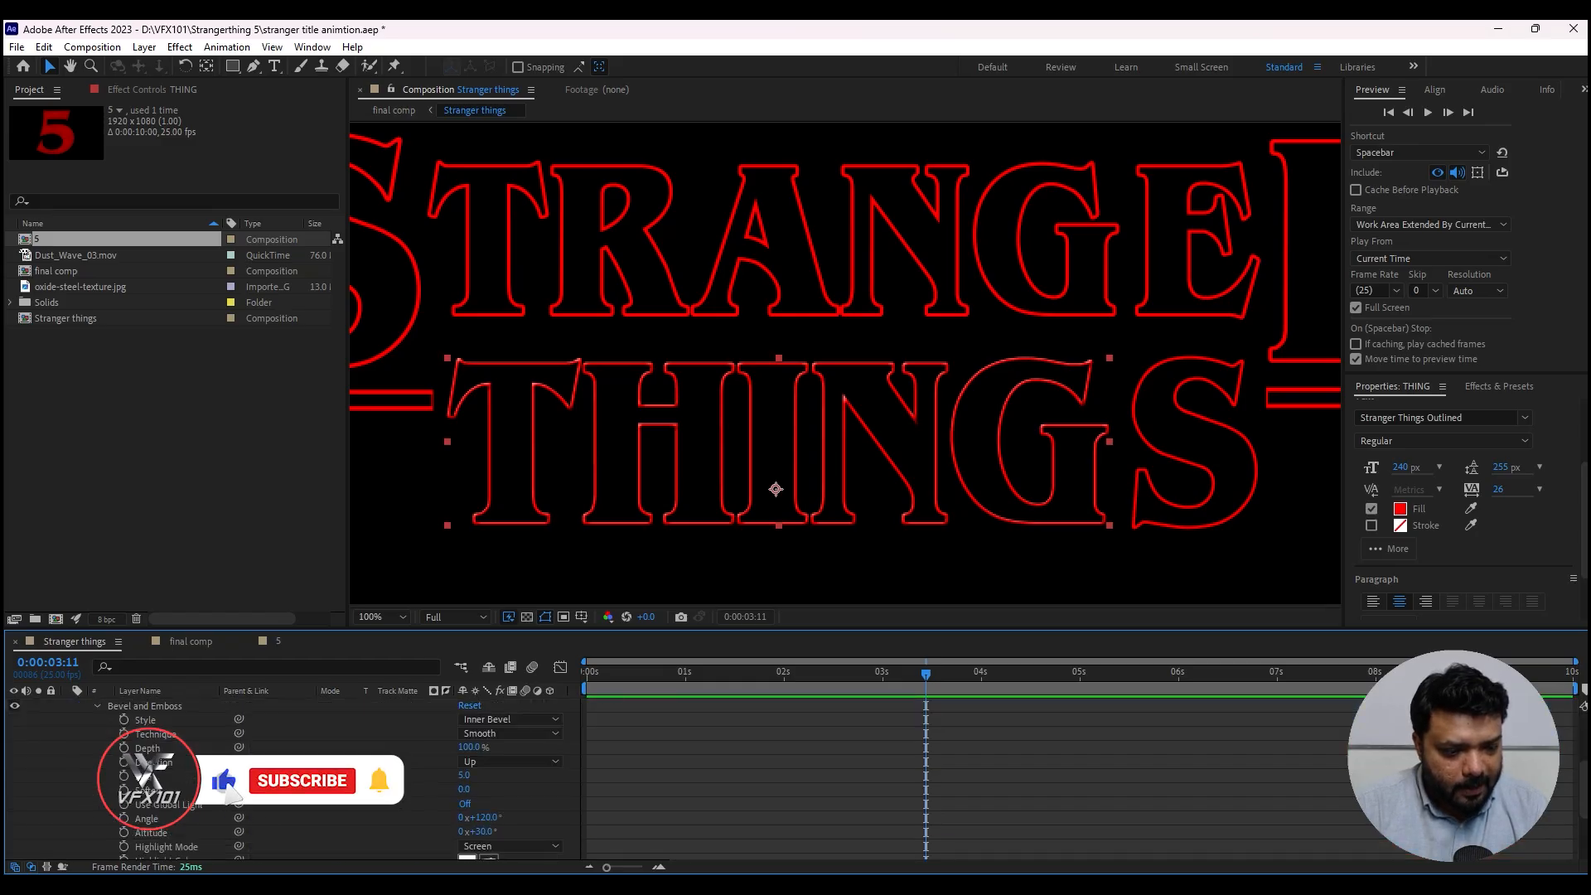
key(ctrl+z)
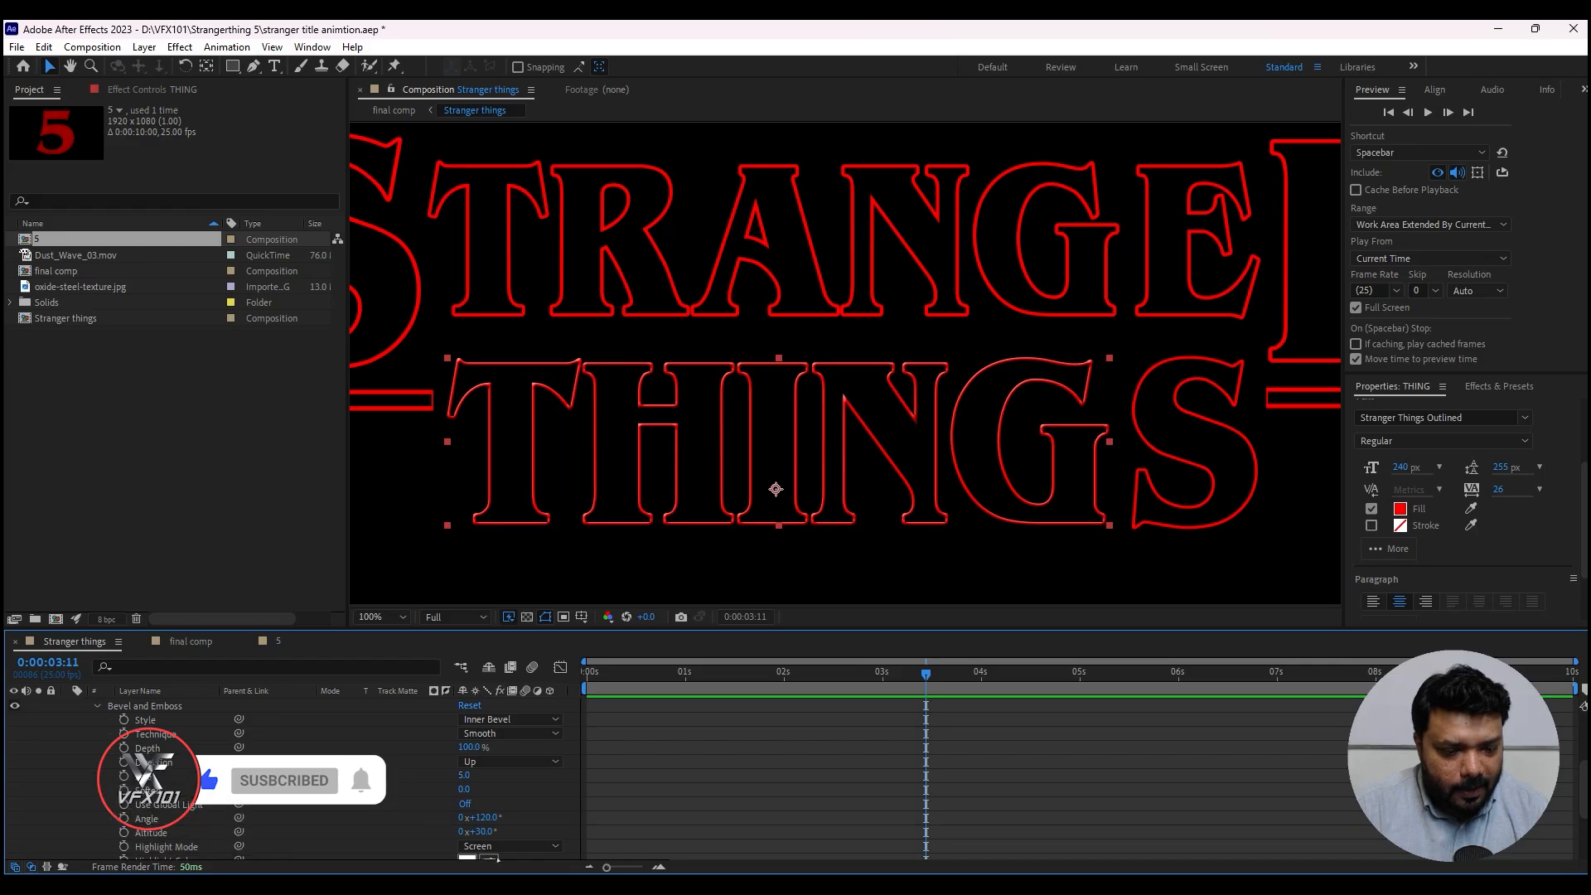
scroll(290, 778, up, 3)
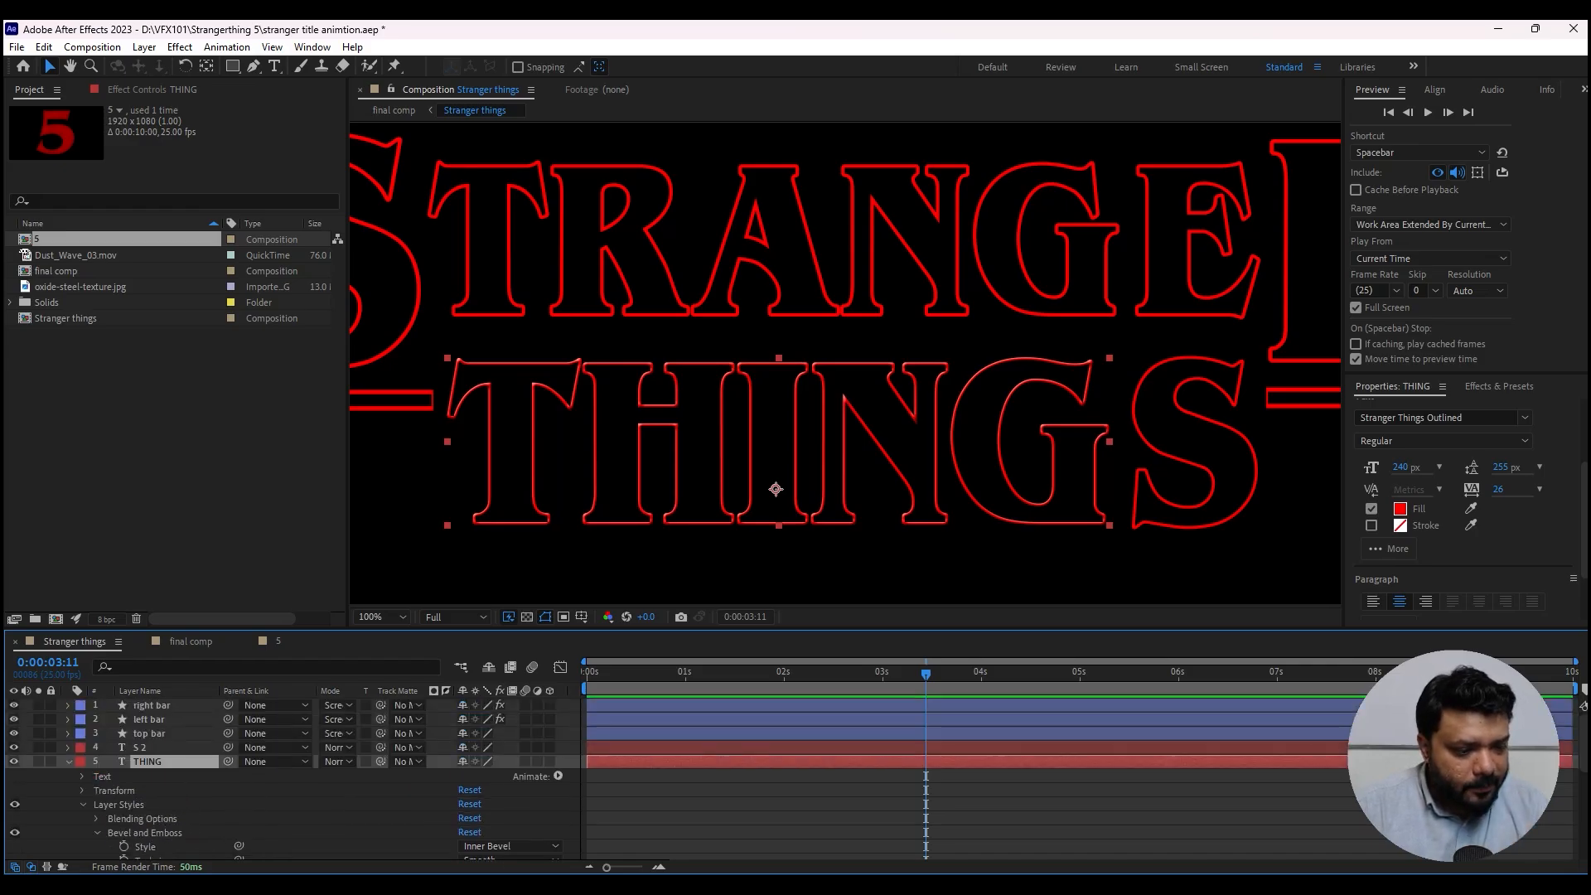
- Copy the THING layer's Bevel and Emboss style onto the S 2, e, trang R and S layers and inspect the outlines
key(ctrl+c)
click(68, 762)
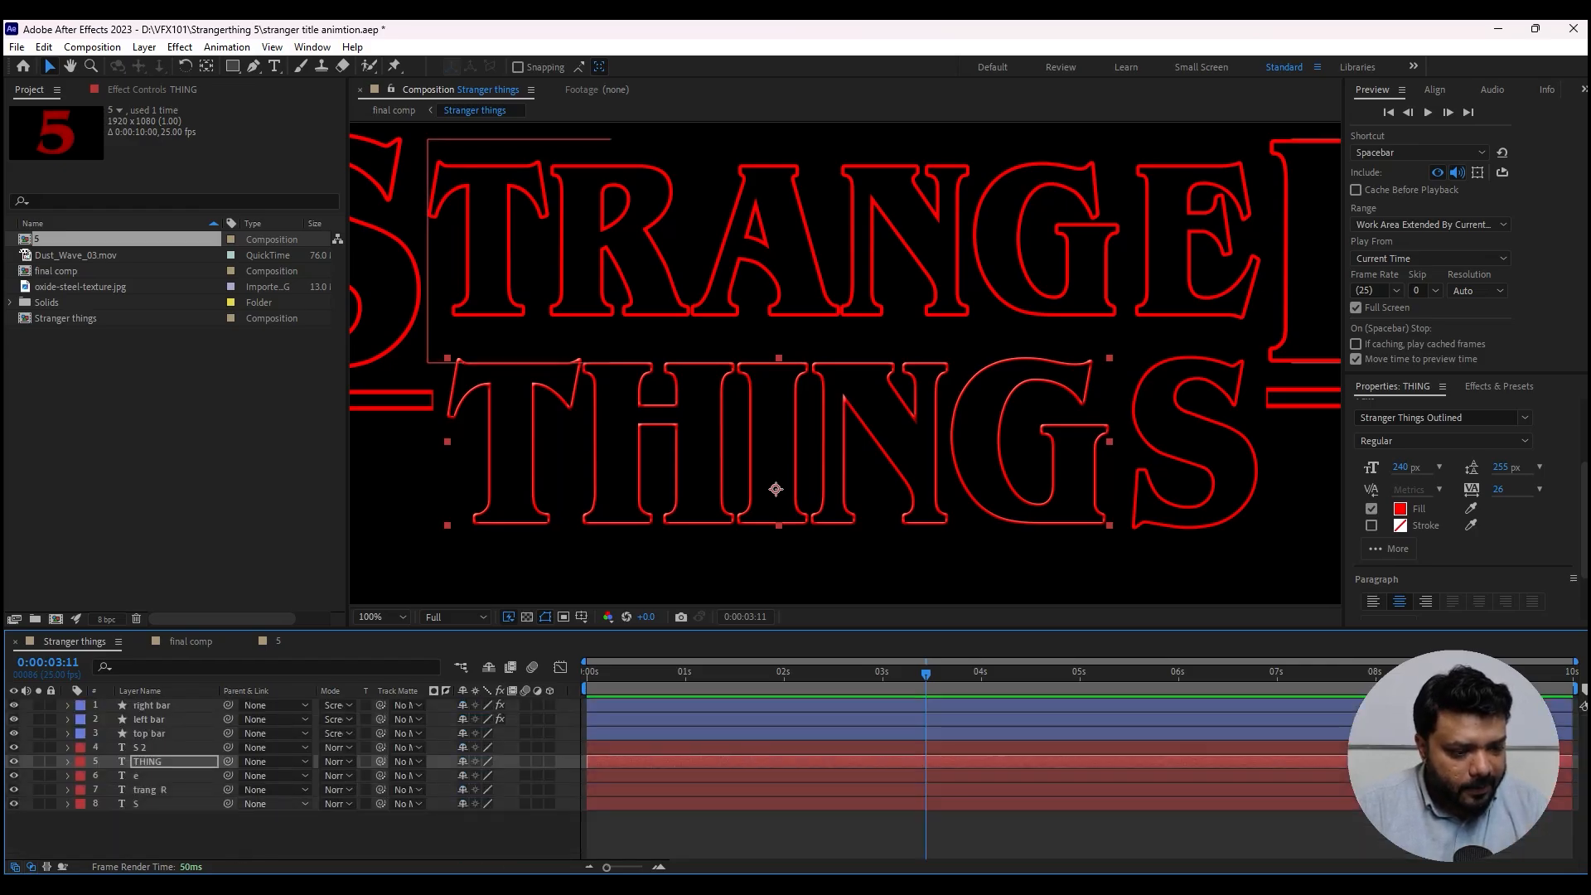
click(149, 747)
ctrl+click(149, 775)
ctrl+click(149, 790)
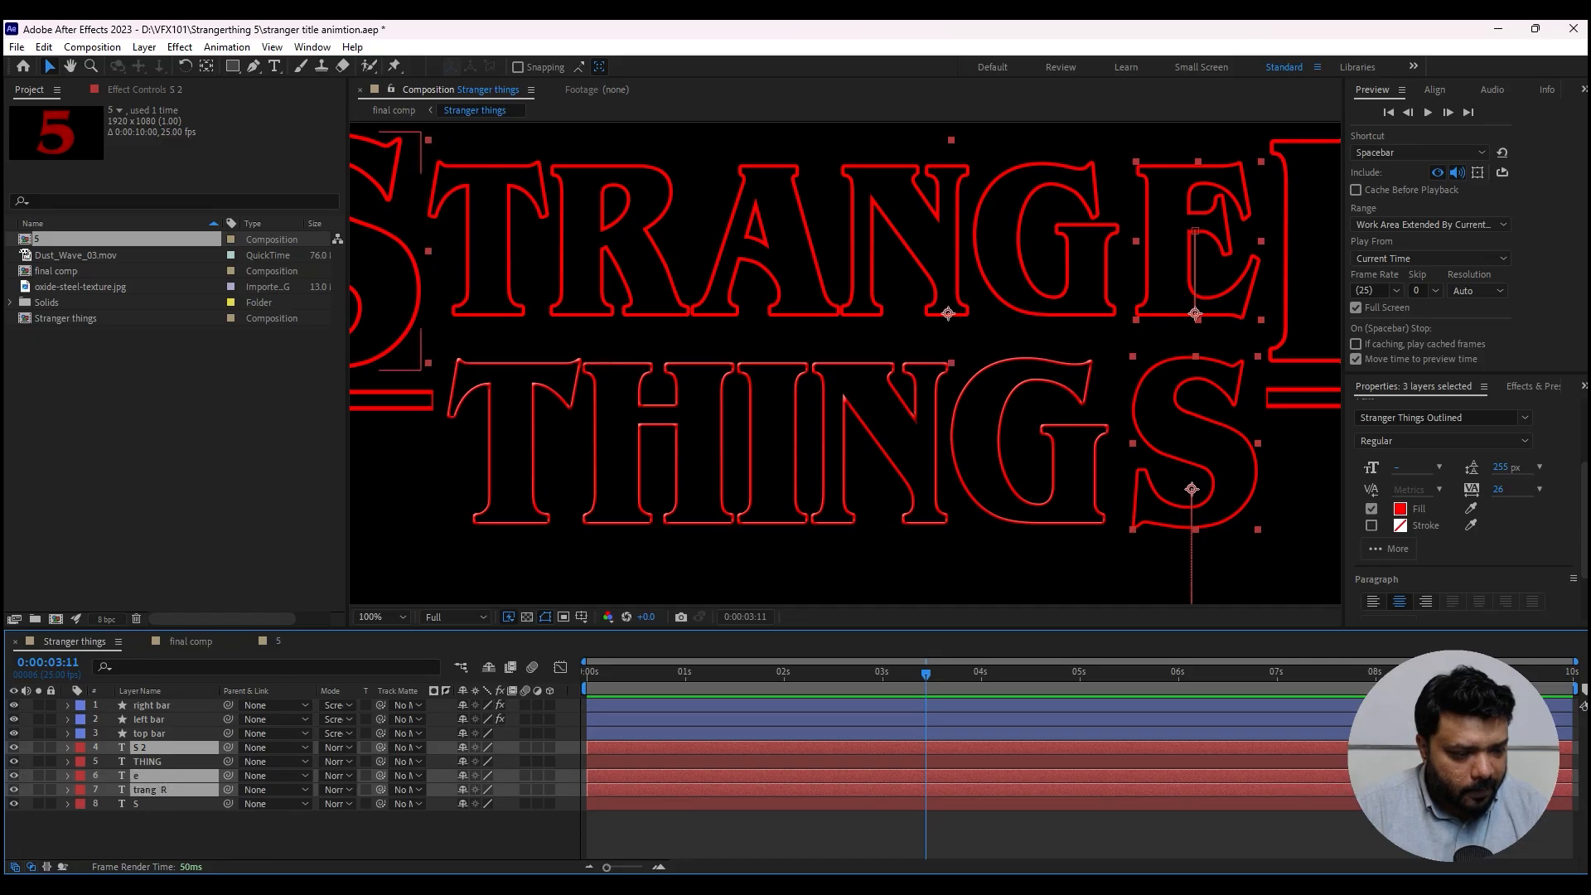
ctrl+click(149, 803)
key(ctrl+v)
scroll(844, 363, down, 1)
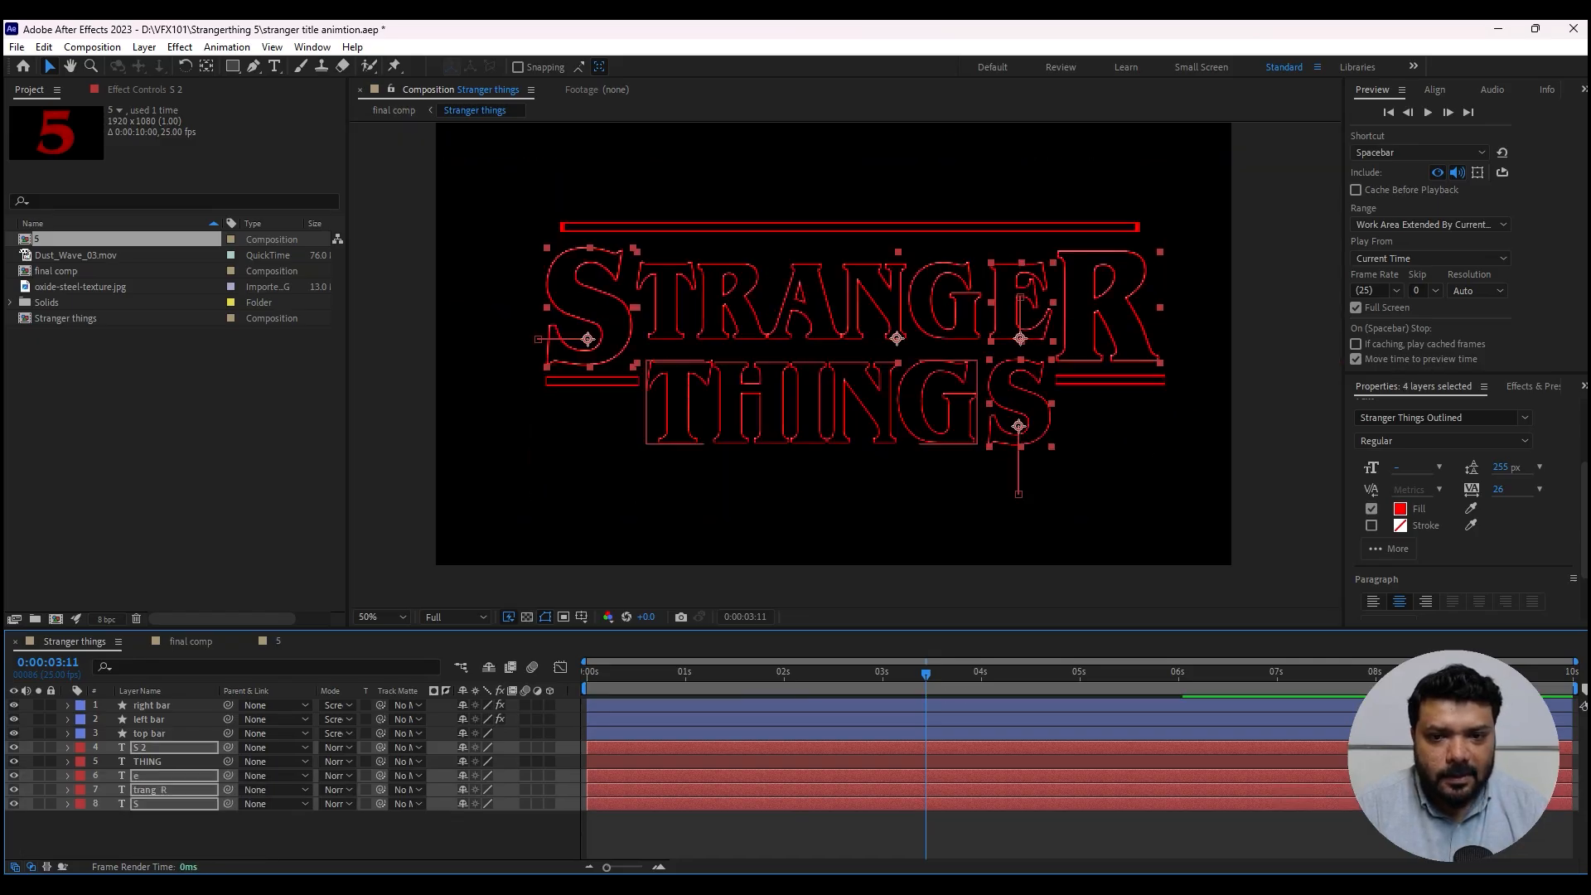
click(845, 506)
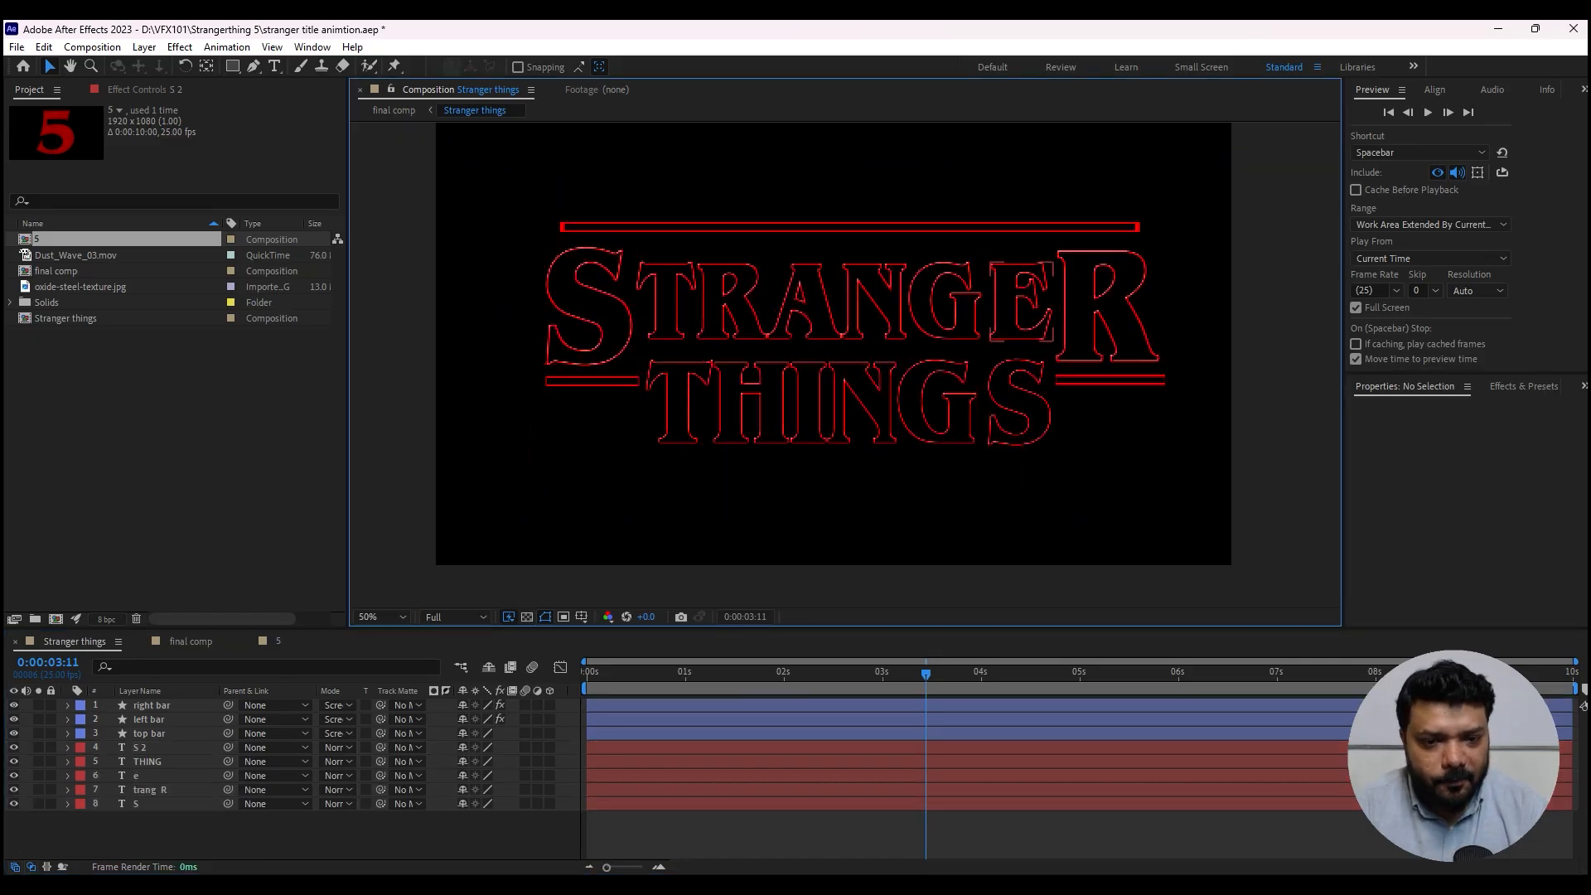
scroll(845, 363, up, 1)
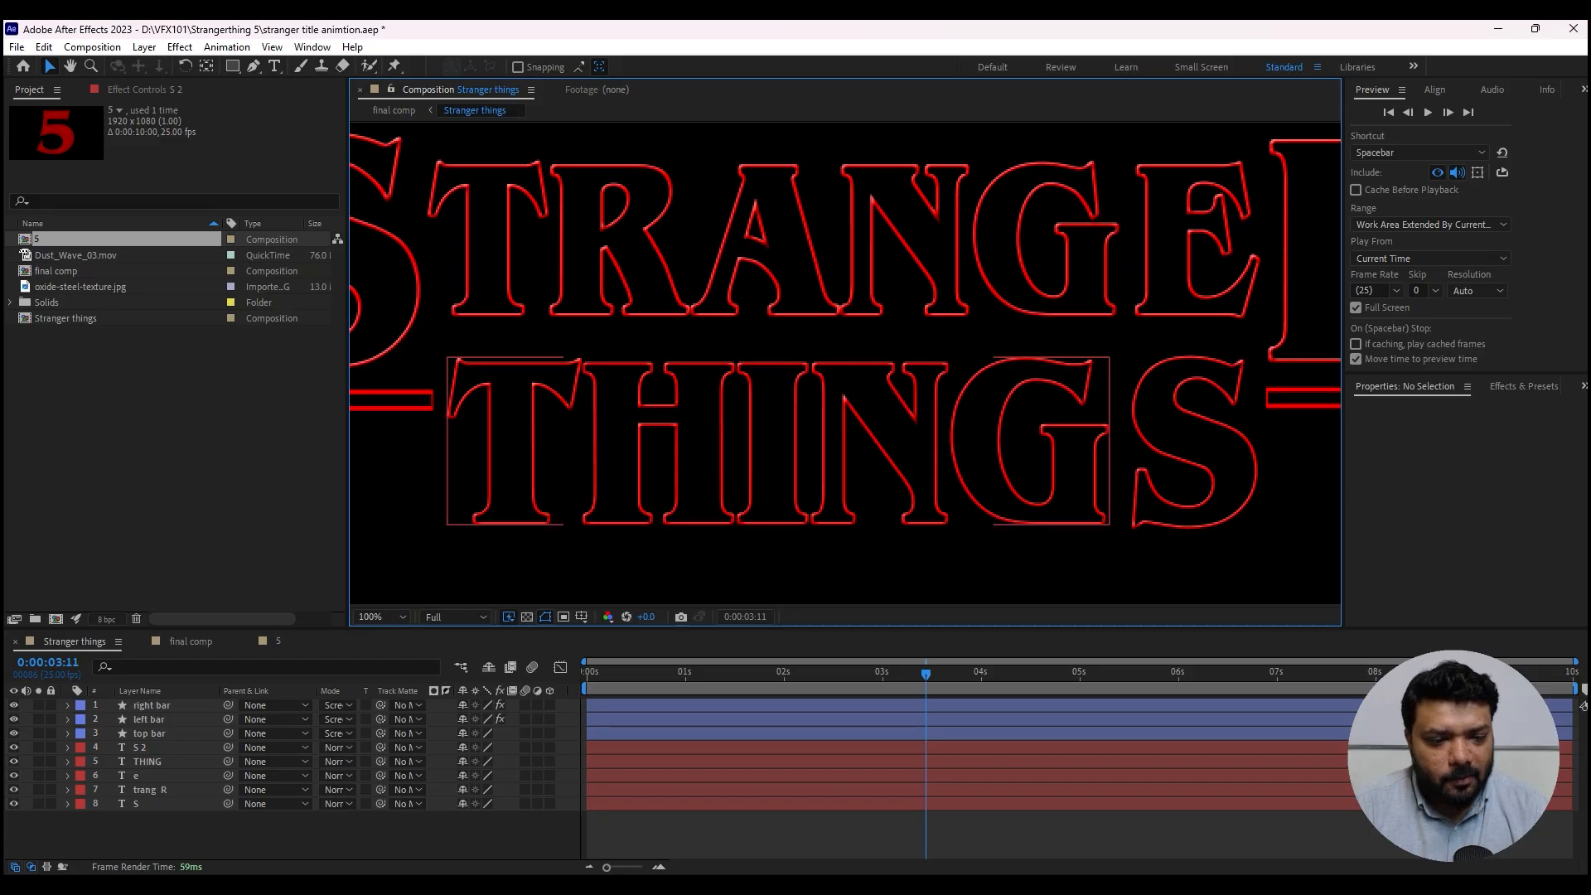
- Return to the final comp, hide the Stranger things layer's Position property and compare the title with the trailer reference screenshot
click(190, 641)
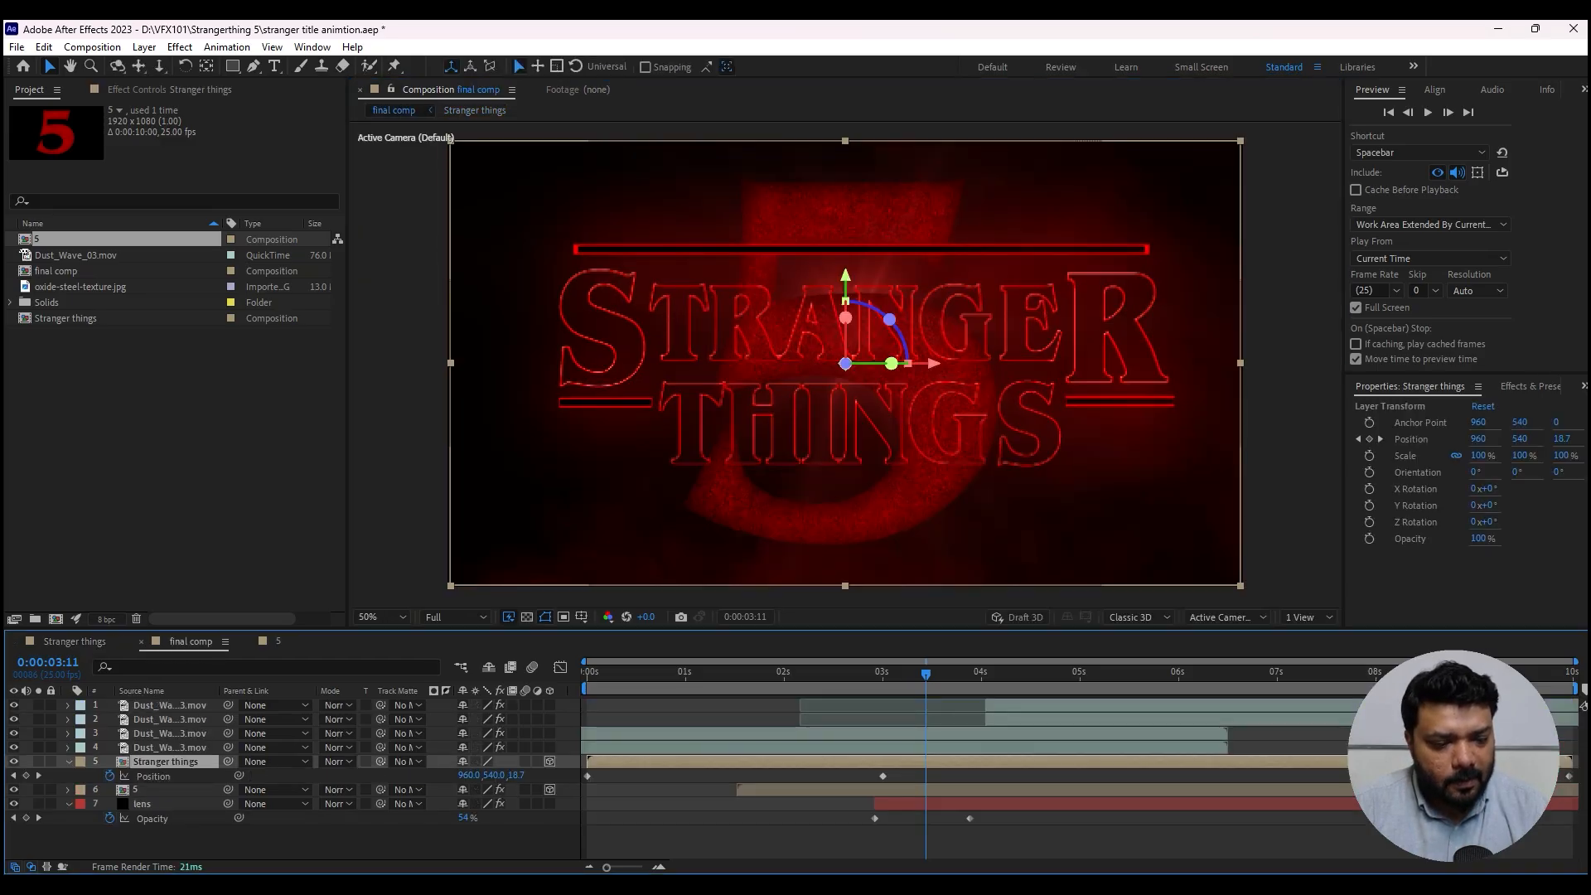
key(p)
key(ctrl+shift+a)
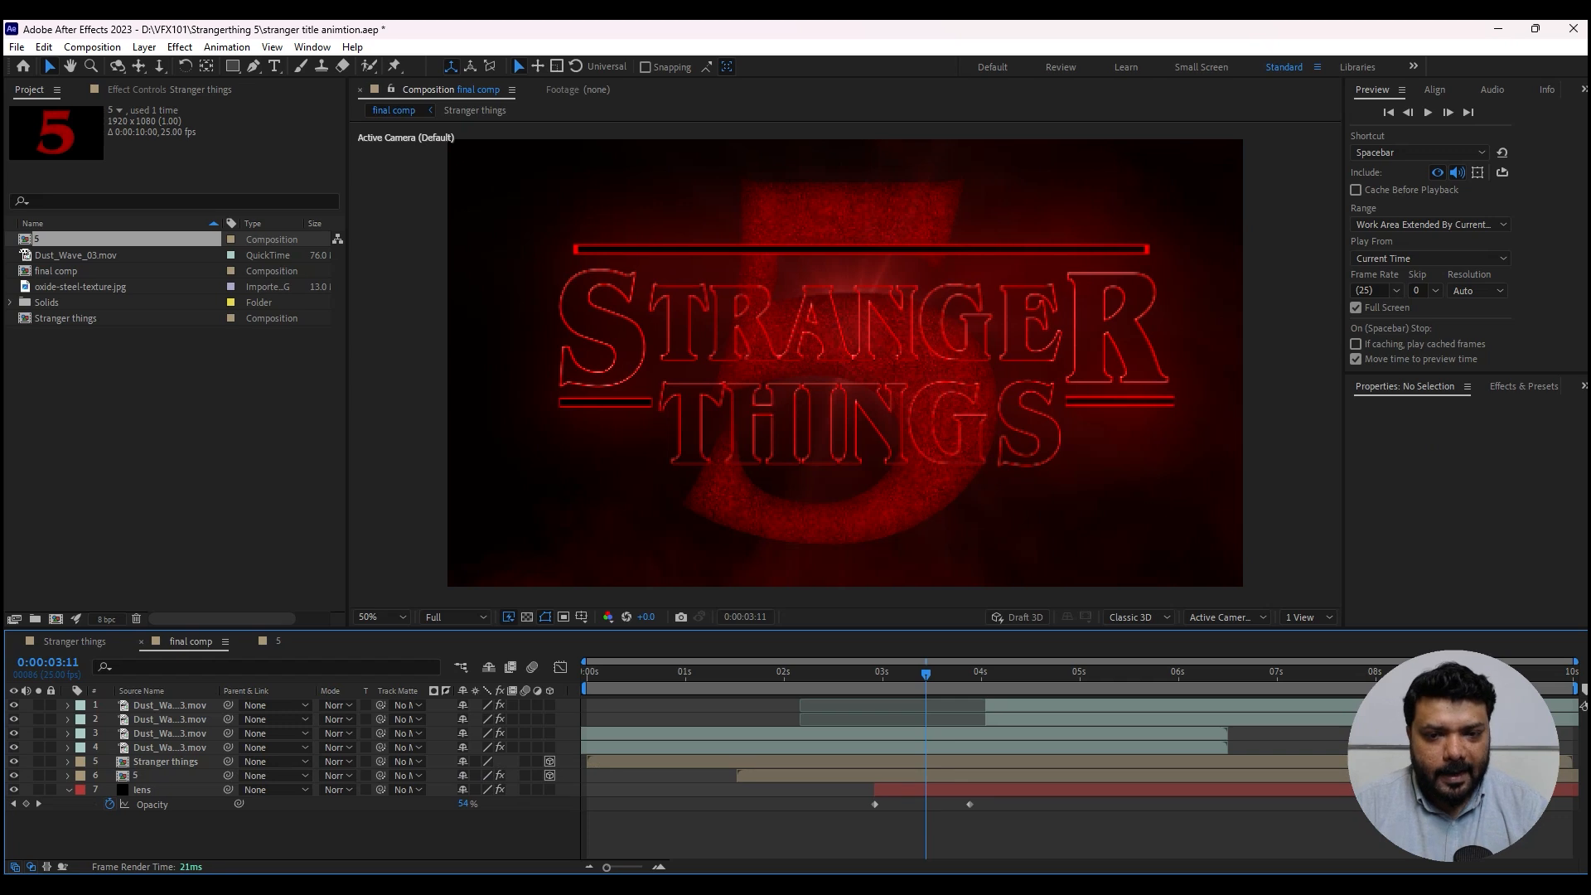
click(845, 362)
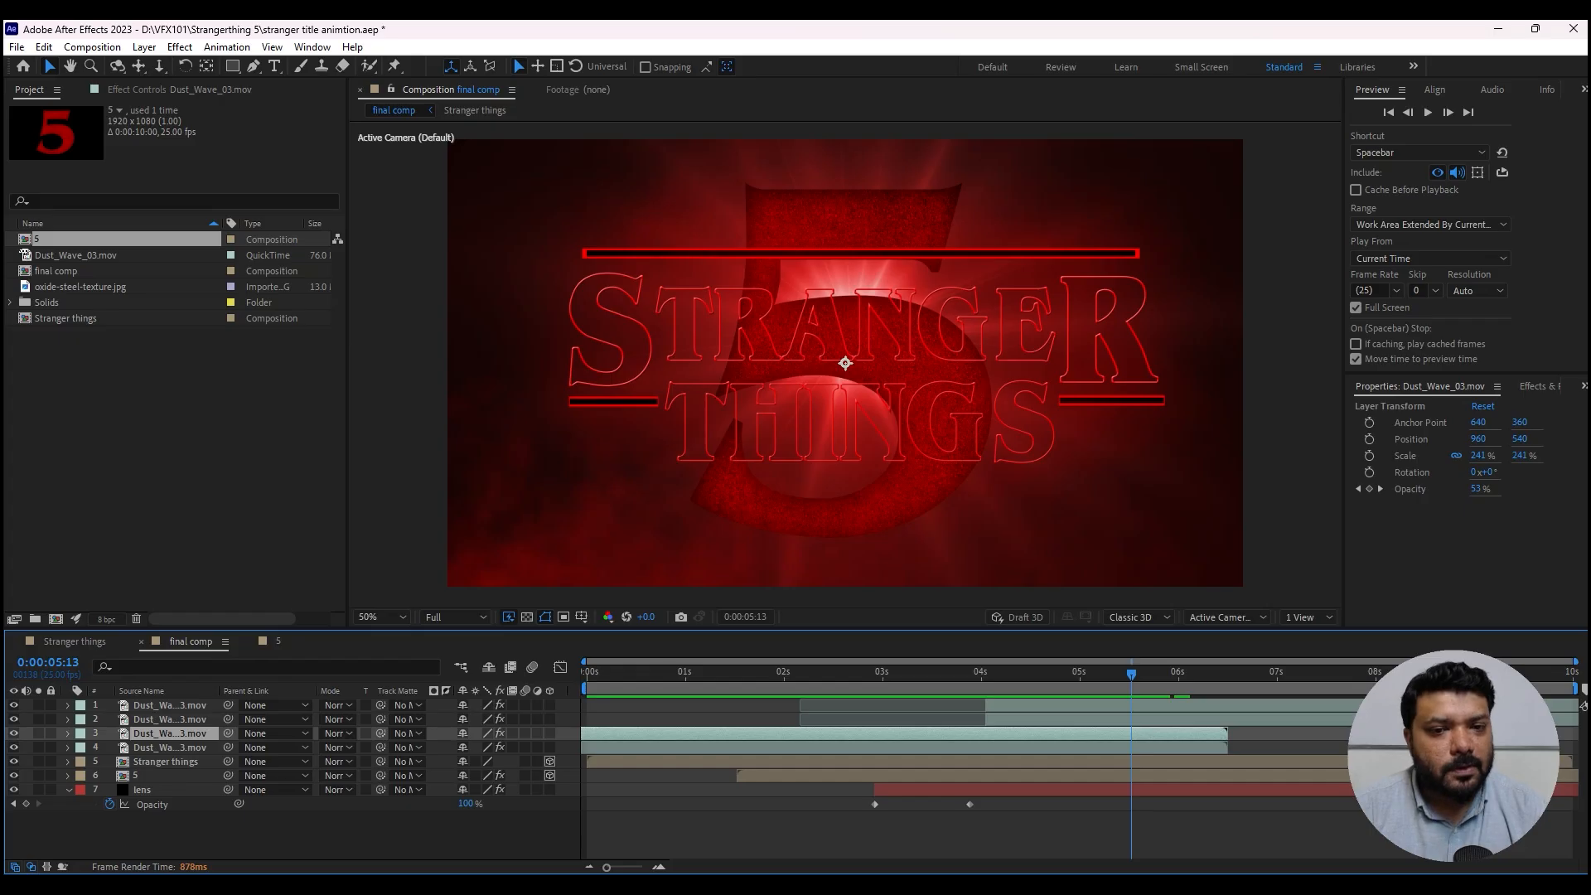
key(alt+Tab)
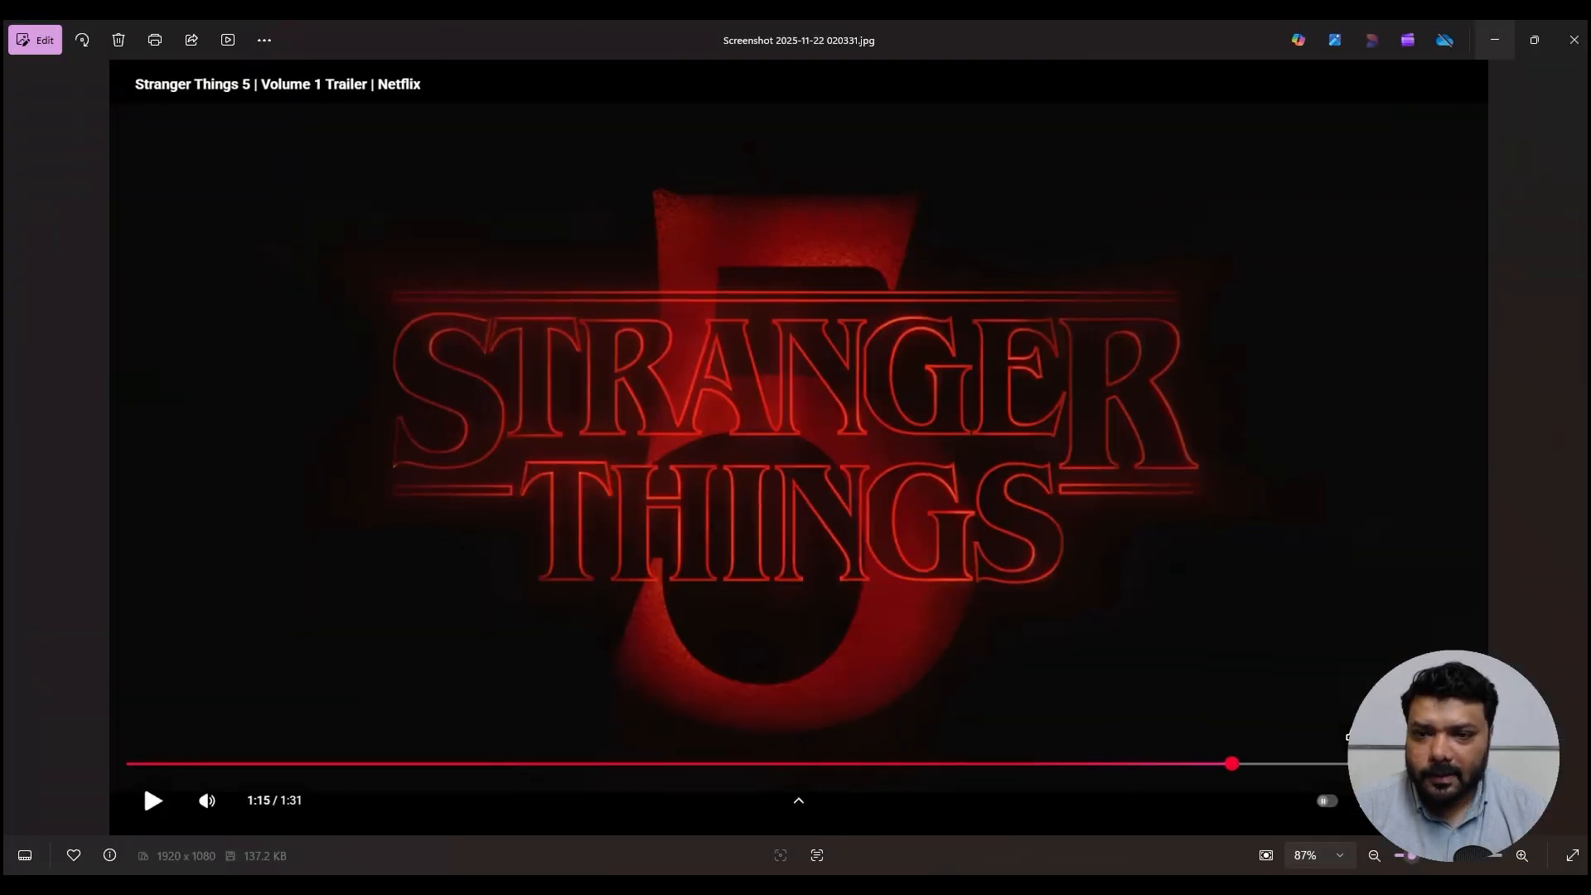
key(alt+Tab)
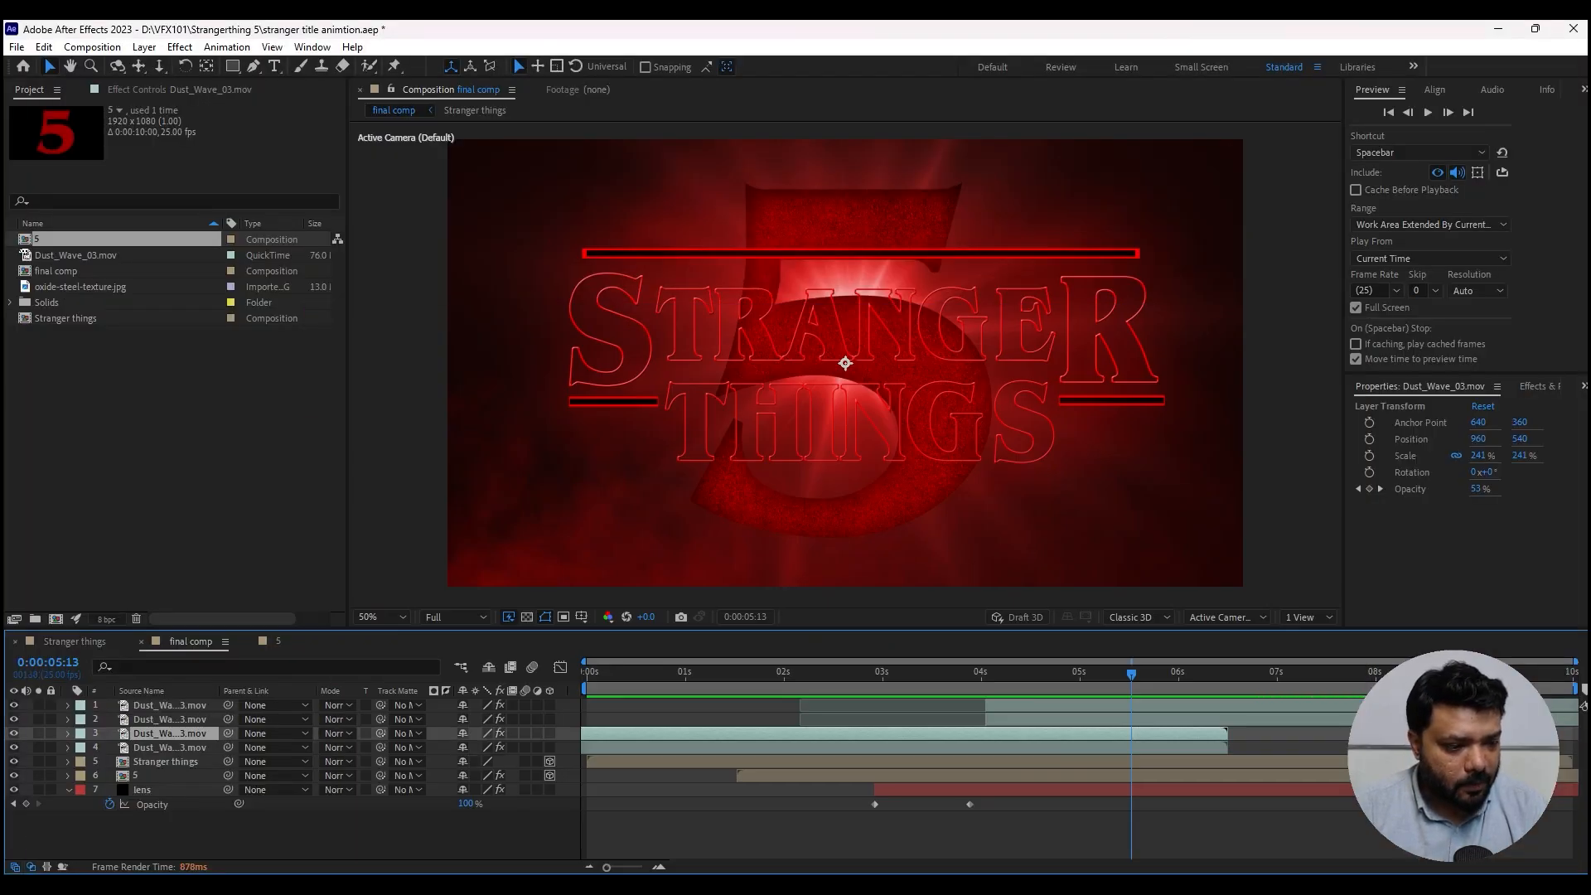
- Open the Stranger things composition and set the top bar's fill to None
double_click(824, 320)
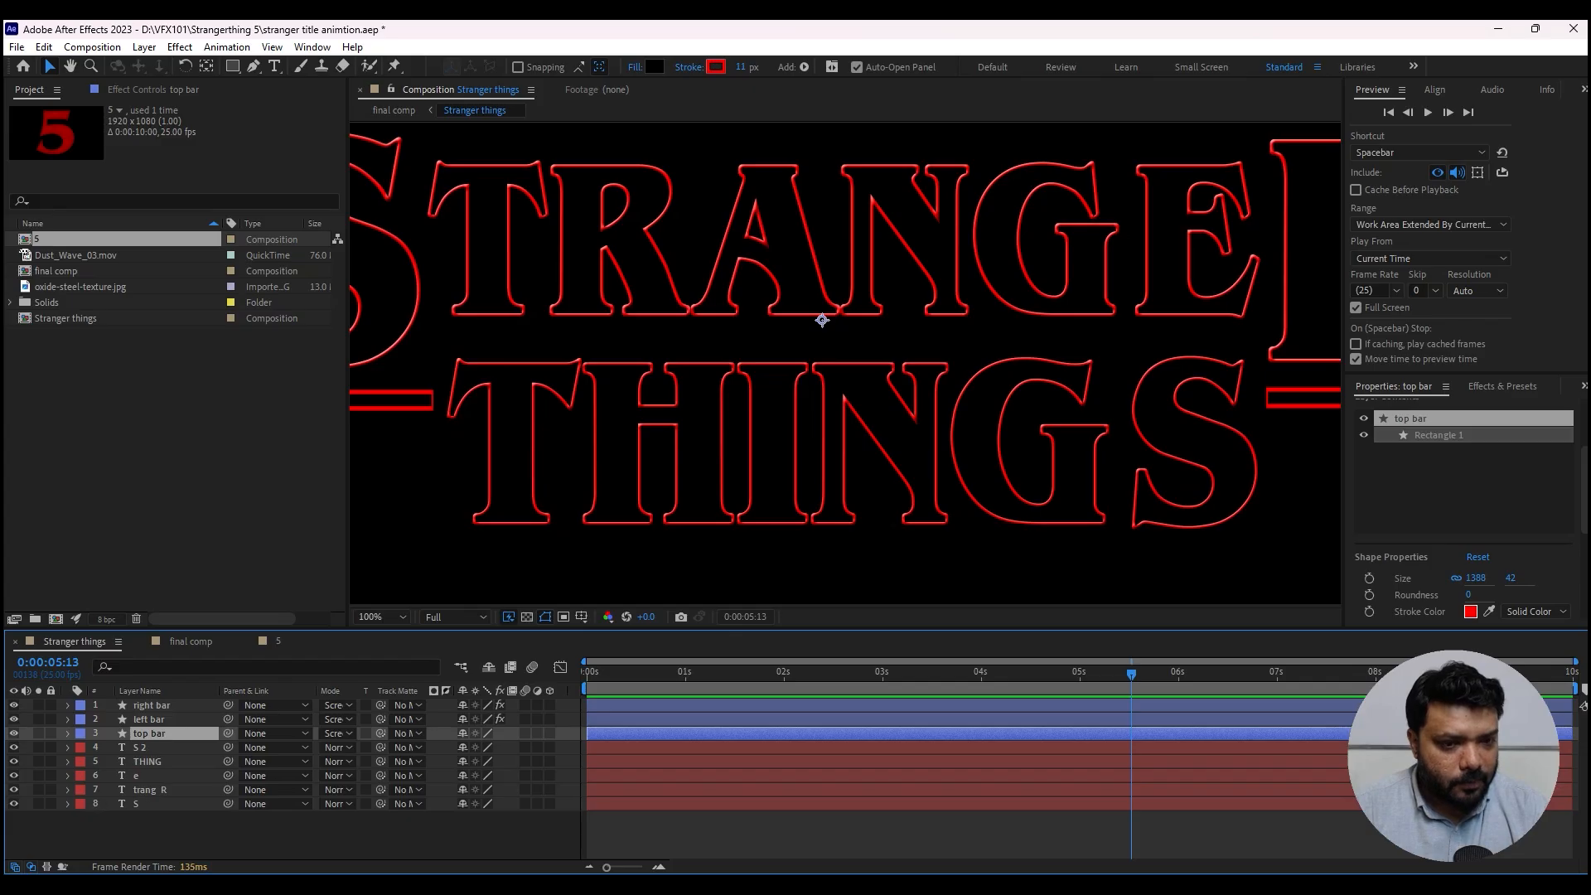
drag(822, 320, 944, 516)
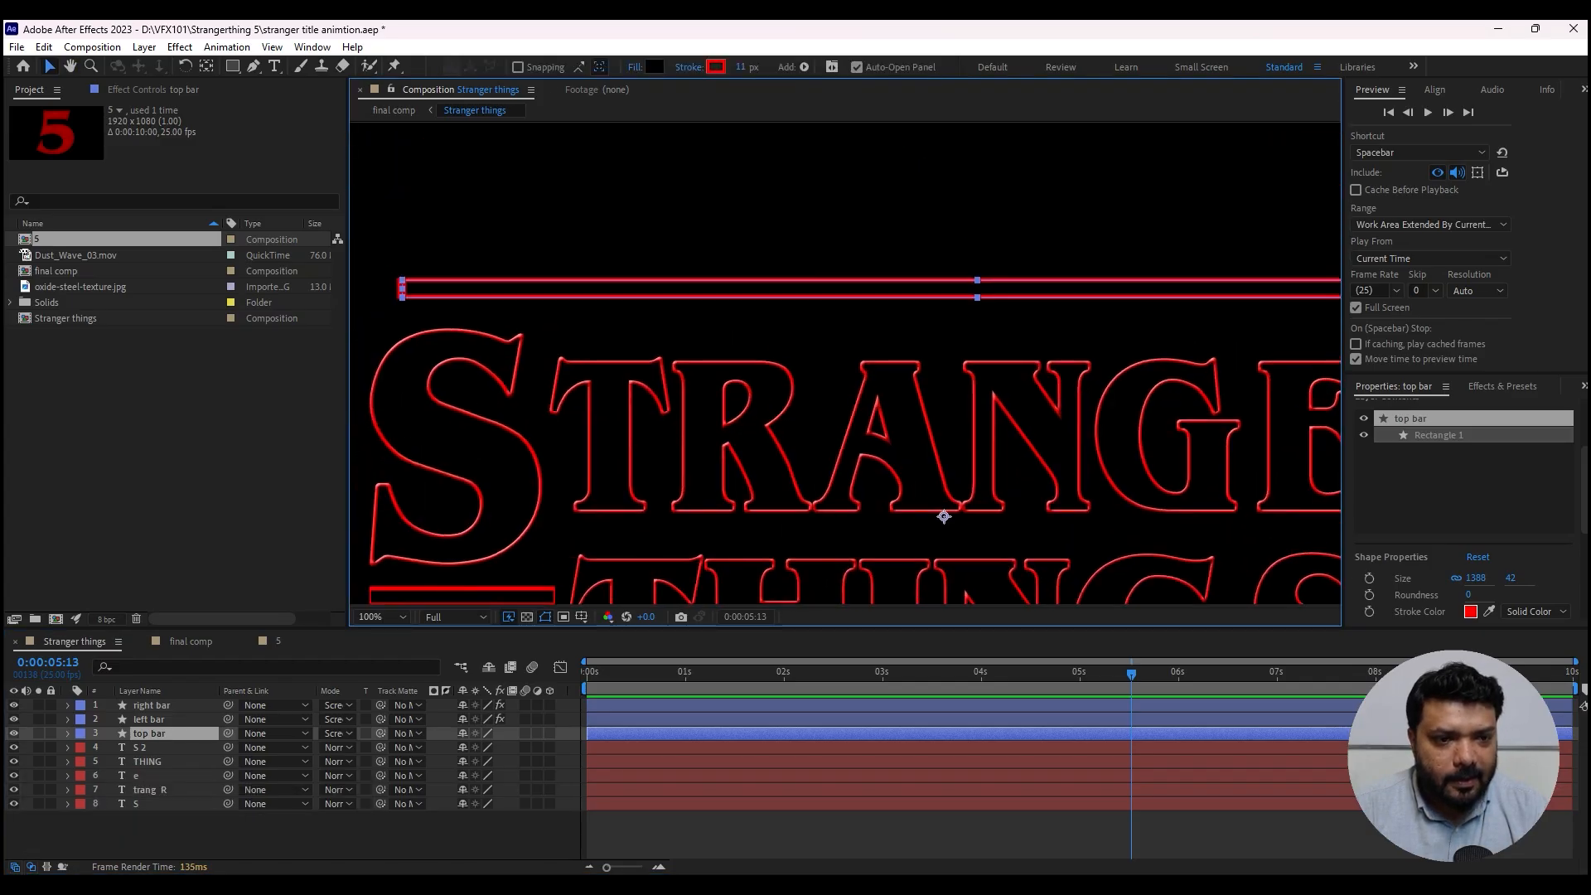
click(653, 67)
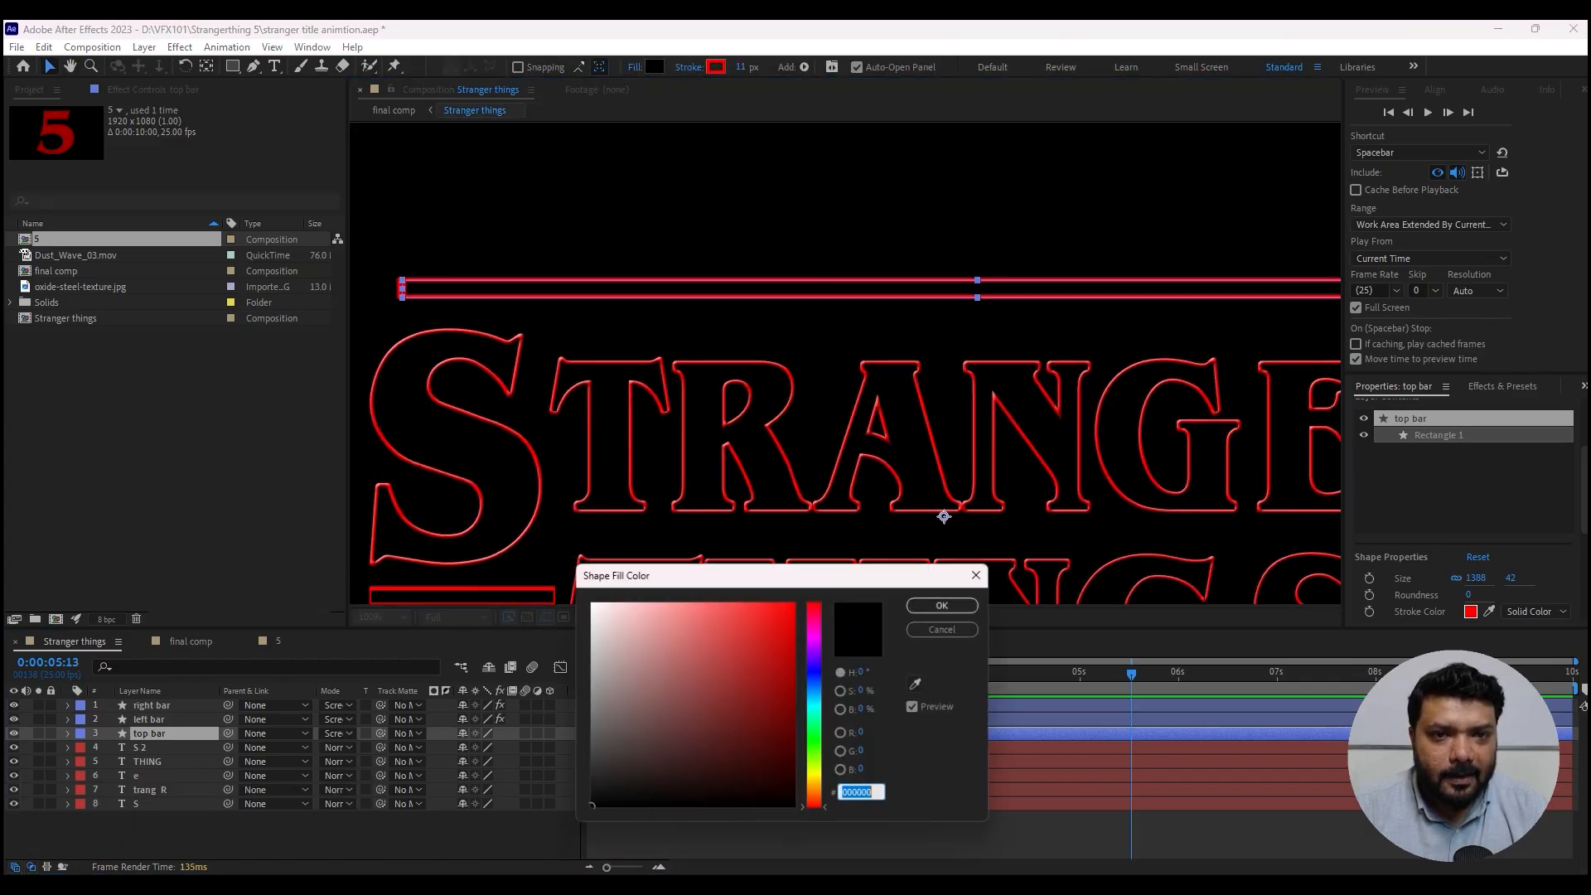
click(950, 628)
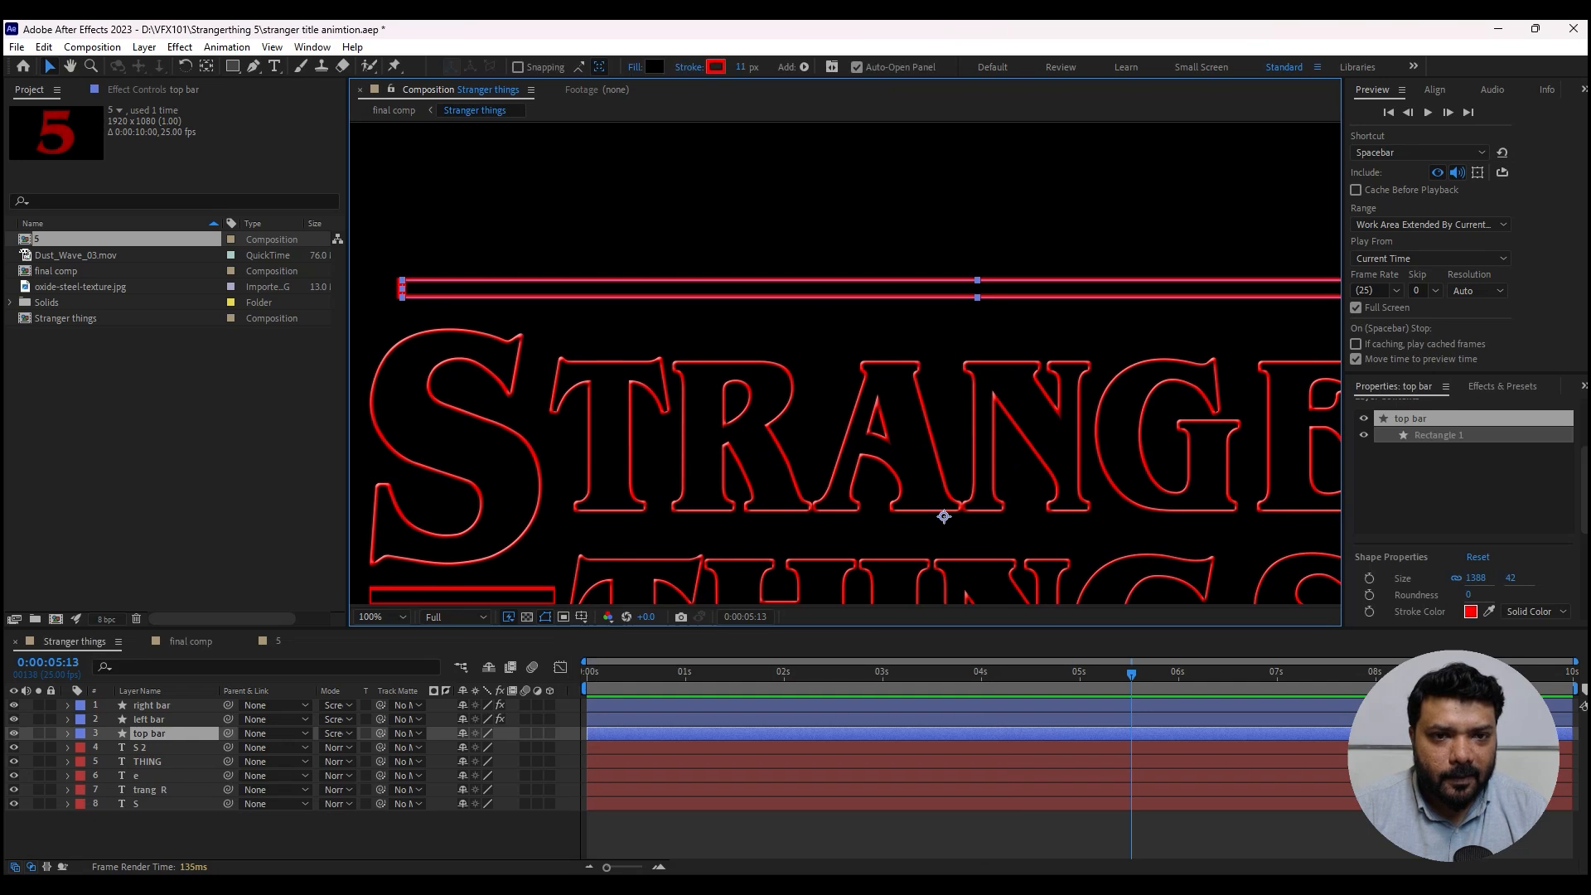
click(634, 67)
click(714, 408)
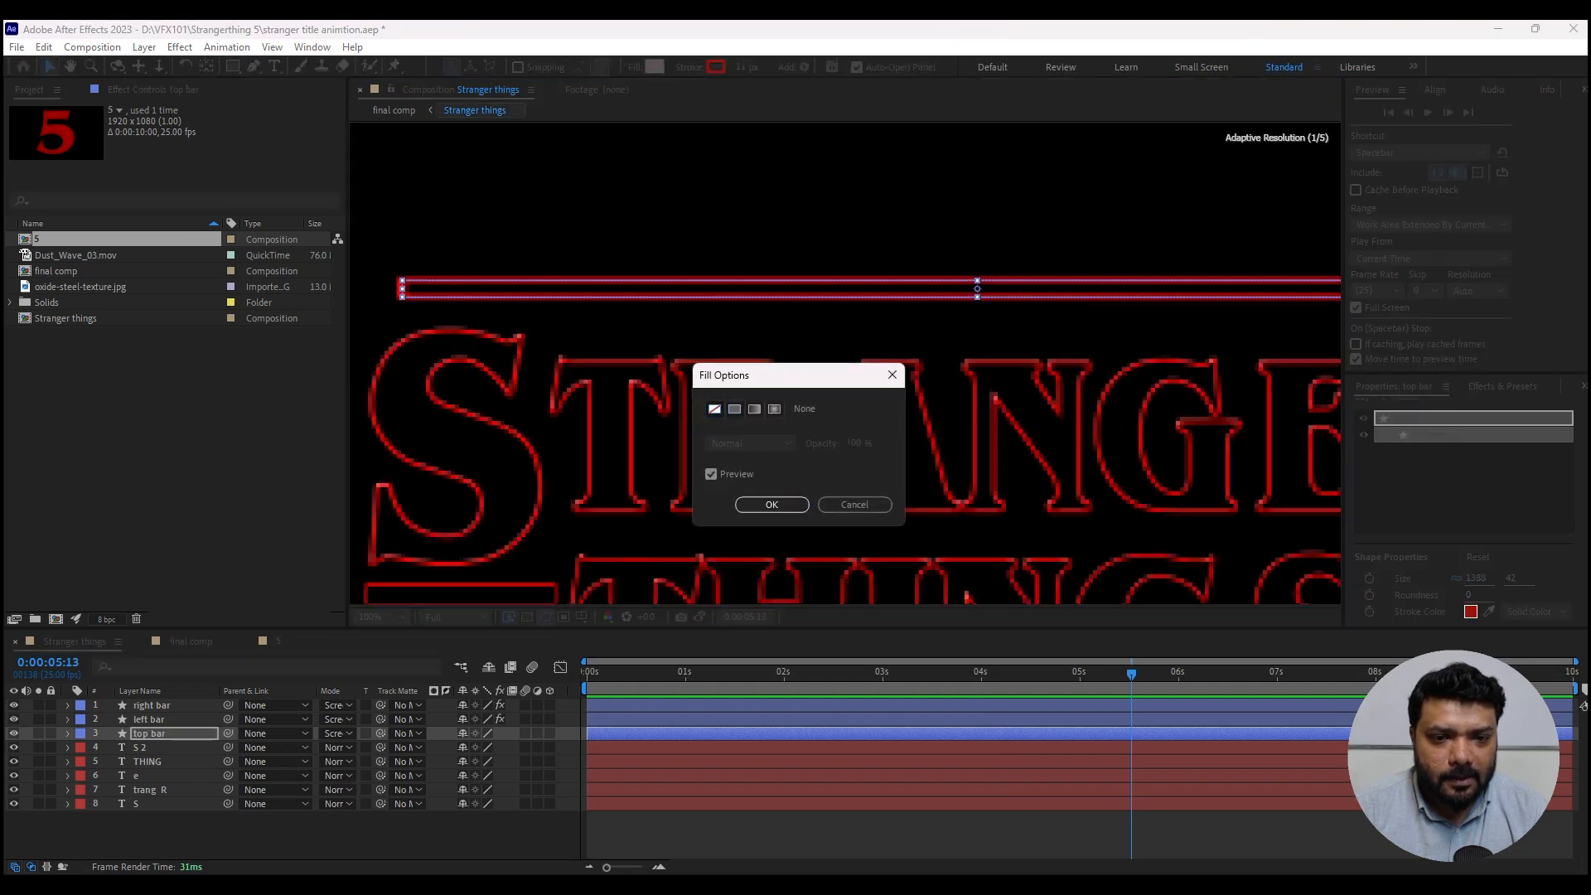
click(771, 504)
- Set the fill of the left bar and the right bar to None
click(149, 719)
click(634, 67)
click(714, 409)
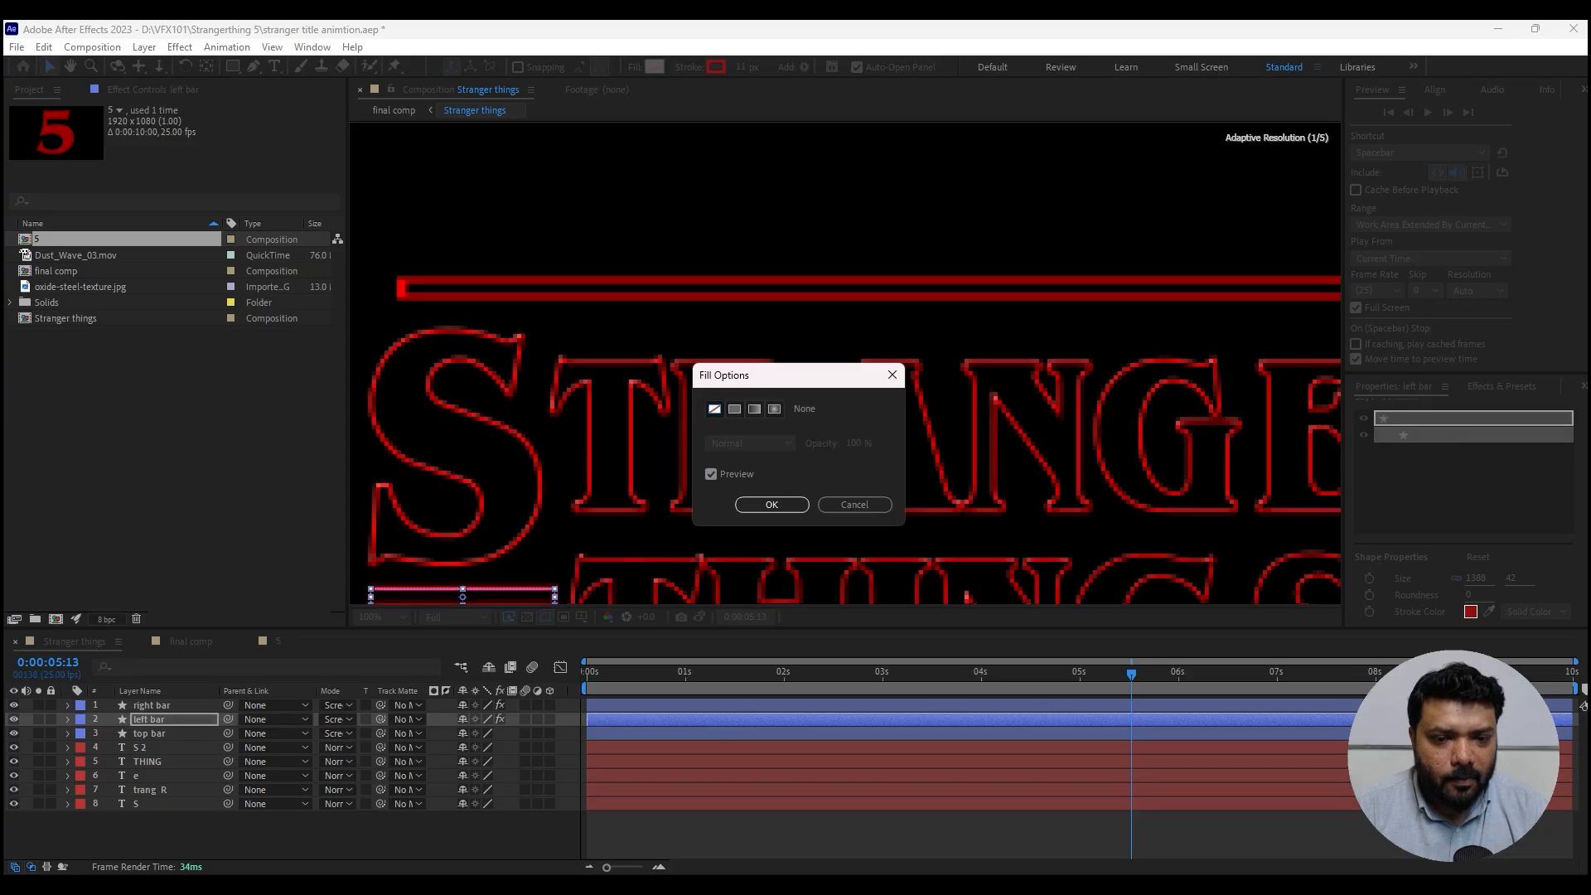
click(771, 505)
click(152, 705)
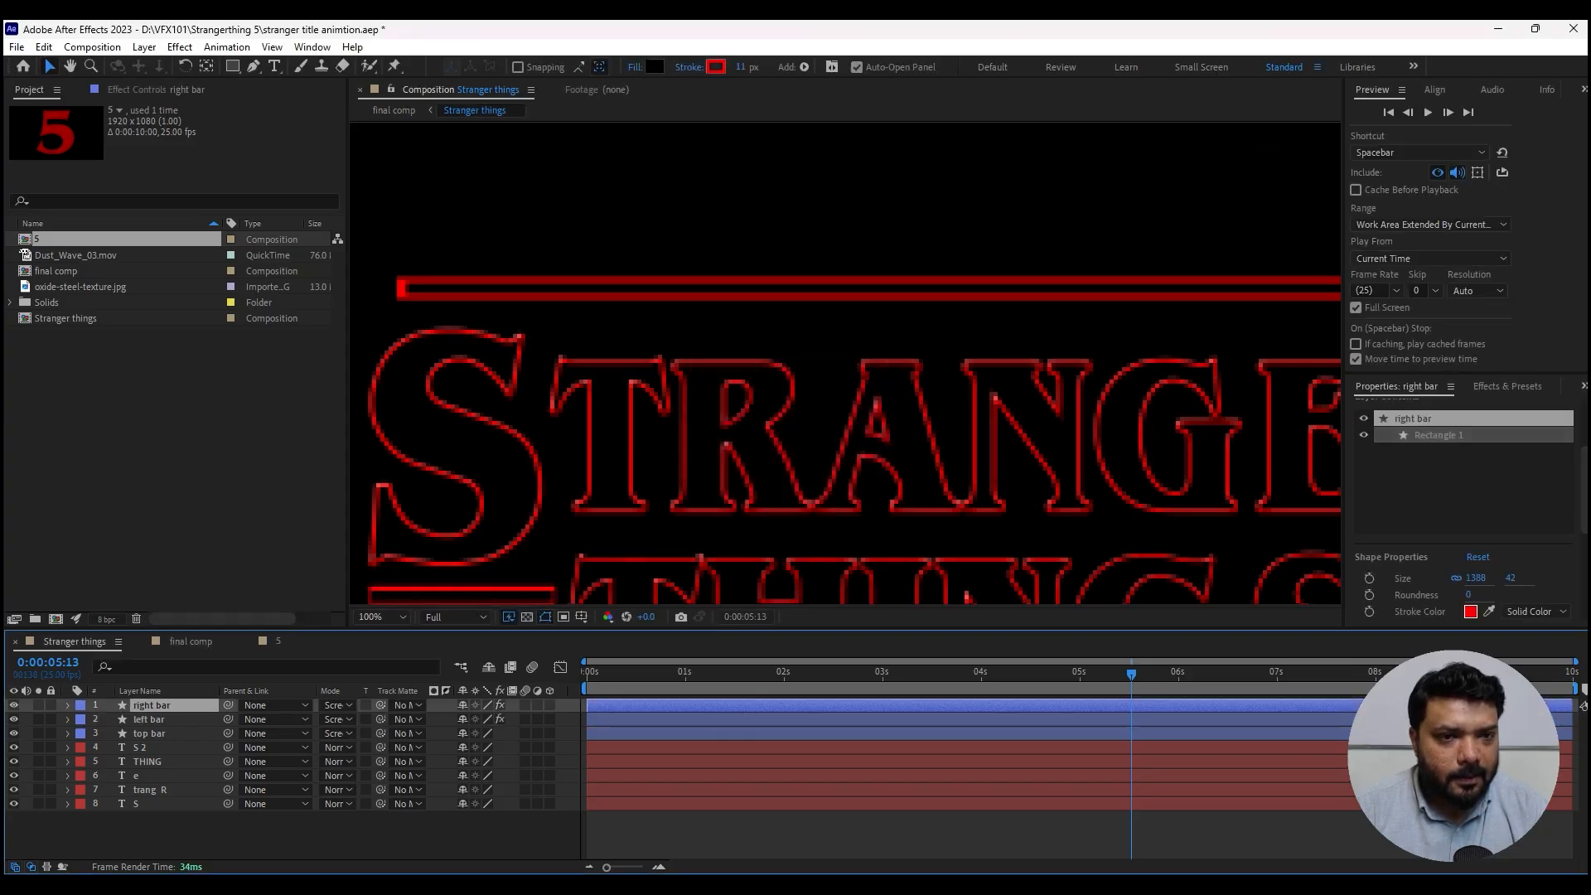
click(634, 67)
click(714, 408)
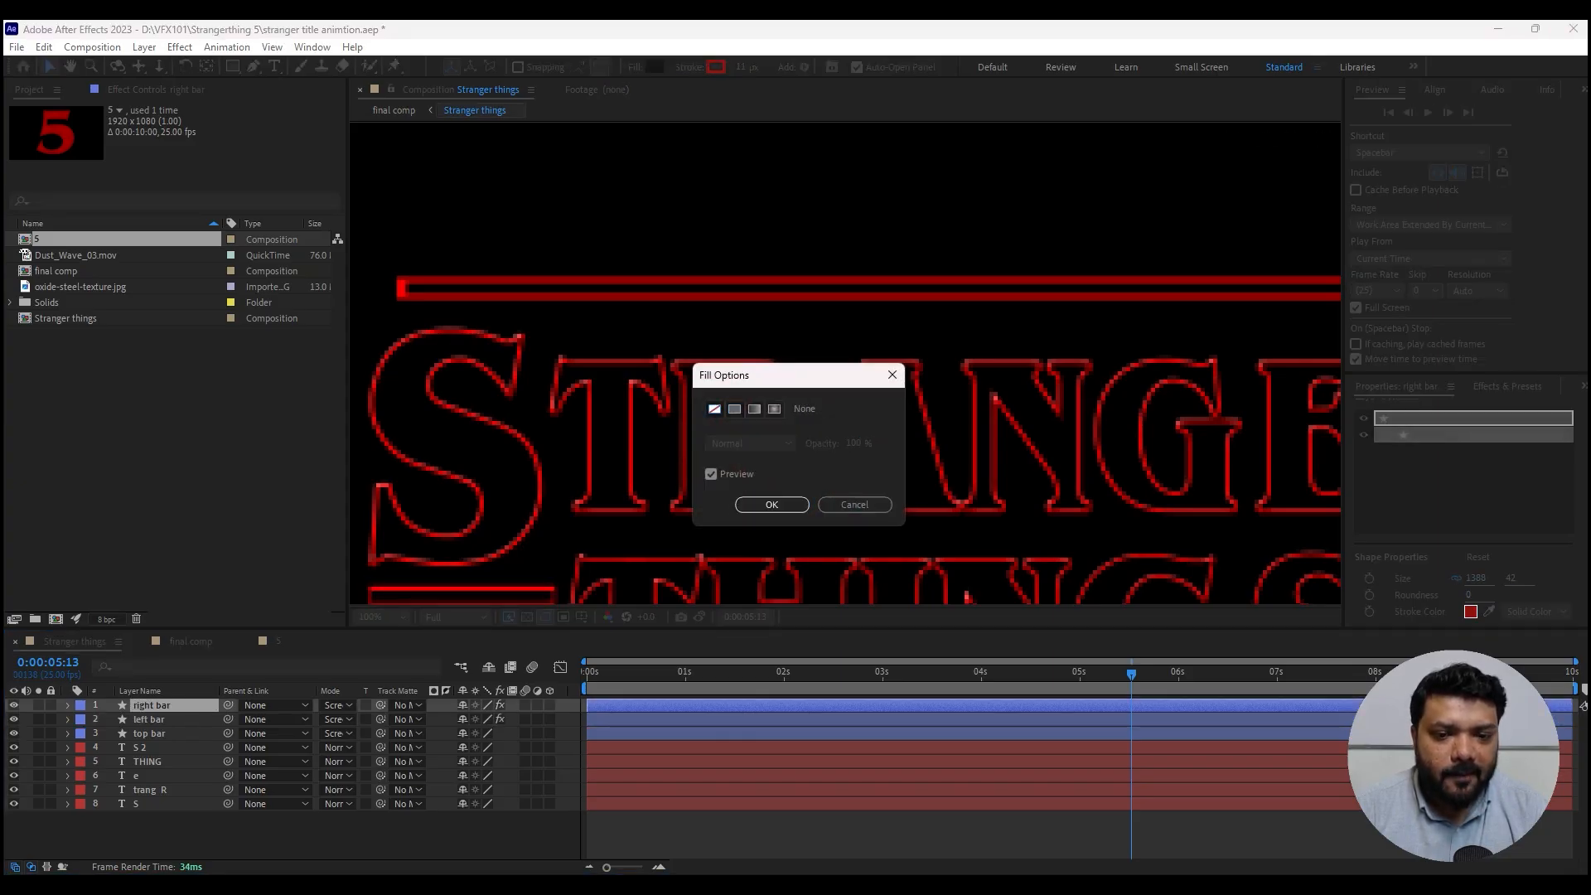
click(771, 504)
- Return to the final comp, inspect the hollow bars over the 5 and play a full-screen preview
click(191, 641)
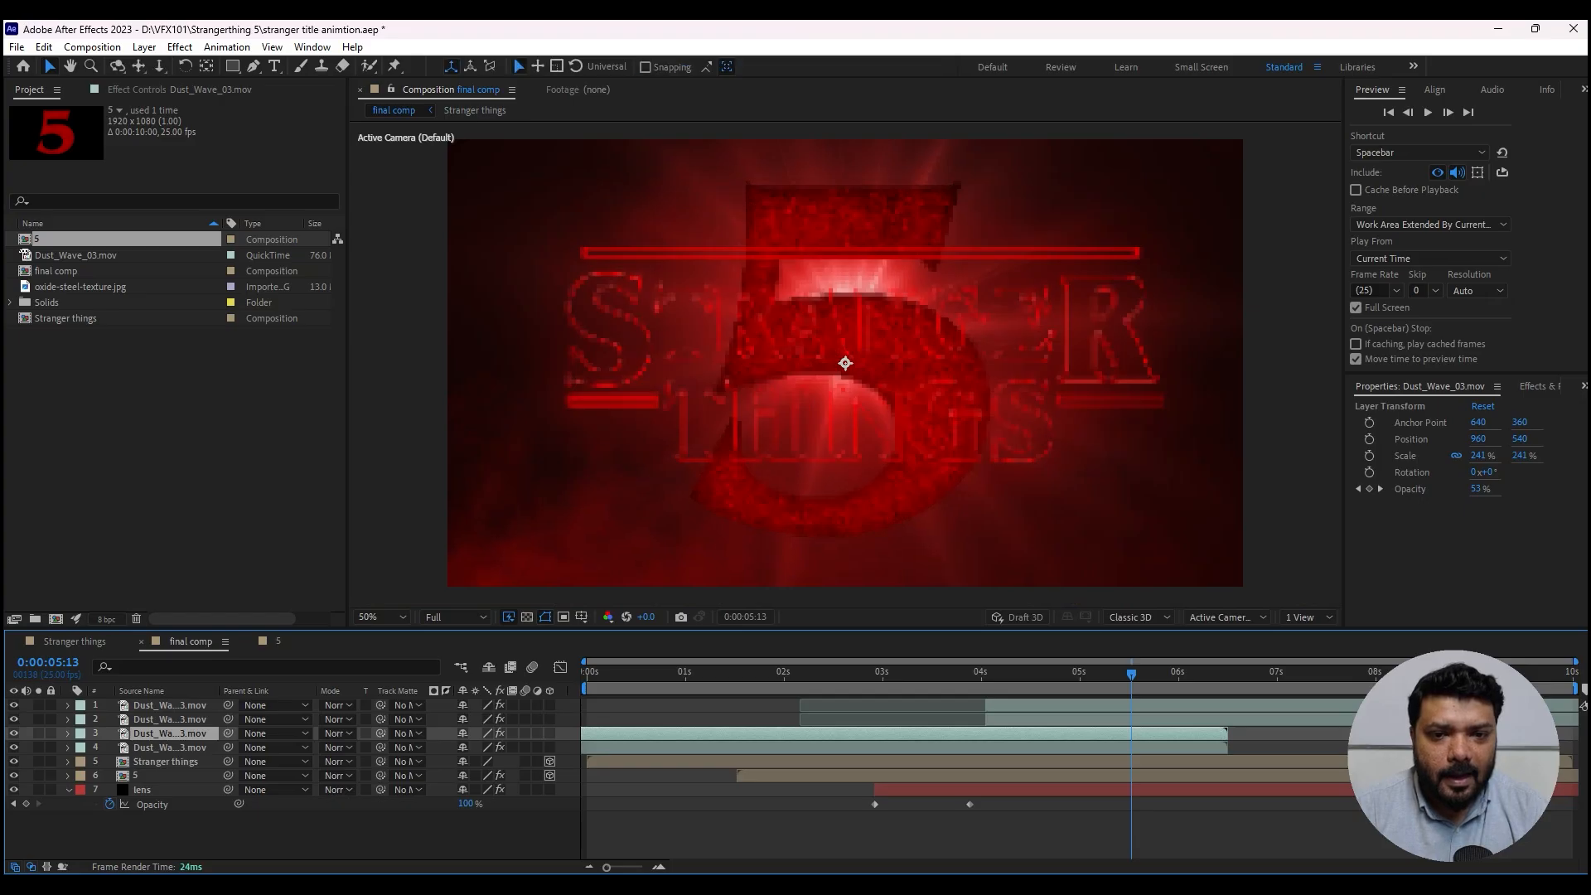
scroll(845, 363, up, 1)
drag(845, 363, 1054, 520)
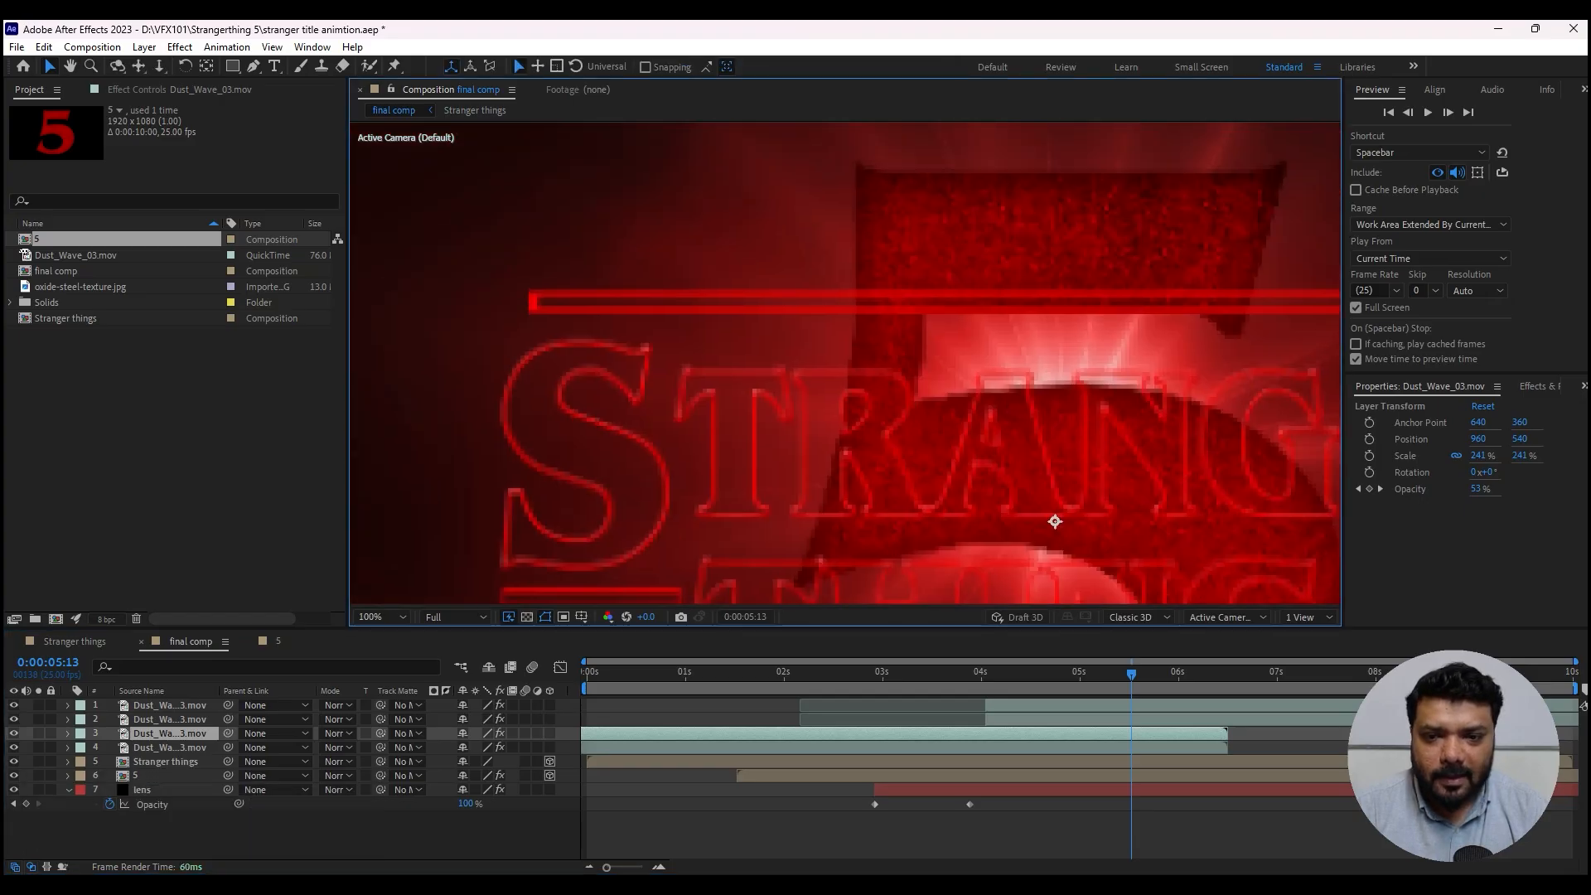
scroll(895, 402, down, 1)
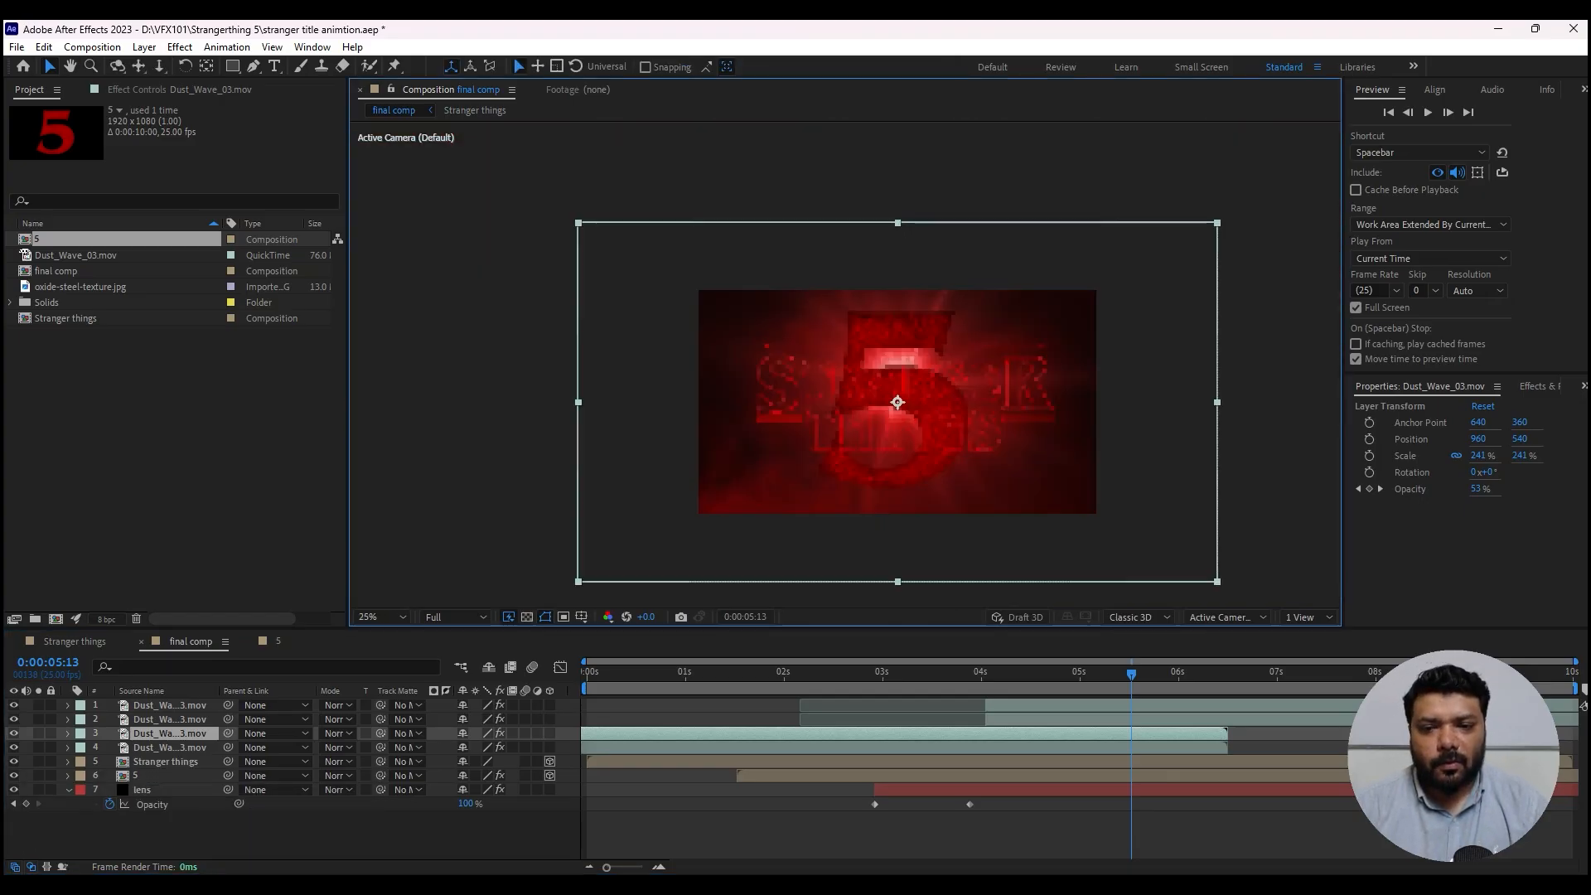
key(space)
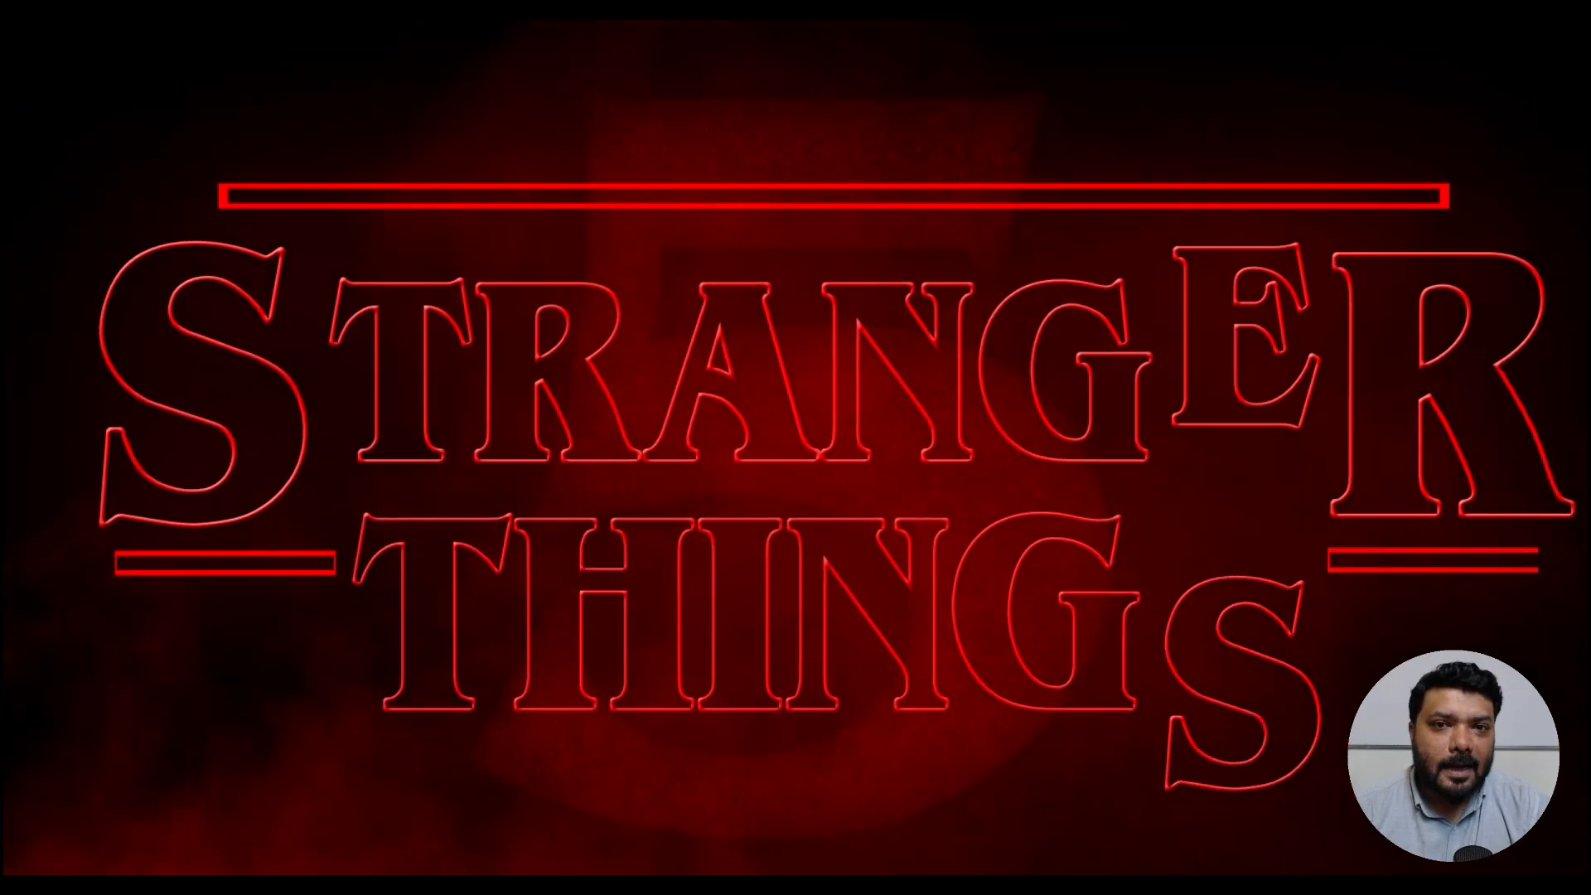